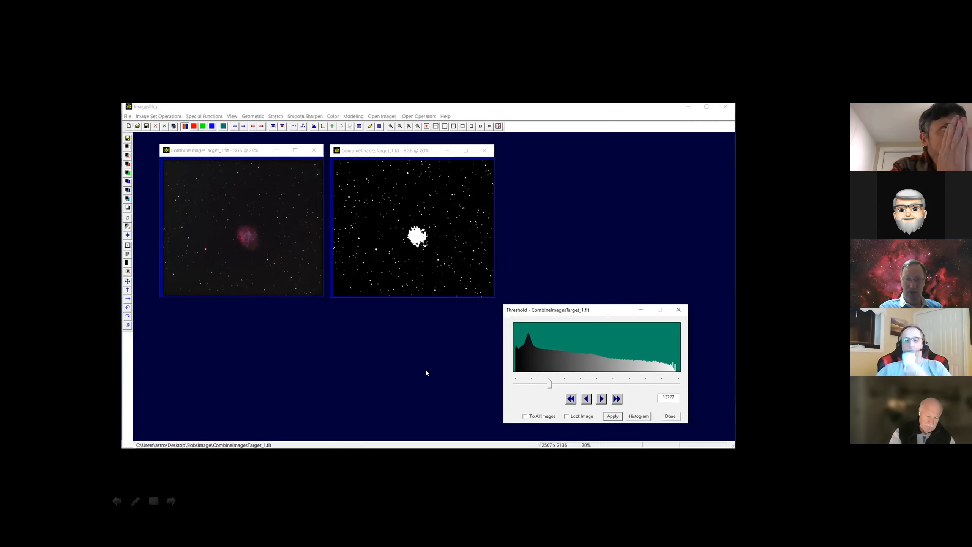
Open HorseHeadCrop.fit from the Presentation folder on the Desktop and nudge its image window slightly upward.
{"action": "left_click", "coordinate": [408, 386]}
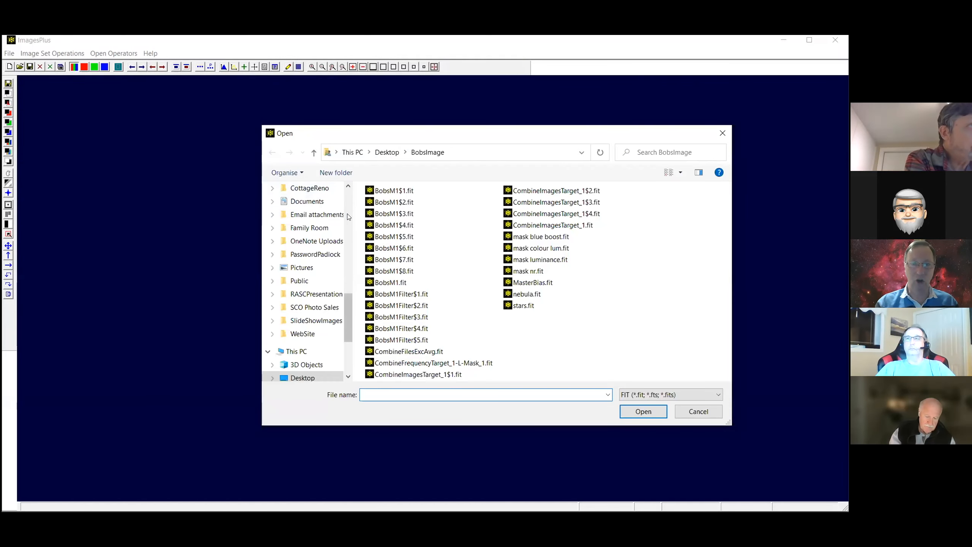
{"action": "left_click", "coordinate": [386, 152]}
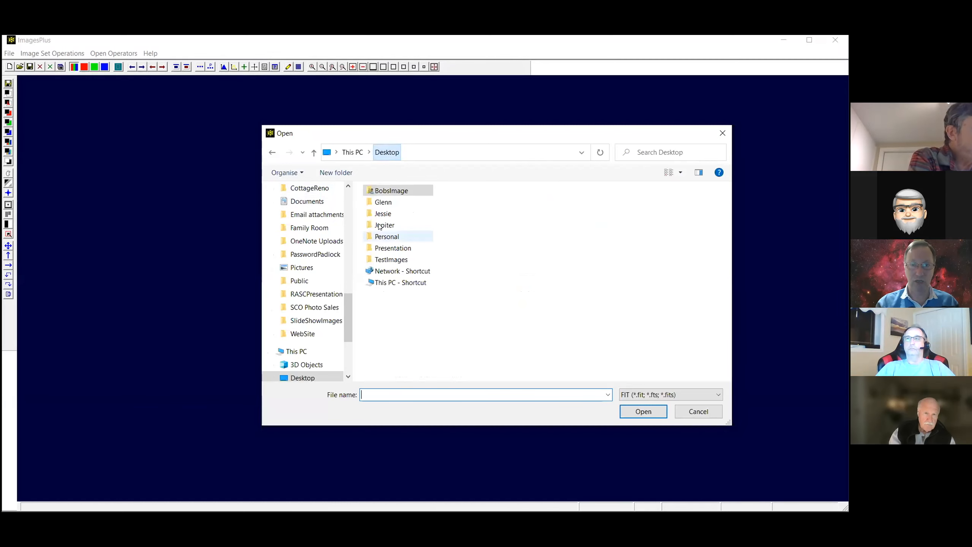
{"action": "double_click", "coordinate": [387, 250]}
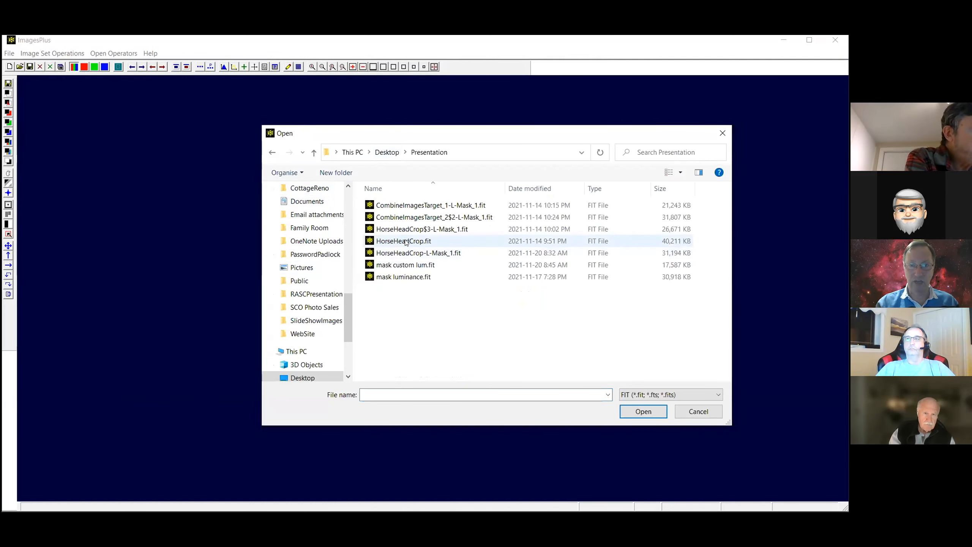
{"action": "double_click", "coordinate": [406, 242]}
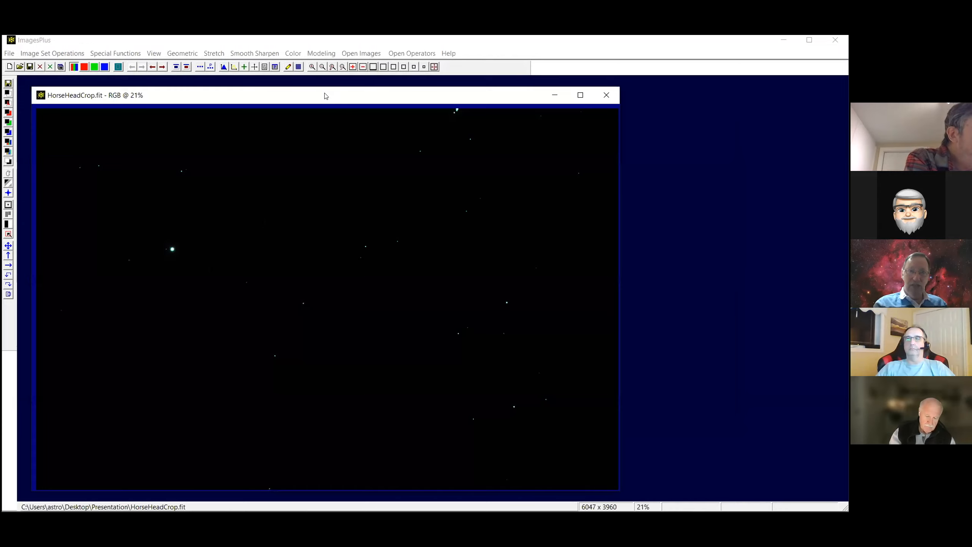
{"action": "left_click_drag", "start_coordinate": [324, 92], "coordinate": [325, 89]}
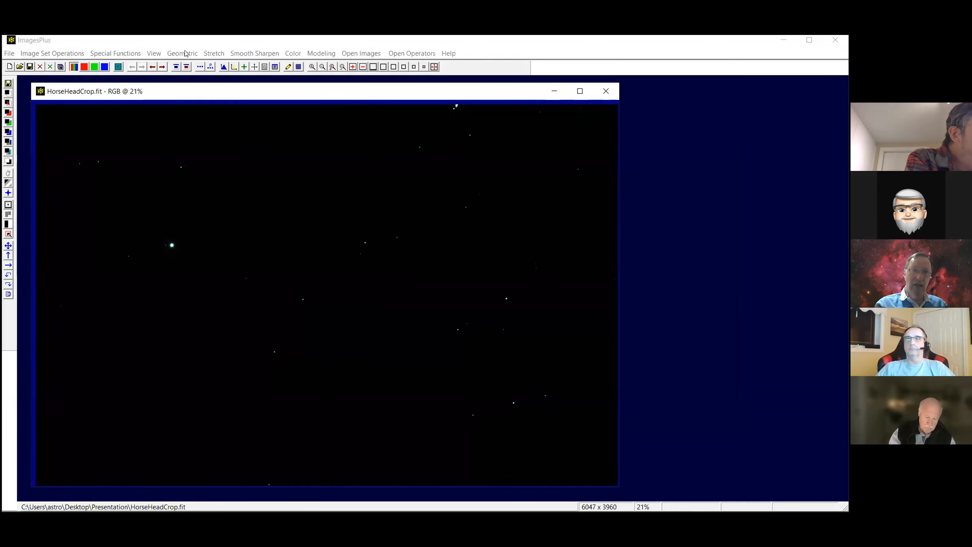
Bin the HorseHeadCrop image 2x2 using the Average operation.
{"action": "left_click", "coordinate": [191, 55]}
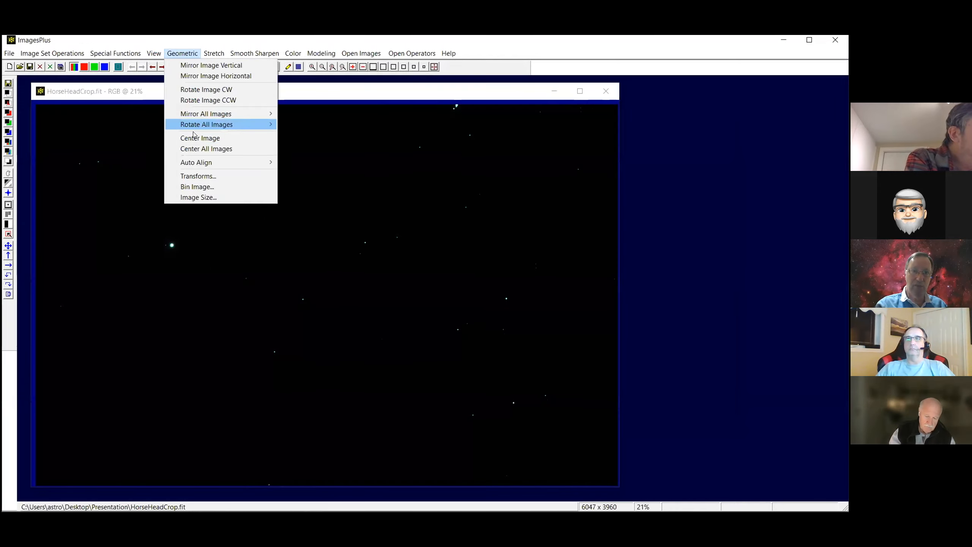
{"action": "left_click", "coordinate": [191, 187]}
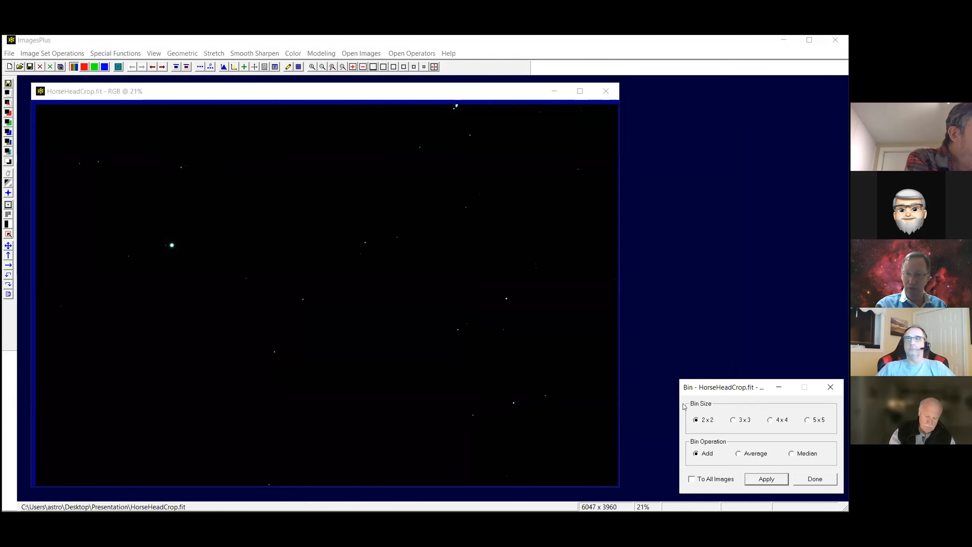
{"action": "left_click_drag", "start_coordinate": [696, 388], "coordinate": [532, 380]}
{"action": "left_click", "coordinate": [580, 446]}
{"action": "left_click", "coordinate": [601, 471]}
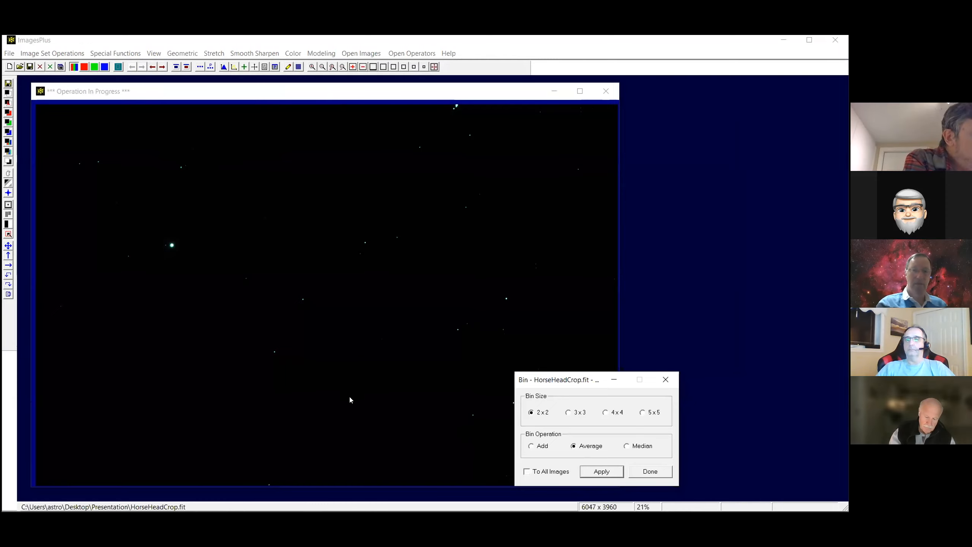
{"action": "left_click", "coordinate": [653, 472]}
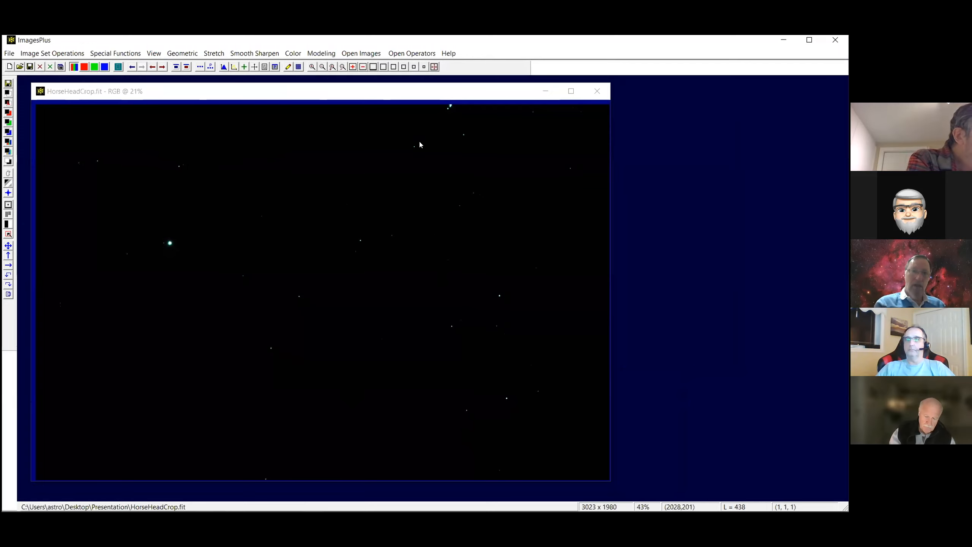
Start an ArcSinH stretch on the image with Power 0.441 and background weight 0.60875.
{"action": "left_click", "coordinate": [212, 53]}
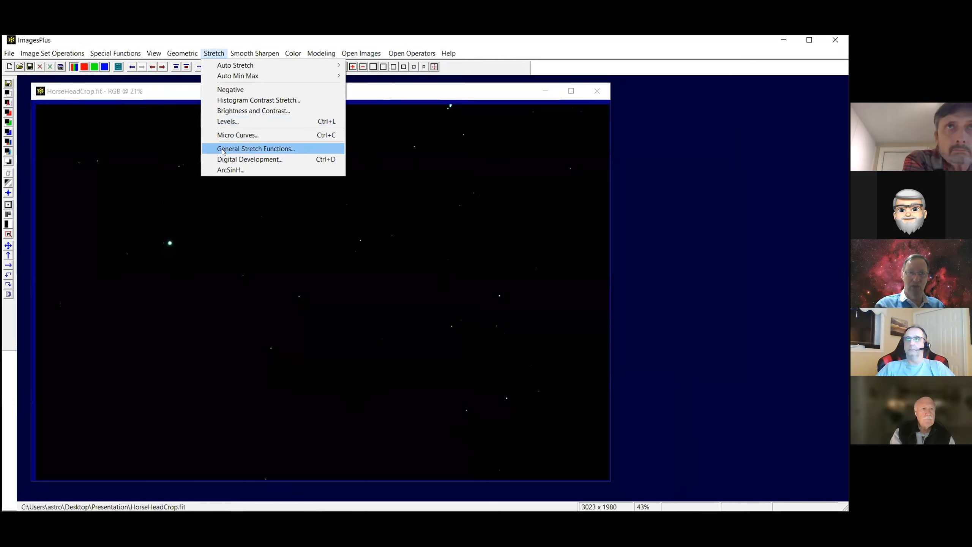
{"action": "left_click", "coordinate": [225, 170]}
{"action": "left_click_drag", "start_coordinate": [660, 172], "coordinate": [481, 137]}
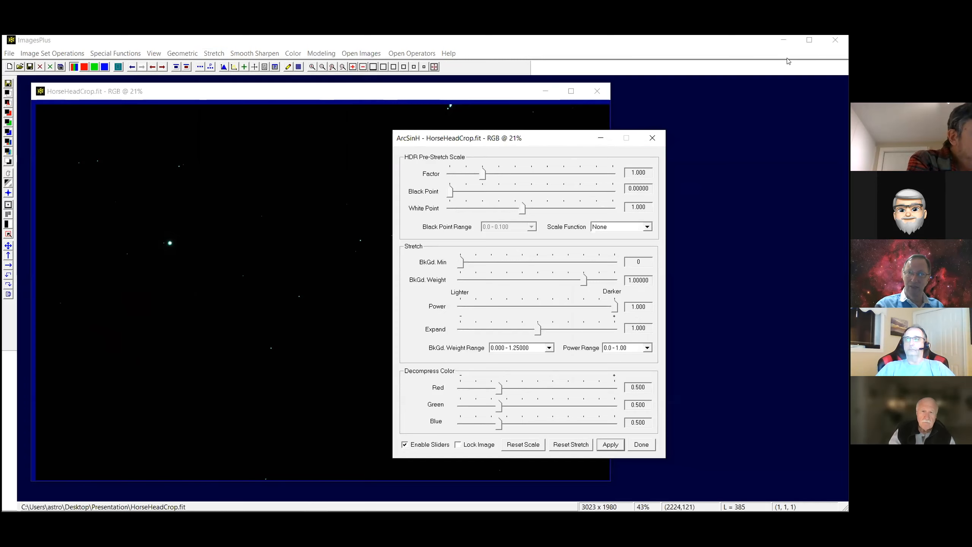
{"action": "left_click_drag", "start_coordinate": [543, 138], "coordinate": [715, 141]}
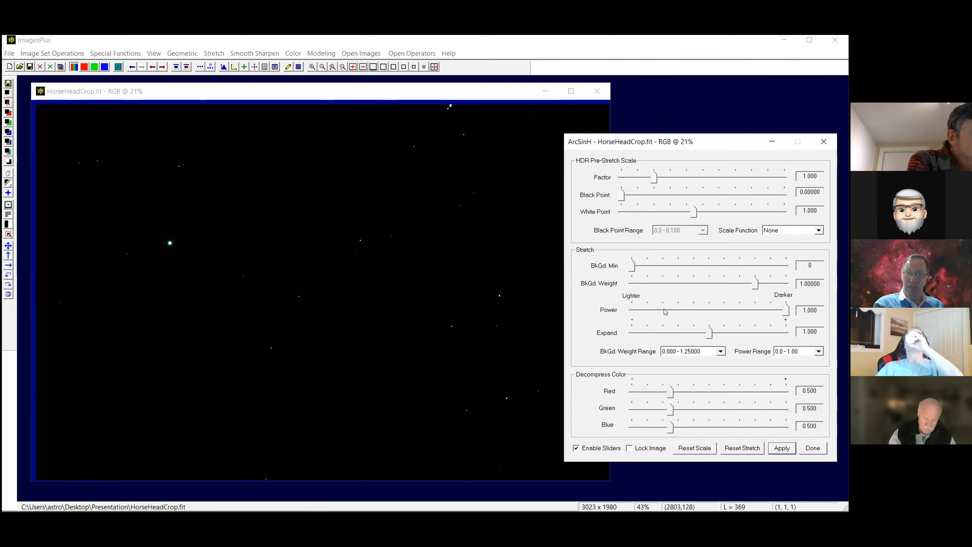
{"action": "left_click_drag", "start_coordinate": [709, 309], "coordinate": [700, 310]}
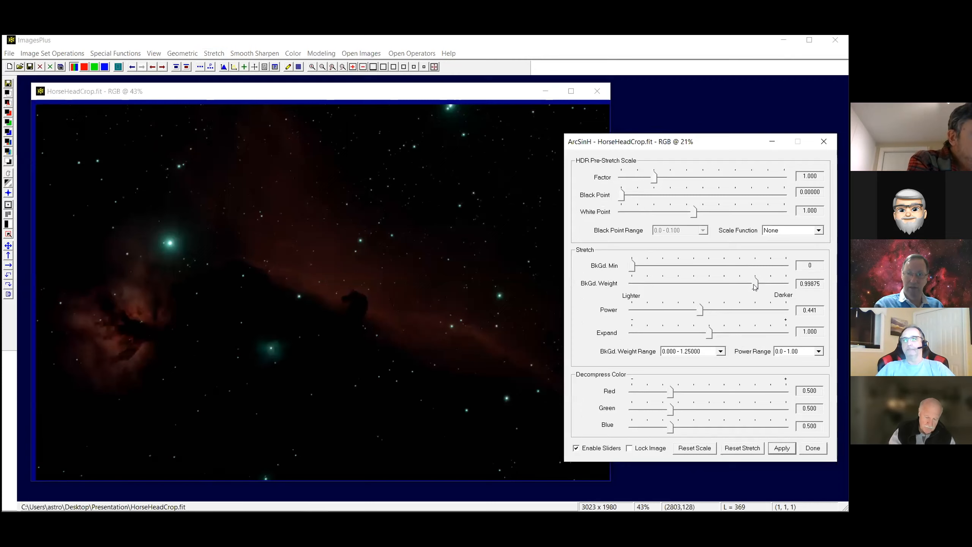
{"action": "left_click", "coordinate": [697, 286]}
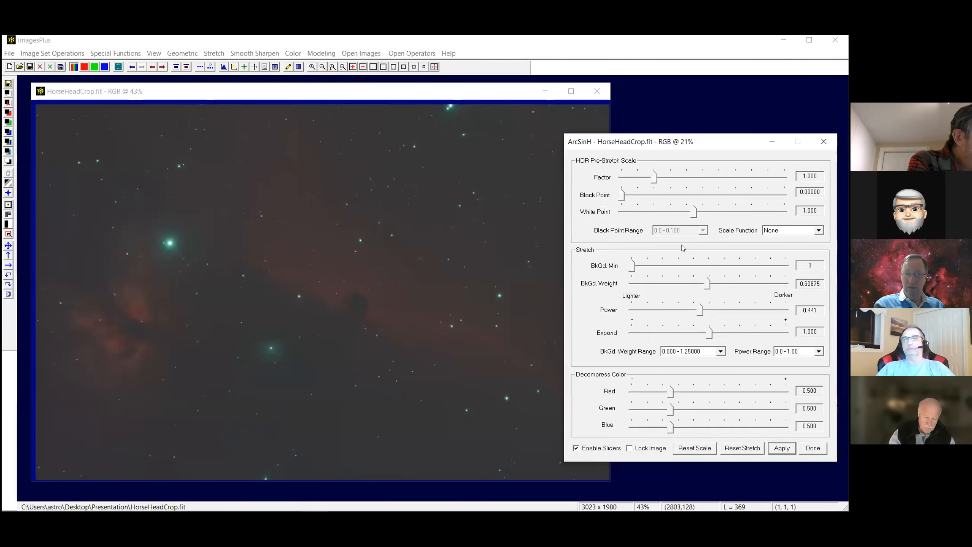
Set the HDR pre-stretch scale function to nth Power X^n and raise its white point to 4.370.
{"action": "left_click", "coordinate": [788, 230]}
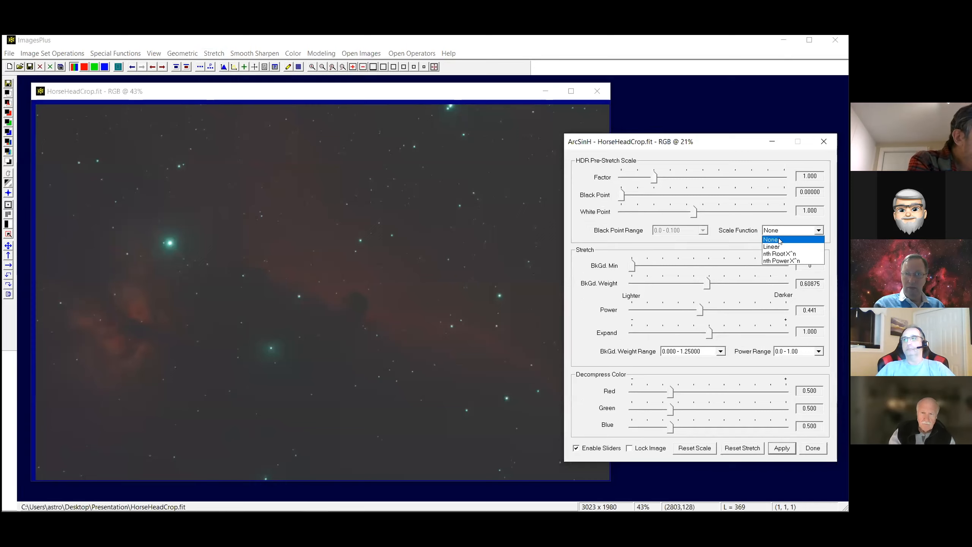
{"action": "left_click", "coordinate": [776, 261]}
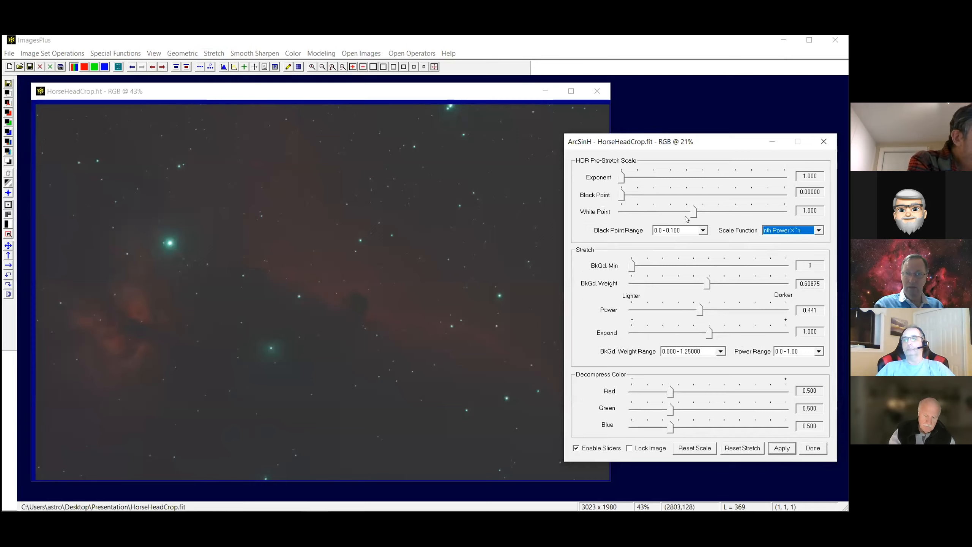
{"action": "left_click_drag", "start_coordinate": [693, 213], "coordinate": [737, 213]}
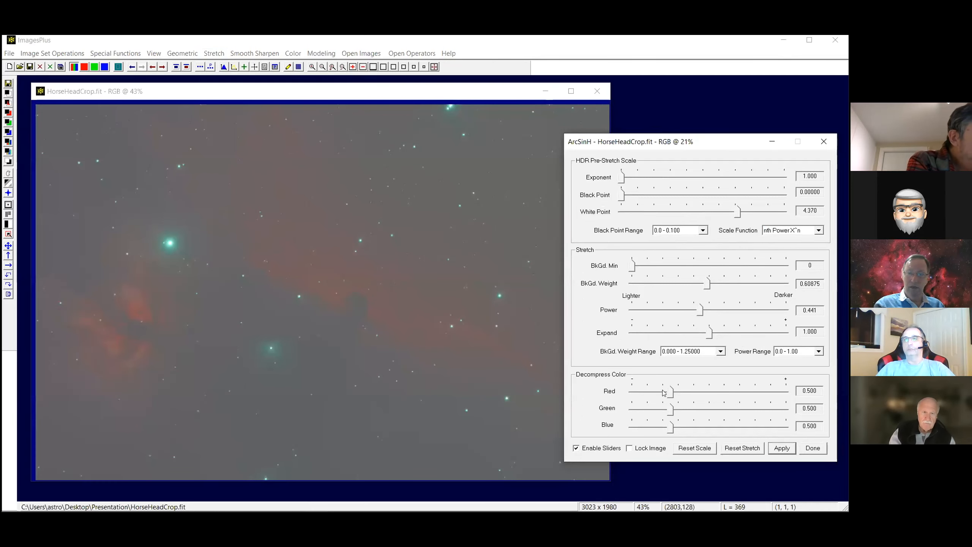
Lower the red color decompression to 0.148, set the pre-stretch exponent to 1.222, and finish the ArcSinH stretch.
{"action": "left_click_drag", "start_coordinate": [668, 393], "coordinate": [643, 393]}
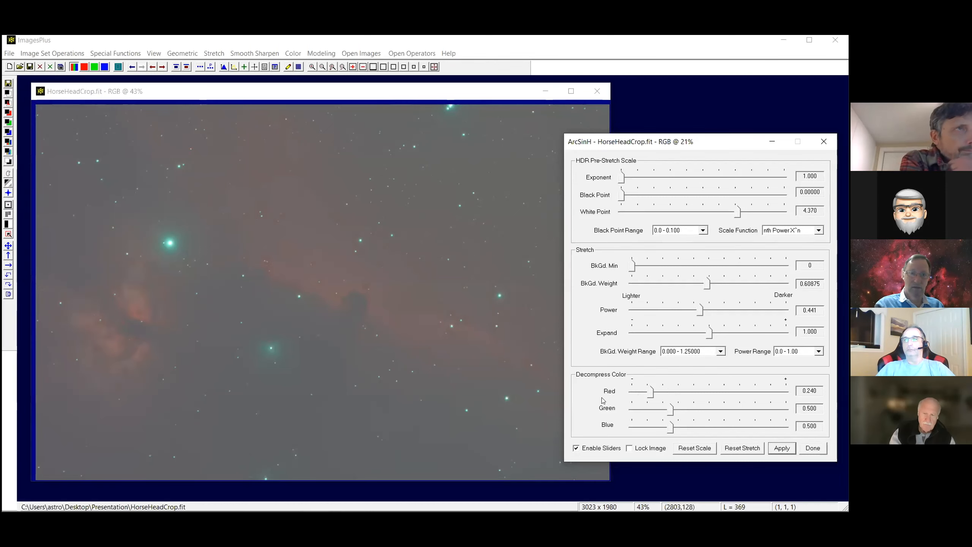
{"action": "left_click", "coordinate": [643, 392]}
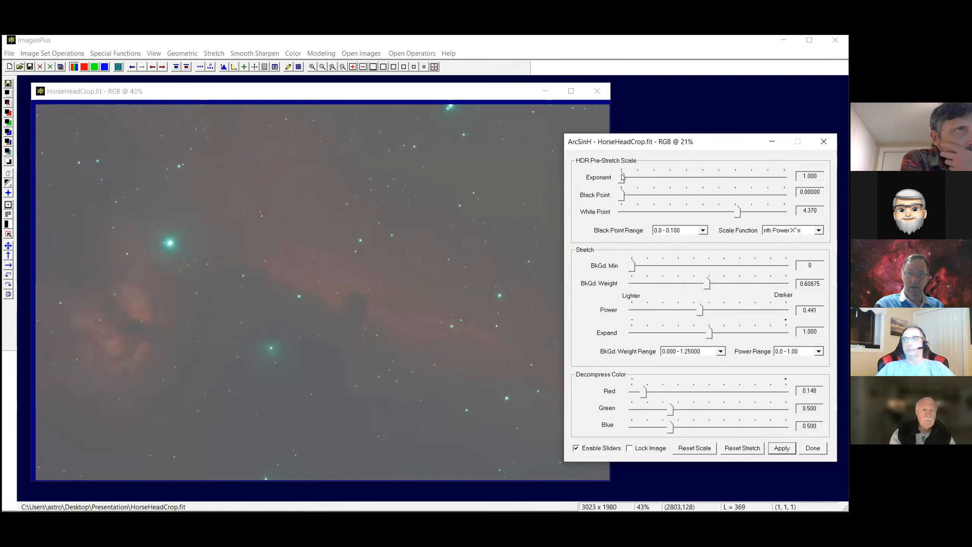
{"action": "left_click_drag", "start_coordinate": [626, 179], "coordinate": [651, 179]}
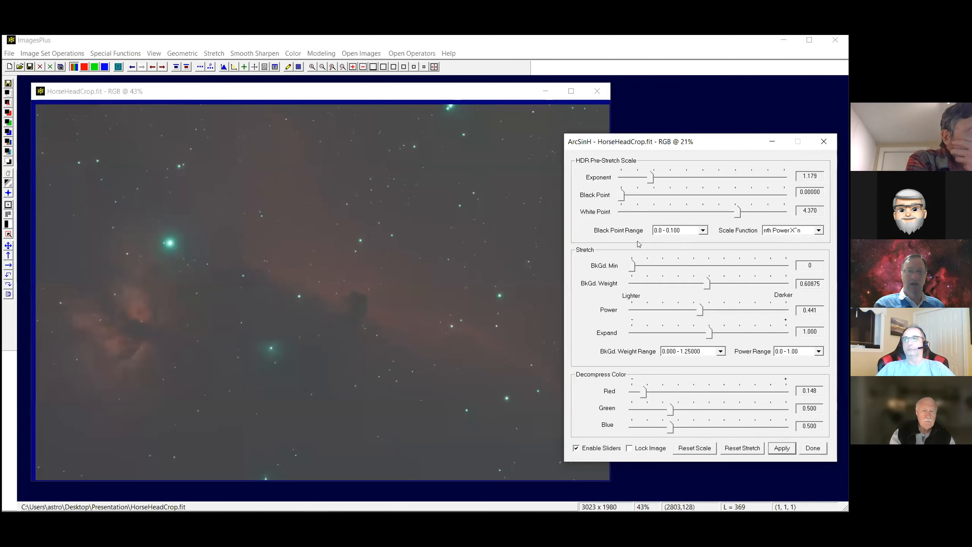
{"action": "left_click_drag", "start_coordinate": [650, 177], "coordinate": [659, 176]}
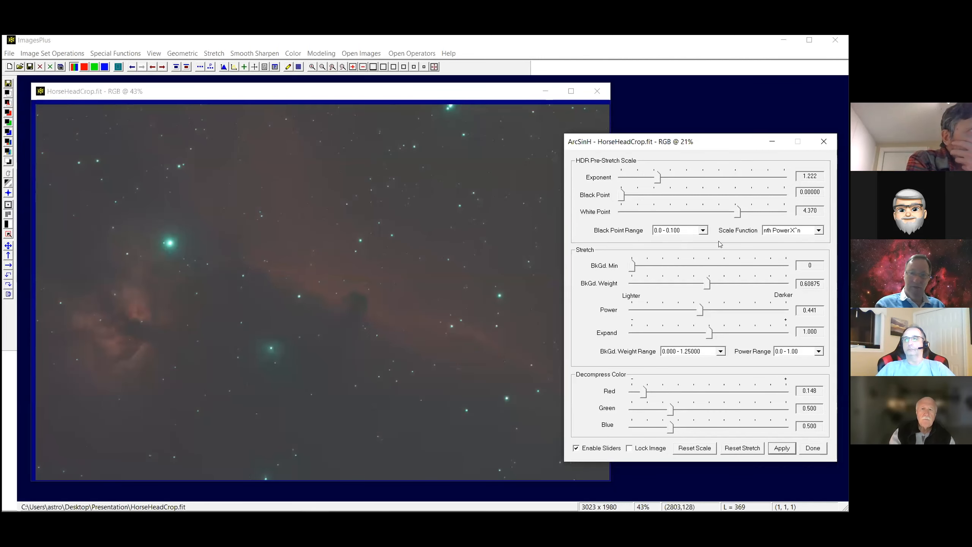
{"action": "left_click", "coordinate": [813, 448]}
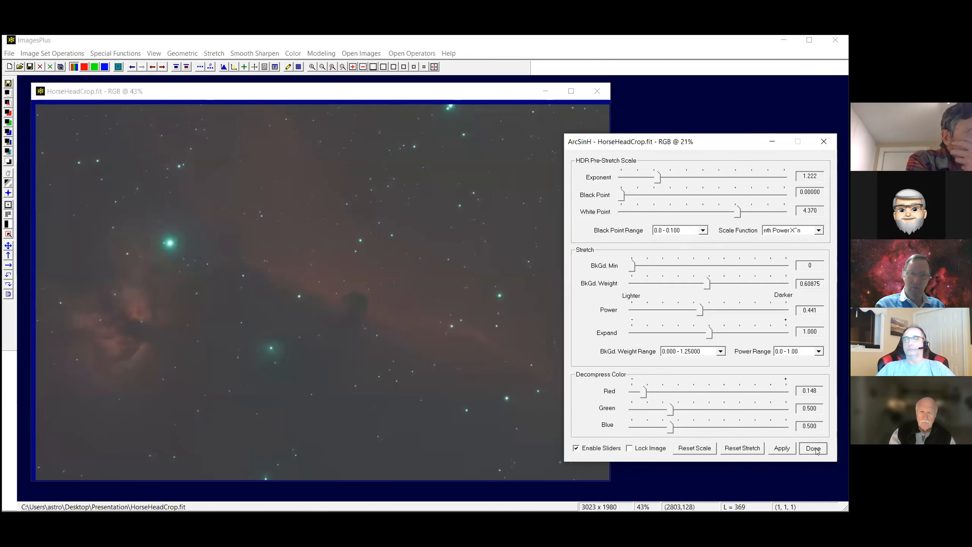
Color balance the image by sampling a star for white balance and a dark sky area to neutralize the background.
{"action": "left_click", "coordinate": [288, 54]}
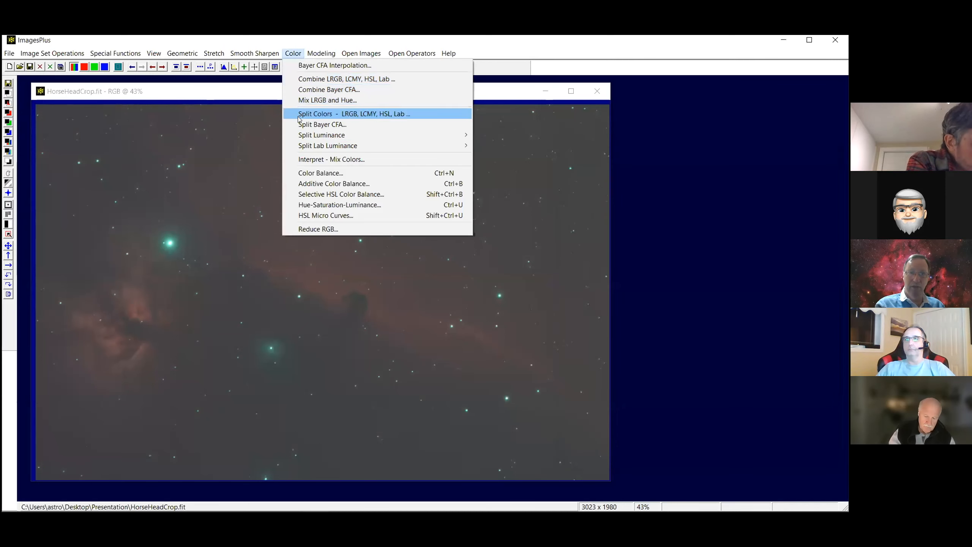
{"action": "left_click", "coordinate": [307, 174]}
{"action": "left_click", "coordinate": [589, 313]}
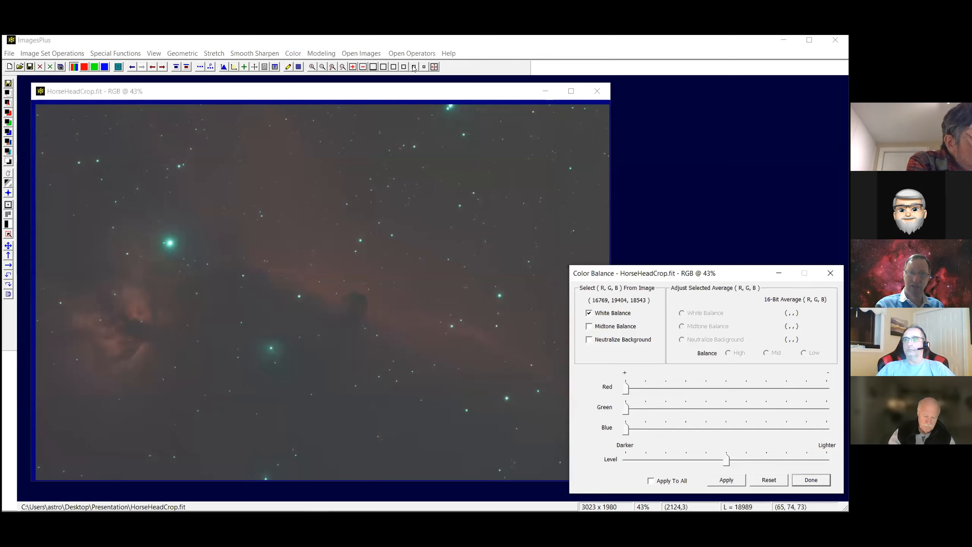
{"action": "left_click", "coordinate": [416, 219]}
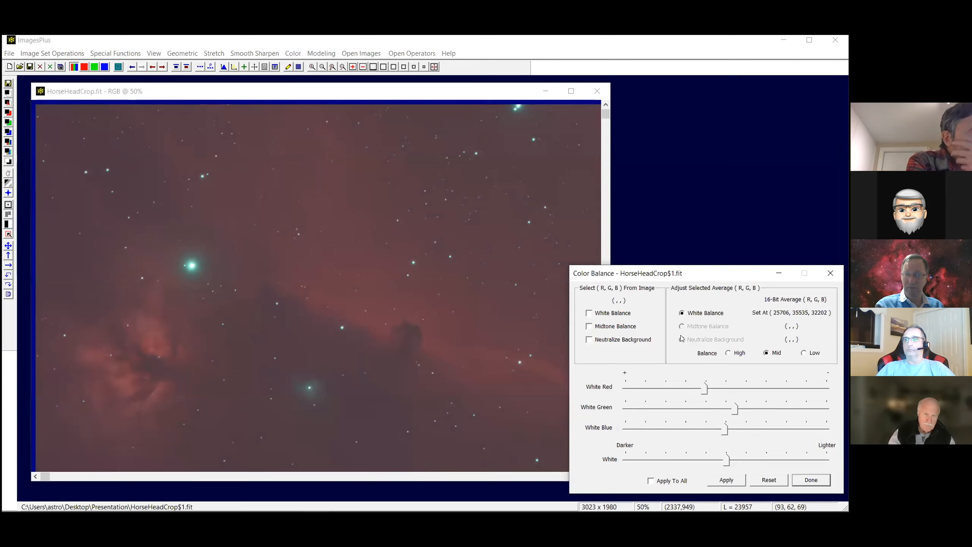
{"action": "left_click", "coordinate": [322, 221]}
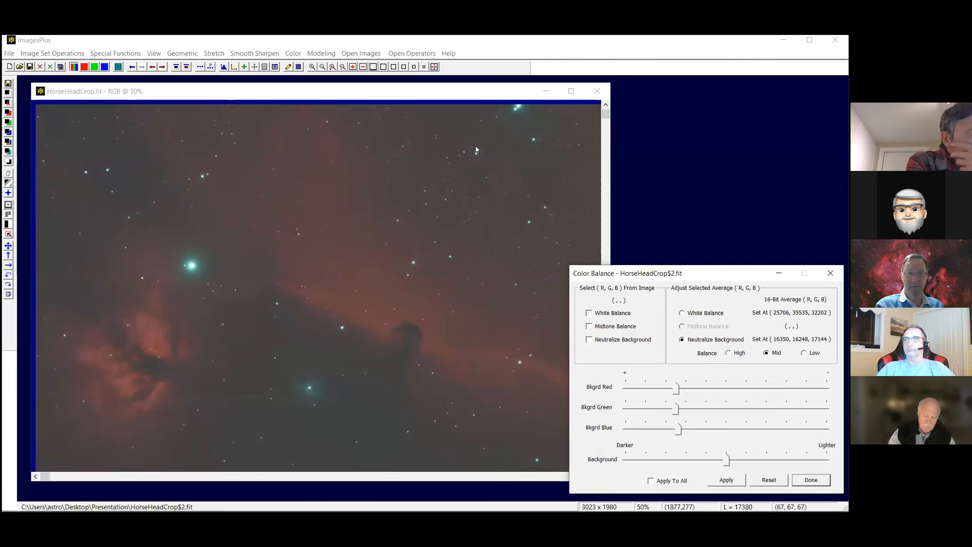
{"action": "left_click", "coordinate": [828, 273]}
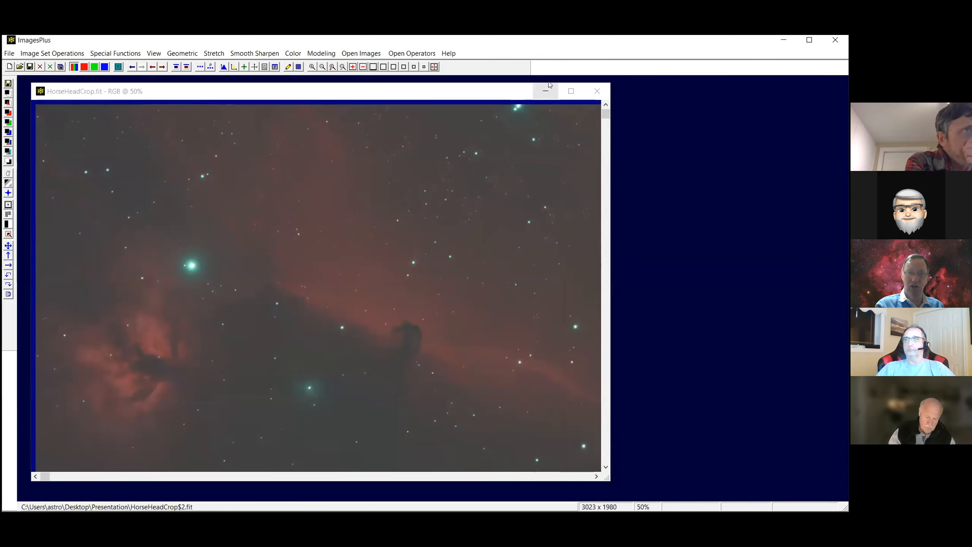
Darken the nebula image's background with a Levels adjustment, raising the black level of the RGB channel to 5217.
{"action": "left_click", "coordinate": [419, 65]}
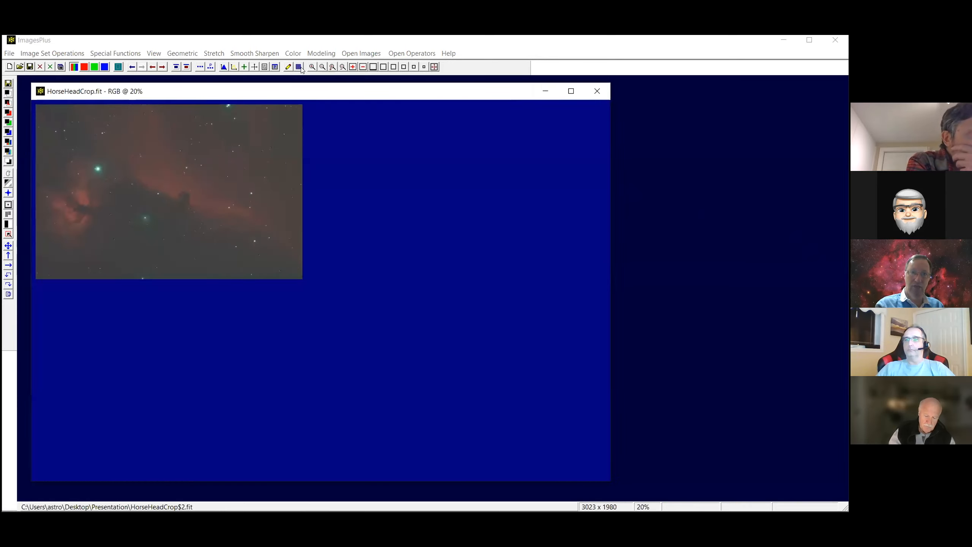
{"action": "left_click", "coordinate": [324, 67]}
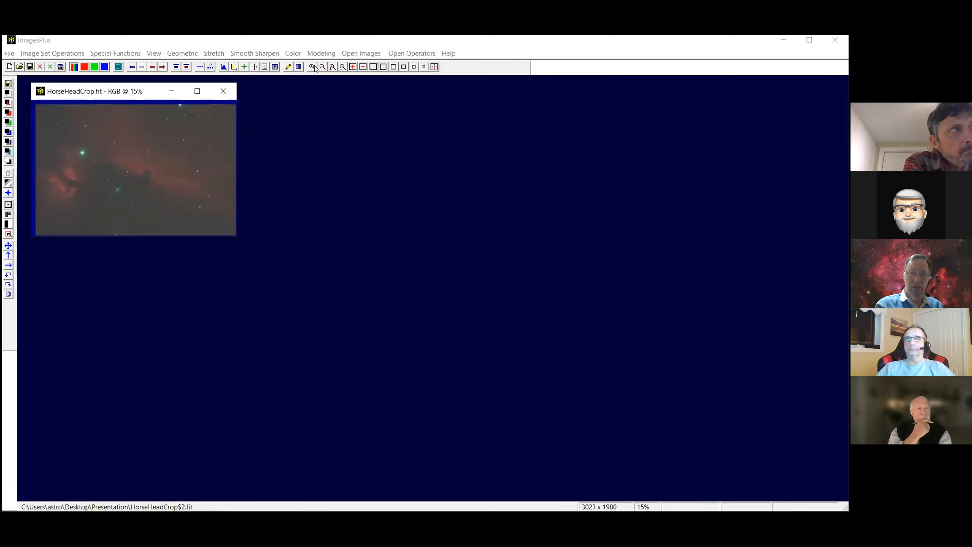
{"action": "left_click", "coordinate": [313, 67]}
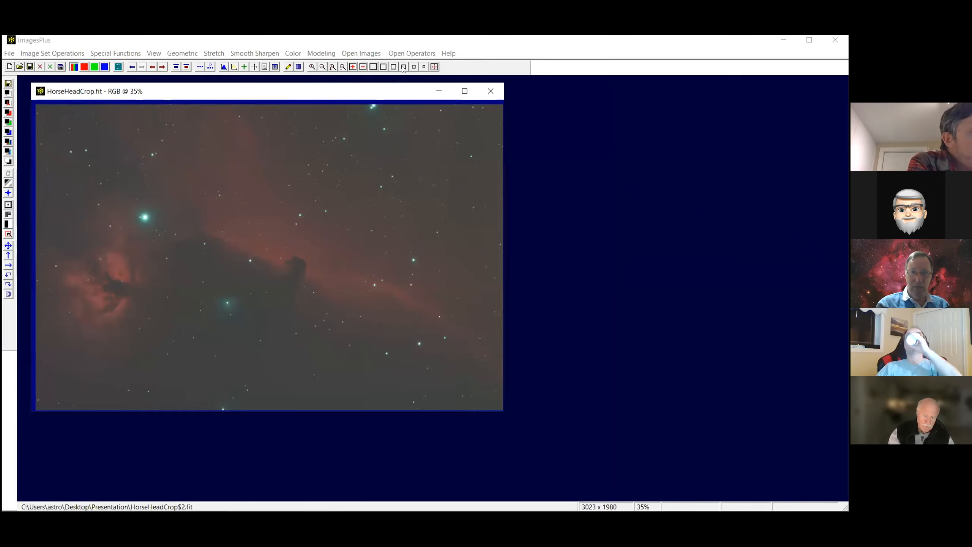
{"action": "left_click", "coordinate": [374, 66]}
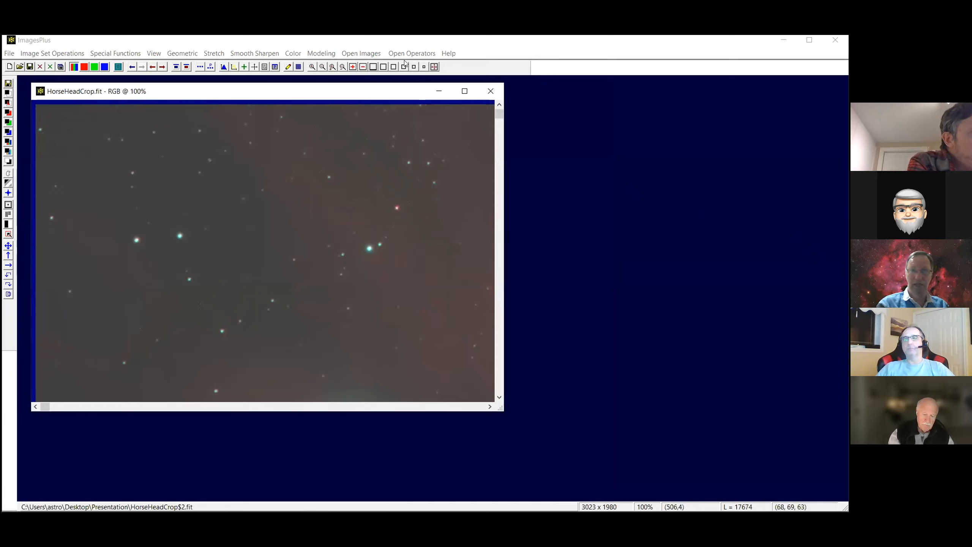
{"action": "left_click", "coordinate": [414, 67]}
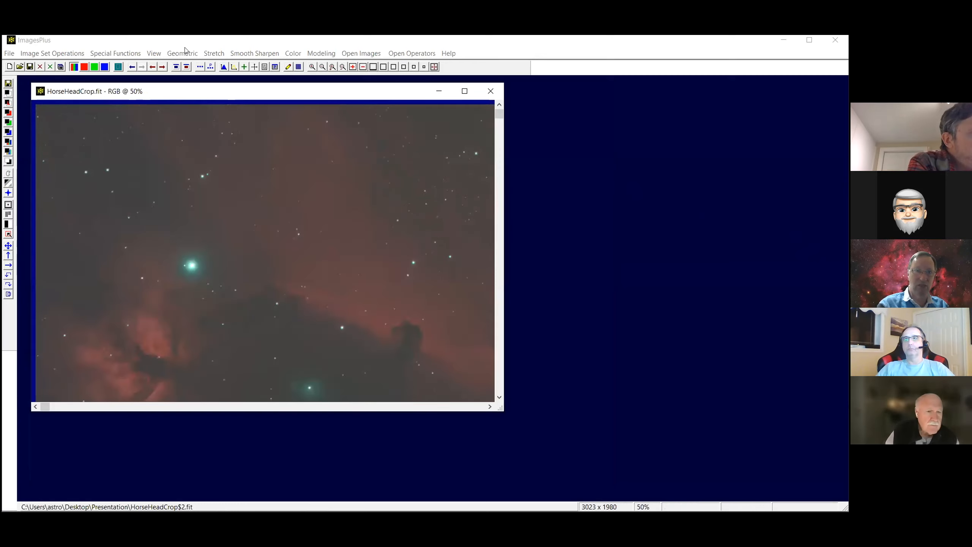
{"action": "left_click", "coordinate": [213, 54]}
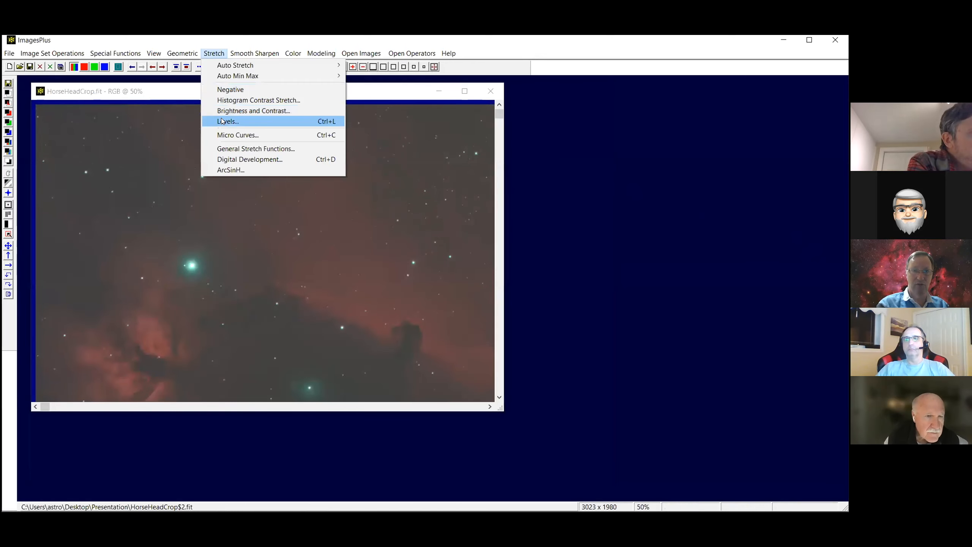
{"action": "left_click", "coordinate": [222, 121]}
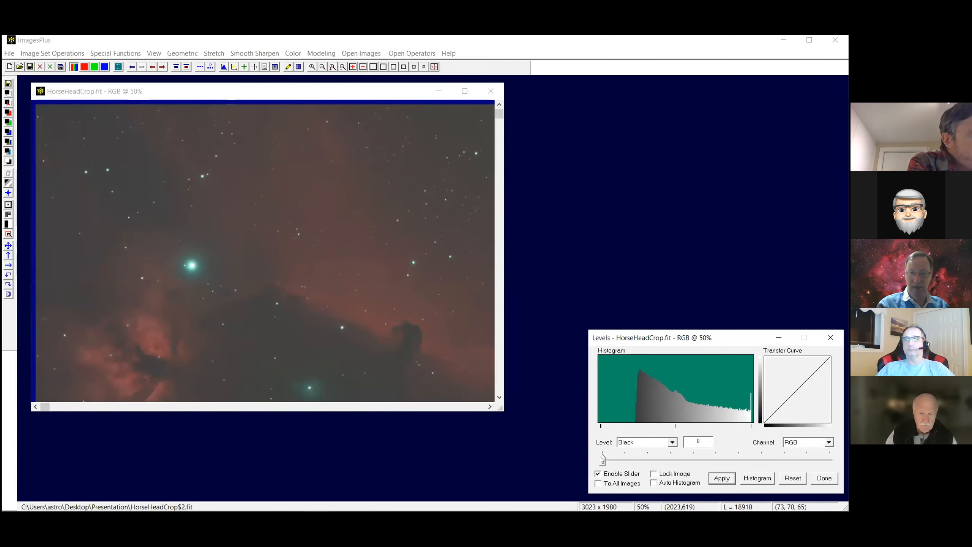
{"action": "left_click_drag", "start_coordinate": [603, 462], "coordinate": [636, 465]}
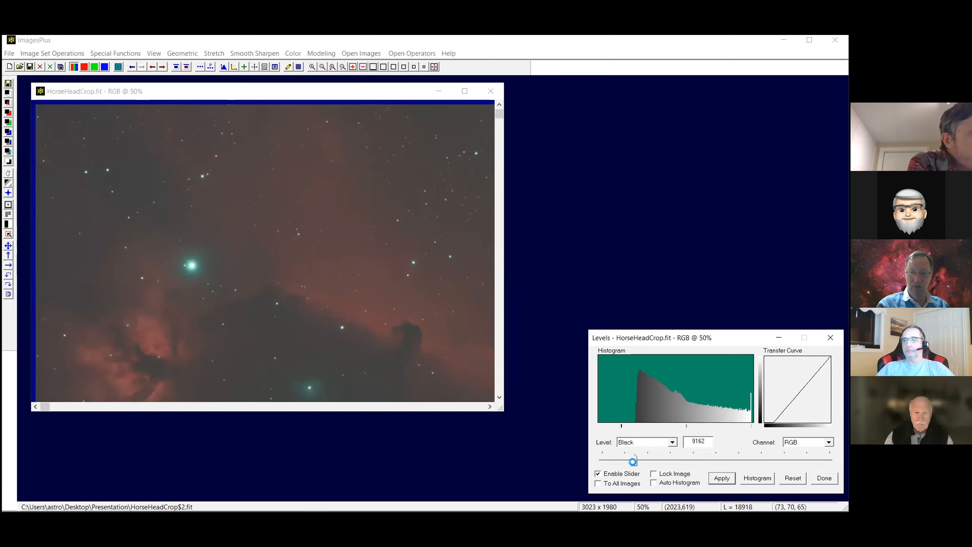
{"action": "left_click_drag", "start_coordinate": [636, 464], "coordinate": [619, 463]}
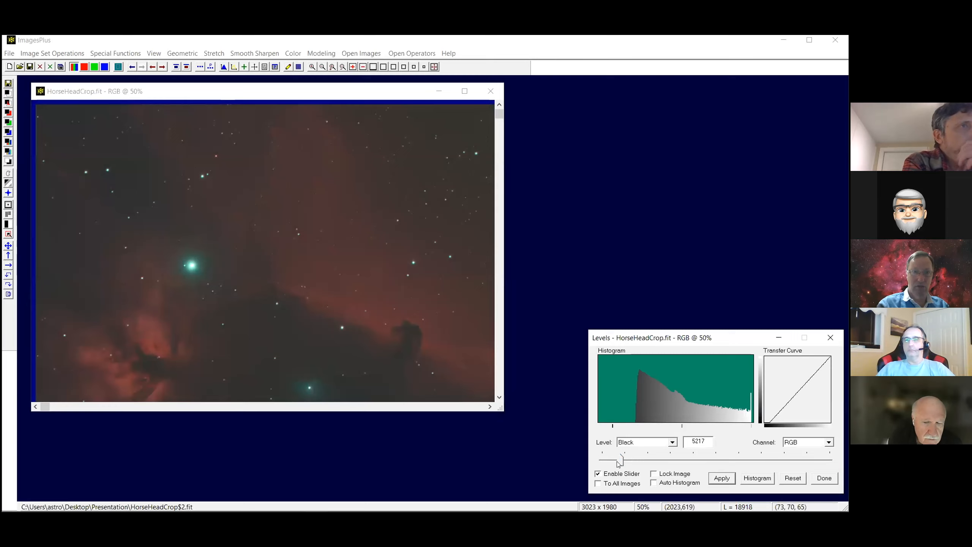
Brighten the nebula image with Micro Curves by bowing the RGB curve upward with both control handles and raising the black minimum to 10542.
{"action": "left_click", "coordinate": [403, 67]}
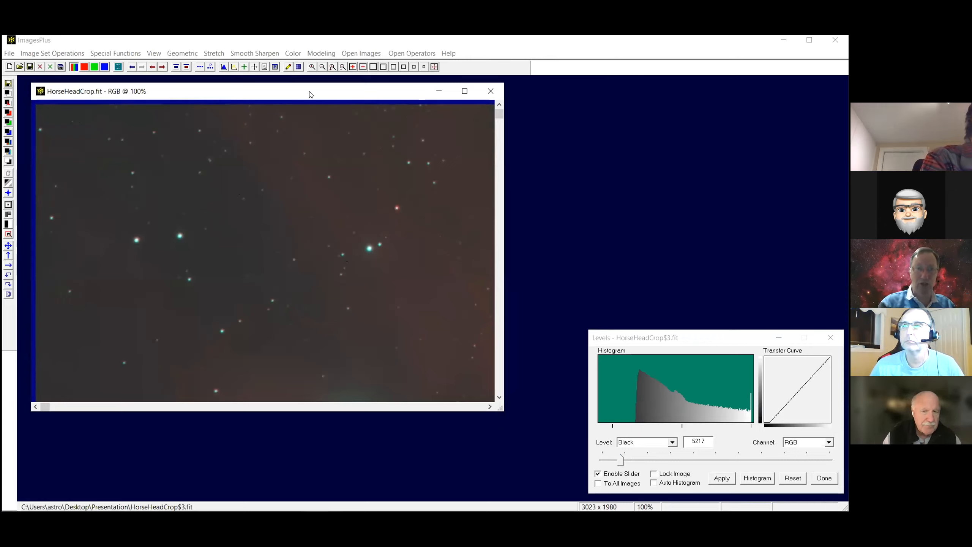
{"action": "left_click_drag", "start_coordinate": [317, 101], "coordinate": [321, 111]}
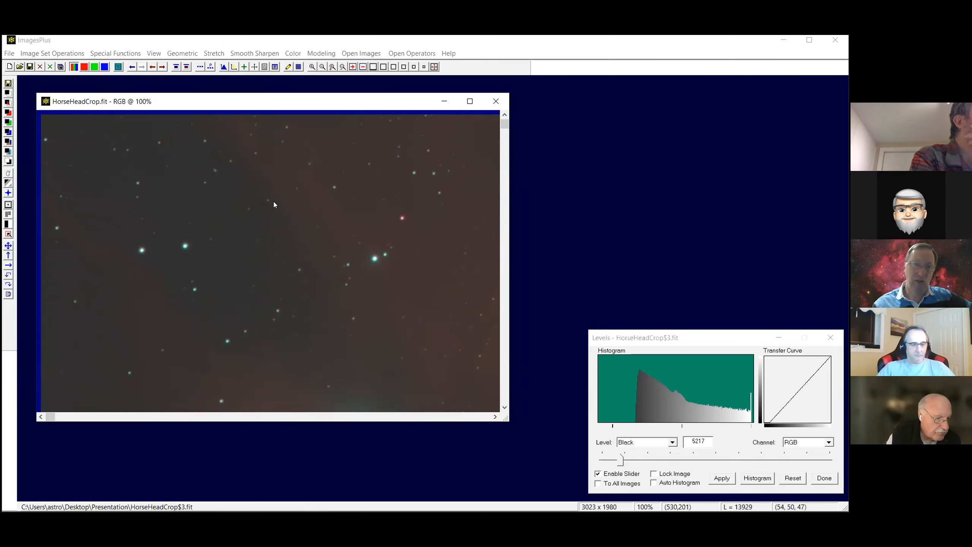
{"action": "left_click", "coordinate": [214, 53]}
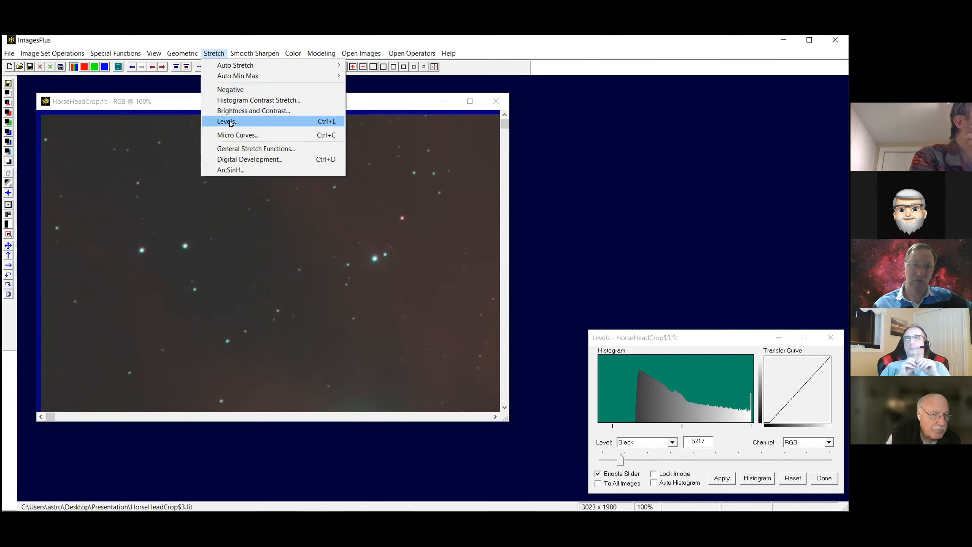
{"action": "key", "text": "Return"}
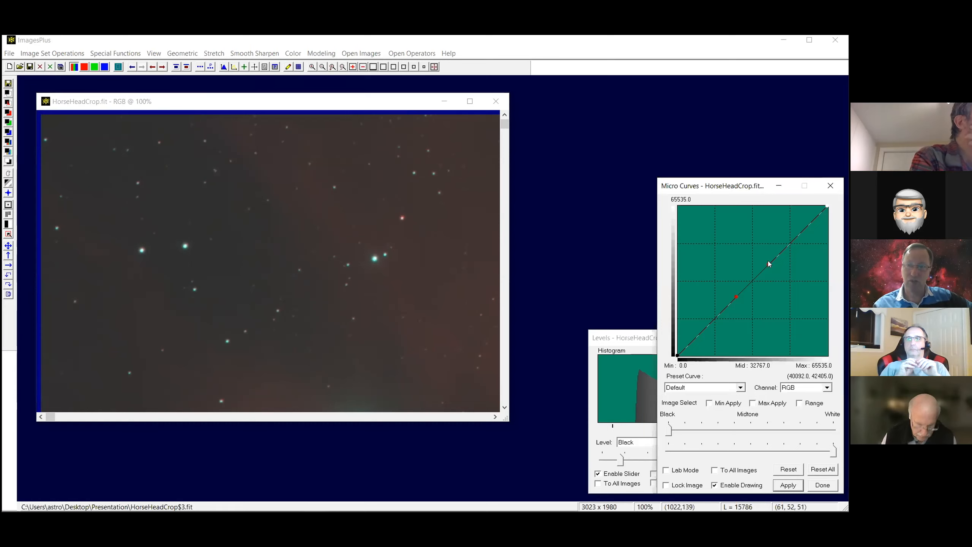
{"action": "left_click_drag", "start_coordinate": [767, 264], "coordinate": [735, 227]}
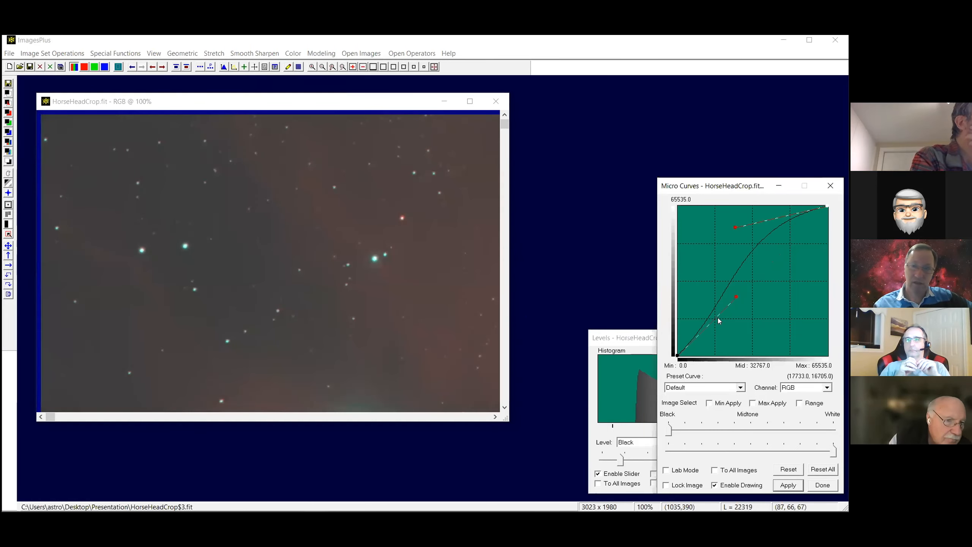
{"action": "left_click_drag", "start_coordinate": [735, 293], "coordinate": [722, 265]}
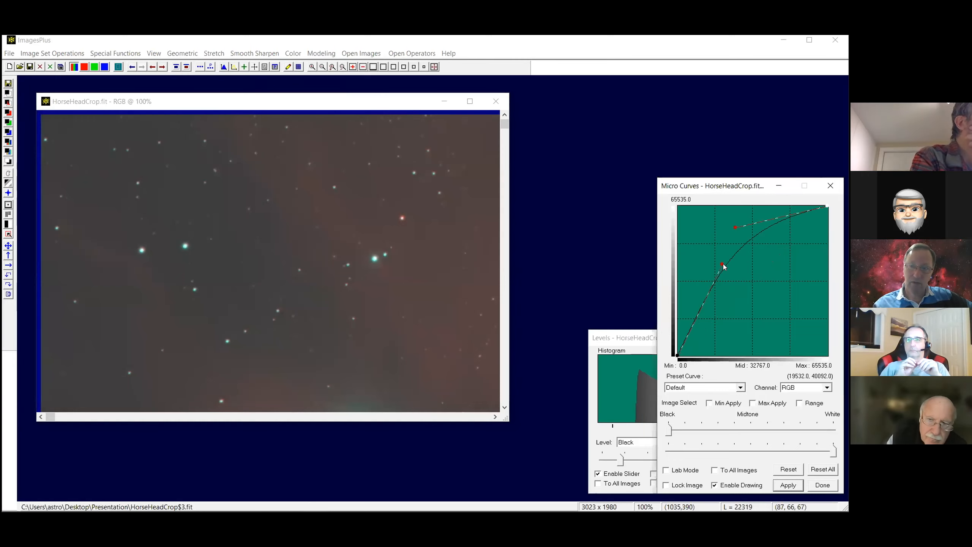
{"action": "left_click_drag", "start_coordinate": [669, 428], "coordinate": [695, 432]}
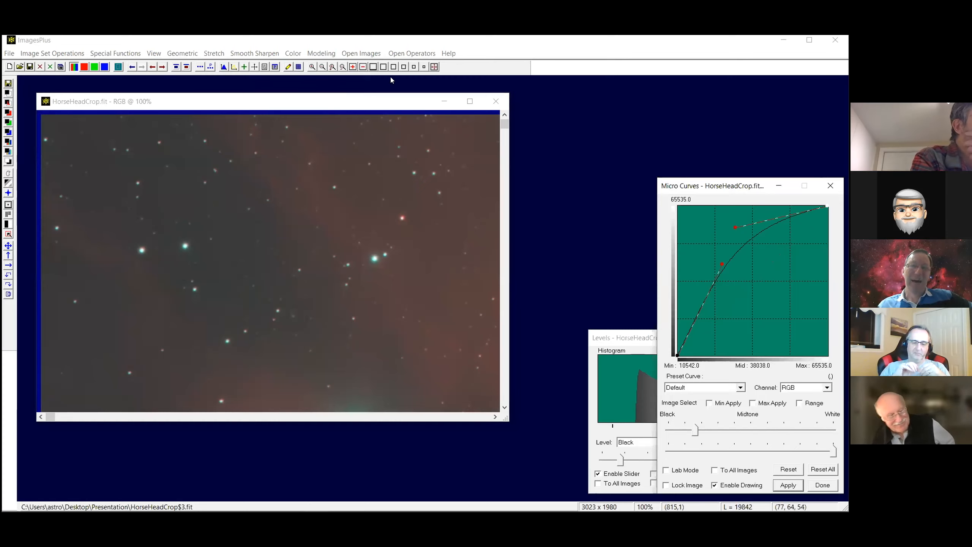
Enlarge the nebula image's window and create a luminance mask from the curve-adjusted image.
{"action": "left_click", "coordinate": [425, 68]}
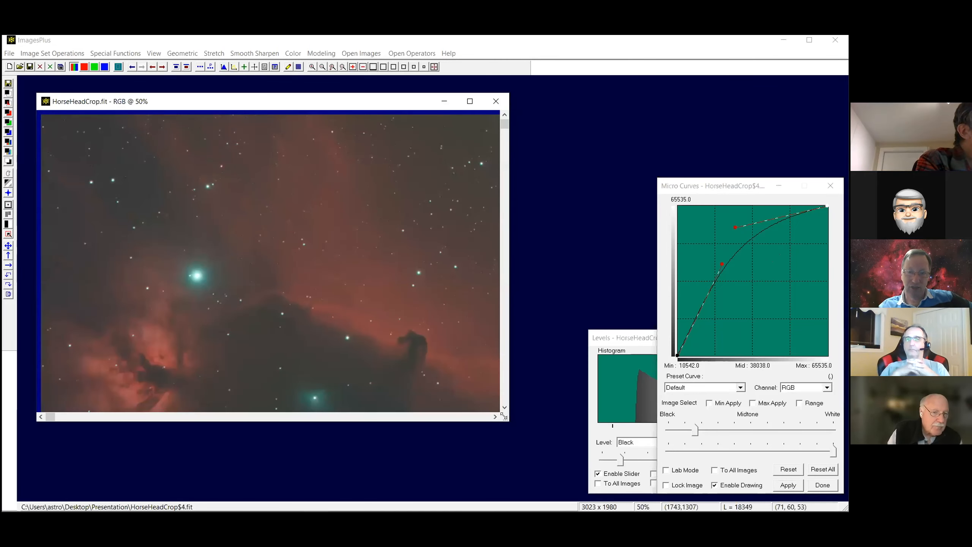
{"action": "left_click_drag", "start_coordinate": [503, 415], "coordinate": [587, 477]}
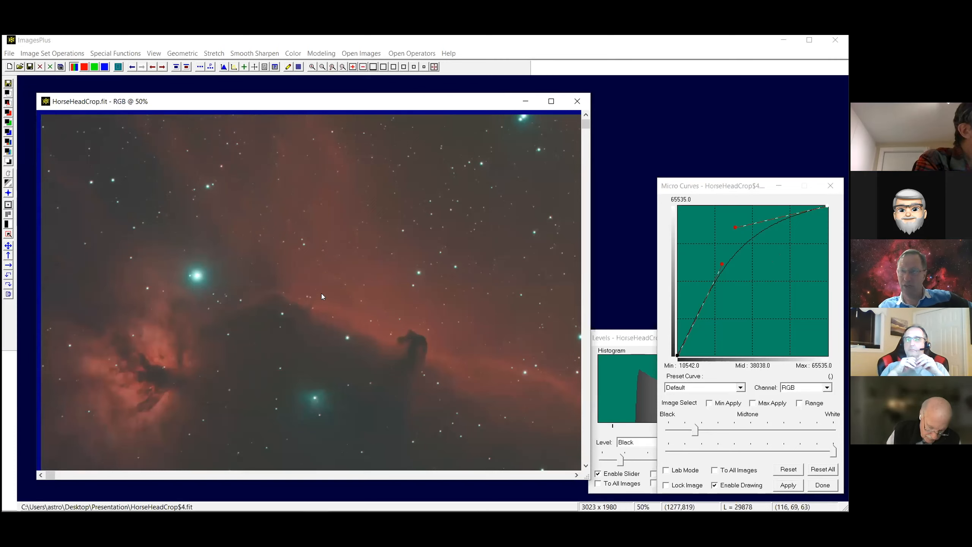
{"action": "left_click", "coordinate": [115, 53]}
{"action": "mouse_move", "coordinate": [126, 65]}
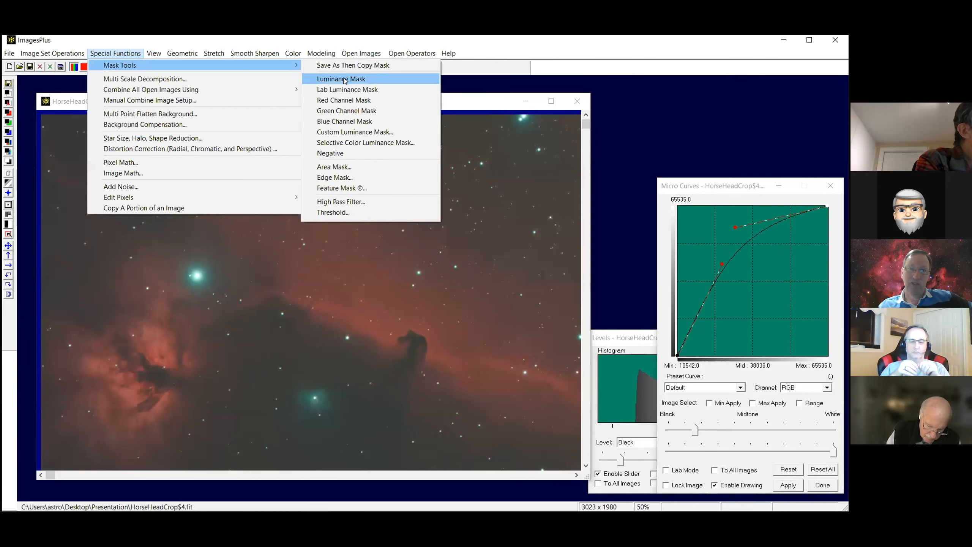
{"action": "left_click", "coordinate": [345, 79]}
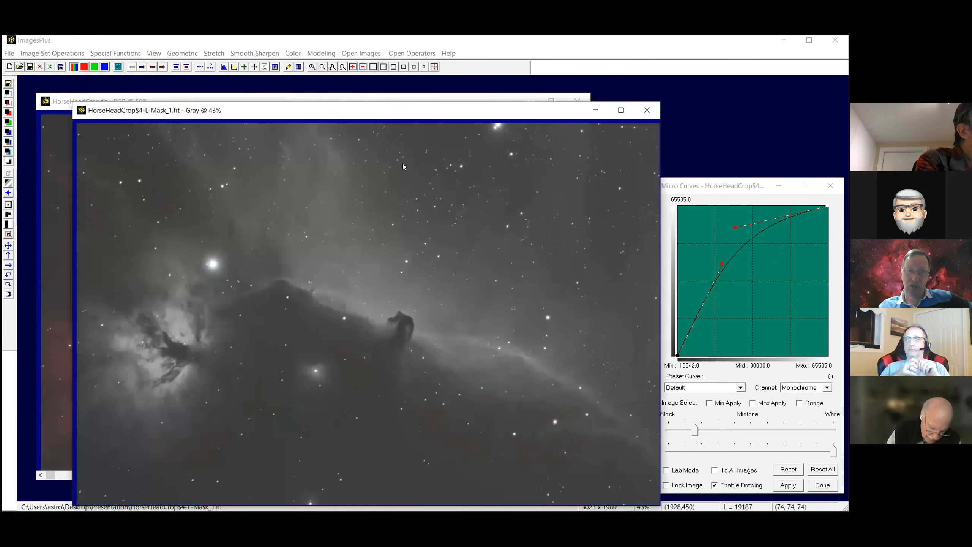
Smooth the luminance mask using the Selected Neighborhood detail-preserving filter with a 9x9 blur window.
{"action": "left_click", "coordinate": [256, 53]}
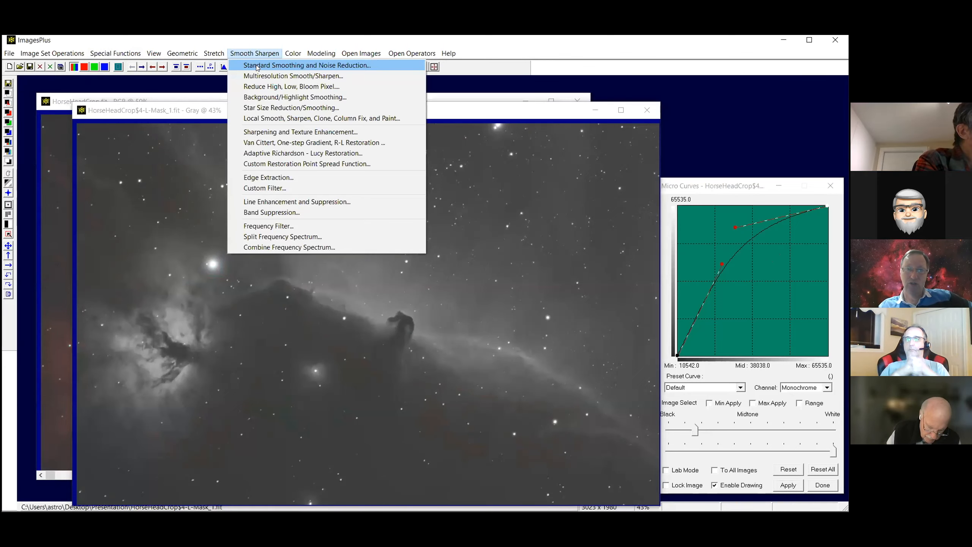
{"action": "left_click", "coordinate": [257, 66]}
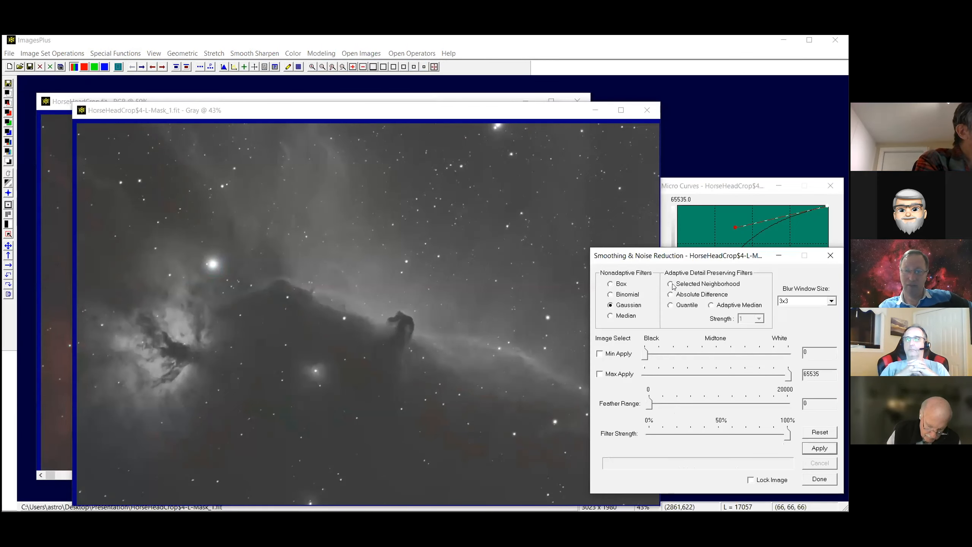
{"action": "left_click", "coordinate": [670, 284]}
{"action": "left_click", "coordinate": [830, 300]}
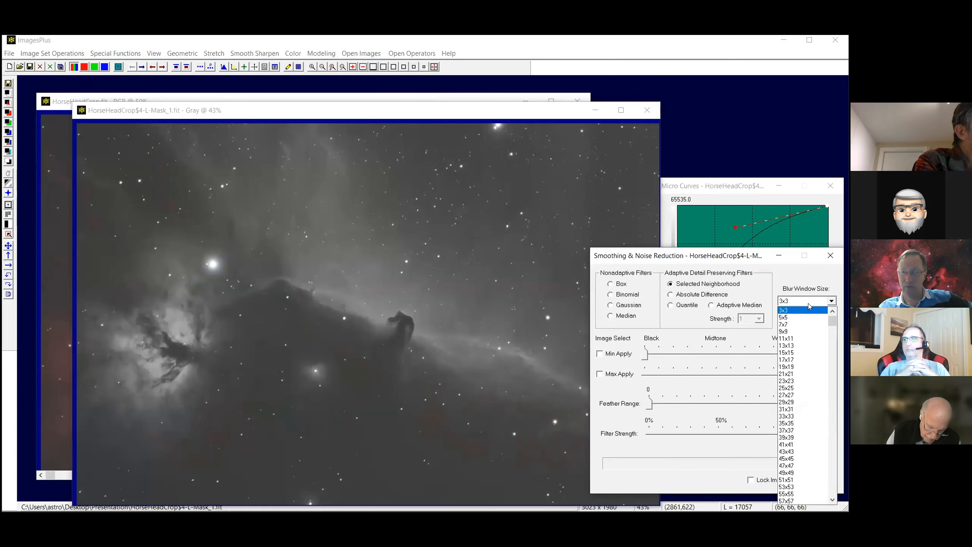
{"action": "left_click", "coordinate": [798, 332]}
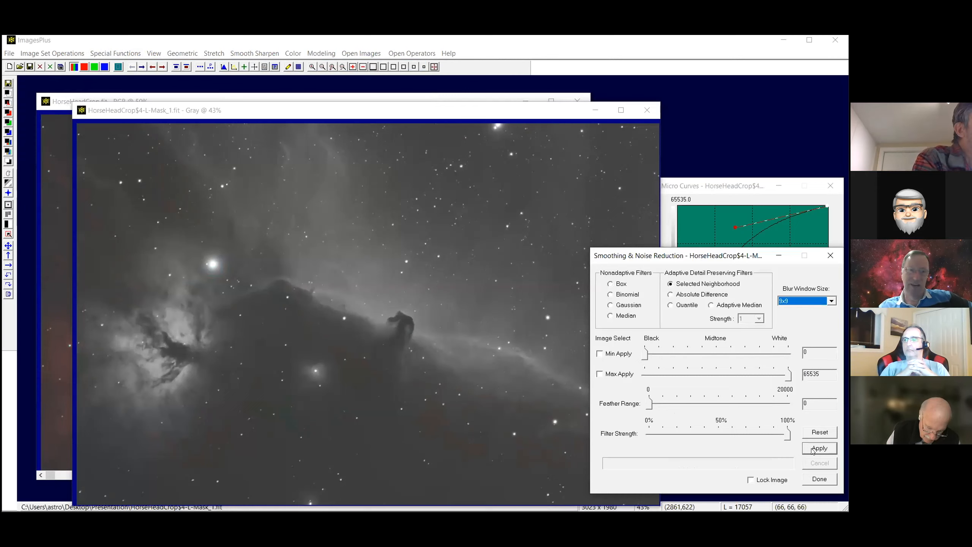
{"action": "left_click", "coordinate": [812, 451]}
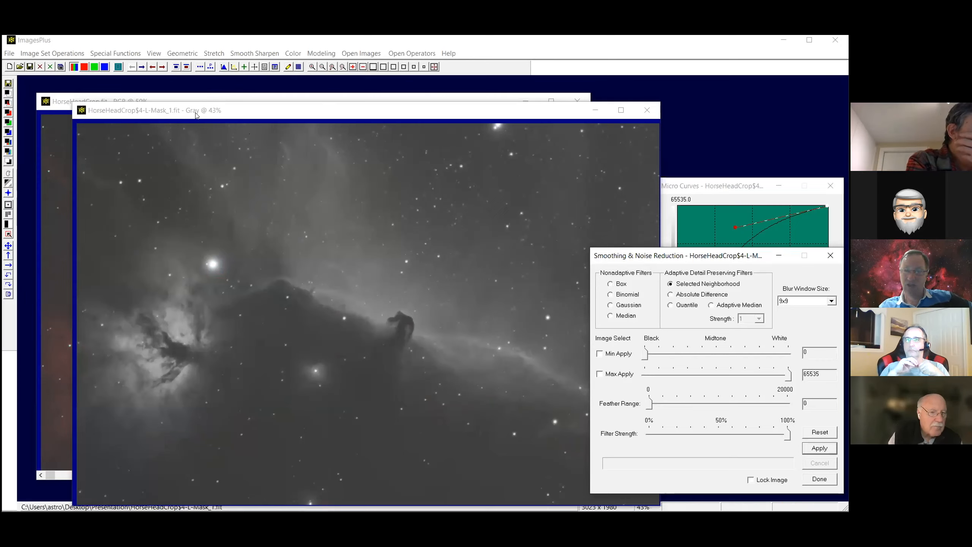
Increase the luminance mask's contrast with Levels, setting the black level to 10944 and the midtone to 31559.
{"action": "left_click", "coordinate": [211, 53]}
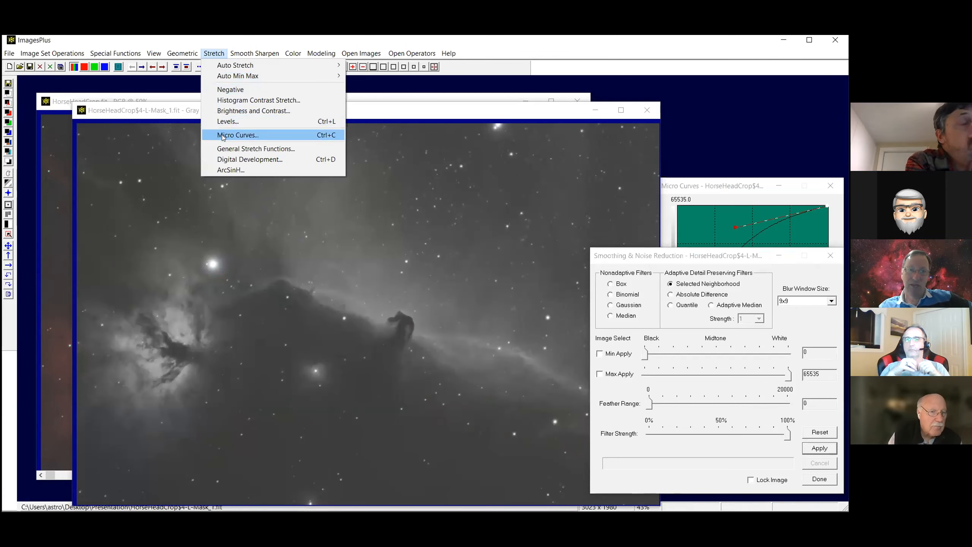
{"action": "left_click", "coordinate": [226, 122]}
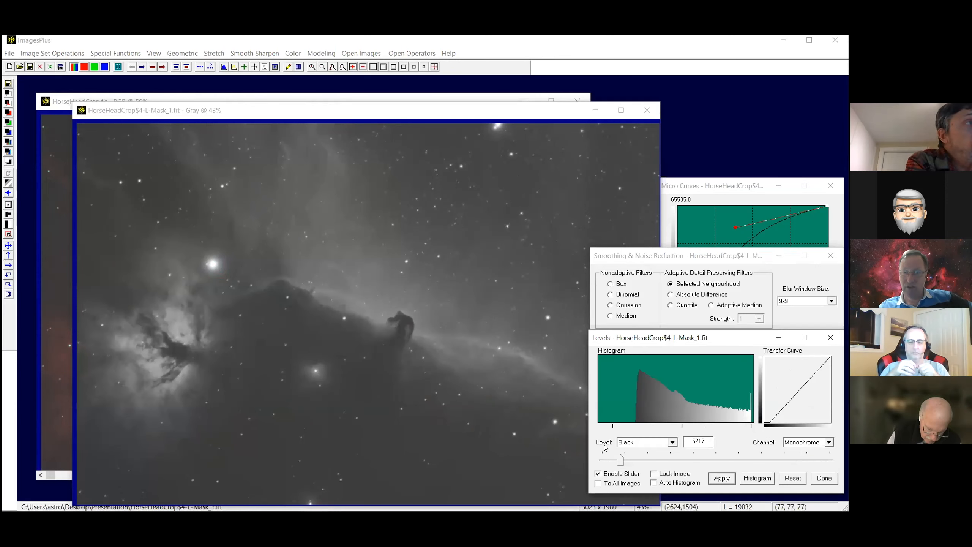
{"action": "left_click_drag", "start_coordinate": [621, 461], "coordinate": [641, 459]}
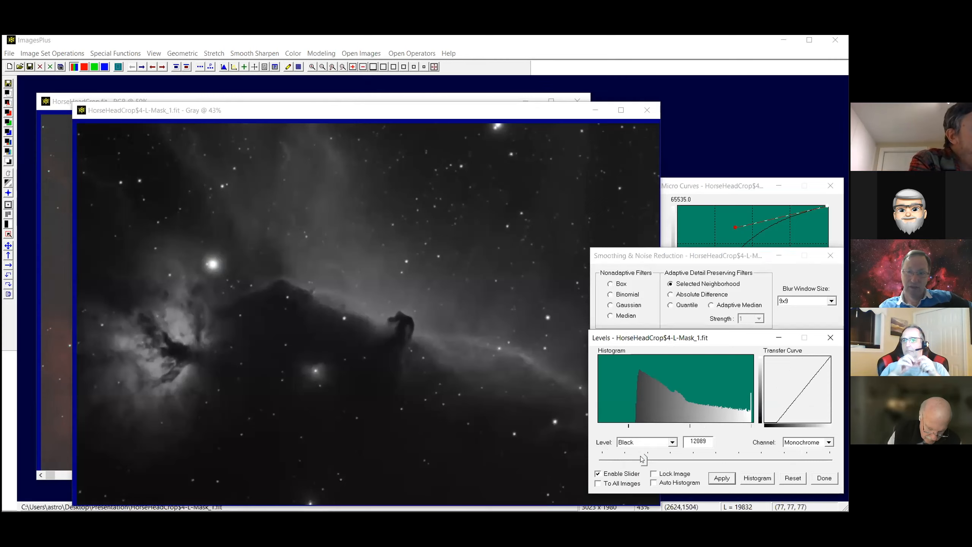
{"action": "left_click_drag", "start_coordinate": [642, 460], "coordinate": [640, 459]}
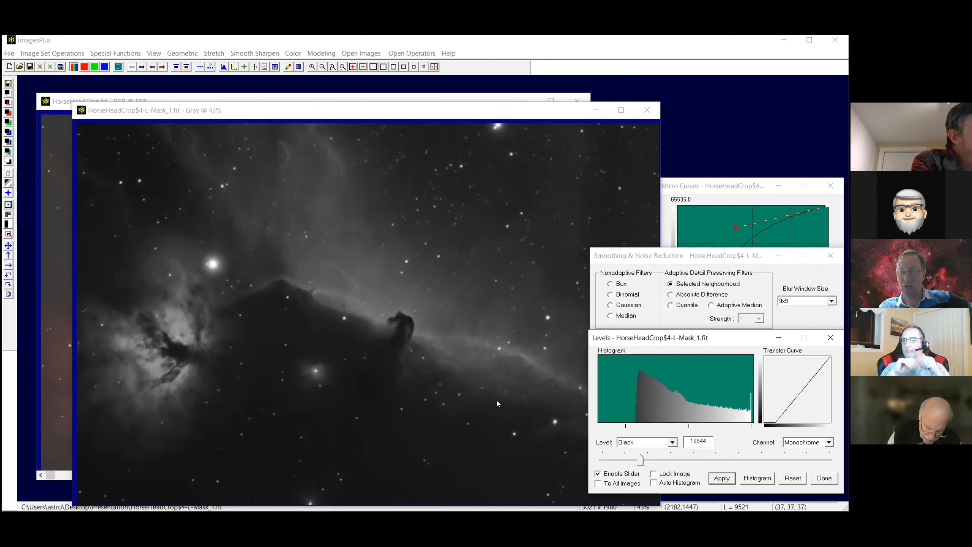
{"action": "left_click", "coordinate": [673, 442]}
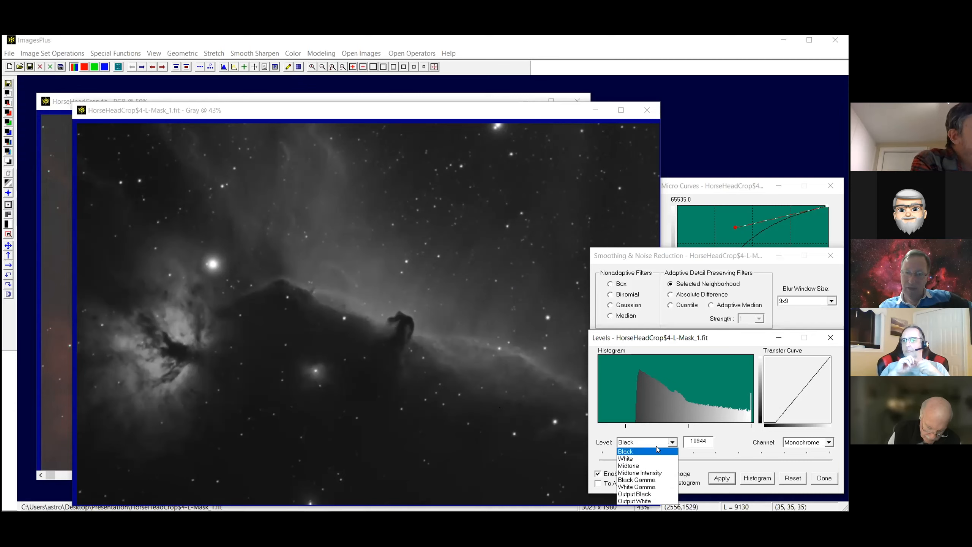
{"action": "left_click", "coordinate": [644, 465]}
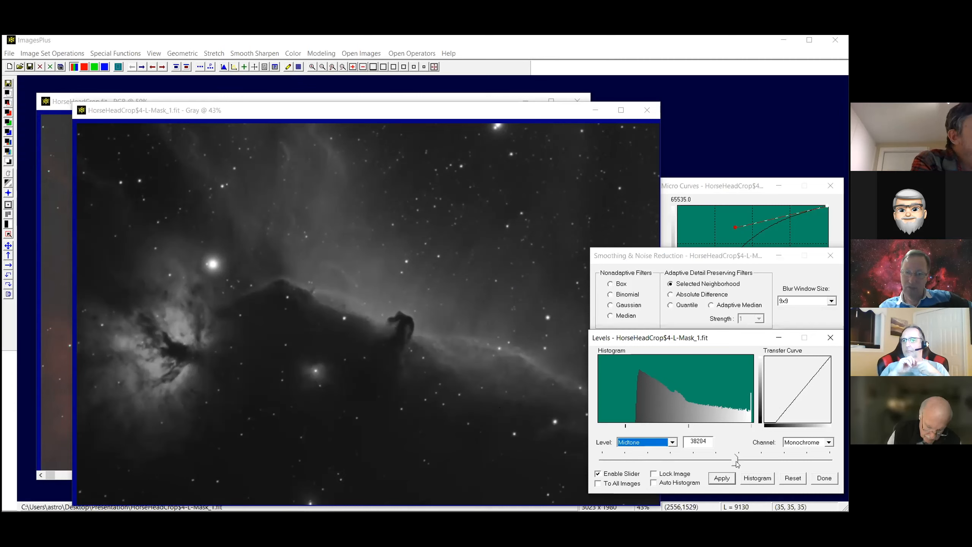
{"action": "left_click_drag", "start_coordinate": [733, 463], "coordinate": [712, 460]}
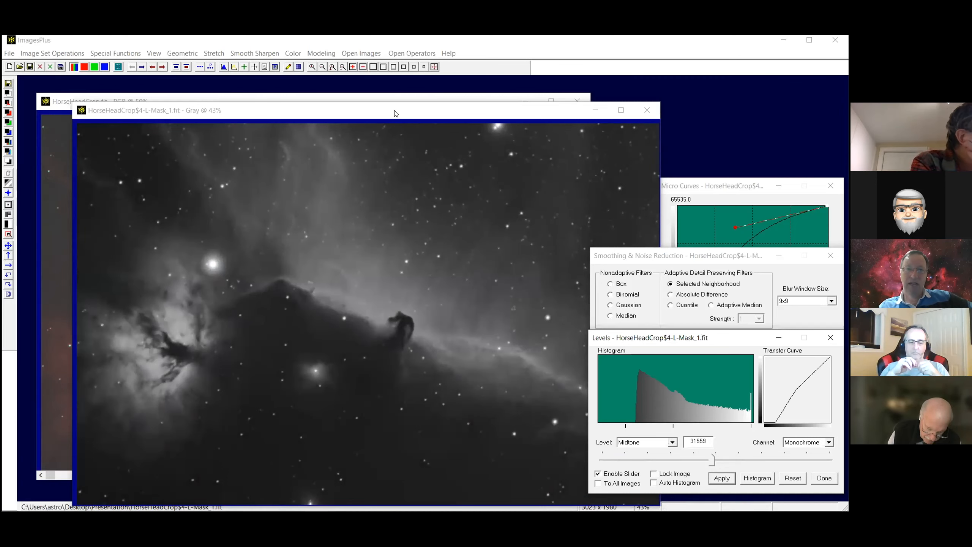
{"action": "left_click", "coordinate": [142, 67]}
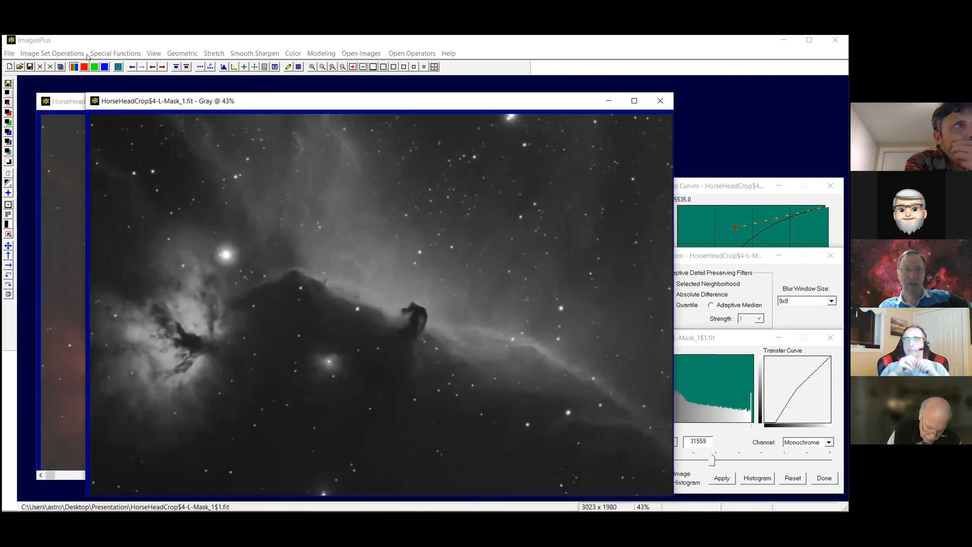
Save the luminance mask as "mask brighten" in 16-bit integer FITS format with lossless compression and copy the mask.
{"action": "left_click", "coordinate": [114, 54]}
{"action": "mouse_move", "coordinate": [114, 65]}
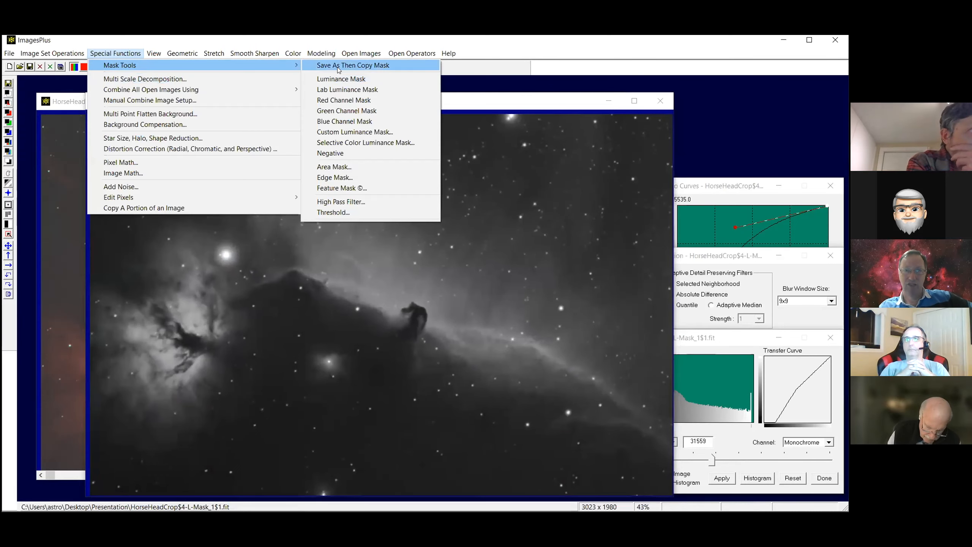
{"action": "left_click", "coordinate": [27, 85]}
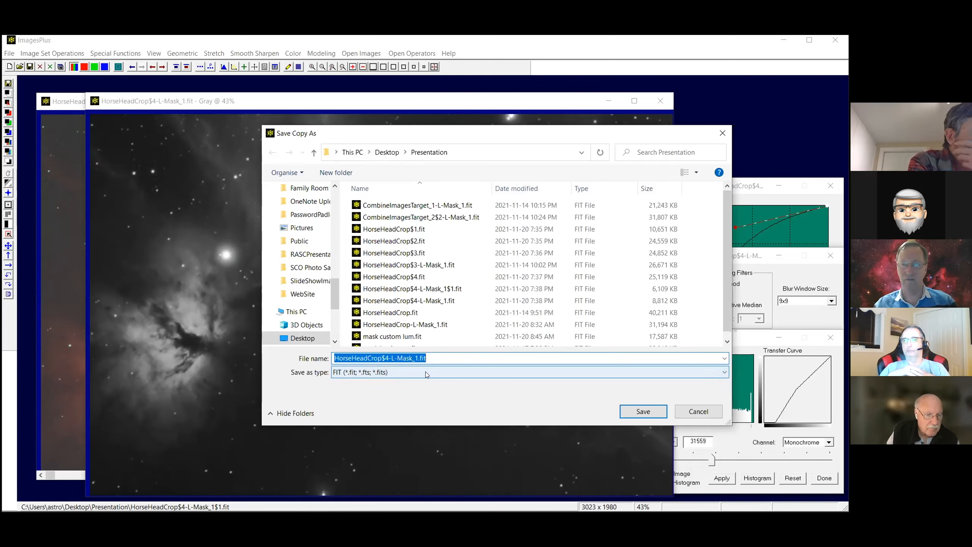
{"action": "type", "text": "ma"}
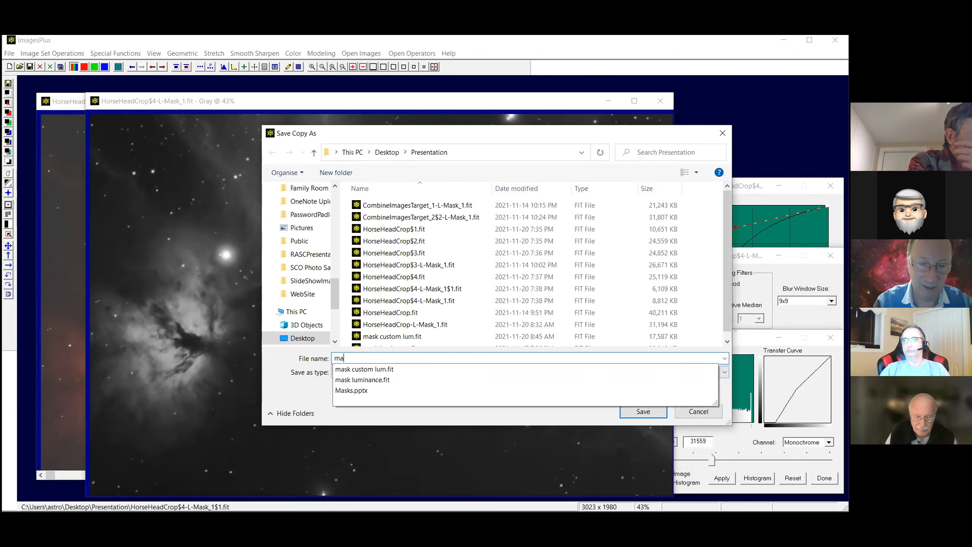
{"action": "type", "text": "sk "}
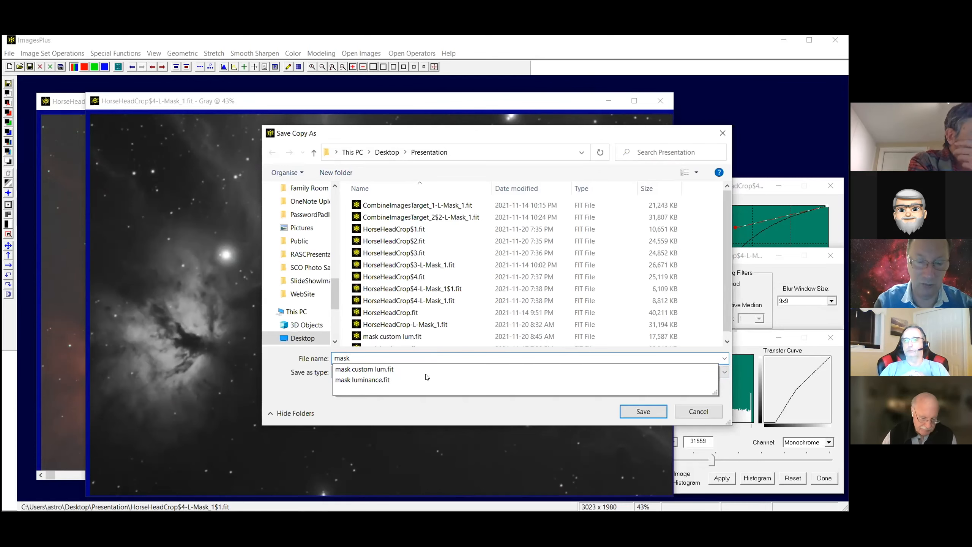
{"action": "type", "text": "brighten"}
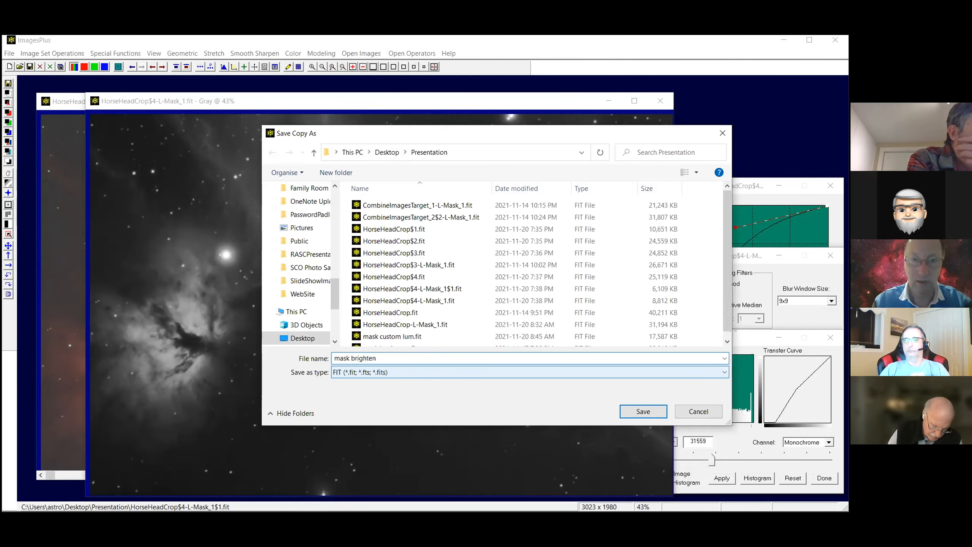
{"action": "key", "text": "Return"}
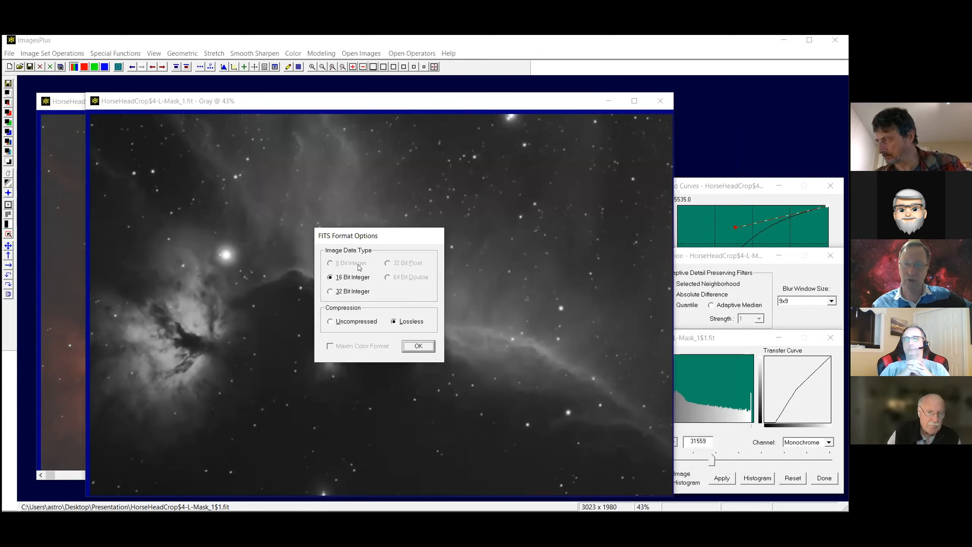
{"action": "left_click", "coordinate": [414, 347]}
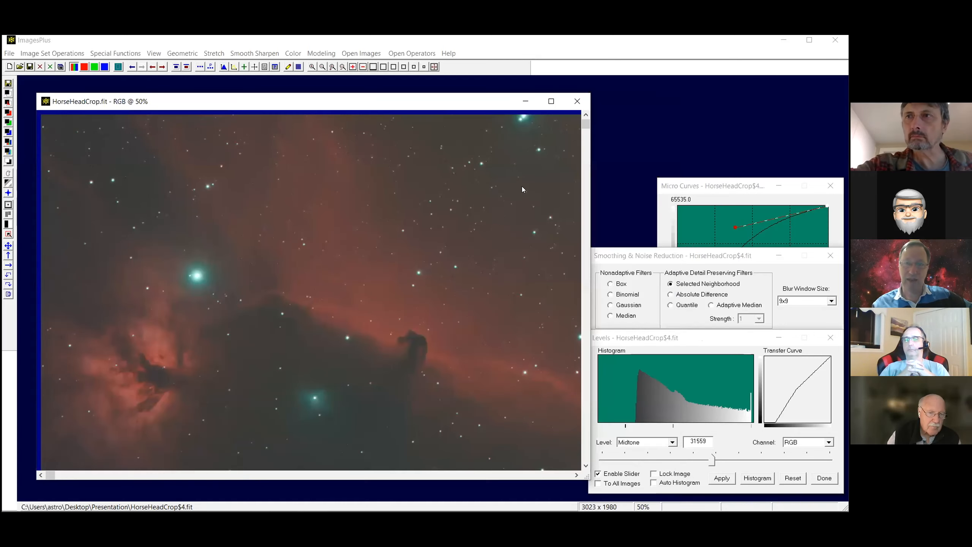
Close the luminance mask image and the Levels and Smoothing & Noise Reduction windows, keeping the nebula image open.
{"action": "left_click", "coordinate": [659, 101]}
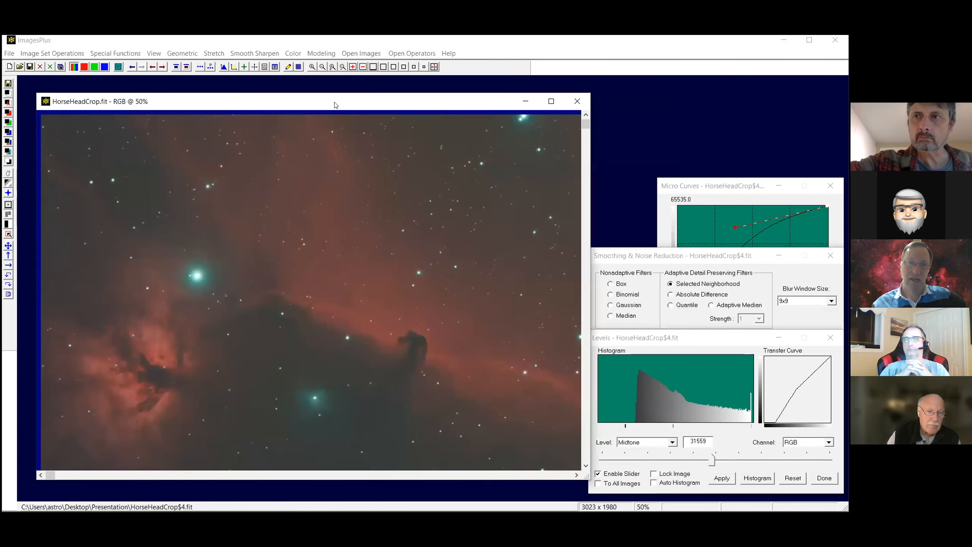
{"action": "left_click_drag", "start_coordinate": [338, 106], "coordinate": [335, 102]}
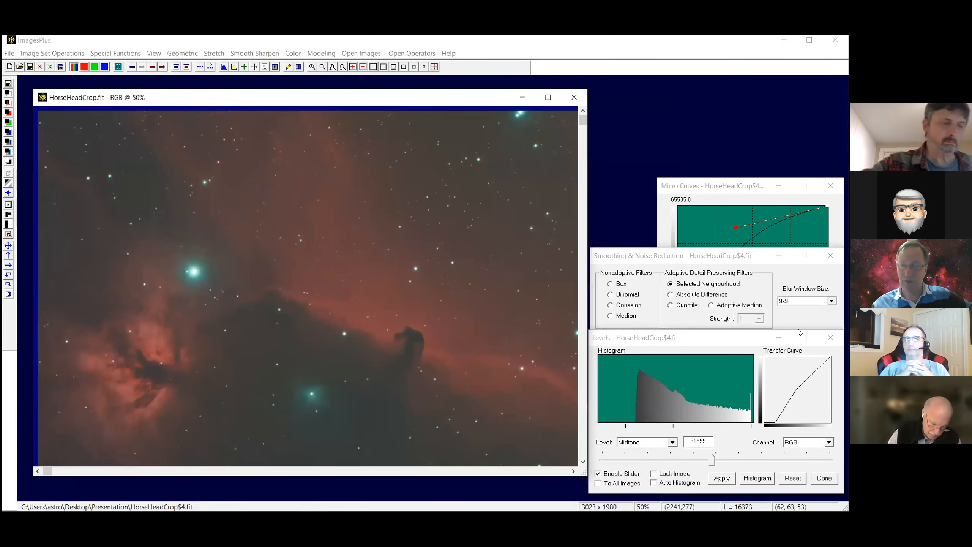
{"action": "left_click", "coordinate": [829, 337]}
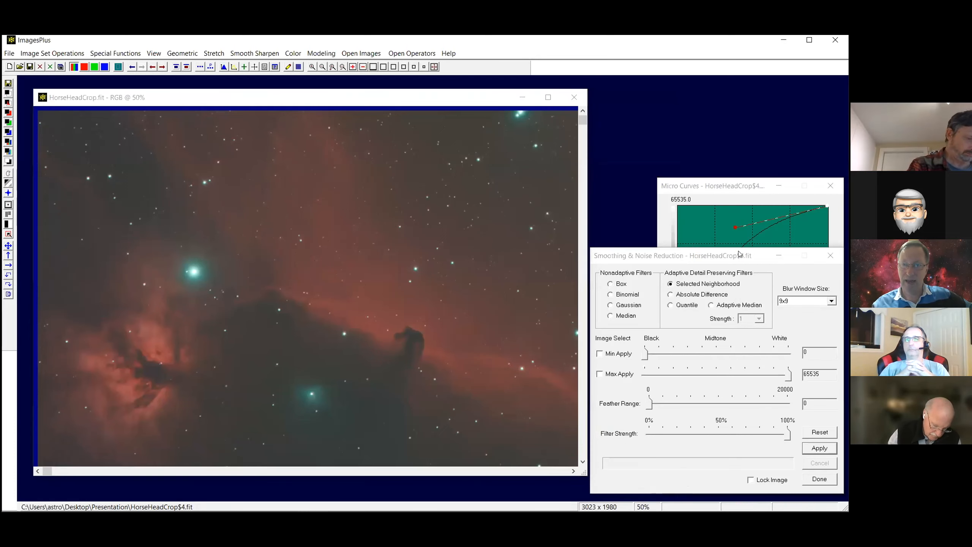
{"action": "left_click", "coordinate": [828, 255]}
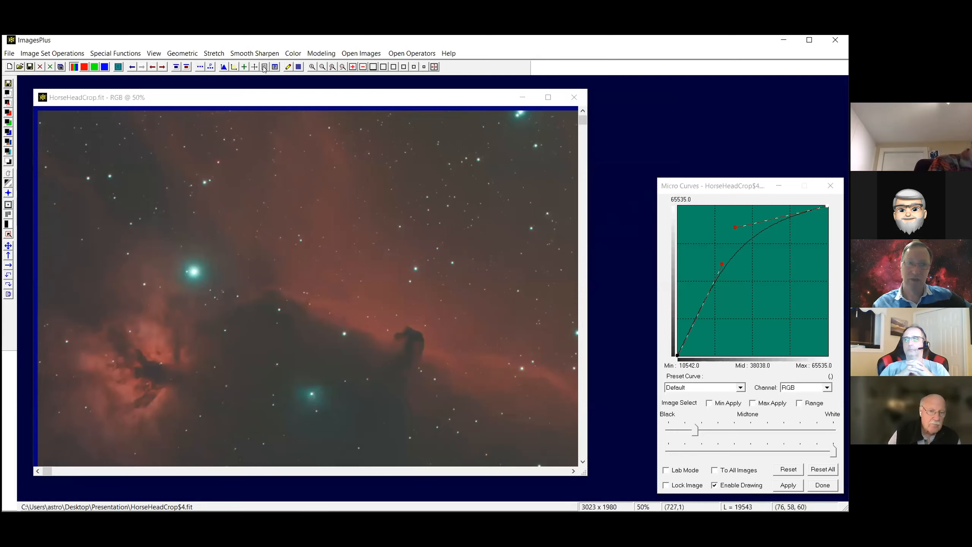
Open the mask for the Micro Curves operation in Process History, set its type to Mono Image and paste the copied mask.
{"action": "left_click", "coordinate": [371, 71]}
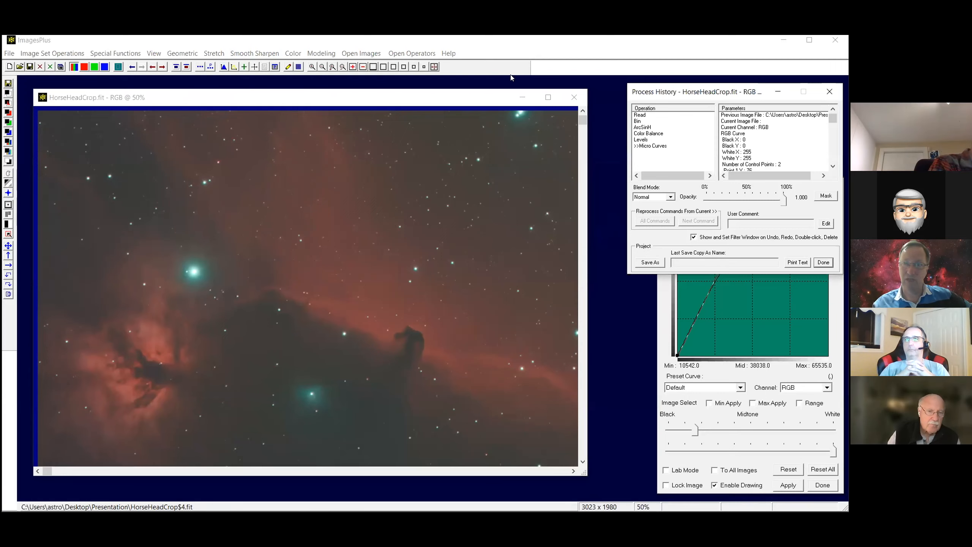
{"action": "left_click", "coordinate": [826, 197]}
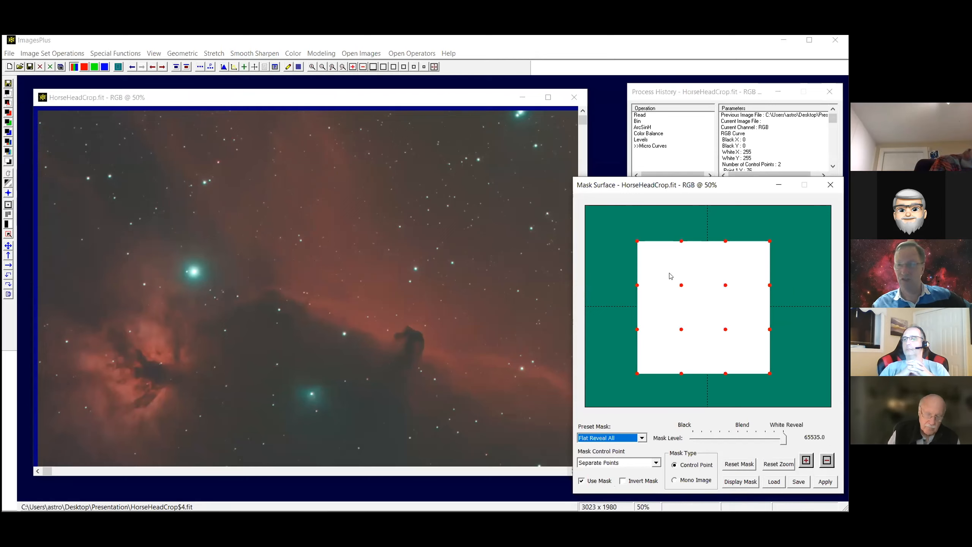
{"action": "left_click", "coordinate": [674, 480]}
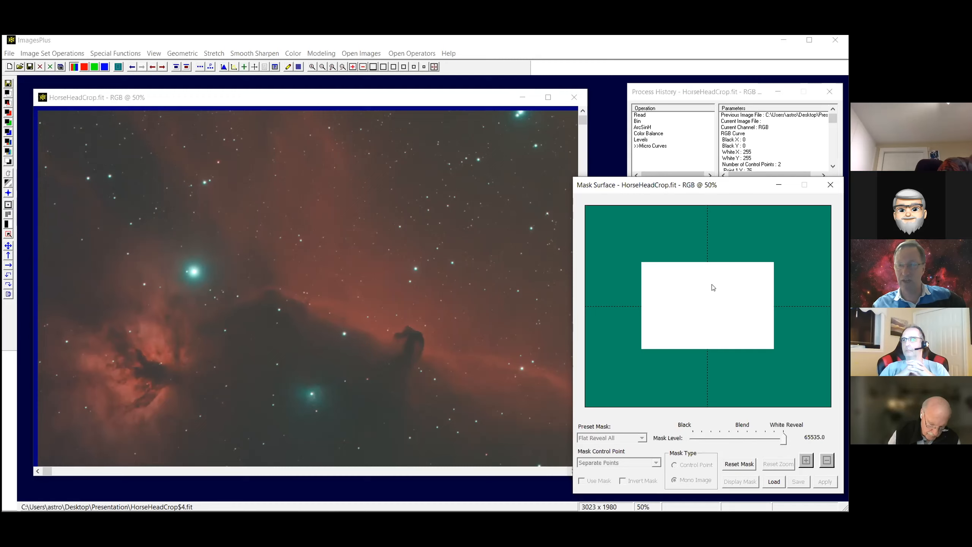
{"action": "right_click", "coordinate": [718, 311]}
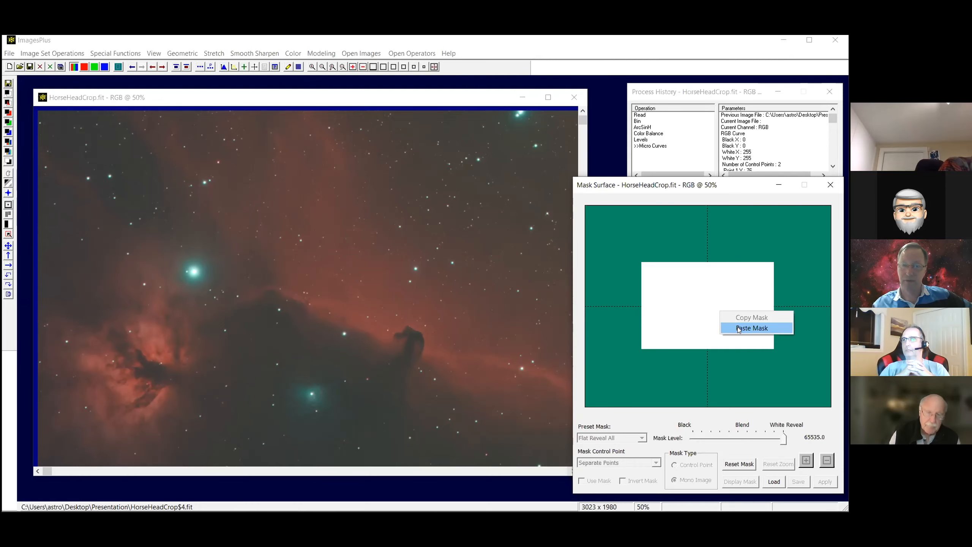
{"action": "left_click", "coordinate": [738, 326]}
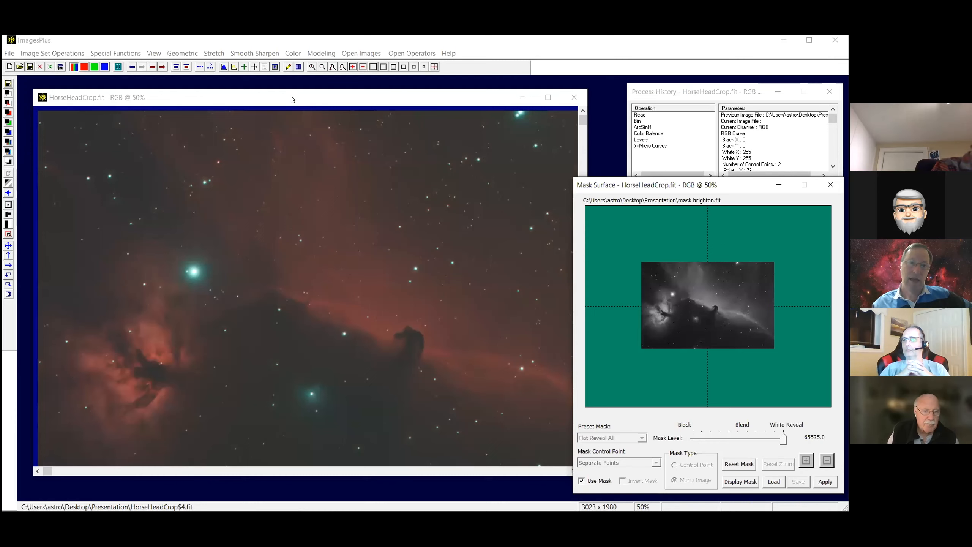
Compare the masked Micro Curves effect by switching its opacity between 0% and 100%, checking the full nebula and a 100% zoom.
{"action": "left_click", "coordinate": [663, 98]}
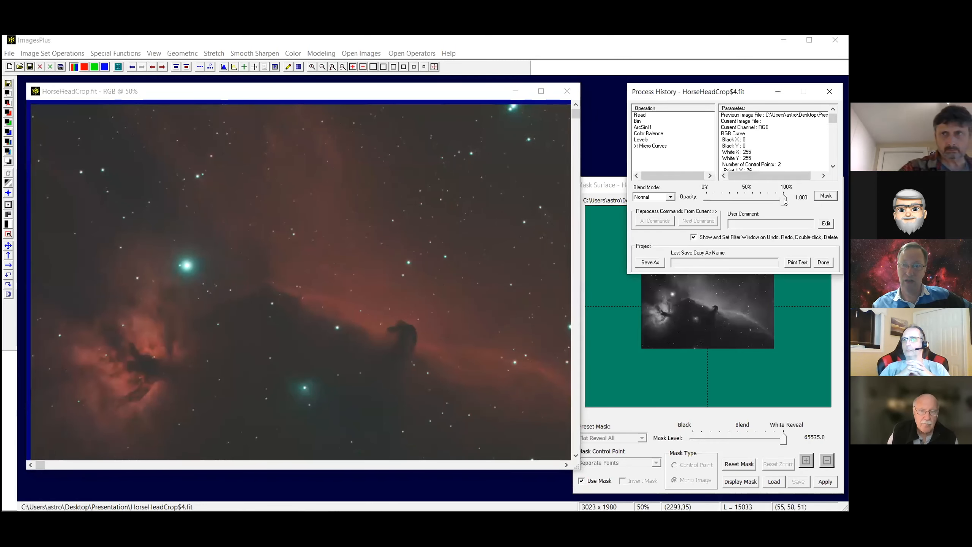
{"action": "left_click_drag", "start_coordinate": [702, 201], "coordinate": [696, 202]}
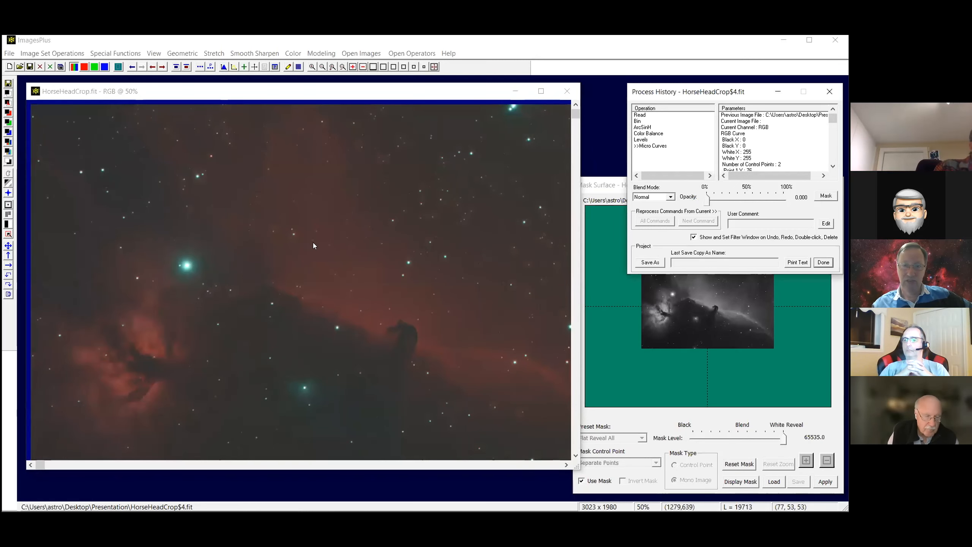
{"action": "left_click_drag", "start_coordinate": [706, 201], "coordinate": [779, 203]}
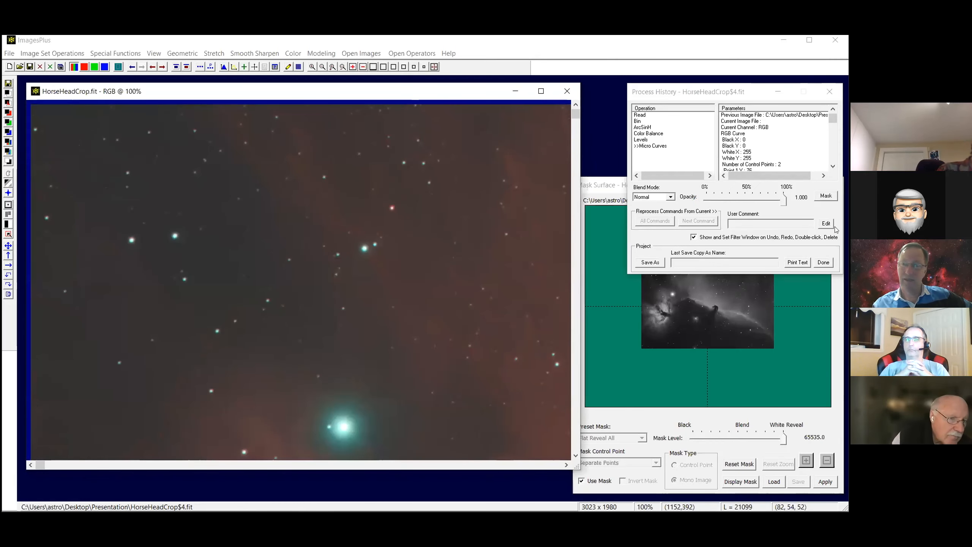
{"action": "left_click_drag", "start_coordinate": [784, 198], "coordinate": [670, 207]}
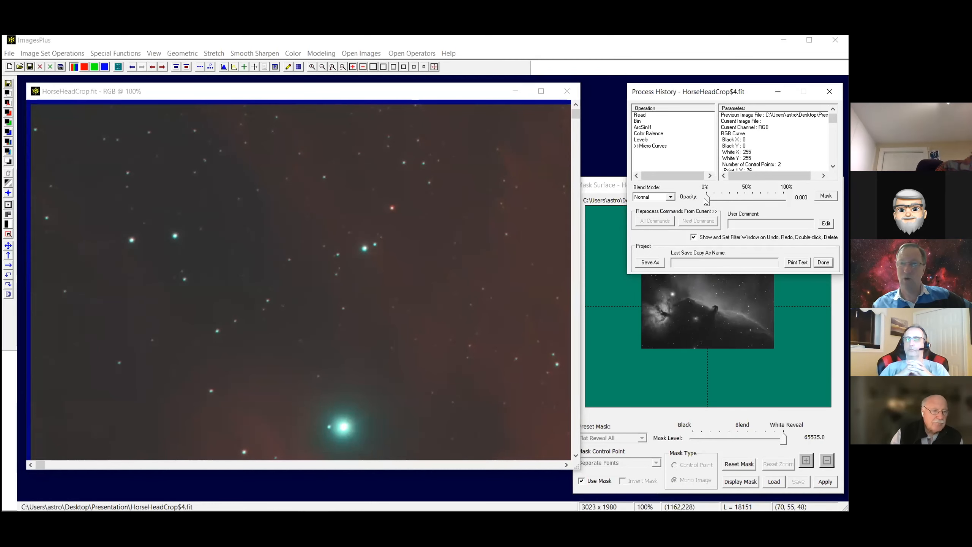
{"action": "left_click_drag", "start_coordinate": [708, 197], "coordinate": [783, 209]}
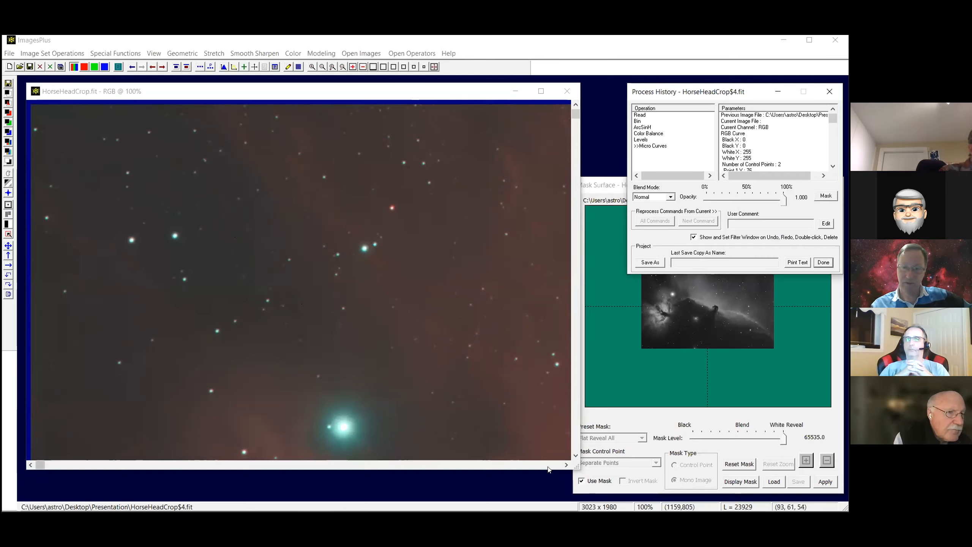
Compare the nebula image with the mask disabled and enabled, viewing the image at 50% zoom.
{"action": "left_click", "coordinate": [581, 481]}
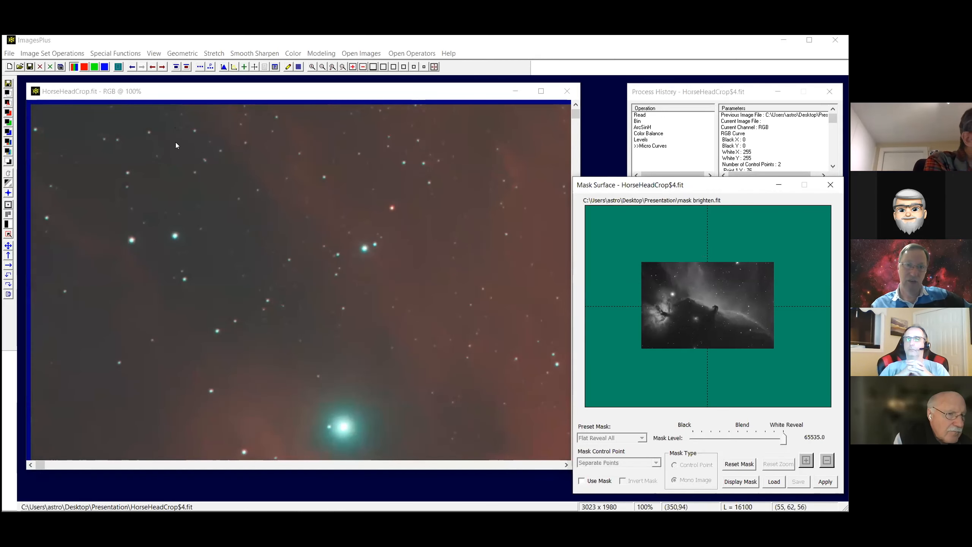
{"action": "left_click", "coordinate": [414, 67]}
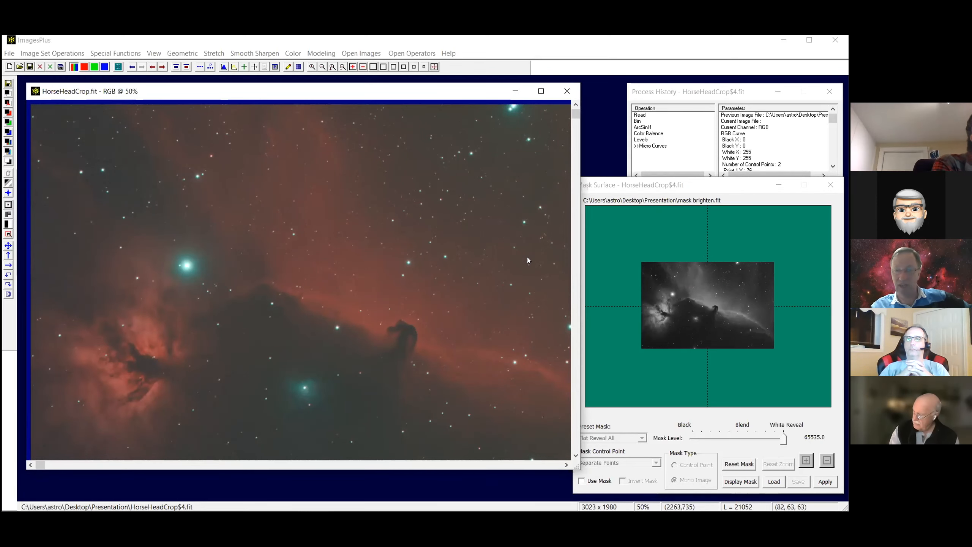
{"action": "left_click", "coordinate": [582, 481]}
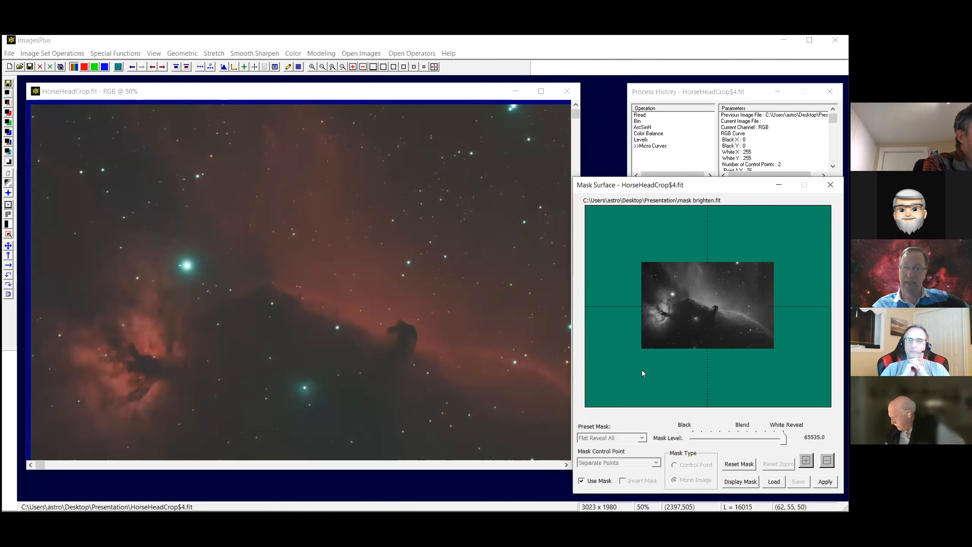
Strengthen the masked brightening in Micro Curves by pulling both RGB curve handles farther toward the graph's upper-left corner.
{"action": "left_click_drag", "start_coordinate": [638, 181], "coordinate": [642, 371]}
{"action": "left_click", "coordinate": [663, 311]}
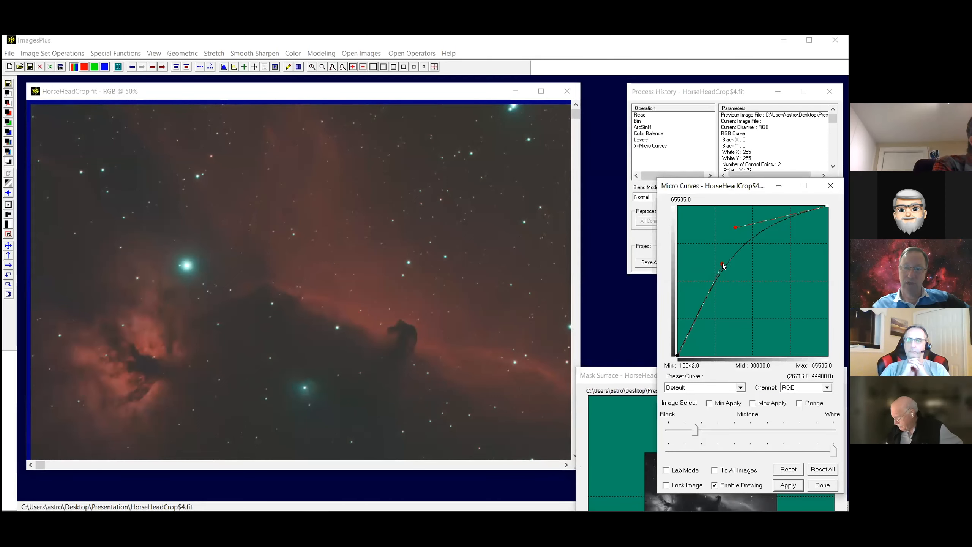
{"action": "left_click_drag", "start_coordinate": [723, 264], "coordinate": [708, 231]}
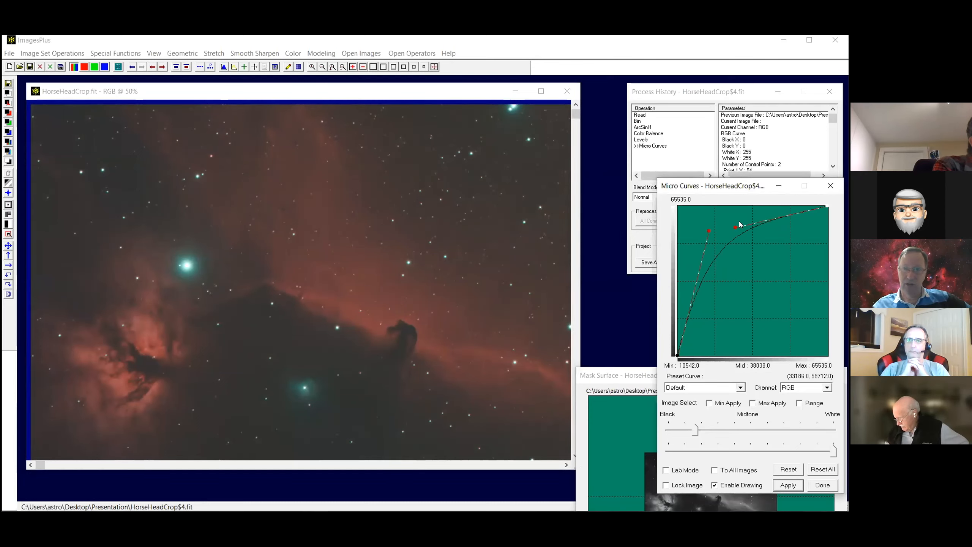
{"action": "left_click_drag", "start_coordinate": [735, 227], "coordinate": [711, 218]}
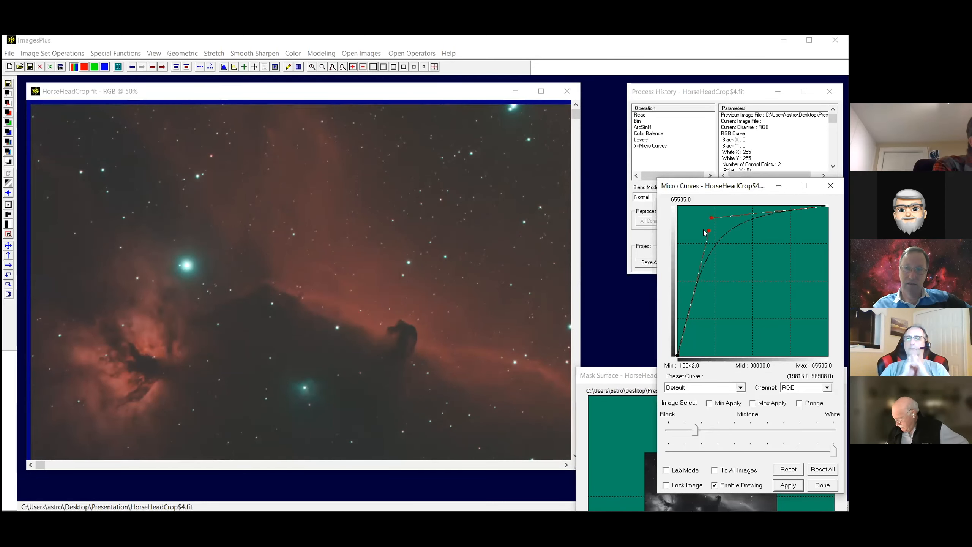
{"action": "left_click_drag", "start_coordinate": [706, 229], "coordinate": [695, 222]}
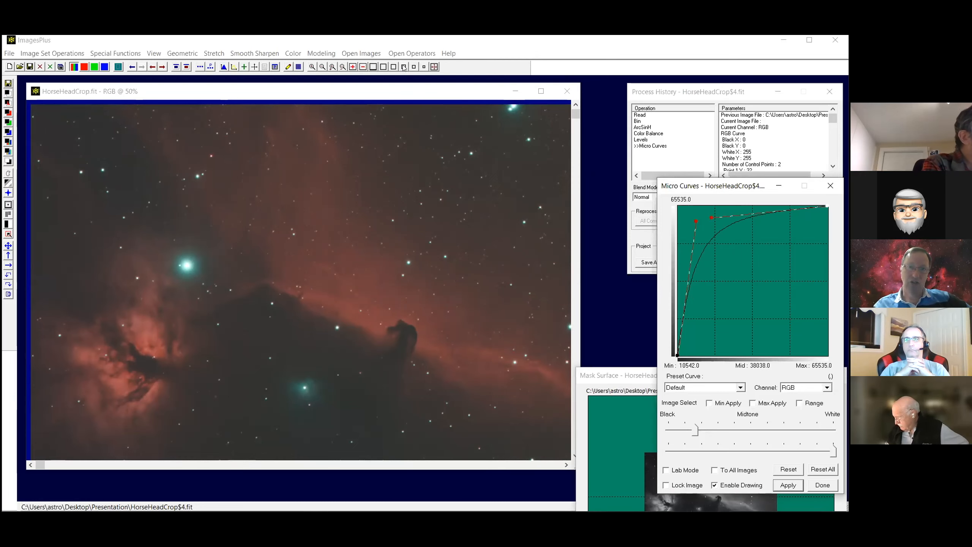
Examine background noise at 100% zoom with the mask disabled and enabled, and inspect other parts of the nebula.
{"action": "double_click", "coordinate": [153, 201]}
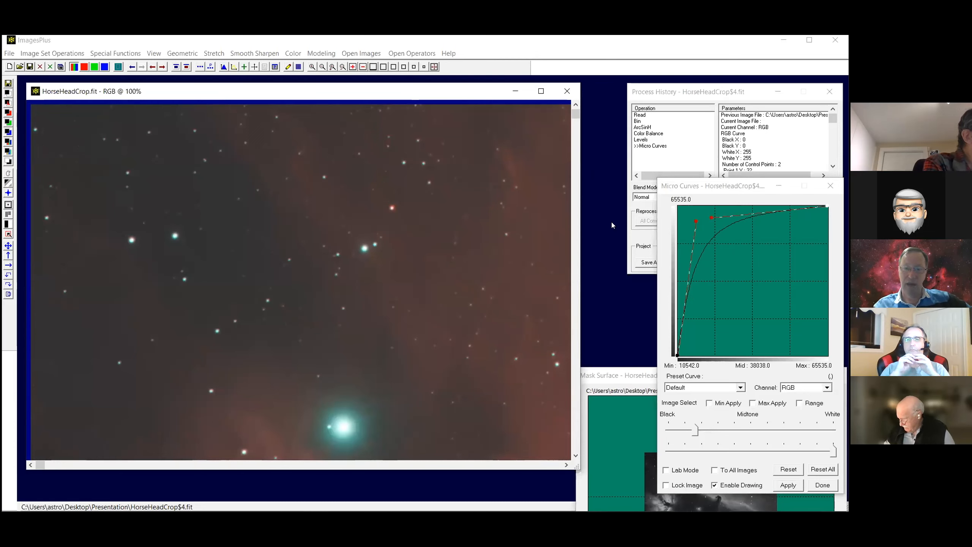
{"action": "left_click", "coordinate": [579, 444]}
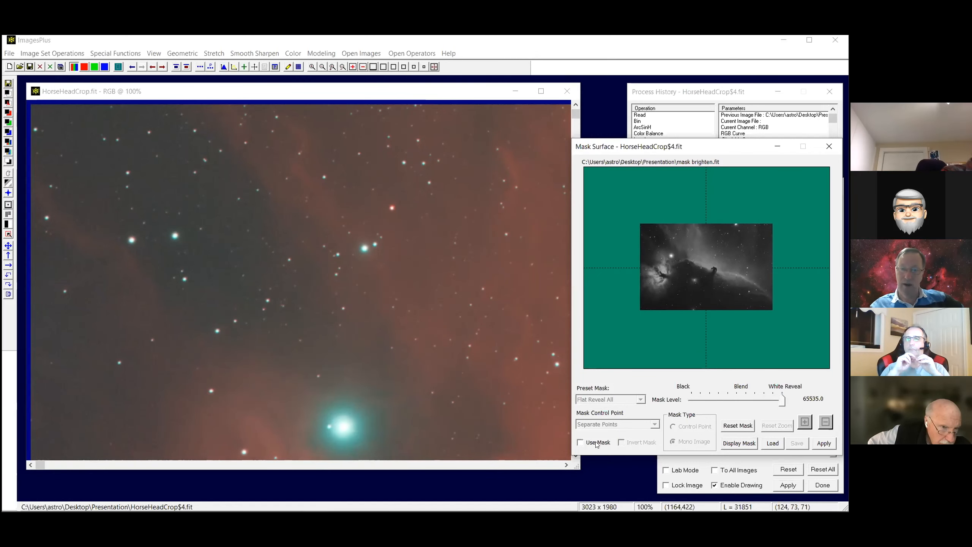
{"action": "left_click", "coordinate": [580, 442]}
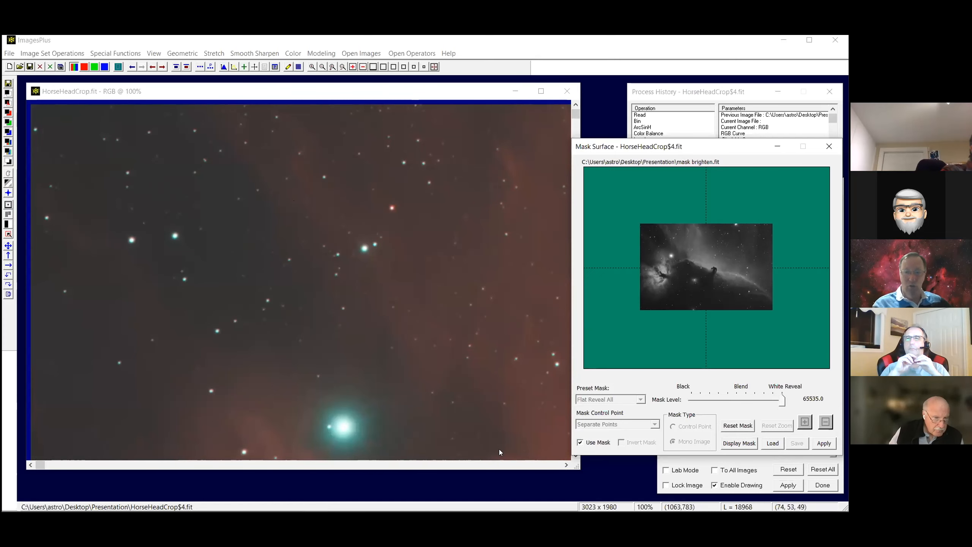
{"action": "left_click", "coordinate": [507, 463]}
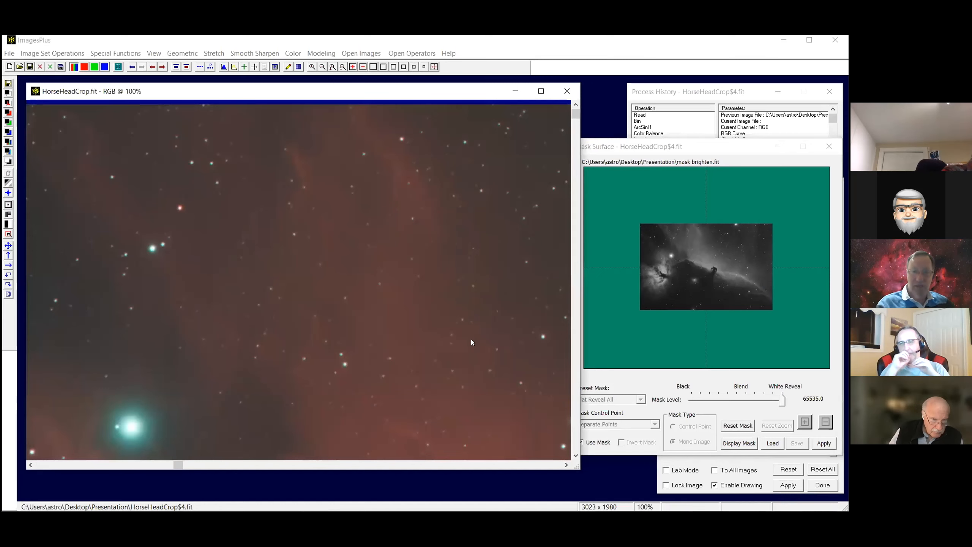
{"action": "scroll", "coordinate": [471, 339], "scroll_direction": "down", "scroll_amount": 1}
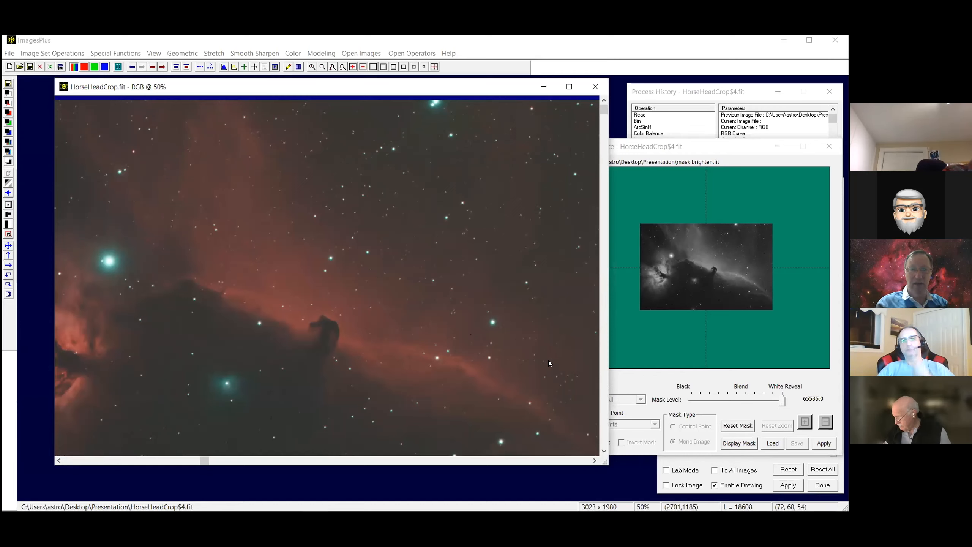
Bring the Micro Curves window to the front and move it clear of the mask and Process History windows.
{"action": "left_click", "coordinate": [685, 459]}
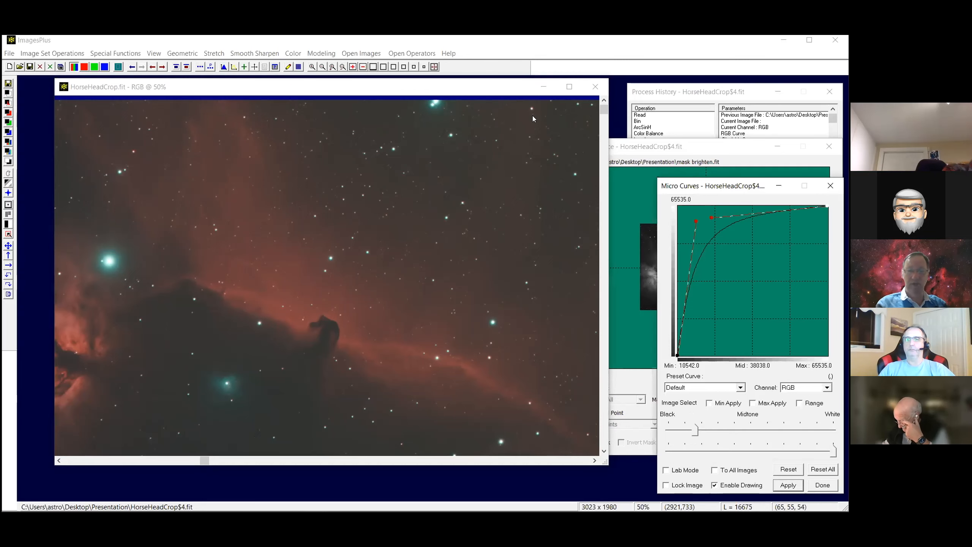
{"action": "left_click_drag", "start_coordinate": [708, 186], "coordinate": [554, 97]}
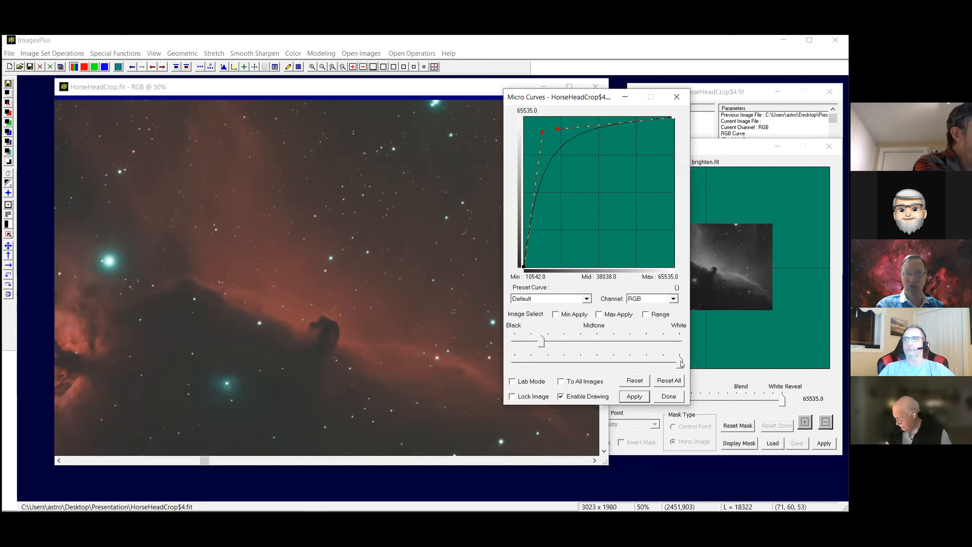
Try lowering the Micro Curves white level to 51304 and 50601, restoring it to 65535 each time.
{"action": "left_click_drag", "start_coordinate": [681, 363], "coordinate": [643, 360]}
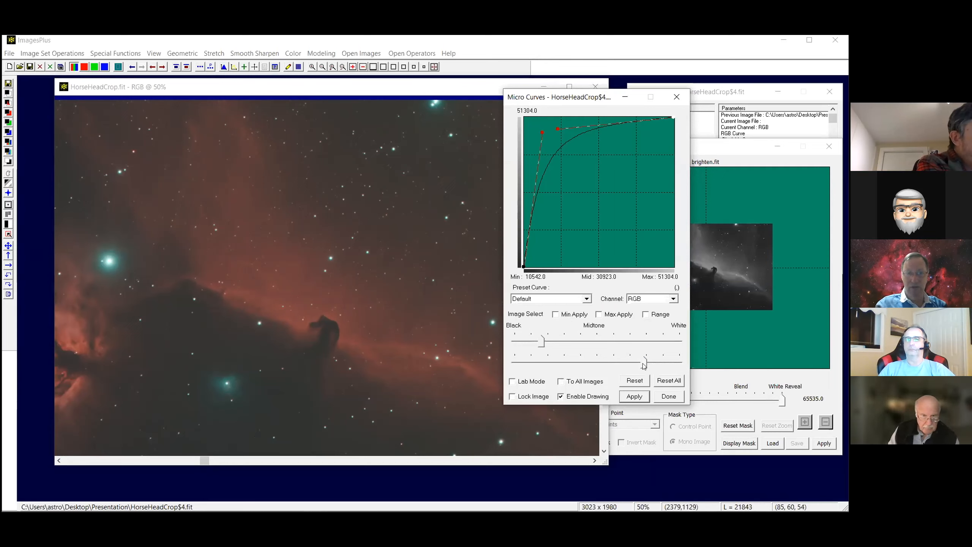
{"action": "left_click_drag", "start_coordinate": [645, 362], "coordinate": [692, 362]}
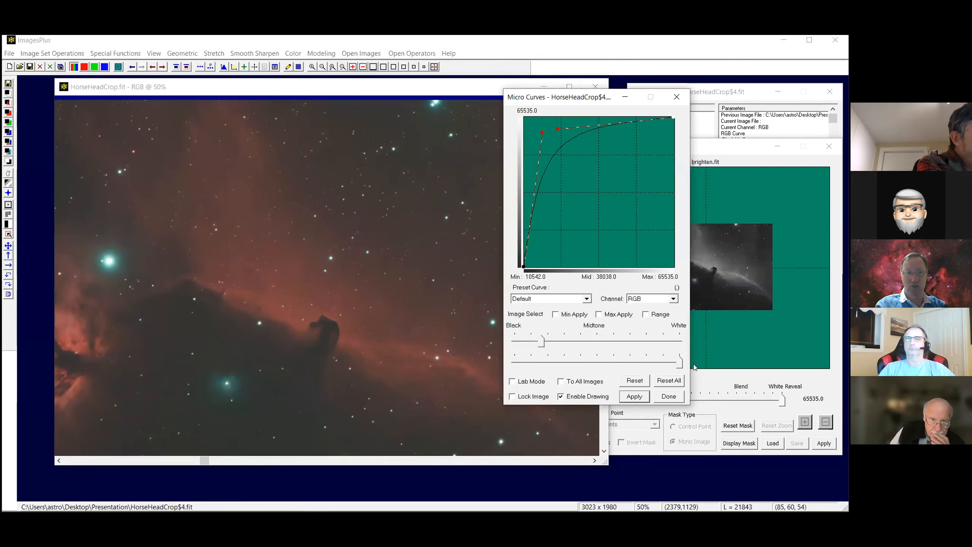
{"action": "left_click_drag", "start_coordinate": [679, 361], "coordinate": [643, 363]}
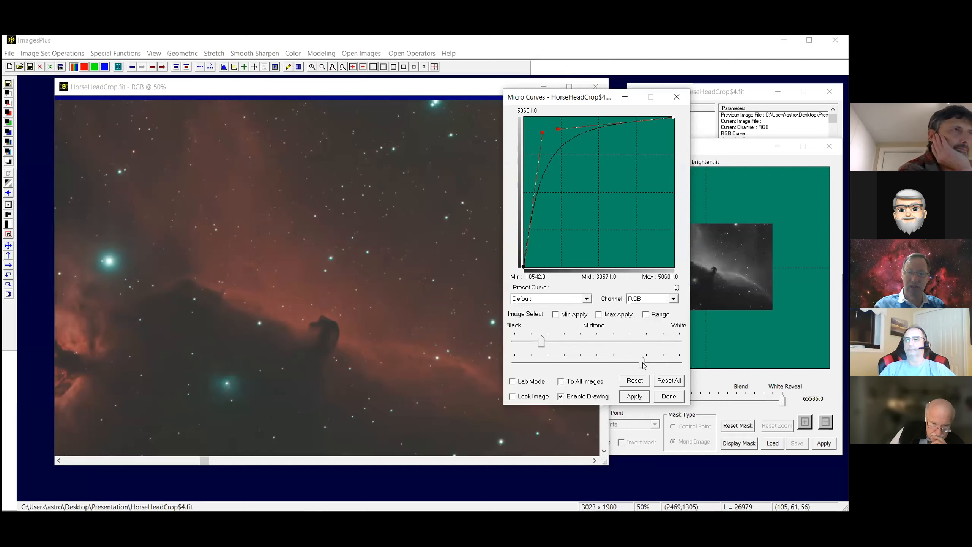
{"action": "left_click_drag", "start_coordinate": [643, 363], "coordinate": [679, 363]}
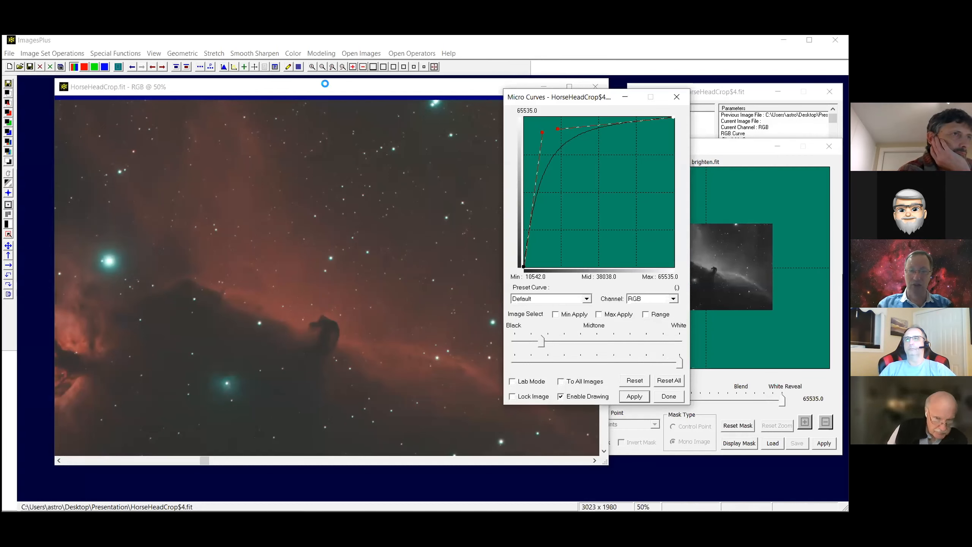
Compare the masked Micro Curves result at 0.000 and 1.000 opacity with the image at 40% zoom, and close Micro Curves.
{"action": "left_click_drag", "start_coordinate": [316, 81], "coordinate": [327, 96]}
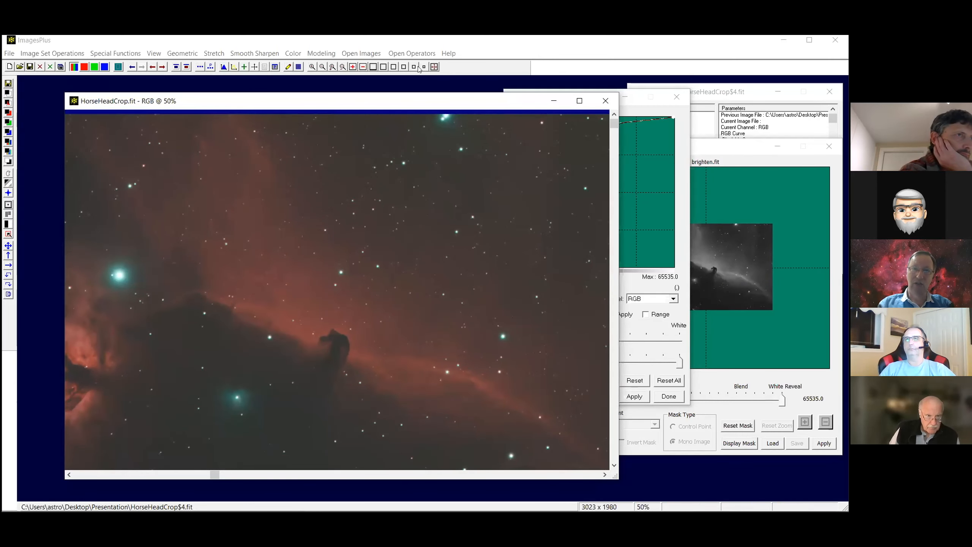
{"action": "left_click", "coordinate": [323, 67]}
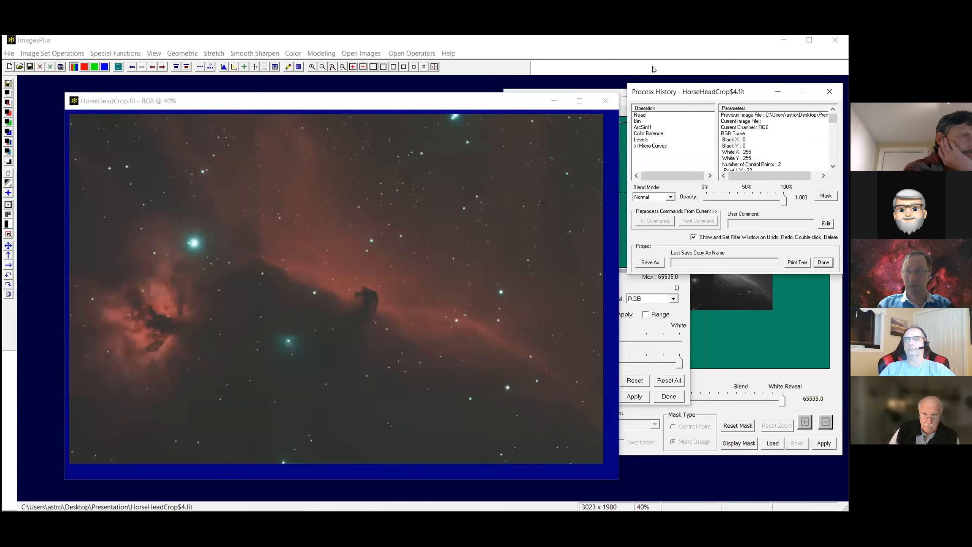
{"action": "left_click_drag", "start_coordinate": [653, 69], "coordinate": [654, 69]}
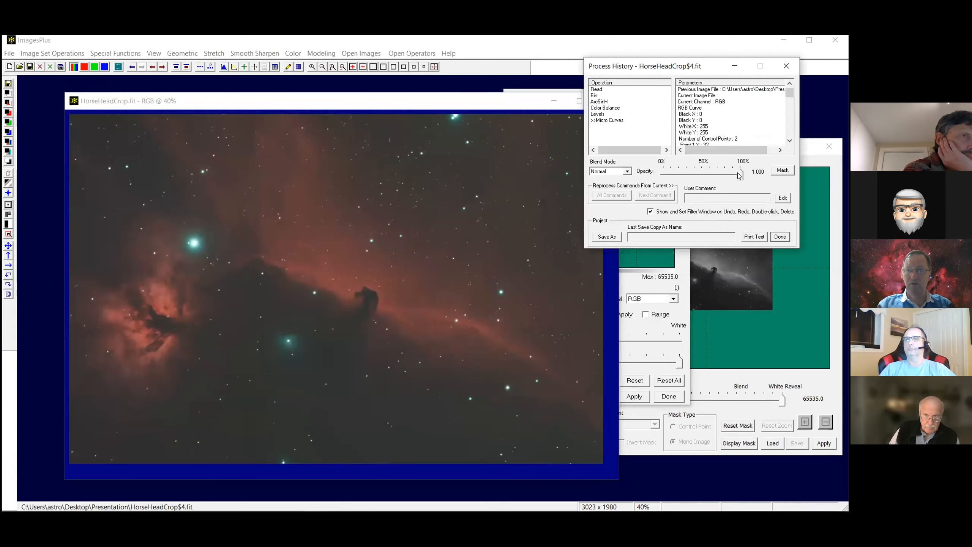
{"action": "left_click_drag", "start_coordinate": [704, 176], "coordinate": [662, 178]}
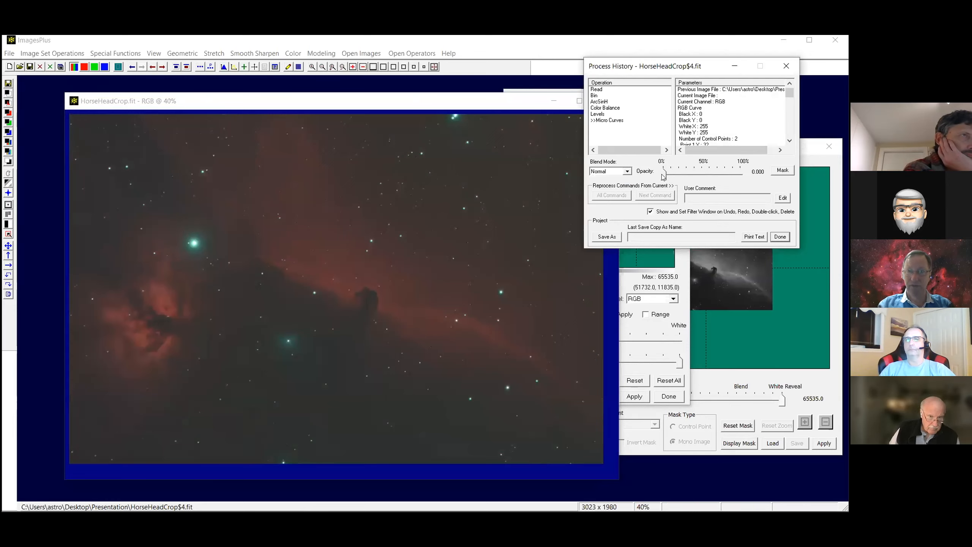
{"action": "left_click_drag", "start_coordinate": [664, 176], "coordinate": [742, 175]}
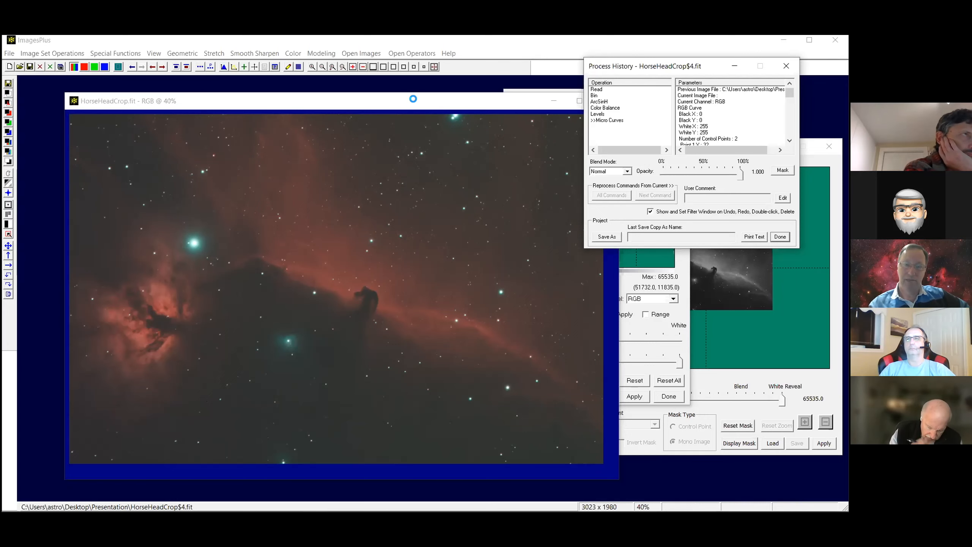
{"action": "left_click_drag", "start_coordinate": [413, 99], "coordinate": [398, 99]}
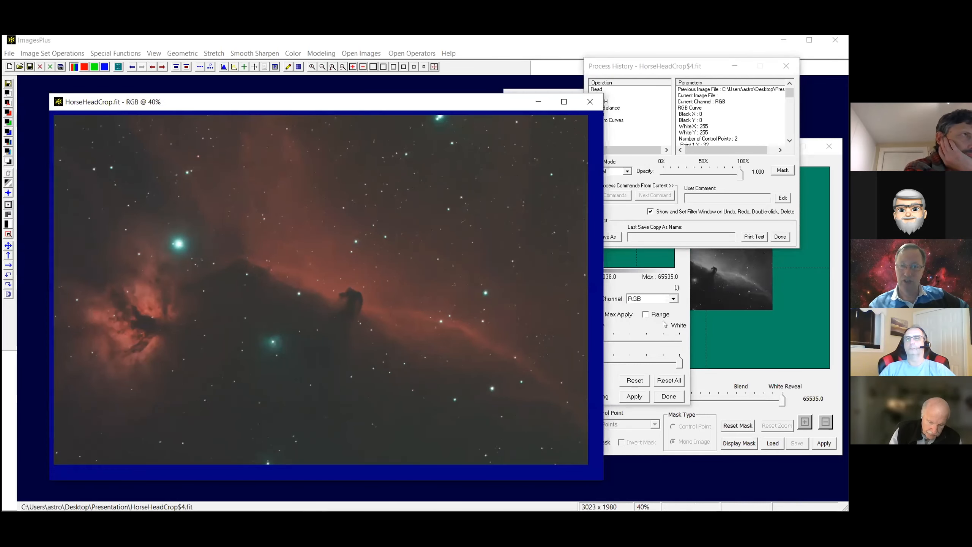
{"action": "left_click", "coordinate": [662, 396]}
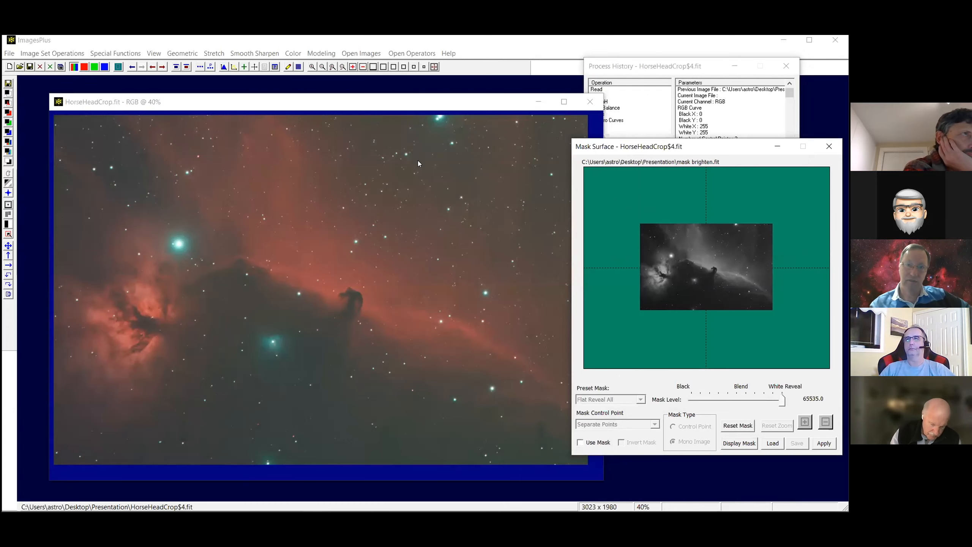
Inspect noise in the dark background and the neighbouring nebula at 100% zoom, checking the wider area at 50%.
{"action": "double_click", "coordinate": [176, 186]}
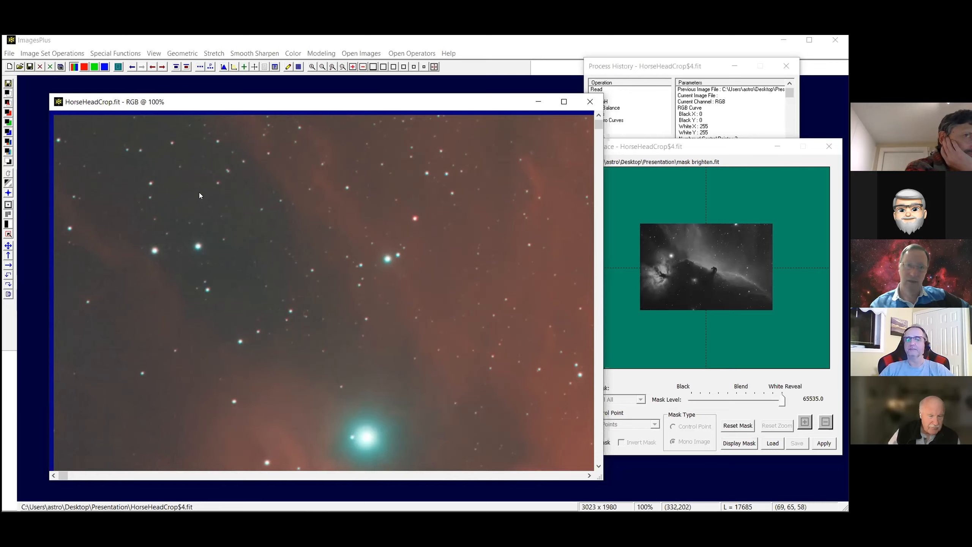
{"action": "left_click", "coordinate": [589, 476]}
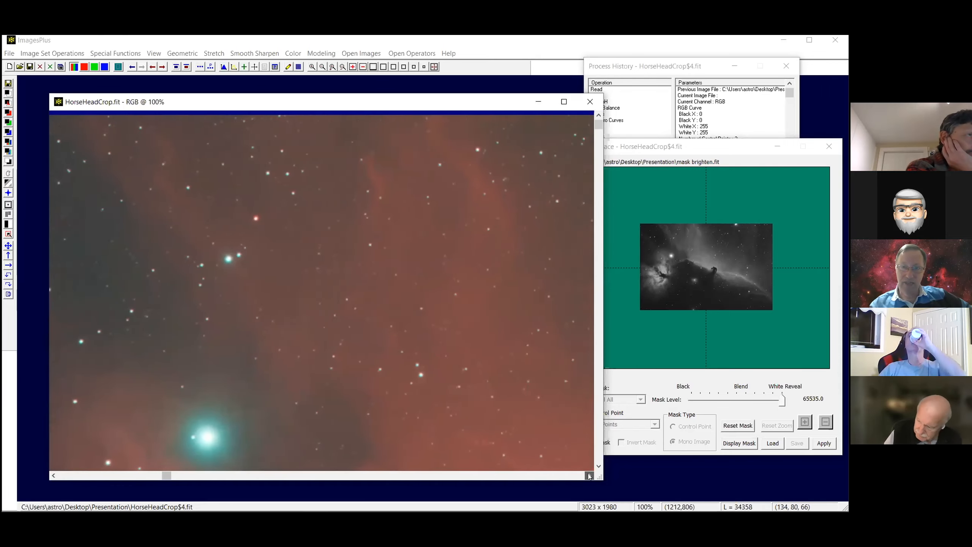
{"action": "left_click", "coordinate": [589, 475]}
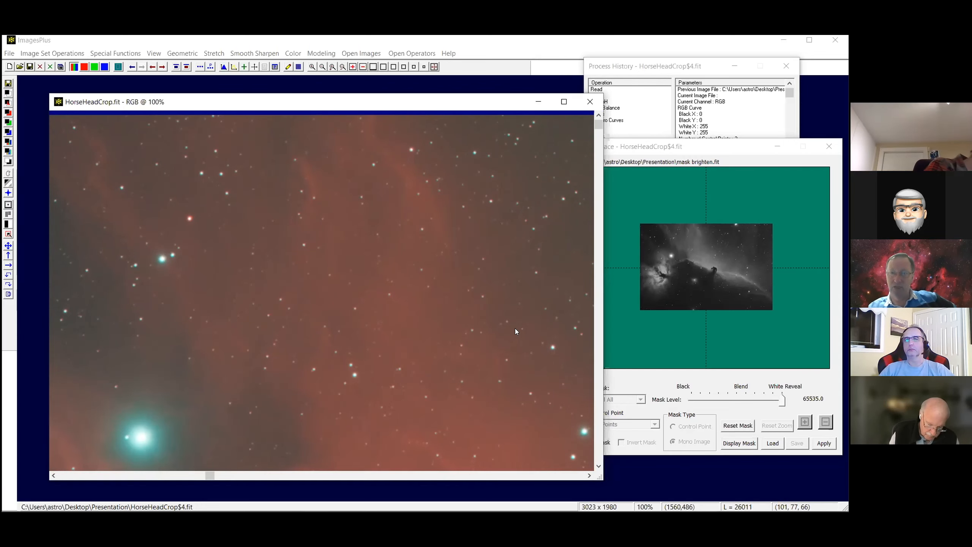
{"action": "left_click", "coordinate": [53, 475]}
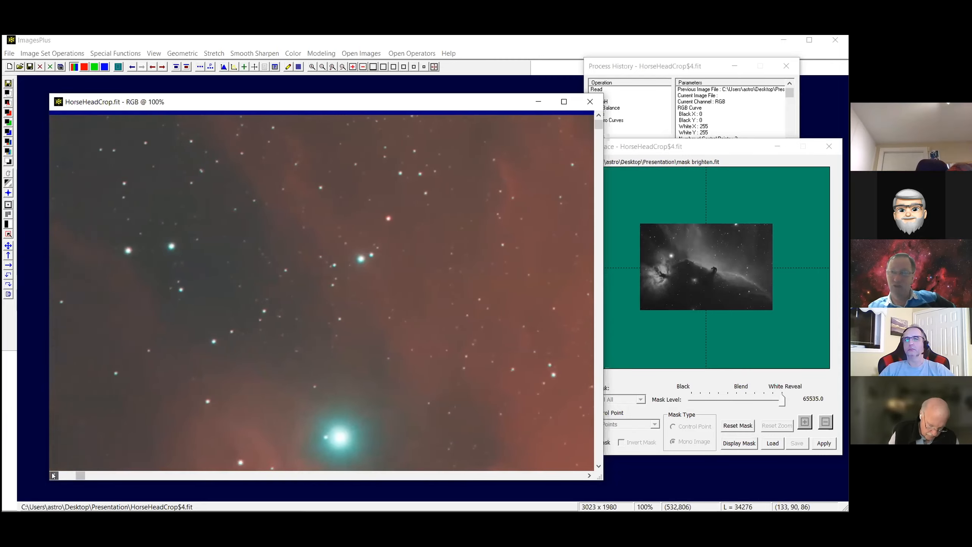
{"action": "left_click", "coordinate": [53, 475]}
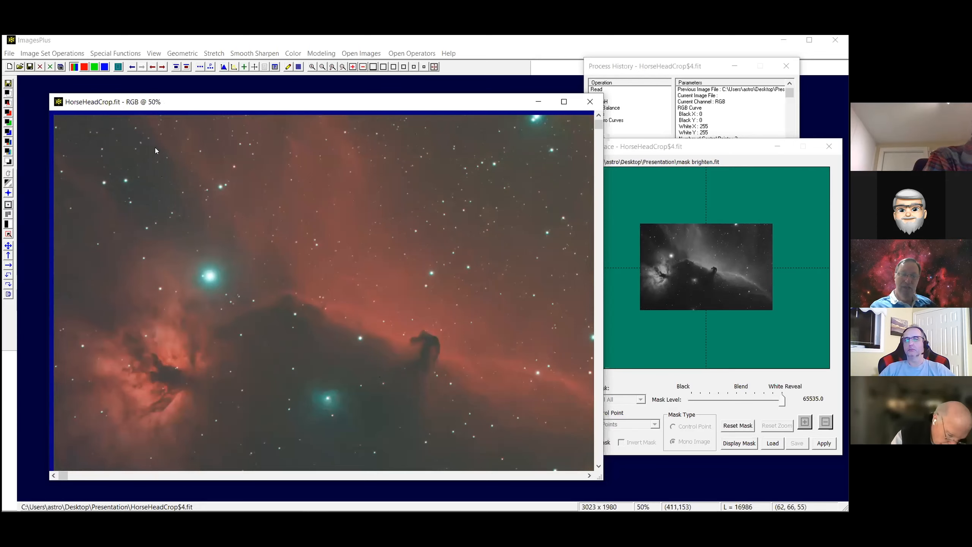
{"action": "left_click", "coordinate": [404, 67]}
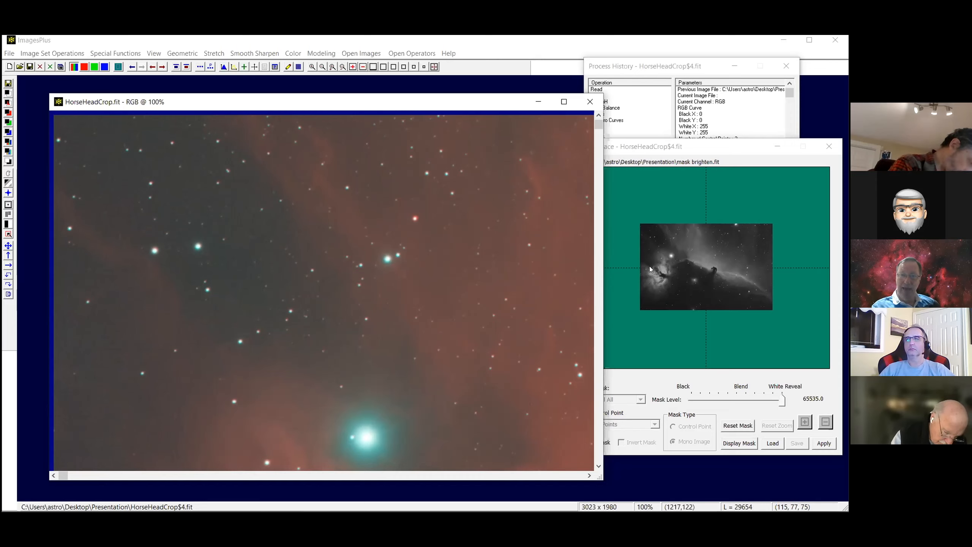
Display the loaded brightening mask as its own image and invert it into a negative.
{"action": "left_click", "coordinate": [639, 184]}
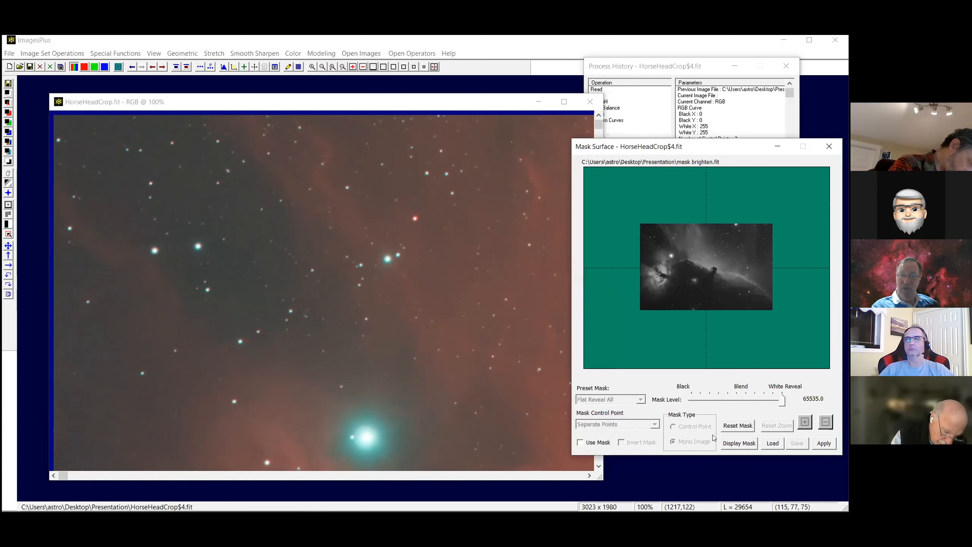
{"action": "left_click", "coordinate": [726, 443]}
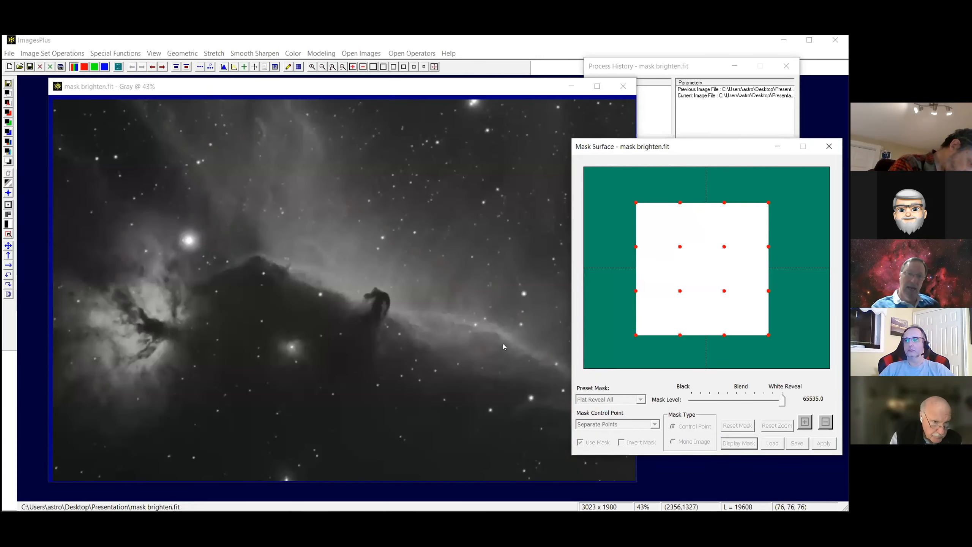
{"action": "left_click", "coordinate": [214, 53]}
{"action": "left_click", "coordinate": [229, 89]}
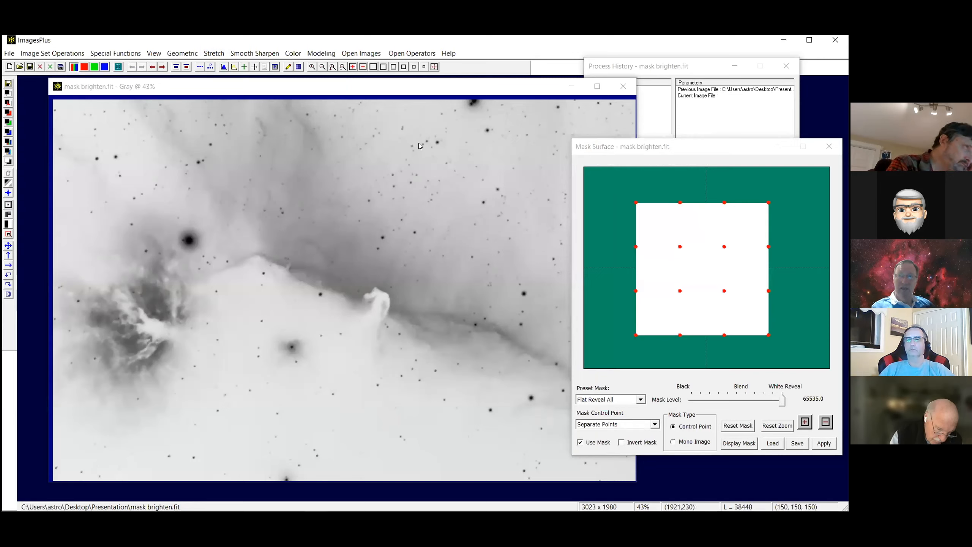
Increase the inverted mask's contrast with Levels, setting Black to 13998 and White to 60190.
{"action": "left_click", "coordinate": [214, 54]}
{"action": "left_click", "coordinate": [227, 121]}
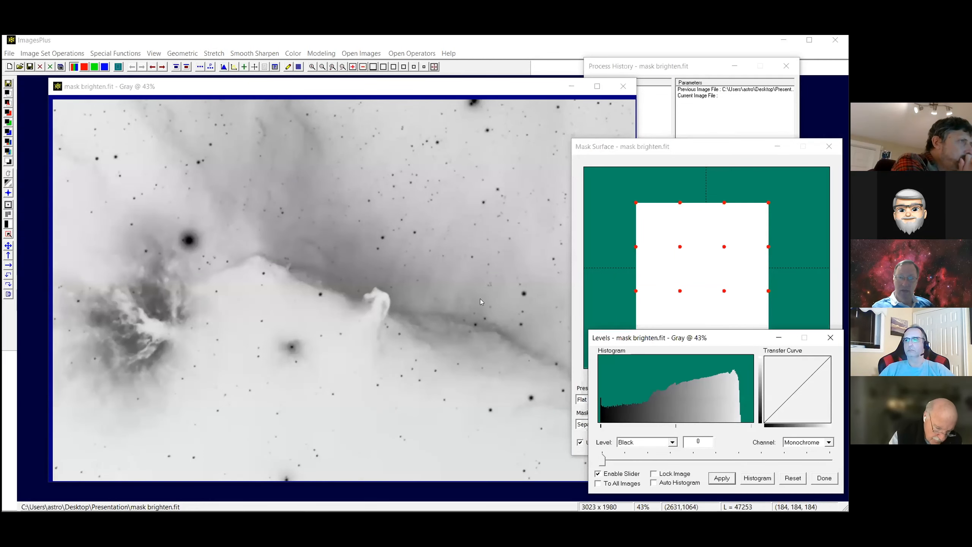
{"action": "left_click_drag", "start_coordinate": [640, 338], "coordinate": [482, 302]}
{"action": "left_click_drag", "start_coordinate": [444, 426], "coordinate": [494, 423]}
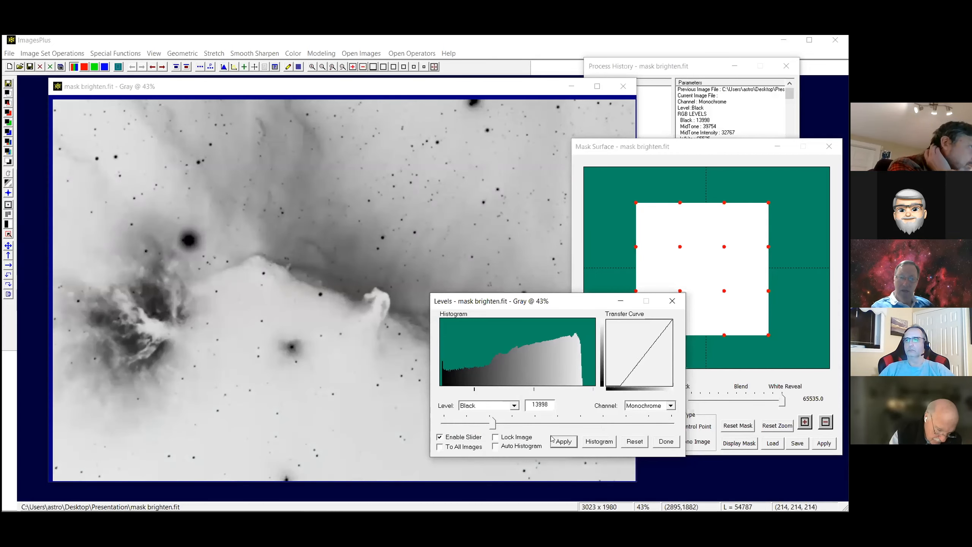
{"action": "left_click", "coordinate": [514, 406]}
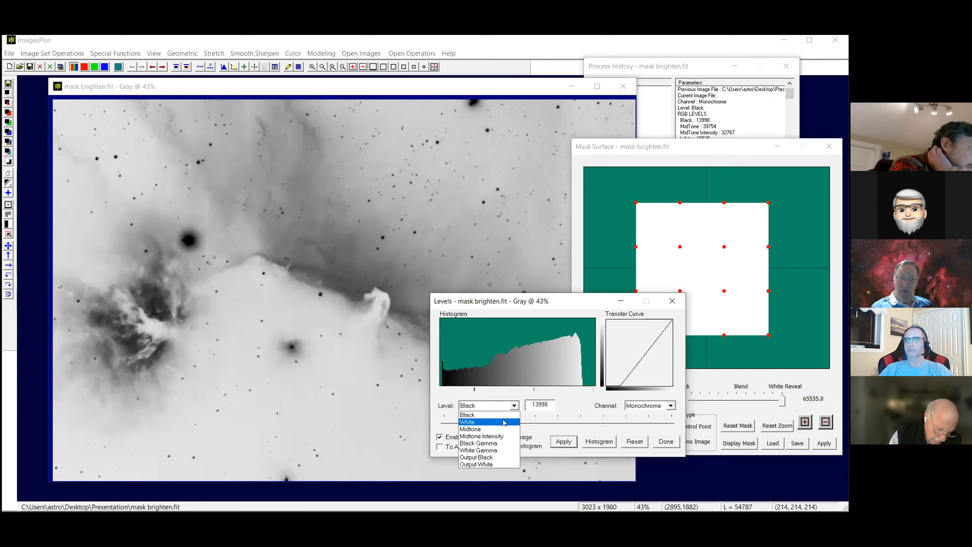
{"action": "left_click", "coordinate": [505, 422]}
{"action": "left_click_drag", "start_coordinate": [672, 423], "coordinate": [652, 422]}
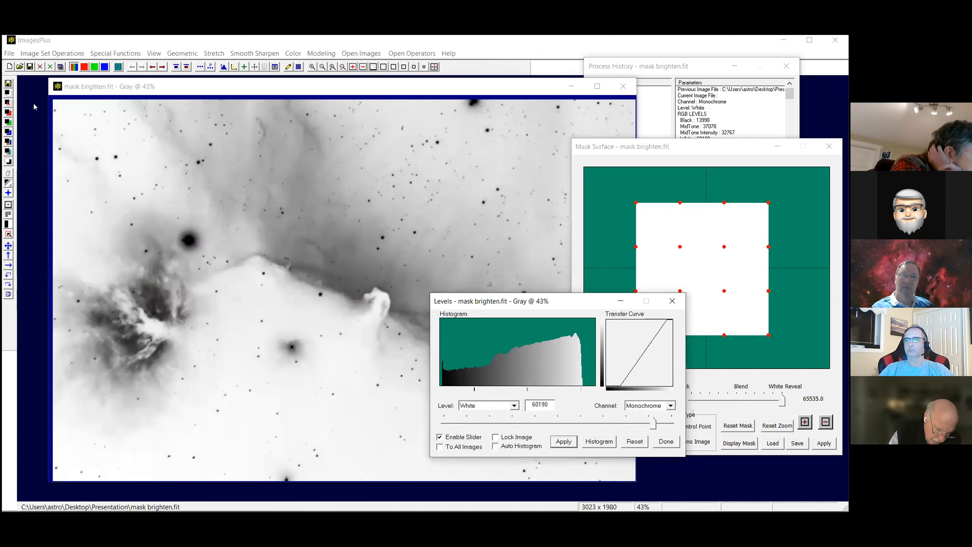
Save a copy of the inverted mask as "mask nr" in FIT format, using 16 Bit Integer data and Lossless compression.
{"action": "left_click", "coordinate": [8, 82]}
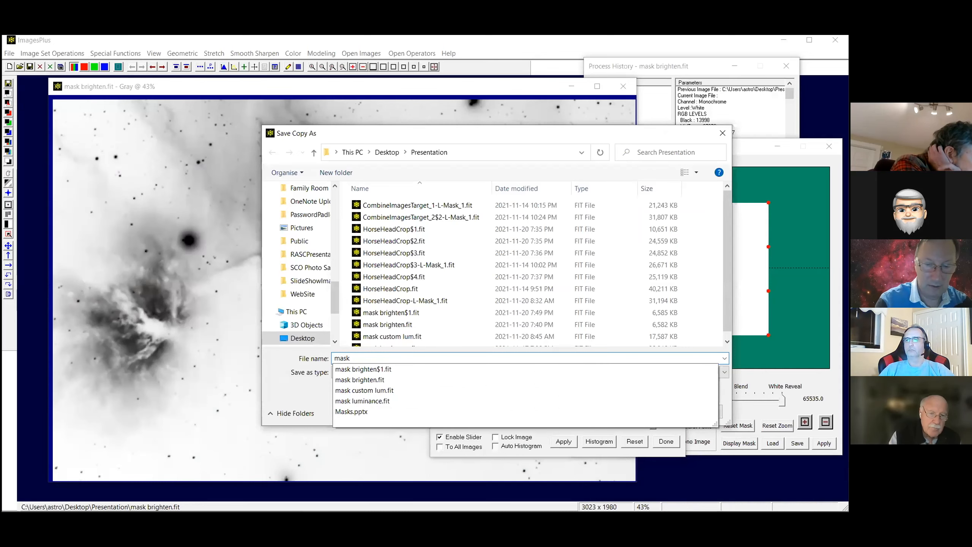
{"action": "type", "text": "nr"}
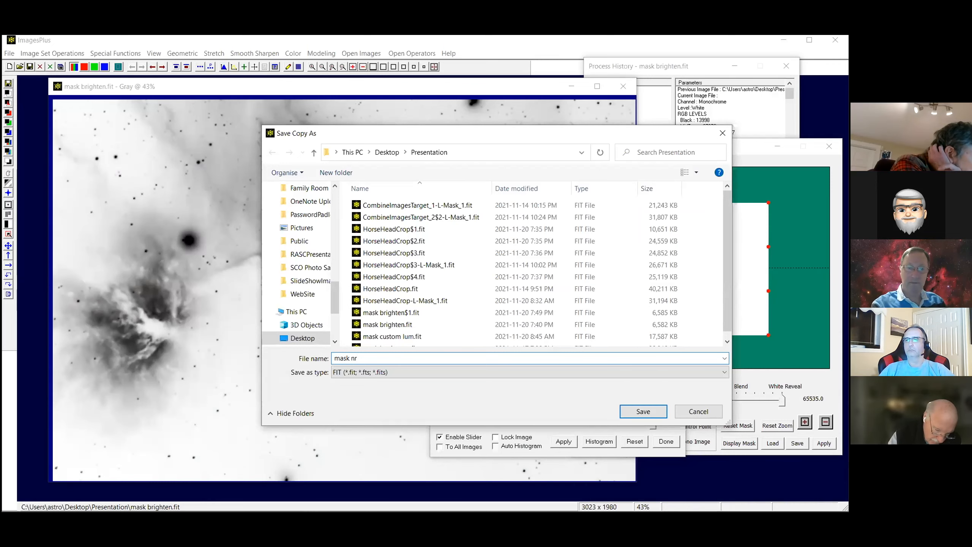
{"action": "key", "text": "Return"}
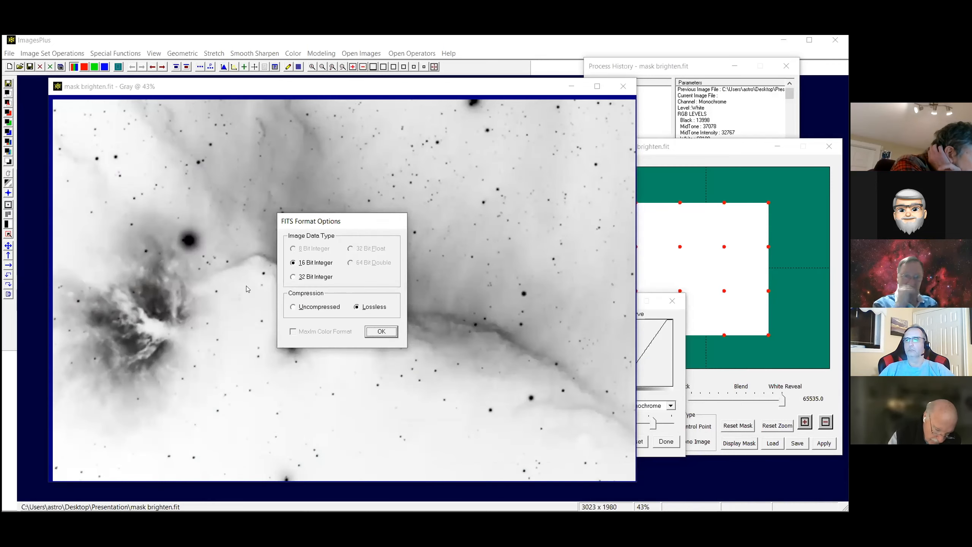
{"action": "left_click", "coordinate": [381, 331]}
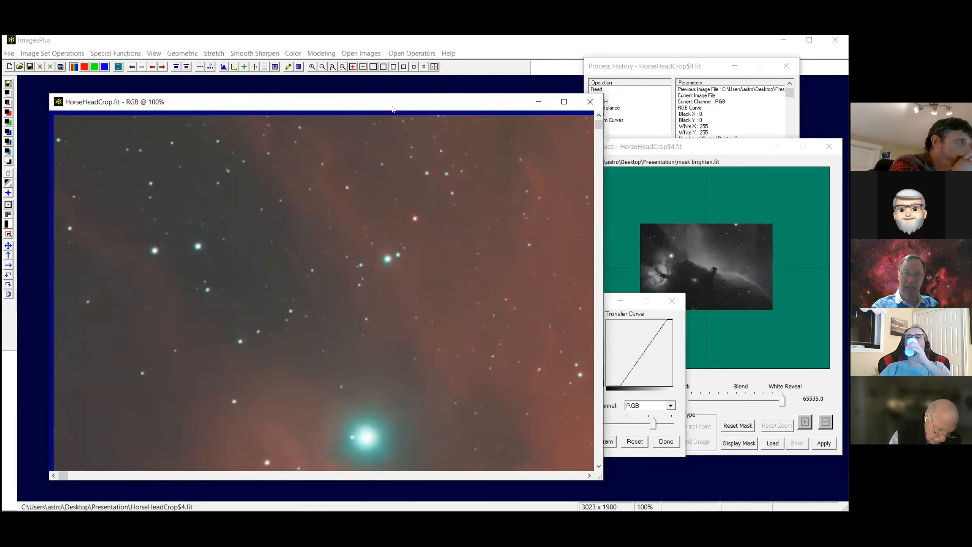
Smooth the HorseHeadCrop image with a Low Pass Frequency Filter, setting the cutoff to 0.045.
{"action": "left_click", "coordinate": [255, 54]}
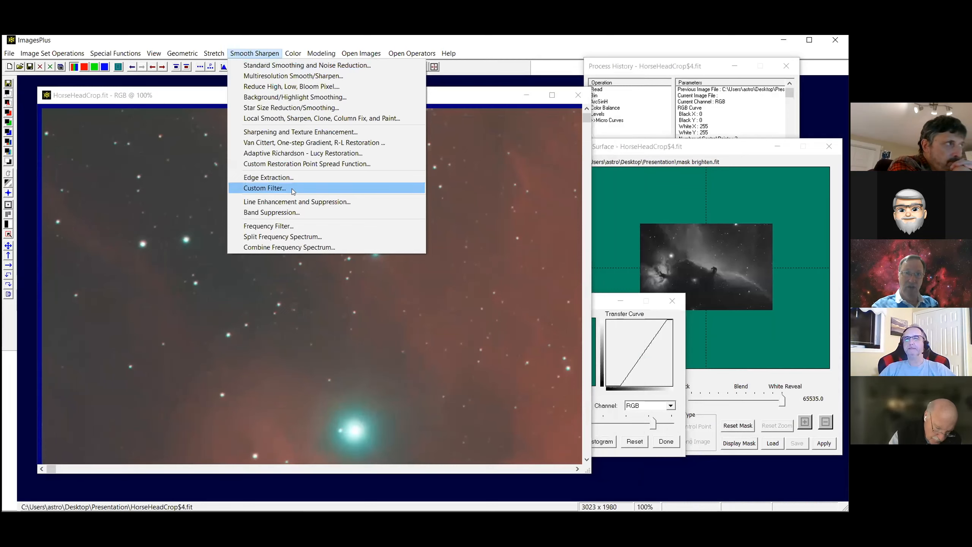
{"action": "left_click", "coordinate": [280, 227]}
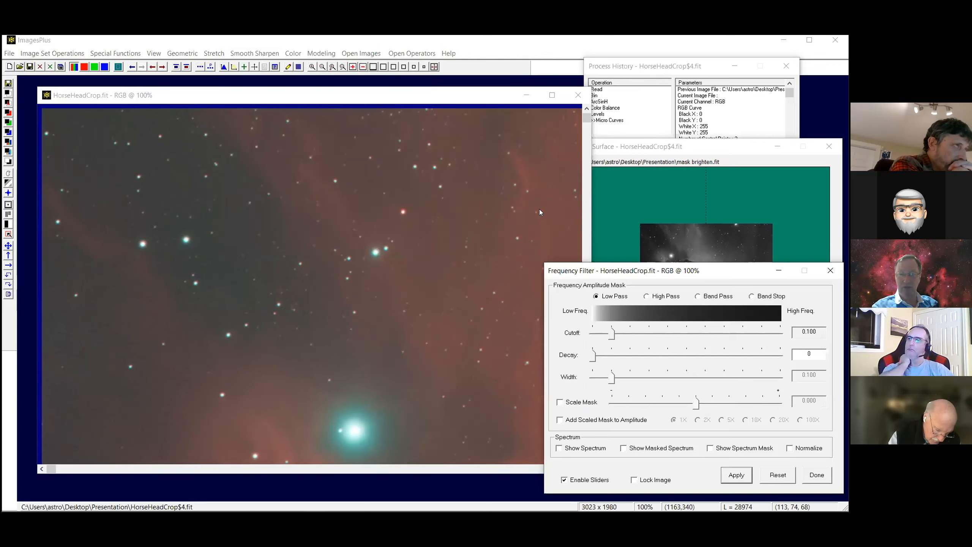
{"action": "left_click_drag", "start_coordinate": [620, 271], "coordinate": [524, 183]}
{"action": "left_click_drag", "start_coordinate": [514, 249], "coordinate": [506, 244]}
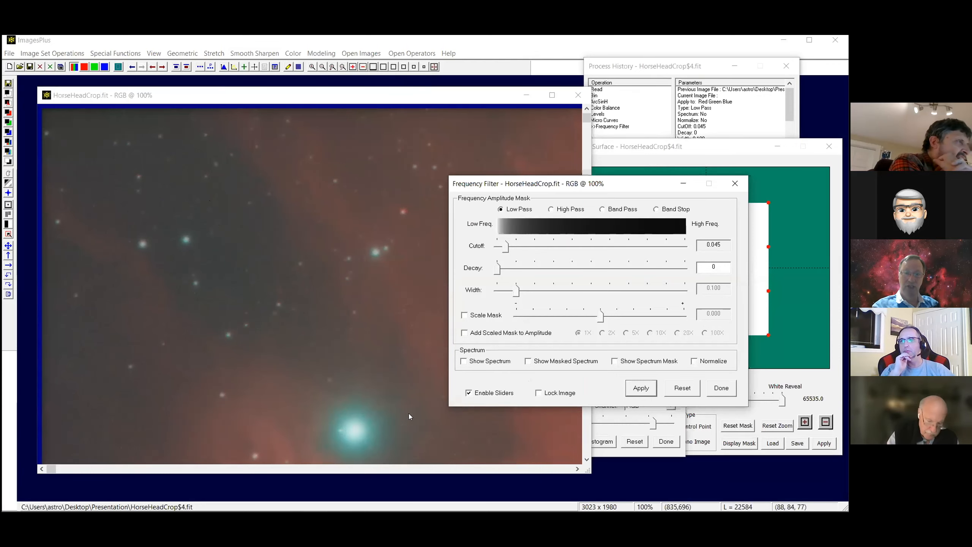
Inspect the smoothed Horsehead region at 100% zoom and reduce the Frequency Filter opacity to 0.000 for comparison.
{"action": "left_click", "coordinate": [452, 471]}
{"action": "left_click", "coordinate": [452, 471]}
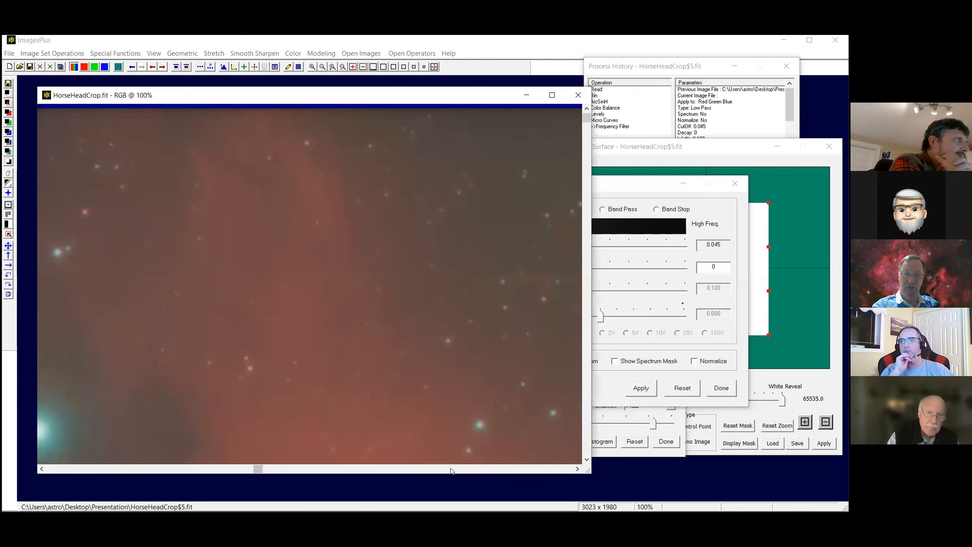
{"action": "left_click", "coordinate": [452, 471]}
{"action": "left_click", "coordinate": [586, 449]}
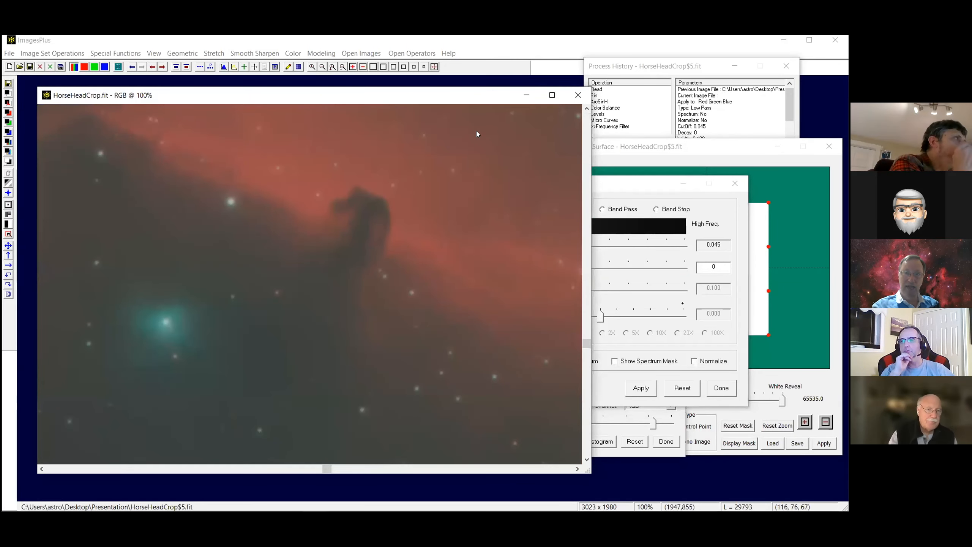
{"action": "left_click", "coordinate": [707, 134]}
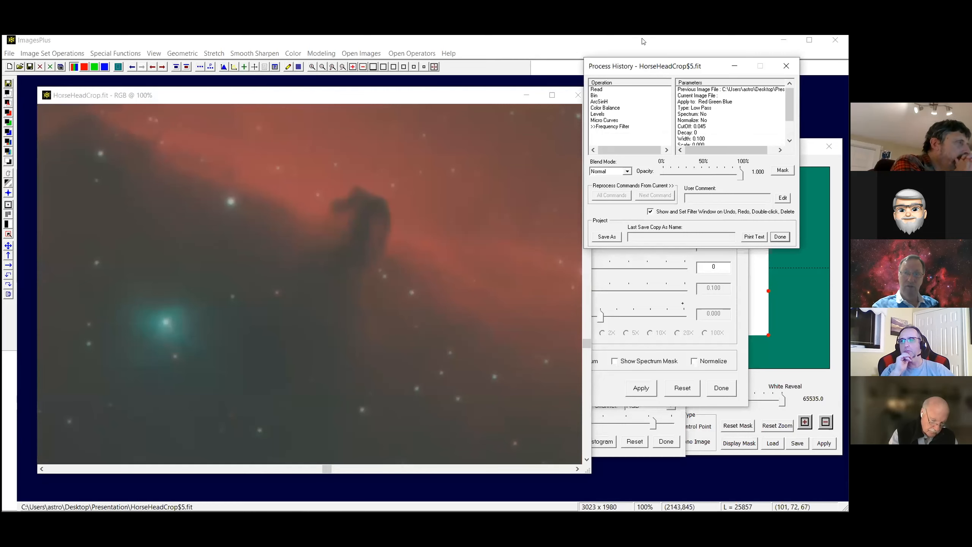
{"action": "left_click_drag", "start_coordinate": [709, 60], "coordinate": [642, 39]}
{"action": "left_click_drag", "start_coordinate": [673, 155], "coordinate": [592, 151]}
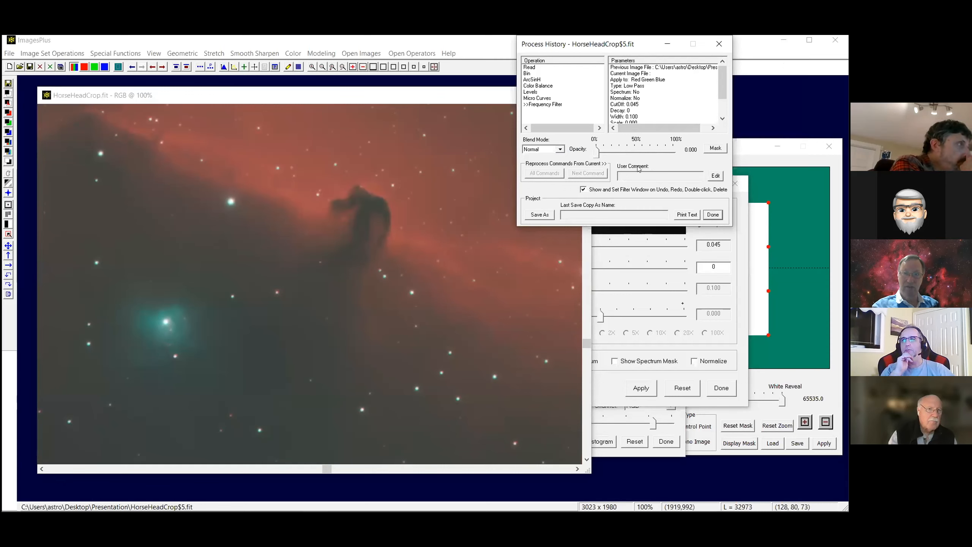
Restore the Frequency Filter opacity to 1.000 and inspect the smoothing in the Flame Nebula and the upper-left part of the image.
{"action": "left_click", "coordinate": [674, 160]}
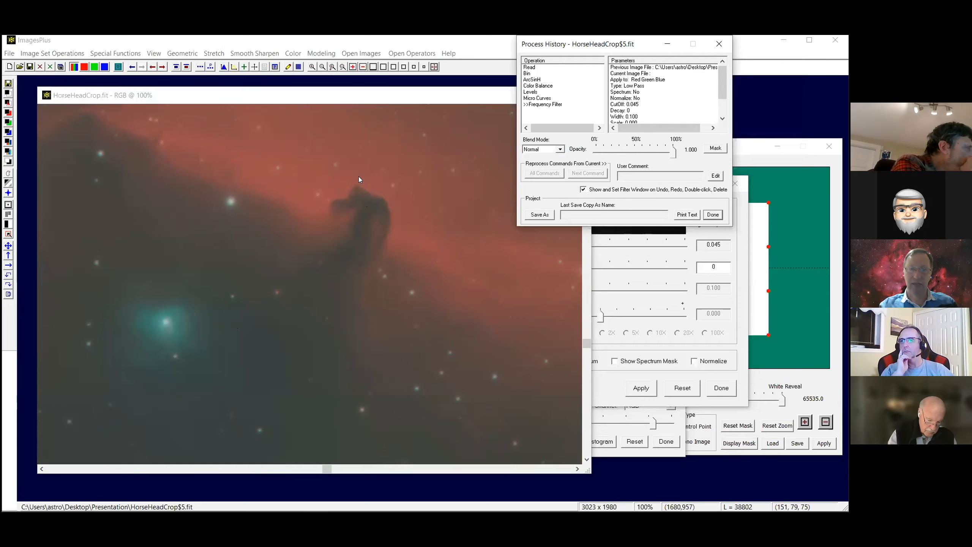
{"action": "left_click", "coordinate": [66, 470]}
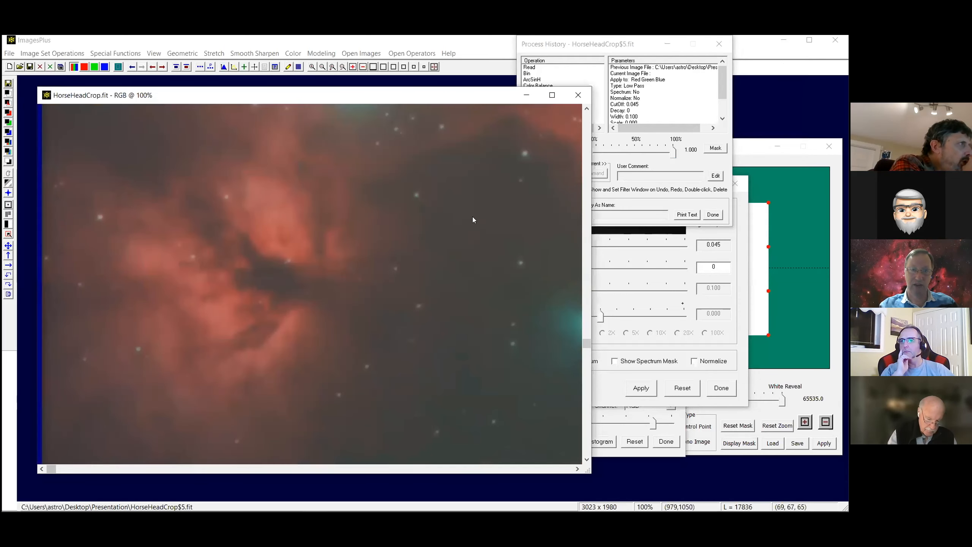
{"action": "left_click", "coordinate": [588, 116]}
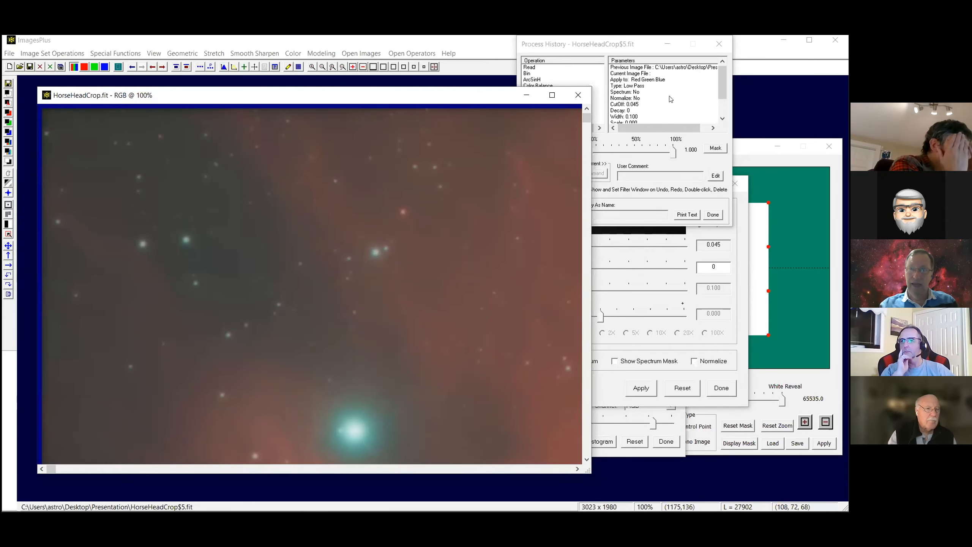
Give the Frequency Filter a Mono Image mask by pasting the copied "mask nr.fit", and enable the mask.
{"action": "left_click", "coordinate": [670, 94]}
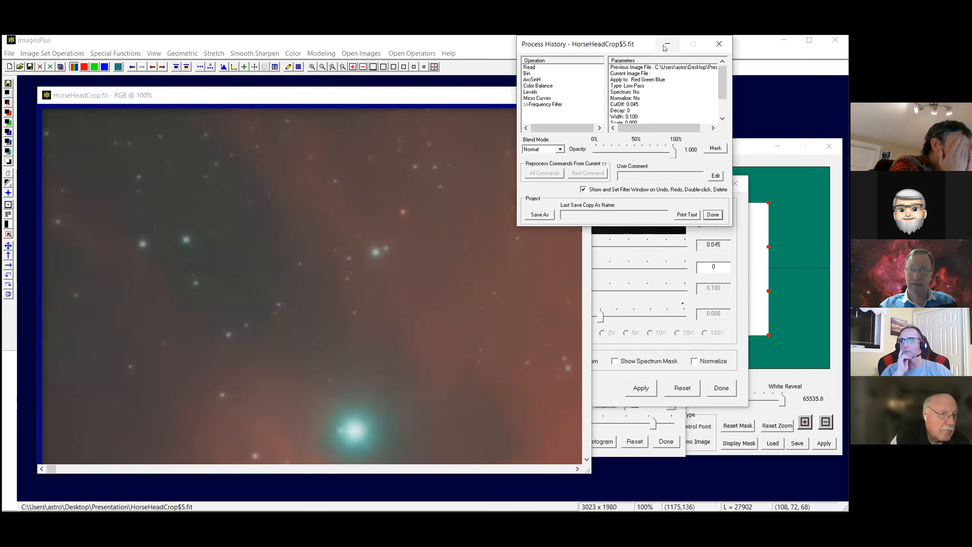
{"action": "left_click_drag", "start_coordinate": [650, 44], "coordinate": [610, 44]}
{"action": "left_click", "coordinate": [672, 149]}
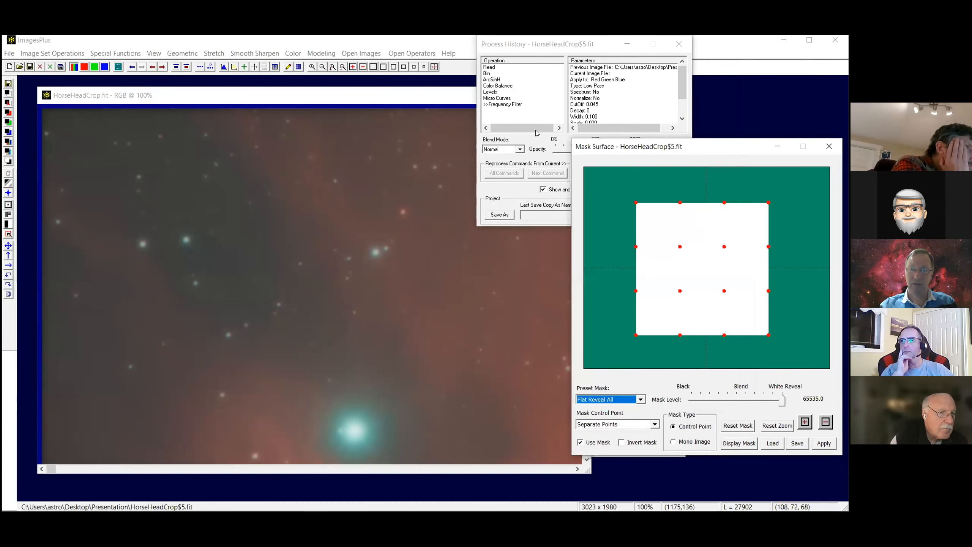
{"action": "left_click_drag", "start_coordinate": [668, 148], "coordinate": [535, 133]}
{"action": "left_click", "coordinate": [539, 426]}
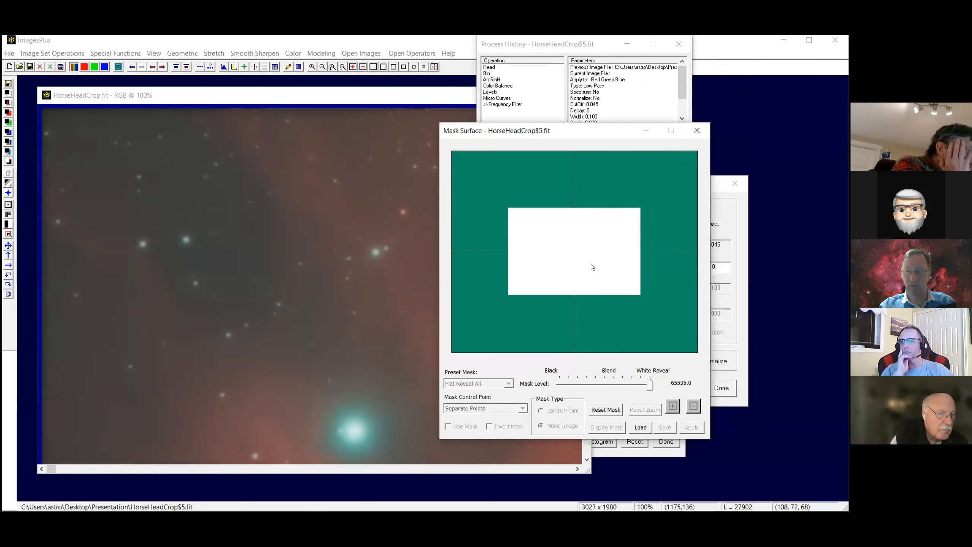
{"action": "right_click", "coordinate": [591, 243]}
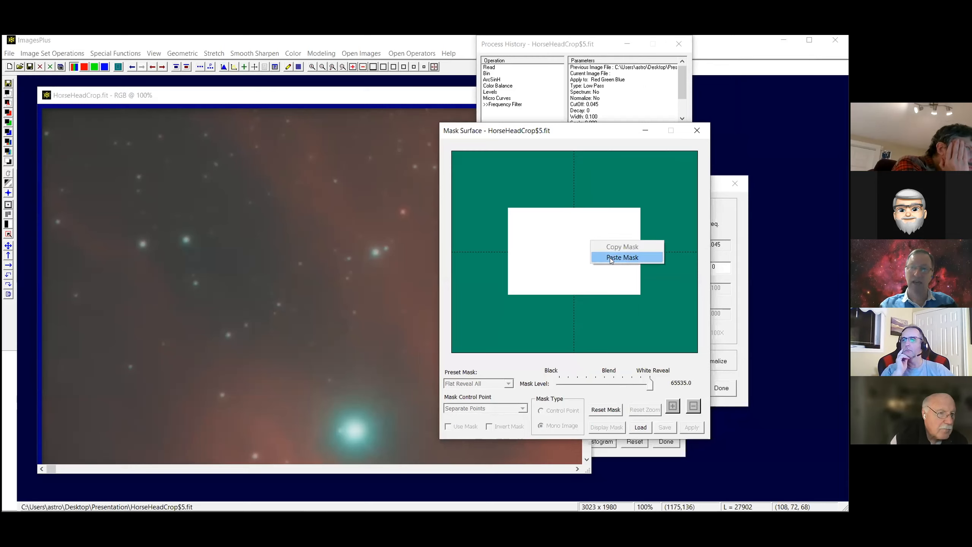
{"action": "left_click", "coordinate": [610, 257]}
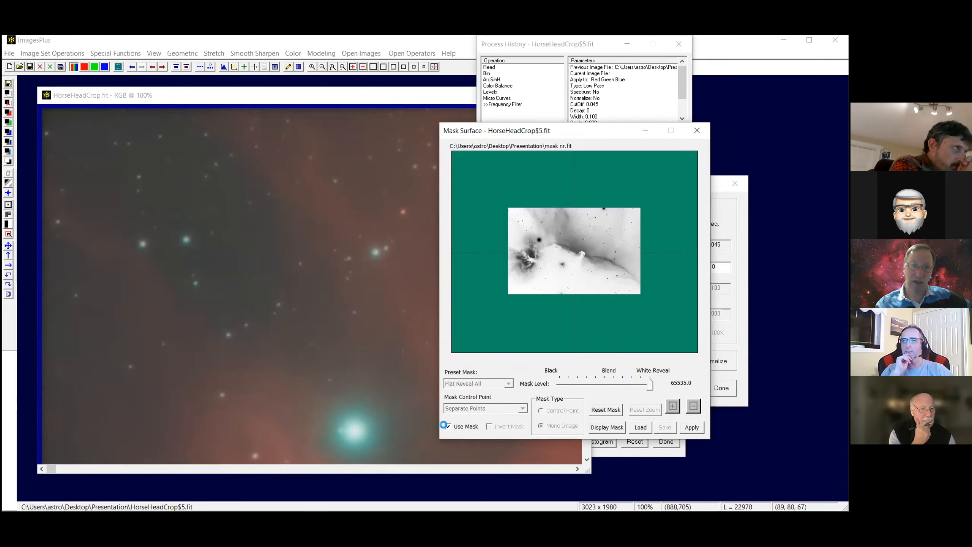
{"action": "left_click", "coordinate": [447, 426]}
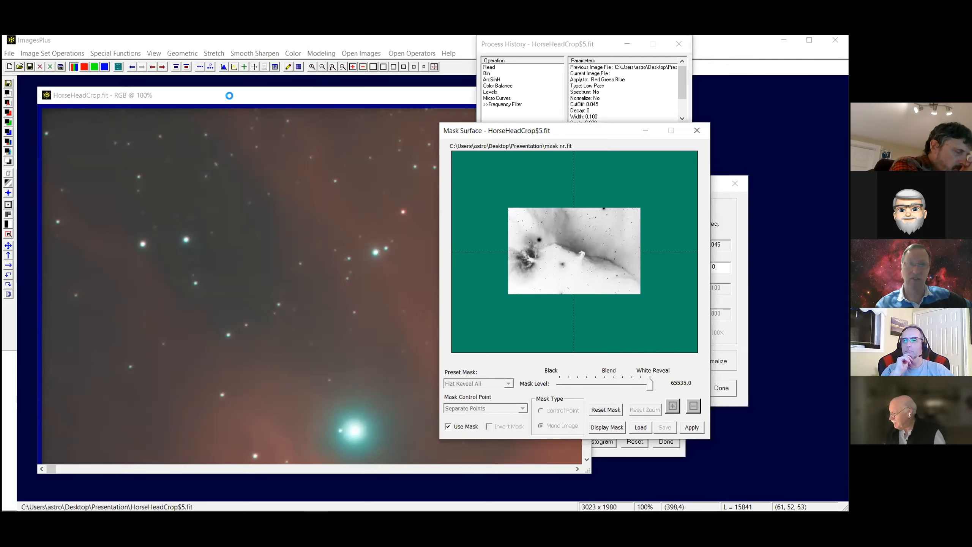
Inspect the masked smoothing across the upper area and the Horsehead, toggling the mask's use for comparison.
{"action": "left_click", "coordinate": [230, 95]}
{"action": "scroll", "coordinate": [550, 470], "scroll_direction": "right", "scroll_amount": 6}
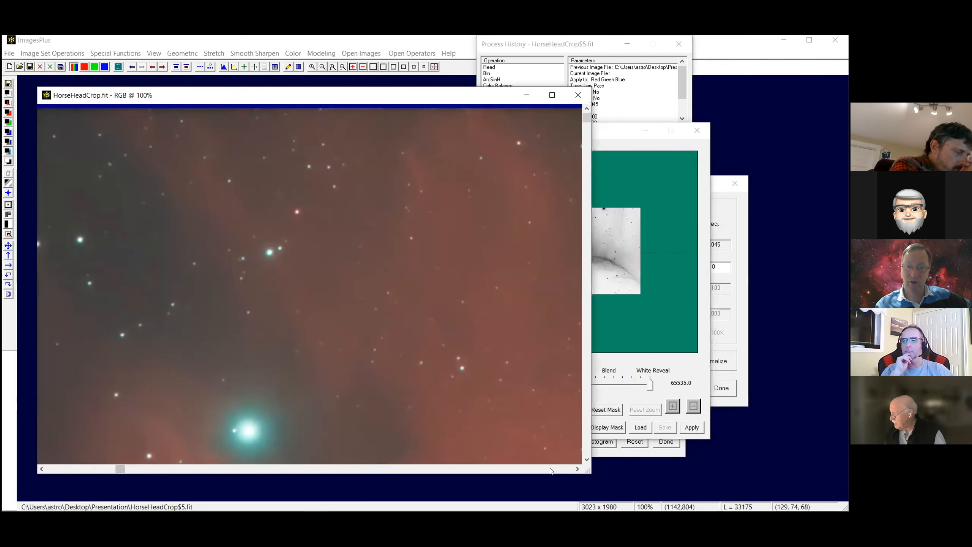
{"action": "scroll", "coordinate": [552, 470], "scroll_direction": "right", "scroll_amount": 2}
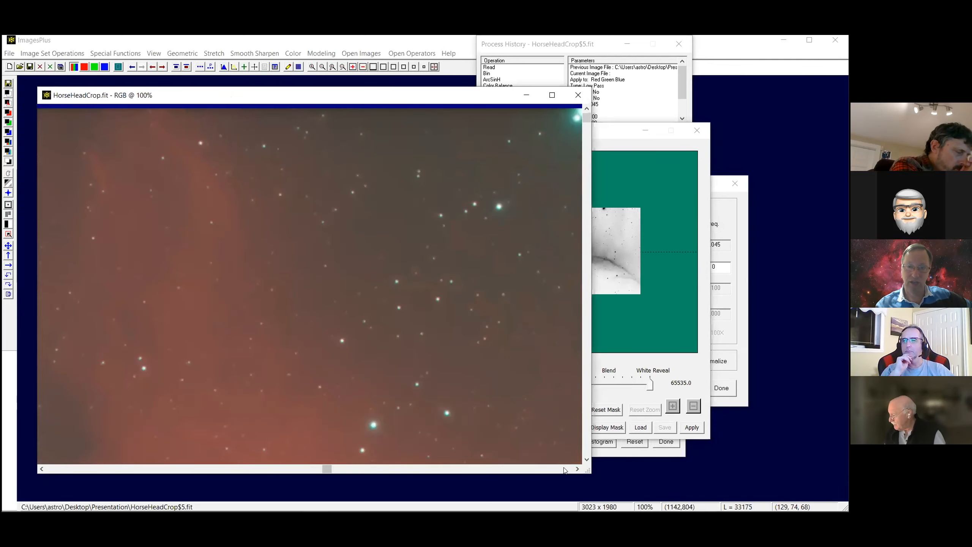
{"action": "scroll", "coordinate": [584, 444], "scroll_direction": "down", "scroll_amount": 5}
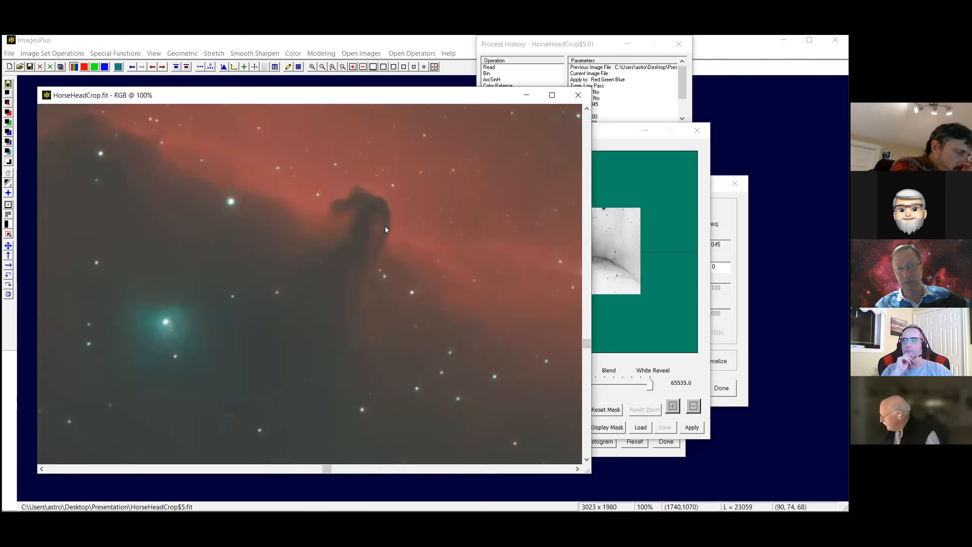
{"action": "left_click", "coordinate": [613, 171]}
{"action": "left_click", "coordinate": [448, 426]}
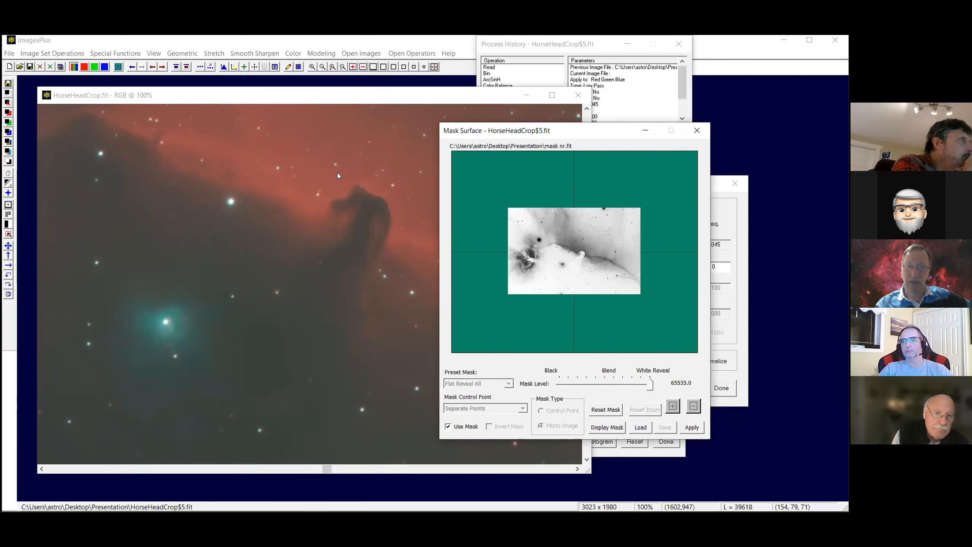
Display the noise-reduction mask as an image and darken its shadows by pulling down the low end of its Micro Curves curve.
{"action": "left_click", "coordinate": [610, 427]}
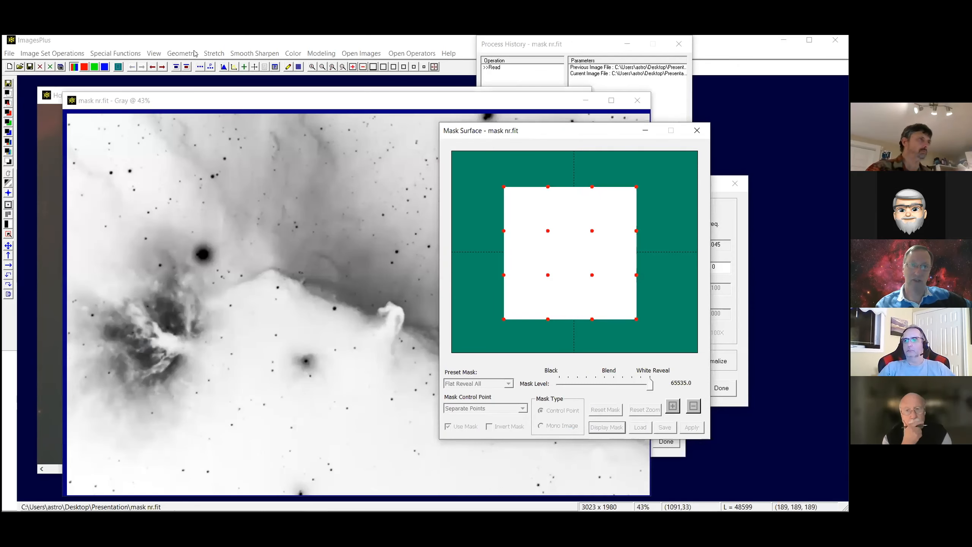
{"action": "left_click", "coordinate": [214, 53]}
{"action": "left_click", "coordinate": [217, 135]}
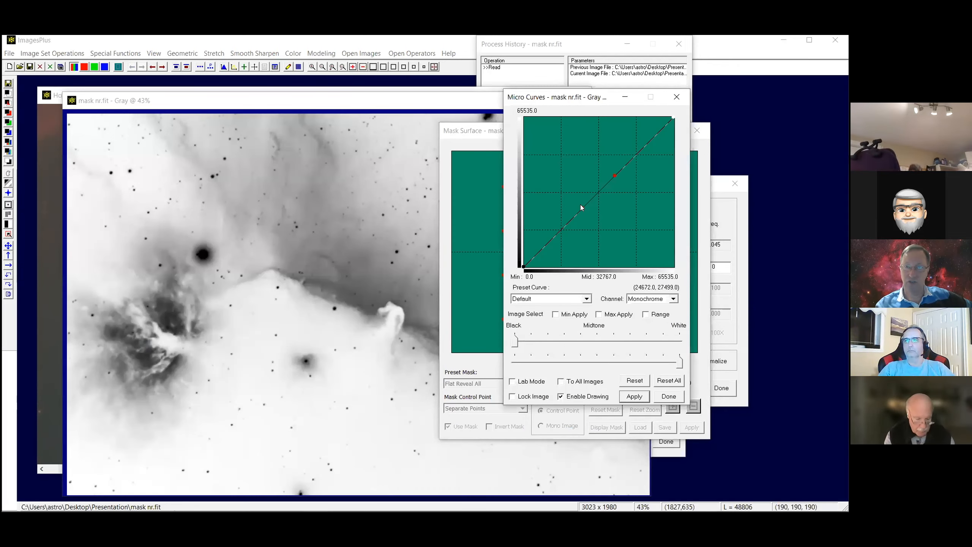
{"action": "left_click_drag", "start_coordinate": [580, 206], "coordinate": [557, 248]}
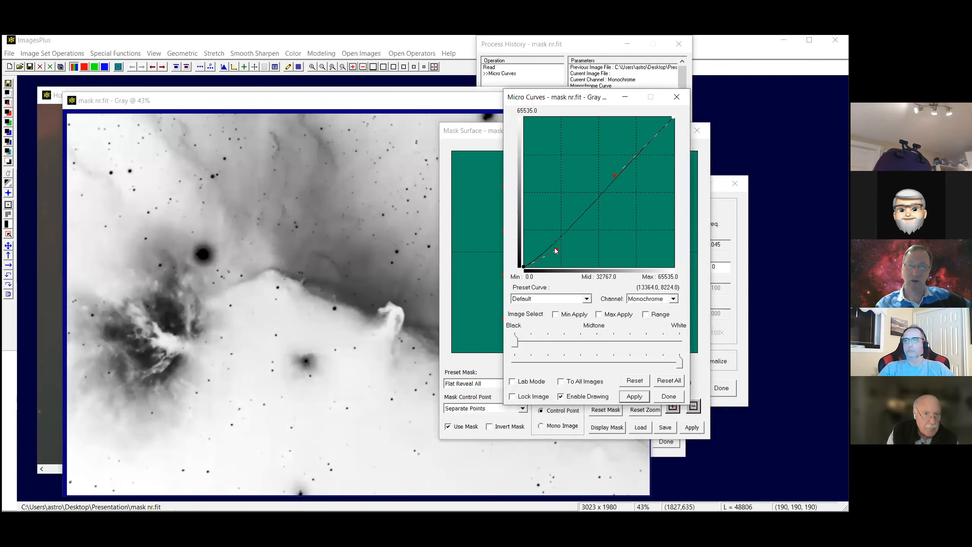
{"action": "left_click_drag", "start_coordinate": [556, 250], "coordinate": [552, 259]}
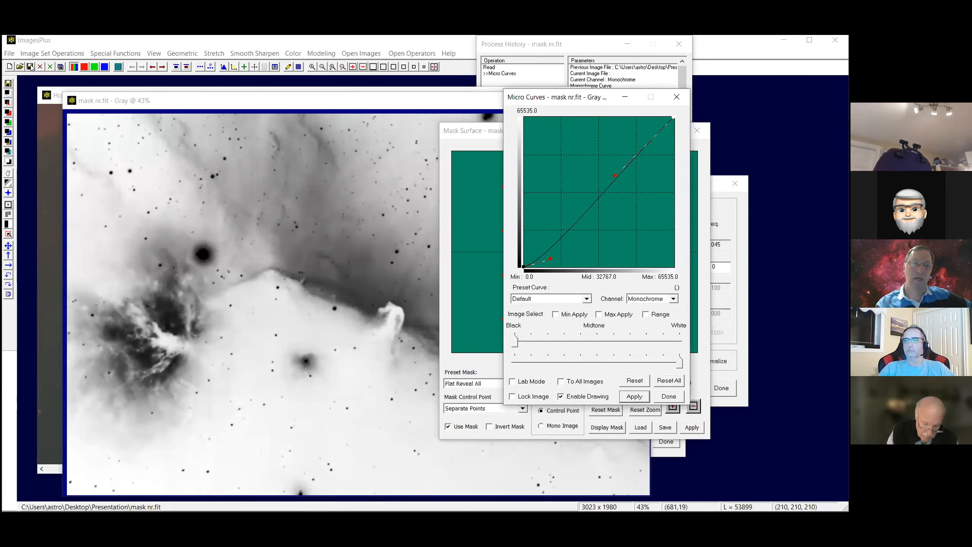
Save the adjusted mask over the existing "mask nr.fit" and close the mask image.
{"action": "left_click", "coordinate": [49, 74]}
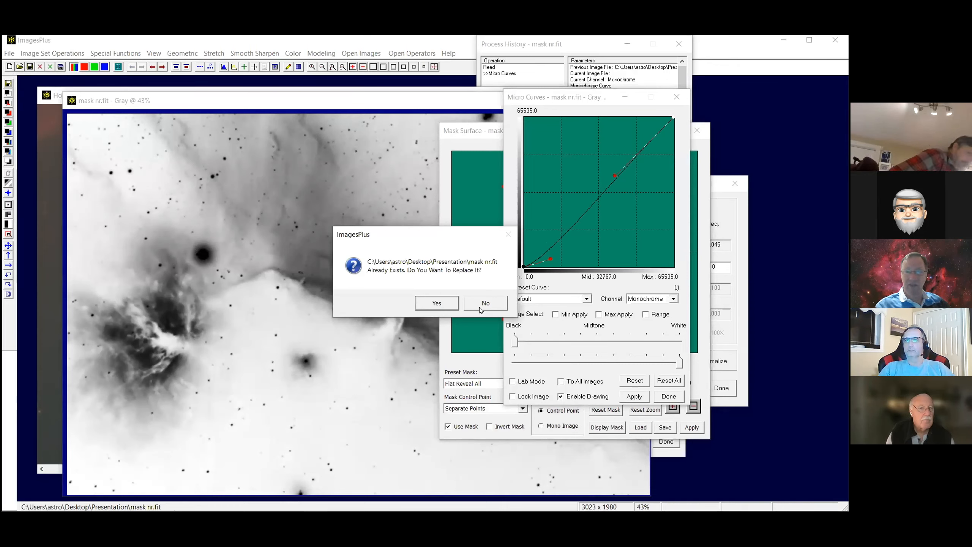
{"action": "left_click", "coordinate": [436, 303]}
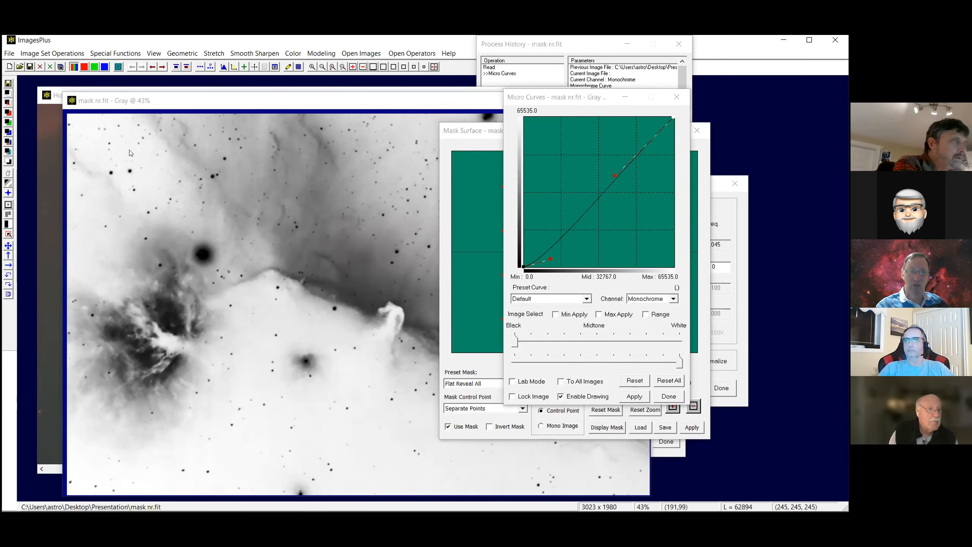
{"action": "left_click", "coordinate": [30, 66]}
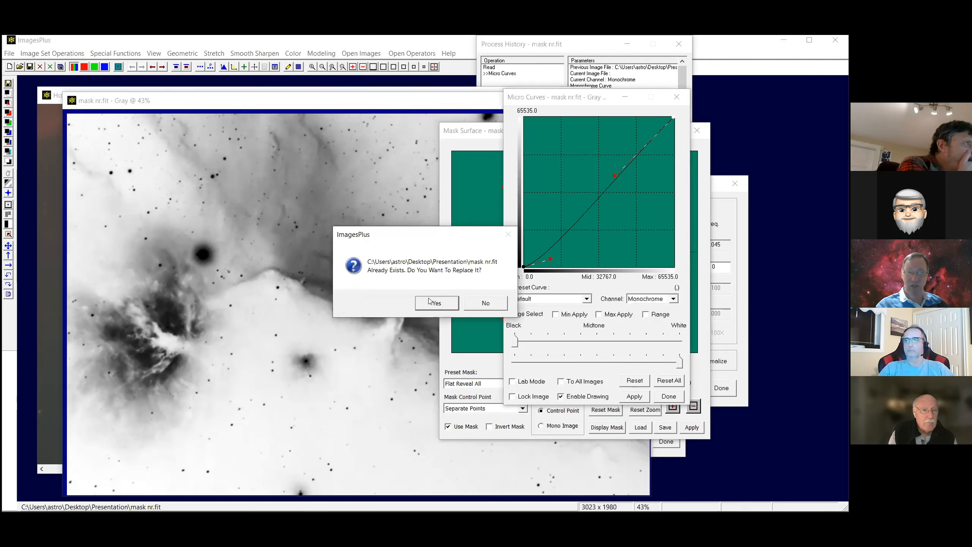
{"action": "key", "text": "Return"}
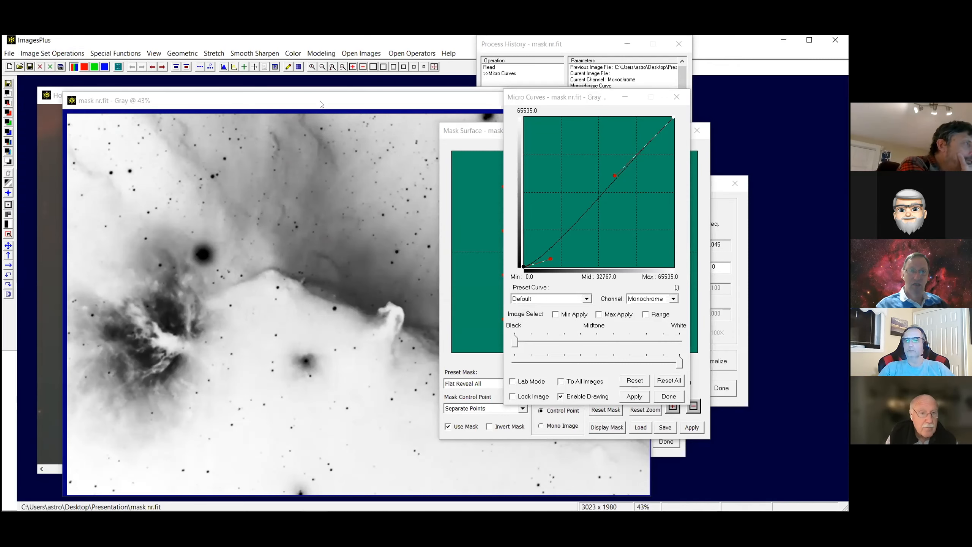
{"action": "left_click", "coordinate": [321, 104]}
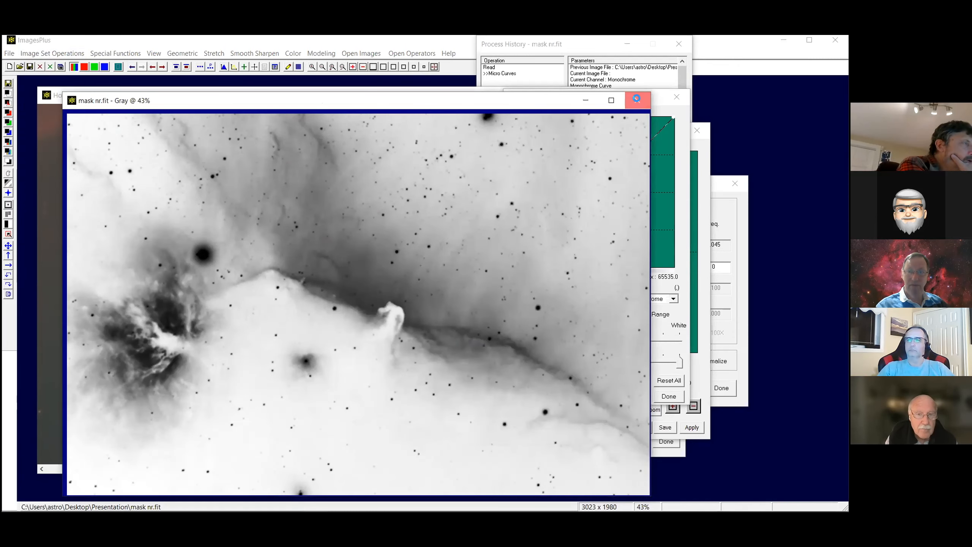
{"action": "left_click", "coordinate": [636, 99]}
Apply the "mask nr.fit" mask to HorseHeadCrop's Frequency Filter again and toggle its use to check the effect.
{"action": "left_click", "coordinate": [694, 214]}
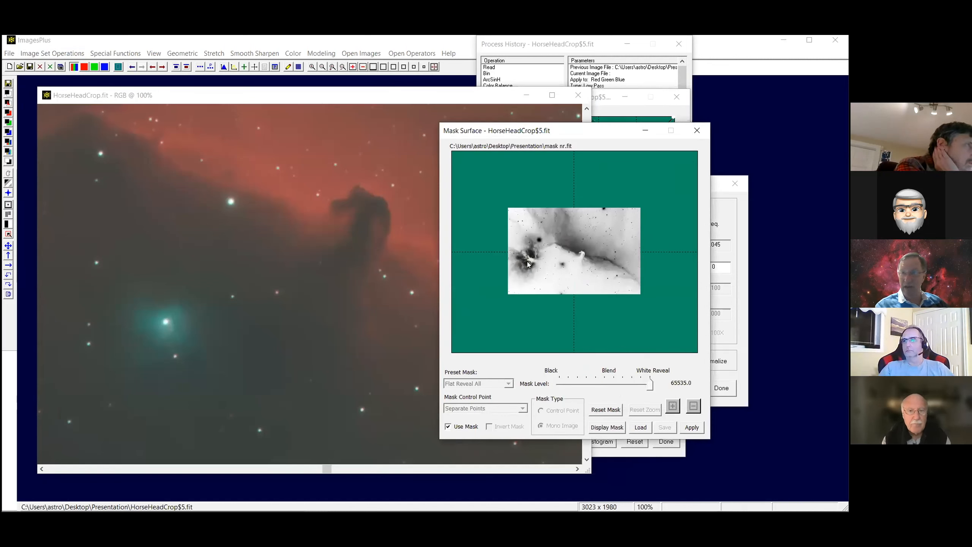
{"action": "left_click", "coordinate": [691, 427]}
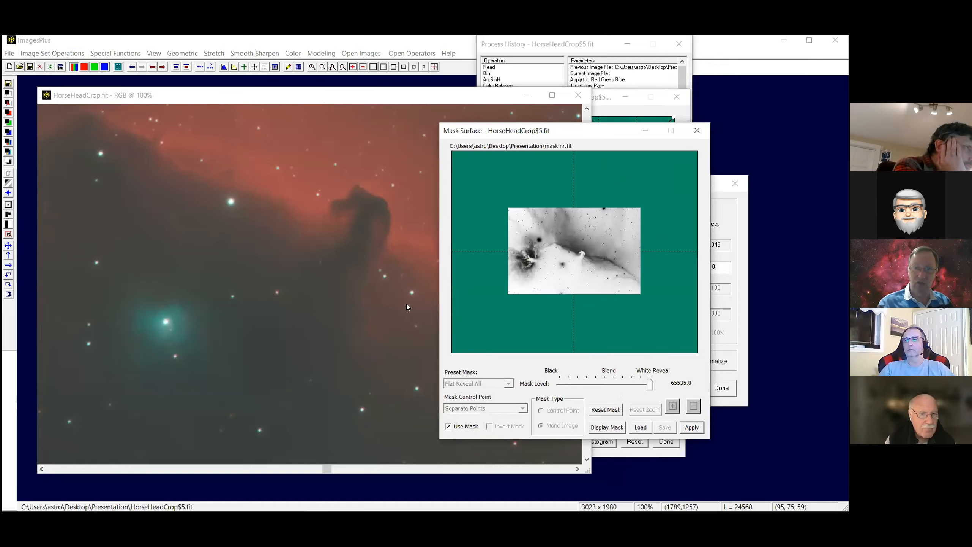
{"action": "left_click", "coordinate": [448, 426]}
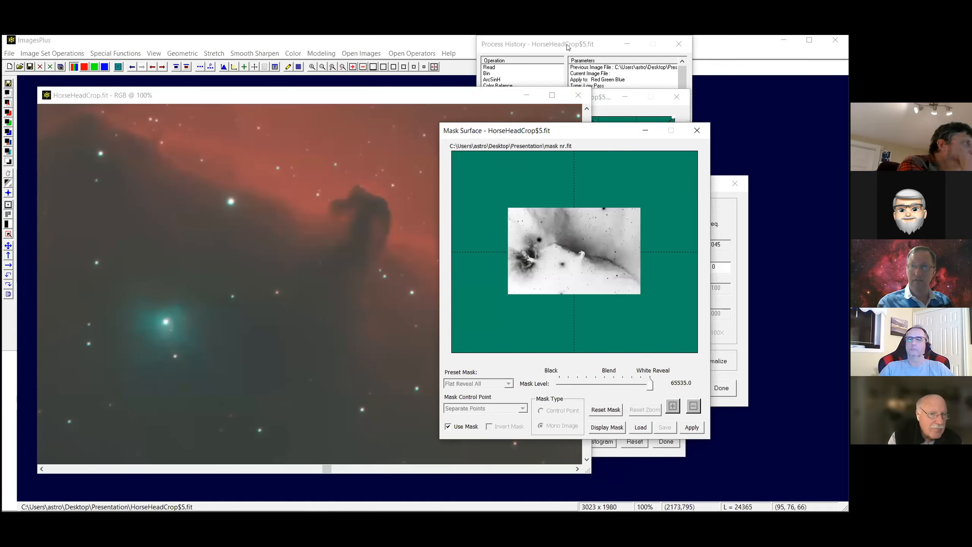
Compare the image with and without the masked smoothing by taking the Frequency Filter opacity to 0.000 and back to 1.000.
{"action": "left_click", "coordinate": [609, 47]}
{"action": "mouse_move", "coordinate": [633, 151]}
{"action": "left_mouse_down"}
{"action": "mouse_move", "coordinate": [542, 150]}
{"action": "mouse_move", "coordinate": [629, 153]}
{"action": "left_mouse_up"}
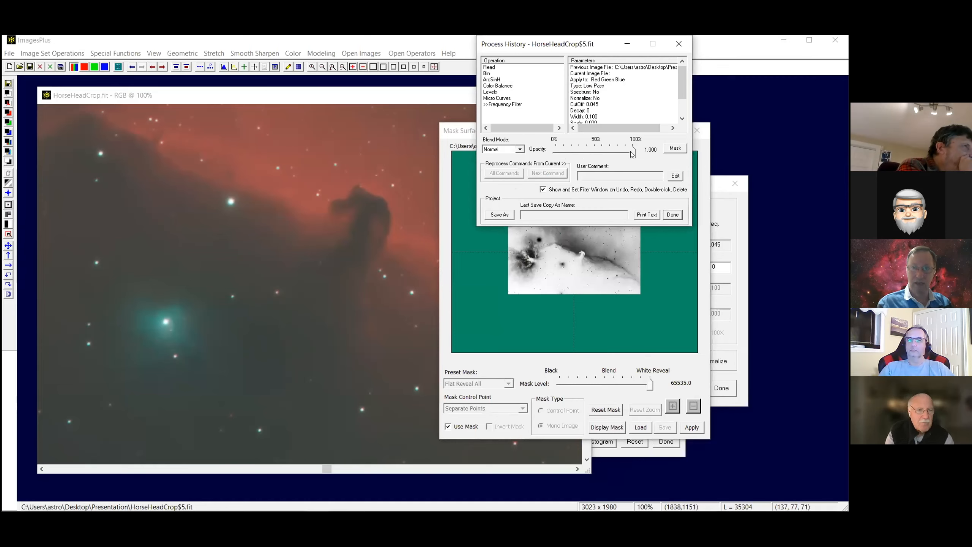
{"action": "left_click_drag", "start_coordinate": [631, 150], "coordinate": [534, 148]}
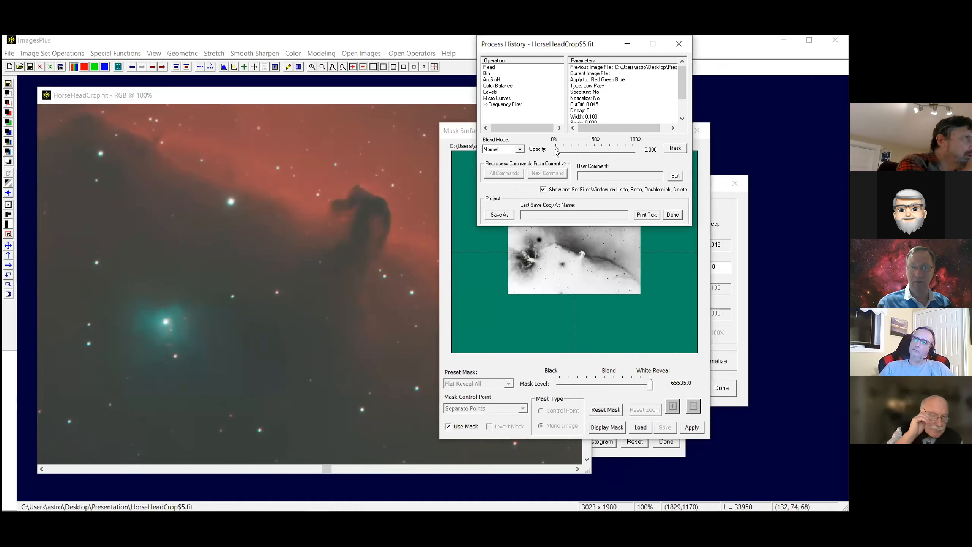
{"action": "left_click_drag", "start_coordinate": [557, 151], "coordinate": [627, 159]}
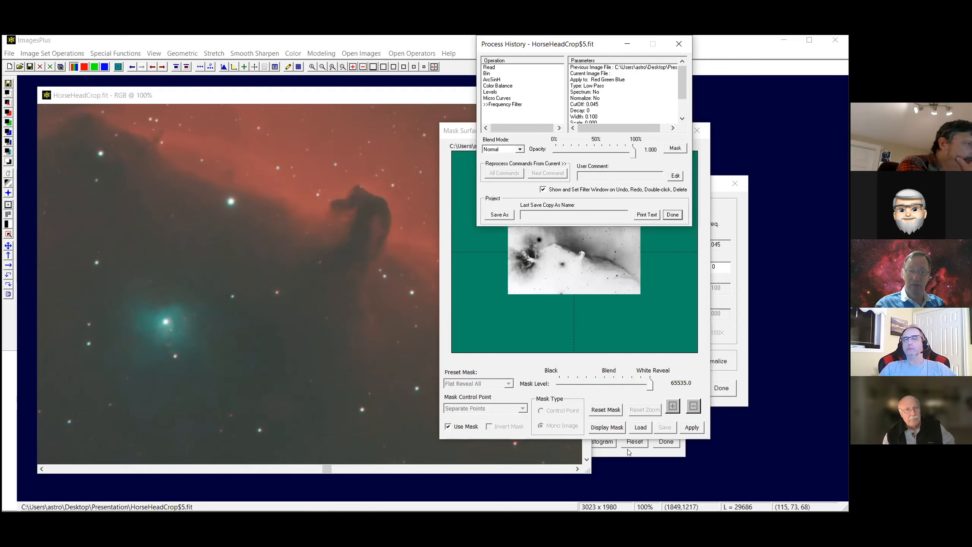
Close the Process History and the unneeded adjustment window behind the mask, and move the mask window clear of the Frequency Filter.
{"action": "left_click", "coordinate": [666, 442]}
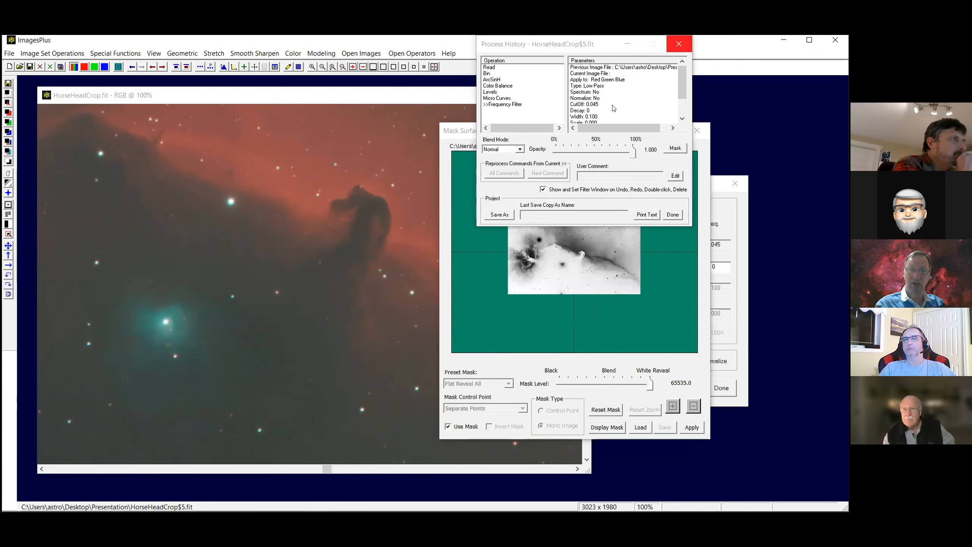
{"action": "left_click", "coordinate": [679, 44]}
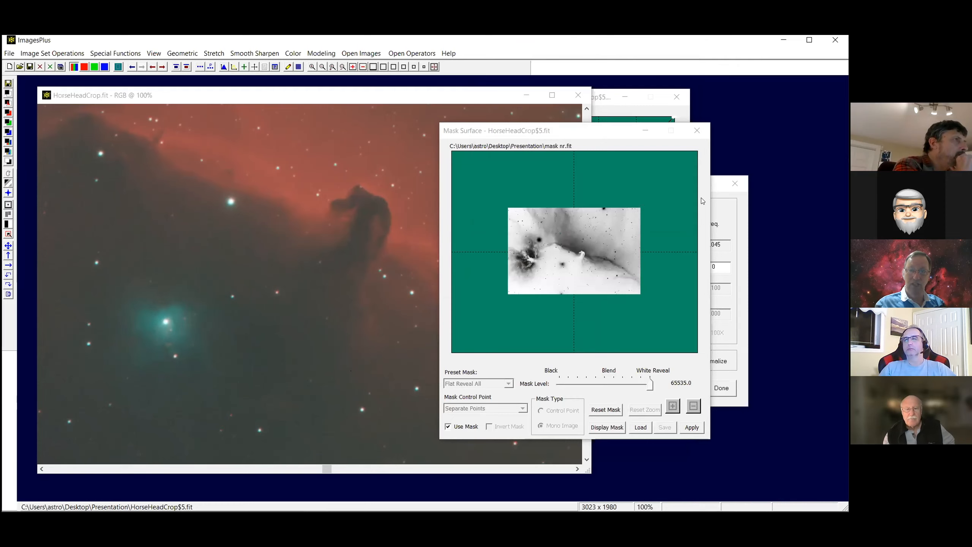
{"action": "left_click_drag", "start_coordinate": [604, 131], "coordinate": [676, 290]}
Raise the Low Pass Frequency Filter cutoff to 0.106 and inspect the result around the Flame Nebula.
{"action": "left_click", "coordinate": [498, 186]}
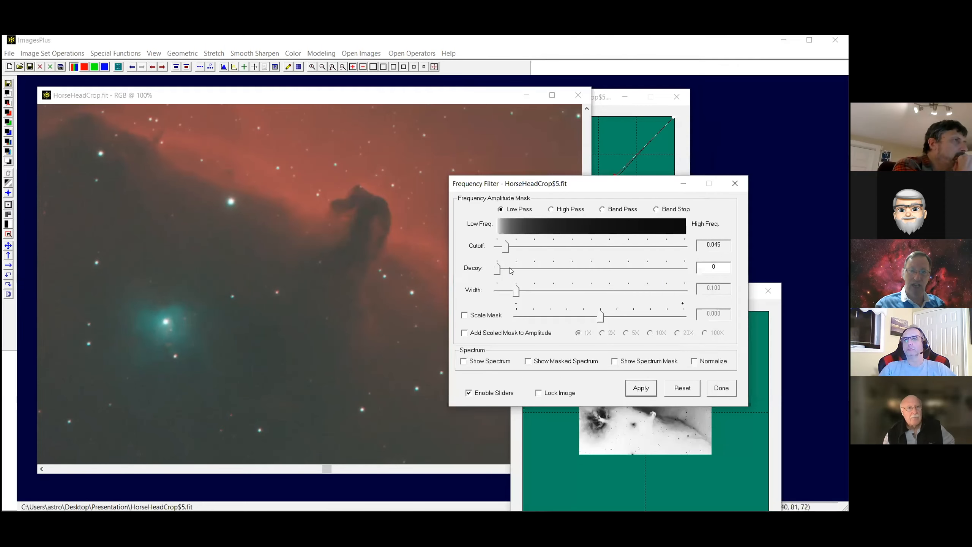
{"action": "left_click_drag", "start_coordinate": [506, 250], "coordinate": [514, 249]}
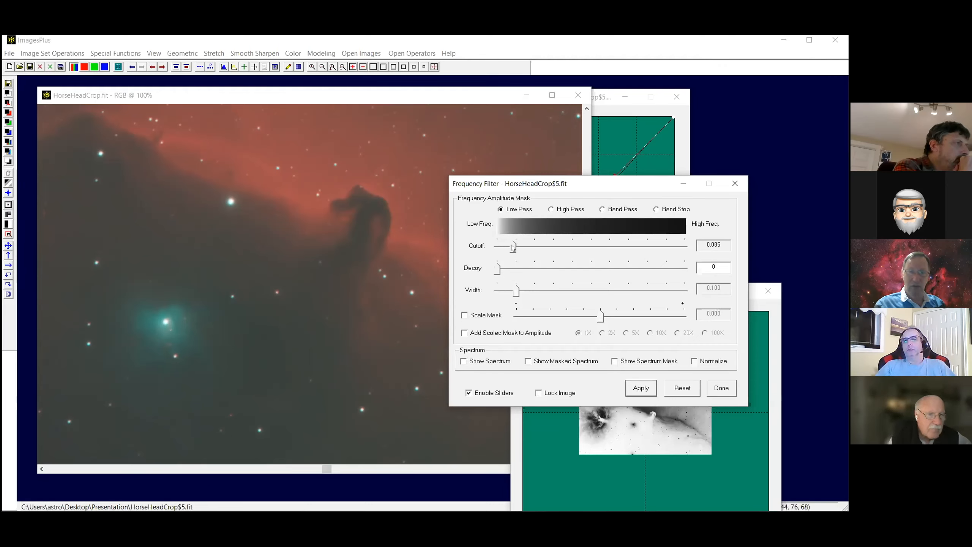
{"action": "left_click_drag", "start_coordinate": [513, 247], "coordinate": [516, 248]}
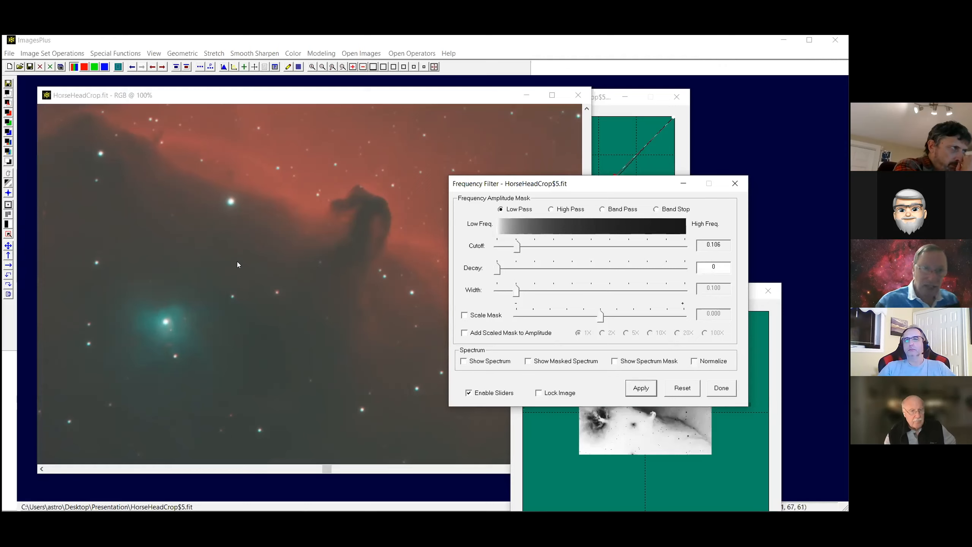
{"action": "left_click", "coordinate": [245, 99]}
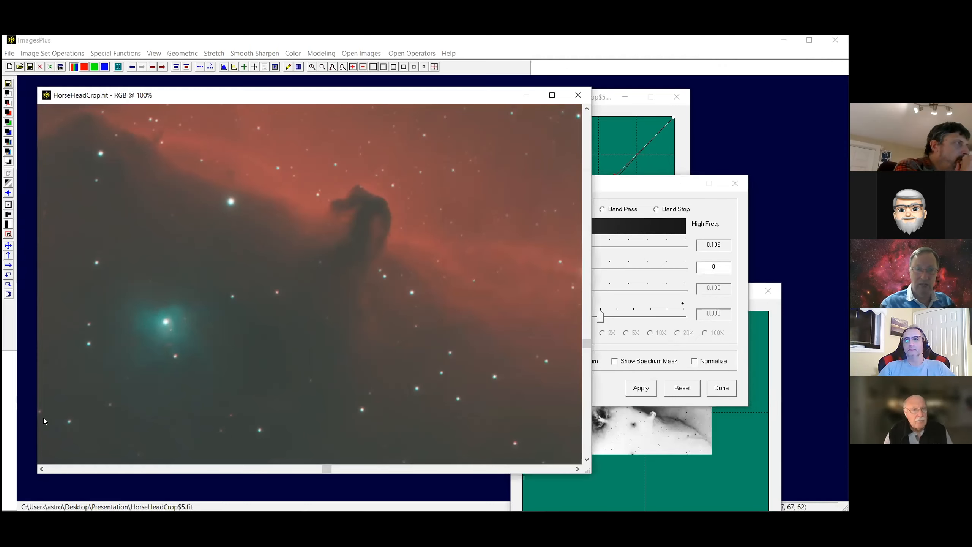
{"action": "left_click", "coordinate": [52, 465]}
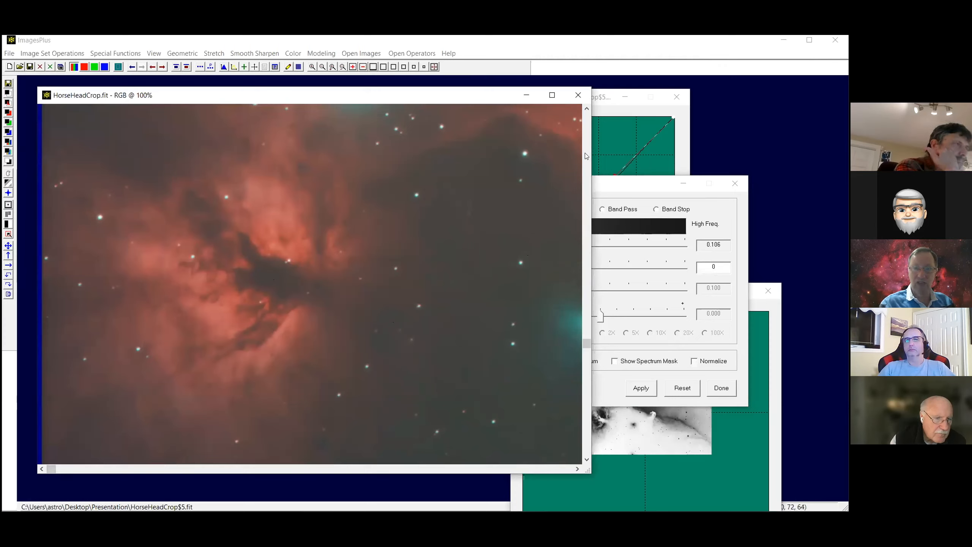
Lower the Low Pass Frequency Filter cutoff to 0.082.
{"action": "left_click", "coordinate": [583, 123]}
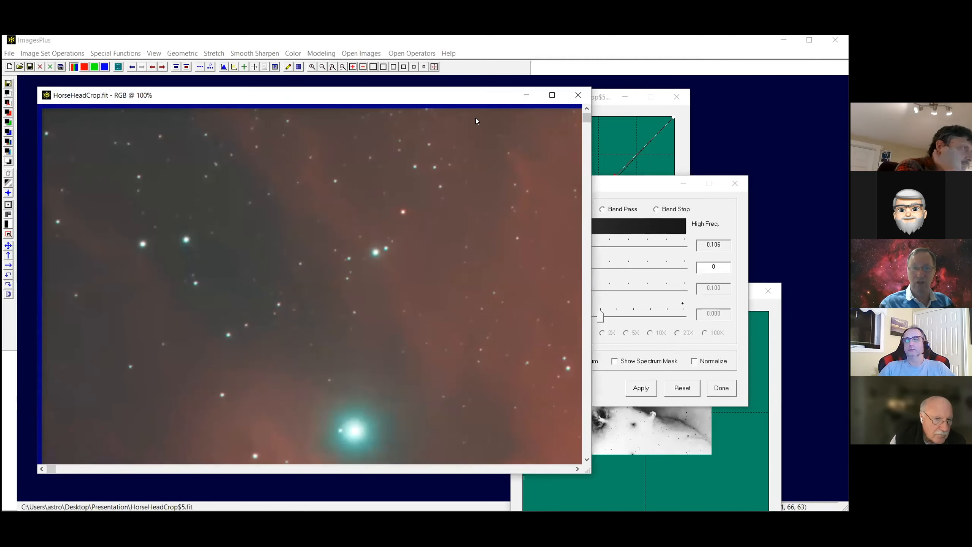
{"action": "left_click", "coordinate": [612, 184]}
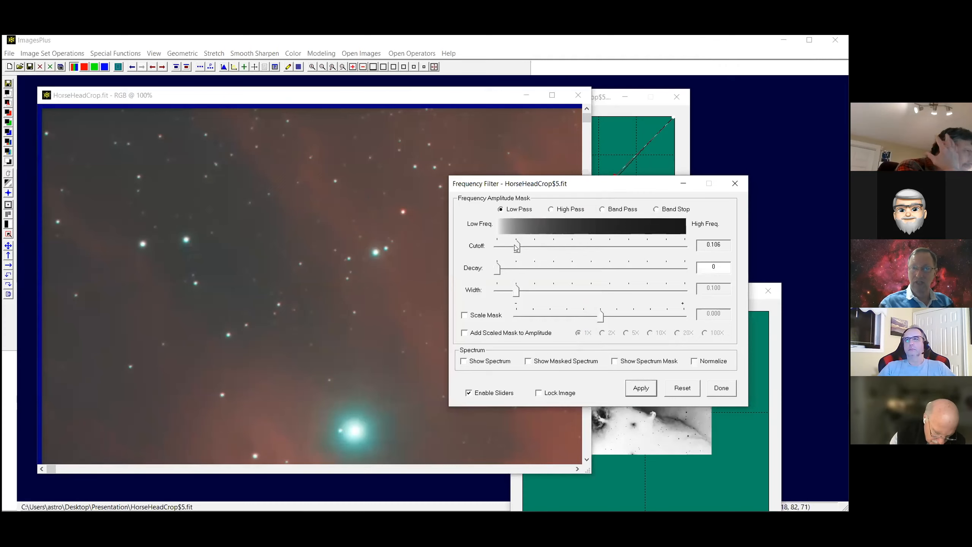
{"action": "left_click_drag", "start_coordinate": [513, 246], "coordinate": [512, 246]}
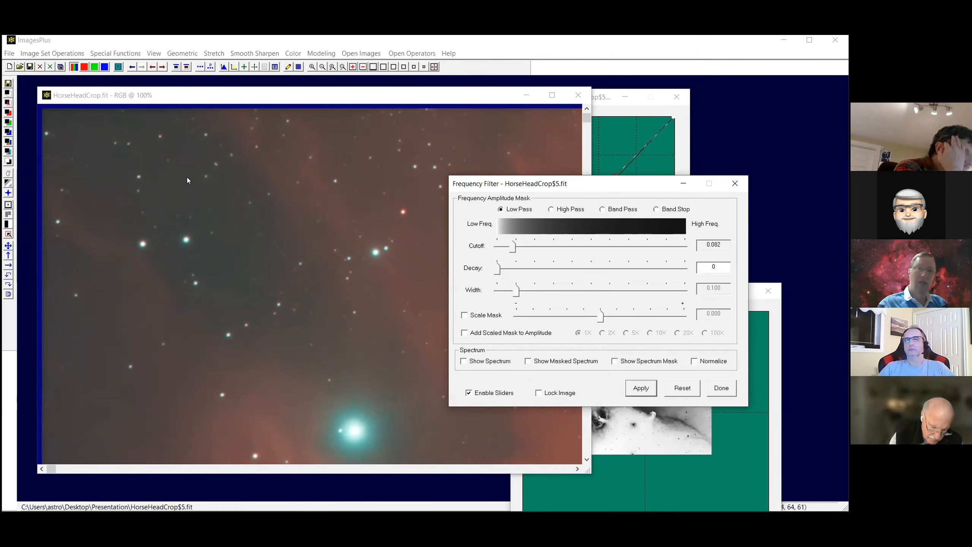
Undo the Frequency Filter and try Smoothing & Noise Reduction with the Selected Neighborhood filter and a 9x9 blur window instead.
{"action": "left_click", "coordinate": [132, 67]}
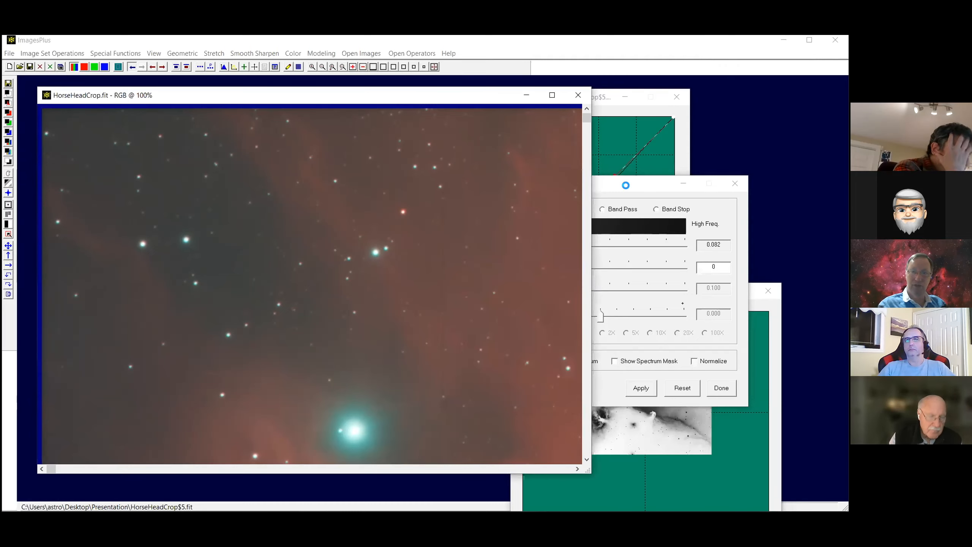
{"action": "left_click", "coordinate": [638, 175]}
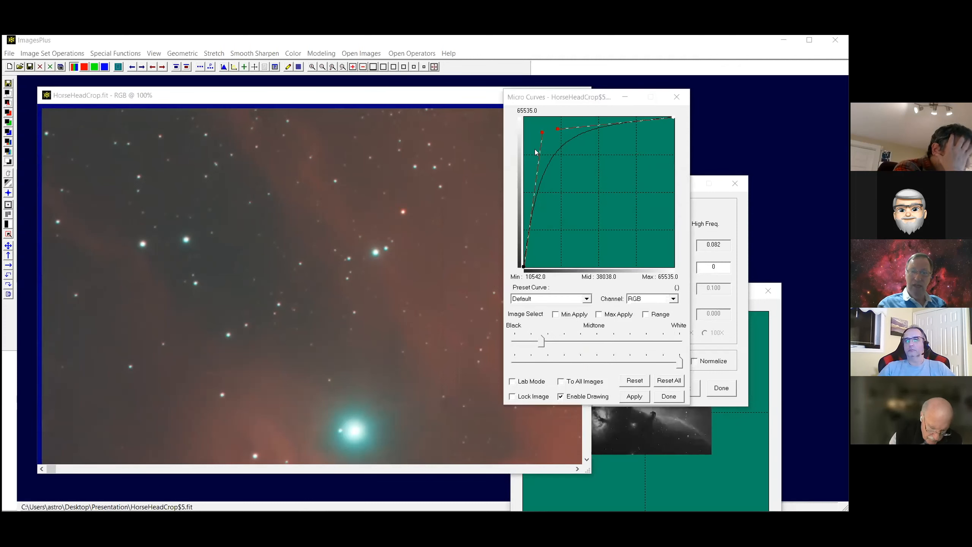
{"action": "left_click", "coordinate": [246, 55]}
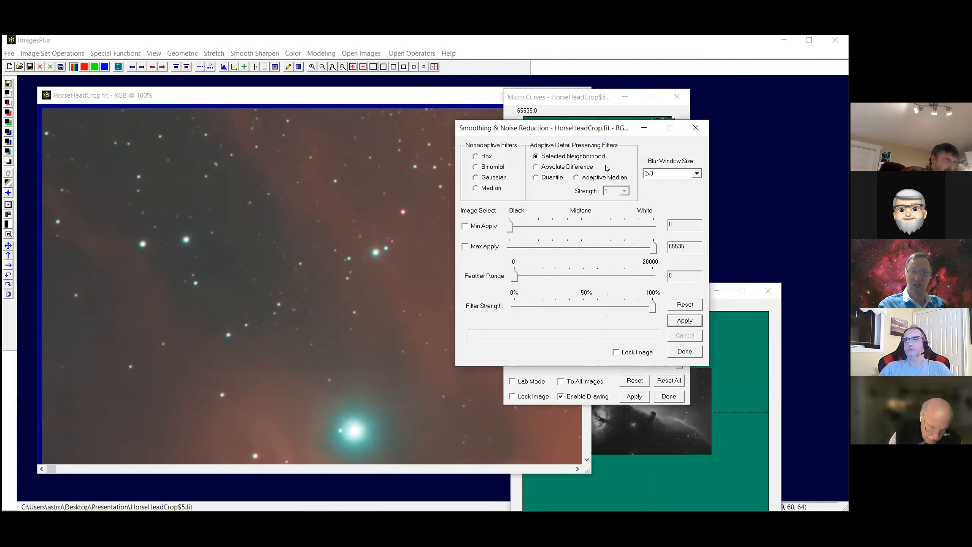
{"action": "left_click", "coordinate": [695, 173]}
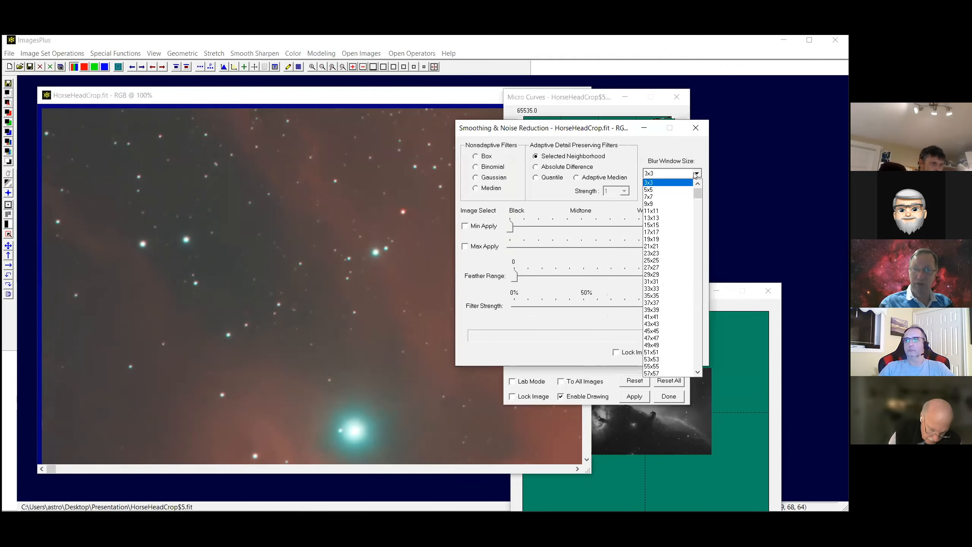
{"action": "left_click", "coordinate": [650, 203]}
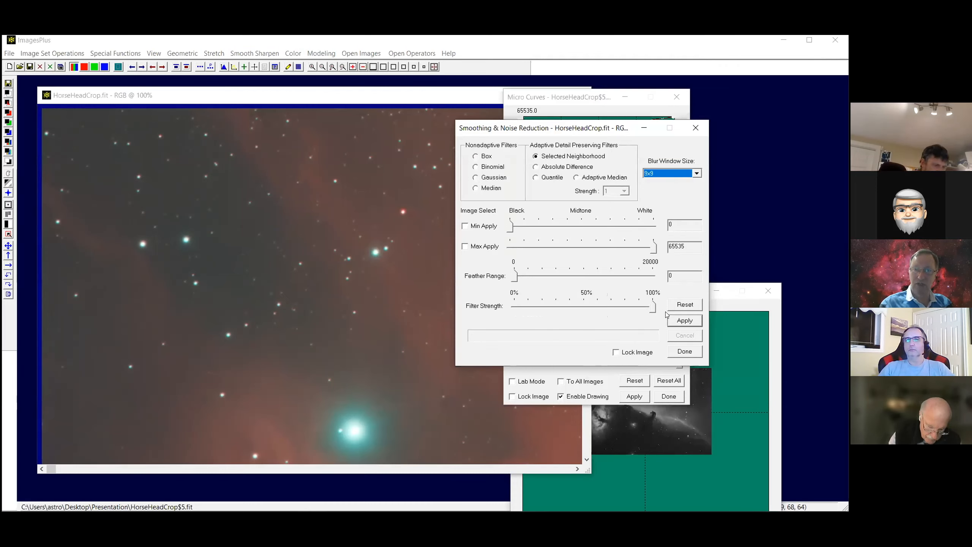
{"action": "left_click", "coordinate": [677, 320]}
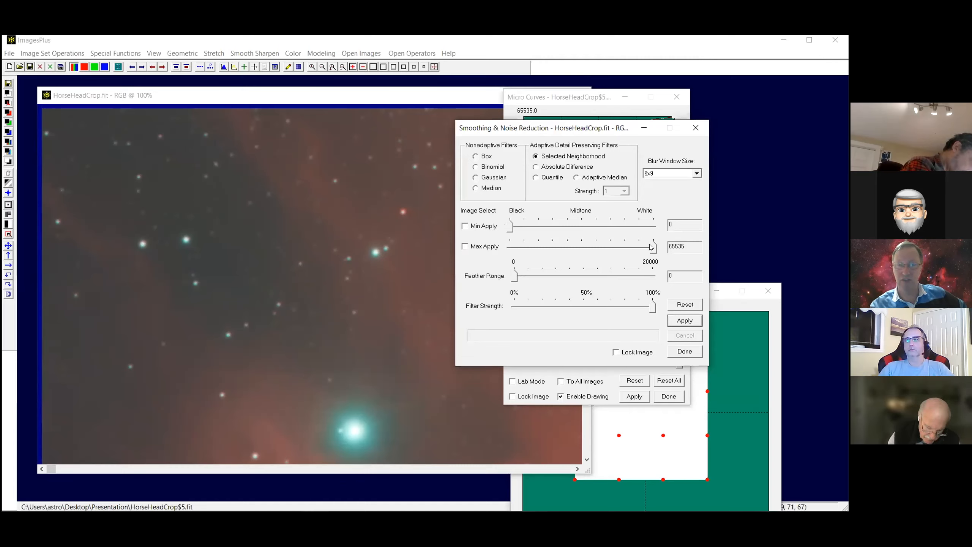
Limit the 9x9 smoothing to a Max Apply of 27827, apply it and dismiss the smoothing settings.
{"action": "left_click_drag", "start_coordinate": [654, 248], "coordinate": [606, 245]}
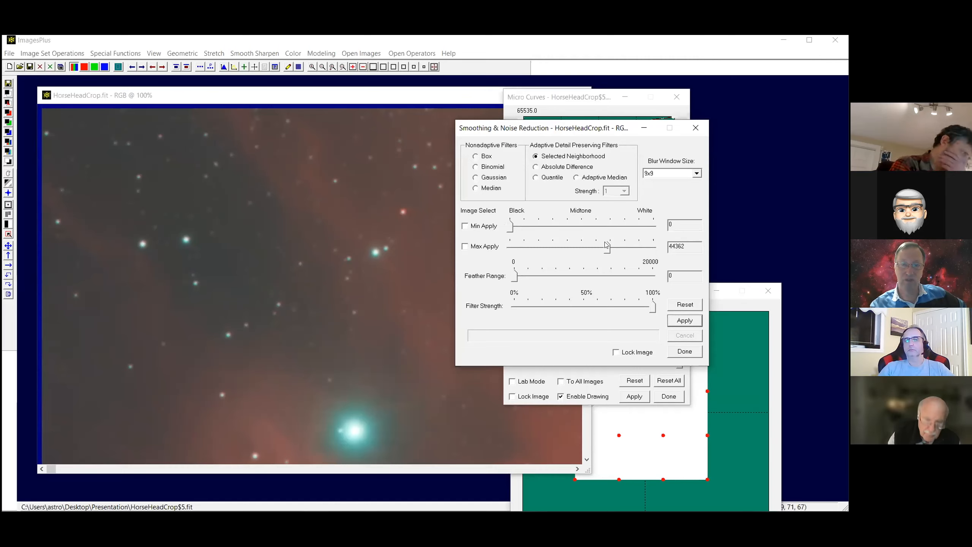
{"action": "left_click_drag", "start_coordinate": [604, 244], "coordinate": [565, 246]}
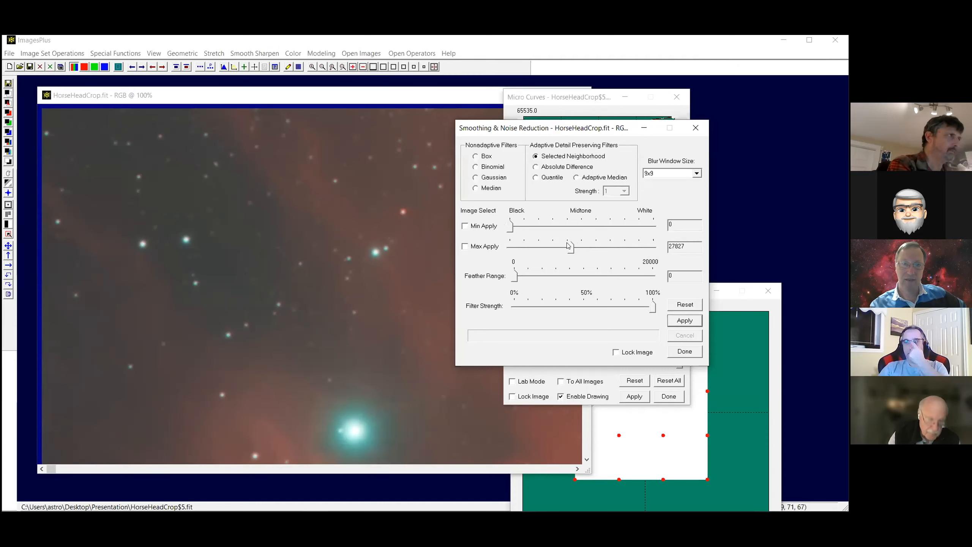
{"action": "left_click", "coordinate": [675, 320]}
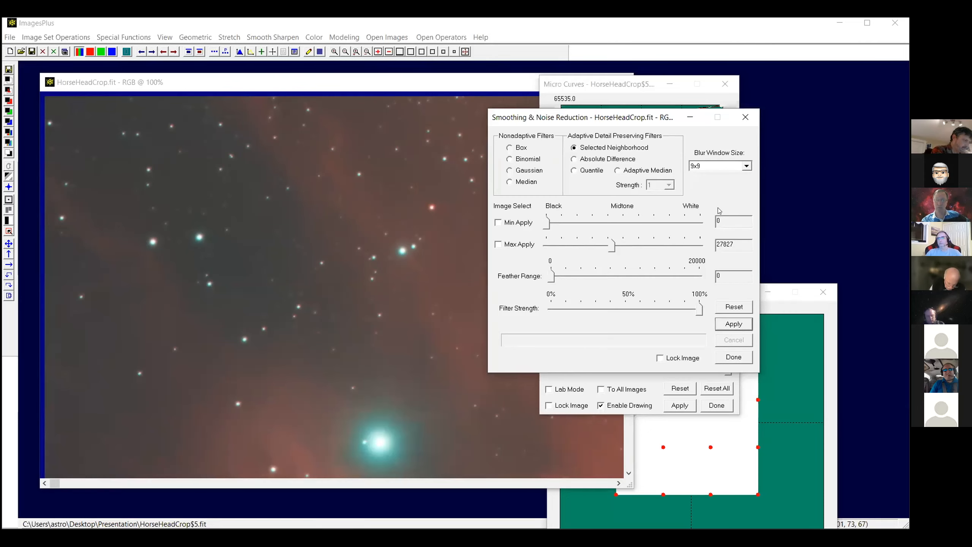
{"action": "left_click", "coordinate": [741, 121]}
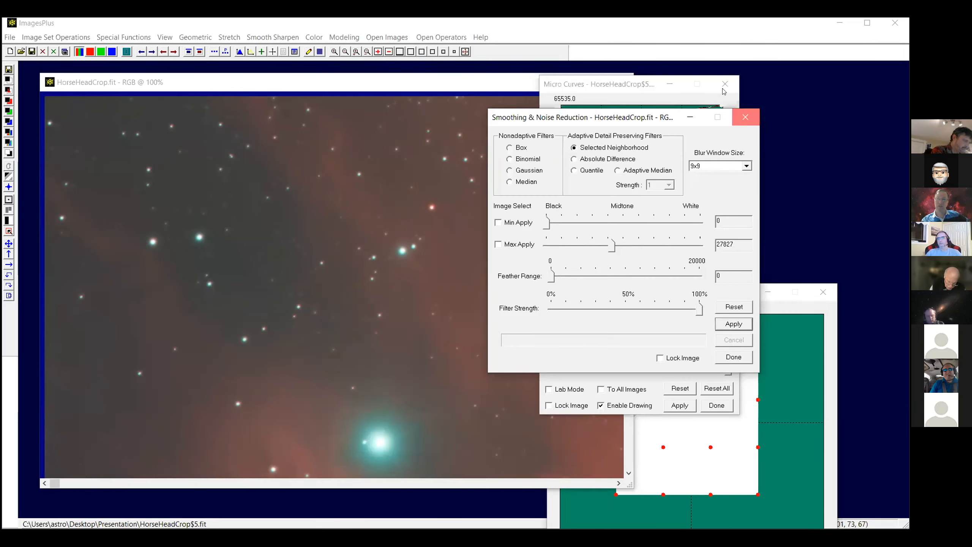
Delete the Smoothing operation from HorseHeadCrop's Process History.
{"action": "left_click", "coordinate": [282, 53]}
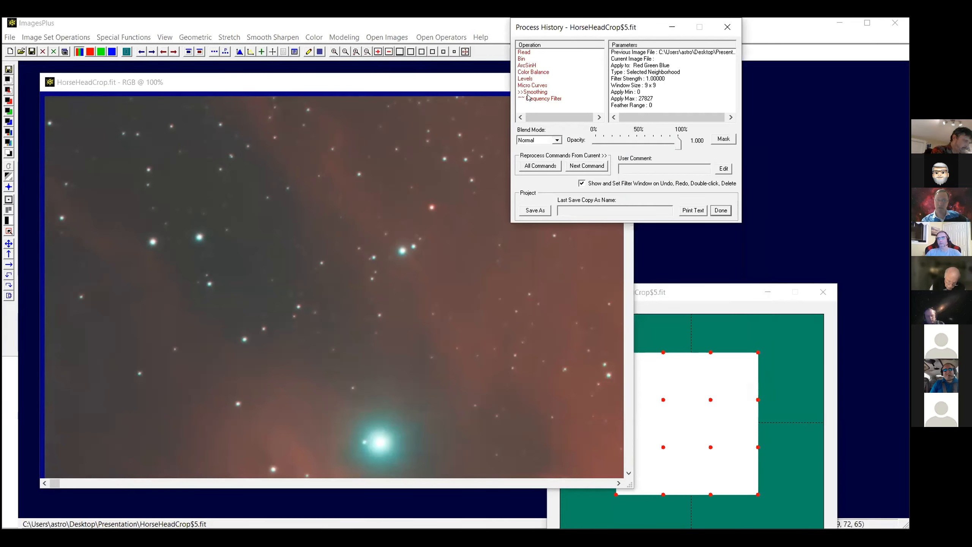
{"action": "left_click", "coordinate": [528, 93]}
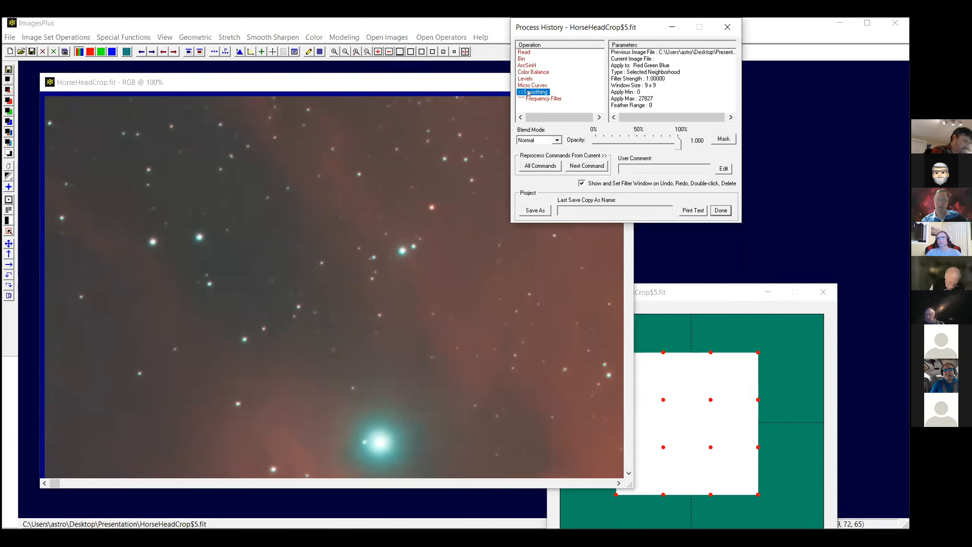
{"action": "right_click", "coordinate": [529, 93]}
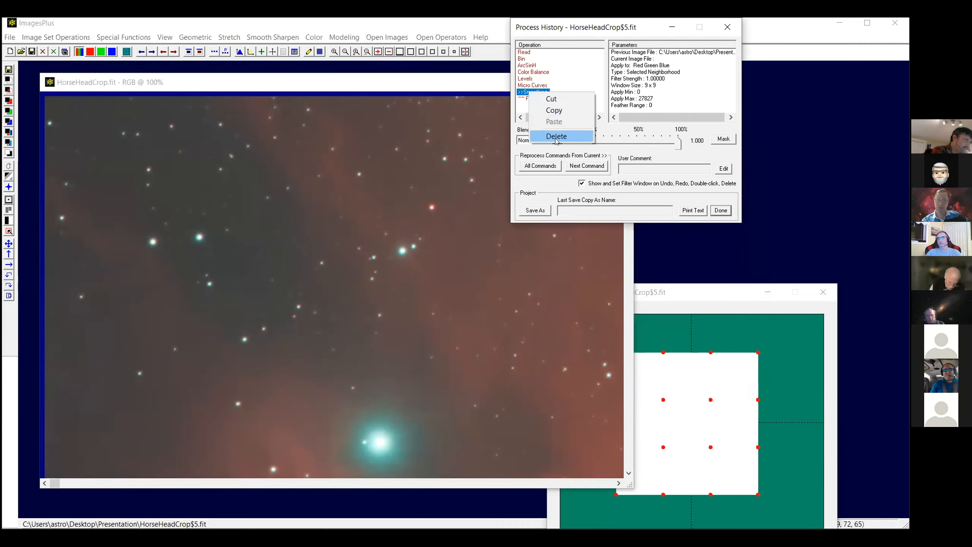
{"action": "left_click", "coordinate": [556, 137]}
{"action": "left_click", "coordinate": [596, 157]}
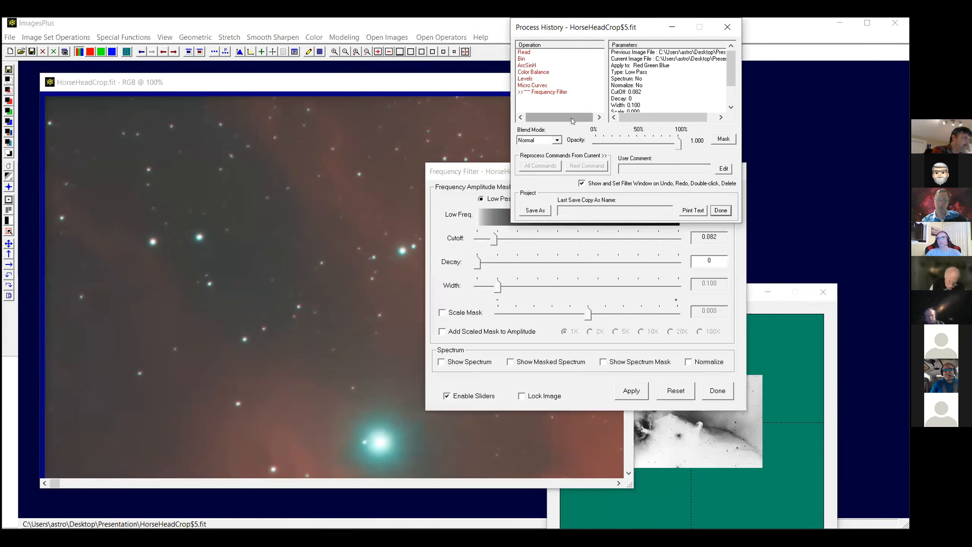
Examine the masked Low Pass result in HorseHeadCrop.fit from the bright star across to the Horsehead and the dark area below it.
{"action": "left_click", "coordinate": [537, 93]}
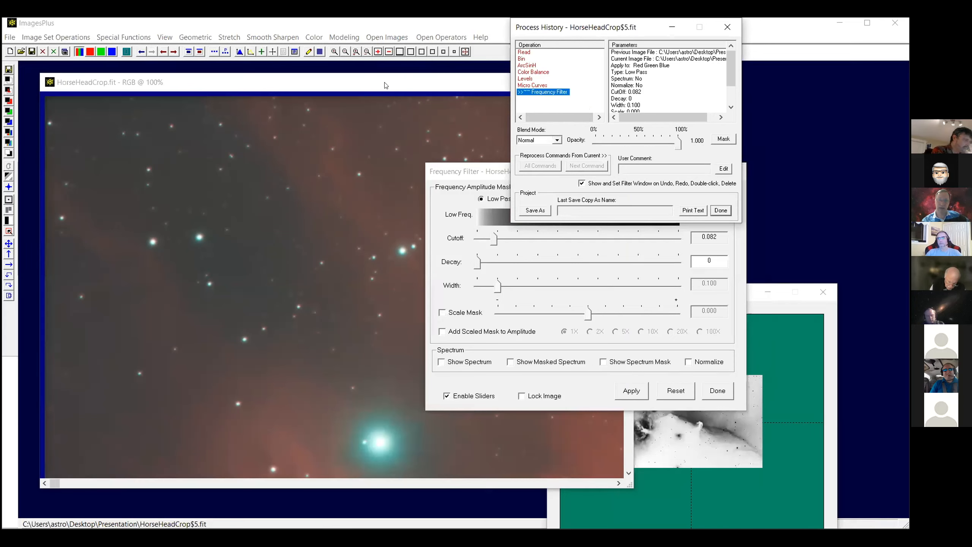
{"action": "left_click", "coordinate": [410, 171]}
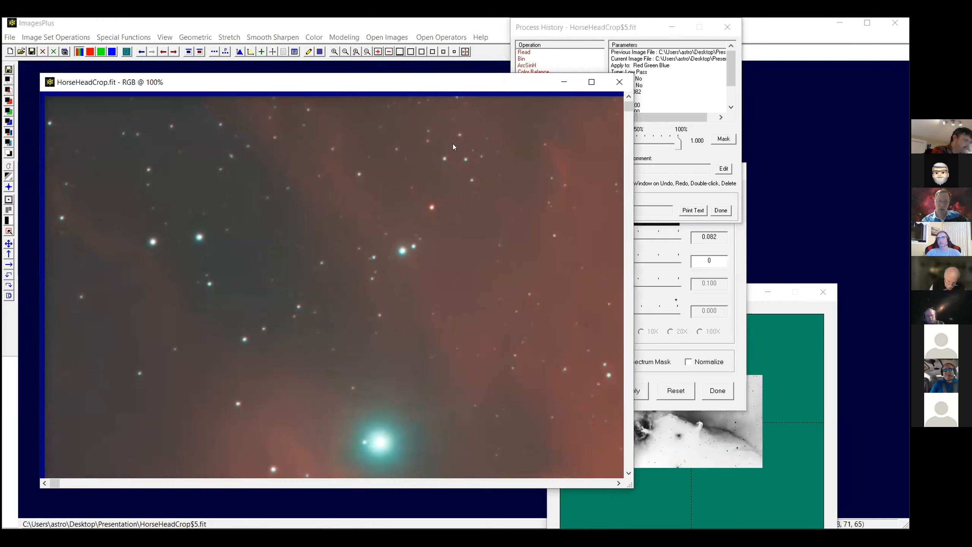
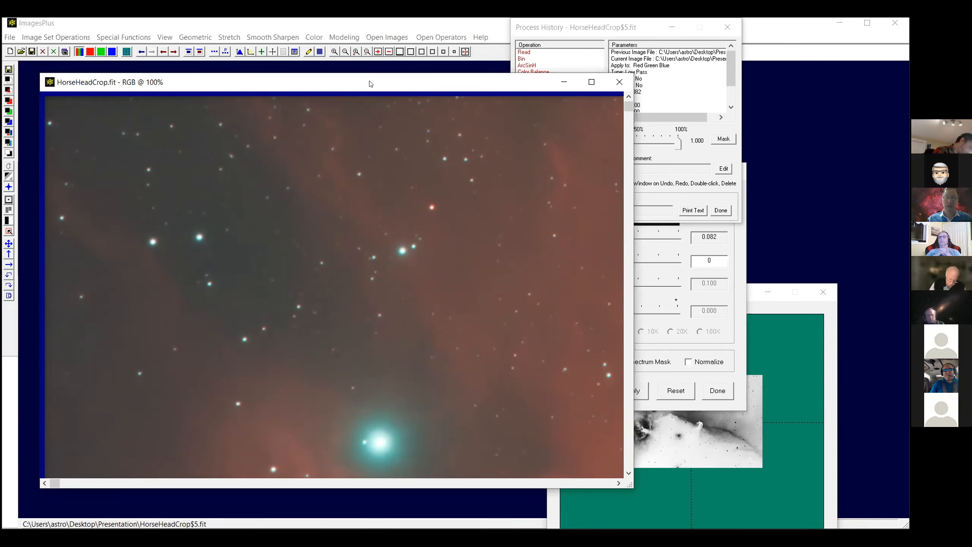
{"action": "left_click_drag", "start_coordinate": [360, 81], "coordinate": [346, 76]}
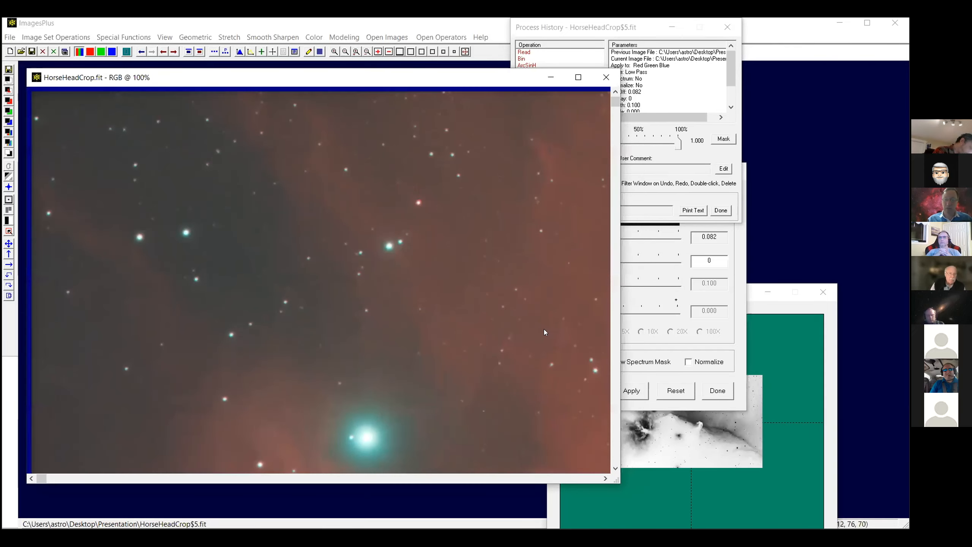
{"action": "left_click", "coordinate": [615, 467]}
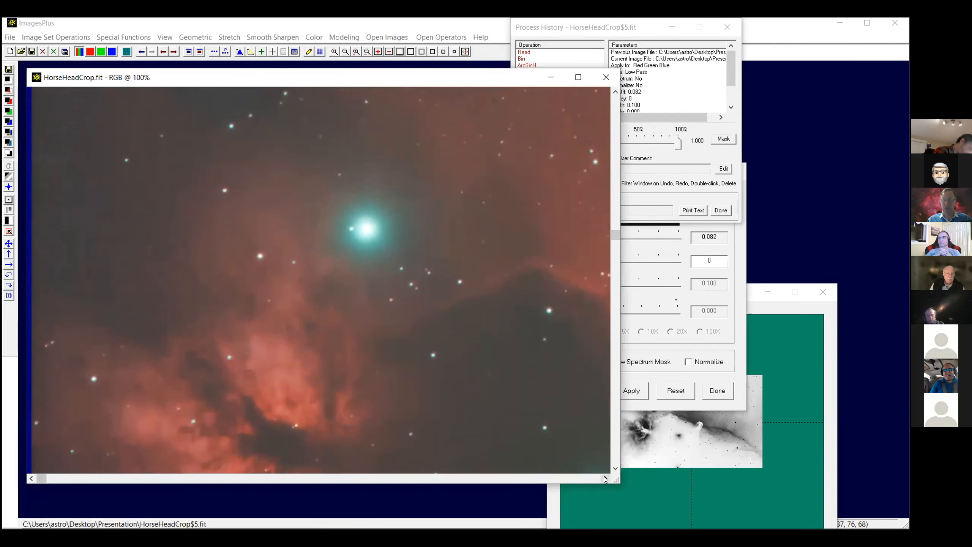
{"action": "left_click", "coordinate": [605, 477]}
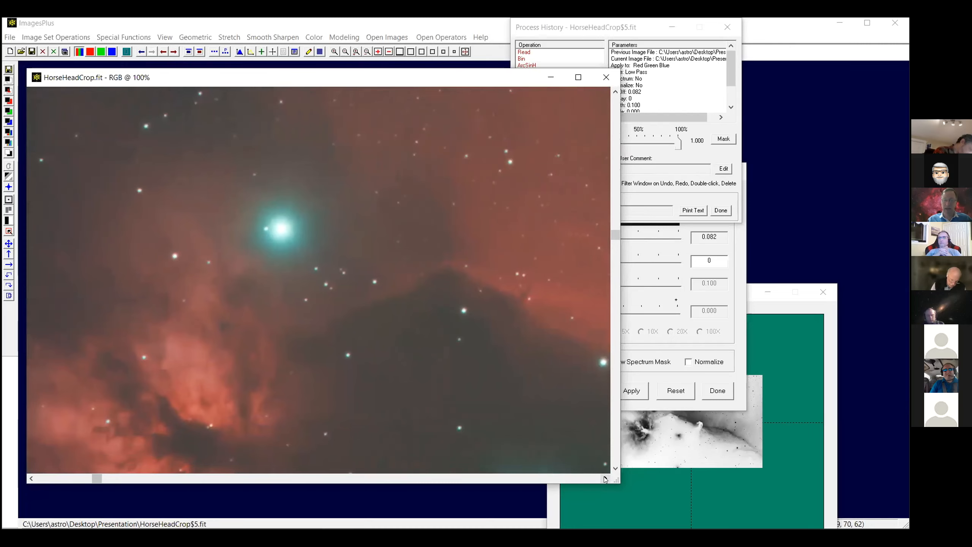
{"action": "left_click", "coordinate": [604, 477]}
{"action": "left_click", "coordinate": [605, 477]}
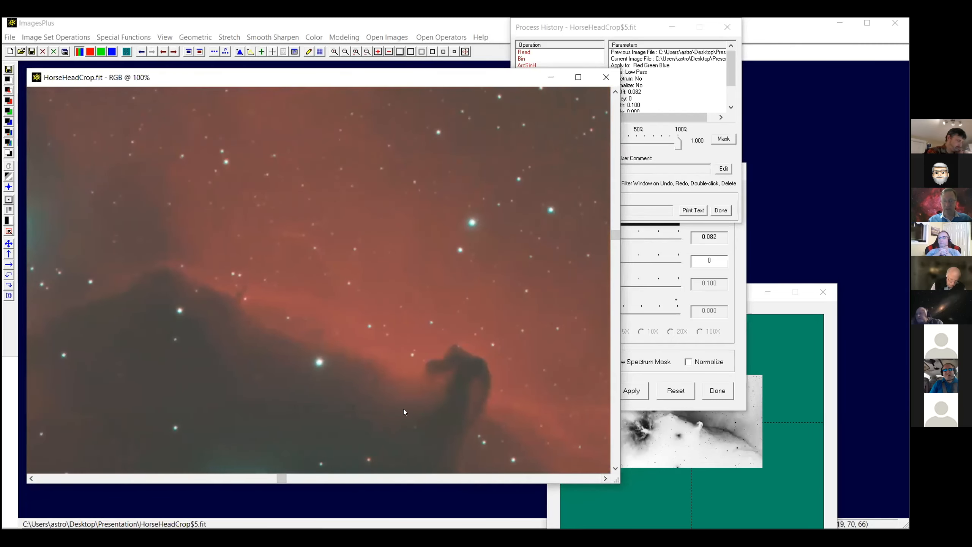
{"action": "left_click", "coordinate": [614, 468]}
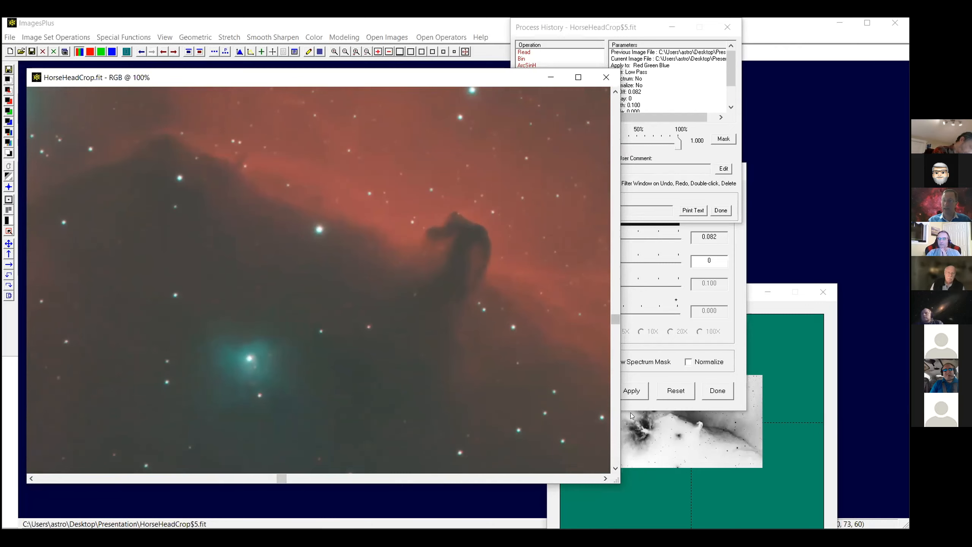
Display "mask nr.fit" as an image from the Mask Surface and choose Fill With Intensity Value as its local effect.
{"action": "left_click", "coordinate": [686, 439]}
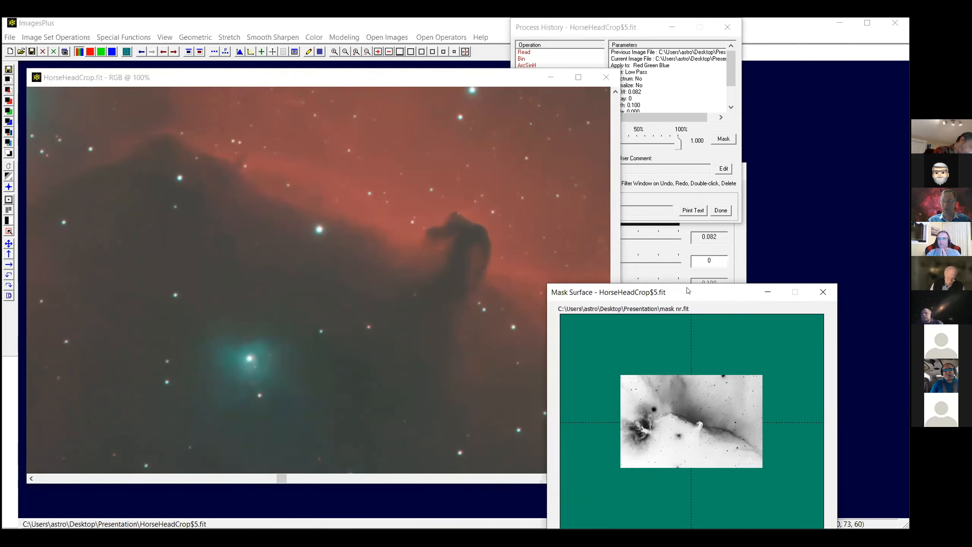
{"action": "left_click_drag", "start_coordinate": [687, 291], "coordinate": [645, 127]}
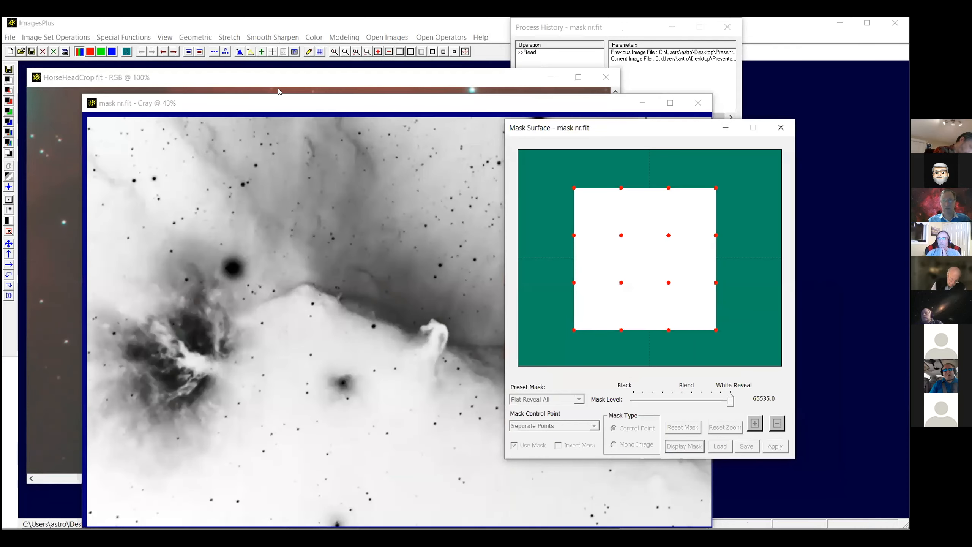
{"action": "left_click", "coordinate": [280, 37]}
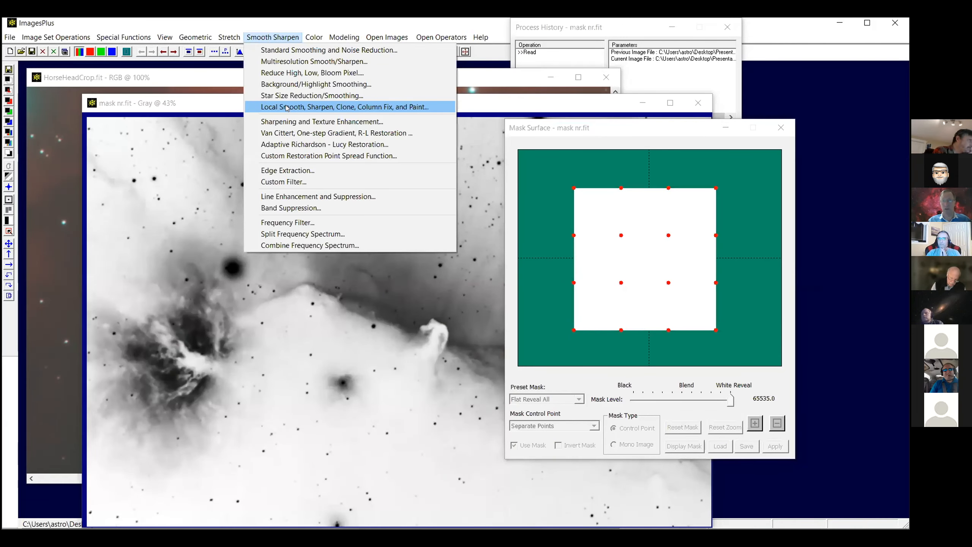
{"action": "left_click", "coordinate": [287, 107]}
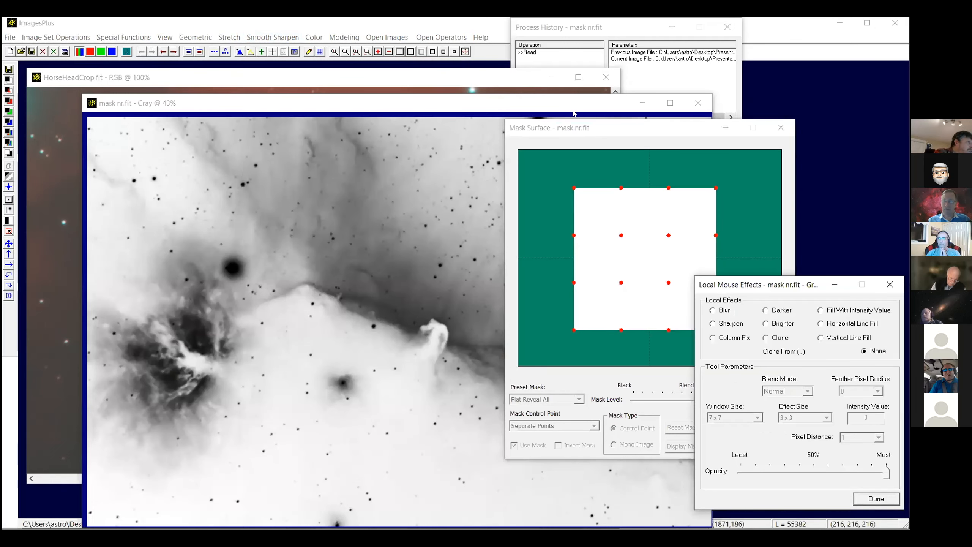
{"action": "left_click_drag", "start_coordinate": [726, 285], "coordinate": [555, 52]}
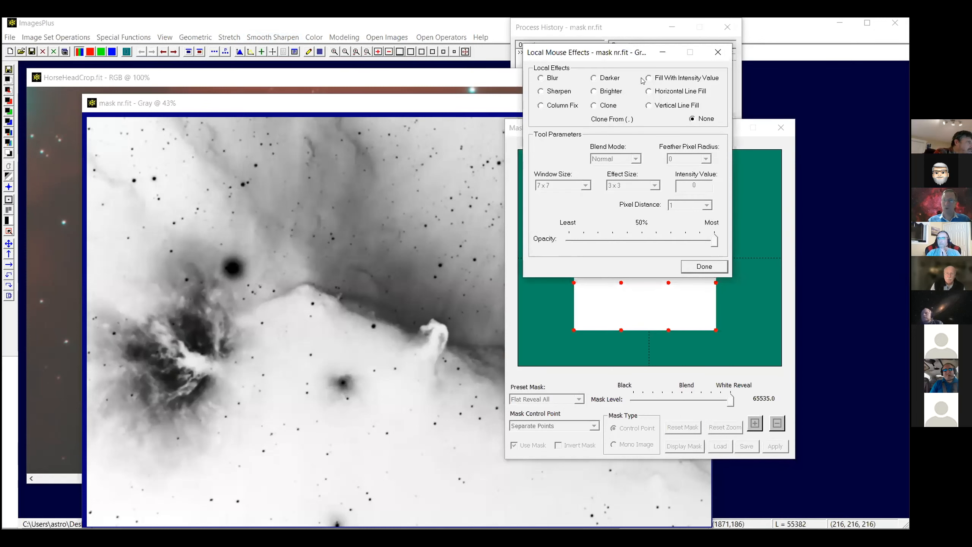
{"action": "left_click", "coordinate": [648, 78]}
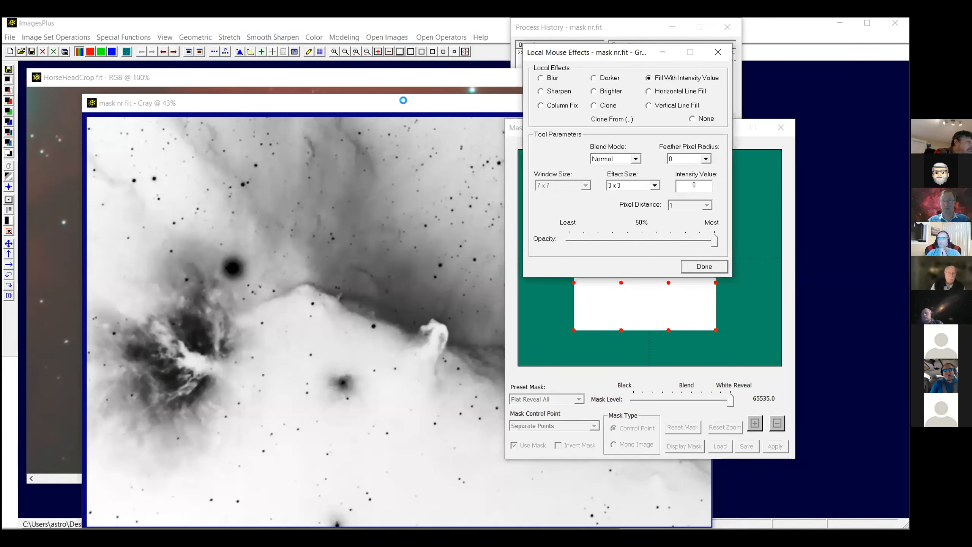
Paint a black outline along the Horsehead's upper edge in mask nr.fit, using Fill With Intensity Value 0 and a 15 x 15 effect size.
{"action": "left_click", "coordinate": [432, 49]}
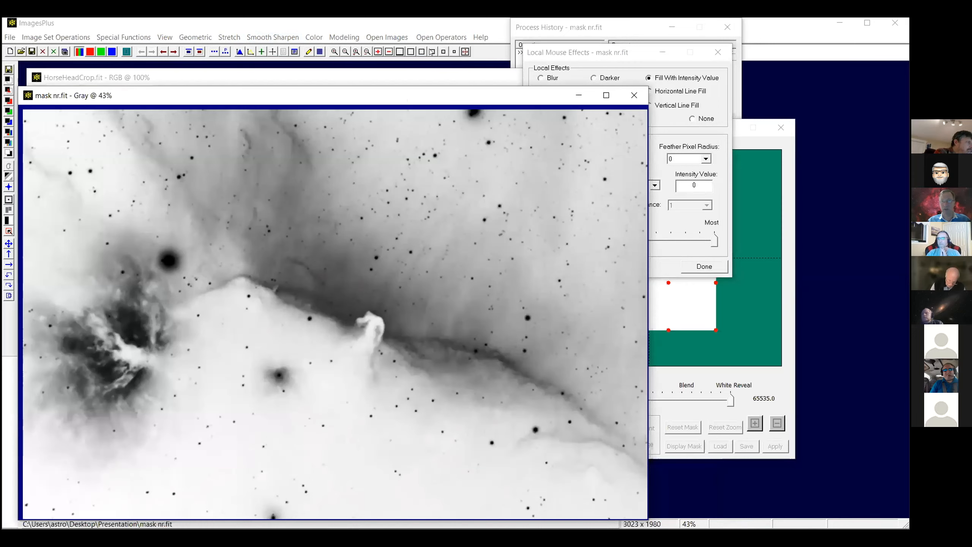
{"action": "double_click", "coordinate": [383, 98]}
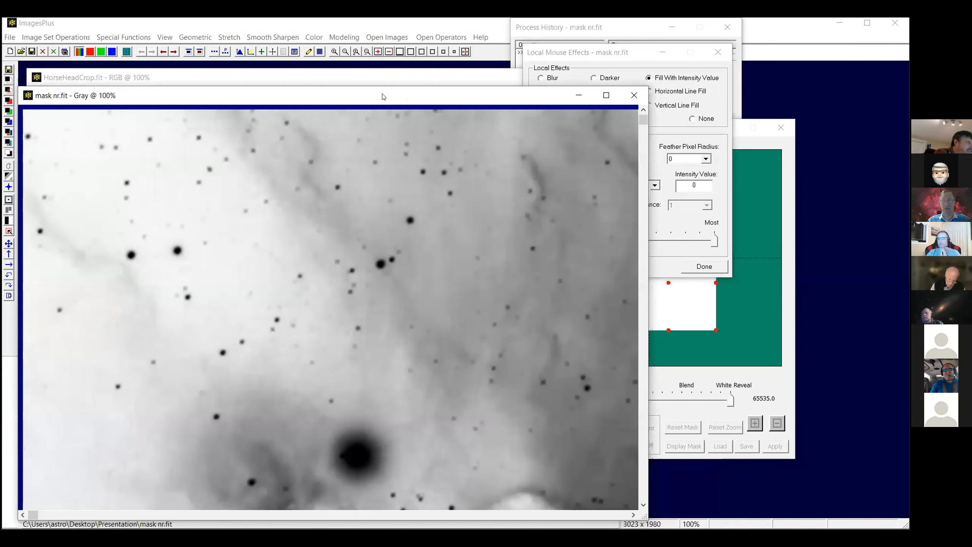
{"action": "left_click_drag", "start_coordinate": [383, 95], "coordinate": [369, 42]}
{"action": "left_click", "coordinate": [556, 463]}
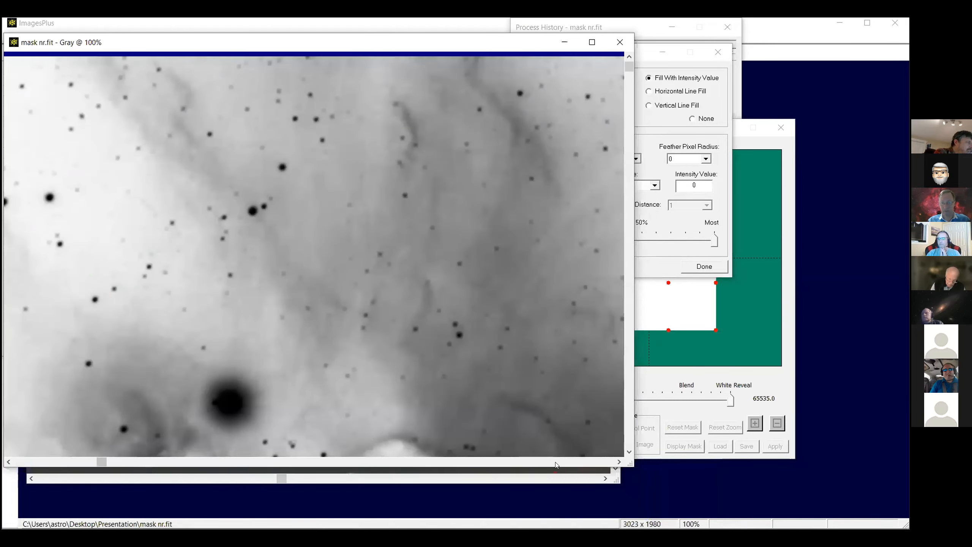
{"action": "left_click", "coordinate": [555, 463]}
{"action": "left_click", "coordinate": [556, 462]}
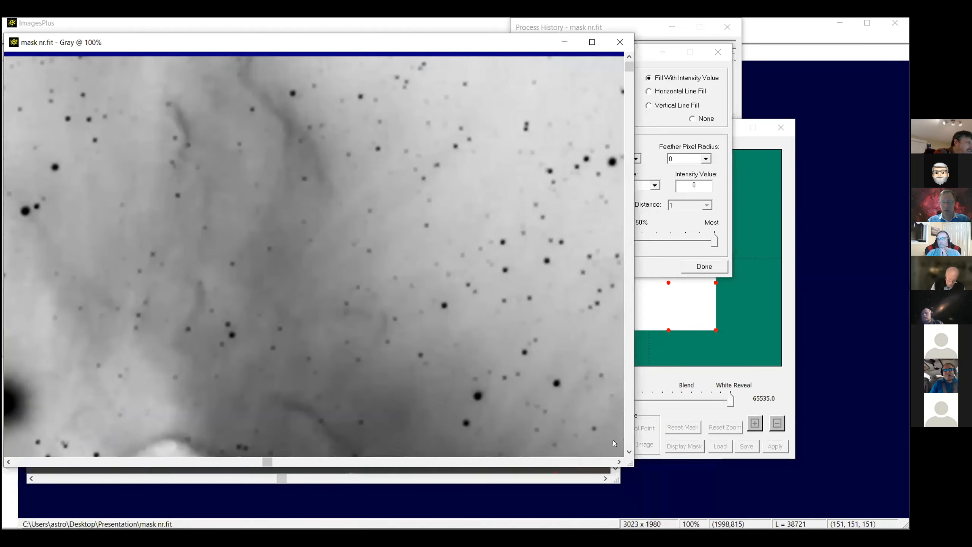
{"action": "left_click", "coordinate": [629, 443]}
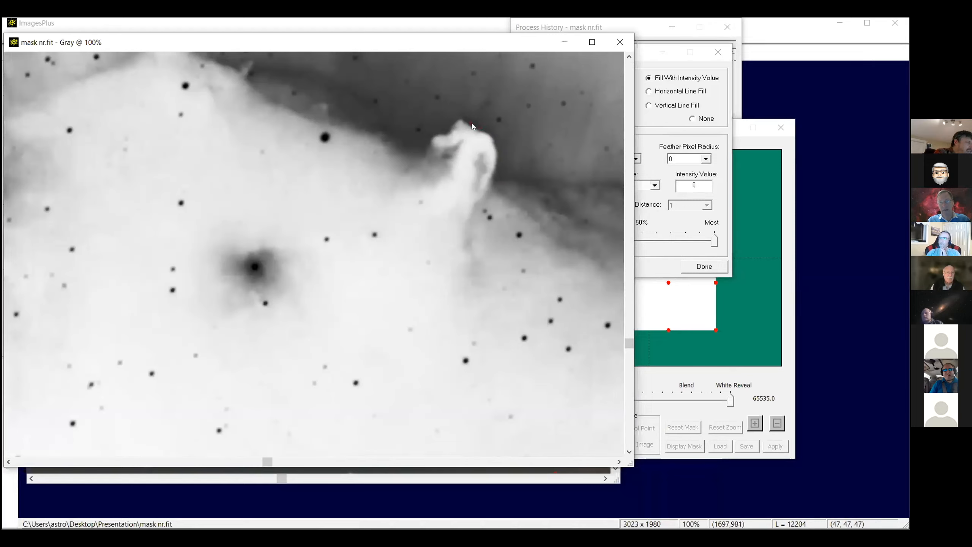
{"action": "left_click", "coordinate": [481, 114]}
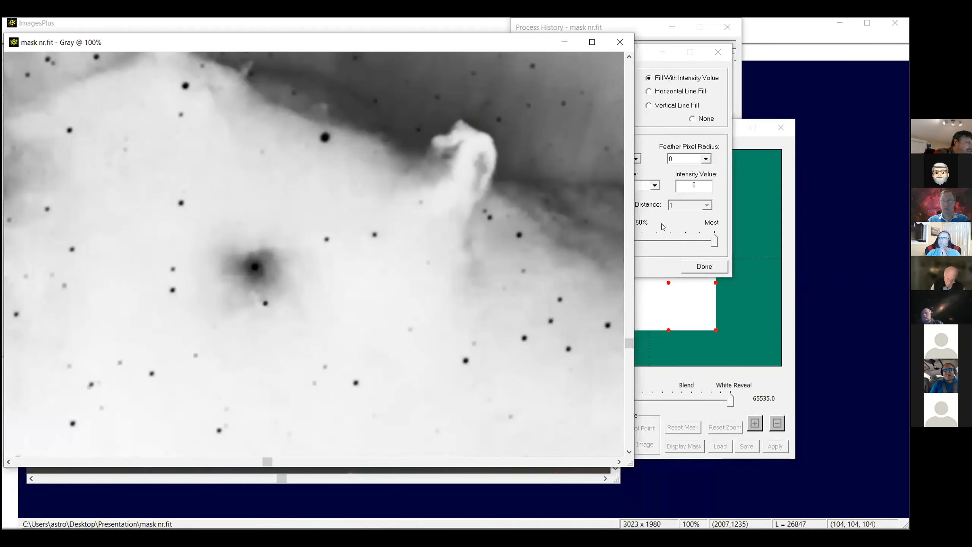
{"action": "left_click", "coordinate": [655, 185]}
{"action": "left_click", "coordinate": [626, 241]}
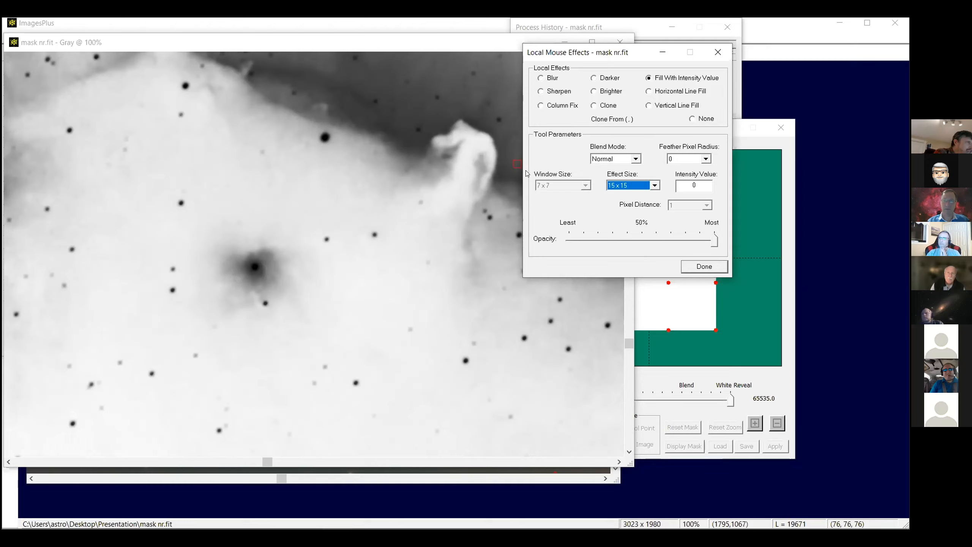
{"action": "left_click", "coordinate": [492, 172]}
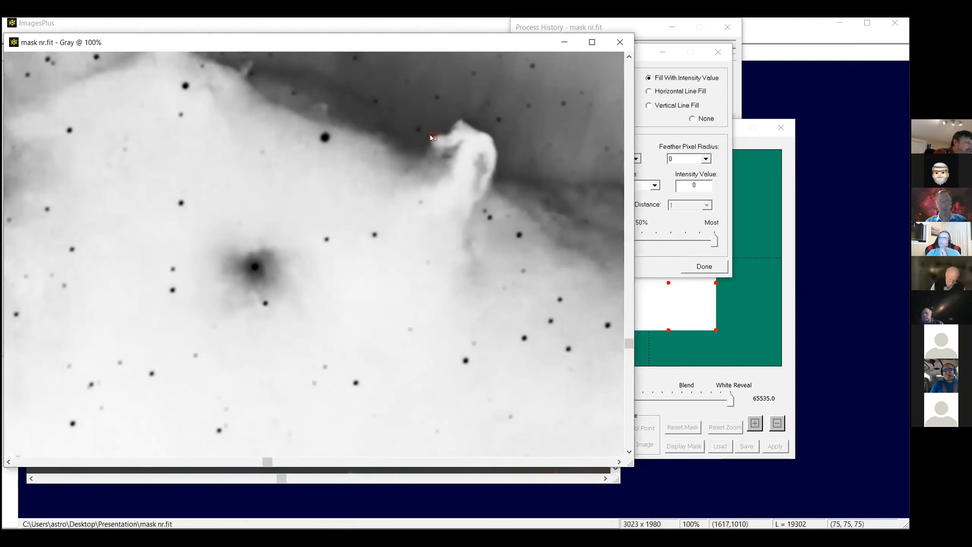
{"action": "left_click_drag", "start_coordinate": [427, 139], "coordinate": [428, 140]}
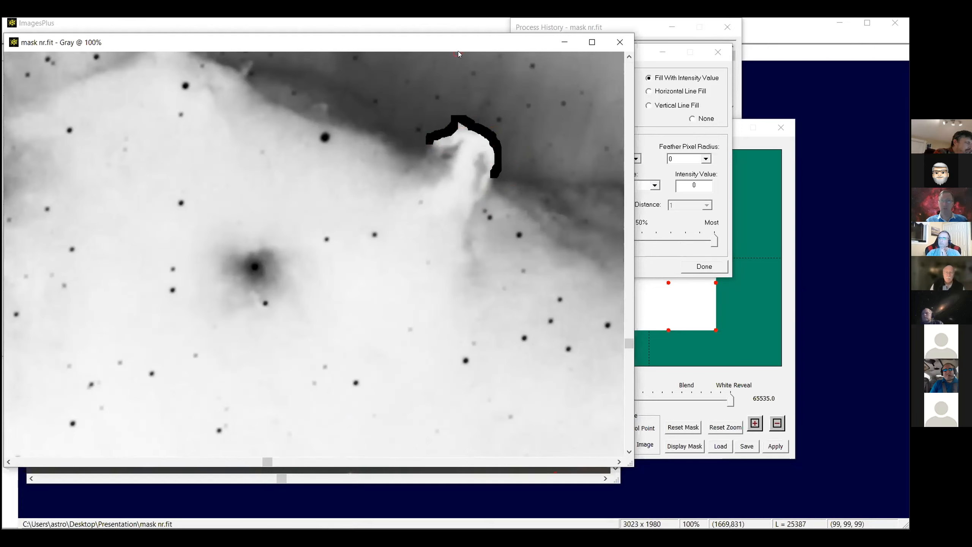
Save the retouched mask nr.fit and close its image window.
{"action": "left_click_drag", "start_coordinate": [383, 42], "coordinate": [407, 91]}
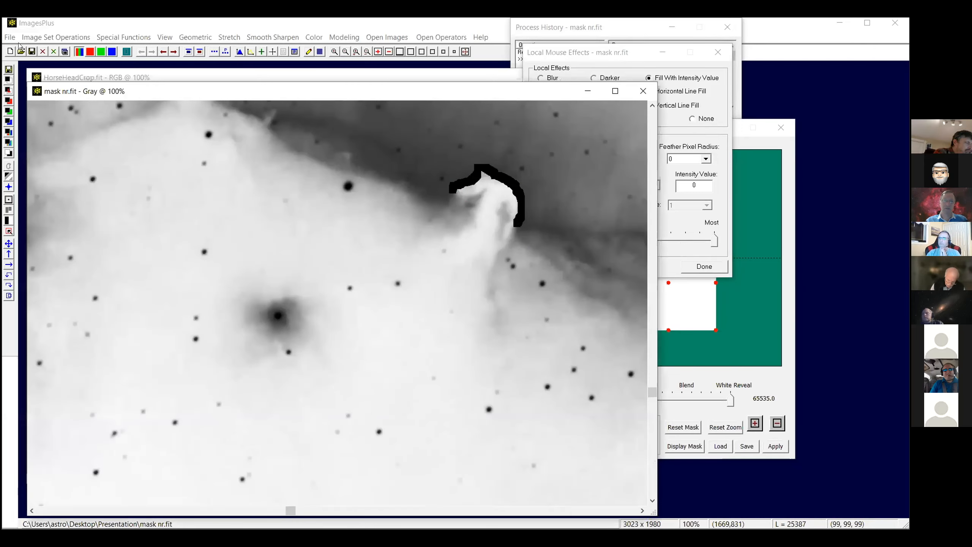
{"action": "left_click", "coordinate": [33, 52]}
{"action": "left_click", "coordinate": [486, 305]}
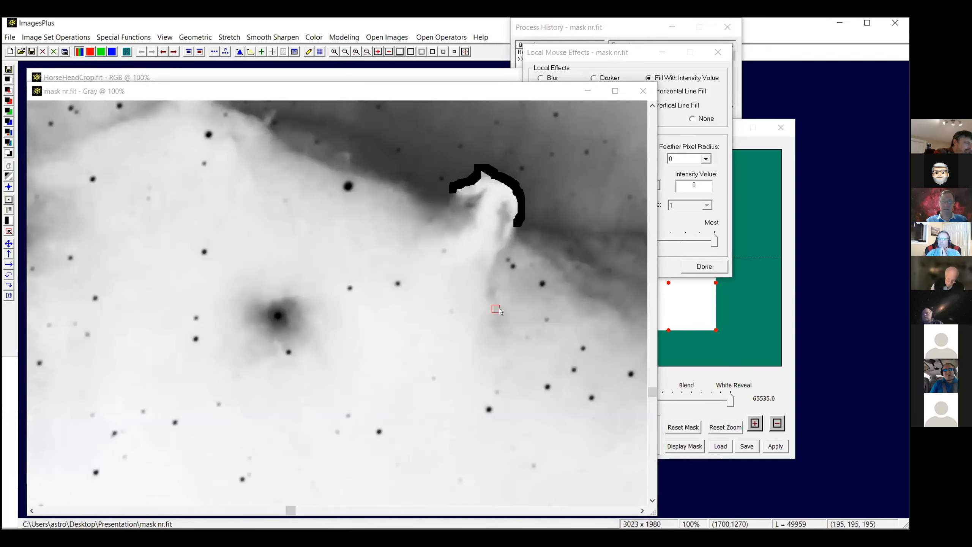
{"action": "left_click", "coordinate": [642, 92]}
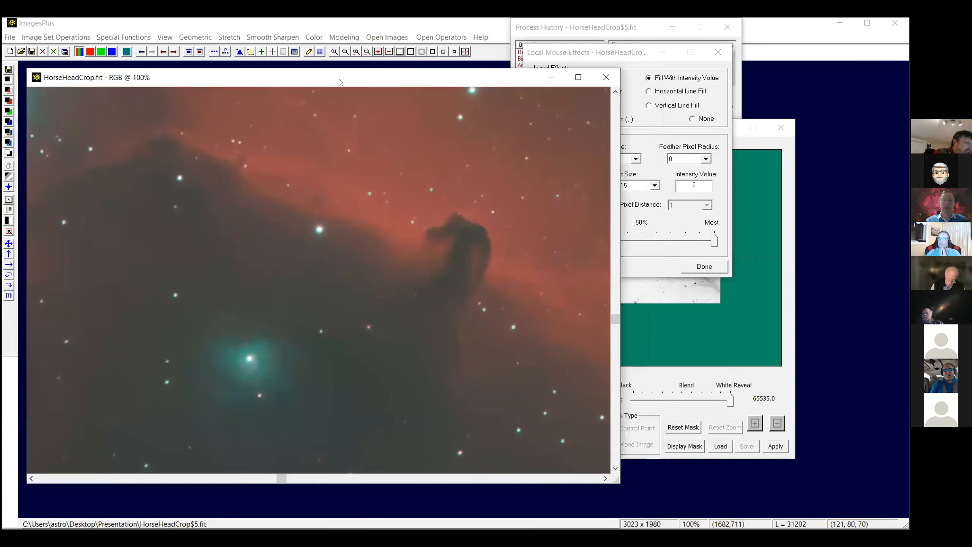
Apply the retouched mask to the Low Pass result in HorseHeadCrop.fit and inspect the Horsehead's edge up close.
{"action": "left_click", "coordinate": [673, 333]}
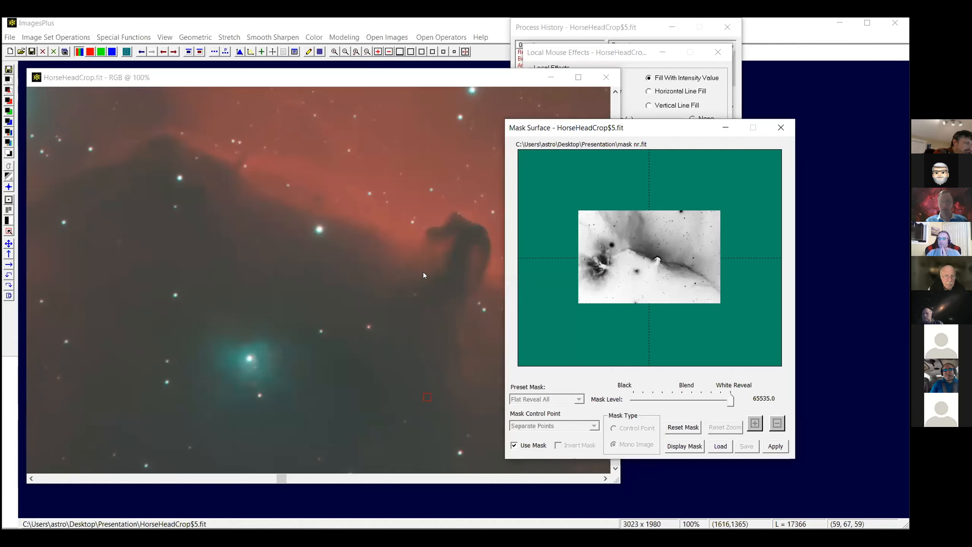
{"action": "left_click", "coordinate": [603, 479]}
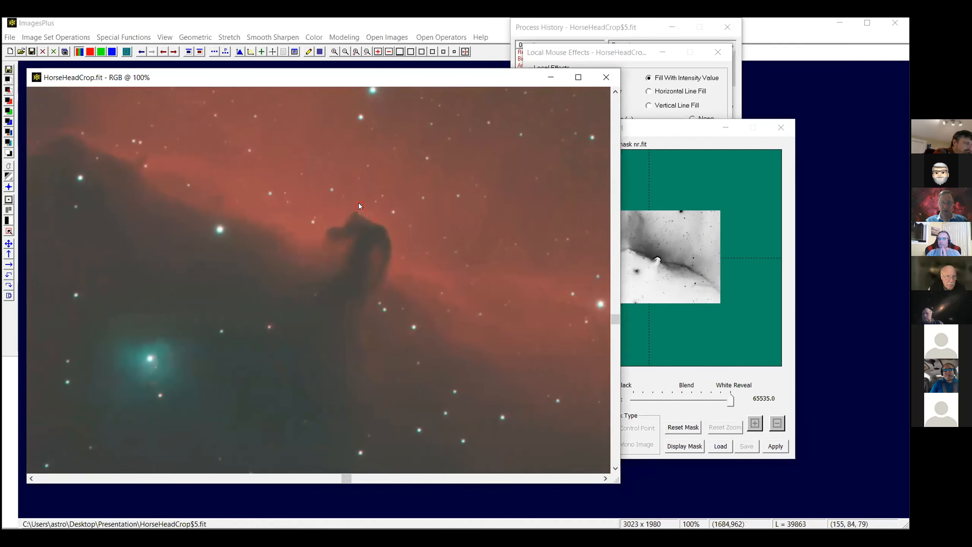
{"action": "left_click", "coordinate": [771, 448]}
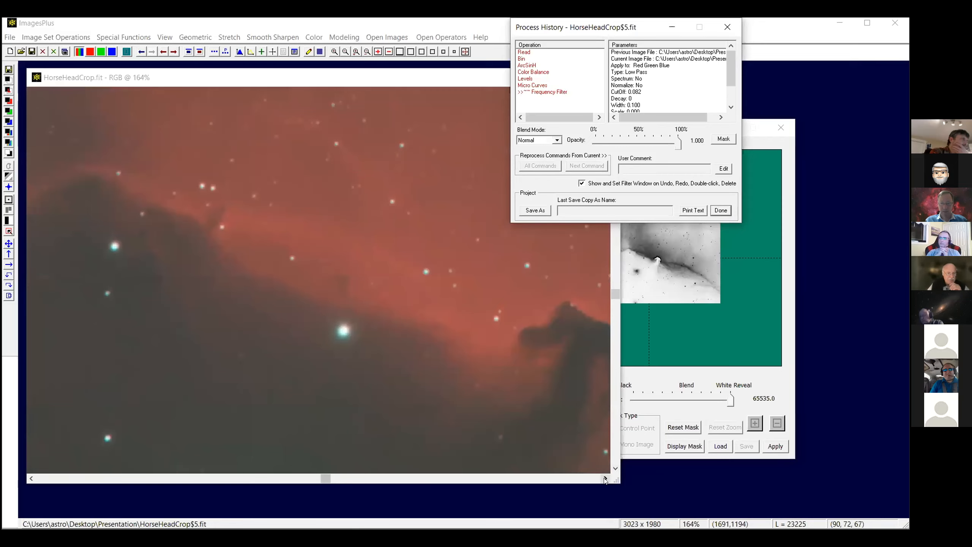
{"action": "left_click", "coordinate": [604, 478]}
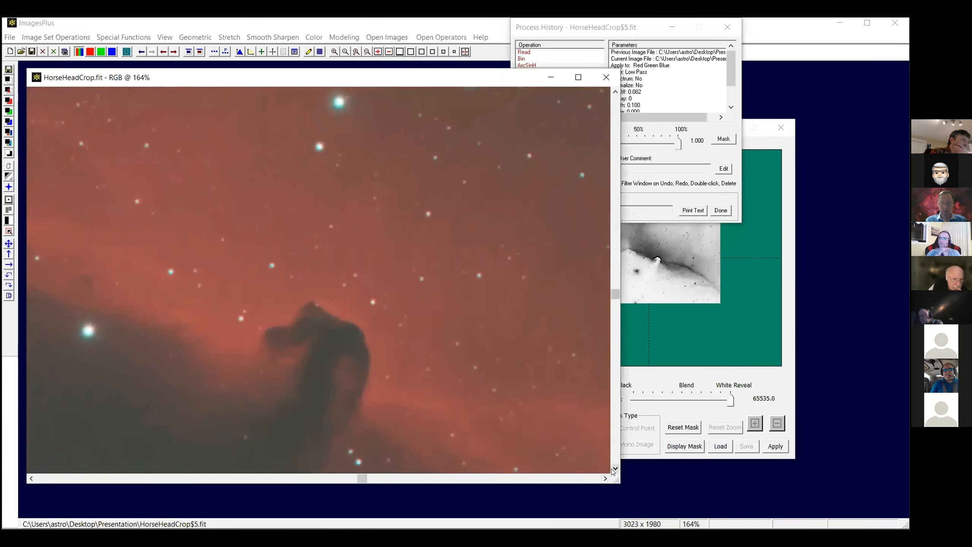
{"action": "left_click", "coordinate": [614, 468]}
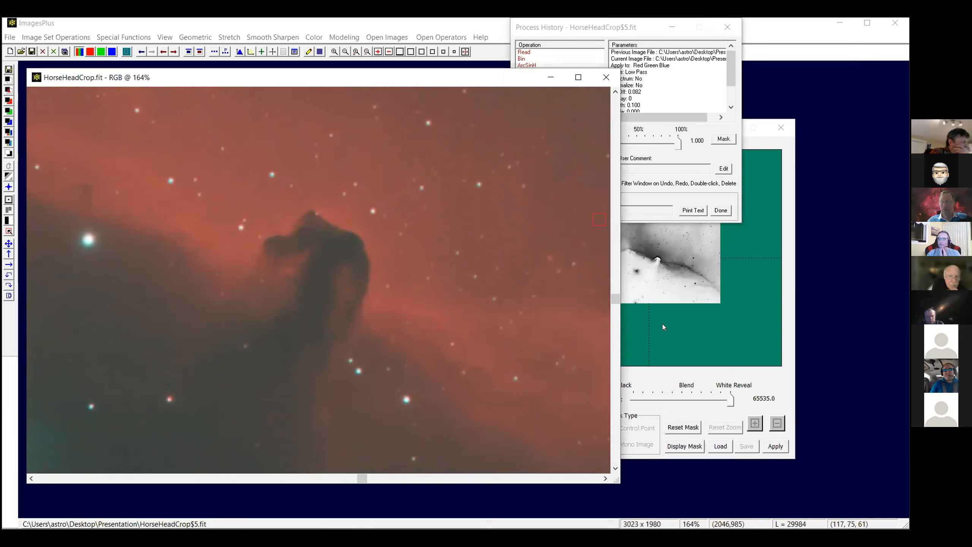
Display mask nr.fit as an image again and reopen Local Mouse Effects, choosing a 3 x 3 effect size.
{"action": "left_click", "coordinate": [668, 273]}
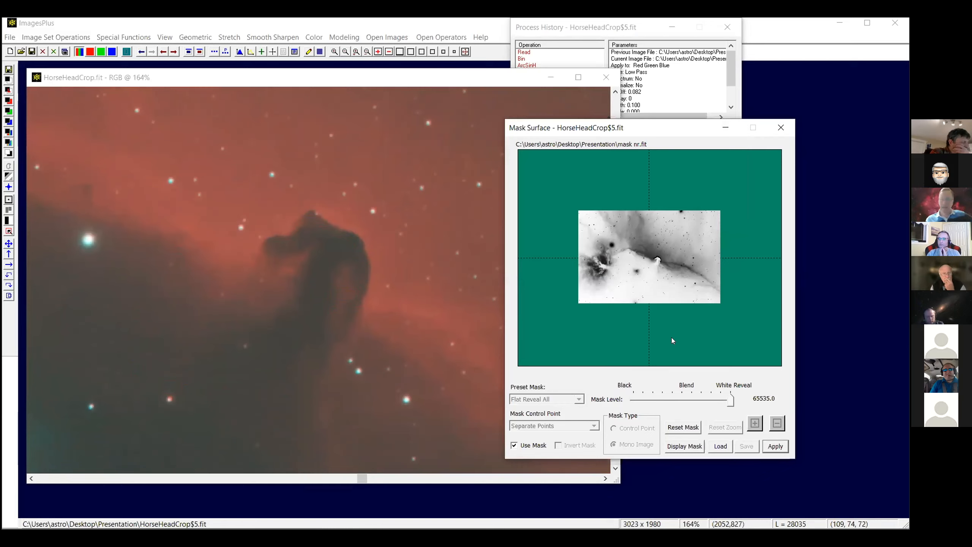
{"action": "left_click", "coordinate": [689, 448]}
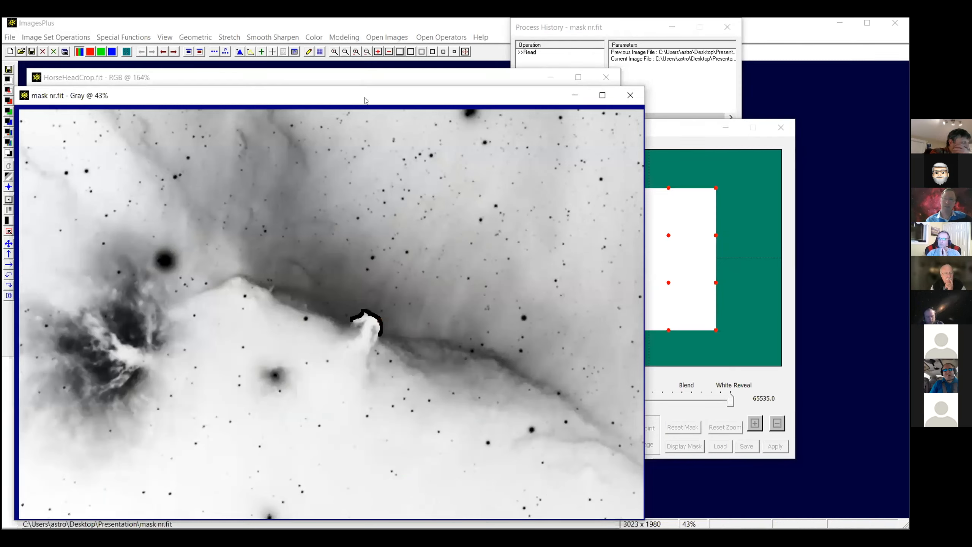
{"action": "left_click", "coordinate": [294, 80]}
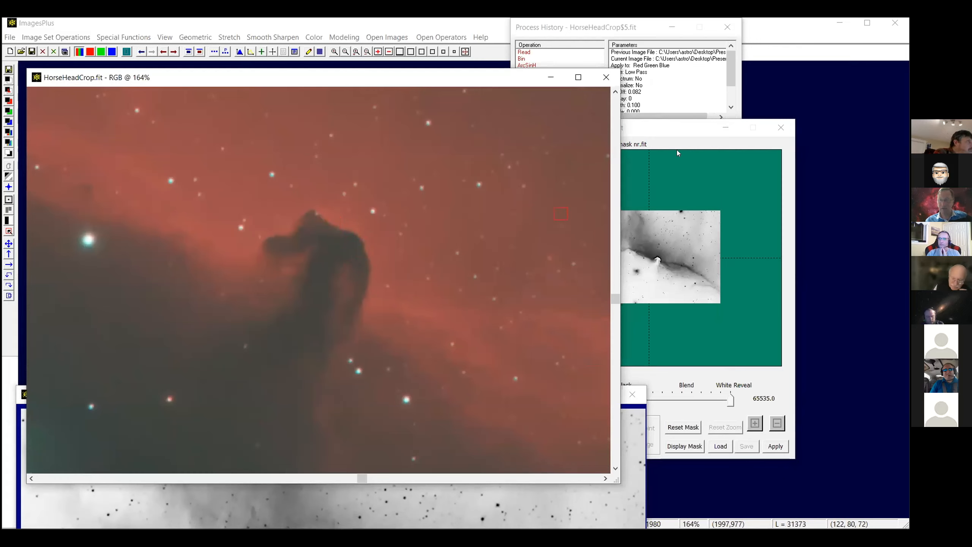
{"action": "left_click", "coordinate": [430, 38]}
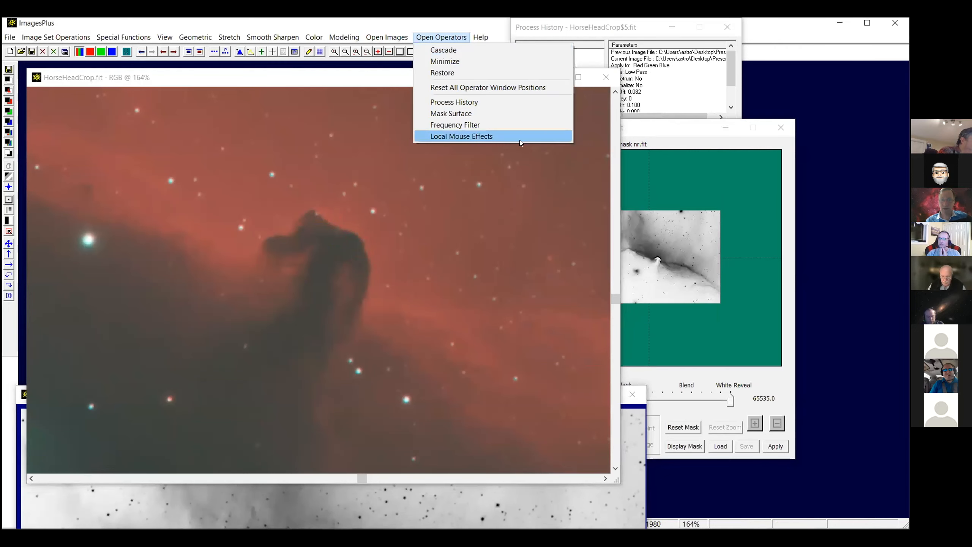
{"action": "key", "text": "Return"}
{"action": "left_click", "coordinate": [654, 185]}
{"action": "left_click_drag", "start_coordinate": [655, 207], "coordinate": [655, 198]}
{"action": "left_click", "coordinate": [624, 203]}
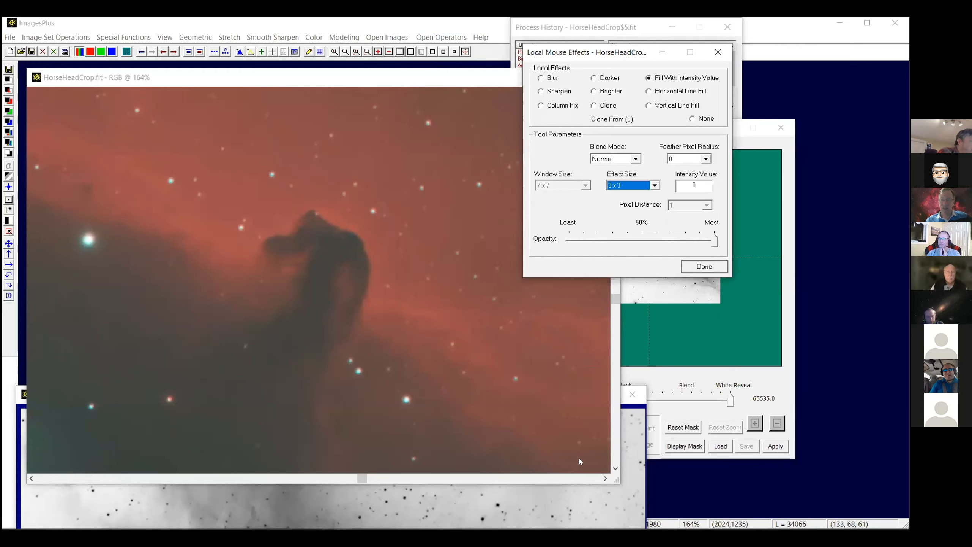
Set the local effect for mask nr.fit to Blur with a 21 x 21 window size and a 17 x 17 effect size.
{"action": "left_click", "coordinate": [633, 416]}
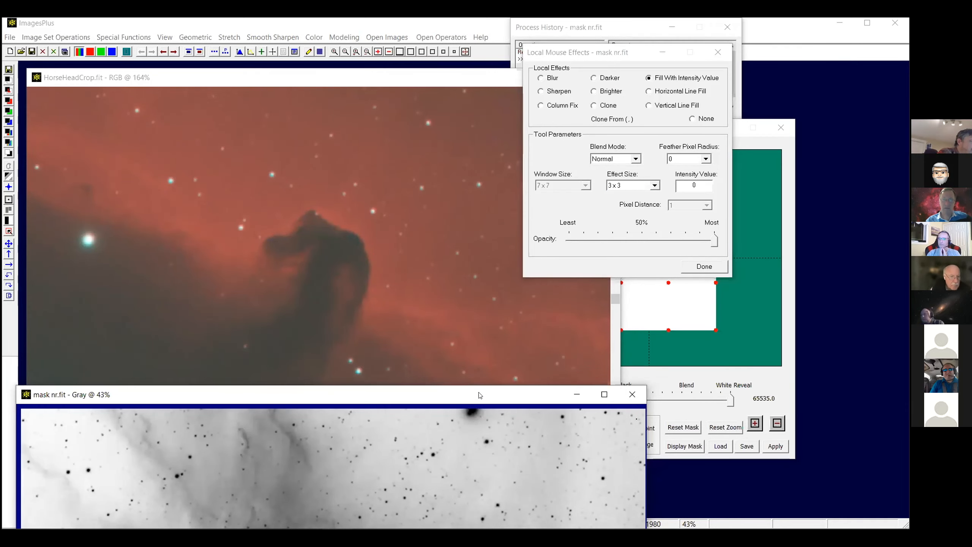
{"action": "left_click_drag", "start_coordinate": [480, 395], "coordinate": [474, 80]}
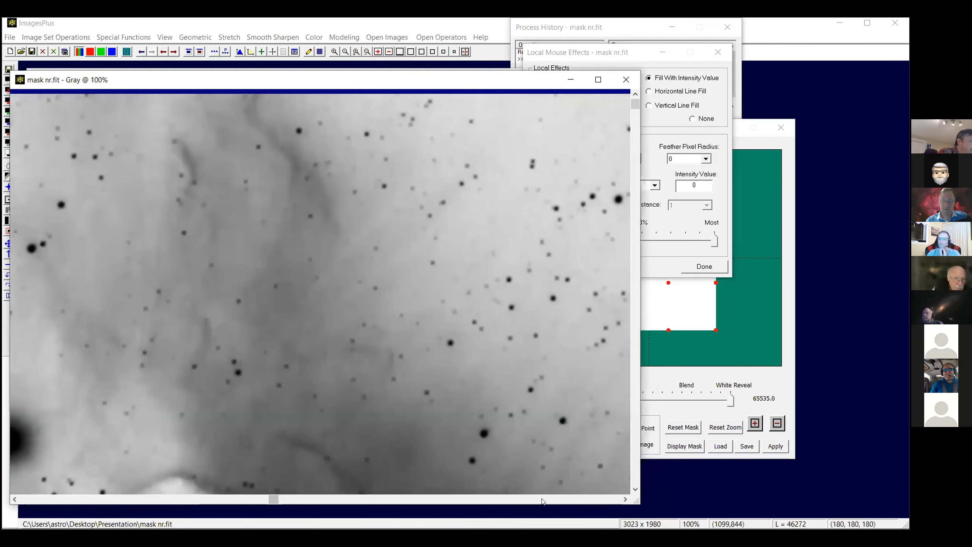
{"action": "left_click", "coordinate": [541, 499]}
{"action": "left_click", "coordinate": [634, 481]}
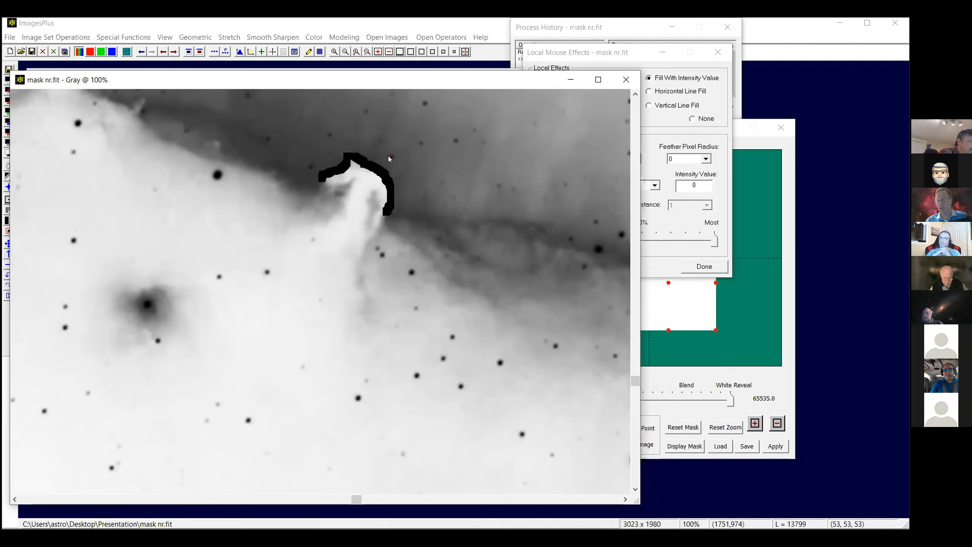
{"action": "left_click", "coordinate": [677, 229]}
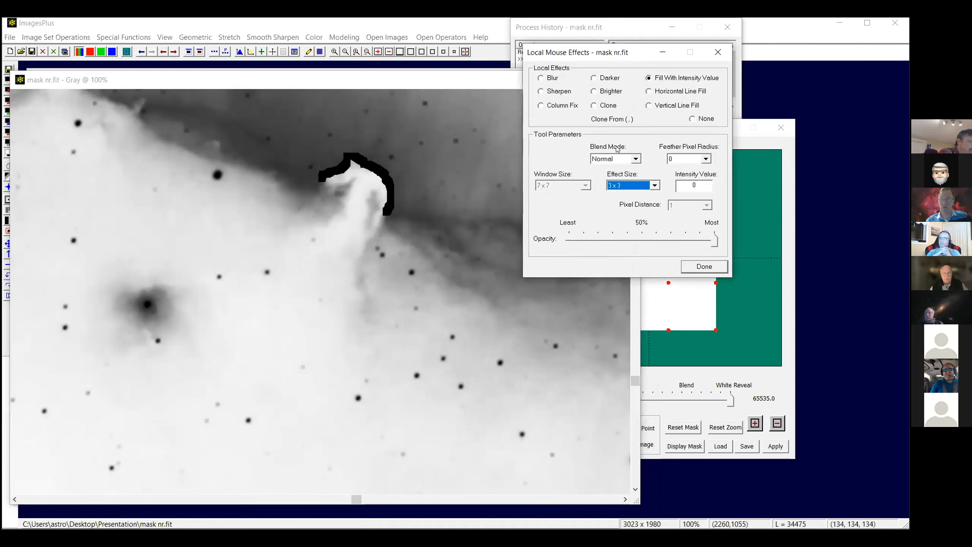
{"action": "left_click", "coordinate": [543, 78]}
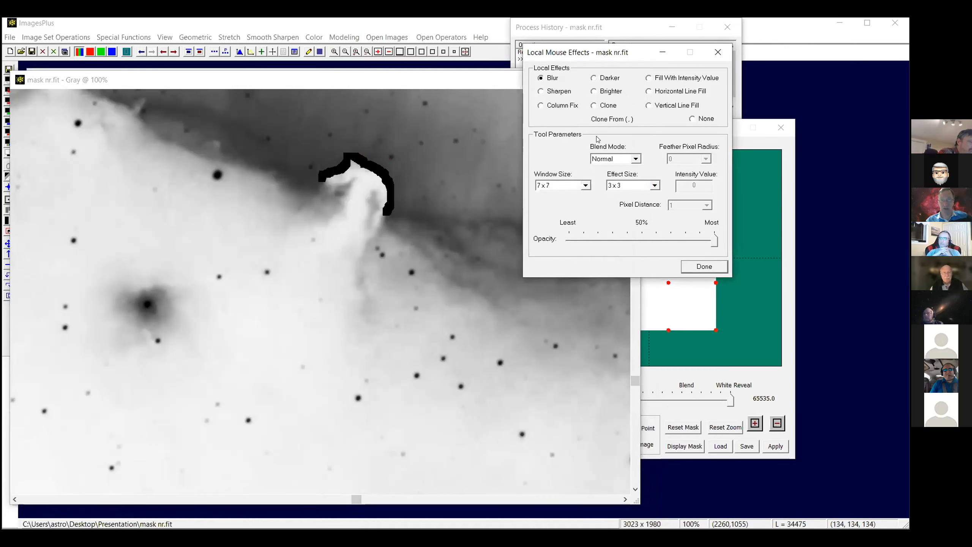
{"action": "left_click", "coordinate": [573, 183]}
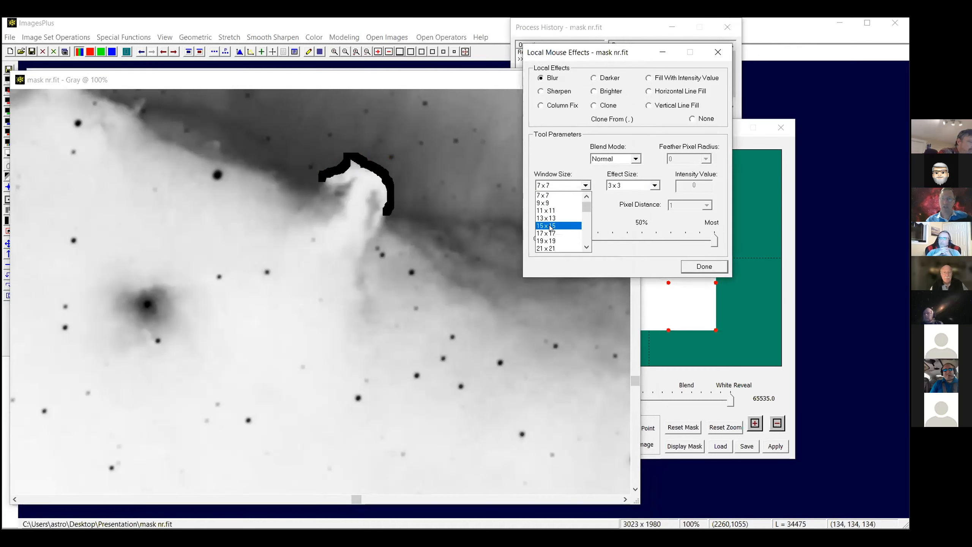
{"action": "left_click", "coordinate": [550, 248]}
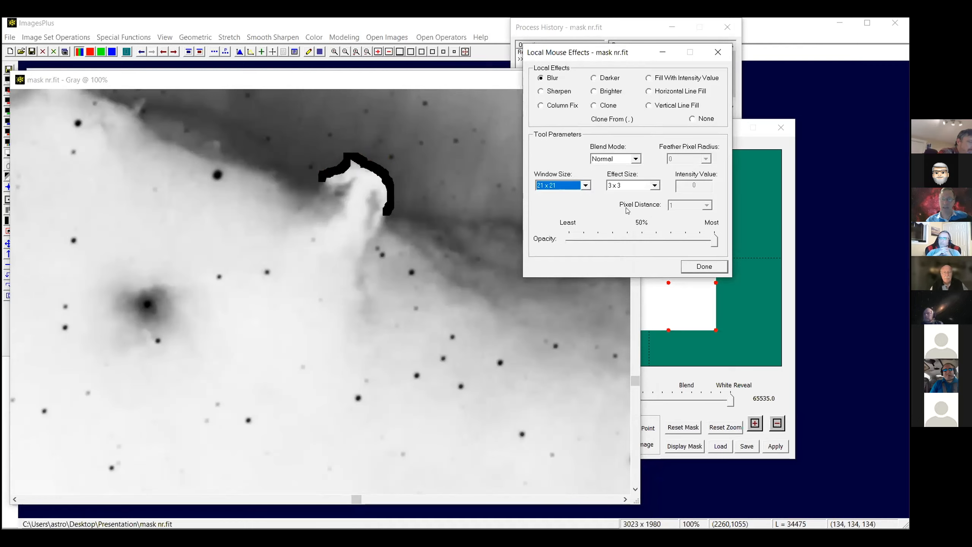
{"action": "left_click", "coordinate": [631, 186]}
{"action": "left_click", "coordinate": [627, 248]}
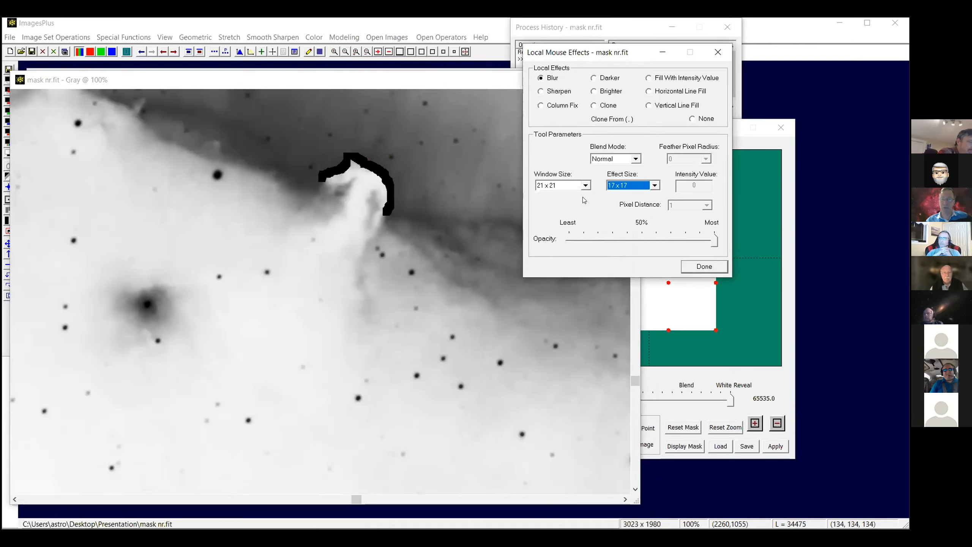
Blur both sides of the black outline around the Horsehead and save mask nr.fit.
{"action": "left_click", "coordinate": [355, 149]}
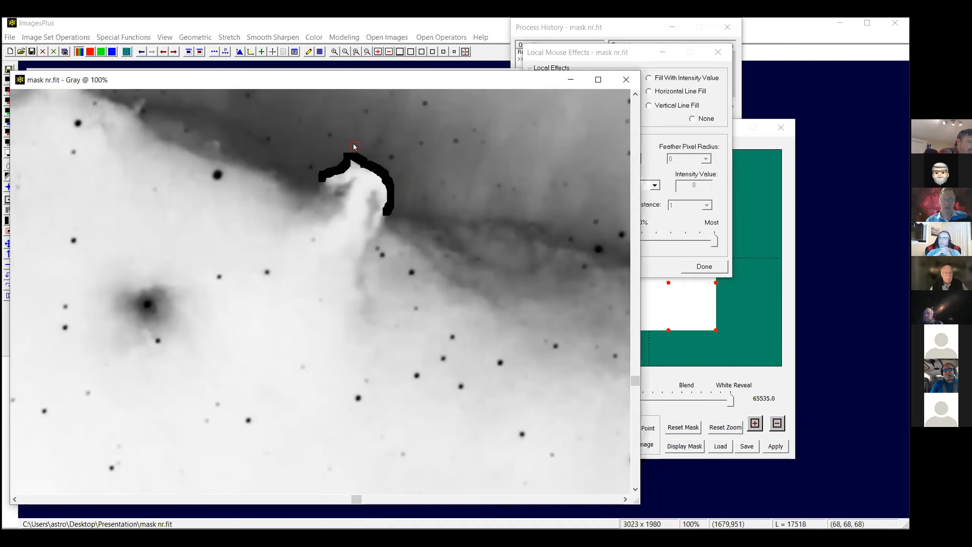
{"action": "left_click_drag", "start_coordinate": [323, 163], "coordinate": [313, 171]}
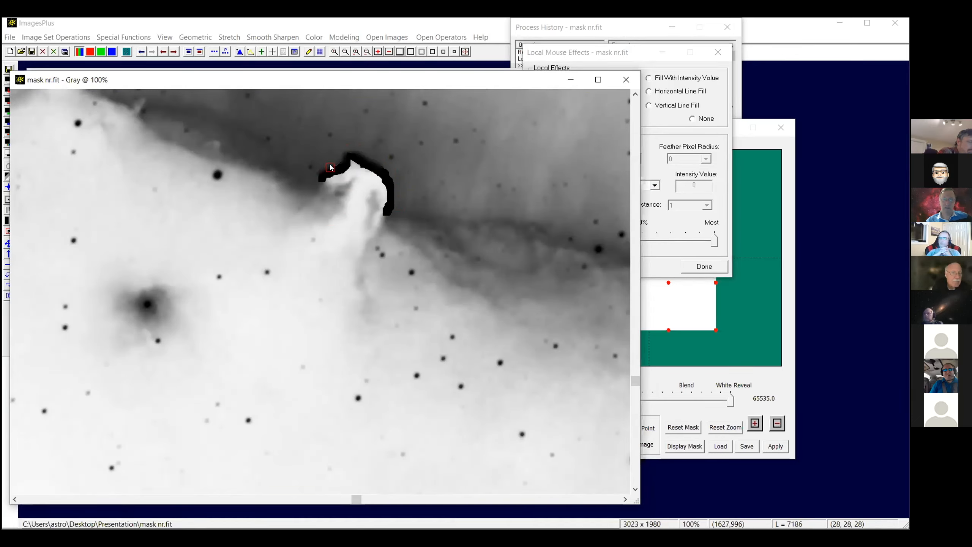
{"action": "left_click", "coordinate": [384, 210]}
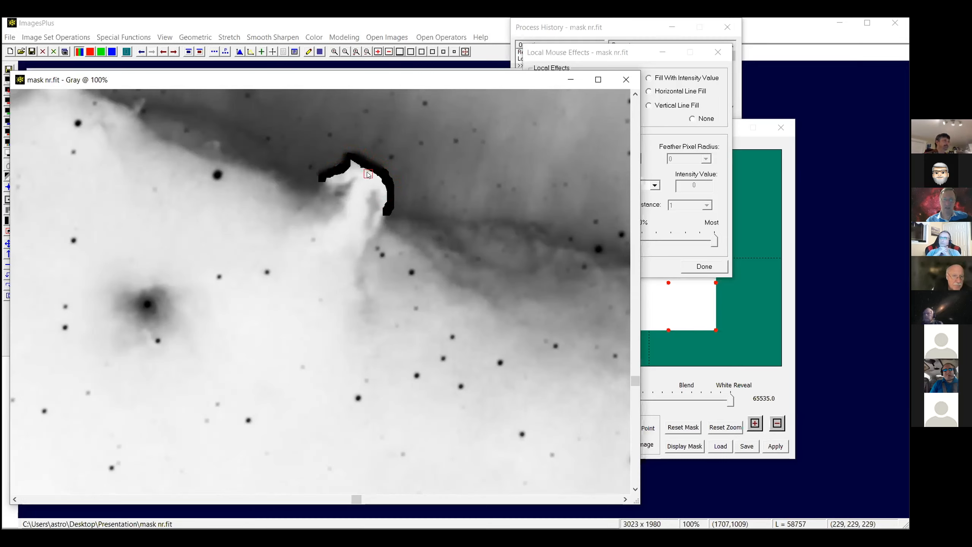
{"action": "left_click_drag", "start_coordinate": [347, 163], "coordinate": [320, 182]}
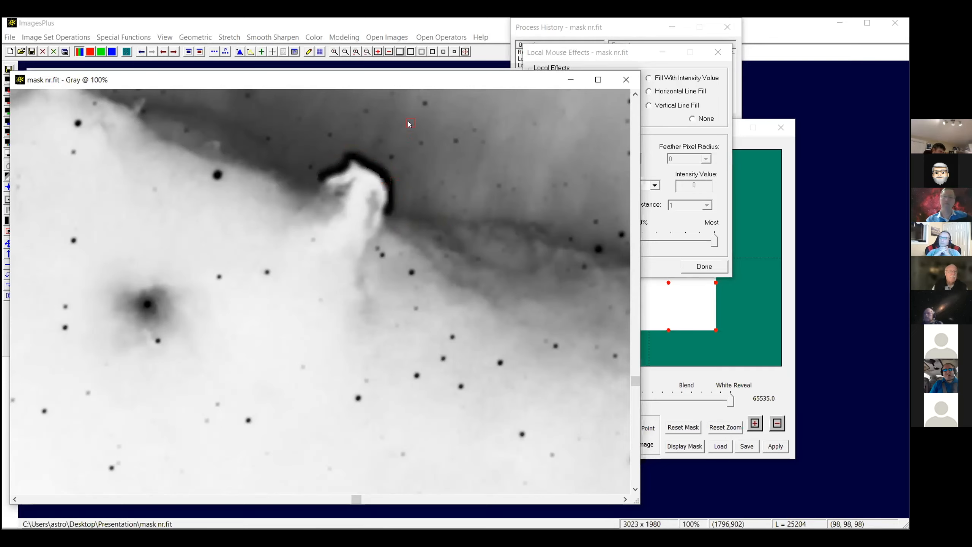
{"action": "left_click", "coordinate": [32, 51]}
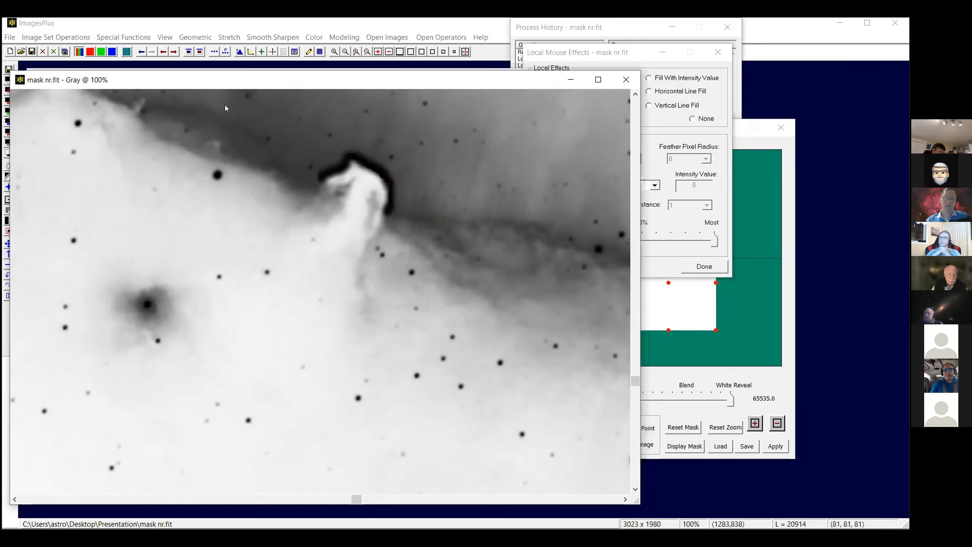
Apply the reblurred mask nr.fit to HorseHeadCrop.fit and compare the result with the mask switched off and on.
{"action": "left_click", "coordinate": [466, 305]}
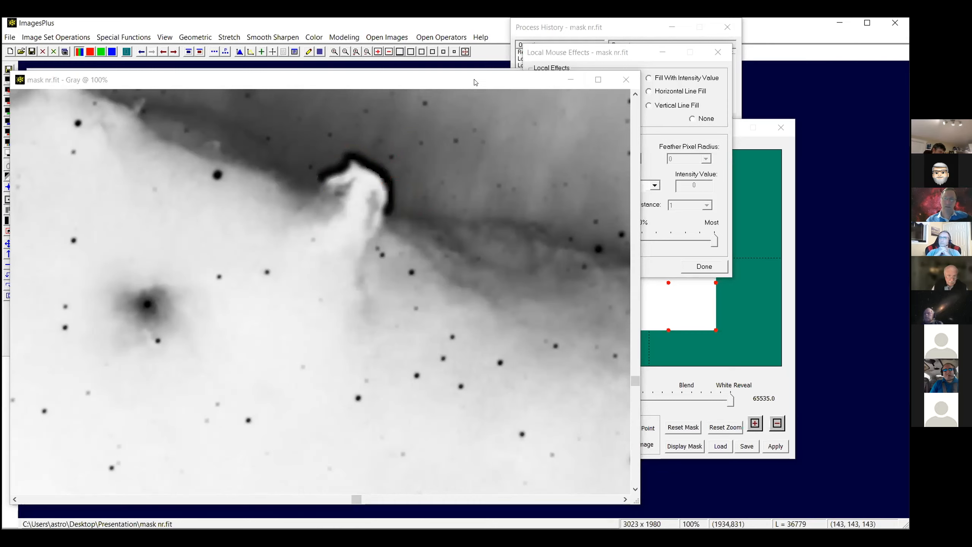
{"action": "left_click_drag", "start_coordinate": [423, 81], "coordinate": [431, 368]}
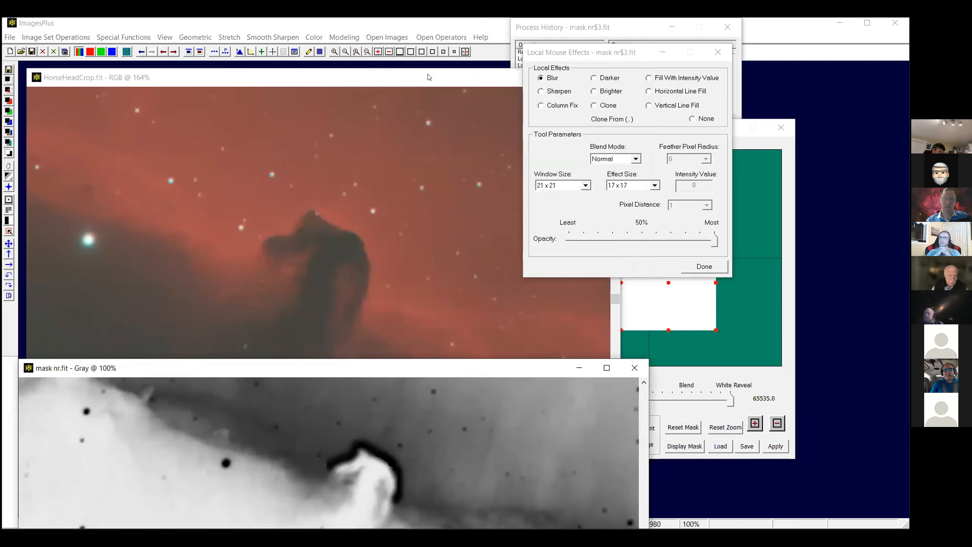
{"action": "left_click", "coordinate": [428, 77]}
{"action": "left_click", "coordinate": [759, 438]}
{"action": "left_click", "coordinate": [776, 446]}
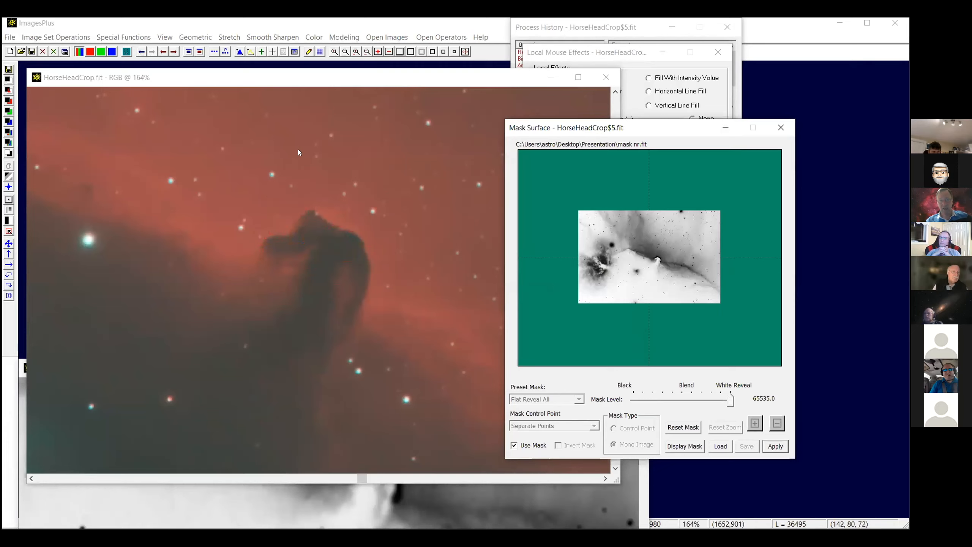
{"action": "left_click", "coordinate": [514, 446]}
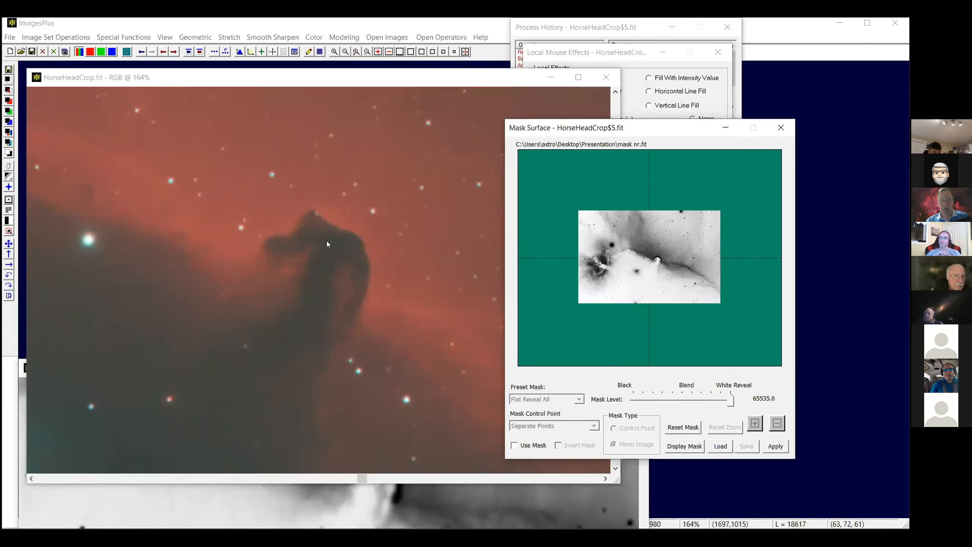
{"action": "left_click", "coordinate": [514, 445]}
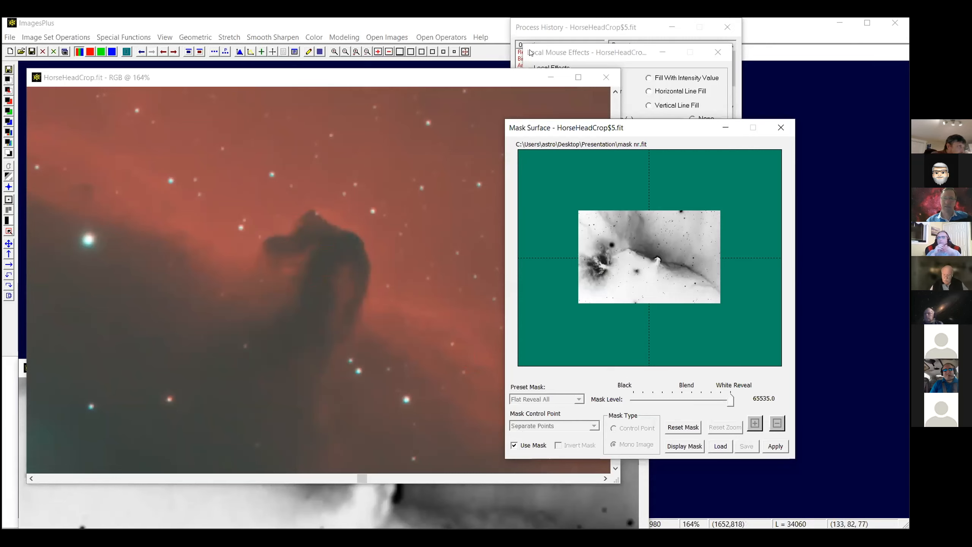
Close Local Mouse Effects and examine the smoothed background of HorseHeadCrop.fit around the Horsehead at 100% and in full view.
{"action": "left_click", "coordinate": [717, 52]}
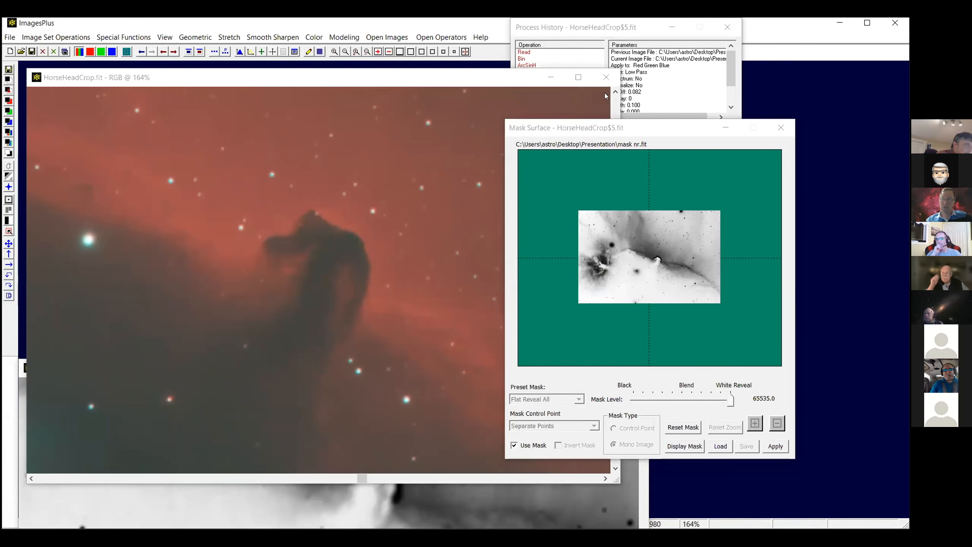
{"action": "left_click_drag", "start_coordinate": [639, 125], "coordinate": [604, 93]}
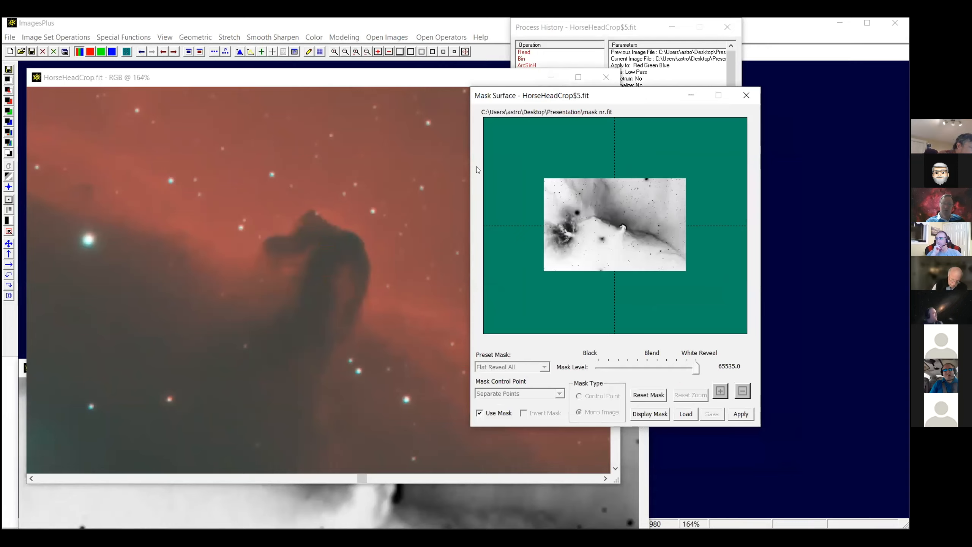
{"action": "left_click", "coordinate": [431, 52]}
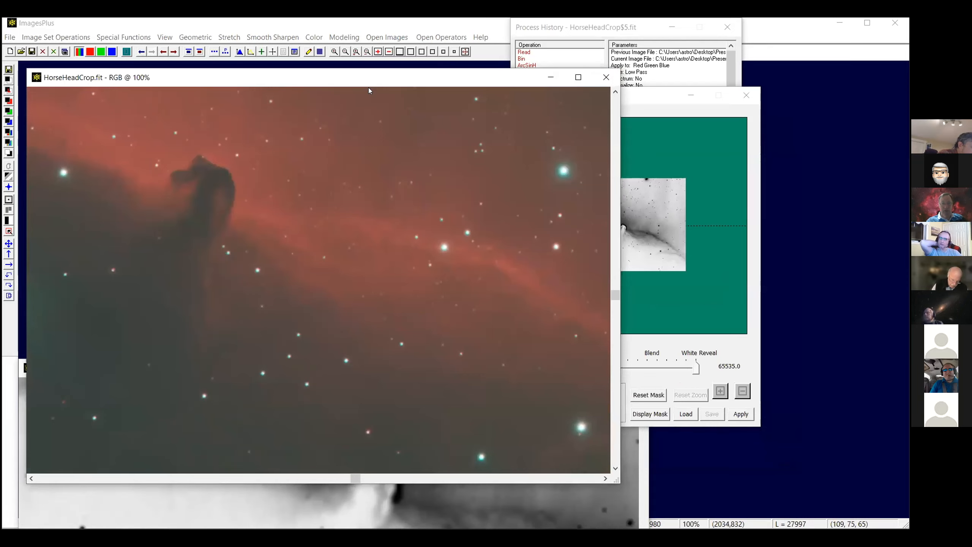
{"action": "left_click_drag", "start_coordinate": [363, 72], "coordinate": [373, 101]}
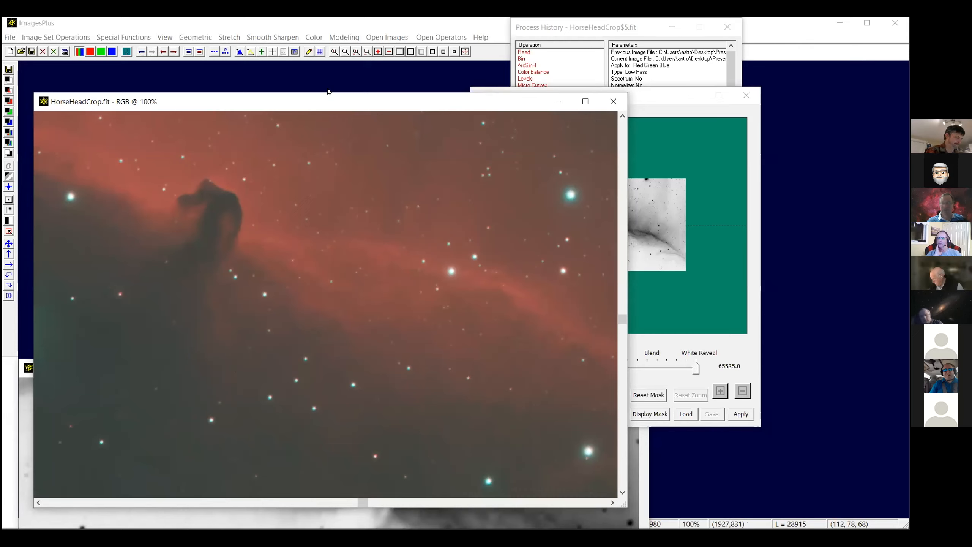
{"action": "left_click_drag", "start_coordinate": [329, 100], "coordinate": [316, 70]}
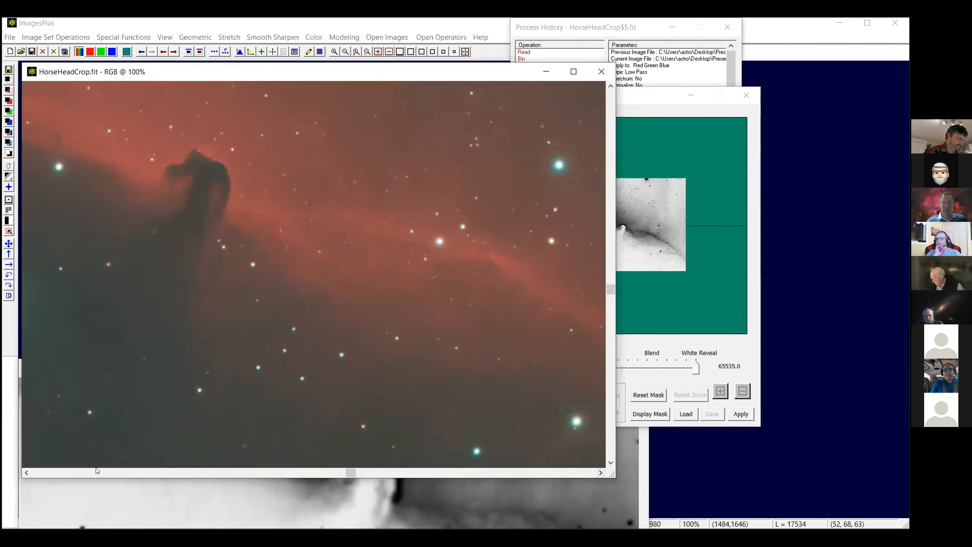
{"action": "left_click", "coordinate": [25, 474]}
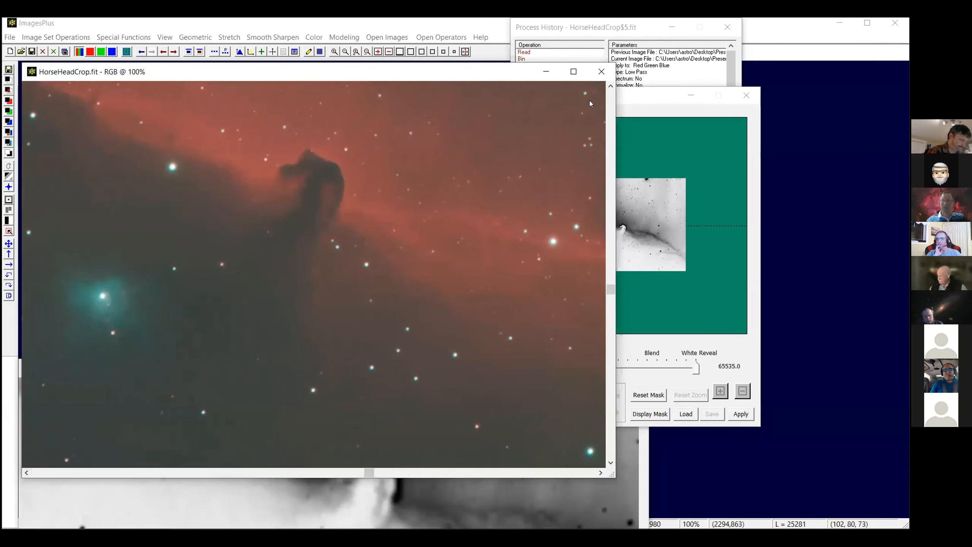
{"action": "left_click", "coordinate": [611, 88]}
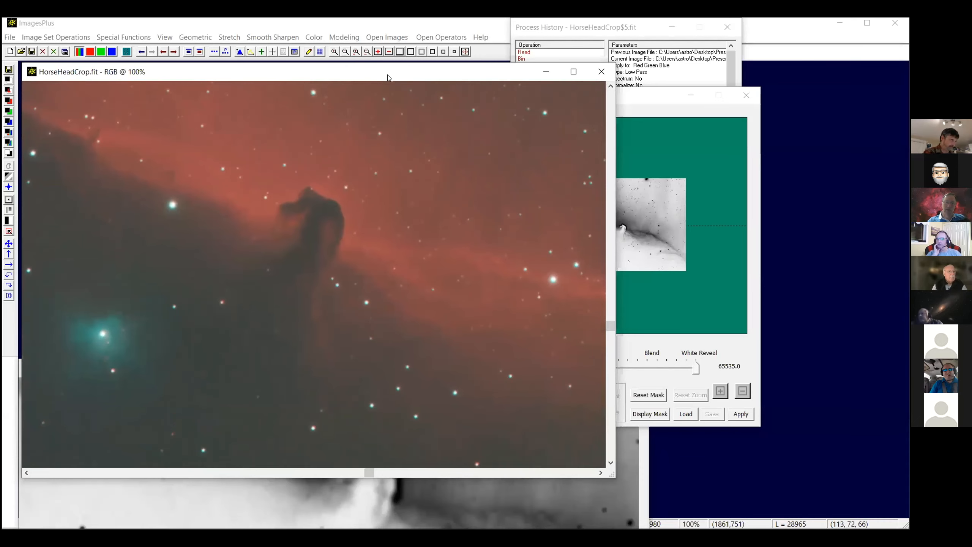
{"action": "left_click_drag", "start_coordinate": [387, 74], "coordinate": [393, 94]}
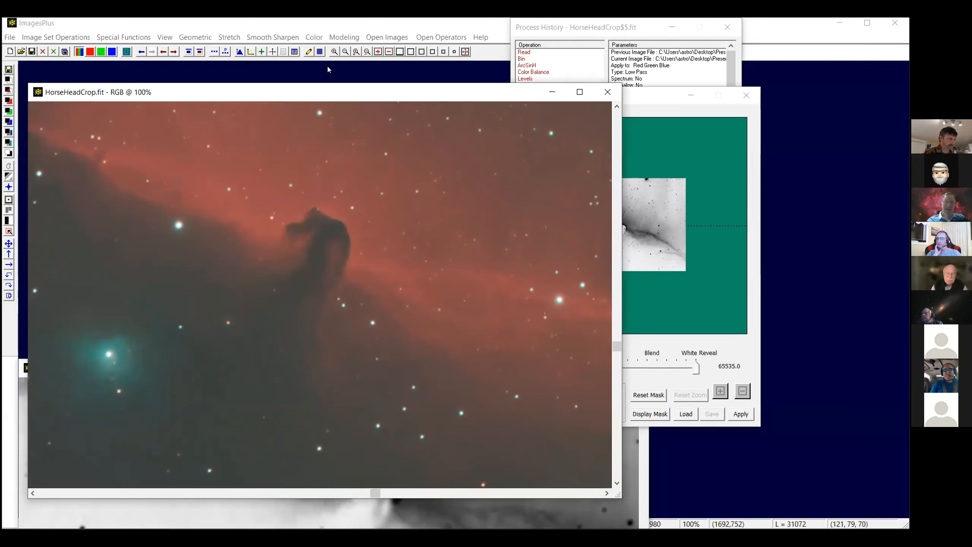
{"action": "left_click", "coordinate": [454, 52]}
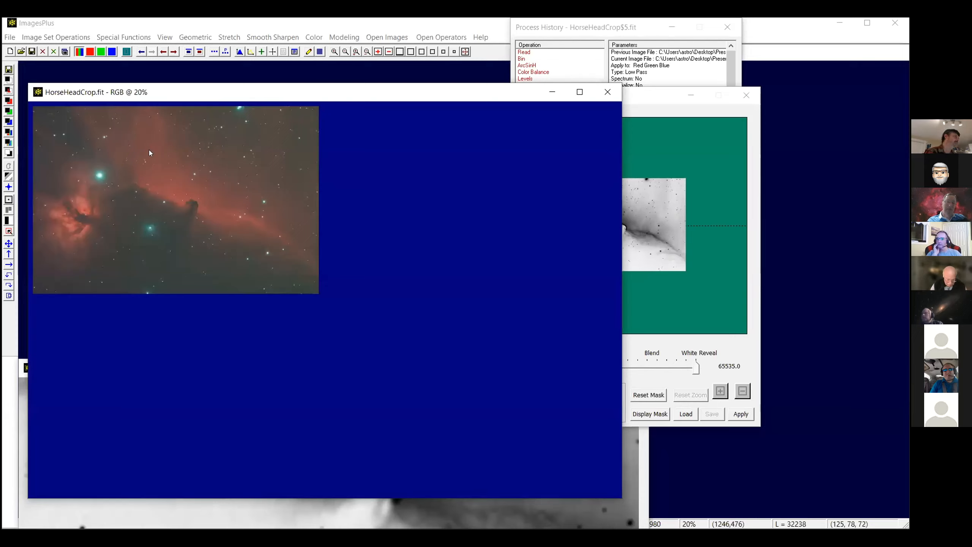
Close the mask nr.fit image and display HorseHeadCrop.fit at 50%.
{"action": "left_click", "coordinate": [174, 519]}
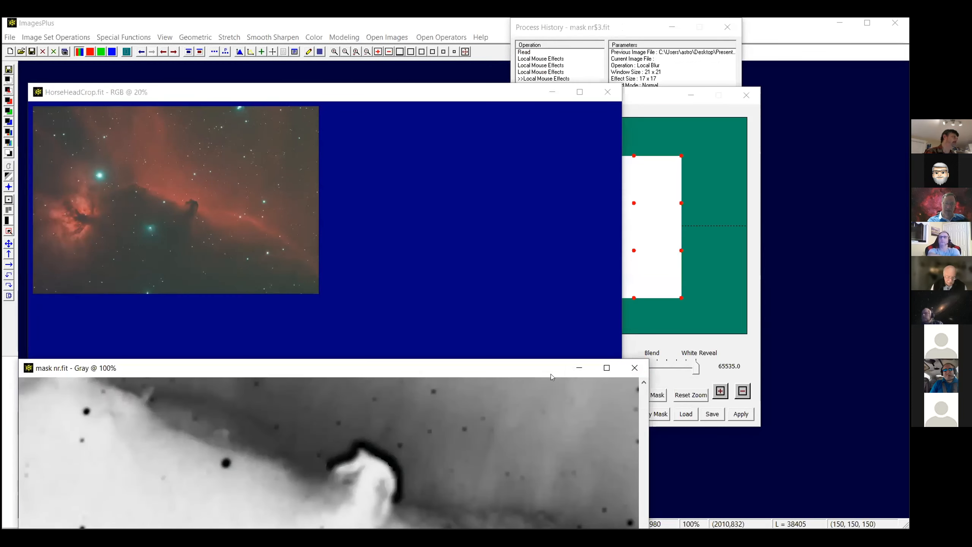
{"action": "left_click", "coordinate": [633, 366]}
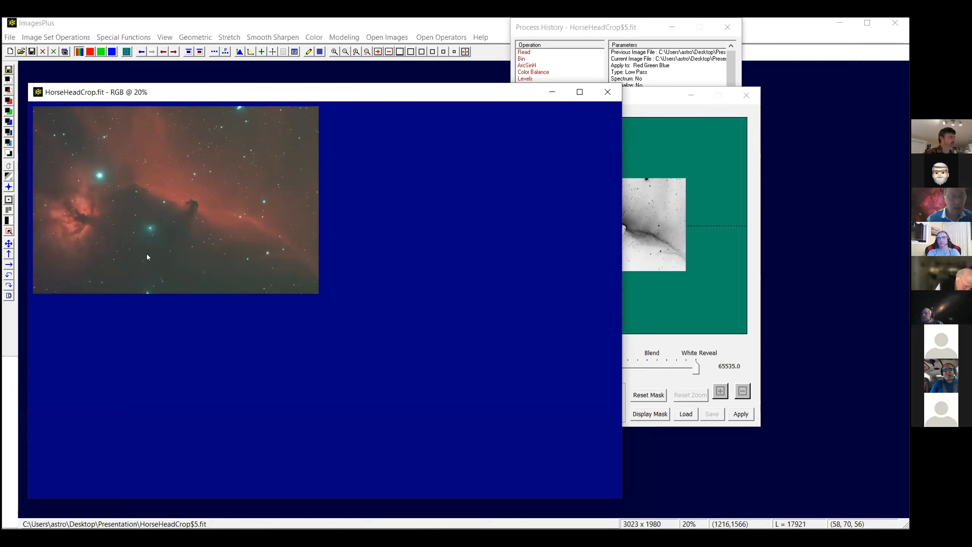
{"action": "left_click", "coordinate": [442, 52]}
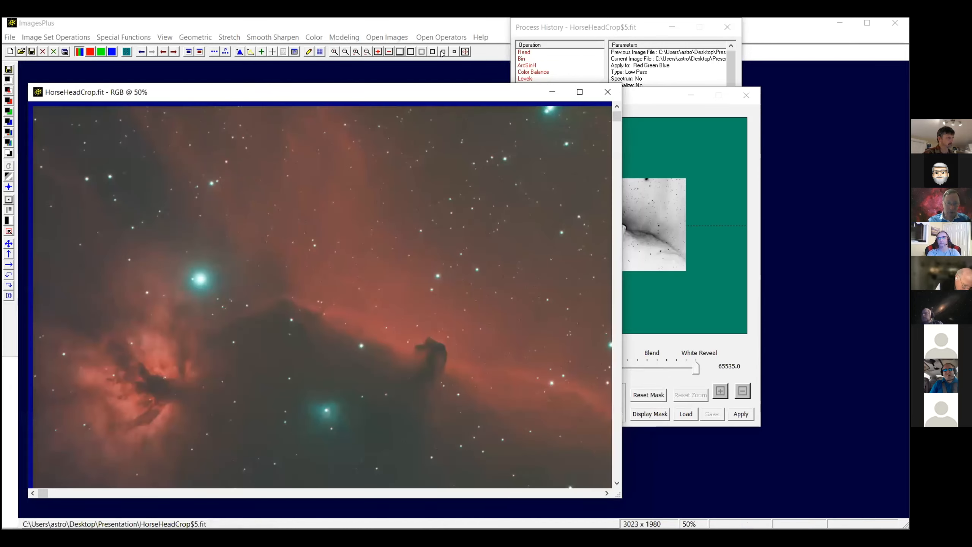
Lower the Low Pass Frequency Filter cutoff for HorseHeadCrop.fit to 0.059, close the filter and inspect the nebula at 100%.
{"action": "left_click", "coordinate": [656, 74]}
{"action": "left_click", "coordinate": [549, 94]}
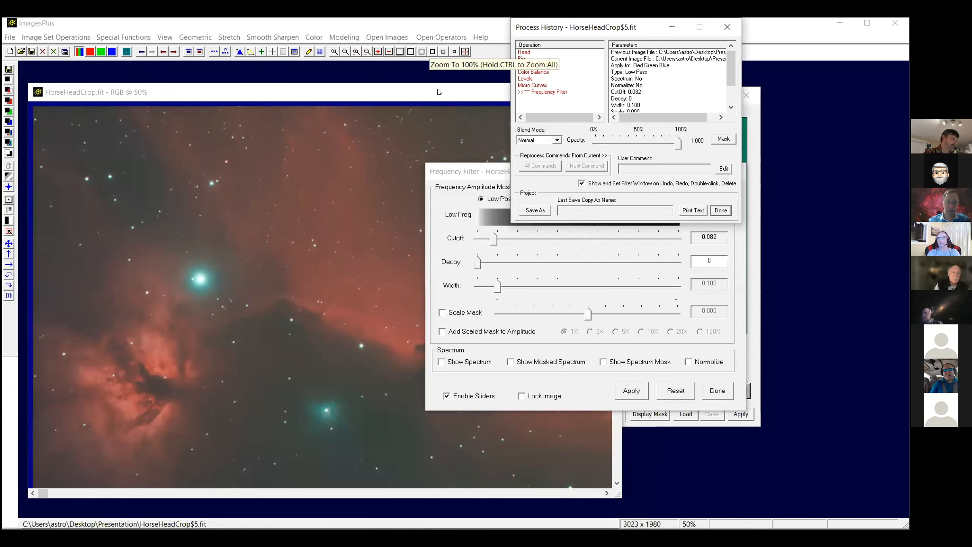
{"action": "left_click", "coordinate": [432, 52]}
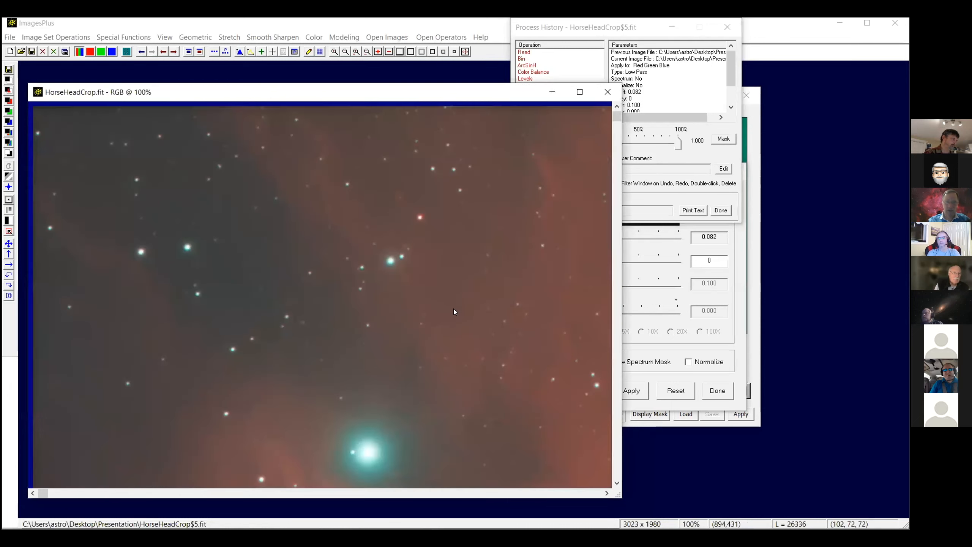
{"action": "left_click", "coordinate": [729, 328]}
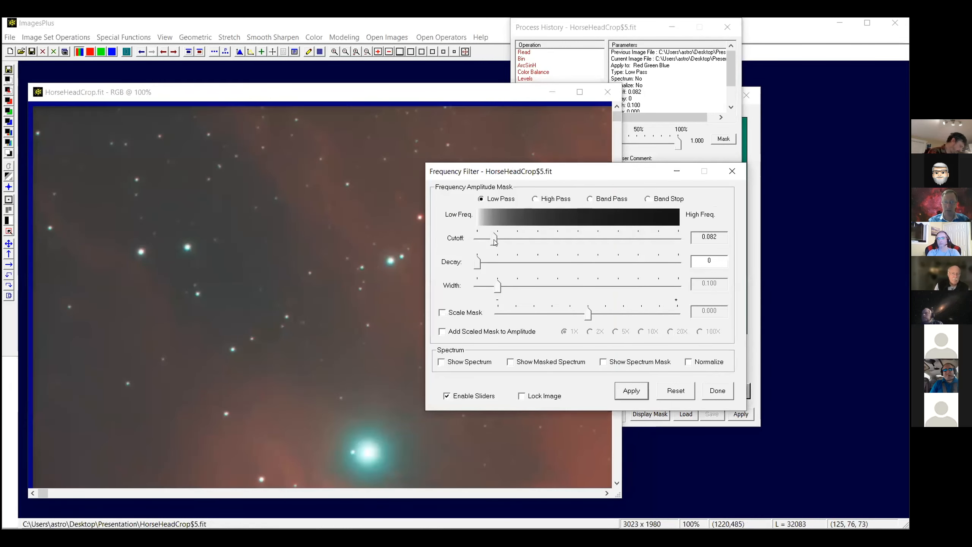
{"action": "left_click_drag", "start_coordinate": [494, 242], "coordinate": [489, 241]}
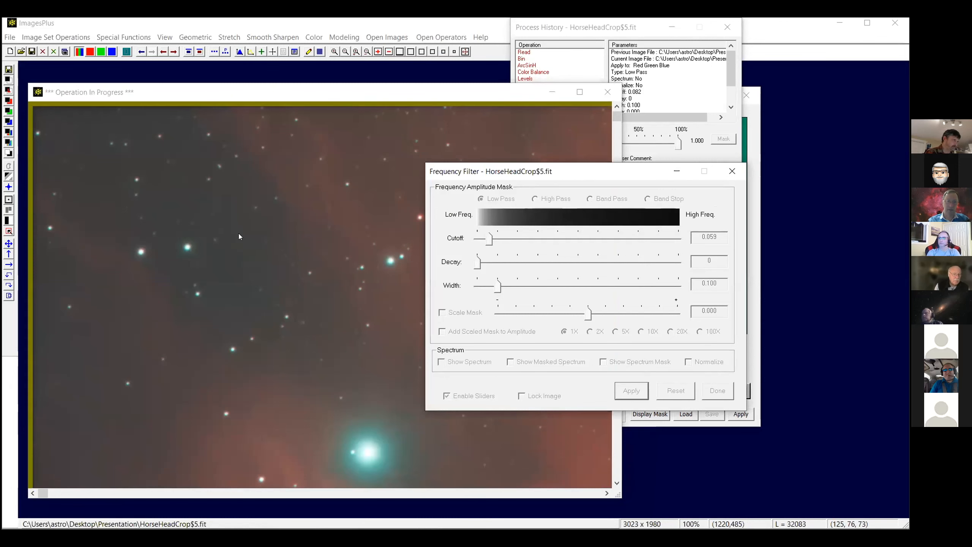
{"action": "left_click", "coordinate": [732, 171]}
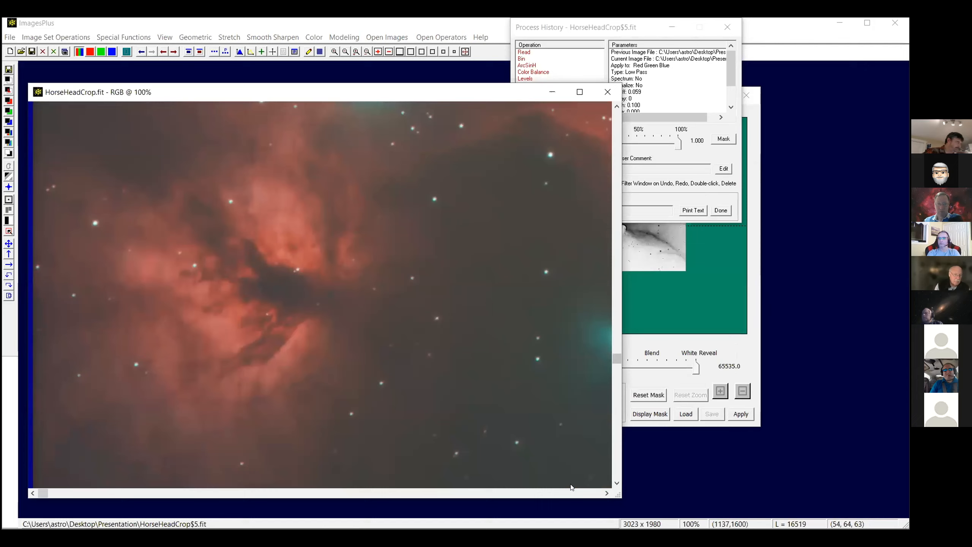
{"action": "left_click", "coordinate": [617, 469]}
{"action": "left_click", "coordinate": [571, 494]}
{"action": "left_click", "coordinate": [571, 493]}
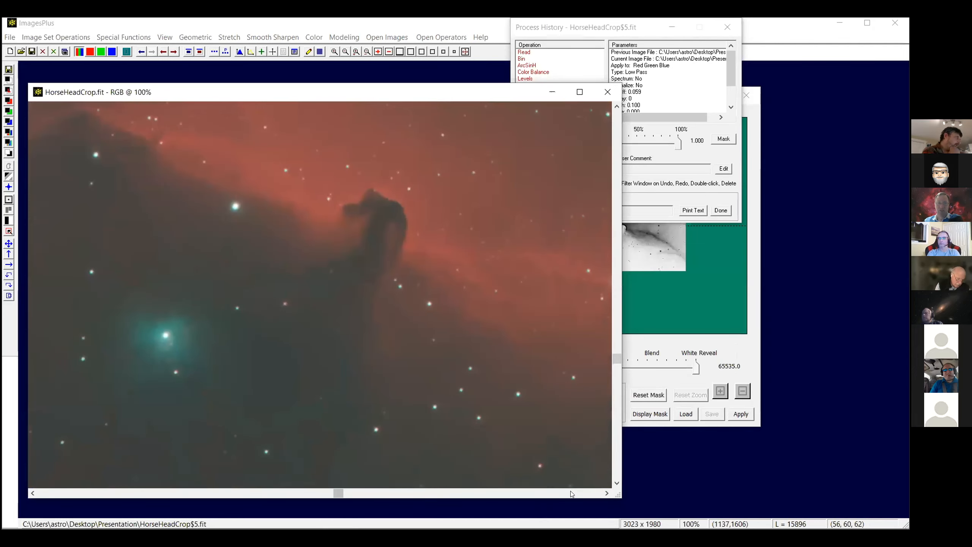
{"action": "left_click", "coordinate": [617, 107]}
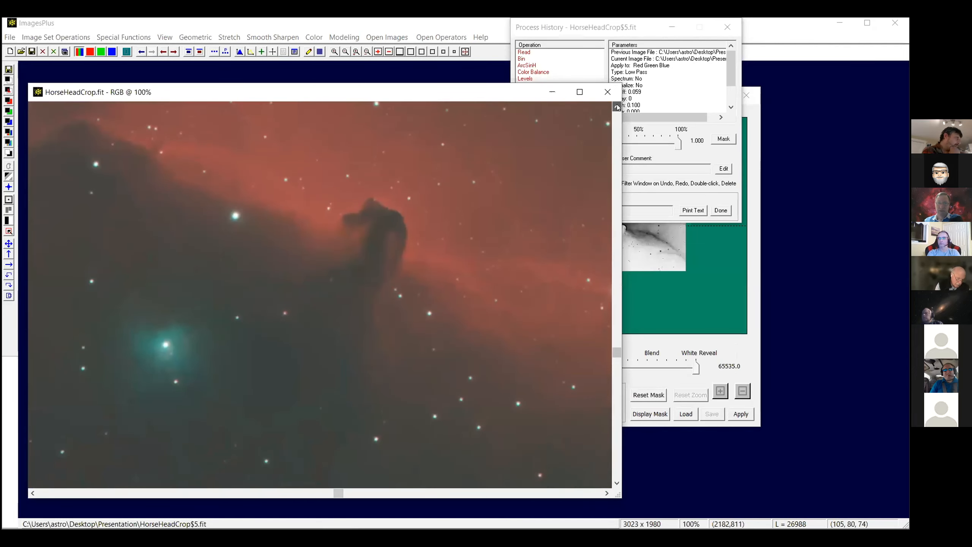
{"action": "left_click", "coordinate": [616, 107]}
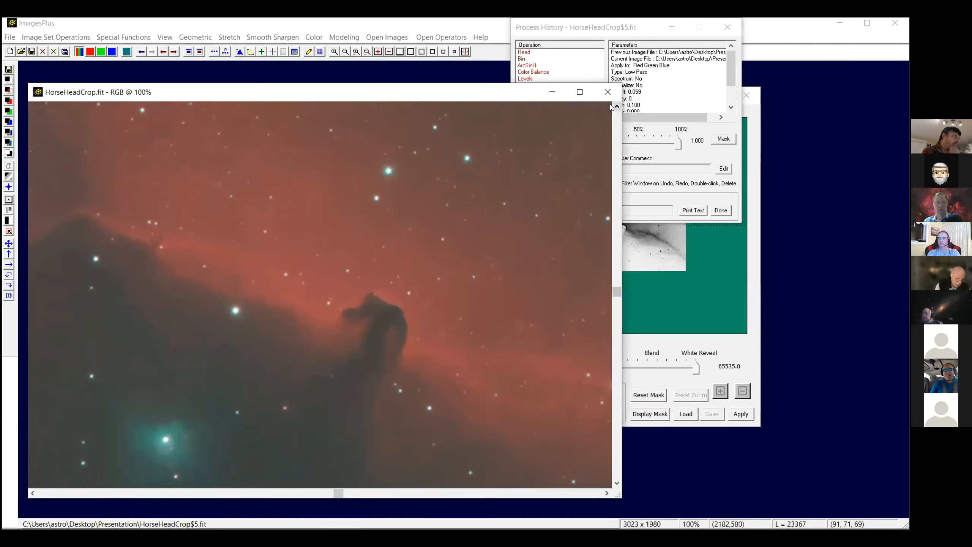
Raise the RGB black level of HorseHeadCrop.fit to 2927 with Levels, and close the Levels, Mask Surface and Process History windows.
{"action": "left_click", "coordinate": [443, 52]}
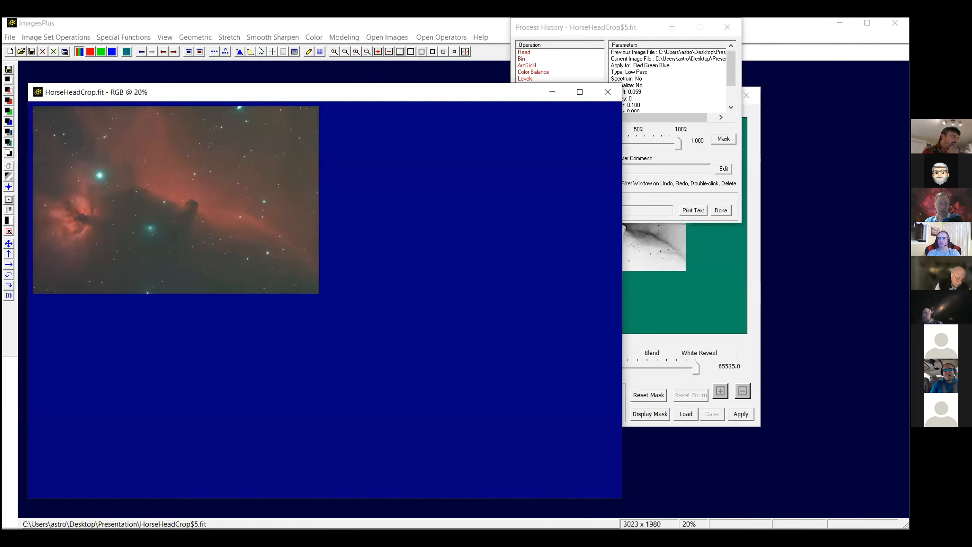
{"action": "left_click", "coordinate": [230, 40]}
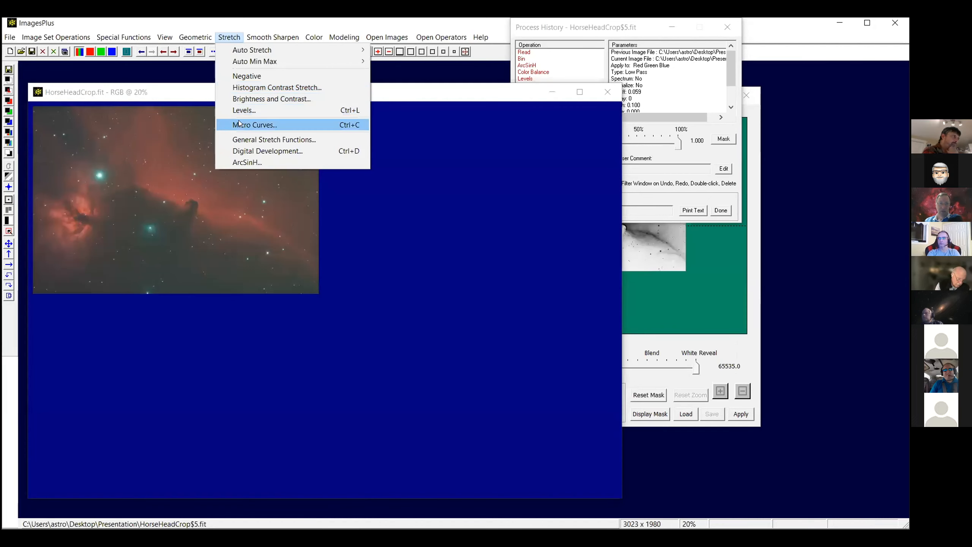
{"action": "key", "text": "Return"}
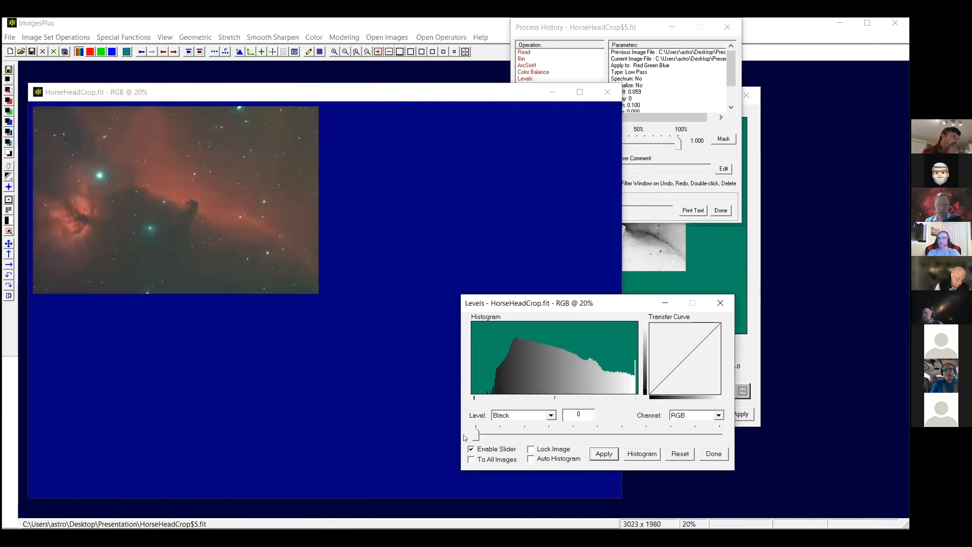
{"action": "left_click_drag", "start_coordinate": [475, 439], "coordinate": [487, 439]}
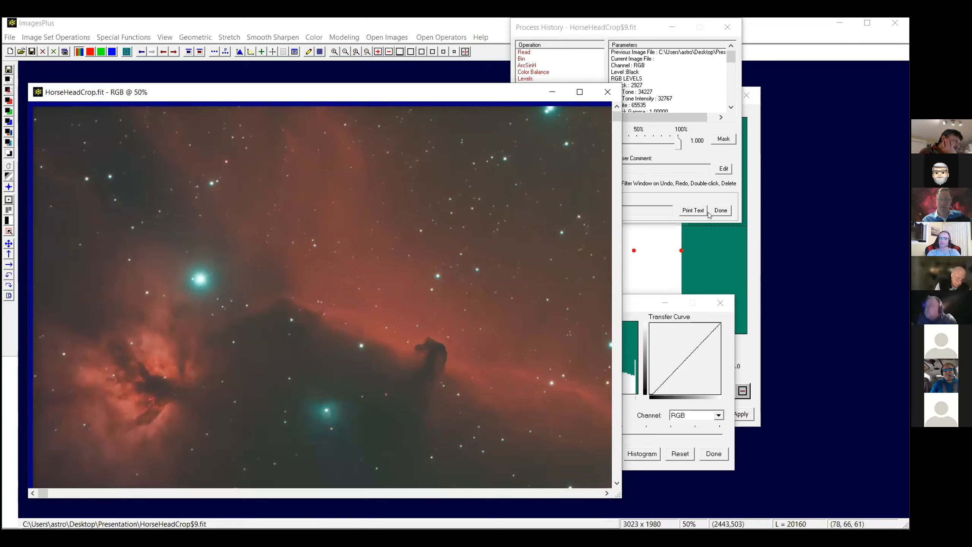
{"action": "left_click", "coordinate": [720, 302]}
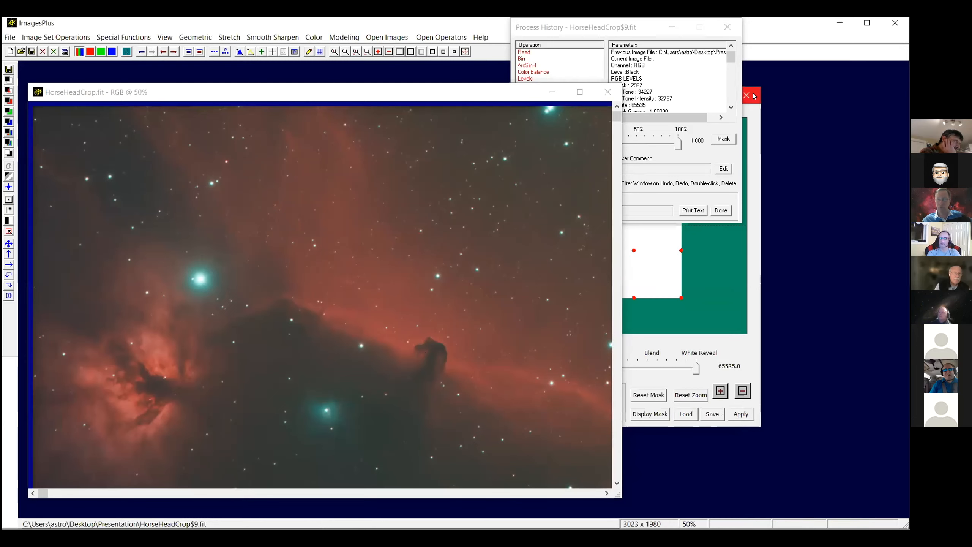
{"action": "left_click", "coordinate": [746, 95]}
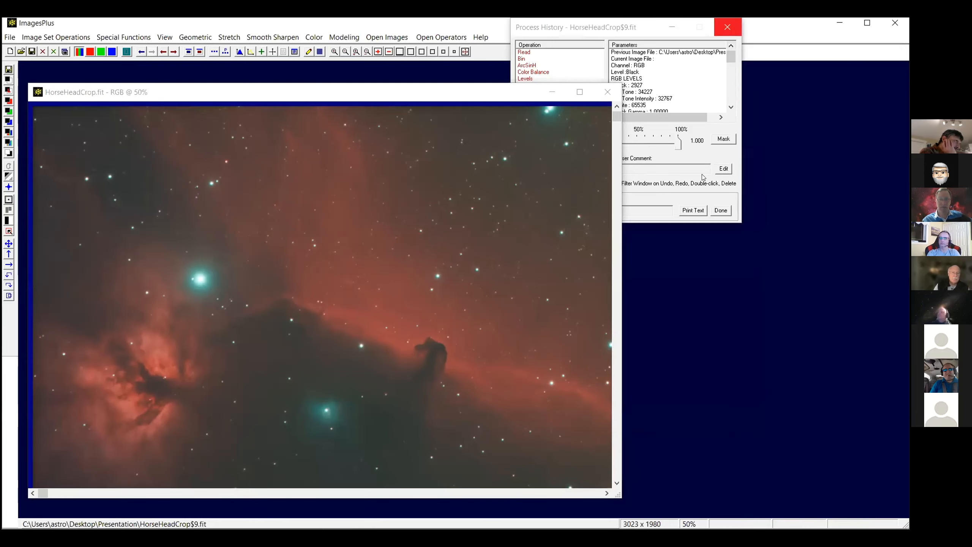
{"action": "left_click", "coordinate": [726, 27]}
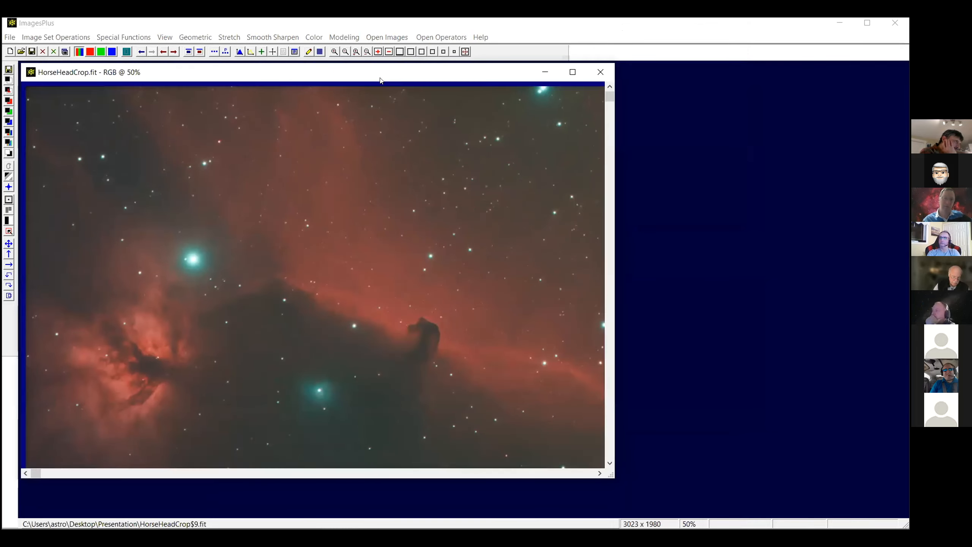
Open the Selective Color Luminance Mask tool for HorseHeadCrop.fit.
{"action": "left_click", "coordinate": [128, 40]}
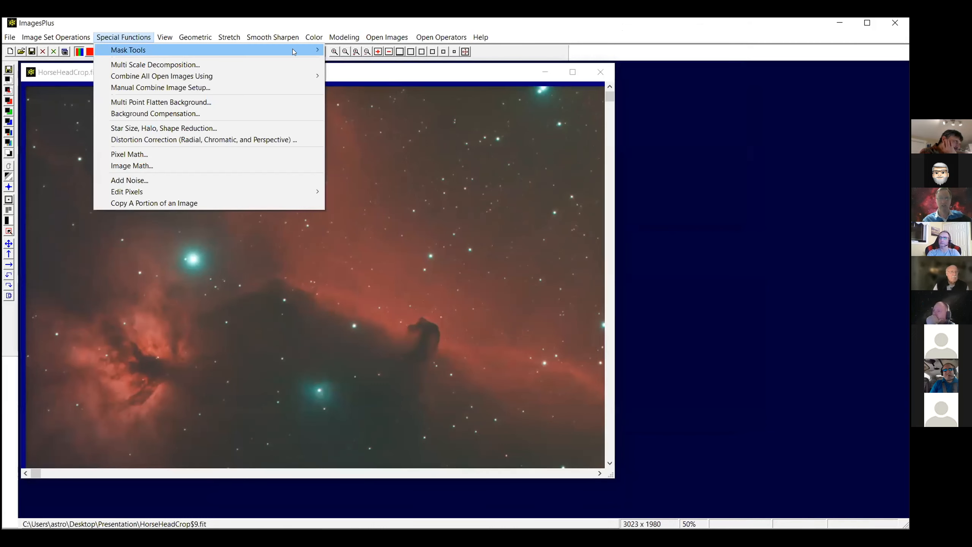
{"action": "mouse_move", "coordinate": [295, 51]}
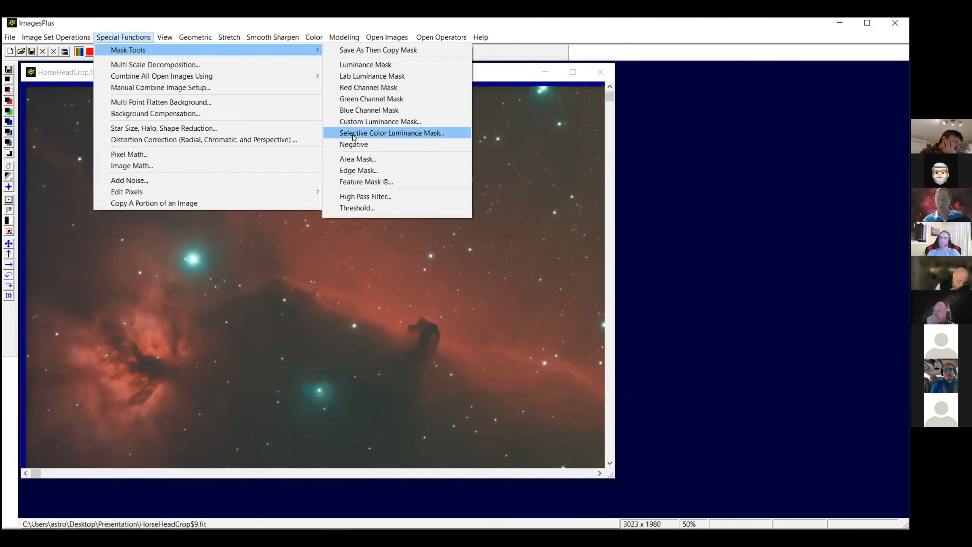
{"action": "key", "text": "Return"}
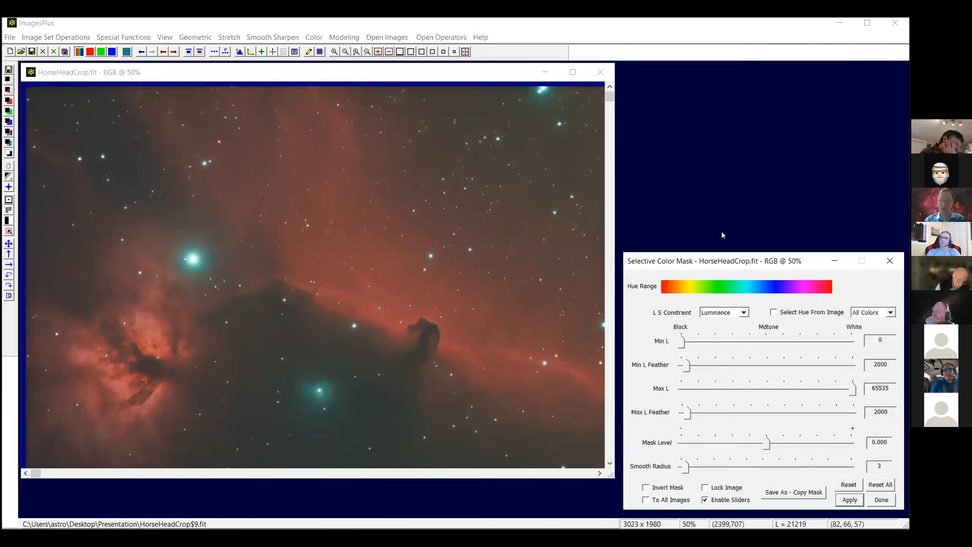
Pick the nebula's red hue from the image for the selective color mask and extend the hue range toward magenta.
{"action": "left_click_drag", "start_coordinate": [733, 262], "coordinate": [722, 235]}
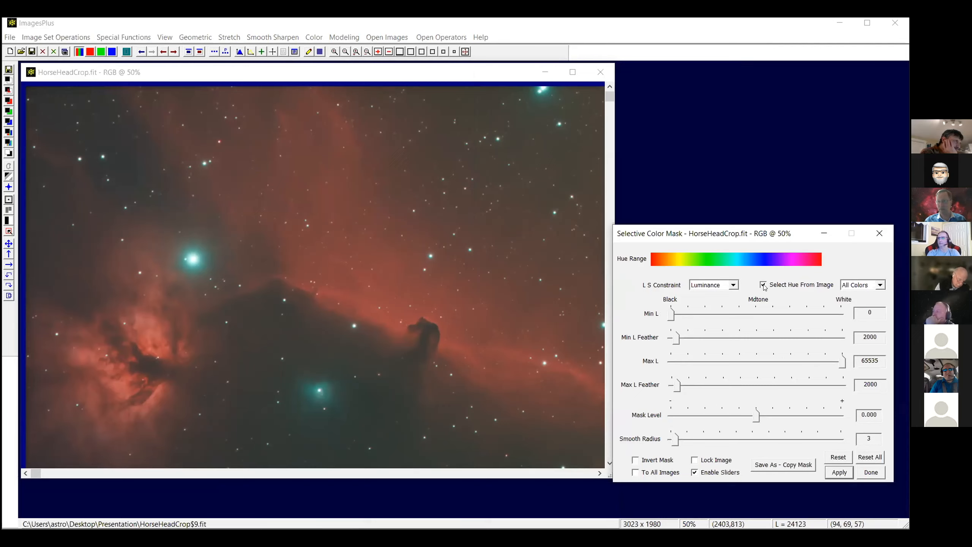
{"action": "left_click", "coordinate": [881, 285]}
{"action": "left_click", "coordinate": [853, 248]}
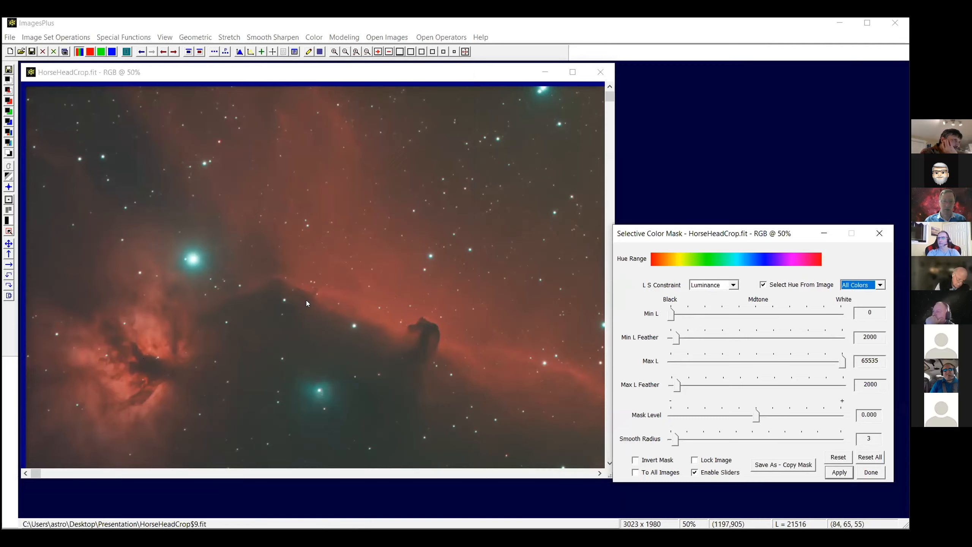
{"action": "left_click", "coordinate": [341, 291]}
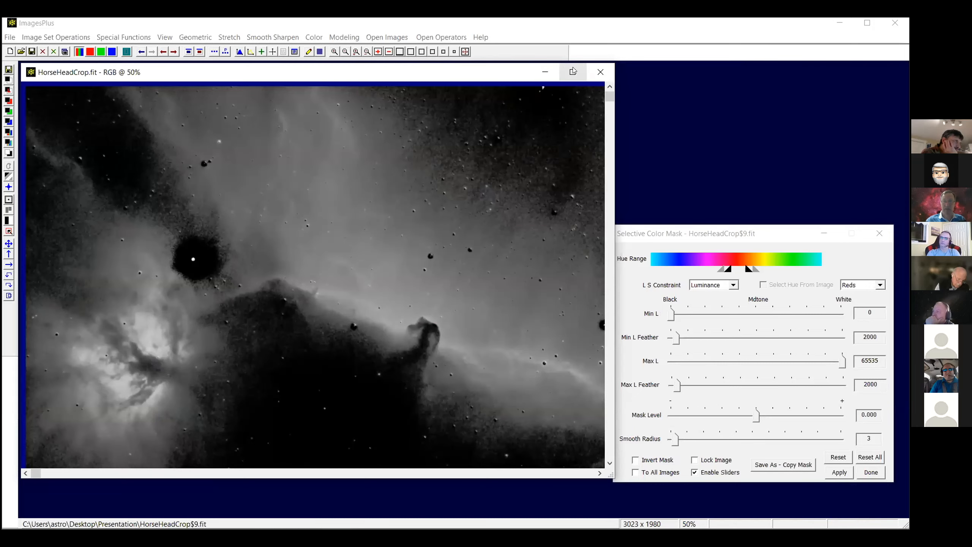
{"action": "left_click", "coordinate": [453, 52]}
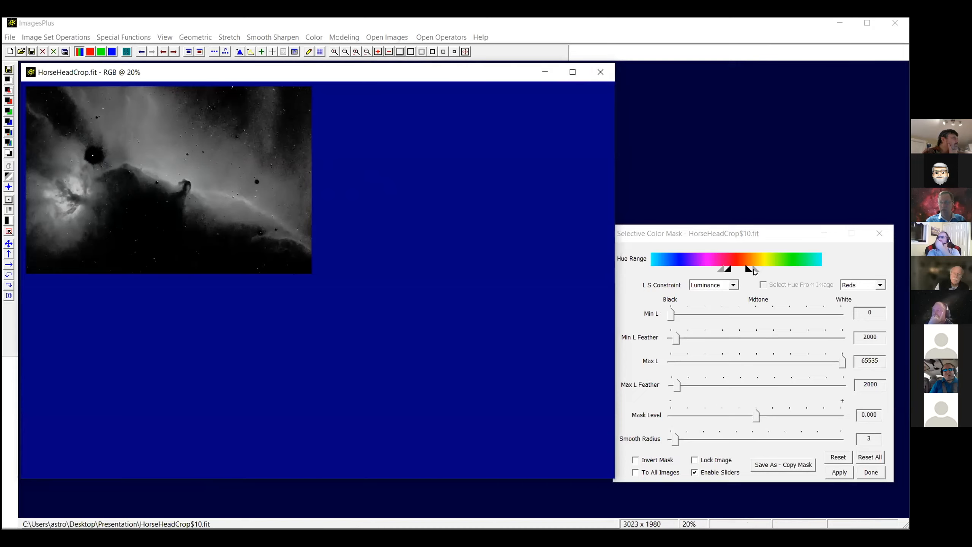
{"action": "left_click", "coordinate": [715, 271]}
{"action": "left_click_drag", "start_coordinate": [715, 271], "coordinate": [710, 268]}
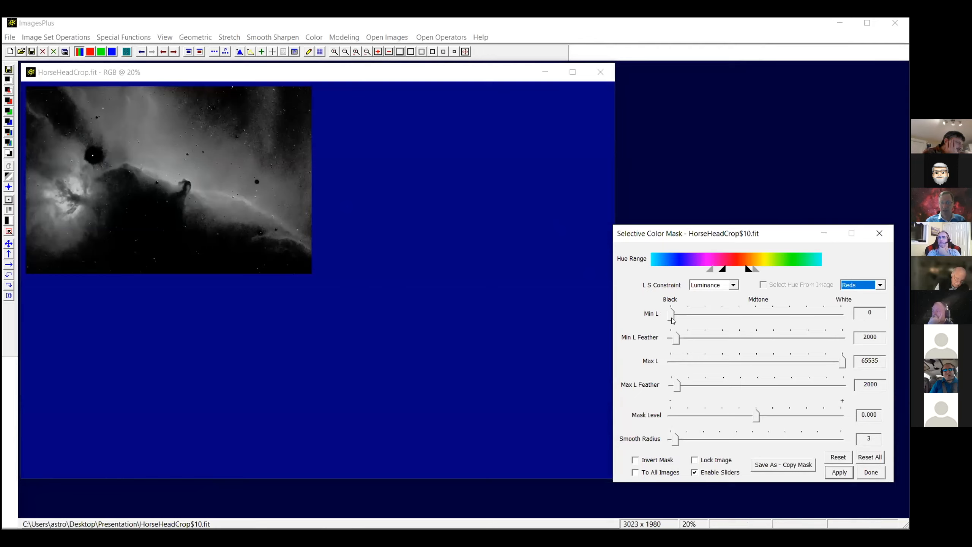
Set the color mask's Min L to 22819 and Min L Feather to 5974.
{"action": "left_click_drag", "start_coordinate": [671, 316], "coordinate": [682, 313]}
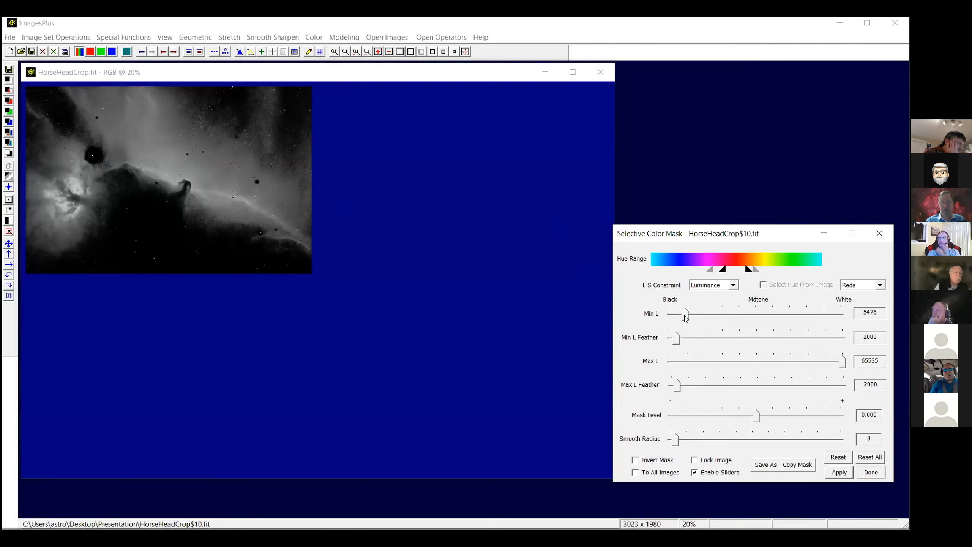
{"action": "left_click_drag", "start_coordinate": [685, 317], "coordinate": [709, 319]}
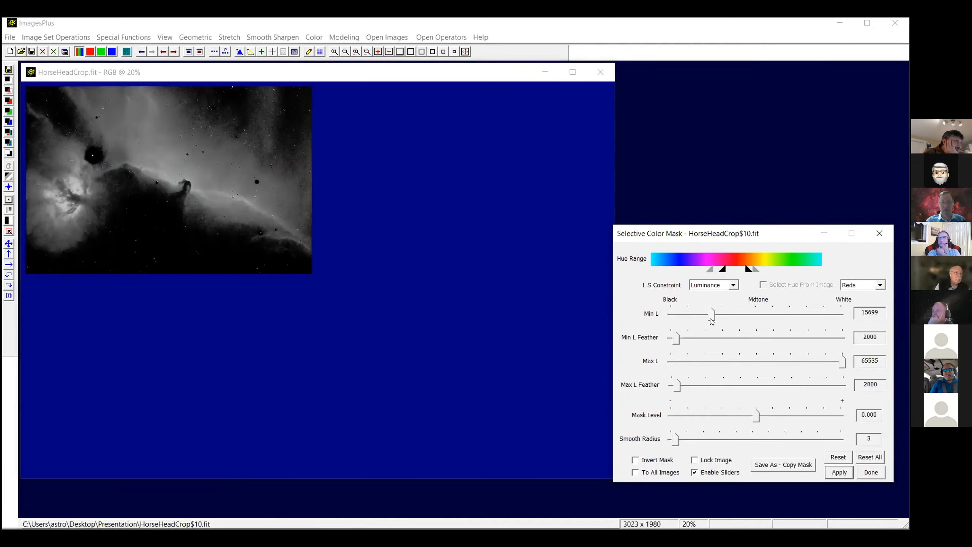
{"action": "left_click_drag", "start_coordinate": [711, 317], "coordinate": [730, 318]}
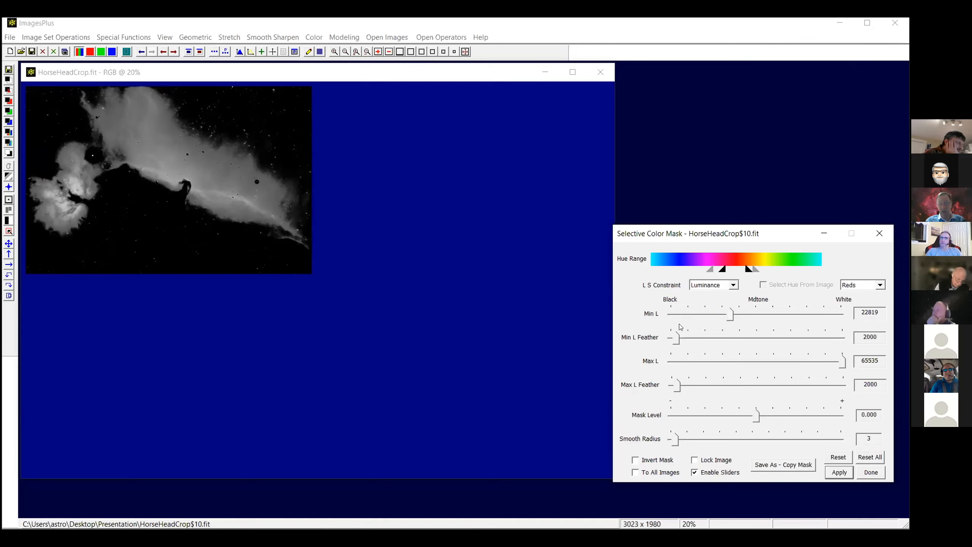
{"action": "left_click_drag", "start_coordinate": [677, 342], "coordinate": [686, 342]}
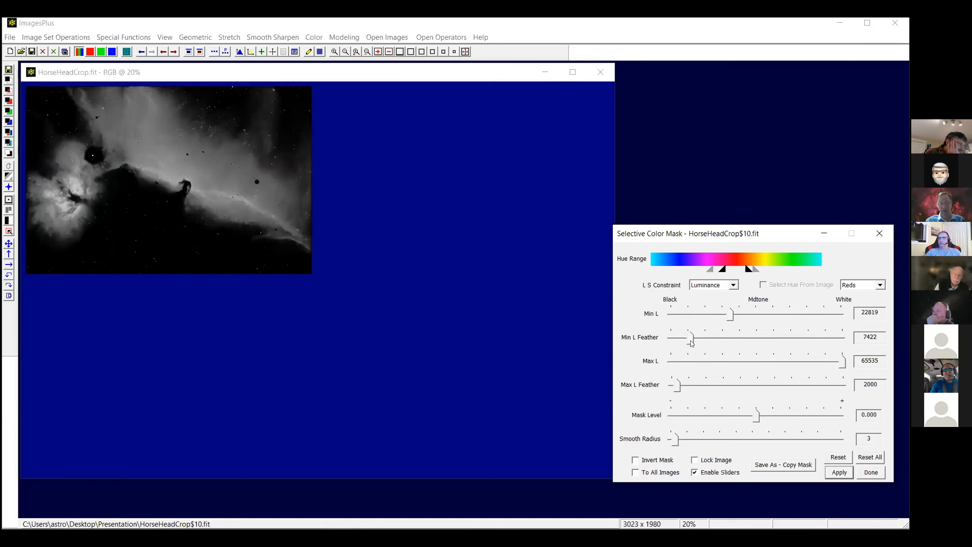
{"action": "left_click_drag", "start_coordinate": [691, 339], "coordinate": [686, 339]}
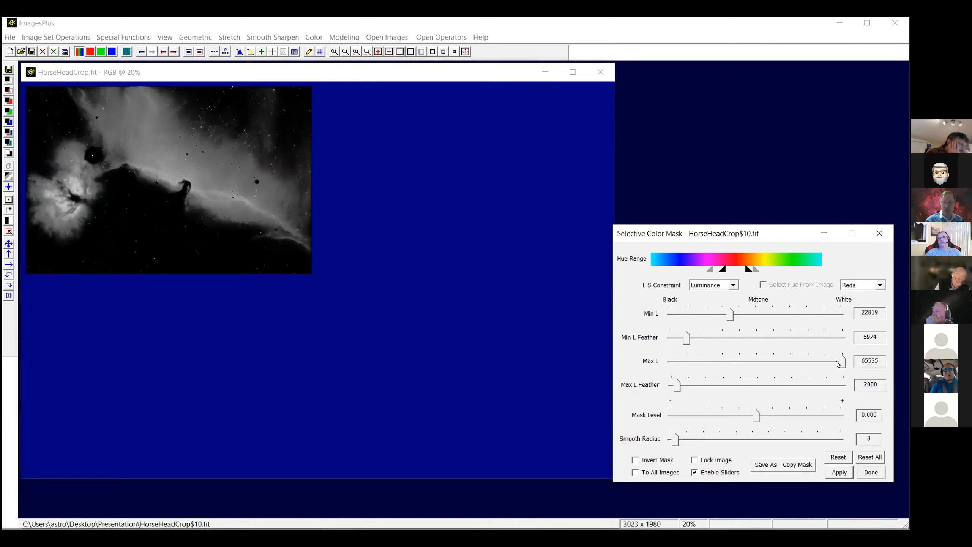
Lower the color mask's Max L to 52681.
{"action": "left_click_drag", "start_coordinate": [842, 363], "coordinate": [810, 359]}
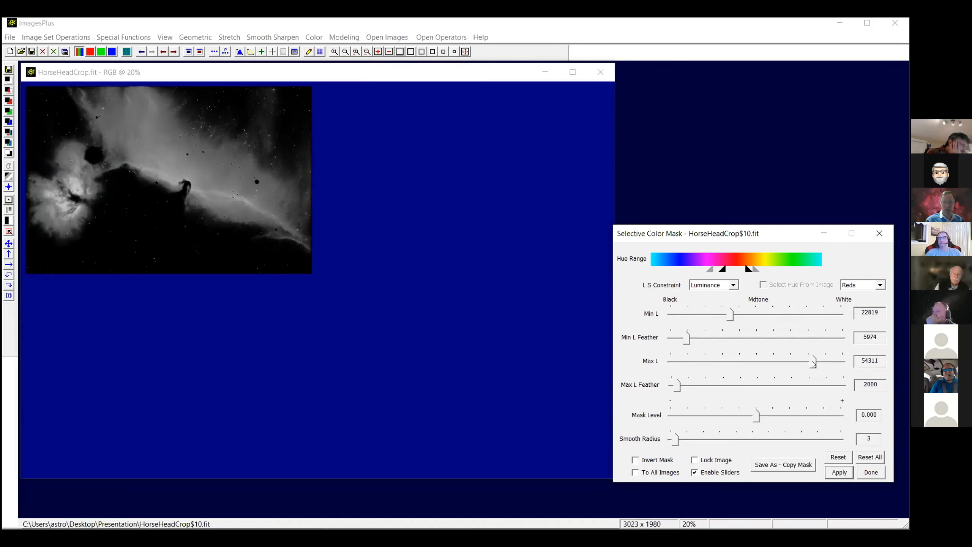
{"action": "left_click_drag", "start_coordinate": [814, 360], "coordinate": [844, 361]}
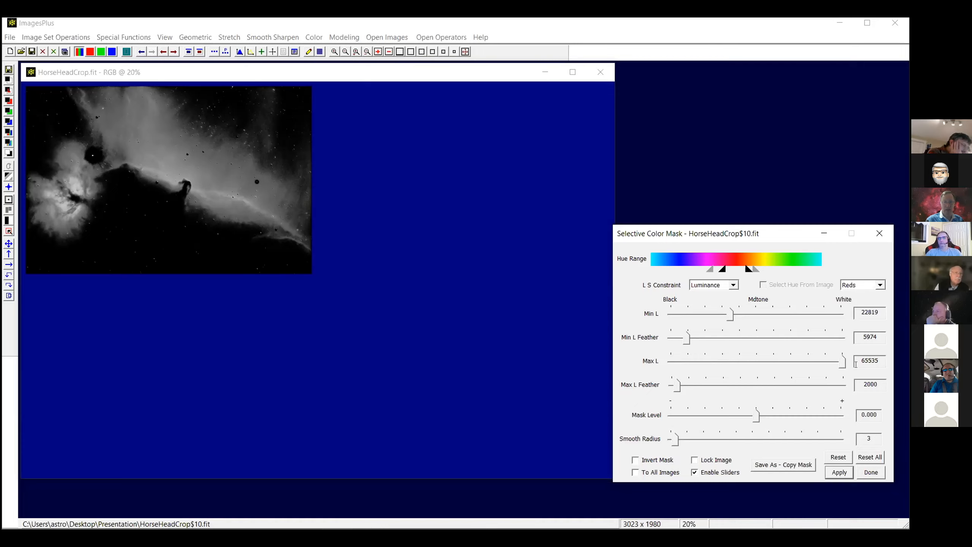
{"action": "left_click_drag", "start_coordinate": [841, 362], "coordinate": [816, 360]}
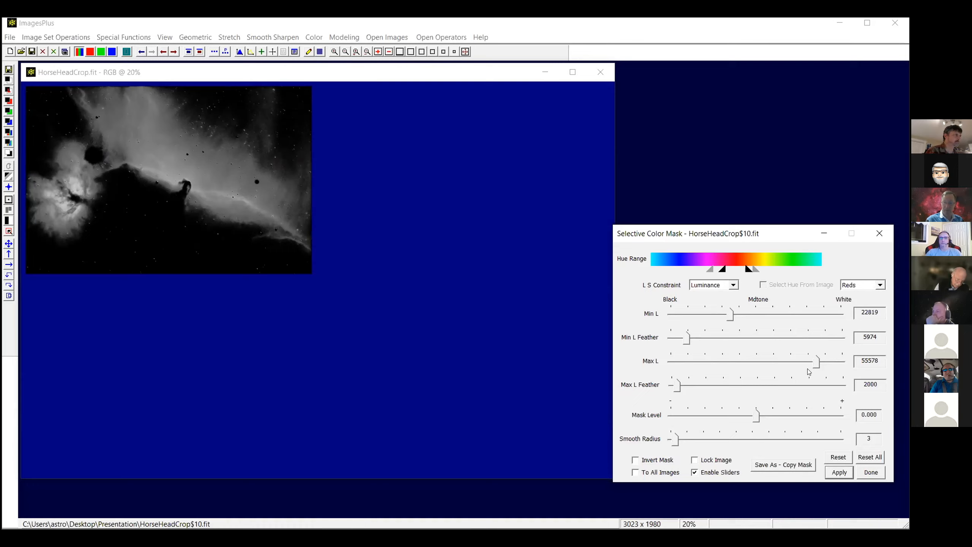
{"action": "left_click_drag", "start_coordinate": [816, 365], "coordinate": [808, 363]}
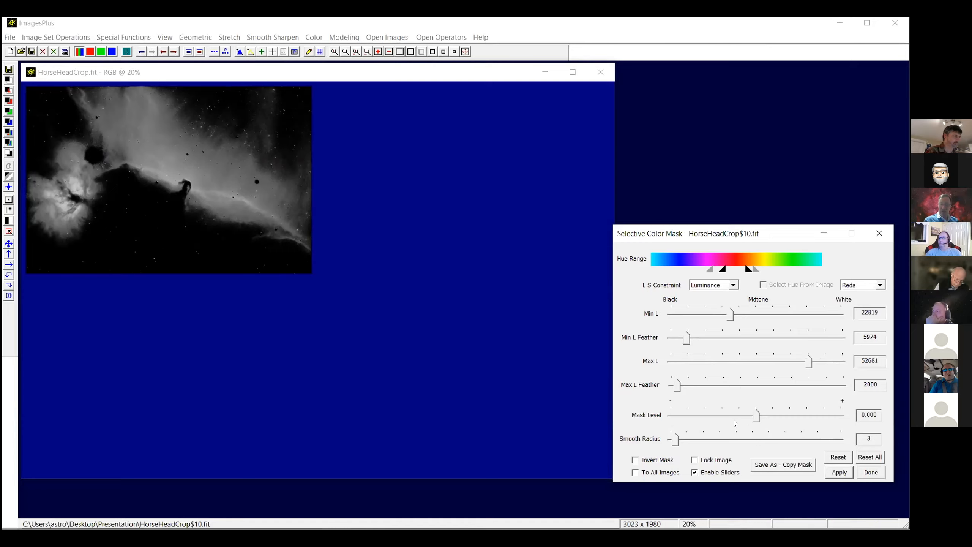
Set the color mask's Mask Level to 0.048 and Smooth Radius to 21.
{"action": "left_click_drag", "start_coordinate": [756, 418], "coordinate": [824, 418]}
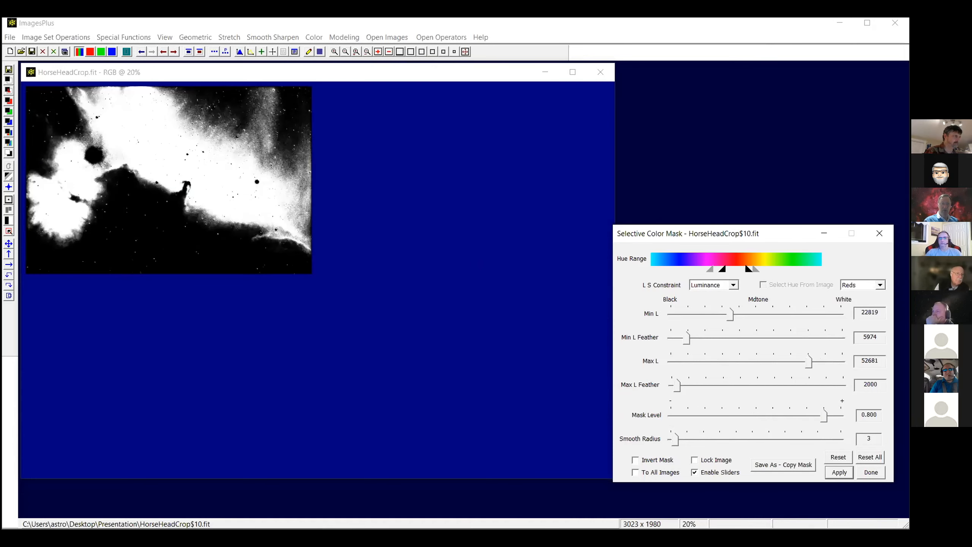
{"action": "left_click_drag", "start_coordinate": [824, 416], "coordinate": [784, 417]}
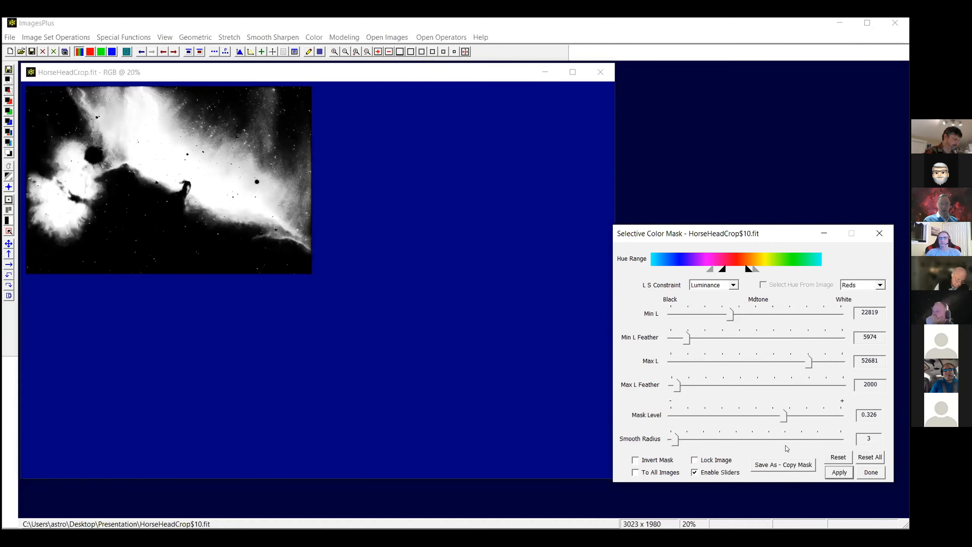
{"action": "left_click_drag", "start_coordinate": [783, 418], "coordinate": [777, 416]}
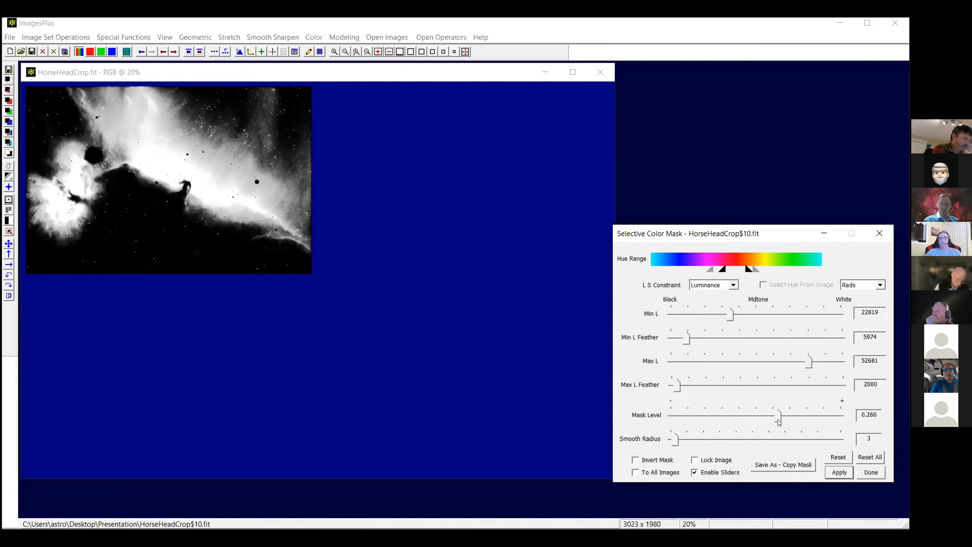
{"action": "left_click_drag", "start_coordinate": [777, 420], "coordinate": [765, 416]}
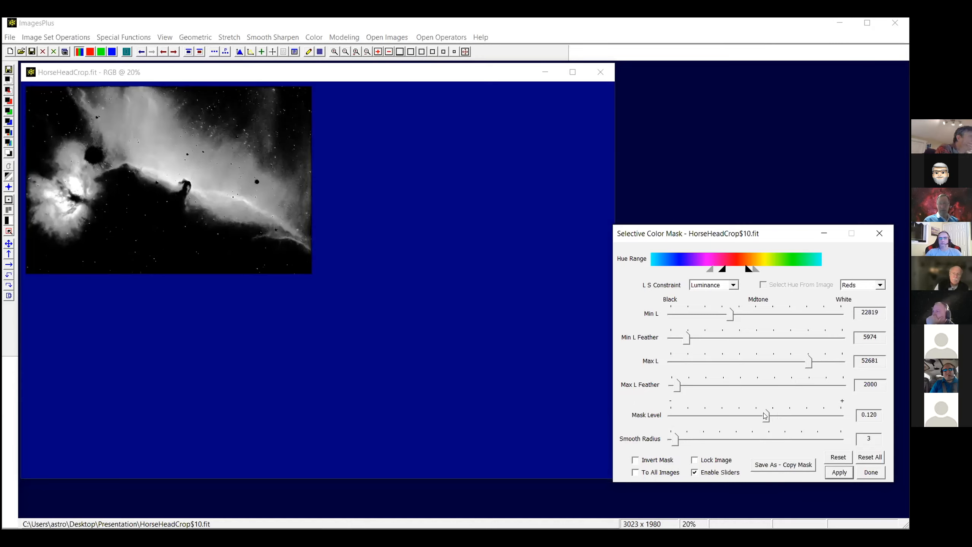
{"action": "left_click_drag", "start_coordinate": [767, 418], "coordinate": [763, 418]}
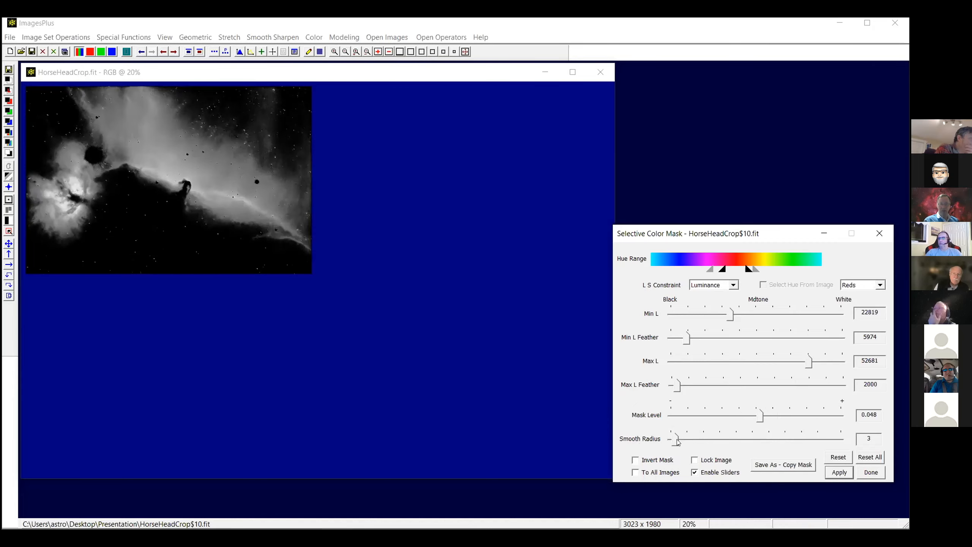
{"action": "left_click_drag", "start_coordinate": [678, 443], "coordinate": [699, 443]}
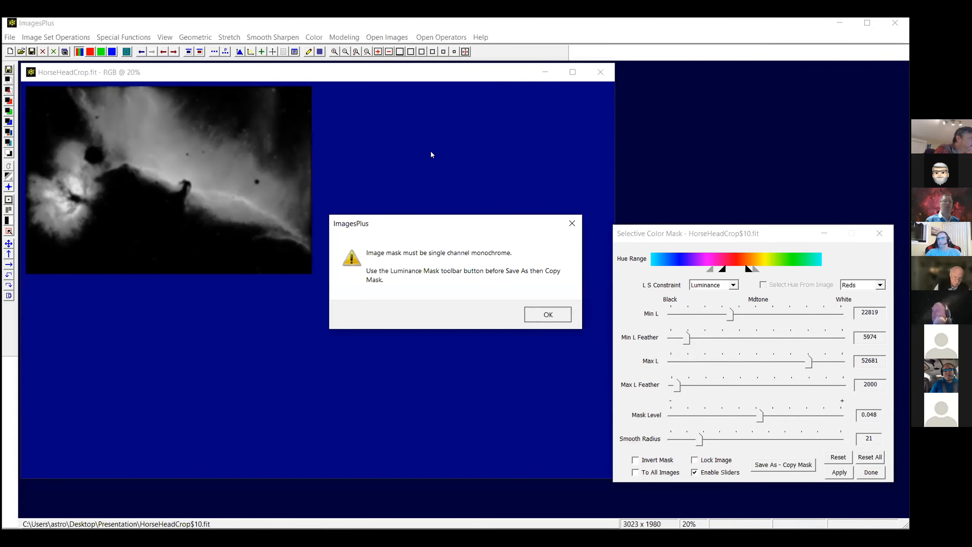
Convert the color mask to a Luminance Mask and save a copy as mask red in 16-bit integer FITS format with lossless compression.
{"action": "key", "text": "Return"}
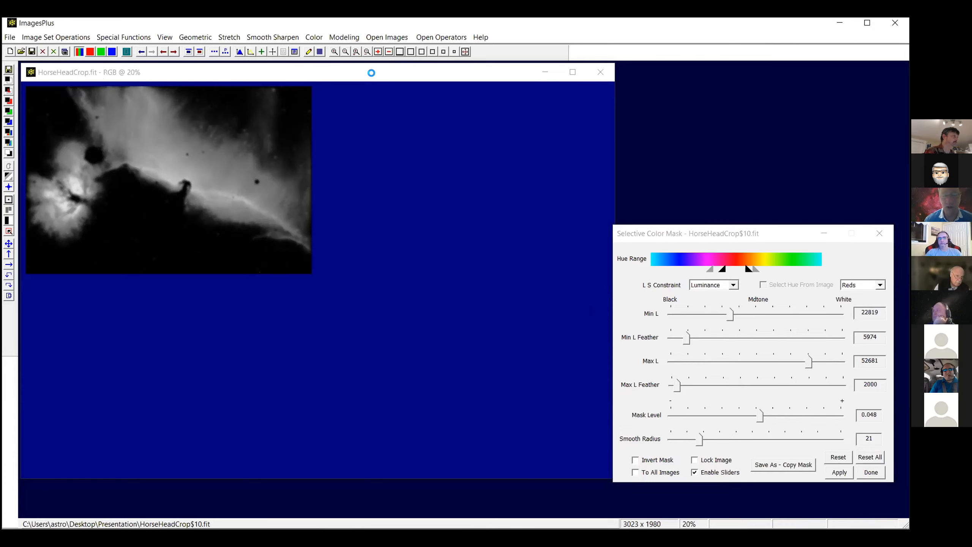
{"action": "left_click", "coordinate": [458, 158]}
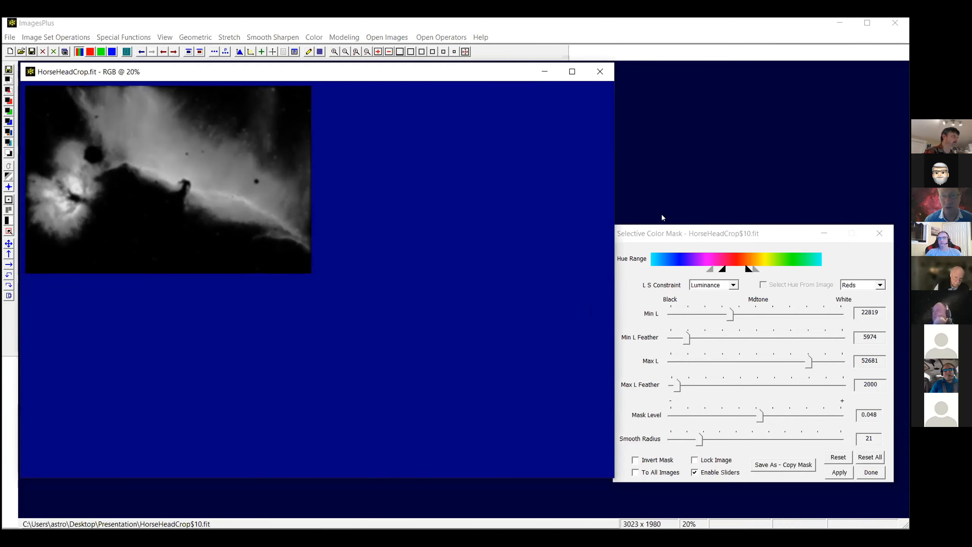
{"action": "left_click_drag", "start_coordinate": [673, 231], "coordinate": [648, 218]}
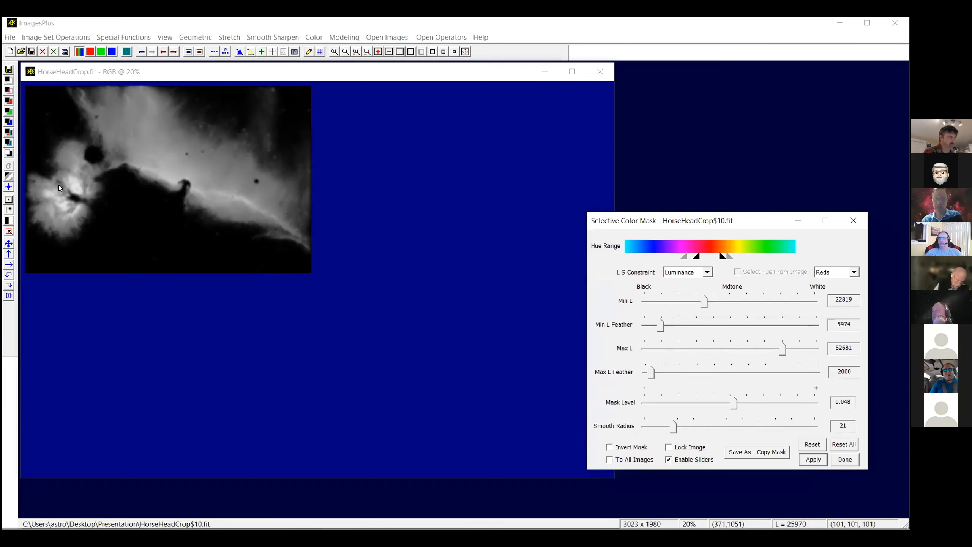
{"action": "left_click", "coordinate": [124, 37]}
{"action": "mouse_move", "coordinate": [199, 49]}
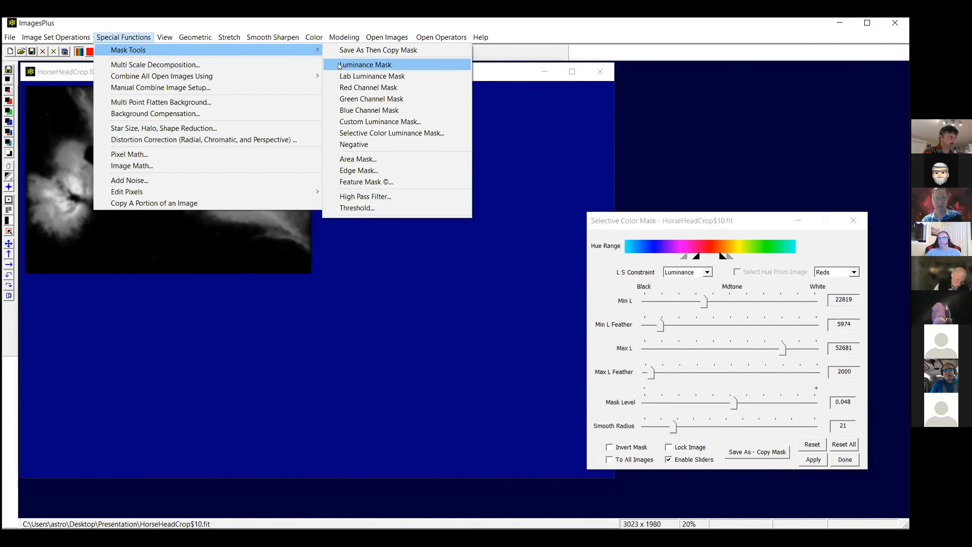
{"action": "left_click", "coordinate": [339, 65]}
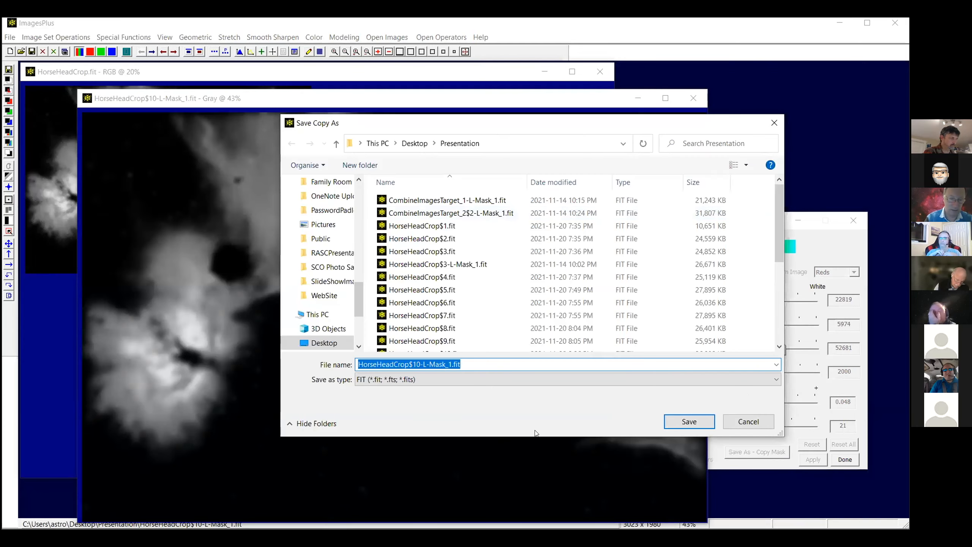
{"action": "type", "text": "mask"}
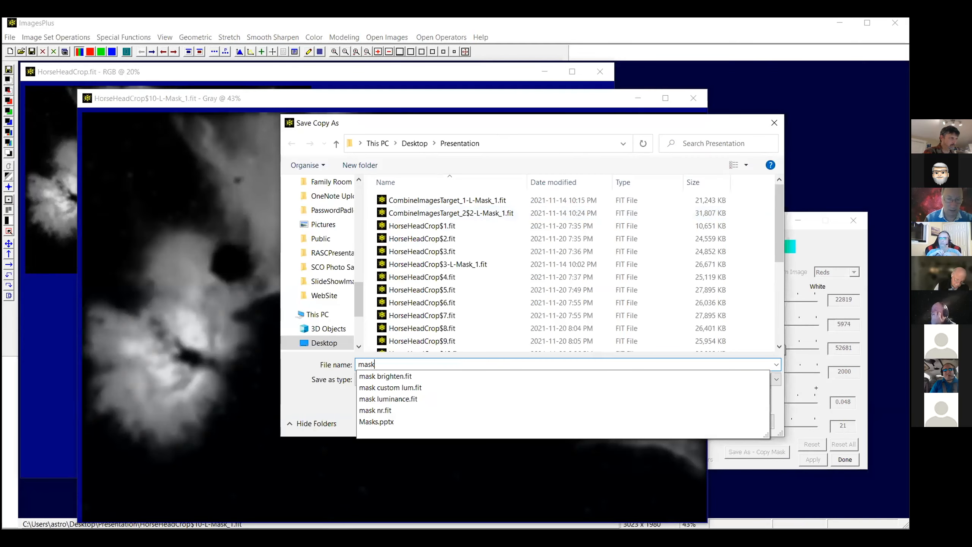
{"action": "type", "text": " red"}
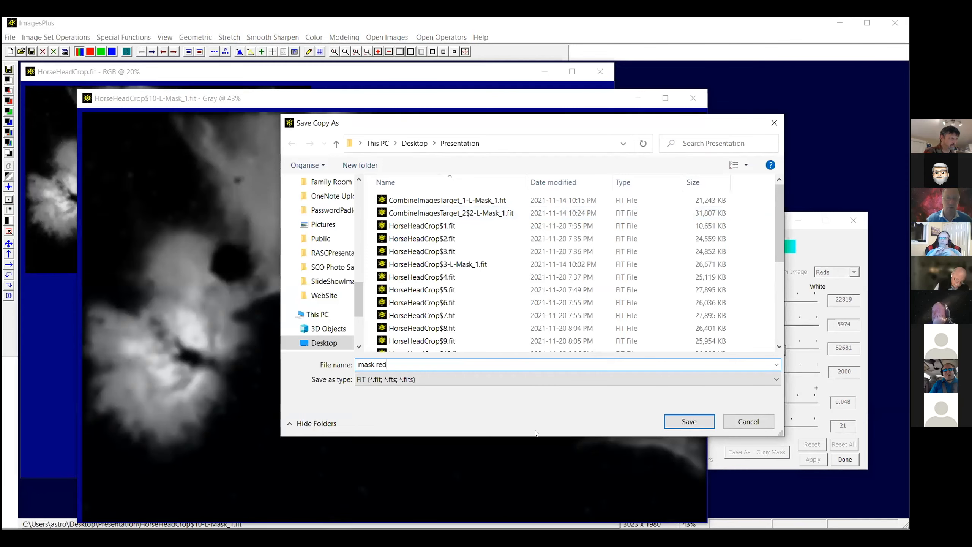
{"action": "key", "text": "Return"}
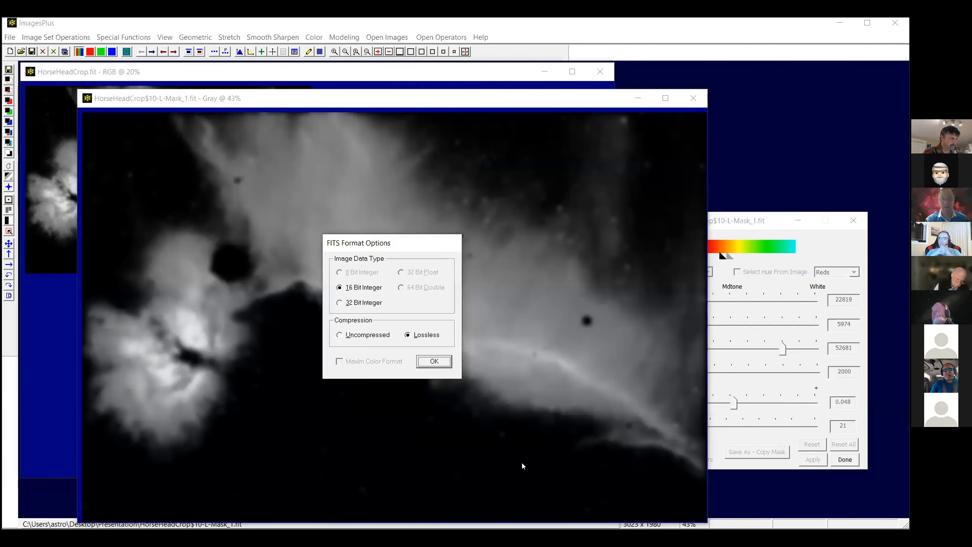
{"action": "left_click", "coordinate": [432, 361]}
Close the saved mask image and the Levels and Selective Color Mask windows.
{"action": "left_click", "coordinate": [693, 98]}
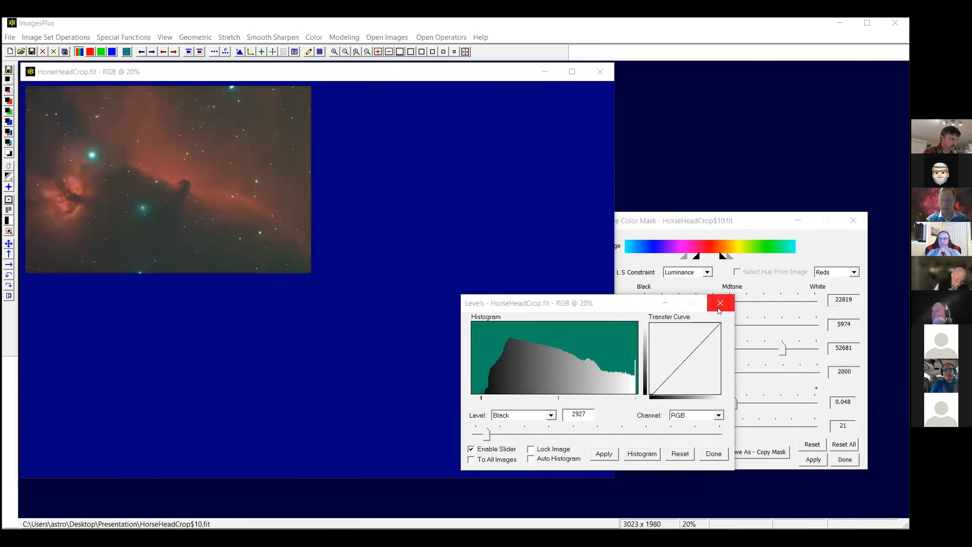
{"action": "left_click", "coordinate": [719, 307]}
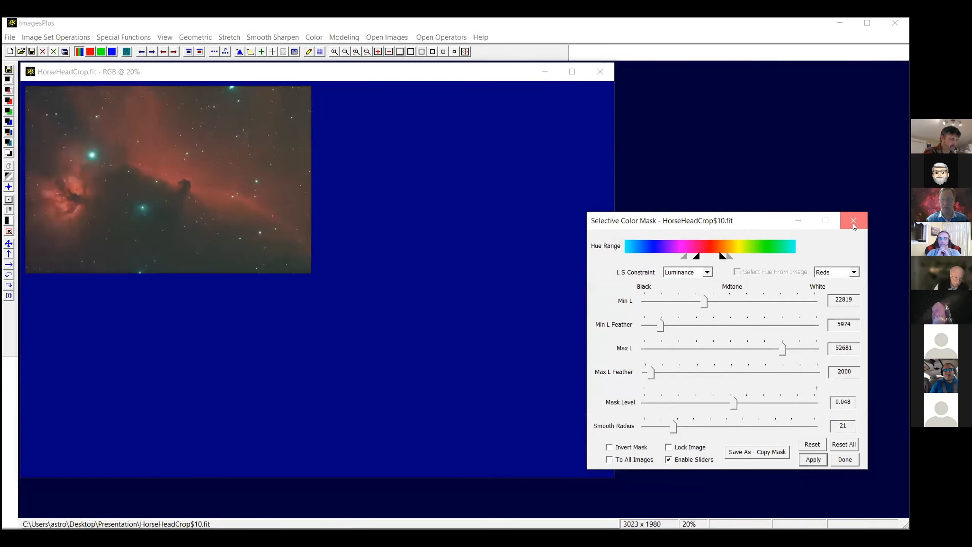
{"action": "left_click", "coordinate": [853, 221]}
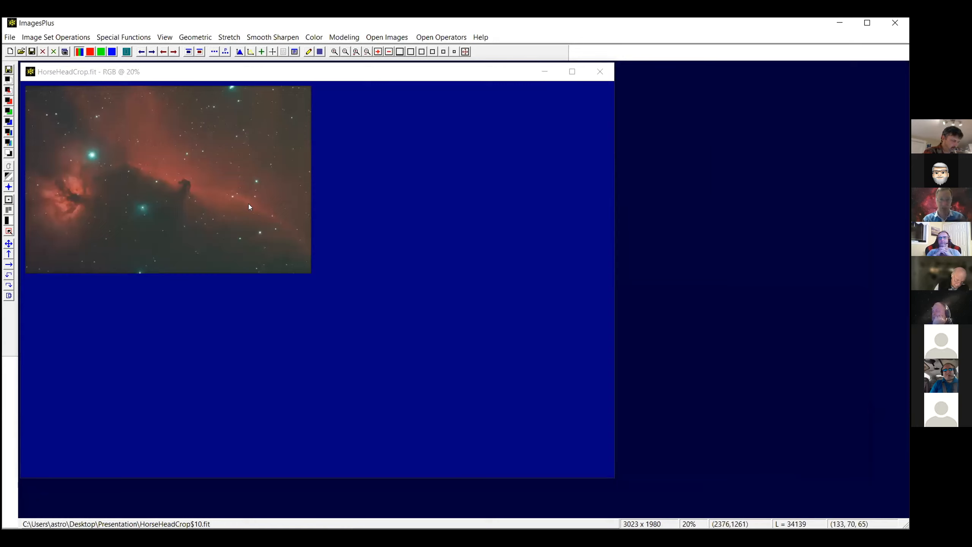
Open Selective HSL Color Balance for HorseHeadCrop.fit and shift the yellow-blue balance toward yellow, to a blue value of 0.434.
{"action": "left_click", "coordinate": [314, 37]}
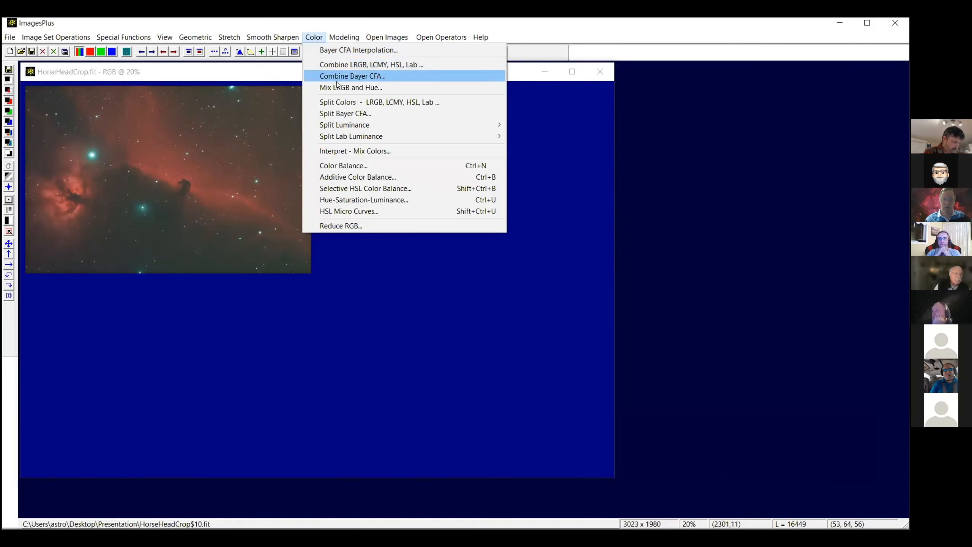
{"action": "left_click", "coordinate": [338, 188]}
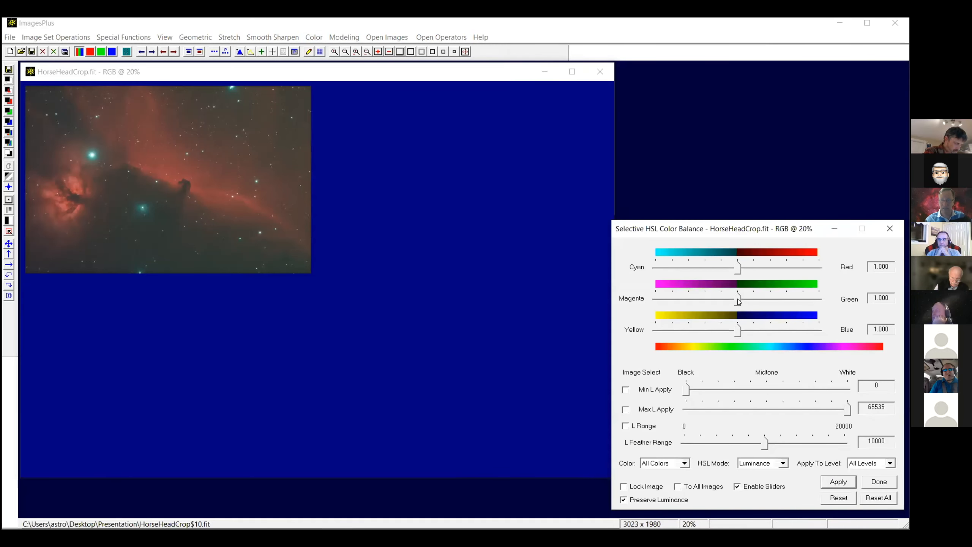
{"action": "left_click_drag", "start_coordinate": [738, 330], "coordinate": [693, 329]}
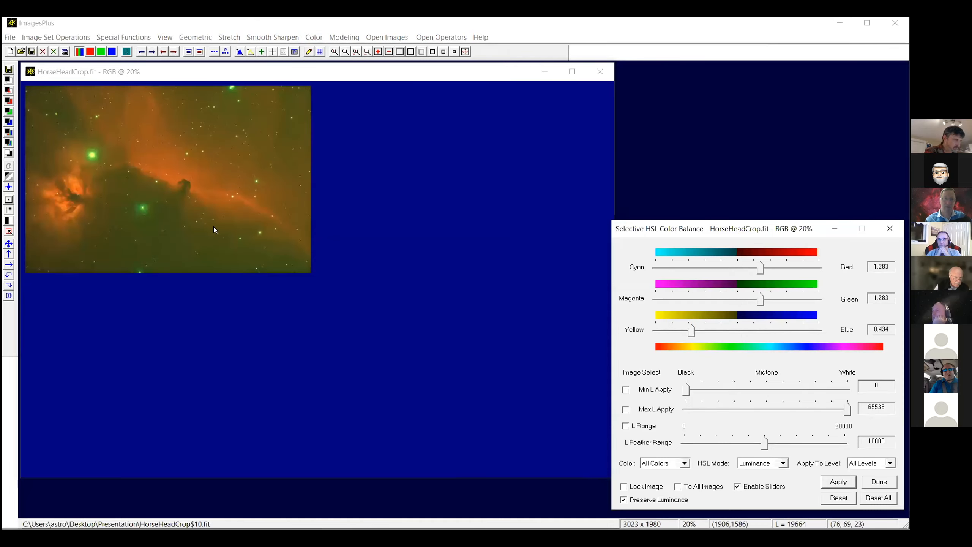
Set the blue balance to 1.374 and paste the copied "mask red.fit" as a mono image mask for the Selective HSL Color Balance operation.
{"action": "left_click_drag", "start_coordinate": [692, 333], "coordinate": [768, 335]}
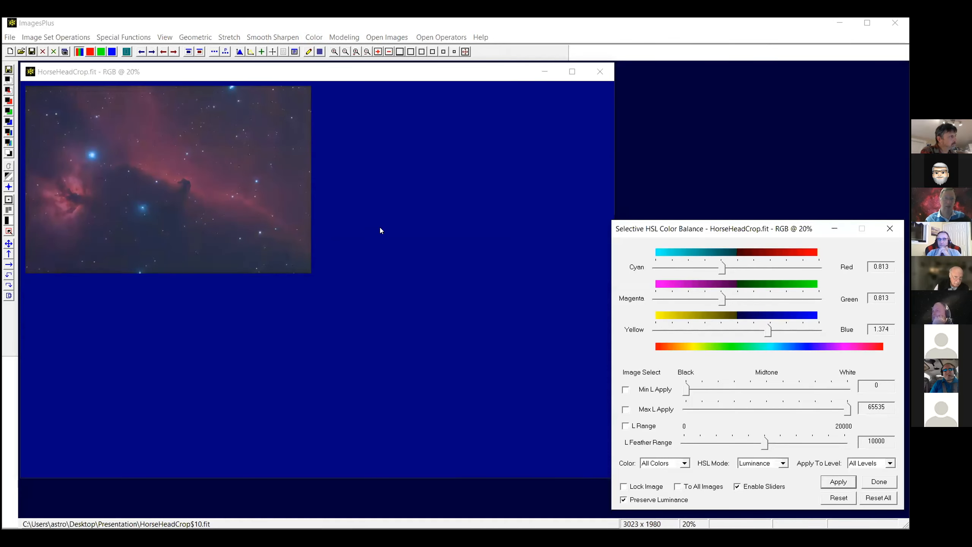
{"action": "left_click", "coordinate": [285, 50]}
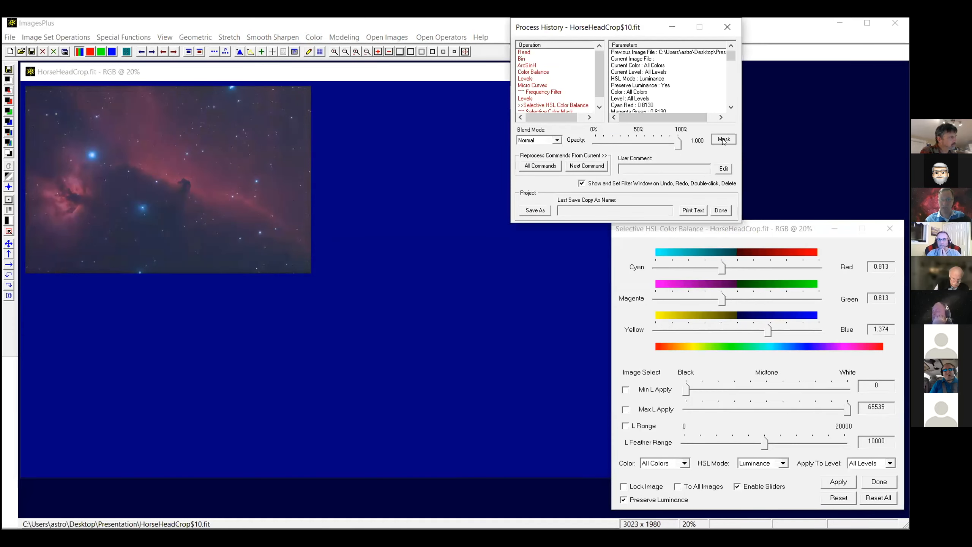
{"action": "left_click", "coordinate": [723, 140]}
{"action": "left_click", "coordinate": [579, 411]}
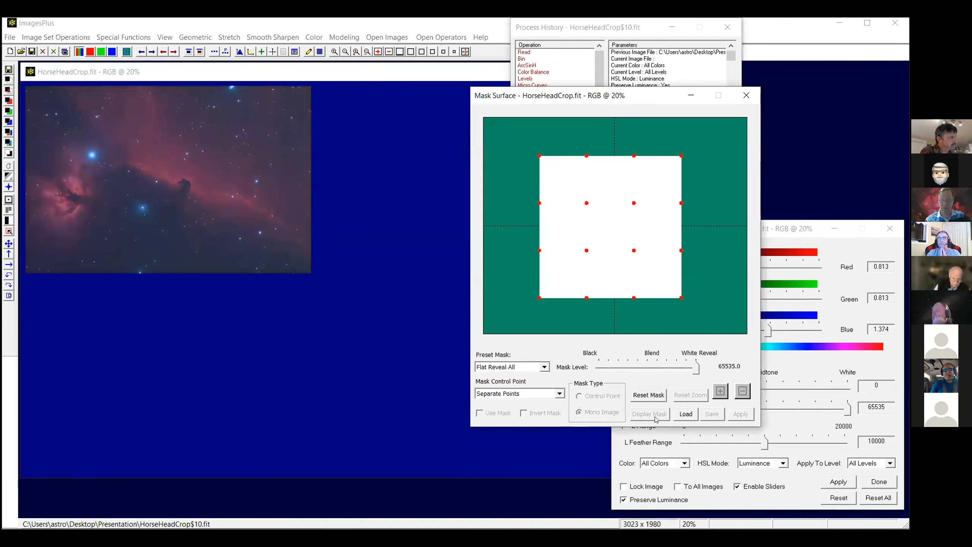
{"action": "right_click", "coordinate": [626, 250]}
{"action": "left_click", "coordinate": [643, 269]}
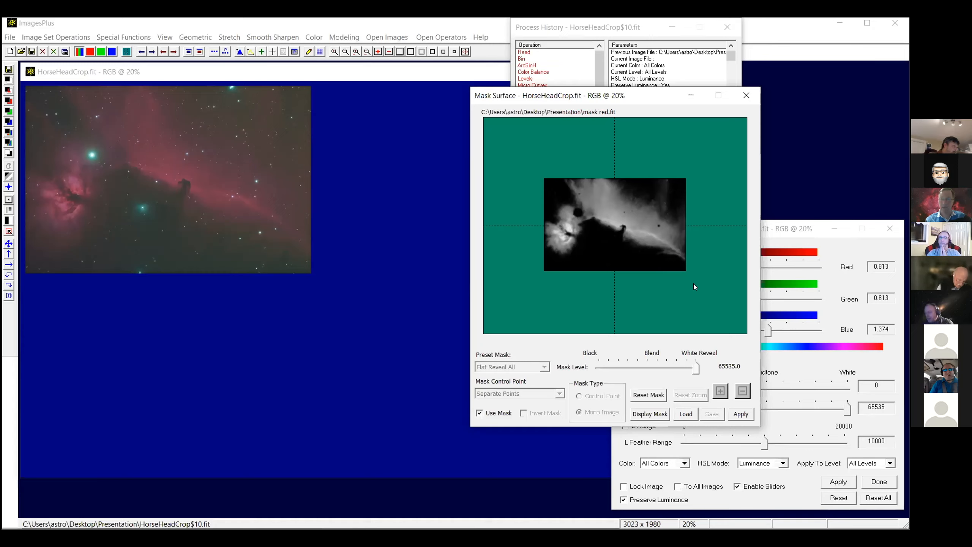
Try the masked Selective HSL Color Balance with blue at 0.278, followed by blue at 1.020.
{"action": "left_click", "coordinate": [716, 497]}
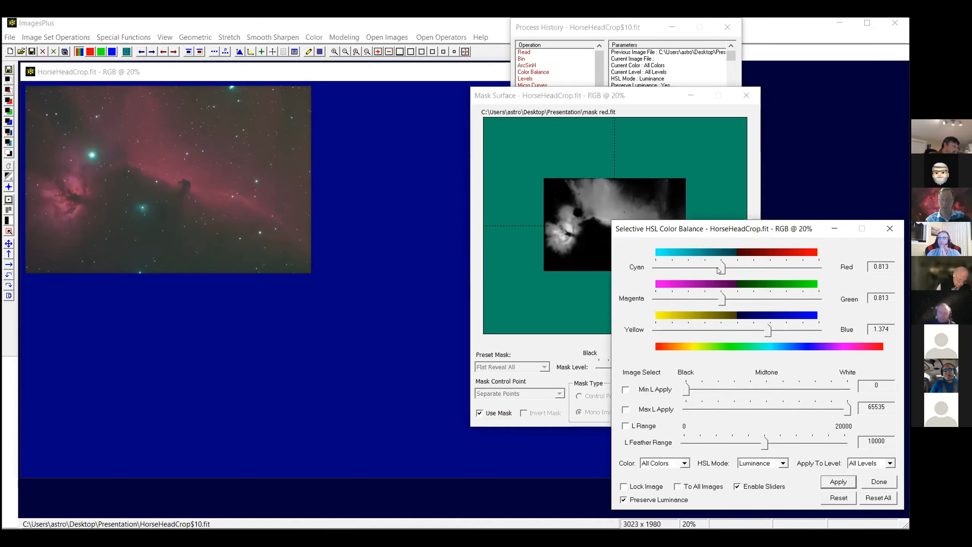
{"action": "left_click_drag", "start_coordinate": [696, 228], "coordinate": [652, 172]}
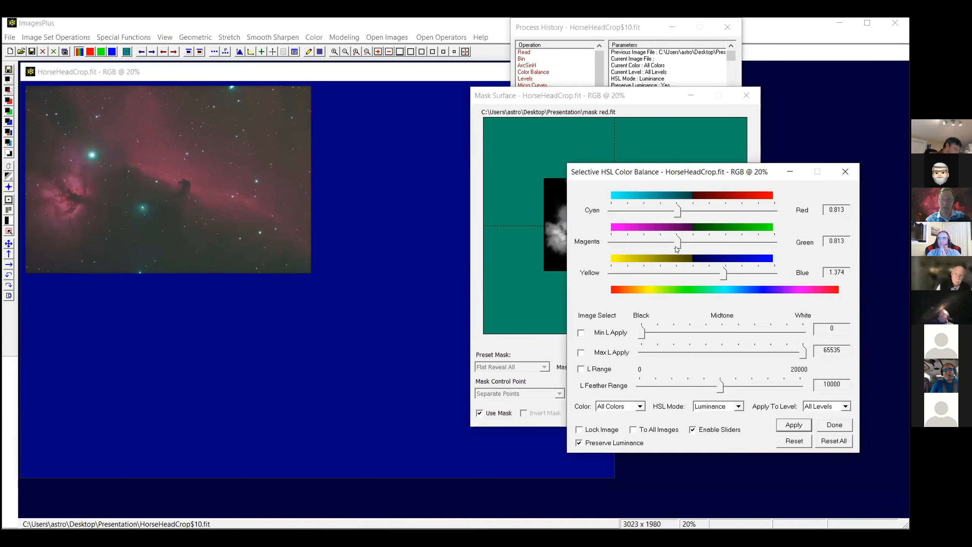
{"action": "left_click_drag", "start_coordinate": [723, 274], "coordinate": [634, 273]}
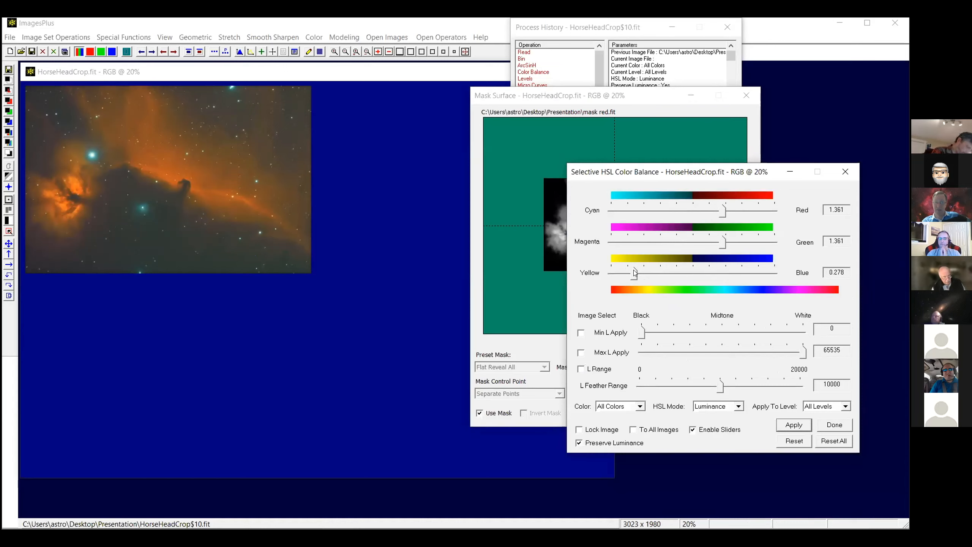
{"action": "left_click_drag", "start_coordinate": [634, 271], "coordinate": [694, 280]}
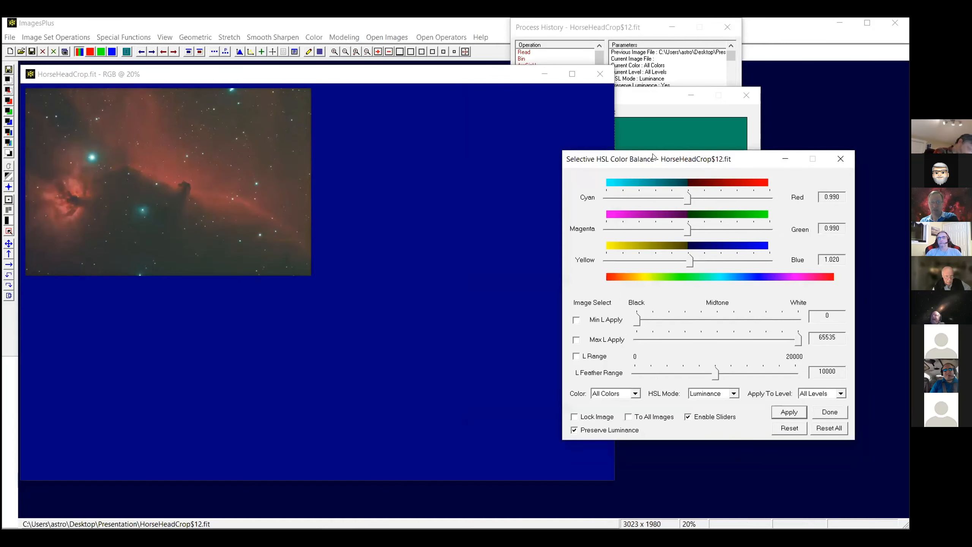
Reset all Selective HSL Color Balance values, apply the neutral 1.000 settings and close the dialog.
{"action": "left_click_drag", "start_coordinate": [652, 156], "coordinate": [527, 140]}
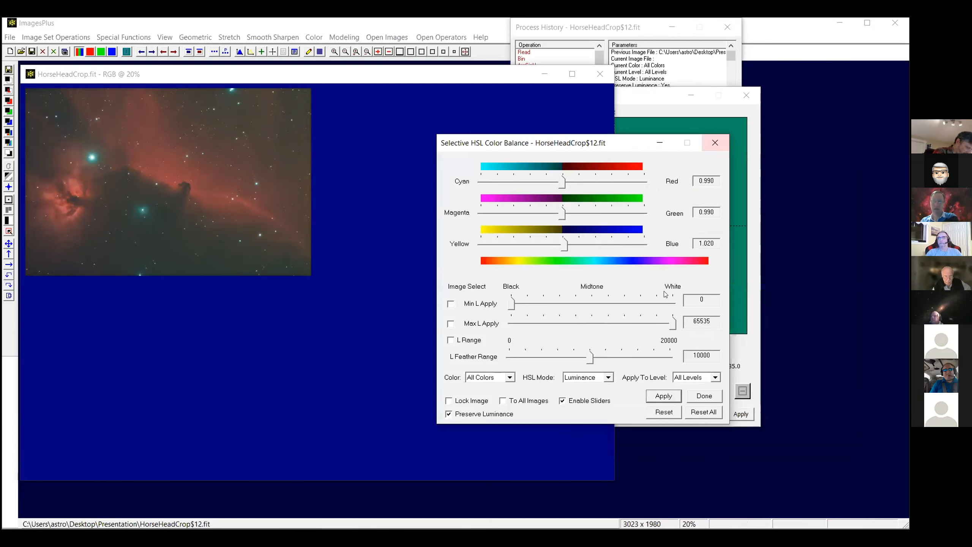
{"action": "left_click", "coordinate": [695, 413]}
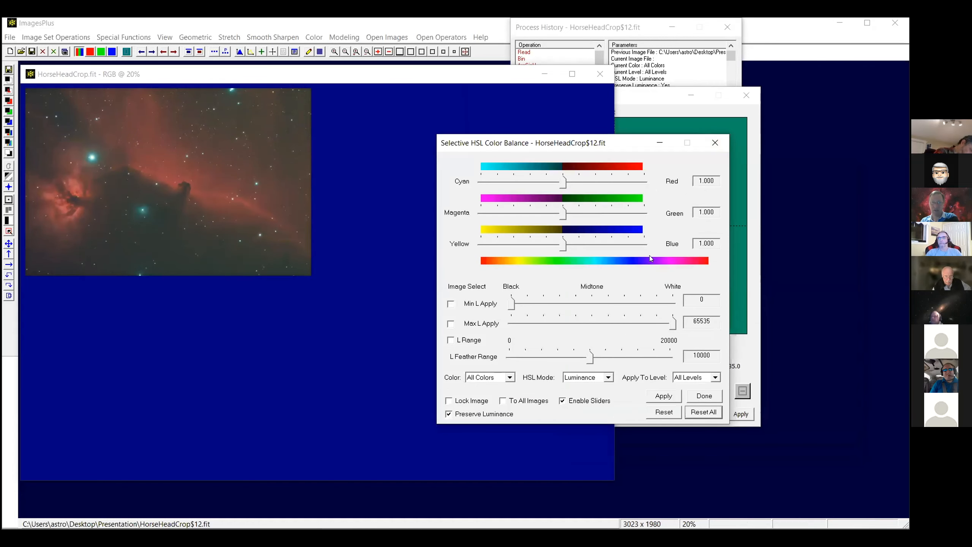
{"action": "left_click", "coordinate": [662, 394]}
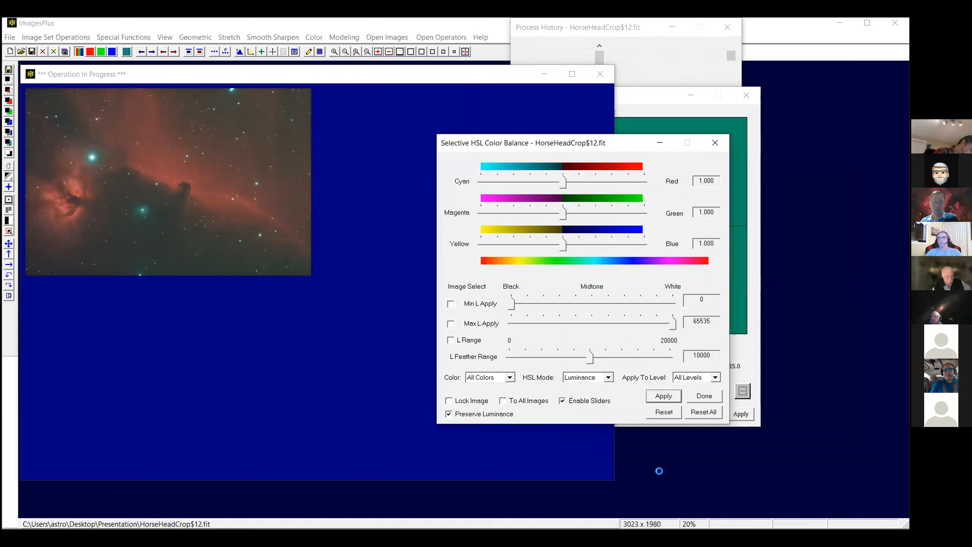
{"action": "left_click", "coordinate": [700, 395]}
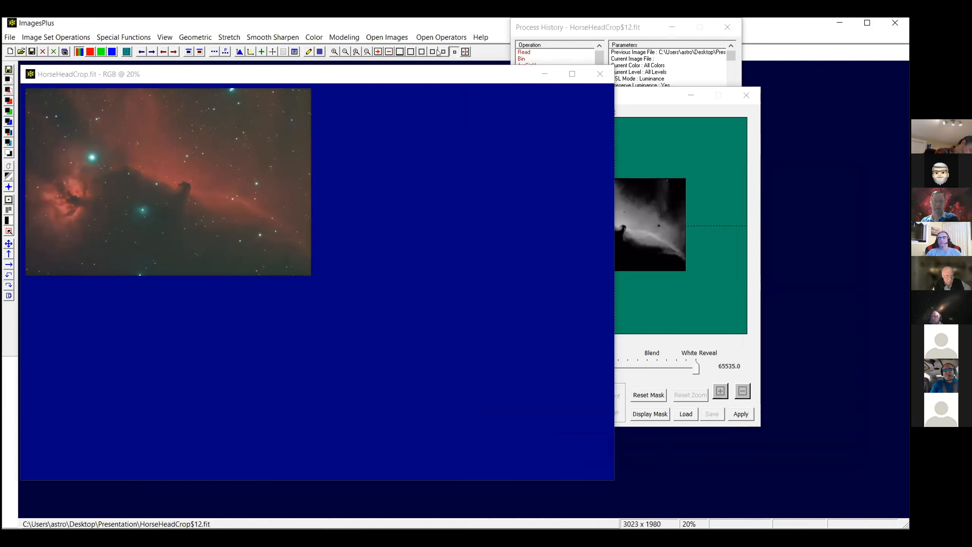
Start a Hue-Saturation-Luminance adjustment on HorseHeadCrop.fit, limit it to Reds and set the hue shift to -0.03056.
{"action": "left_click", "coordinate": [388, 52]}
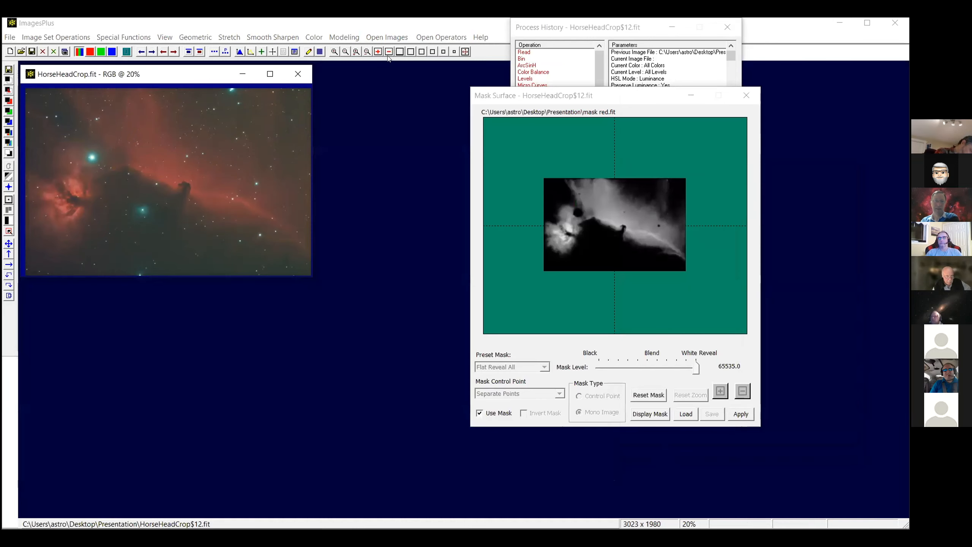
{"action": "left_click", "coordinate": [331, 51]}
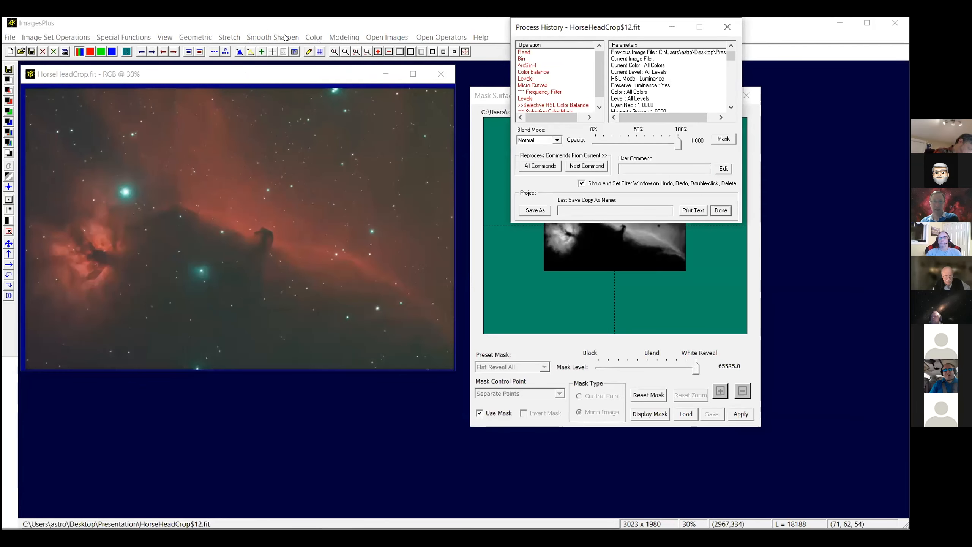
{"action": "left_click", "coordinate": [313, 39]}
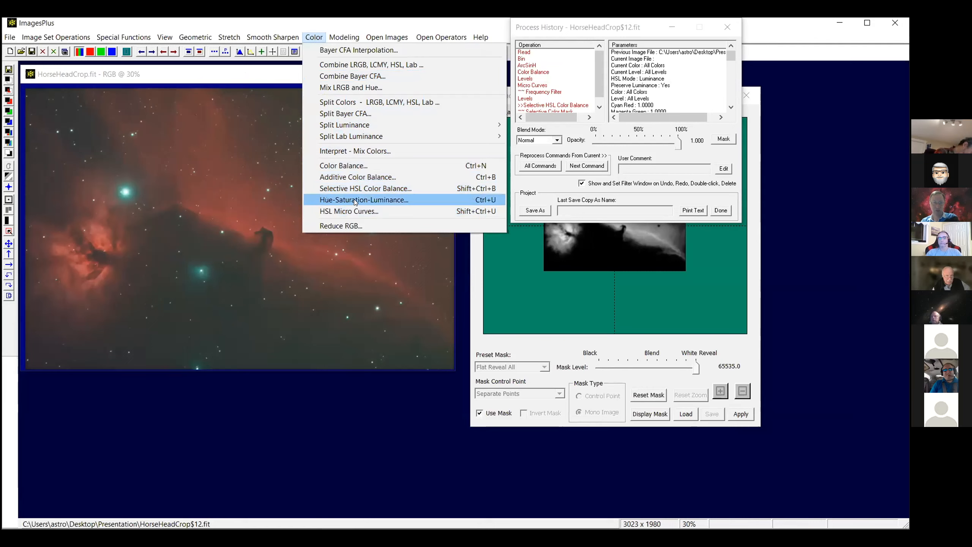
{"action": "key", "text": "Return"}
{"action": "left_click_drag", "start_coordinate": [651, 326], "coordinate": [551, 269]}
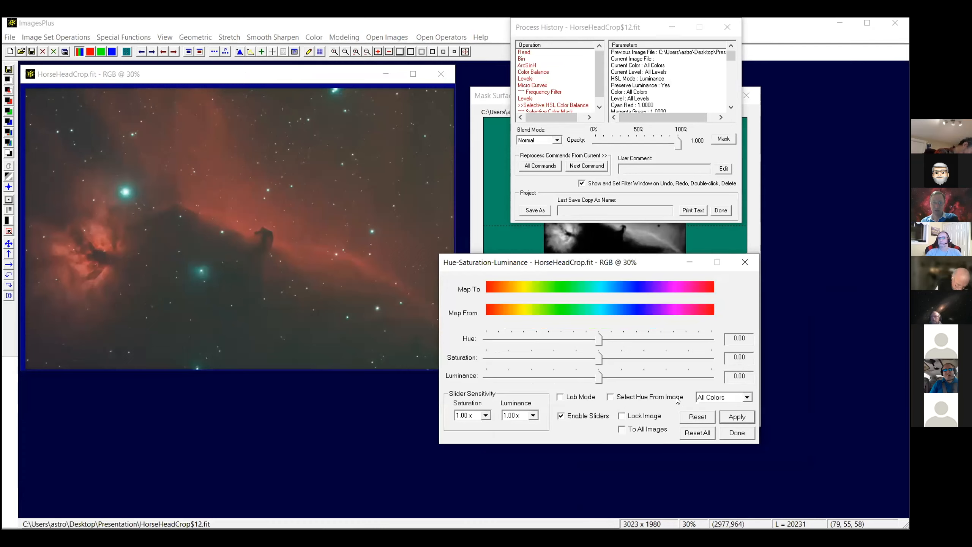
{"action": "left_click", "coordinate": [708, 398]}
{"action": "left_click", "coordinate": [706, 414]}
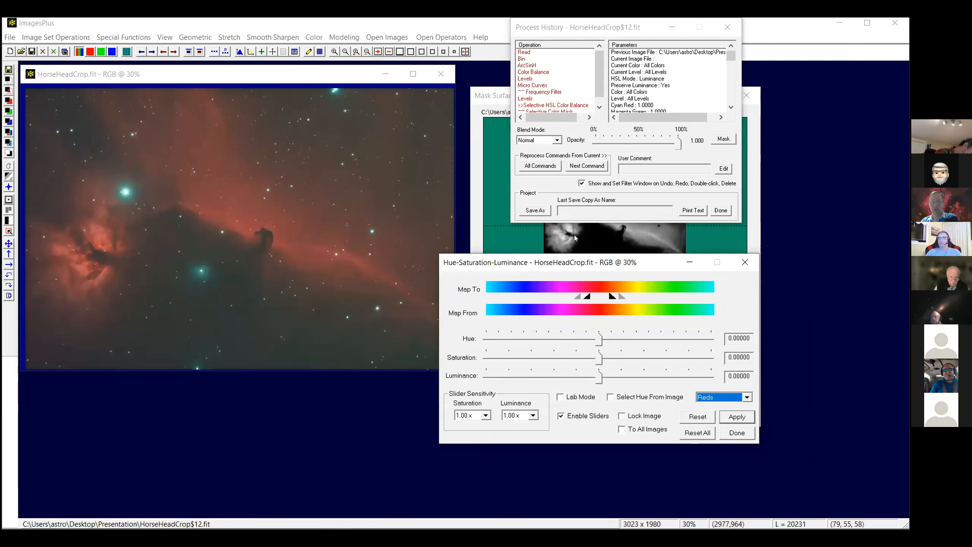
{"action": "left_click", "coordinate": [598, 339]}
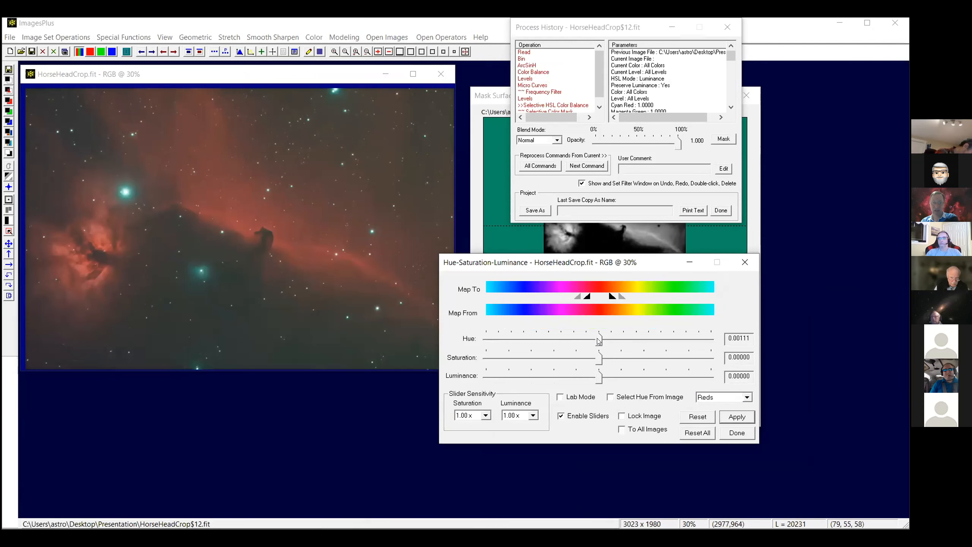
{"action": "left_click_drag", "start_coordinate": [599, 341], "coordinate": [591, 340]}
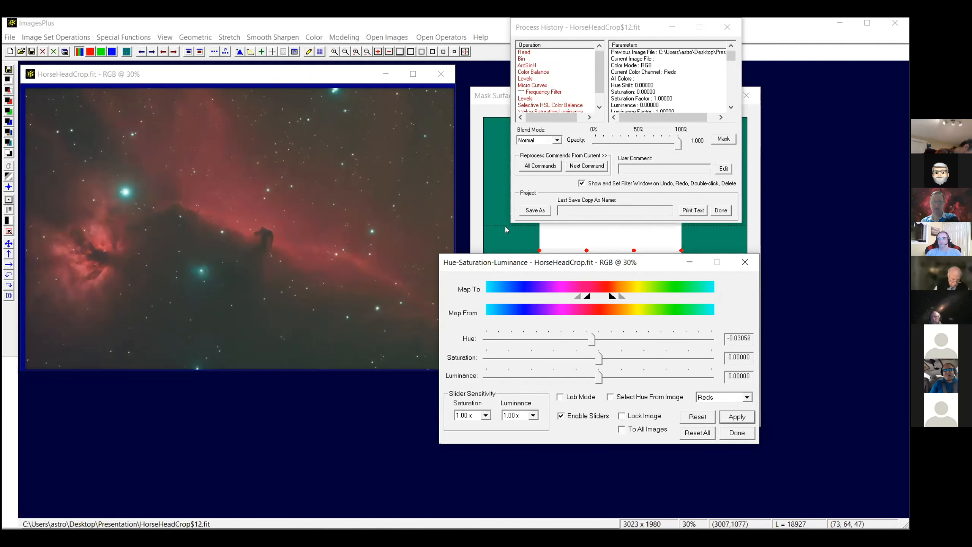
Paste the copied red mask as a mono image mask for the hue adjustment and set the Reds luminance to 0.09.
{"action": "left_click", "coordinate": [512, 235]}
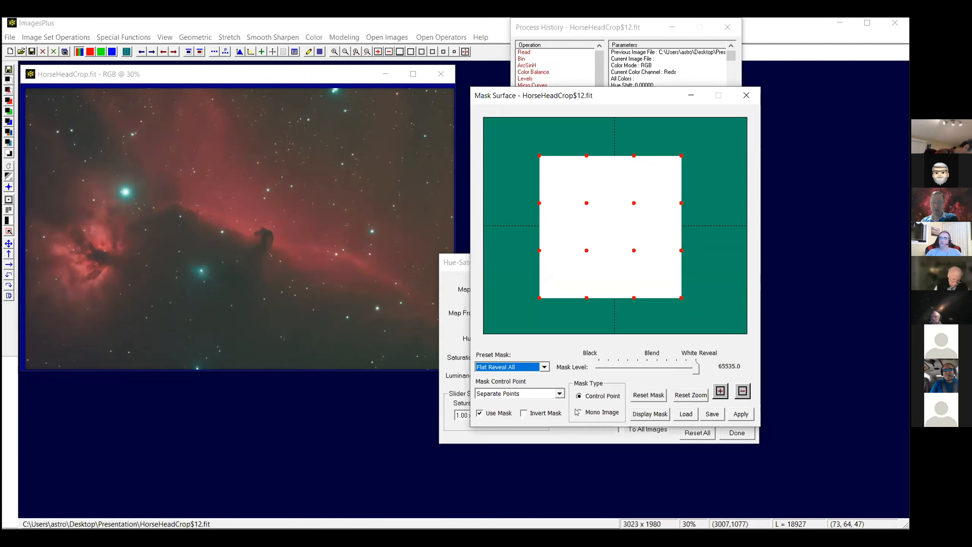
{"action": "right_click", "coordinate": [637, 246]}
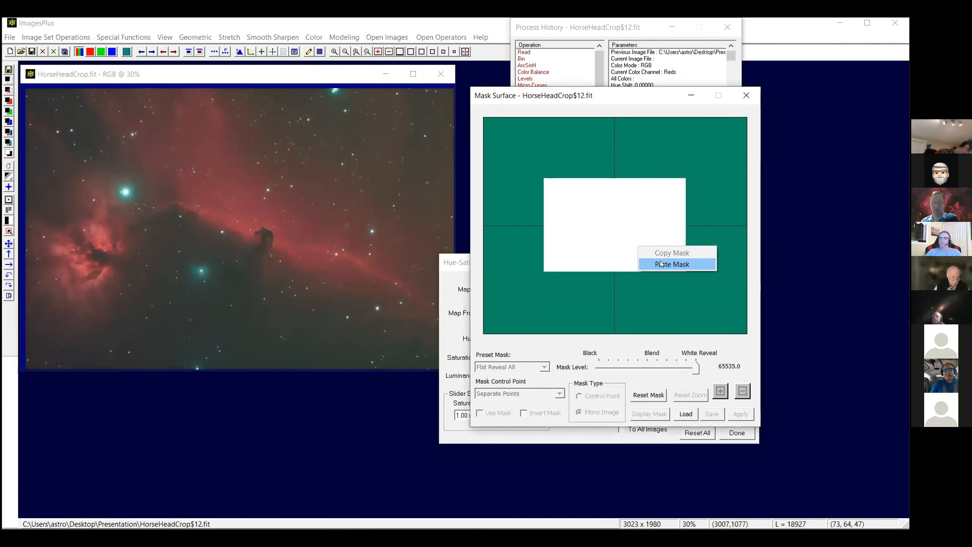
{"action": "key", "text": "Return"}
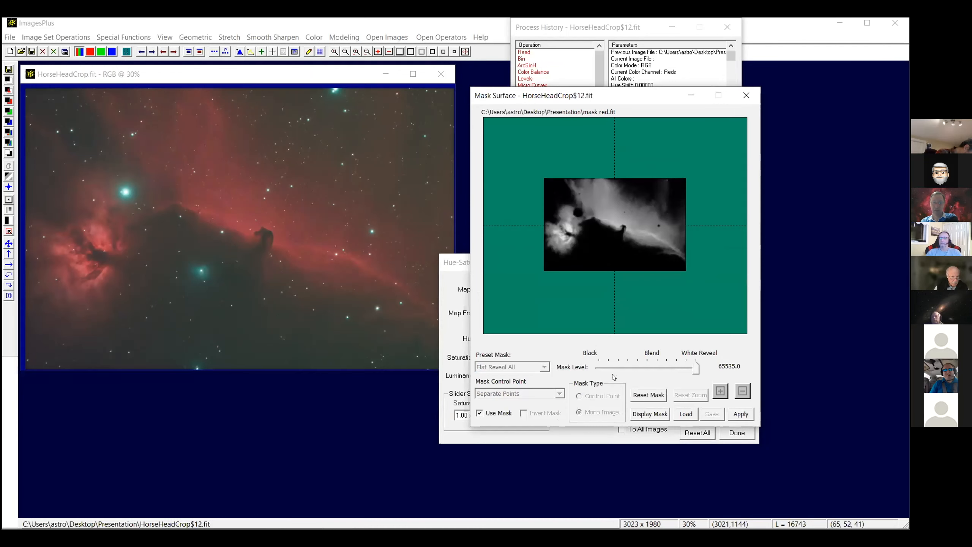
{"action": "left_click", "coordinate": [455, 263]}
{"action": "left_click_drag", "start_coordinate": [597, 381], "coordinate": [609, 380]}
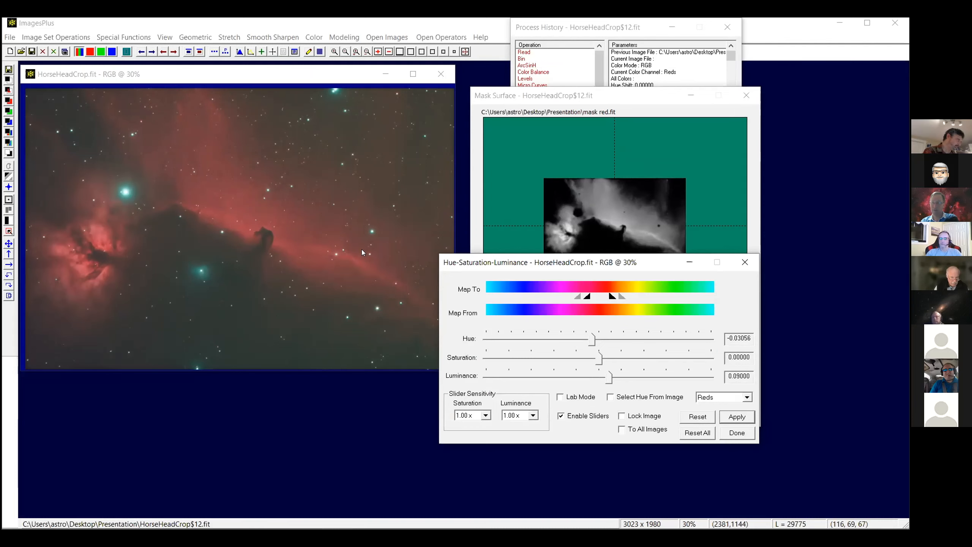
Compare the image with and without the masked Reds adjustment by lowering its opacity to 0 and restoring it to 1.000.
{"action": "left_click", "coordinate": [550, 26]}
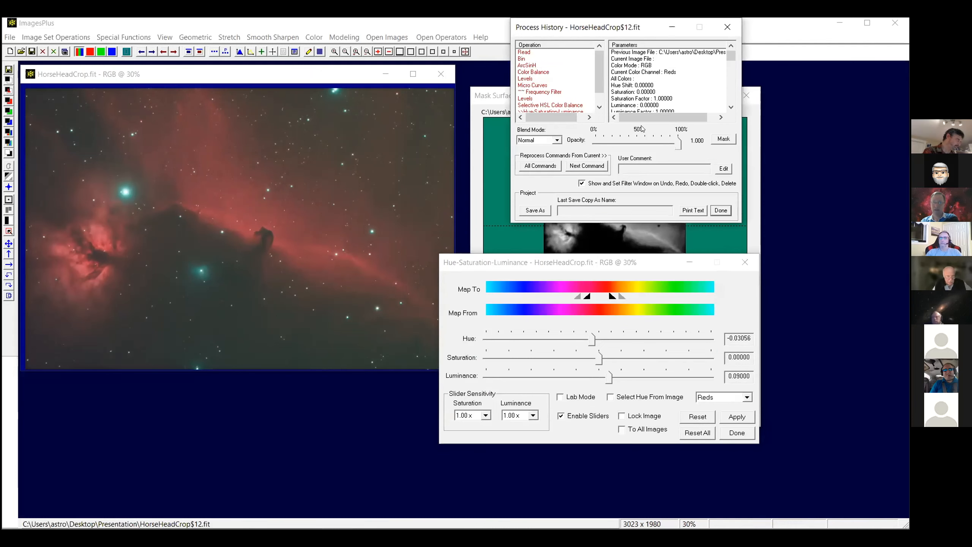
{"action": "left_click_drag", "start_coordinate": [677, 143], "coordinate": [589, 140]}
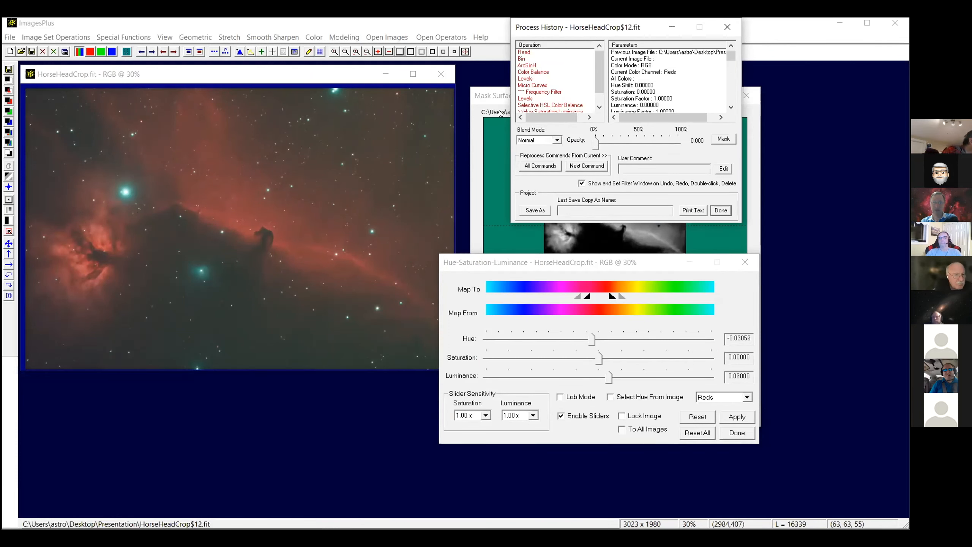
{"action": "left_click_drag", "start_coordinate": [594, 144], "coordinate": [699, 153]}
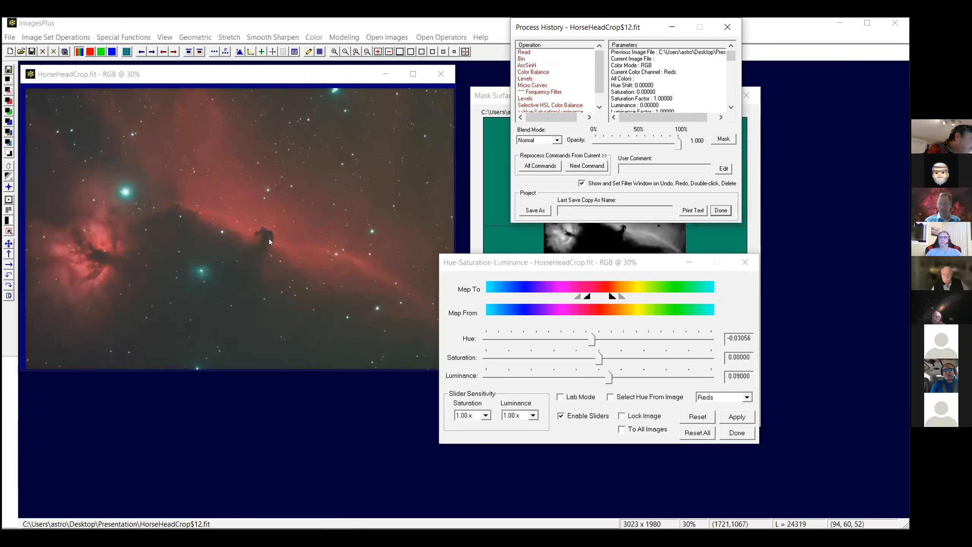
Examine the Horsehead, the red nebula and the blue star regions at 100% zoom to judge the masked adjustment.
{"action": "left_click", "coordinate": [431, 52]}
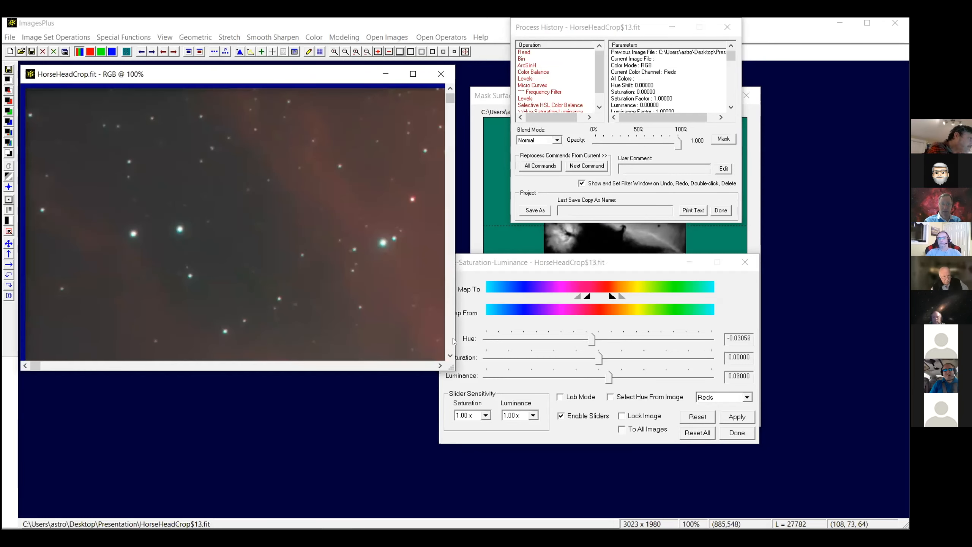
{"action": "left_click", "coordinate": [448, 339]}
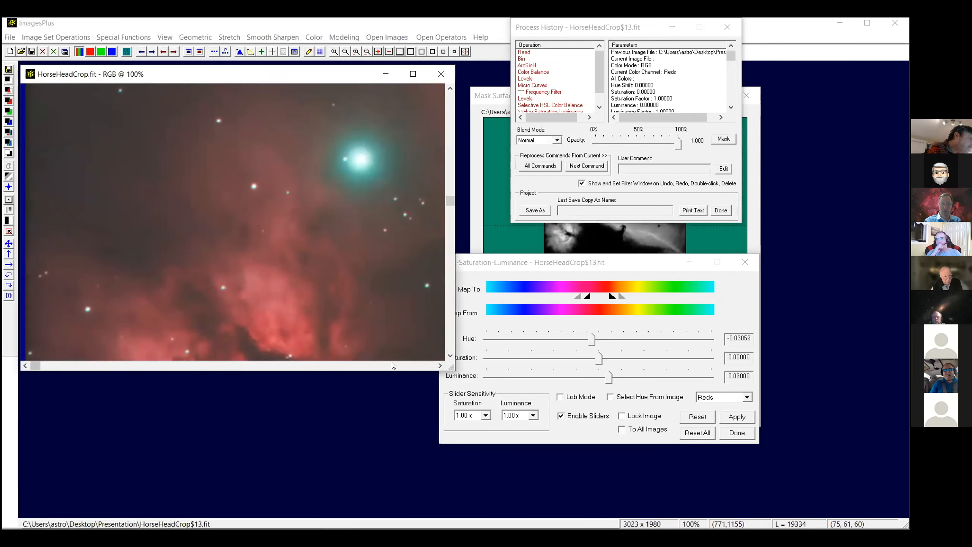
{"action": "left_click", "coordinate": [393, 366]}
{"action": "left_click", "coordinate": [392, 366]}
{"action": "left_click", "coordinate": [393, 366]}
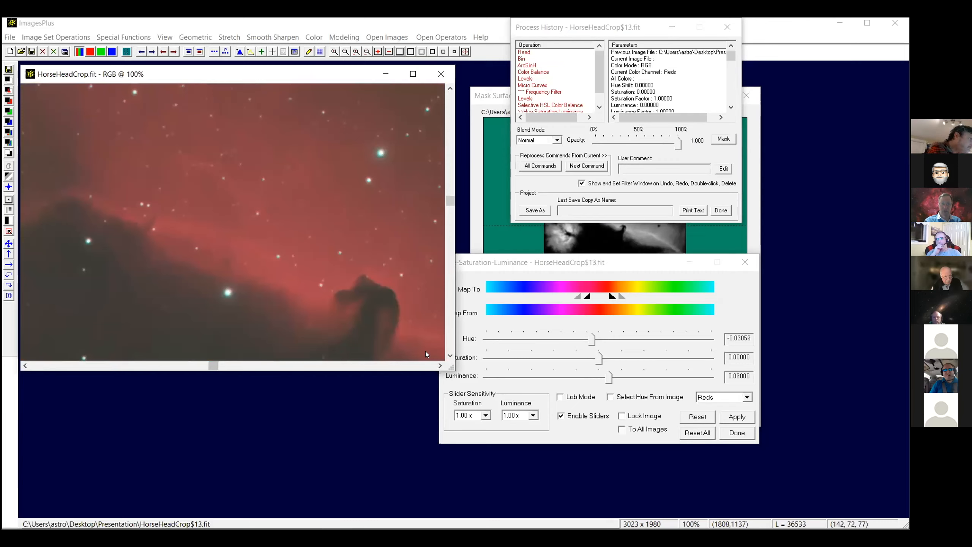
{"action": "left_click", "coordinate": [450, 356]}
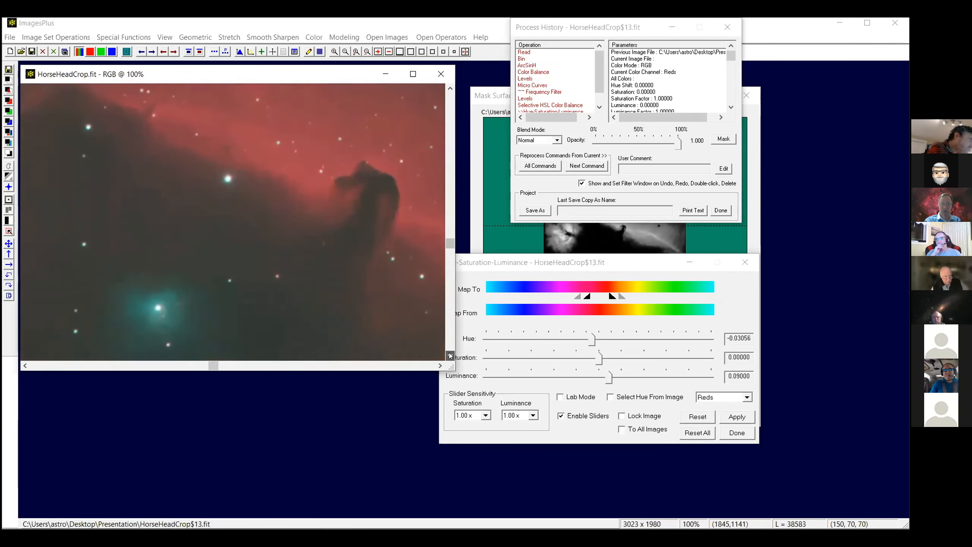
{"action": "left_click", "coordinate": [450, 356]}
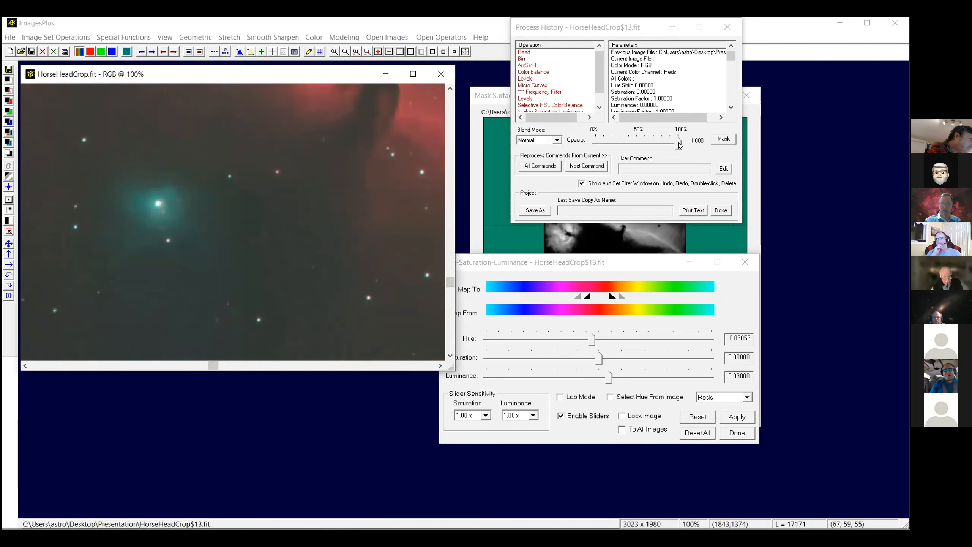
{"action": "left_click", "coordinate": [571, 143]}
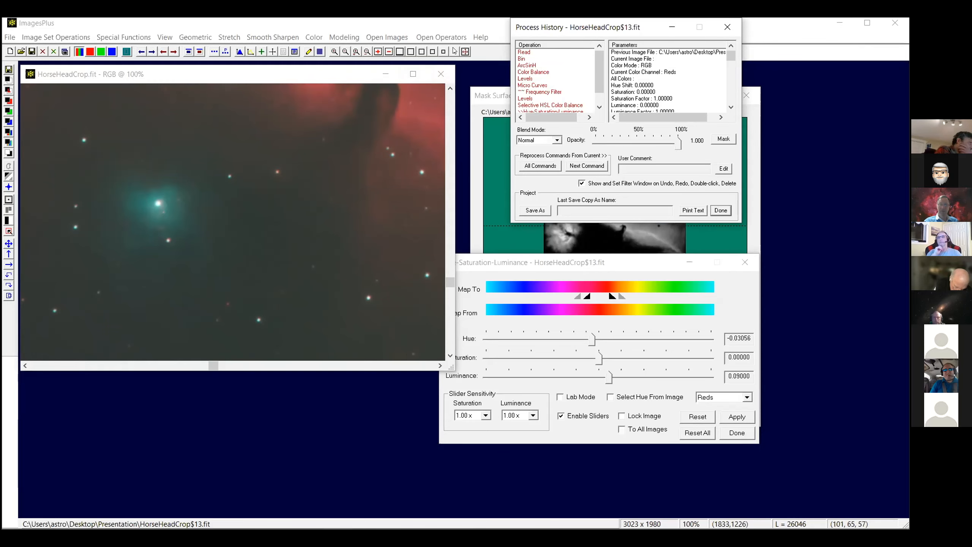
Set the Reds hue shift to -0.09167 while viewing the whole image at 30%.
{"action": "left_click", "coordinate": [383, 54]}
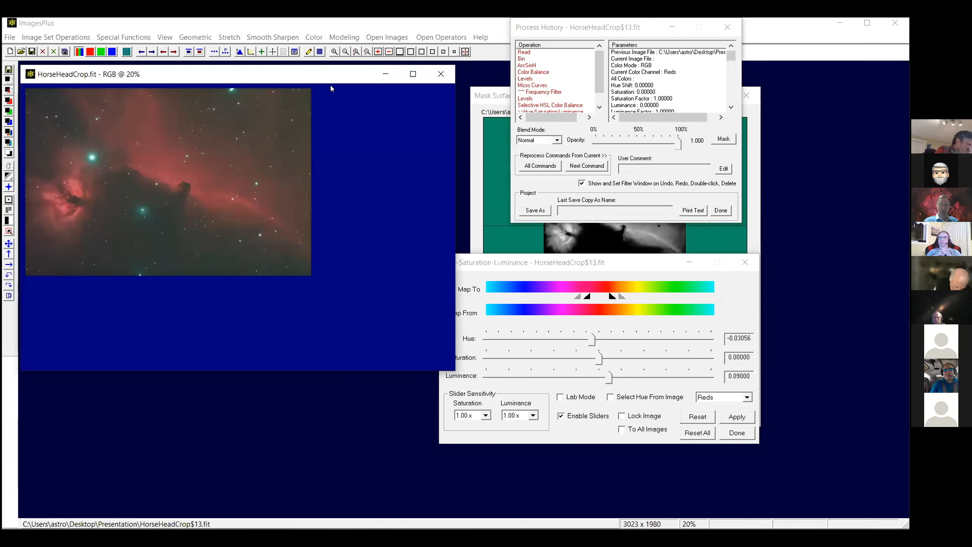
{"action": "left_click", "coordinate": [333, 52]}
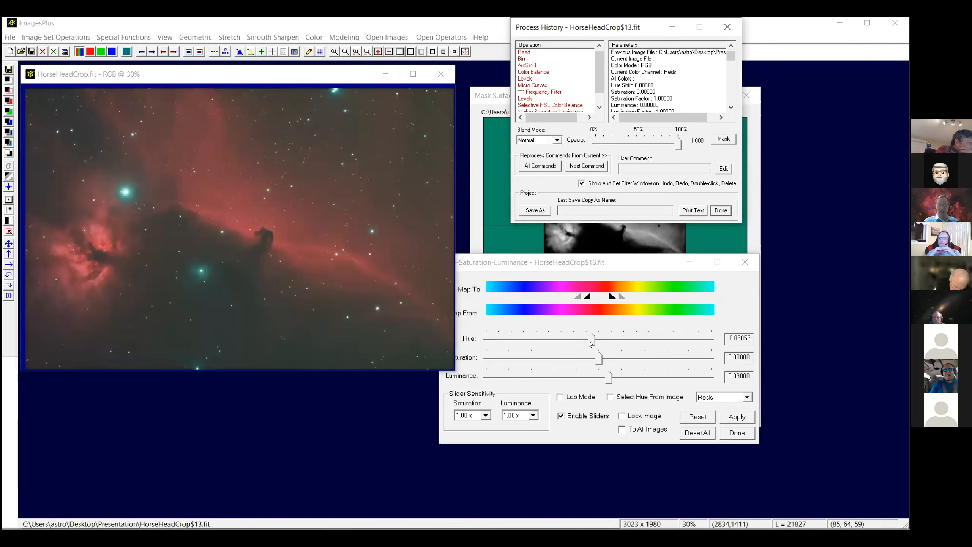
{"action": "left_click_drag", "start_coordinate": [587, 342], "coordinate": [577, 340]}
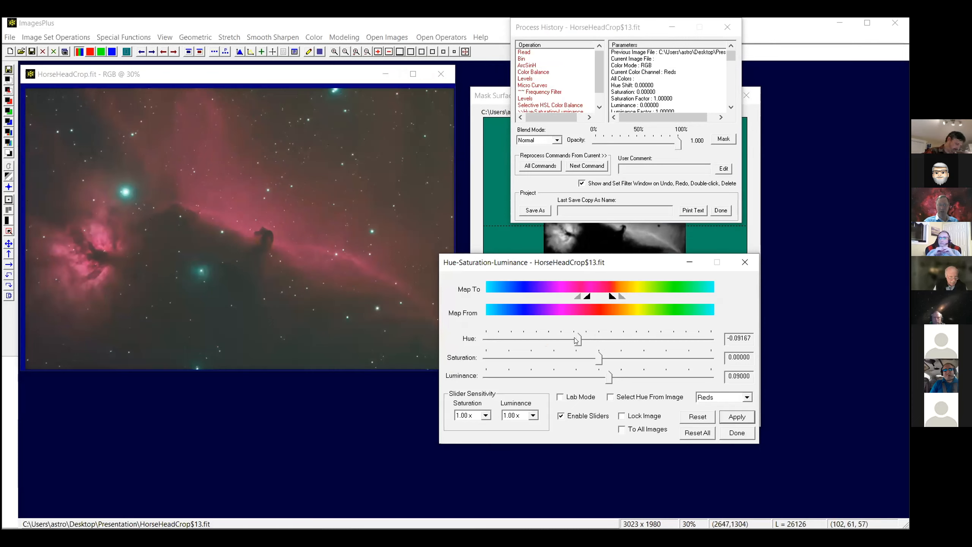
Set the Reds hue shift to -0.02833, the saturation to -0.04400 and the luminance to 0.18800.
{"action": "left_click_drag", "start_coordinate": [579, 342], "coordinate": [549, 343]}
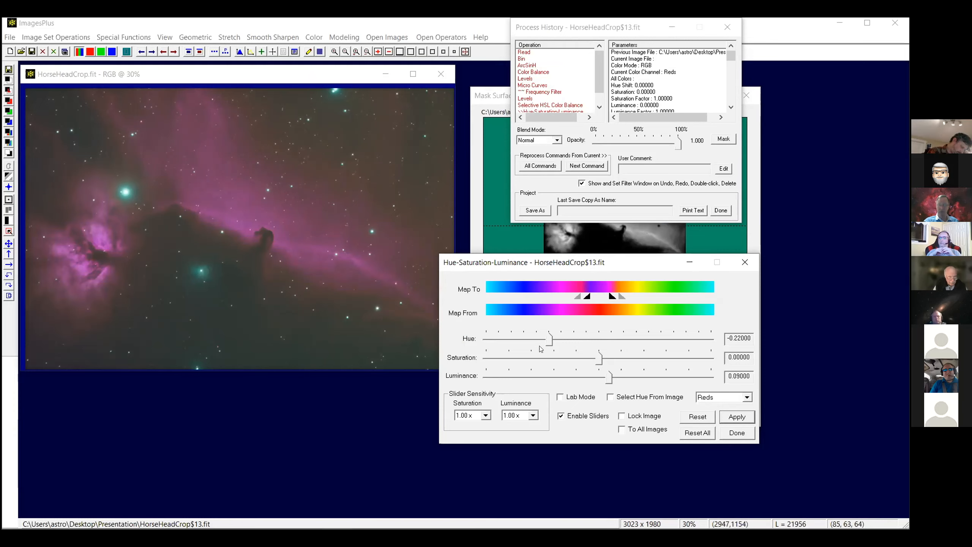
{"action": "left_click_drag", "start_coordinate": [549, 342], "coordinate": [589, 344]}
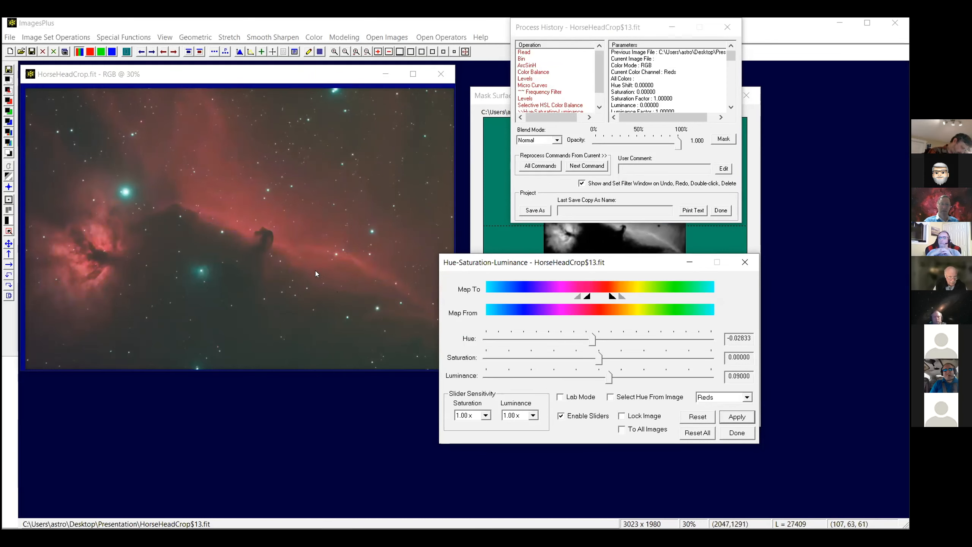
{"action": "left_click_drag", "start_coordinate": [599, 358], "coordinate": [626, 358]}
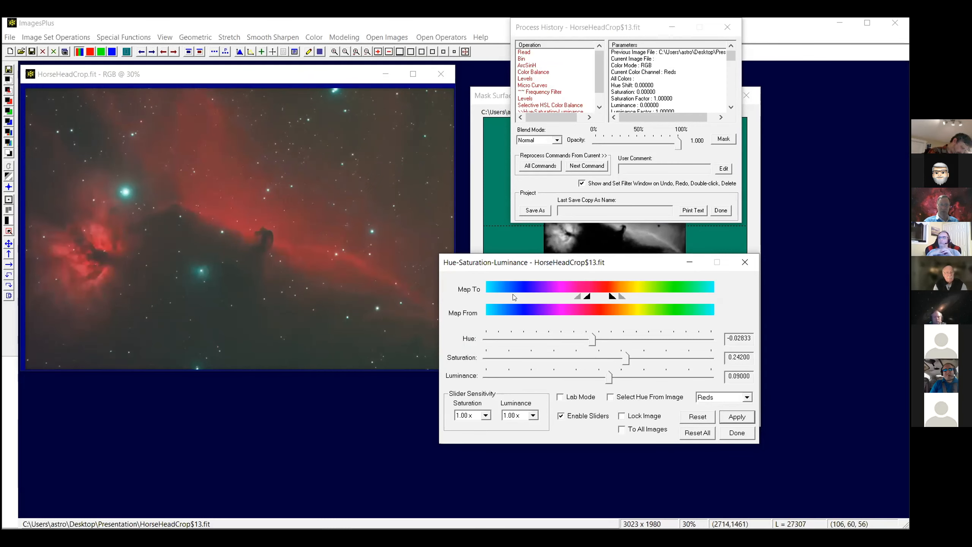
{"action": "left_click_drag", "start_coordinate": [626, 358], "coordinate": [593, 358]}
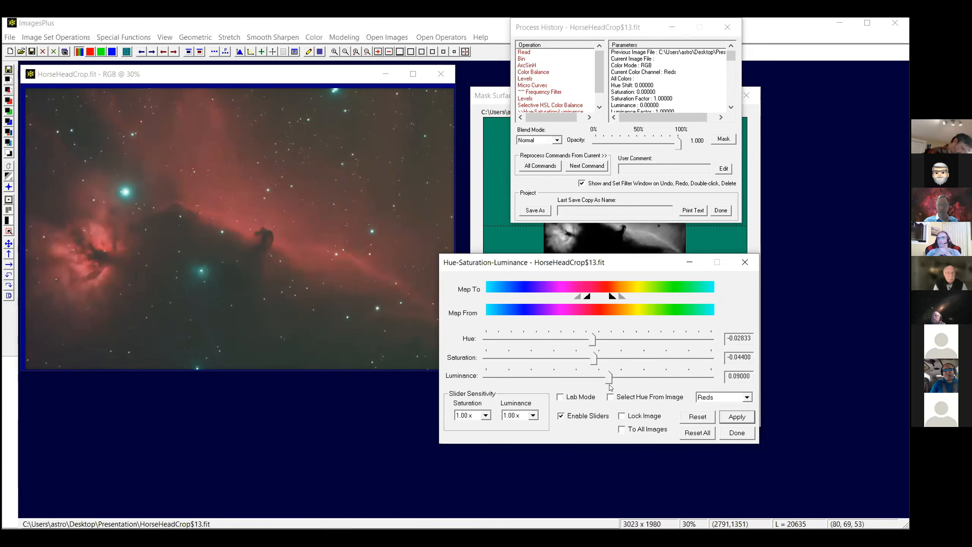
{"action": "left_click_drag", "start_coordinate": [621, 383], "coordinate": [620, 383]}
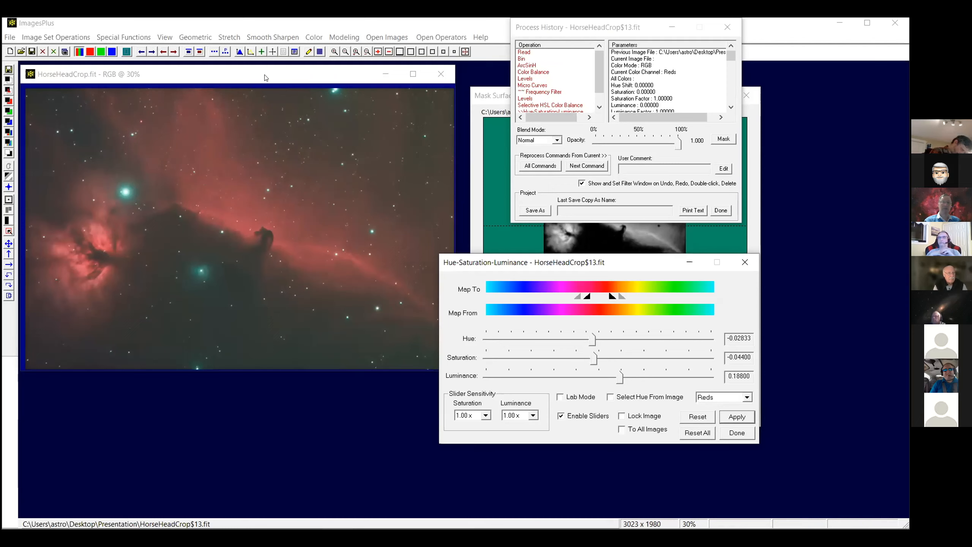
Create a red channel mask from the Horsehead image and move it aside to uncover the original.
{"action": "left_click", "coordinate": [131, 36]}
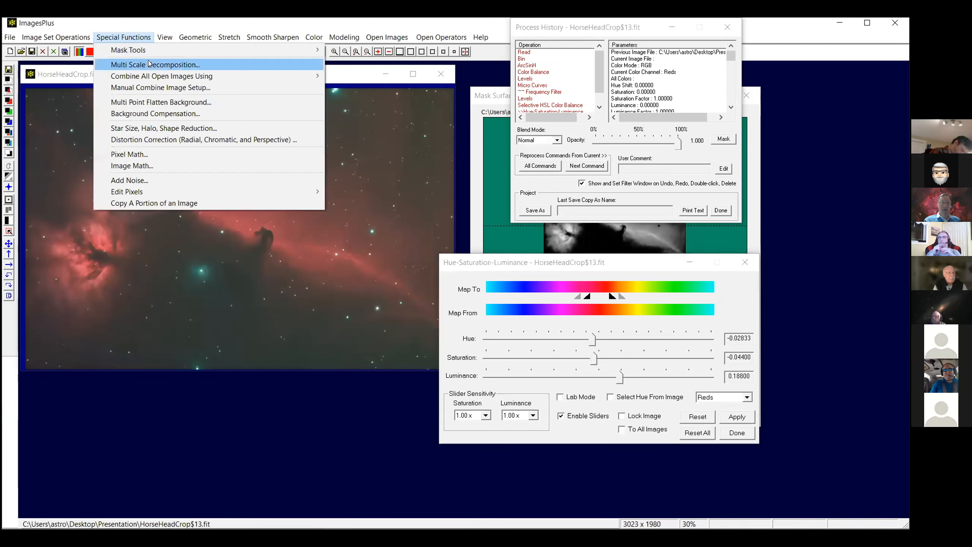
{"action": "mouse_move", "coordinate": [150, 52]}
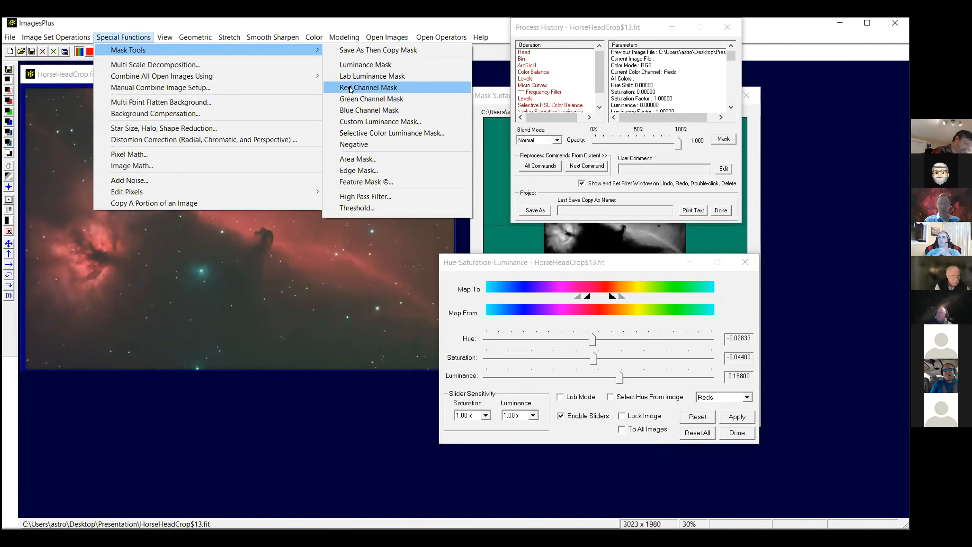
{"action": "left_click", "coordinate": [349, 86]}
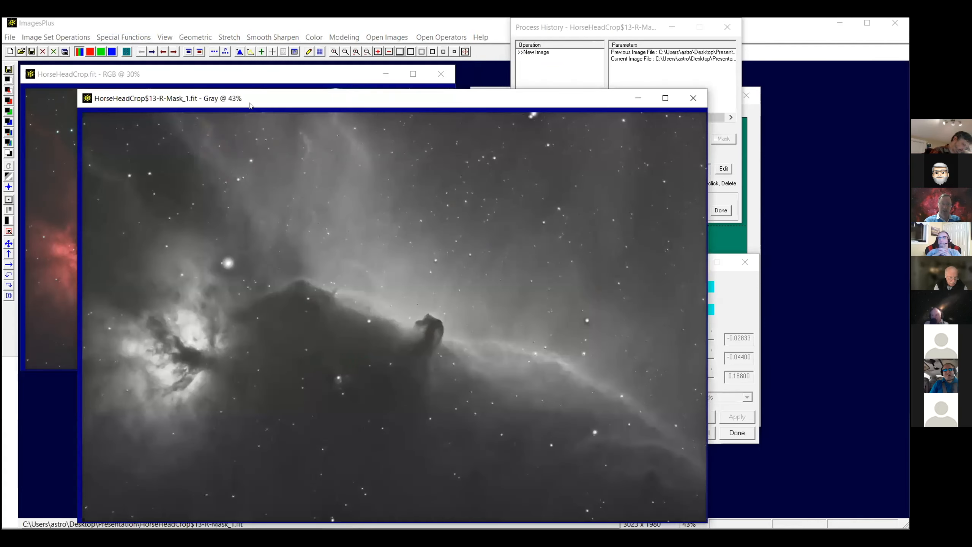
{"action": "left_click_drag", "start_coordinate": [249, 105], "coordinate": [211, 80]}
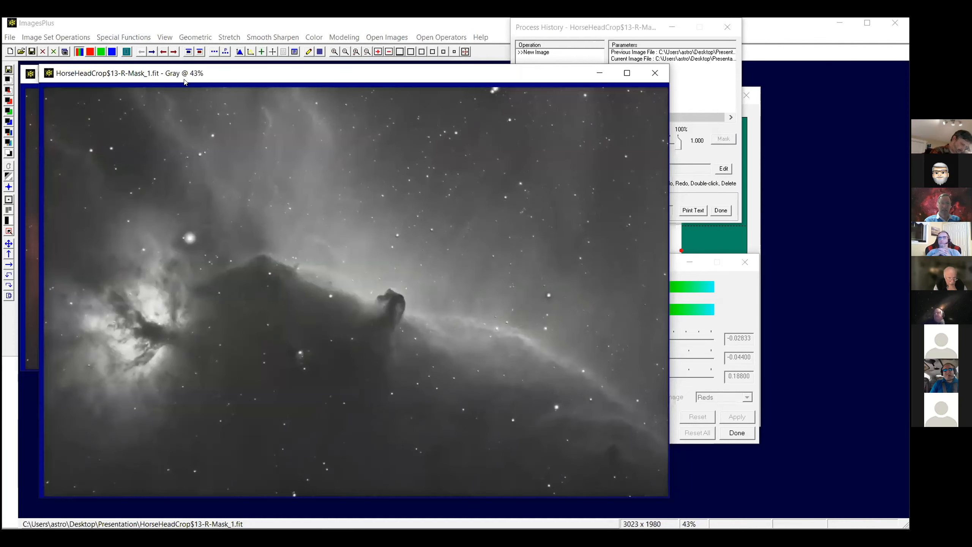
{"action": "left_click_drag", "start_coordinate": [184, 81], "coordinate": [171, 166]}
{"action": "left_click", "coordinate": [171, 166]}
Create a blue channel mask from the Horsehead image for viewing and close both channel masks.
{"action": "left_click", "coordinate": [124, 36]}
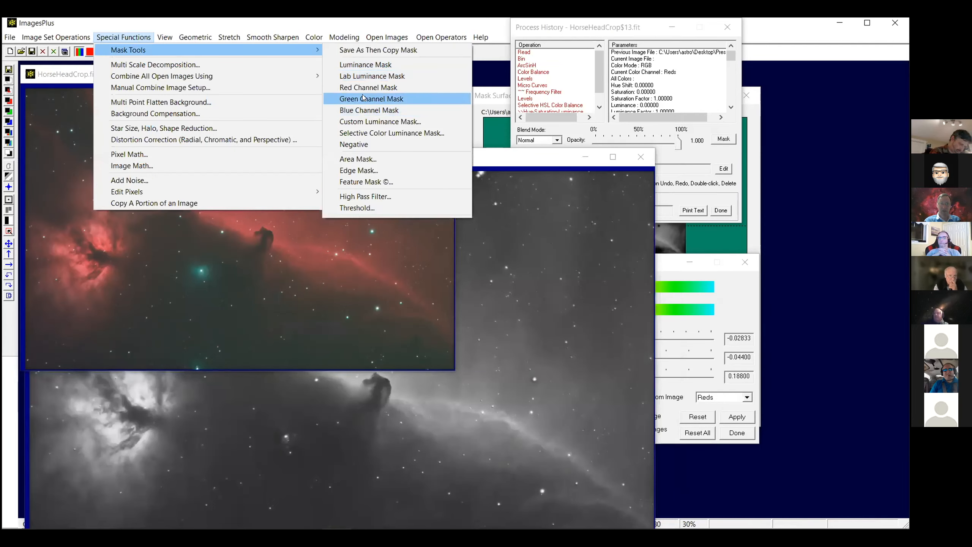
{"action": "left_click", "coordinate": [360, 109]}
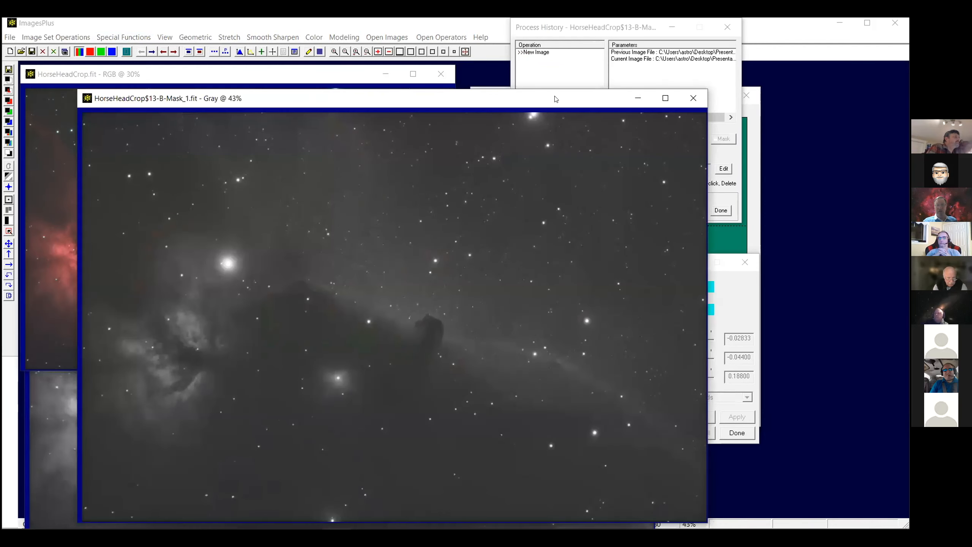
{"action": "left_click_drag", "start_coordinate": [555, 99], "coordinate": [694, 88]}
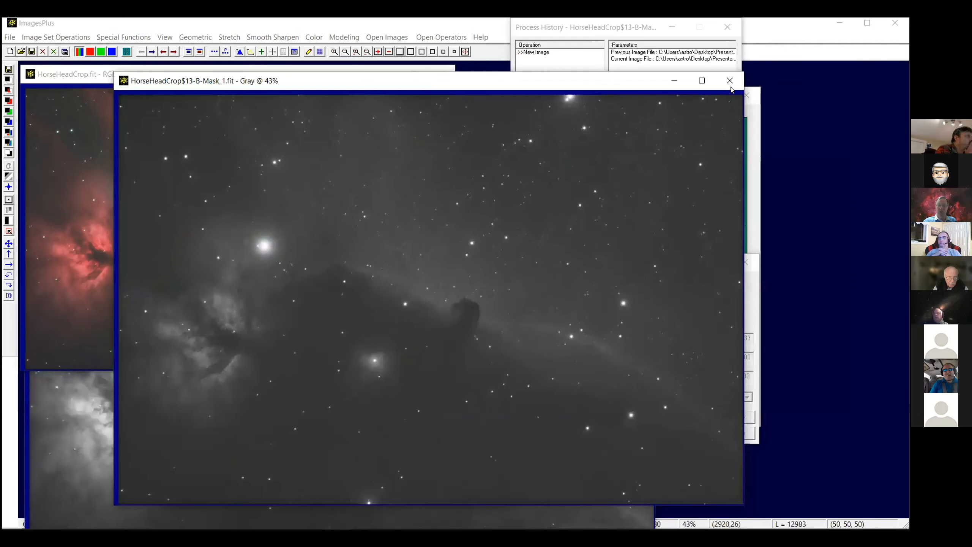
{"action": "left_click", "coordinate": [730, 81]}
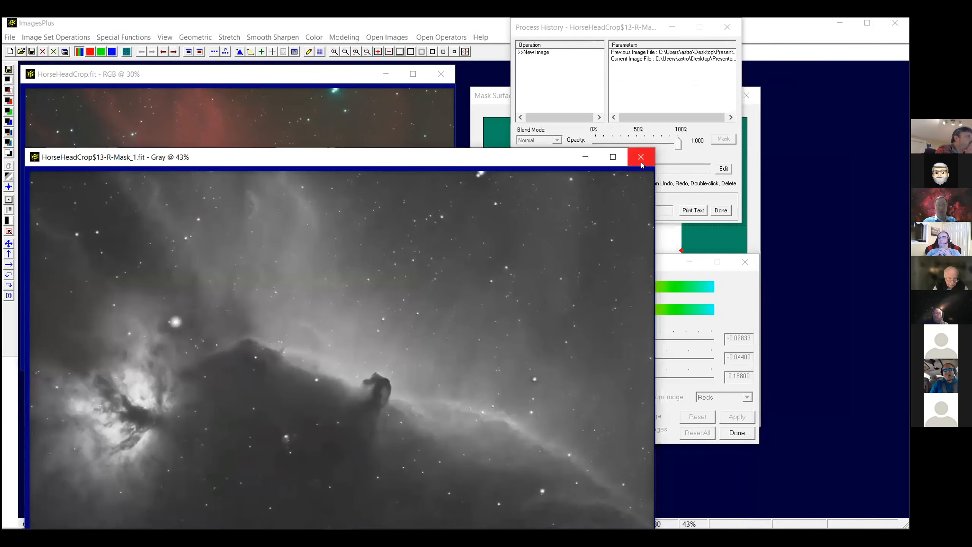
{"action": "left_click", "coordinate": [642, 159]}
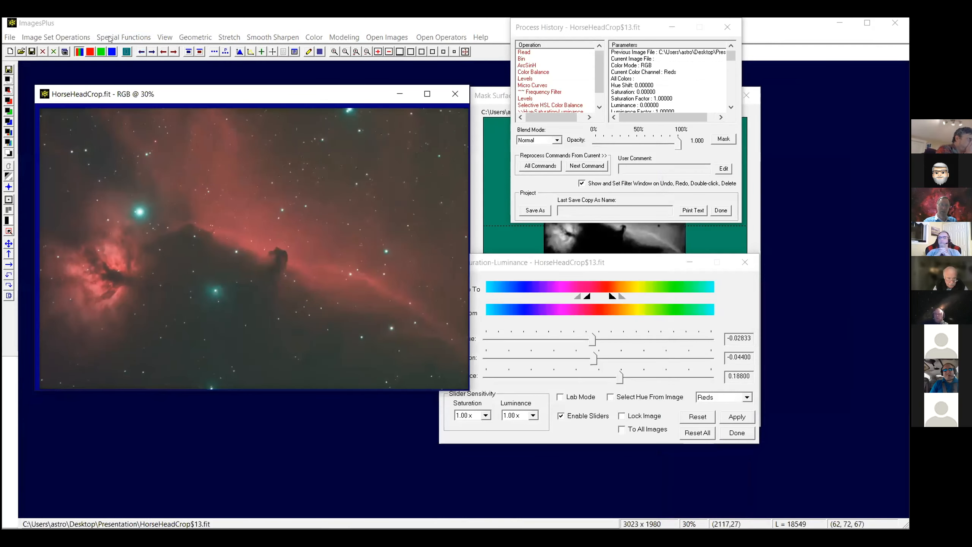
Close the mask surface window that holds the red mask.
{"action": "left_click", "coordinate": [122, 37]}
{"action": "mouse_move", "coordinate": [270, 50]}
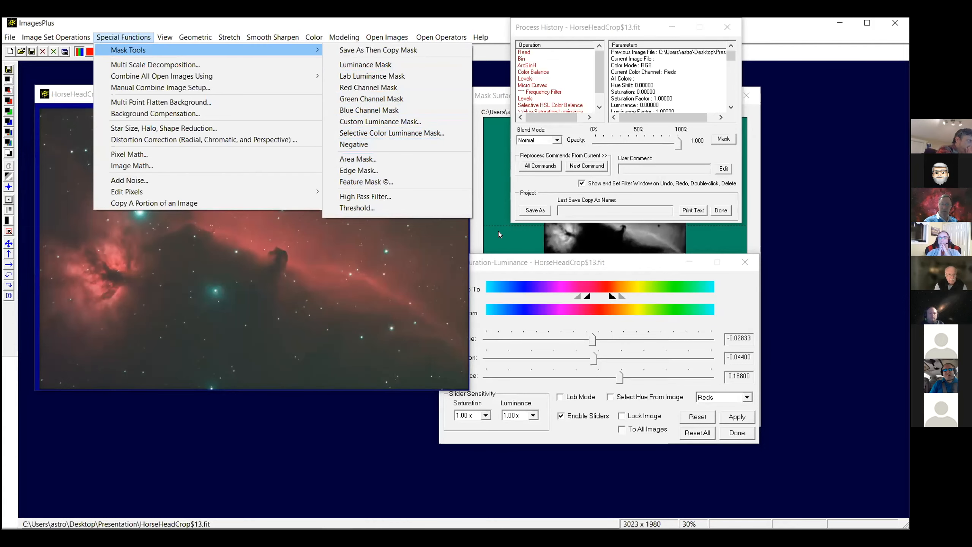
{"action": "left_click", "coordinate": [745, 93]}
{"action": "left_click", "coordinate": [744, 95]}
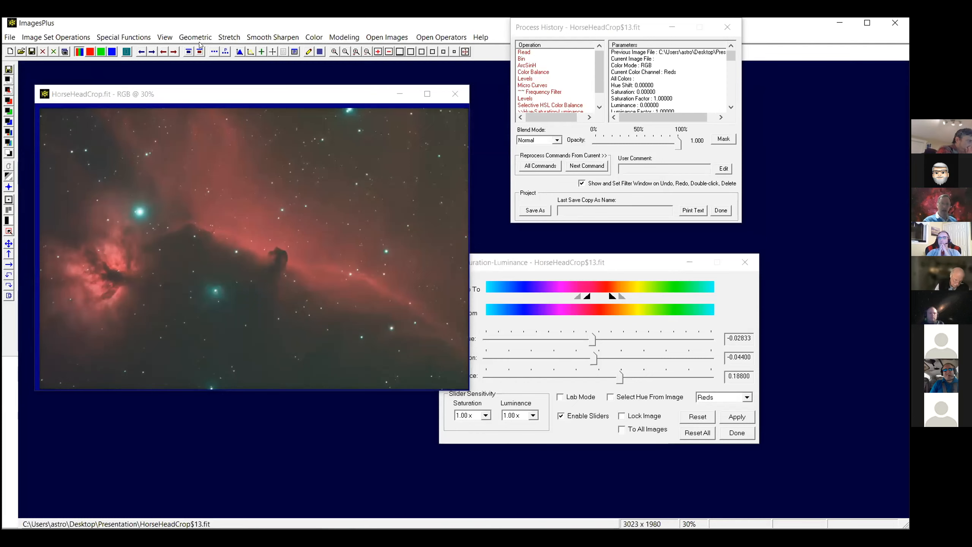
Create an area mask from the Horsehead image with a Gaussian 101x101 blur and arrange its windows for viewing.
{"action": "left_click", "coordinate": [124, 38]}
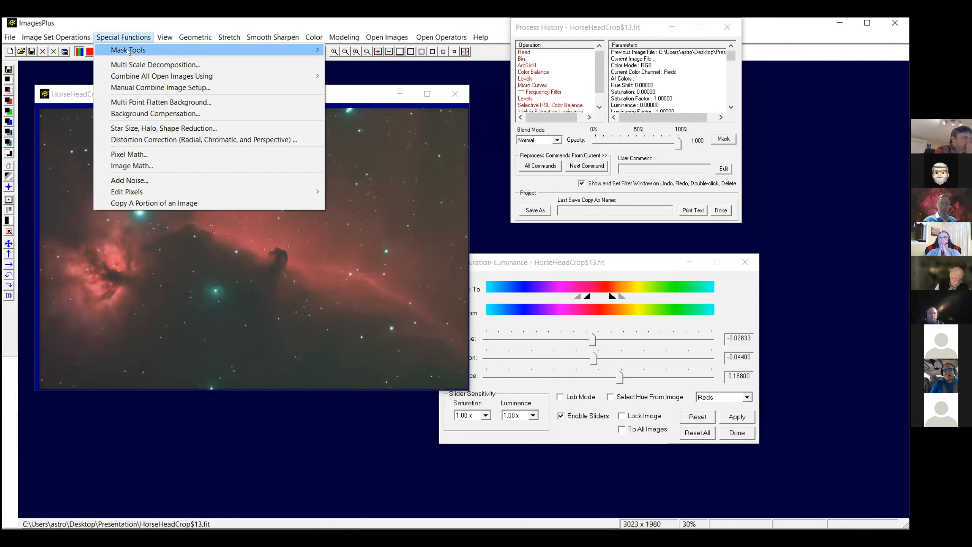
{"action": "mouse_move", "coordinate": [310, 53]}
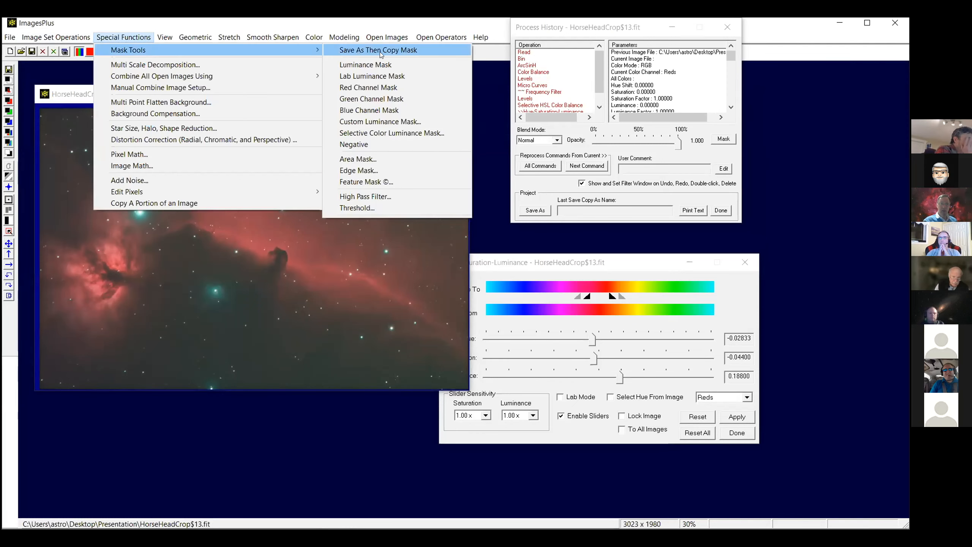
{"action": "left_click", "coordinate": [362, 158]}
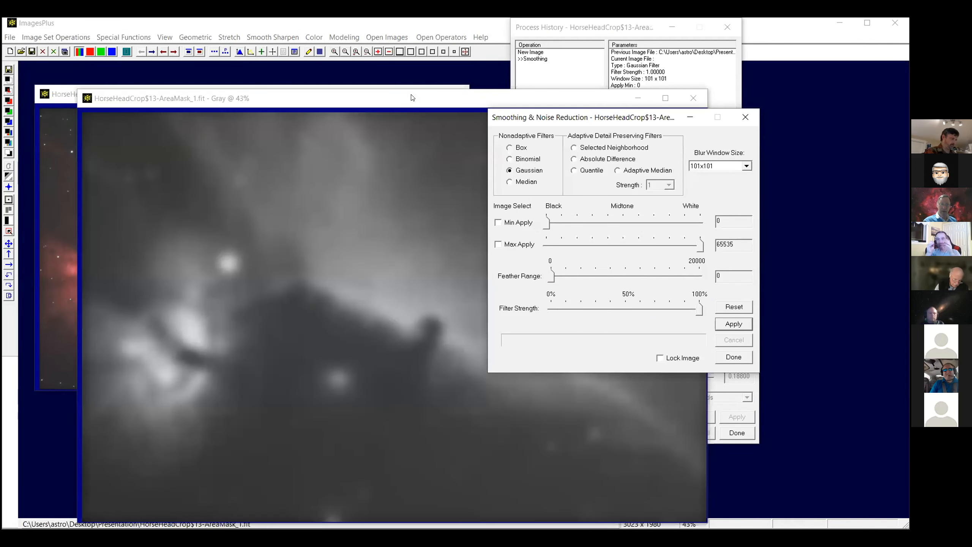
{"action": "left_click_drag", "start_coordinate": [411, 98], "coordinate": [352, 67]}
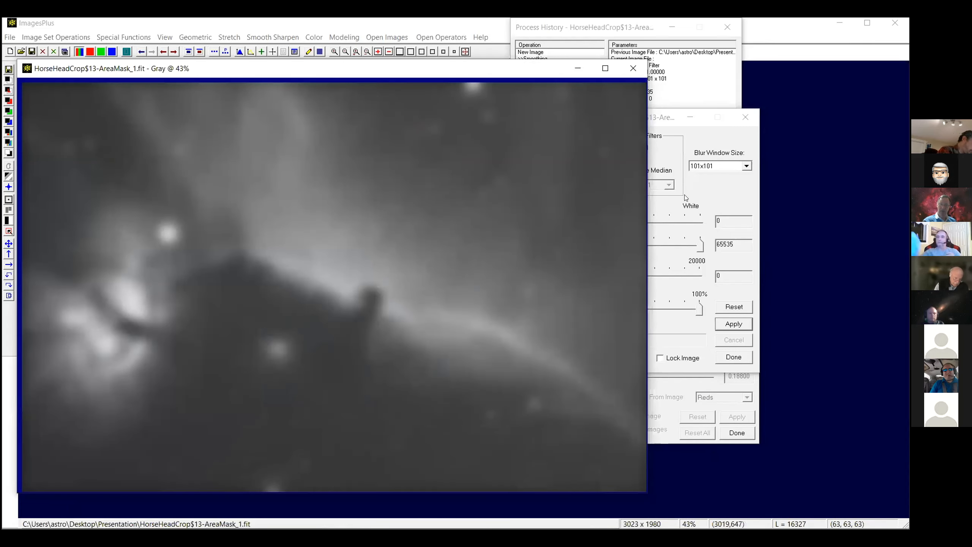
{"action": "left_click", "coordinate": [707, 177]}
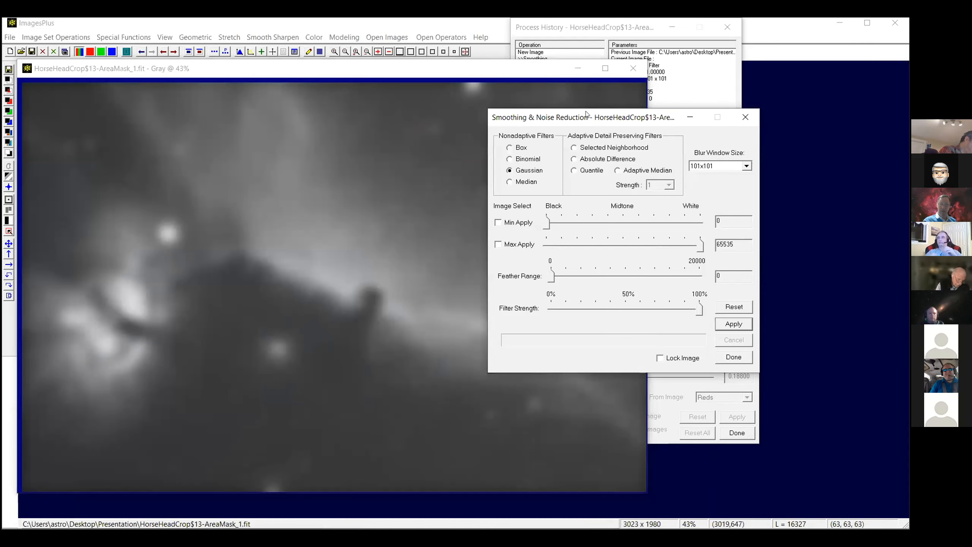
{"action": "left_click_drag", "start_coordinate": [561, 121], "coordinate": [513, 91]}
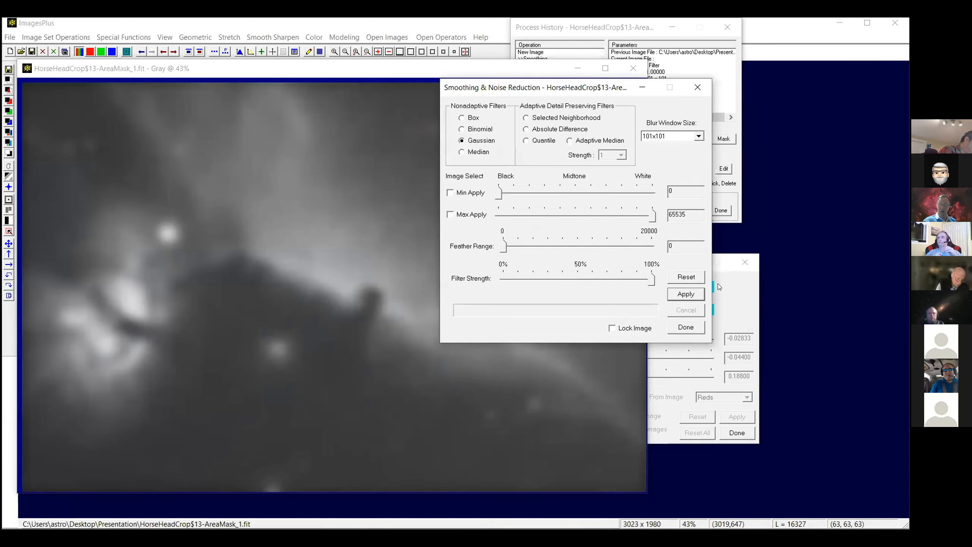
Close the Hue-Saturation-Luminance window and the area mask, and return to the Horsehead image.
{"action": "left_click", "coordinate": [731, 299]}
{"action": "left_click", "coordinate": [738, 265]}
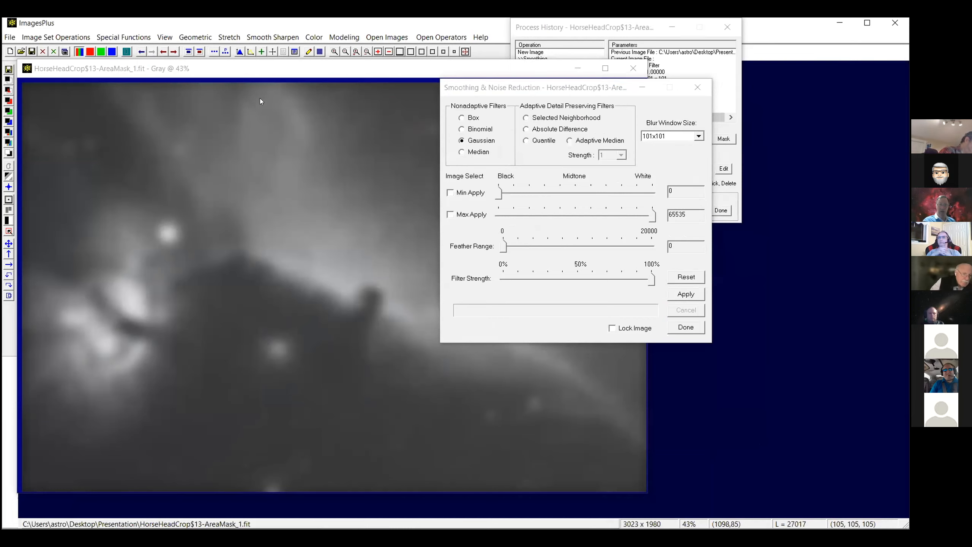
{"action": "left_click", "coordinate": [245, 118]}
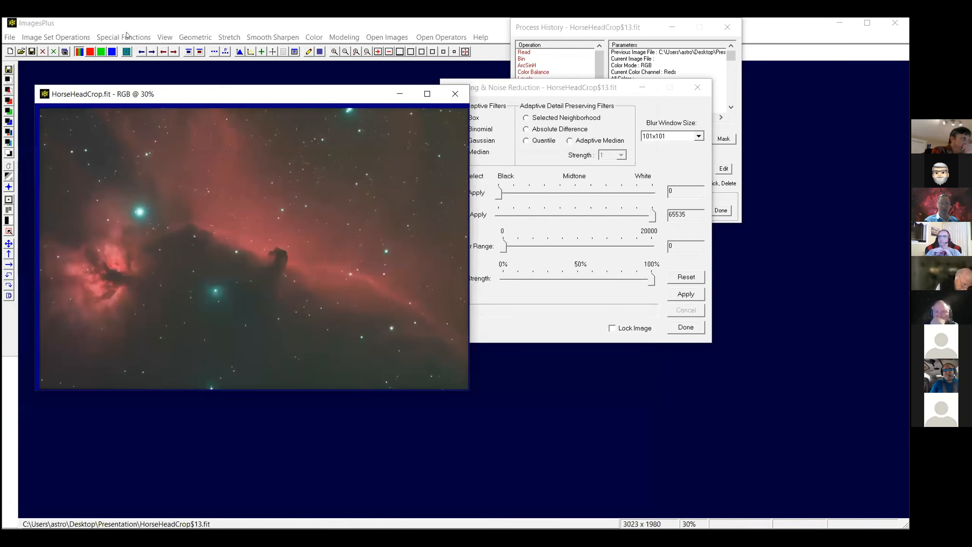
Create an edge mask from the Horsehead image with the Deriche edge extractor.
{"action": "left_click", "coordinate": [125, 38]}
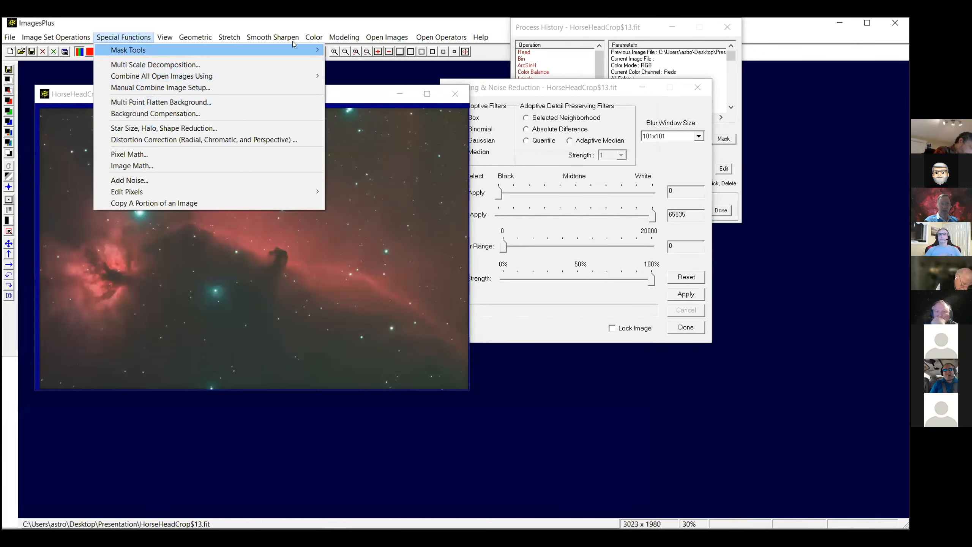
{"action": "mouse_move", "coordinate": [273, 37]}
{"action": "left_click", "coordinate": [119, 38]}
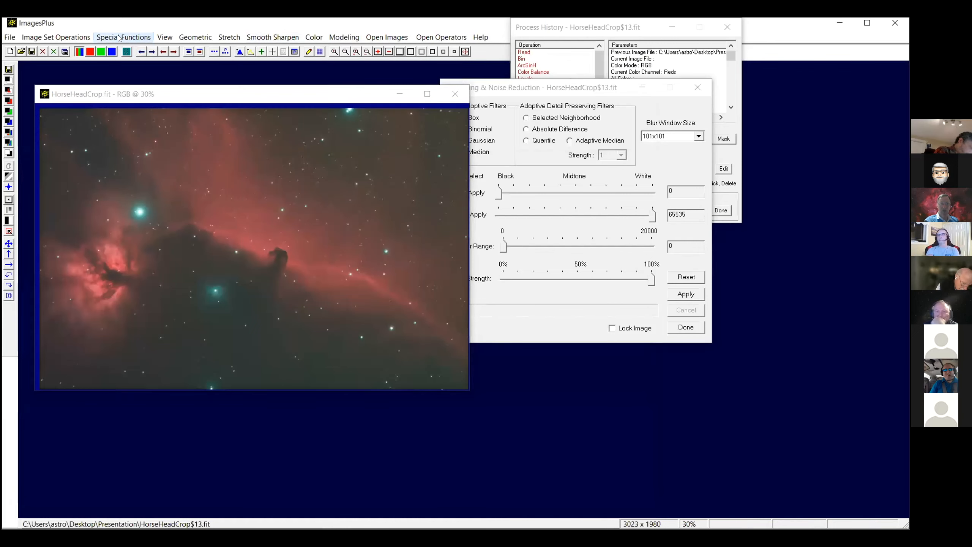
{"action": "left_click", "coordinate": [124, 38]}
{"action": "mouse_move", "coordinate": [153, 50]}
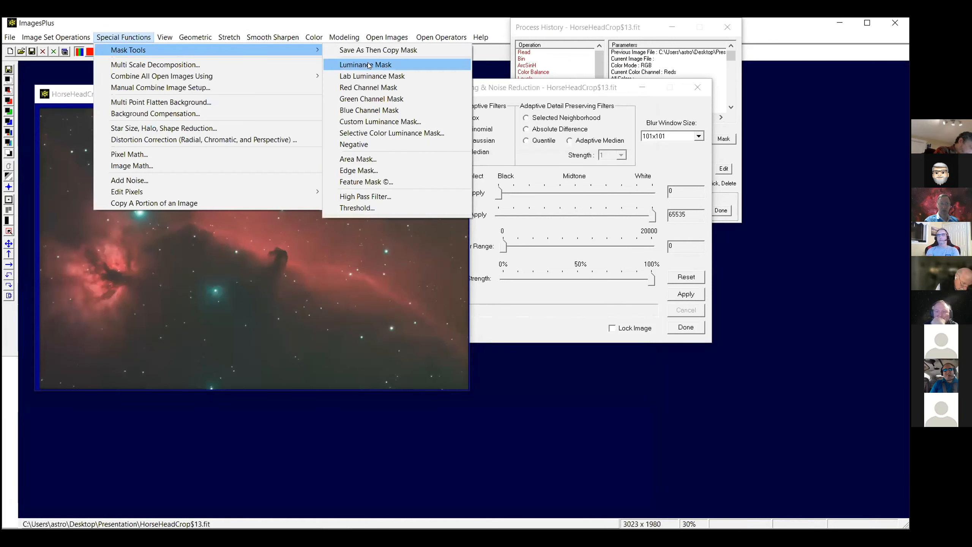
{"action": "left_click", "coordinate": [353, 172]}
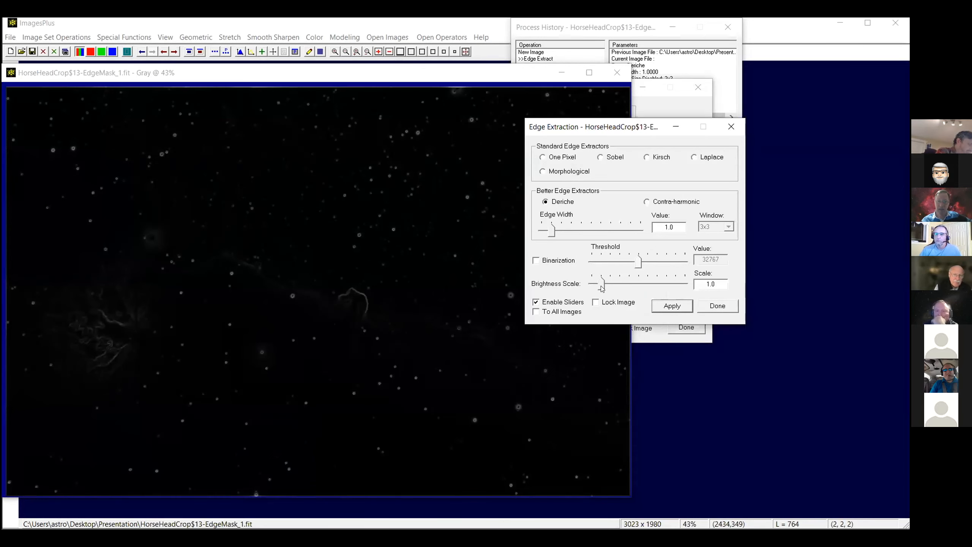
Set the edge mask's brightness scale to 9.340 and edge width to 0.530, and finish the edge extraction.
{"action": "left_click_drag", "start_coordinate": [633, 287], "coordinate": [677, 288]}
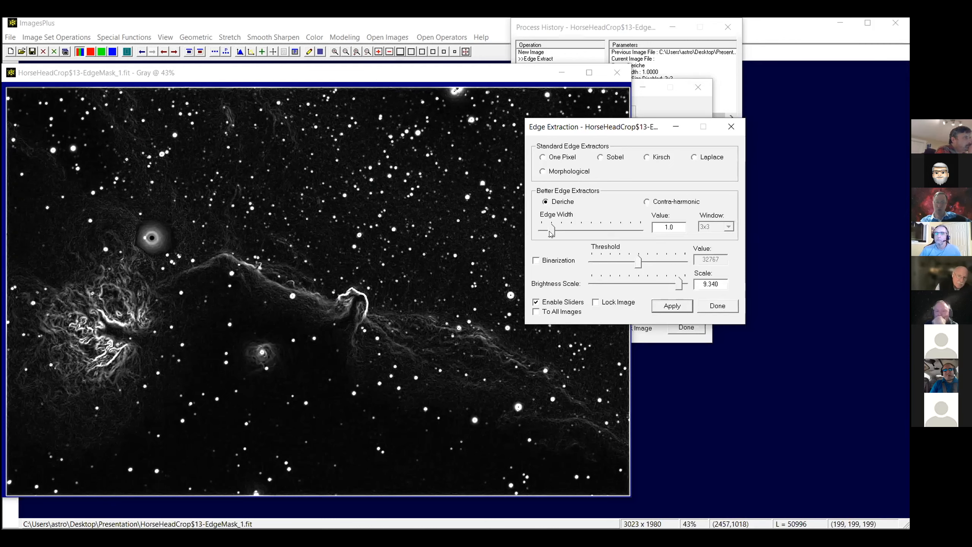
{"action": "left_click_drag", "start_coordinate": [550, 232], "coordinate": [590, 230]}
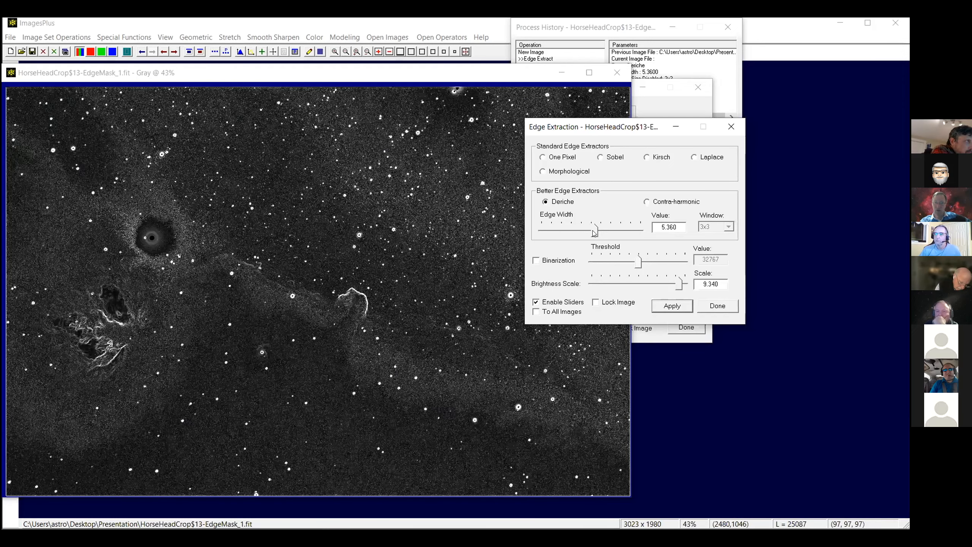
{"action": "left_click_drag", "start_coordinate": [586, 230], "coordinate": [564, 228]}
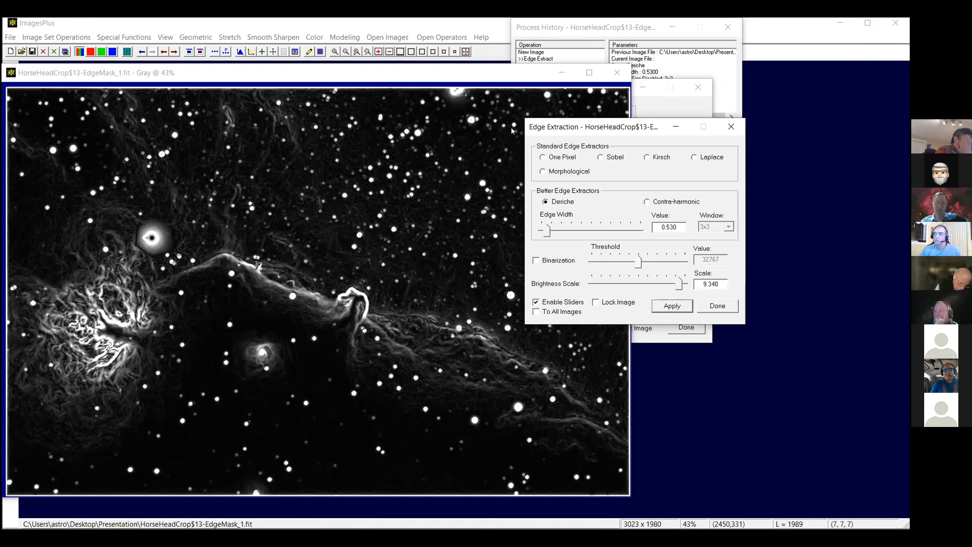
{"action": "left_click", "coordinate": [709, 306]}
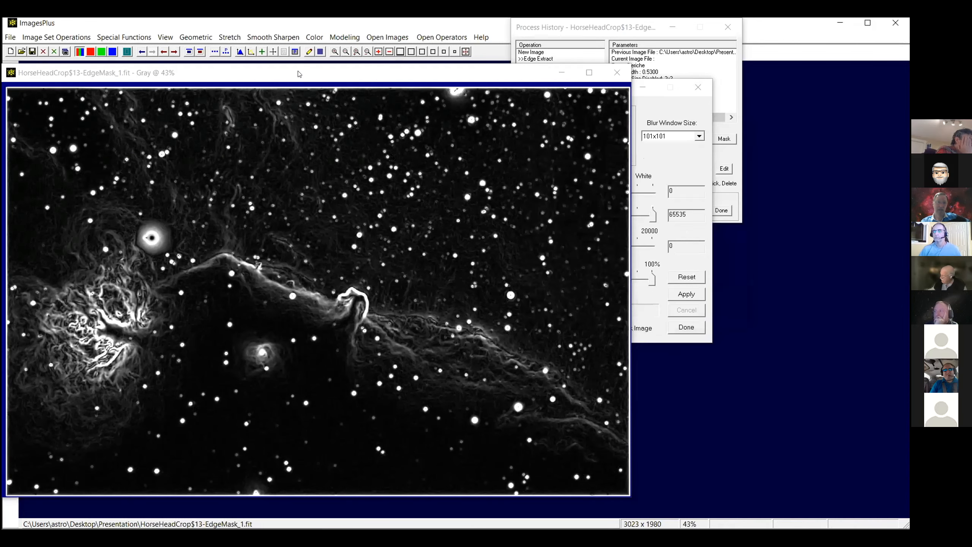
Save a copy of the edge mask as "mask edge" in FIT format with 16-bit integer data and lossless compression.
{"action": "left_click_drag", "start_coordinate": [49, 75], "coordinate": [115, 98]}
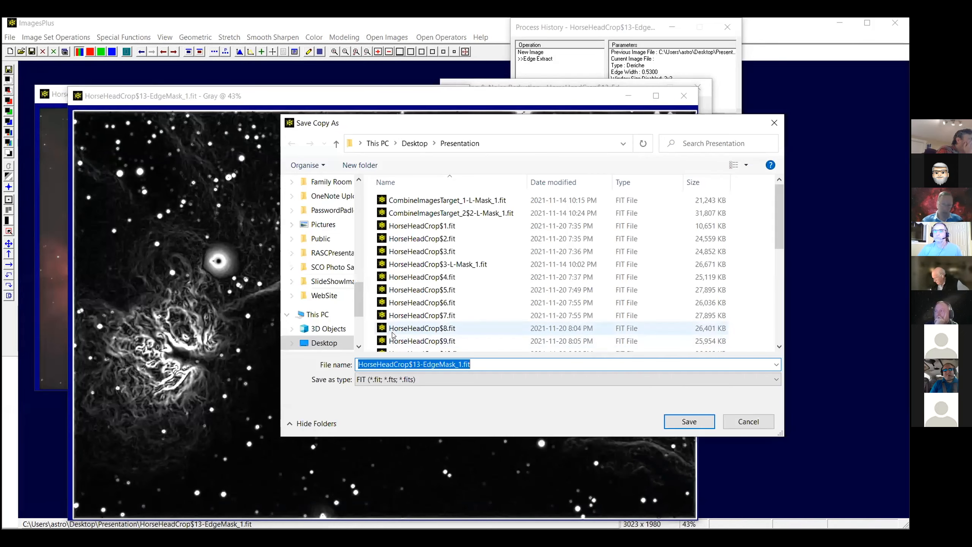
{"action": "type", "text": "mask"}
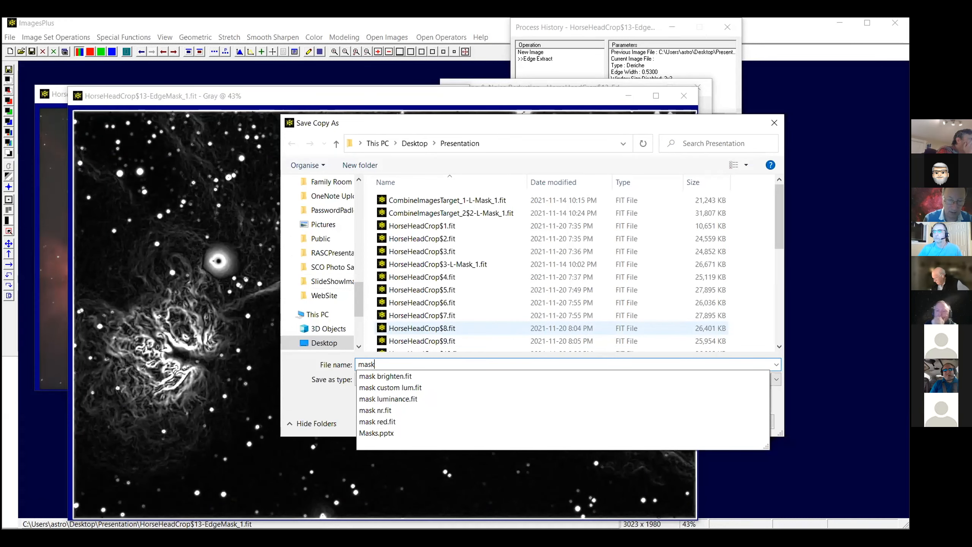
{"action": "type", "text": " edge"}
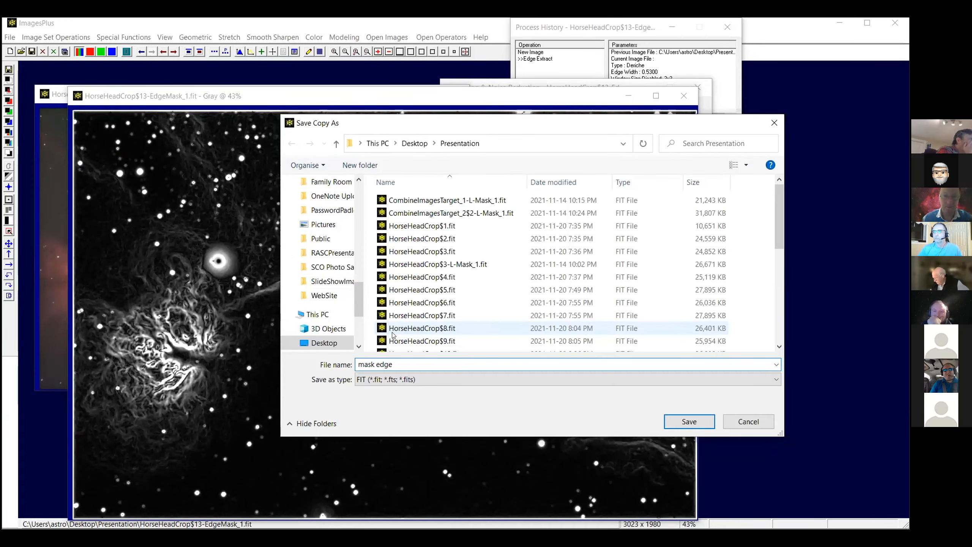
{"action": "key", "text": "Return"}
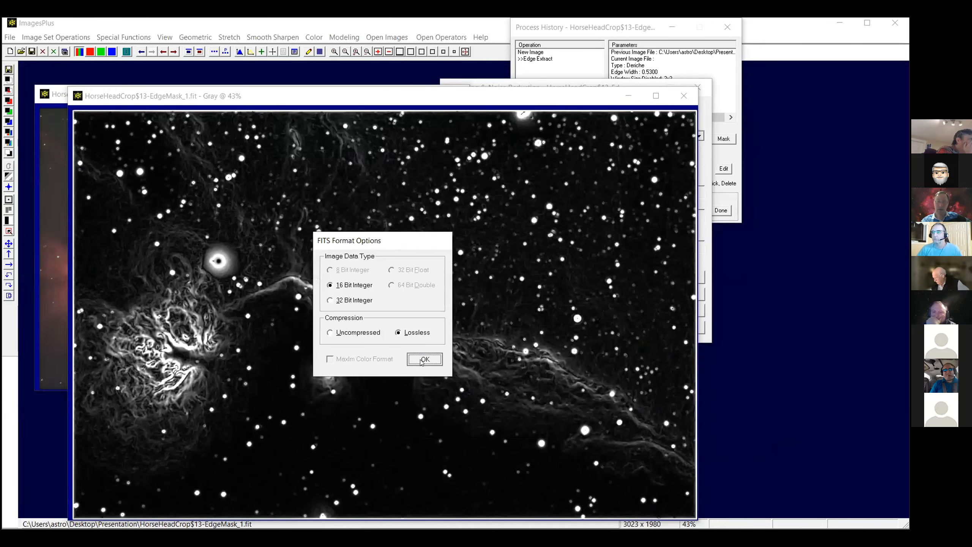
{"action": "left_click", "coordinate": [423, 359]}
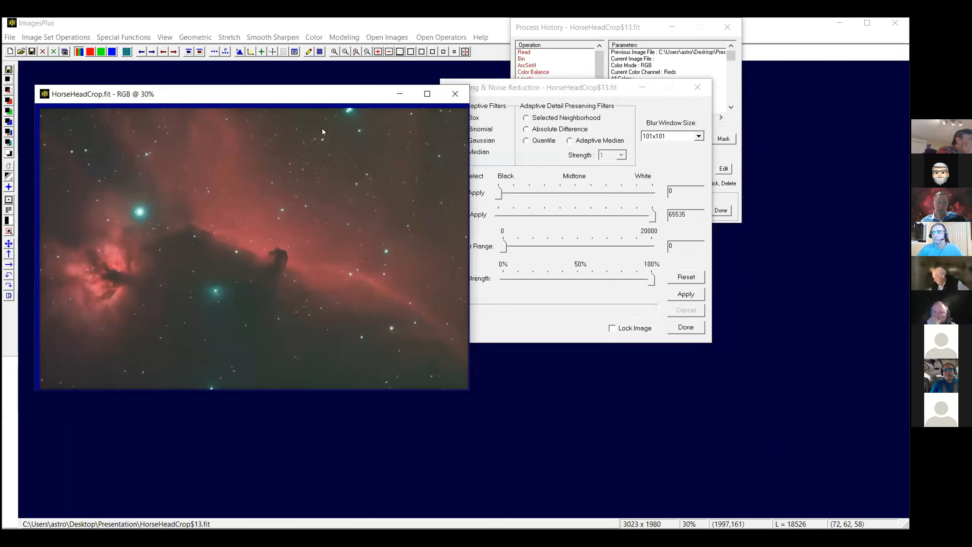
Start Multiresolution Smooth/Sharpen on the Horsehead image at 100% view and set Fine sharpening to 30.2%.
{"action": "left_click", "coordinate": [433, 52]}
{"action": "left_click", "coordinate": [438, 386]}
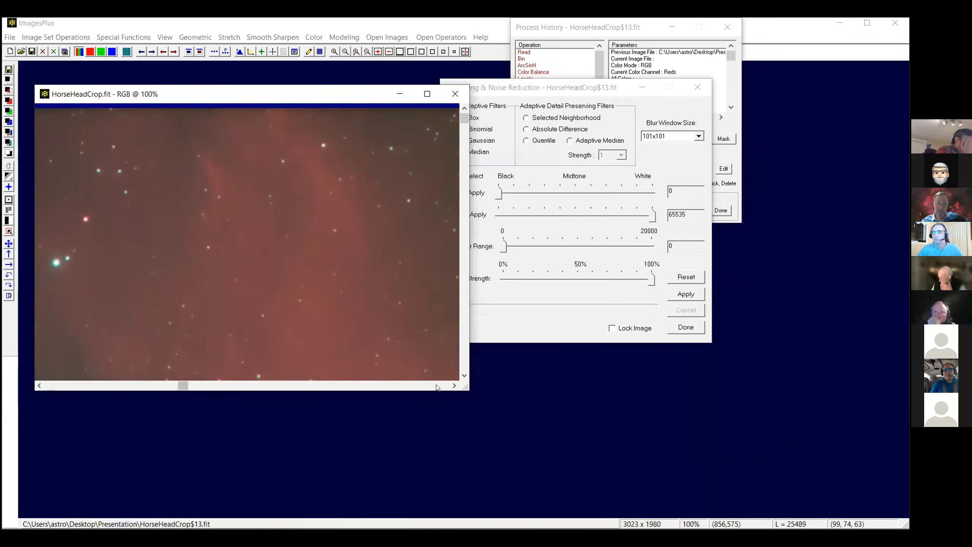
{"action": "left_click", "coordinate": [437, 387]}
{"action": "left_click", "coordinate": [465, 366]}
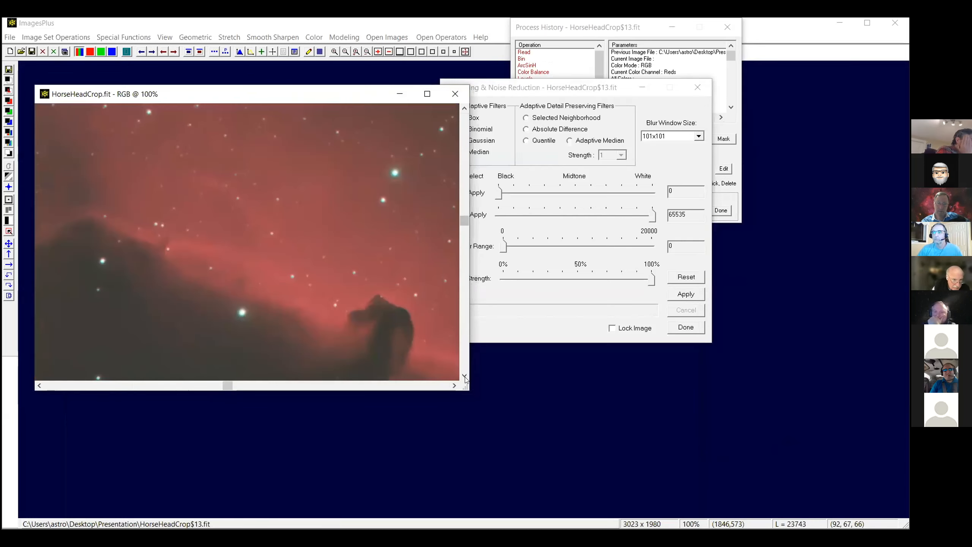
{"action": "left_click", "coordinate": [464, 375]}
{"action": "left_click", "coordinate": [465, 375]}
{"action": "left_click", "coordinate": [465, 375]}
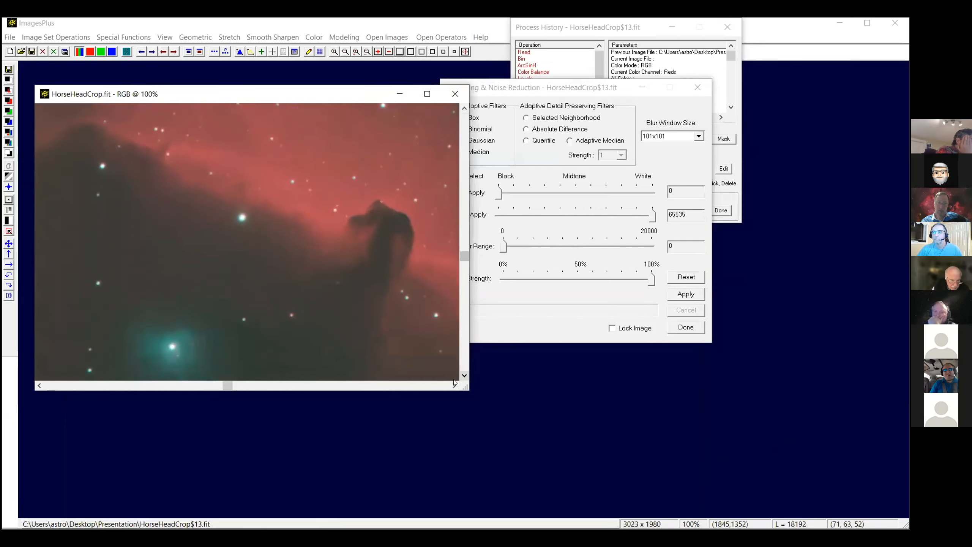
{"action": "left_click", "coordinate": [452, 385]}
{"action": "left_click", "coordinate": [452, 385]}
{"action": "left_click", "coordinate": [453, 385]}
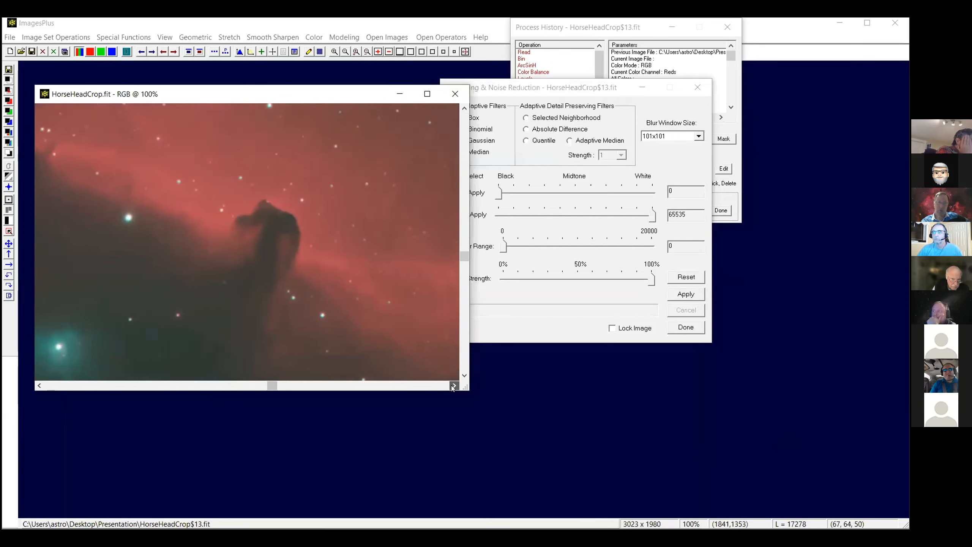
{"action": "left_click", "coordinate": [452, 385]}
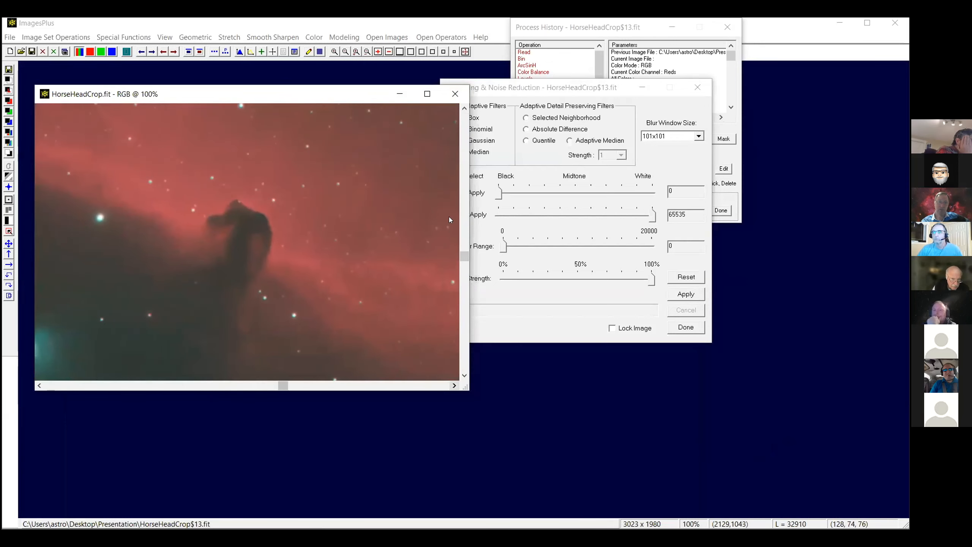
{"action": "left_click", "coordinate": [277, 37]}
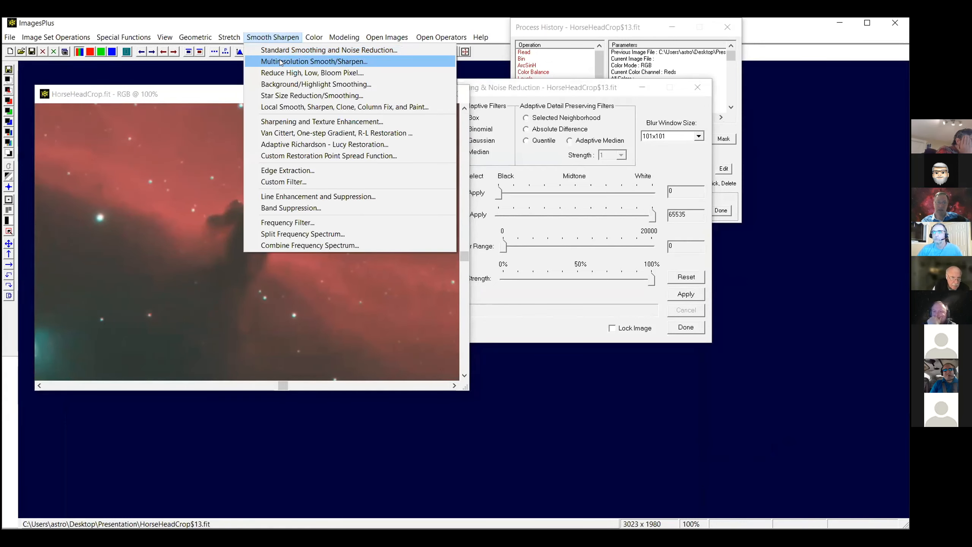
{"action": "key", "text": "Return"}
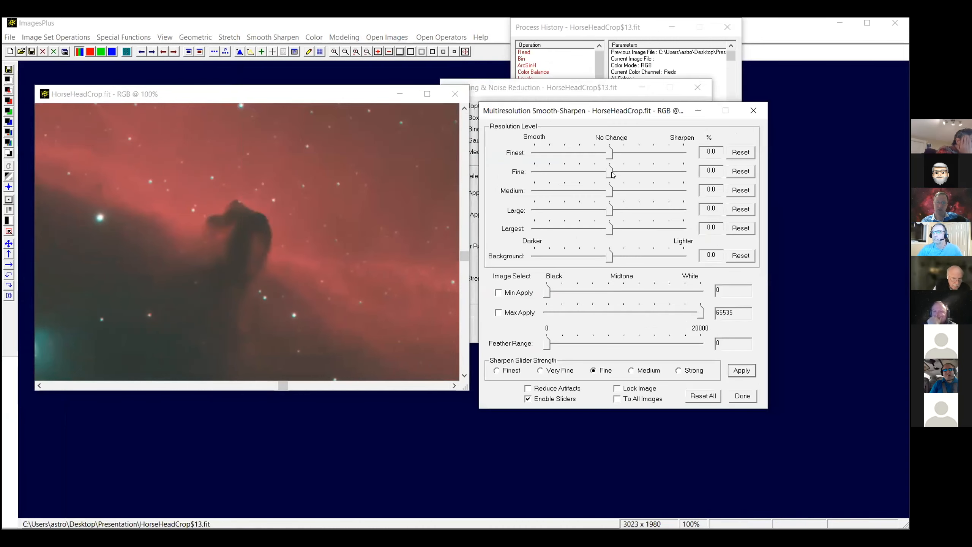
{"action": "left_click_drag", "start_coordinate": [611, 173], "coordinate": [627, 175]}
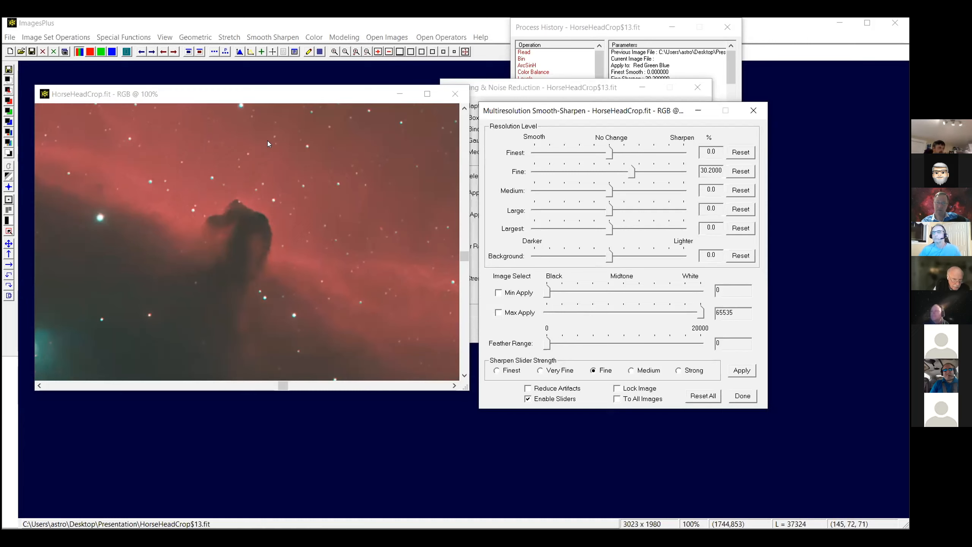
Open the mask surface for the Horsehead image and load "mask edge.fit" as its mask.
{"action": "left_click", "coordinate": [565, 31]}
{"action": "left_click", "coordinate": [719, 139]}
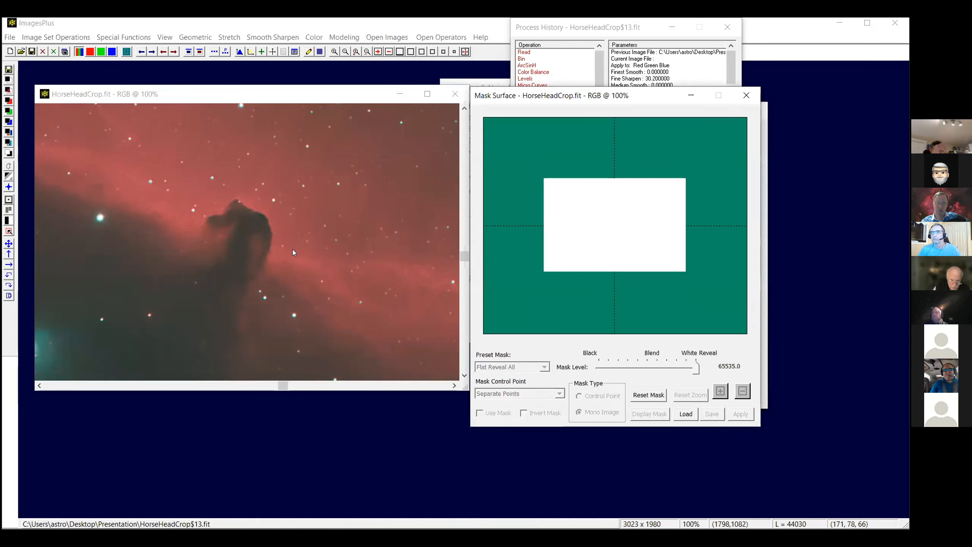
{"action": "right_click", "coordinate": [654, 235]}
{"action": "left_click", "coordinate": [689, 249]}
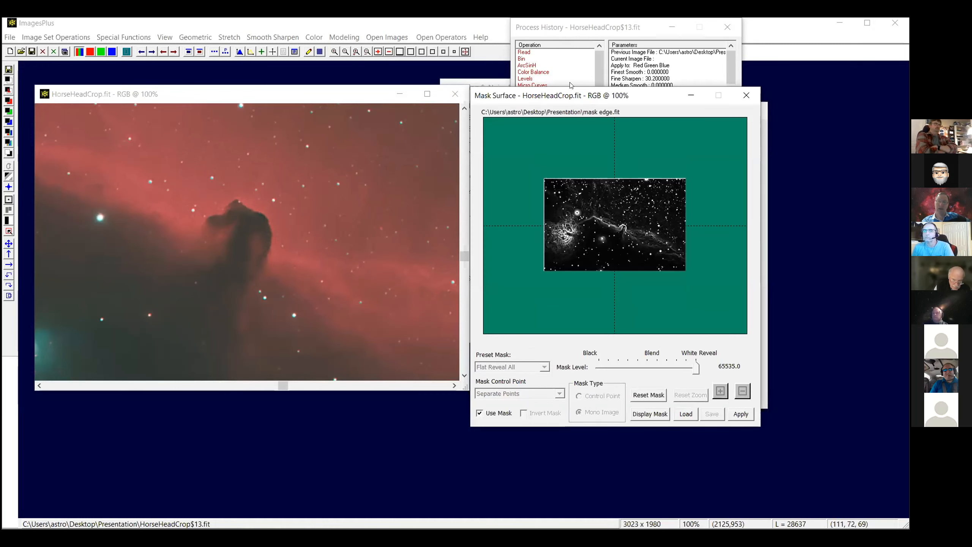
Try stronger sharpening through the edge mask, with Finest at 44.1% and Medium at 18.1%.
{"action": "left_click_drag", "start_coordinate": [580, 101], "coordinate": [572, 264]}
{"action": "left_click", "coordinate": [494, 208]}
{"action": "left_click_drag", "start_coordinate": [610, 154], "coordinate": [642, 157]}
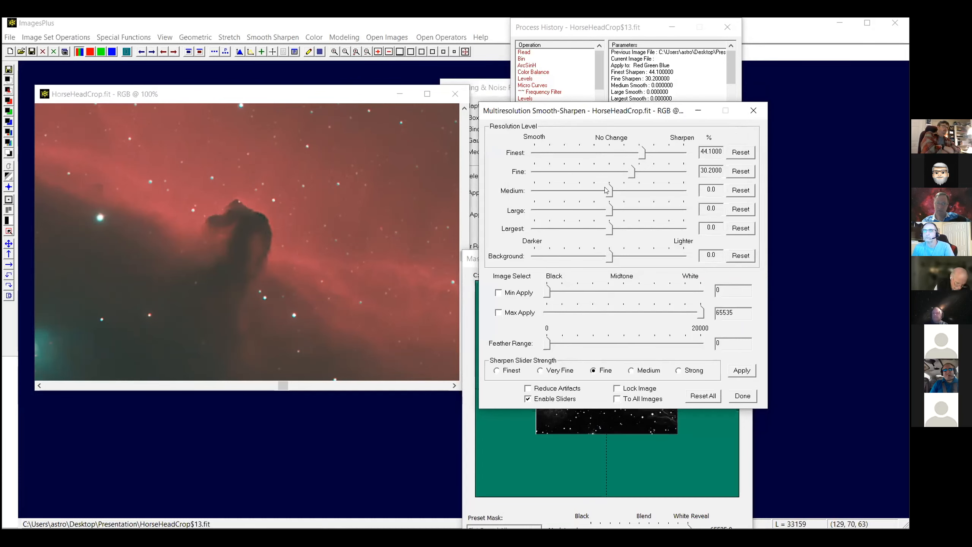
{"action": "left_click_drag", "start_coordinate": [610, 192], "coordinate": [620, 196]}
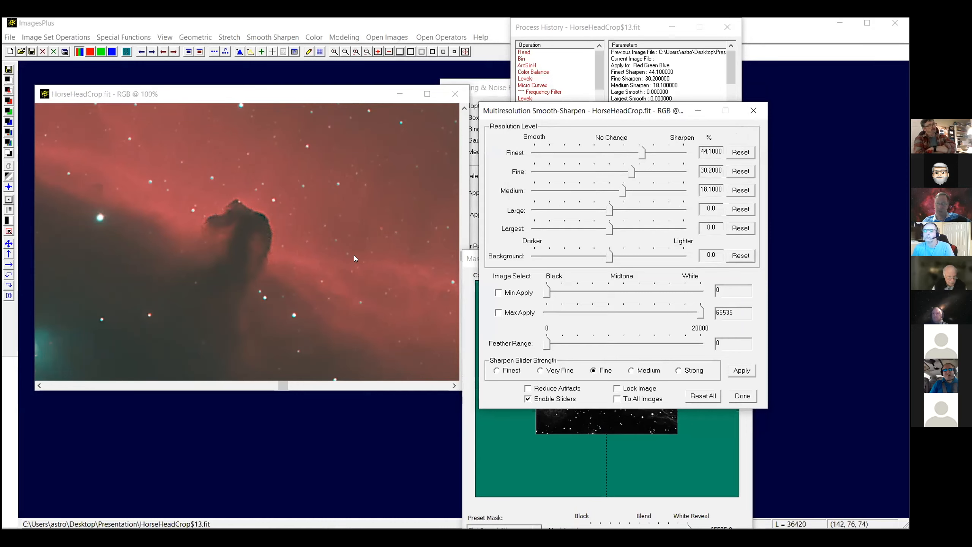
Bring the mask surface into full view and toggle the edge mask to compare the sharpening with and without it.
{"action": "left_click", "coordinate": [534, 465]}
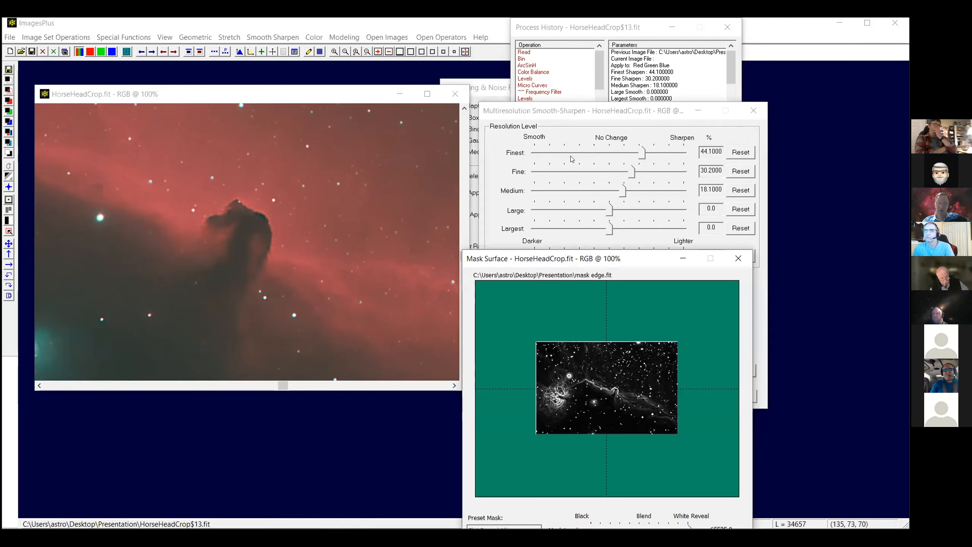
{"action": "left_click_drag", "start_coordinate": [556, 258], "coordinate": [572, 159]}
{"action": "left_click", "coordinate": [487, 478]}
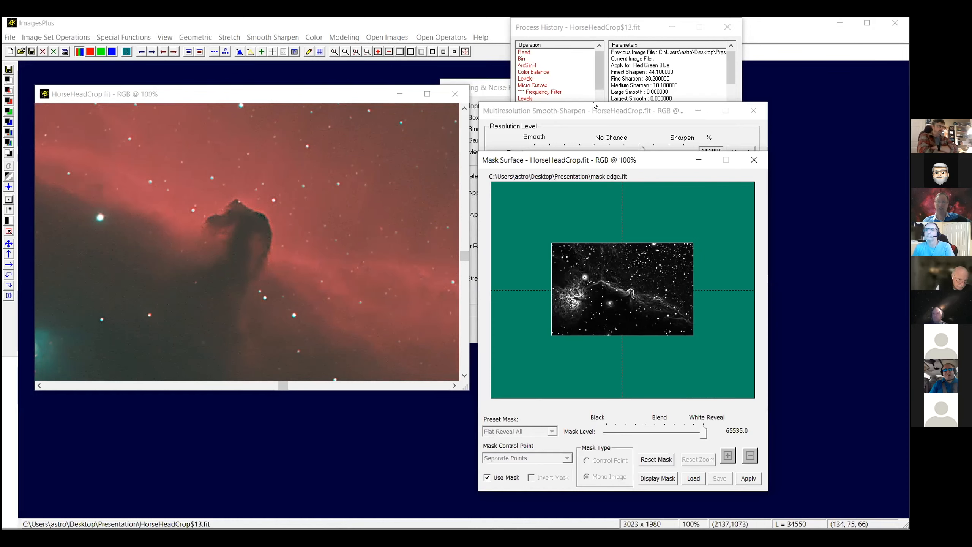
Set Finest sharpening to 13.0% and Medium to 8.6%, and apply the sharpening through the edge mask.
{"action": "left_click", "coordinate": [612, 138]}
{"action": "left_click_drag", "start_coordinate": [643, 152], "coordinate": [620, 151]}
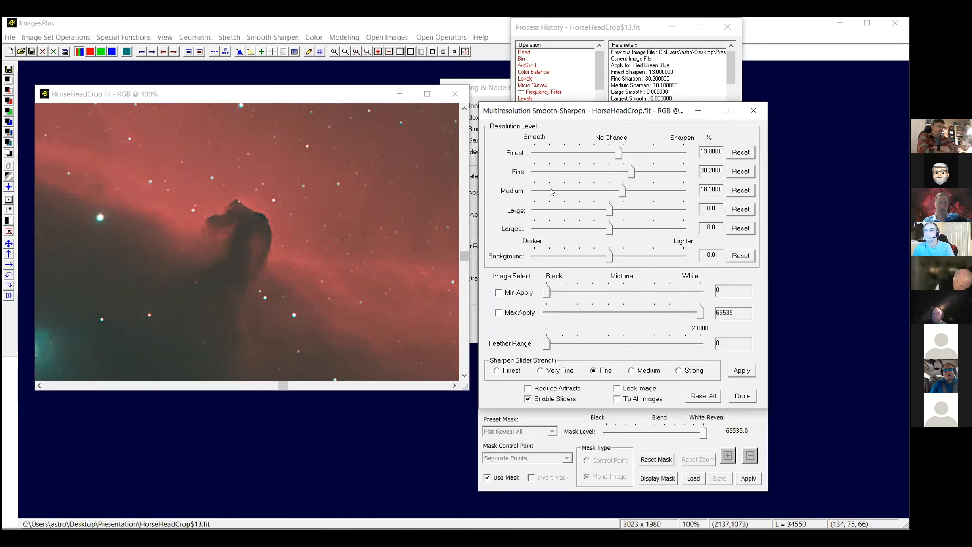
{"action": "left_click_drag", "start_coordinate": [624, 192], "coordinate": [617, 191]}
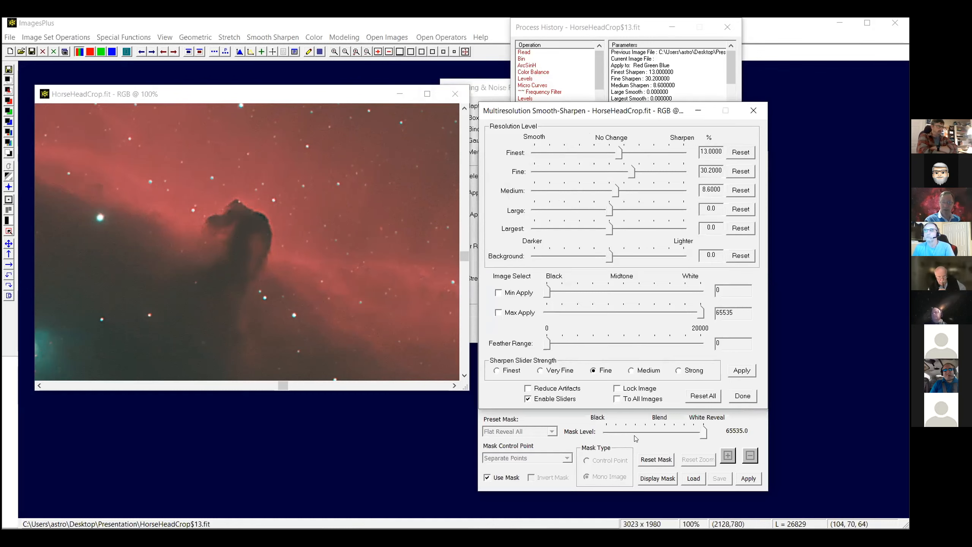
{"action": "left_click", "coordinate": [625, 412]}
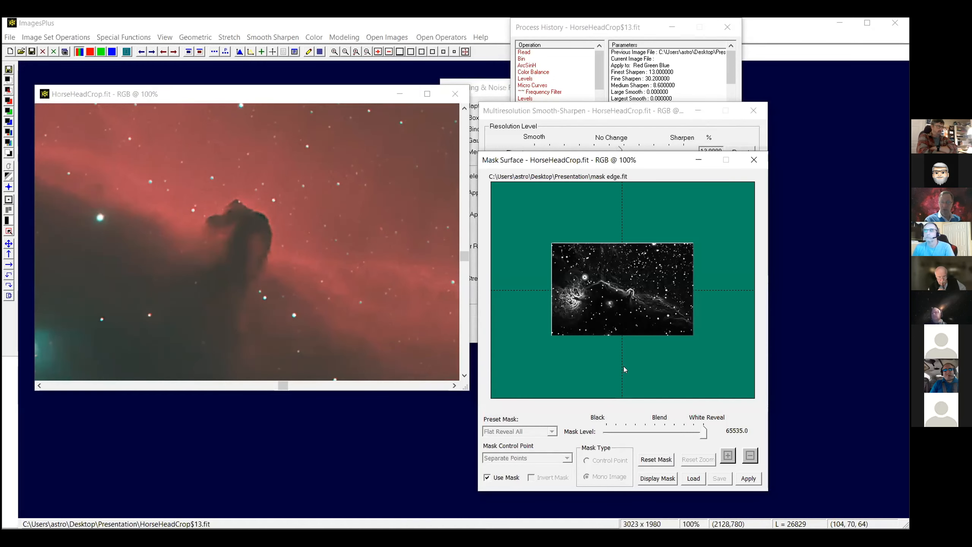
{"action": "left_click", "coordinate": [655, 478]}
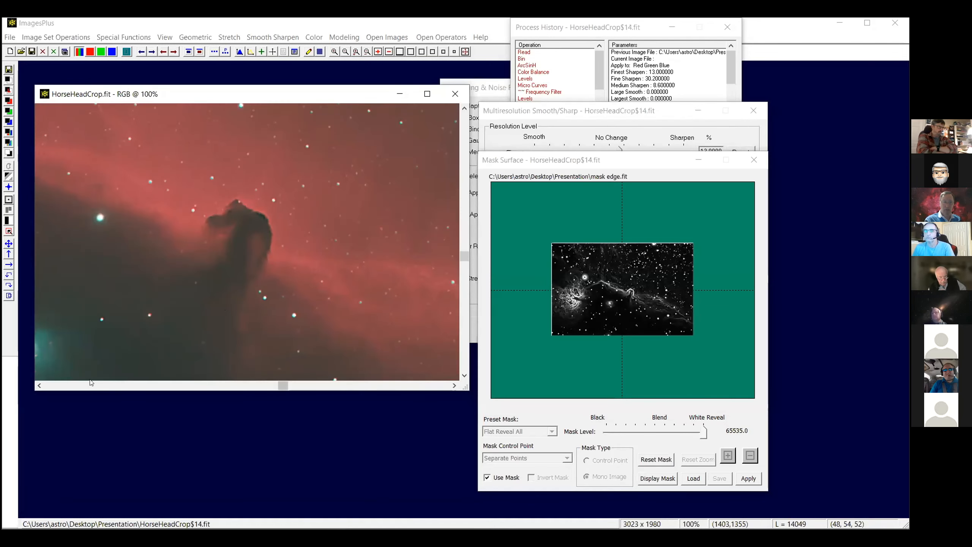
Examine the sharpened nebula detail across the Horsehead image at 100% and 50% zoom, including an enlarged window view.
{"action": "left_click", "coordinate": [88, 384]}
{"action": "left_click", "coordinate": [88, 384]}
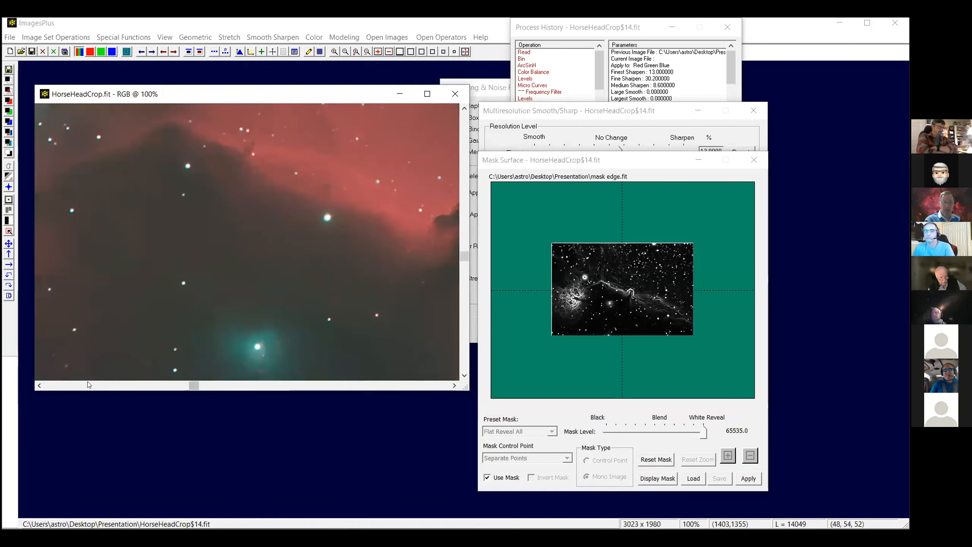
{"action": "left_click", "coordinate": [89, 384]}
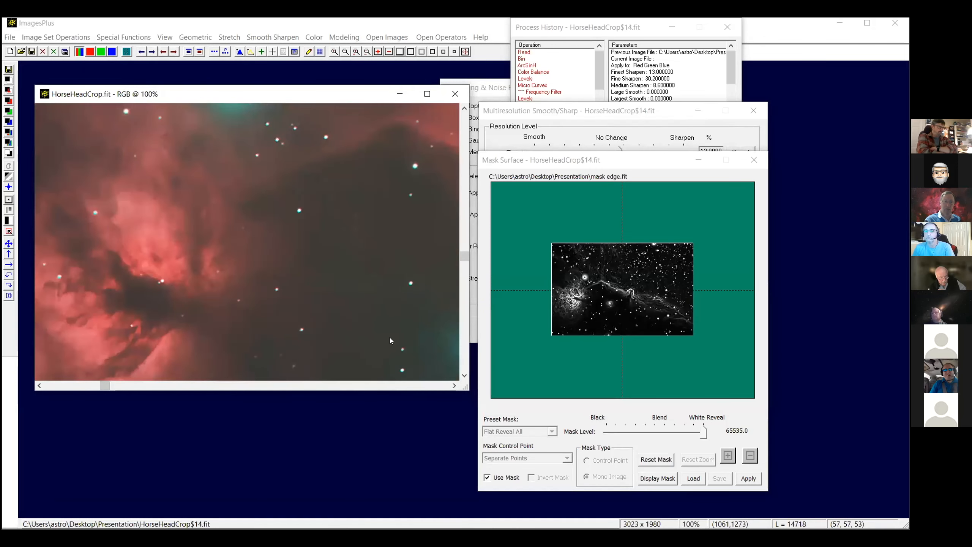
{"action": "scroll", "coordinate": [462, 372], "scroll_direction": "down", "scroll_amount": 5}
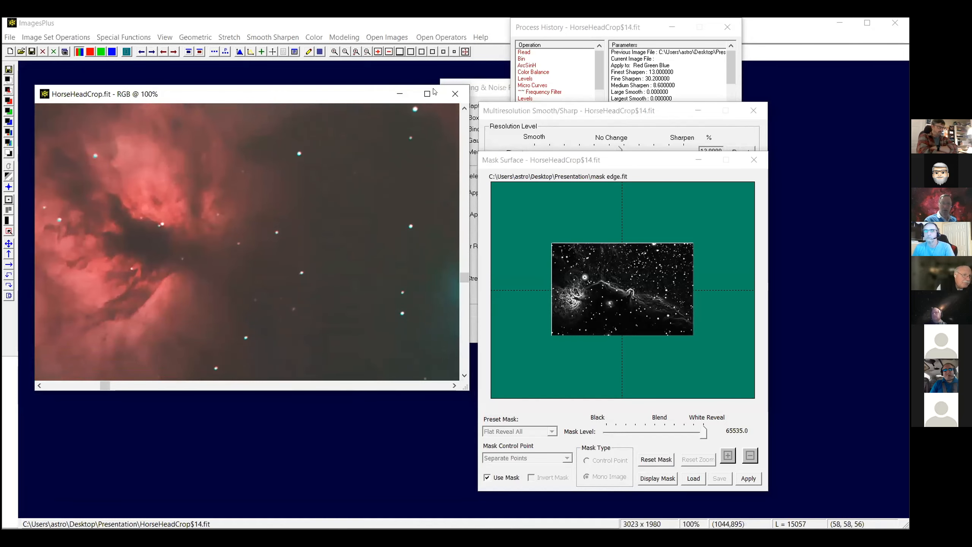
{"action": "left_click", "coordinate": [443, 52]}
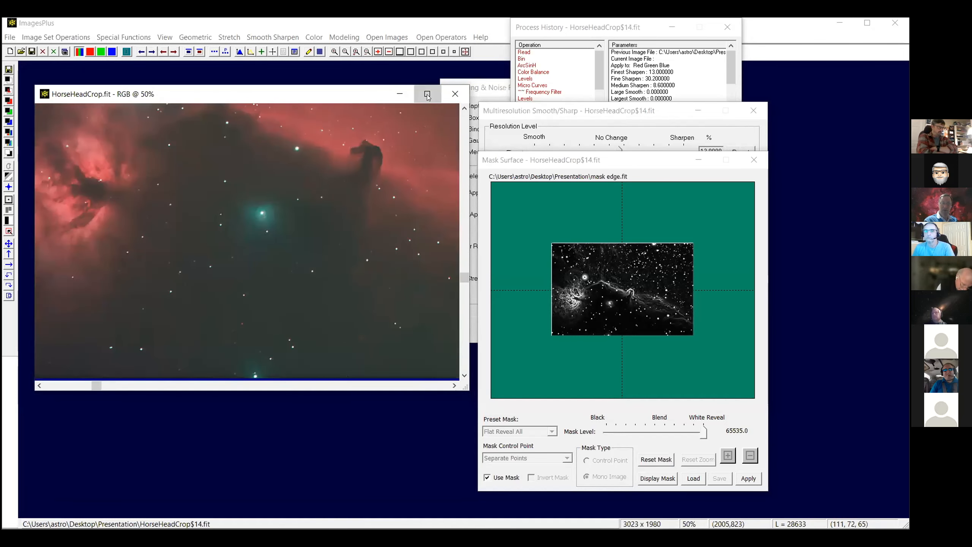
{"action": "left_click", "coordinate": [427, 94]}
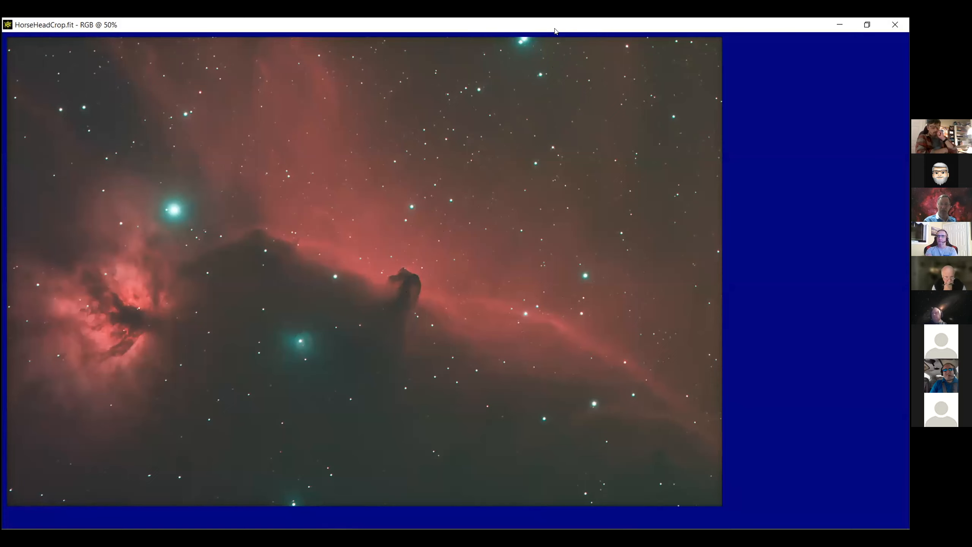
{"action": "left_click_drag", "start_coordinate": [555, 30], "coordinate": [353, 97]}
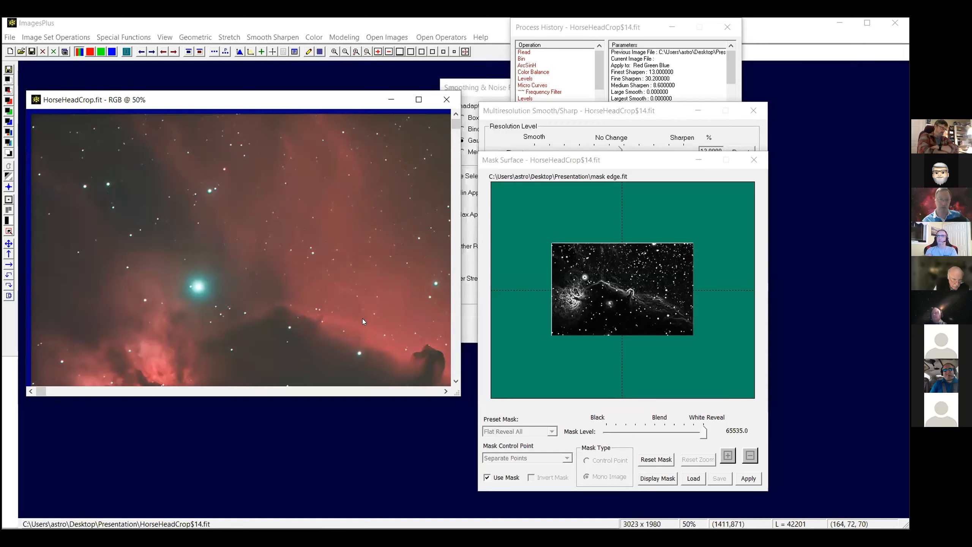
{"action": "left_click", "coordinate": [445, 391]}
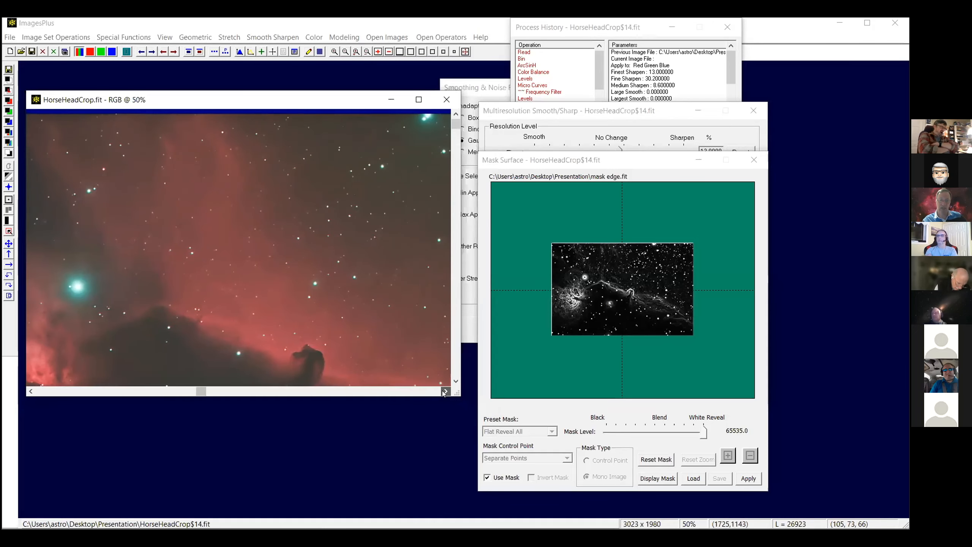
{"action": "left_click", "coordinate": [456, 380]}
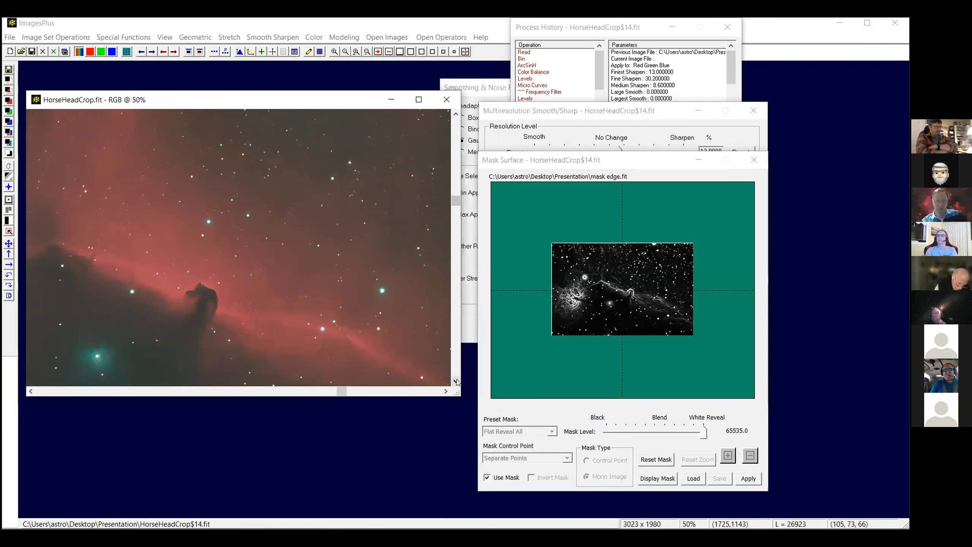
{"action": "left_click", "coordinate": [456, 380]}
{"action": "left_click", "coordinate": [456, 380]}
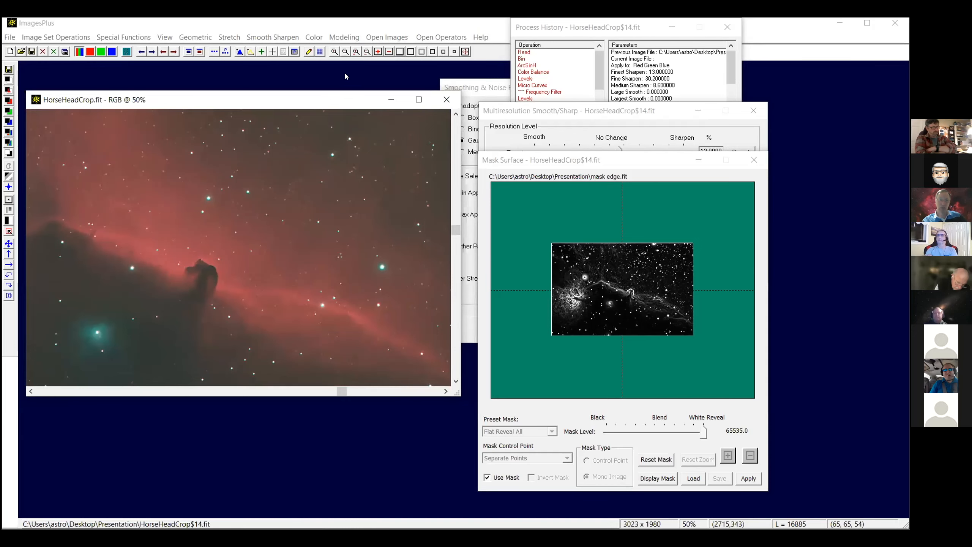
{"action": "left_click_drag", "start_coordinate": [344, 100], "coordinate": [359, 92]}
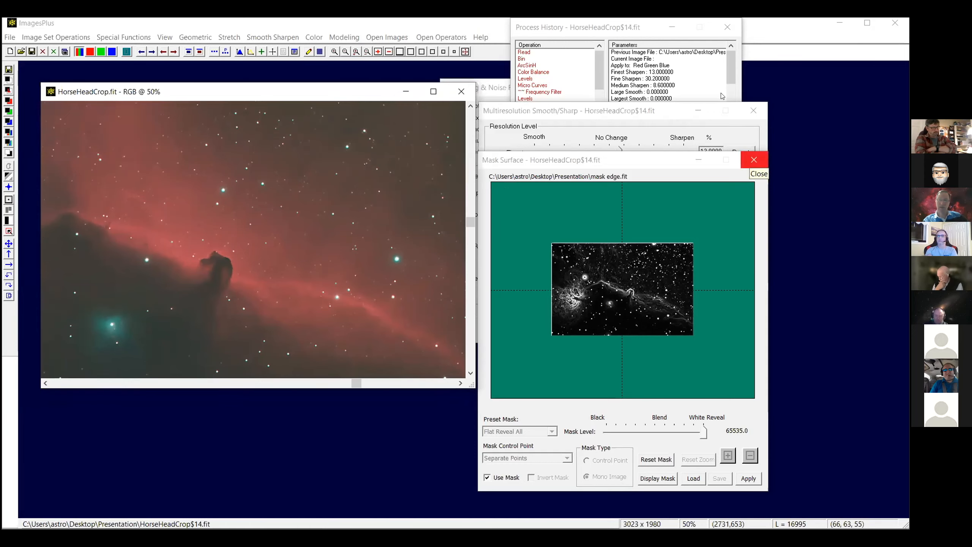
Close the mask surface, sharpening, noise reduction and process history windows, leaving only the Horsehead image open.
{"action": "left_click", "coordinate": [751, 160]}
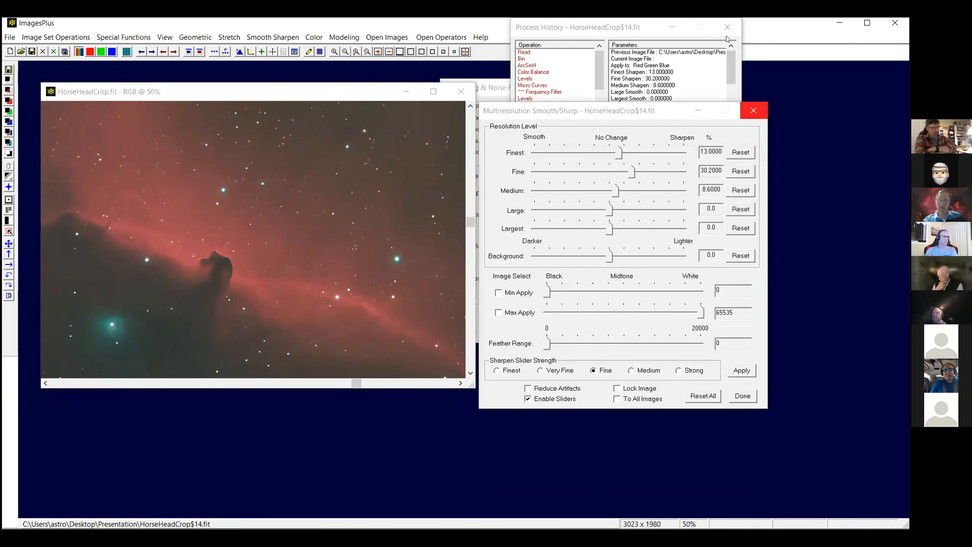
{"action": "left_click", "coordinate": [751, 112]}
{"action": "left_click", "coordinate": [697, 90]}
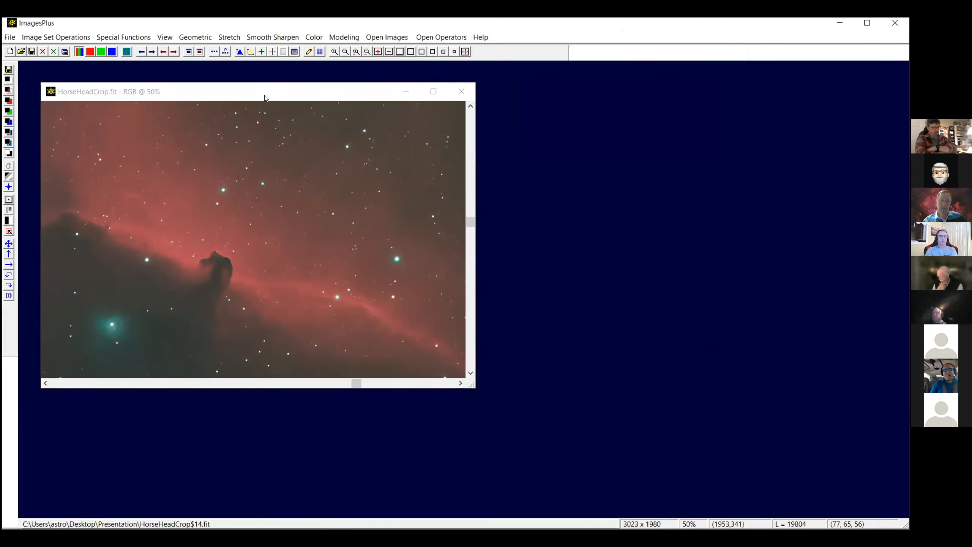
Display the whole Horsehead image at 35% zoom in an enlarged window, and close the image.
{"action": "left_click_drag", "start_coordinate": [263, 93], "coordinate": [333, 98]}
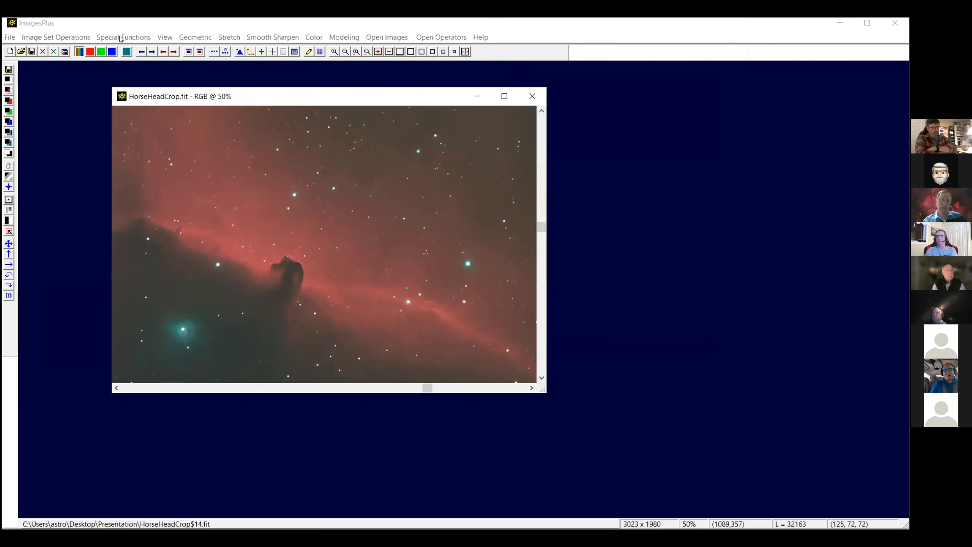
{"action": "left_click", "coordinate": [164, 38]}
{"action": "left_click", "coordinate": [448, 53]}
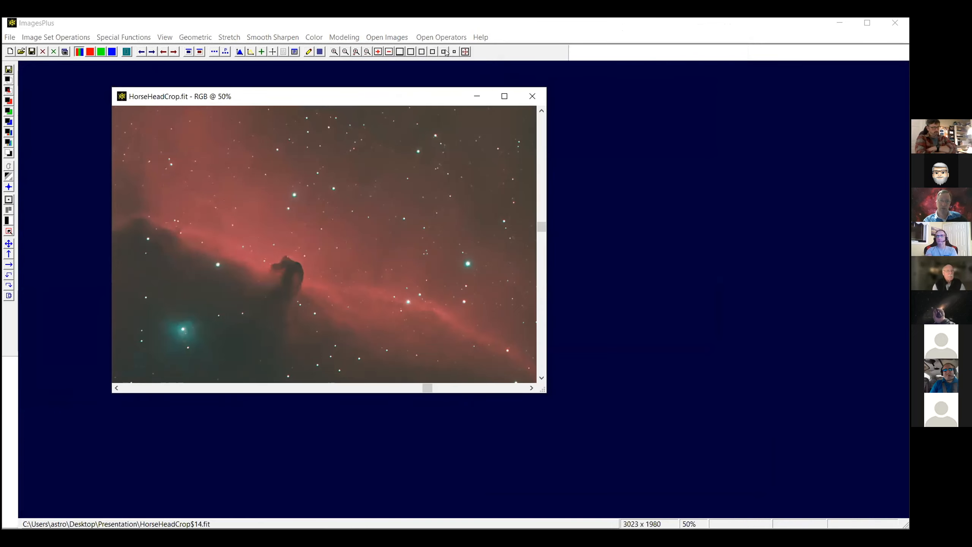
{"action": "left_click", "coordinate": [344, 52]}
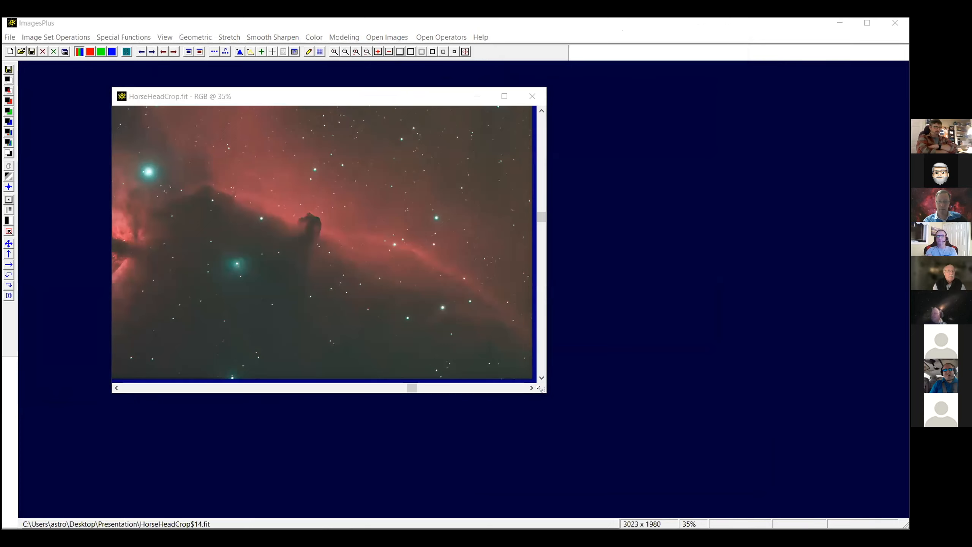
{"action": "left_click_drag", "start_coordinate": [540, 390], "coordinate": [546, 389]}
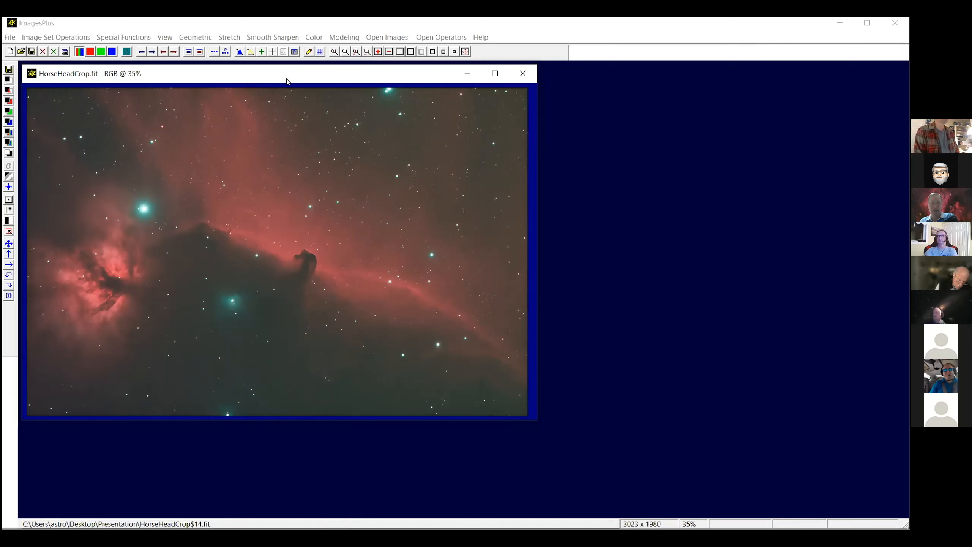
{"action": "left_click_drag", "start_coordinate": [290, 81], "coordinate": [316, 94]}
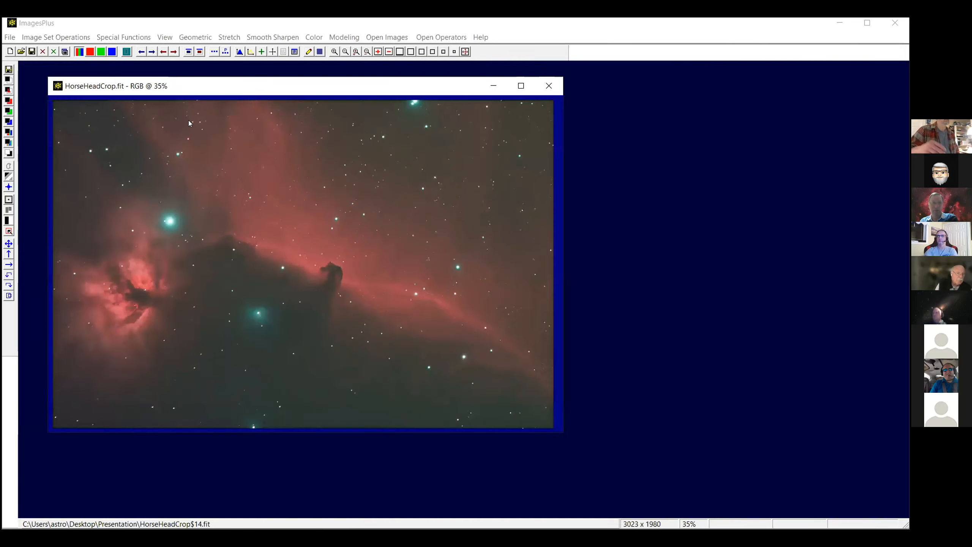
{"action": "left_click", "coordinate": [548, 88]}
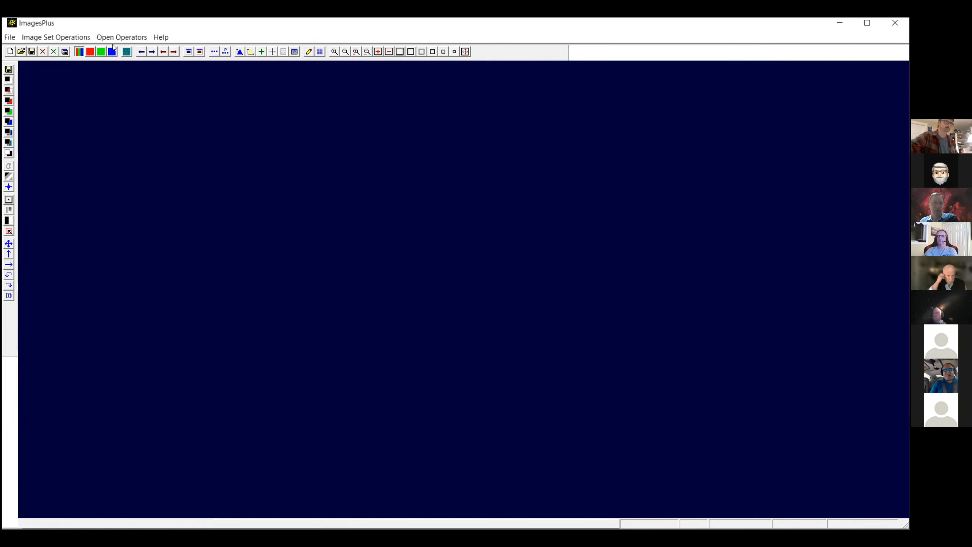
Open the image BobsM1$1.fit from the BobsImage folder on the Desktop.
{"action": "left_click", "coordinate": [21, 52]}
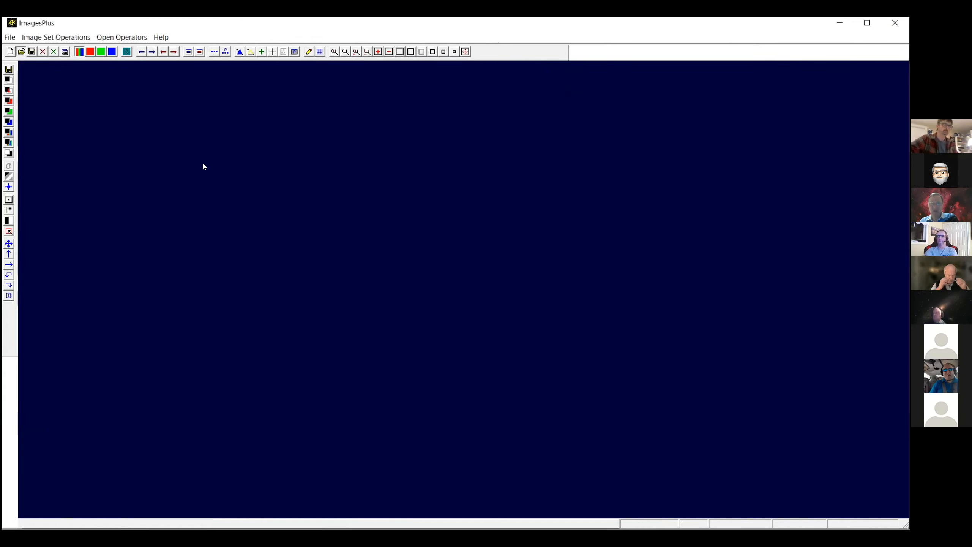
{"action": "left_click", "coordinate": [408, 144]}
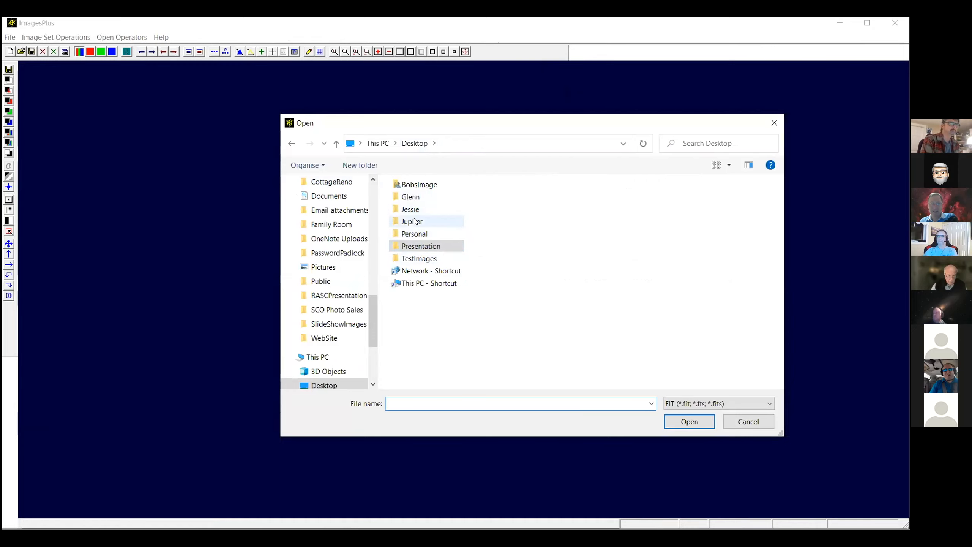
{"action": "left_click", "coordinate": [417, 190]}
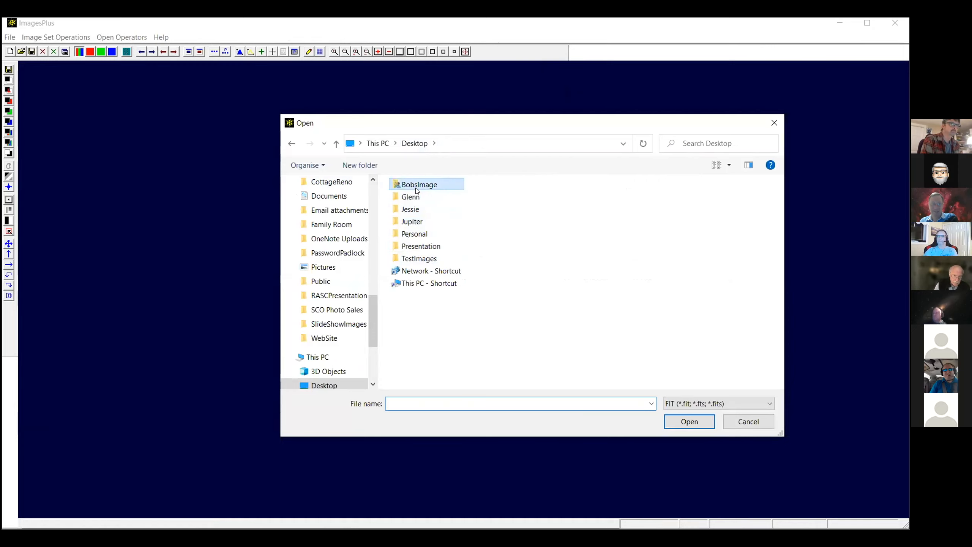
{"action": "double_click", "coordinate": [414, 186]}
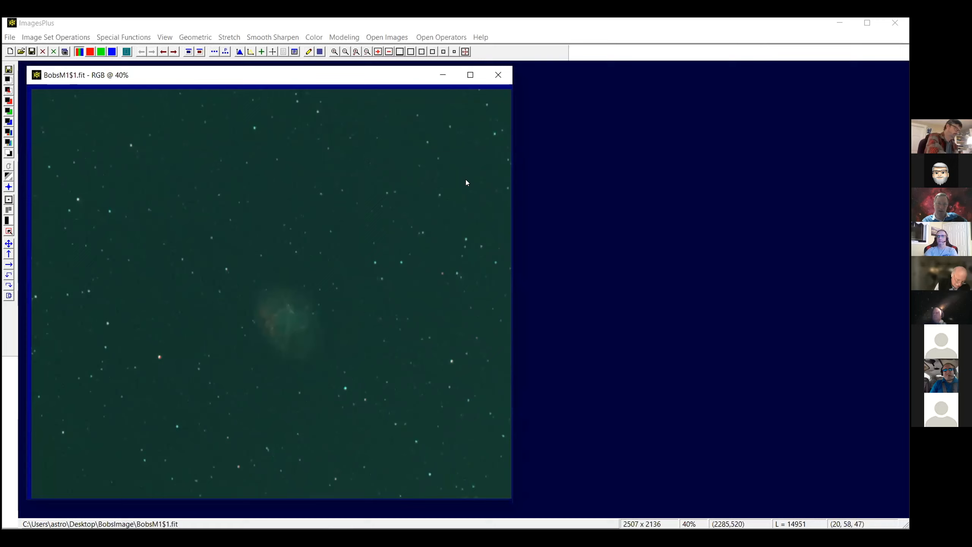
{"action": "left_click", "coordinate": [427, 53]}
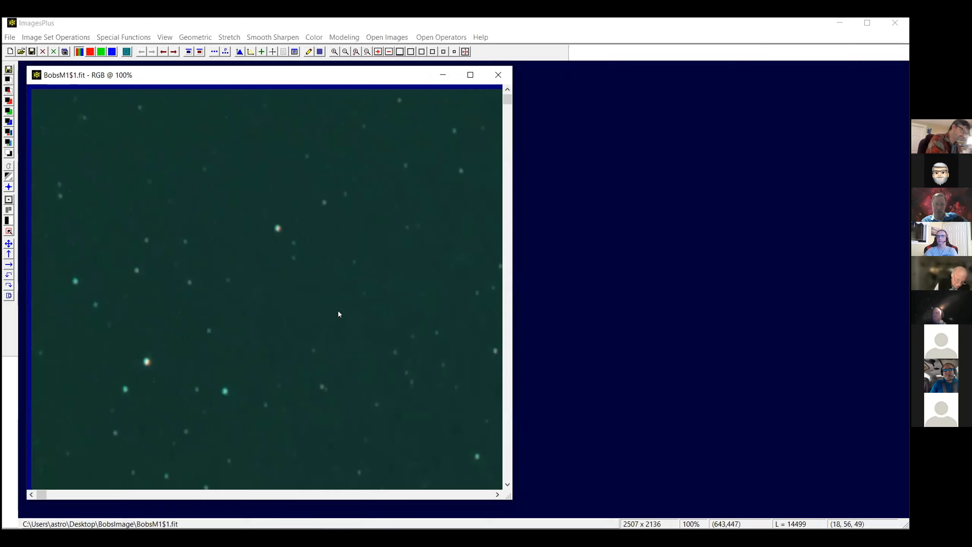
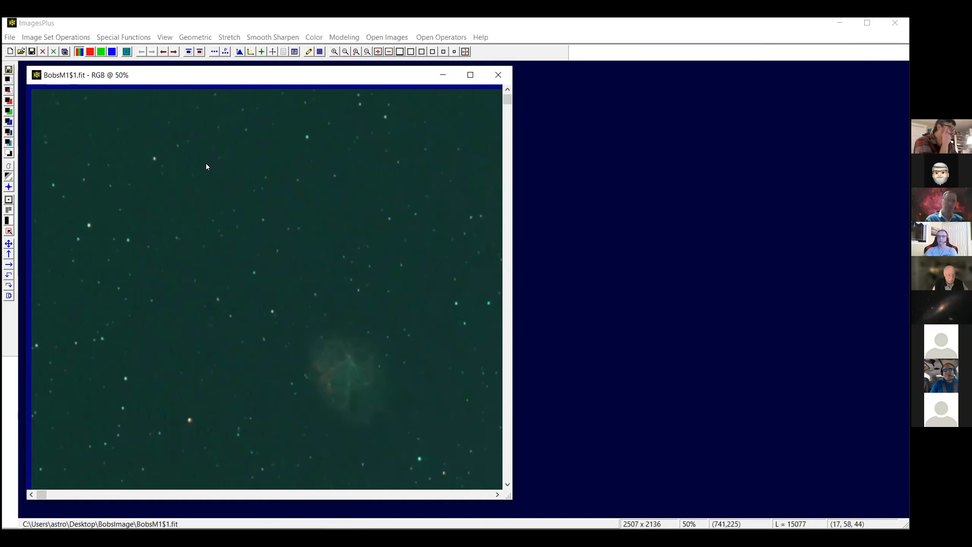
Start a Feature Mask on the BobsM1$1.fit image, place its dialog beside the image, and set Star Radius to 28.
{"action": "left_click", "coordinate": [114, 38]}
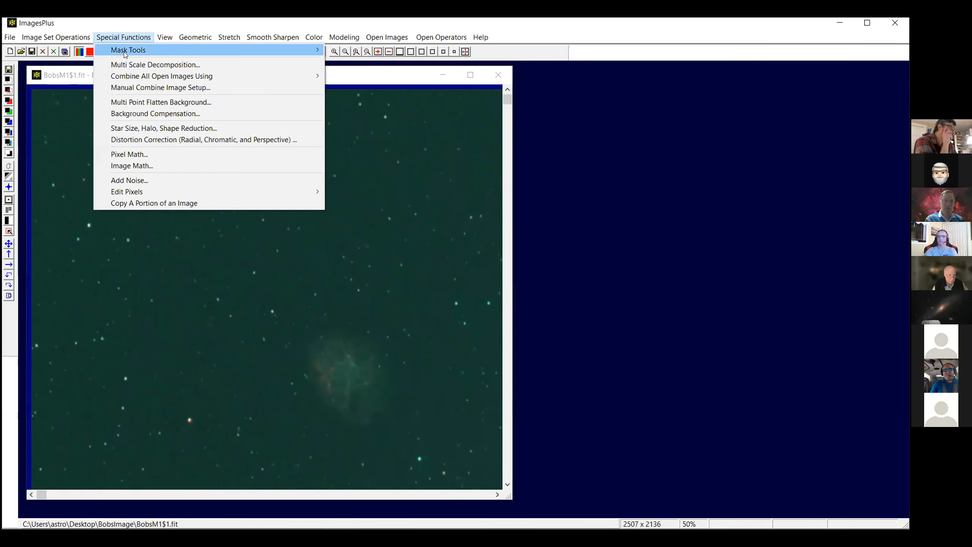
{"action": "mouse_move", "coordinate": [127, 53]}
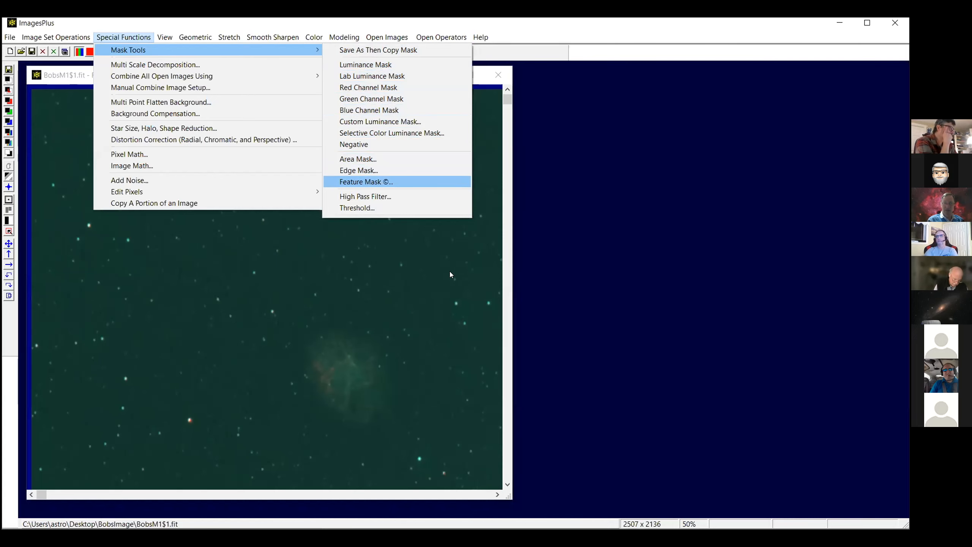
{"action": "key", "text": "Return"}
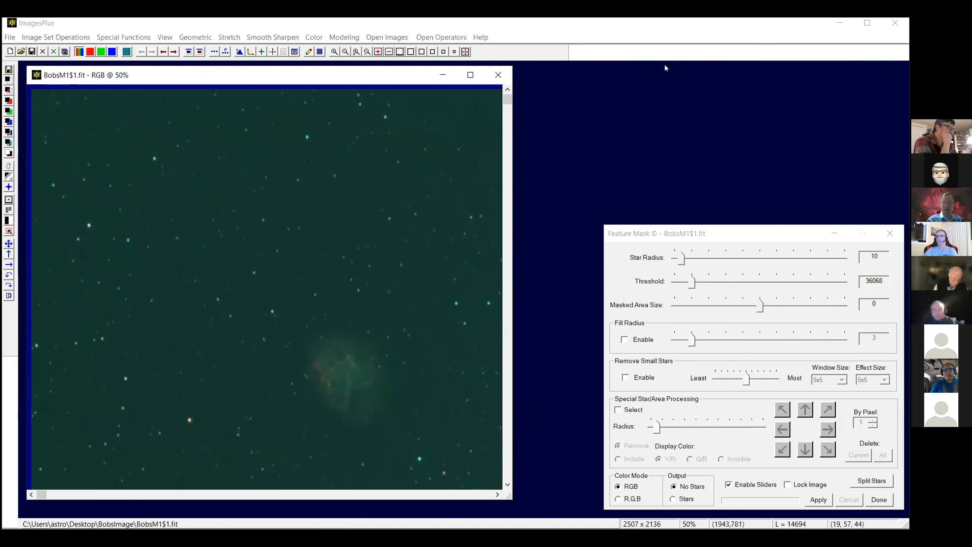
{"action": "left_click_drag", "start_coordinate": [777, 234], "coordinate": [754, 175]}
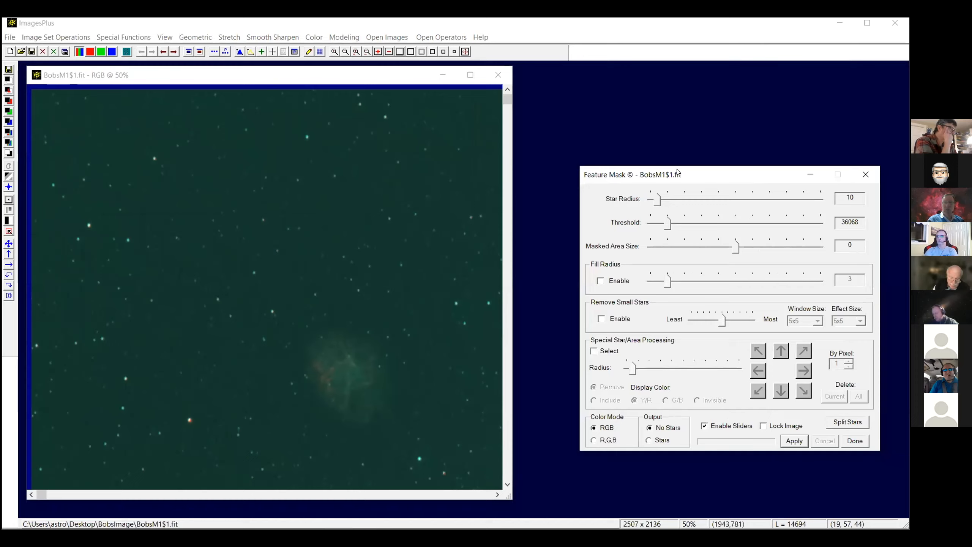
{"action": "left_click_drag", "start_coordinate": [689, 175], "coordinate": [665, 154]}
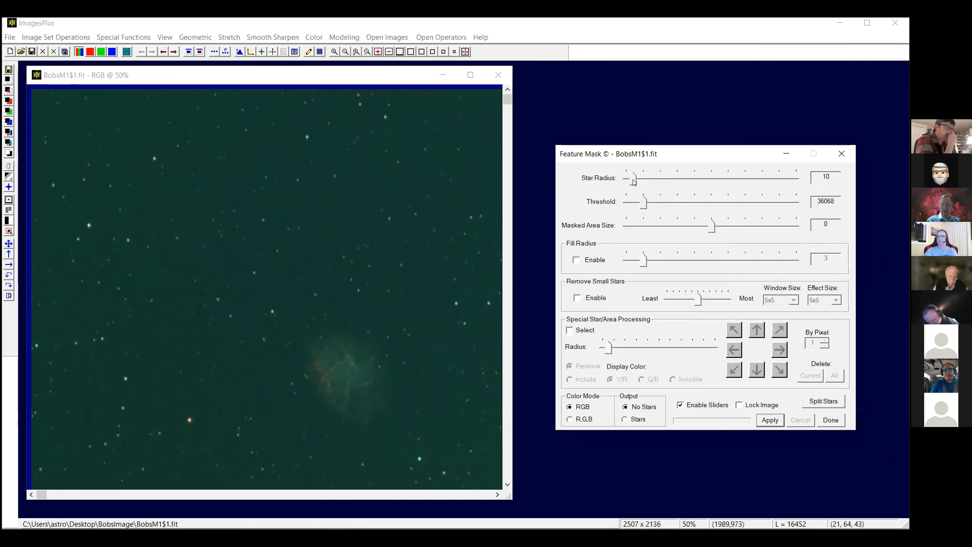
{"action": "left_click_drag", "start_coordinate": [634, 180], "coordinate": [645, 182]}
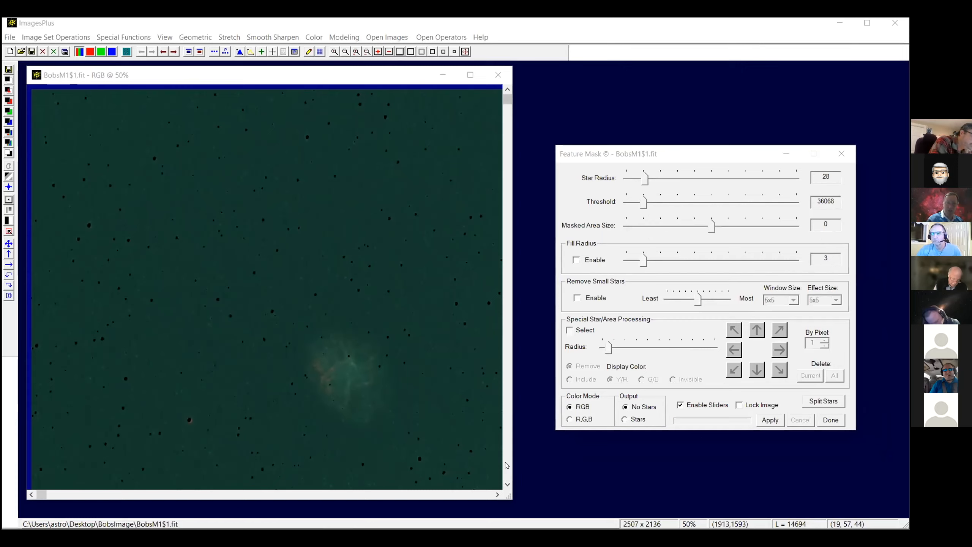
Inspect the masked stars around the nebula at 100%, try Star Radius values of 88 and 35, and set it to 43.
{"action": "left_click", "coordinate": [507, 485]}
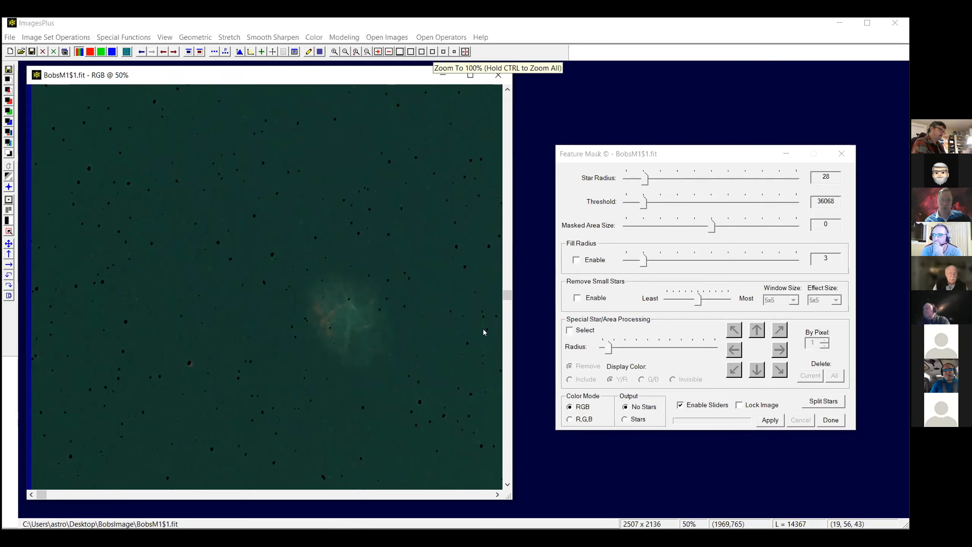
{"action": "left_click", "coordinate": [482, 494]}
{"action": "left_click", "coordinate": [482, 495]}
{"action": "left_click", "coordinate": [481, 494]}
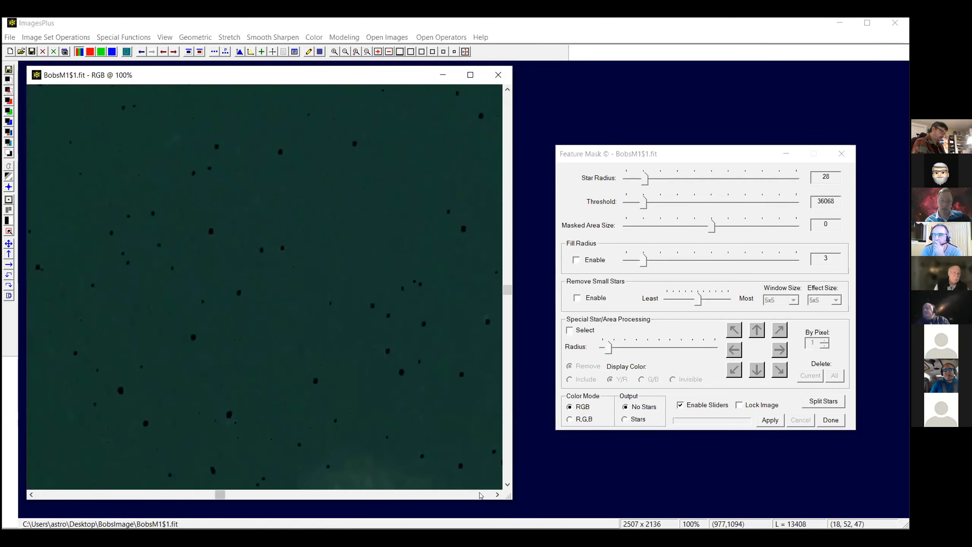
{"action": "left_click", "coordinate": [507, 484]}
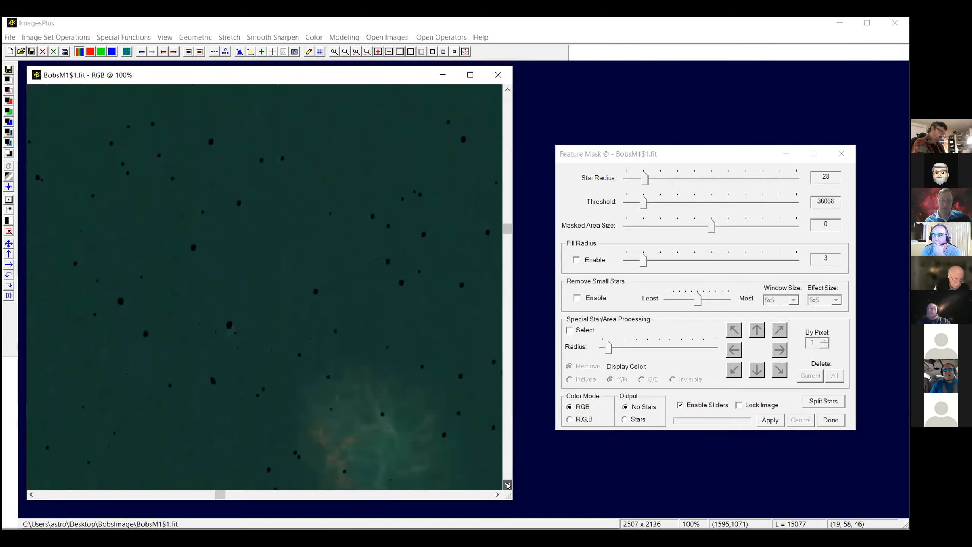
{"action": "left_click", "coordinate": [507, 484]}
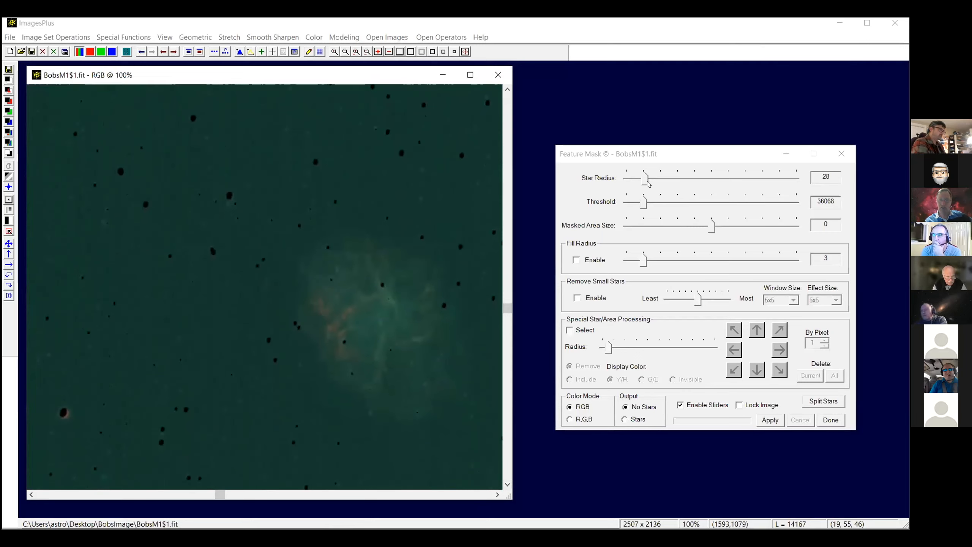
{"action": "left_click", "coordinate": [687, 186]}
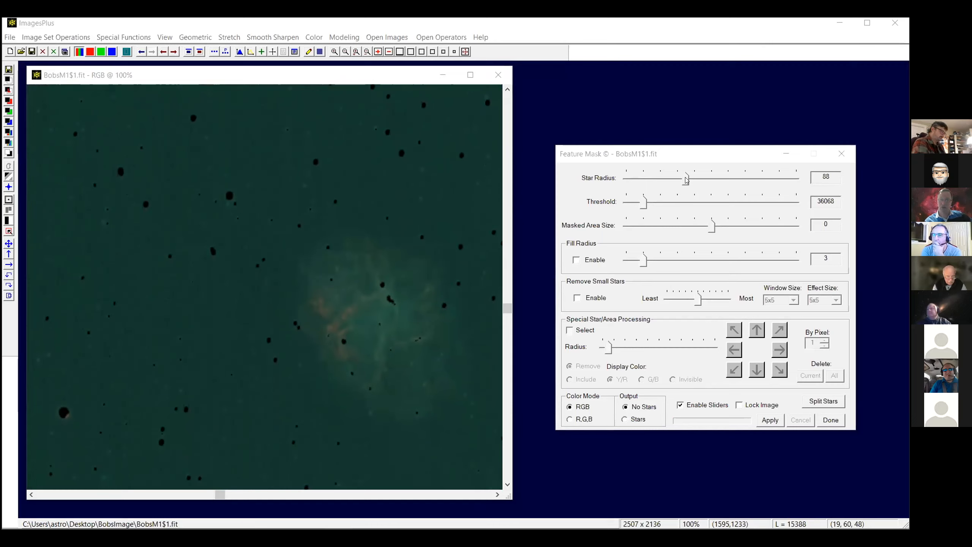
{"action": "left_click_drag", "start_coordinate": [685, 179], "coordinate": [650, 173]}
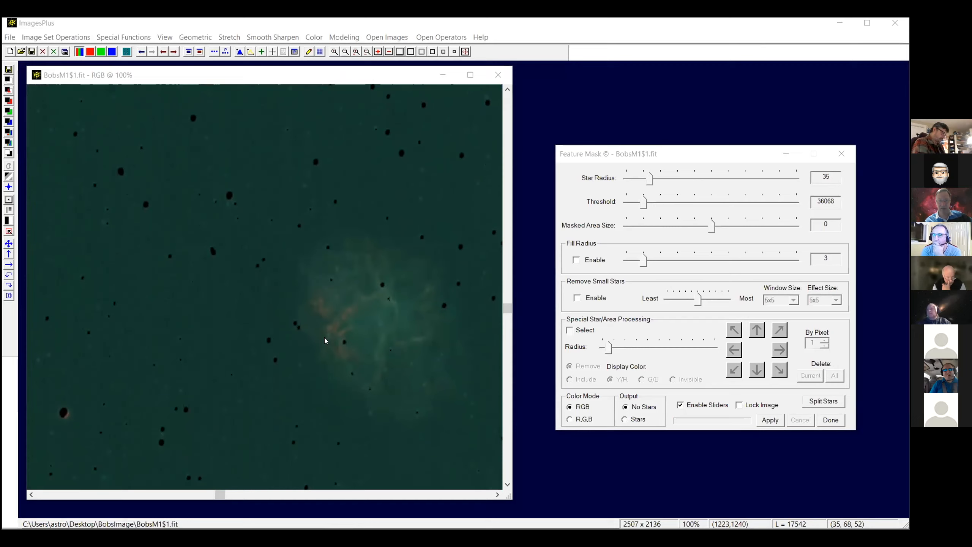
{"action": "left_click_drag", "start_coordinate": [650, 179], "coordinate": [654, 182]}
Try lower and higher star mask thresholds, including 34137 and 36784, and set Threshold to 36145.
{"action": "left_click_drag", "start_coordinate": [643, 205], "coordinate": [652, 205]}
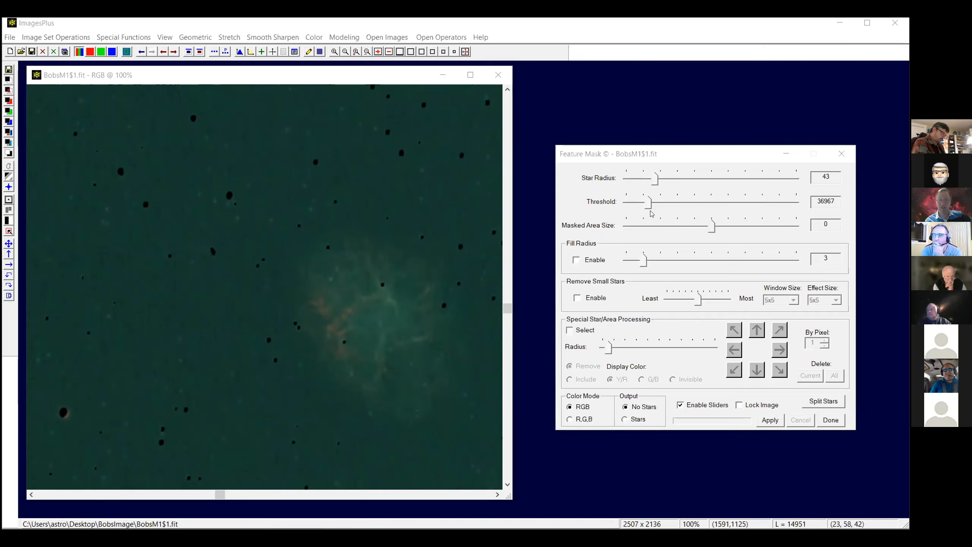
{"action": "left_click_drag", "start_coordinate": [649, 206], "coordinate": [633, 204]}
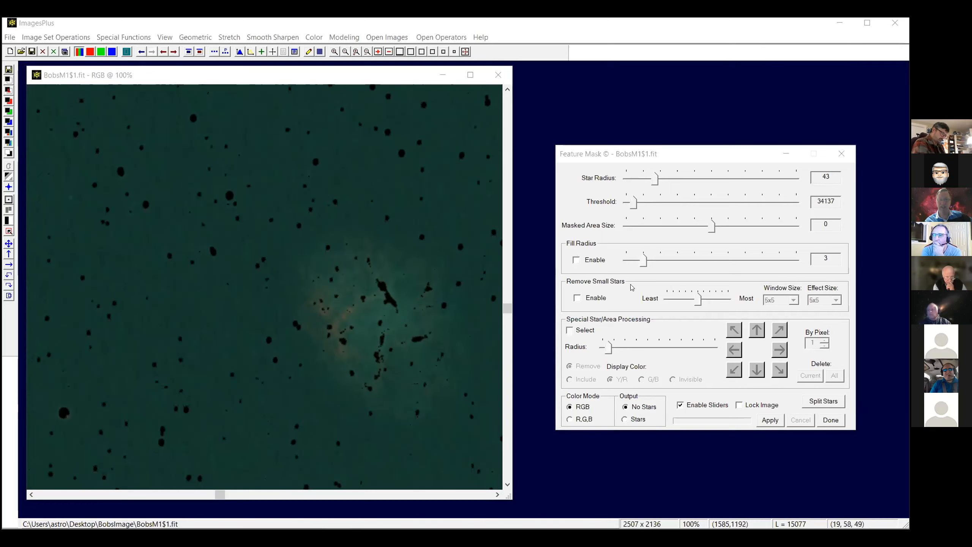
{"action": "left_click_drag", "start_coordinate": [637, 206], "coordinate": [645, 206]}
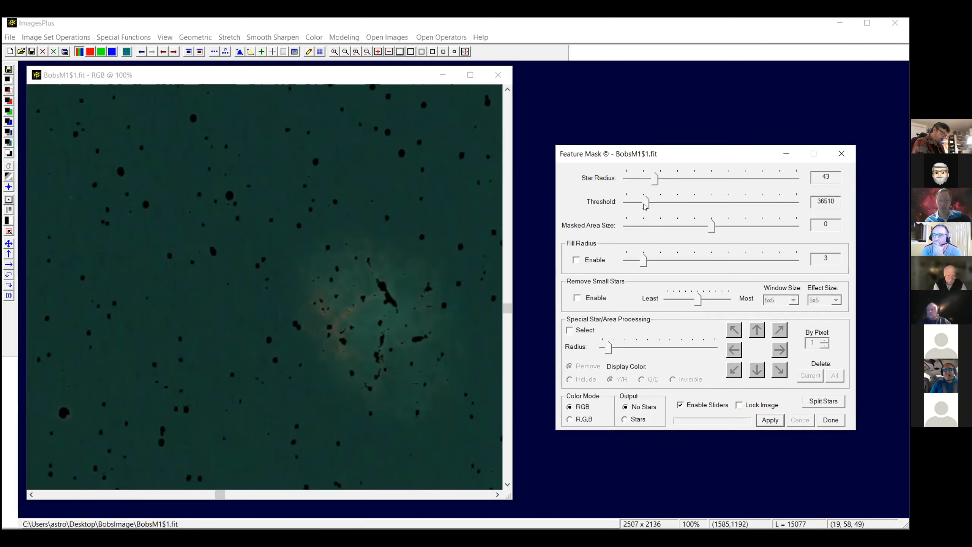
{"action": "left_click_drag", "start_coordinate": [646, 207], "coordinate": [643, 206]}
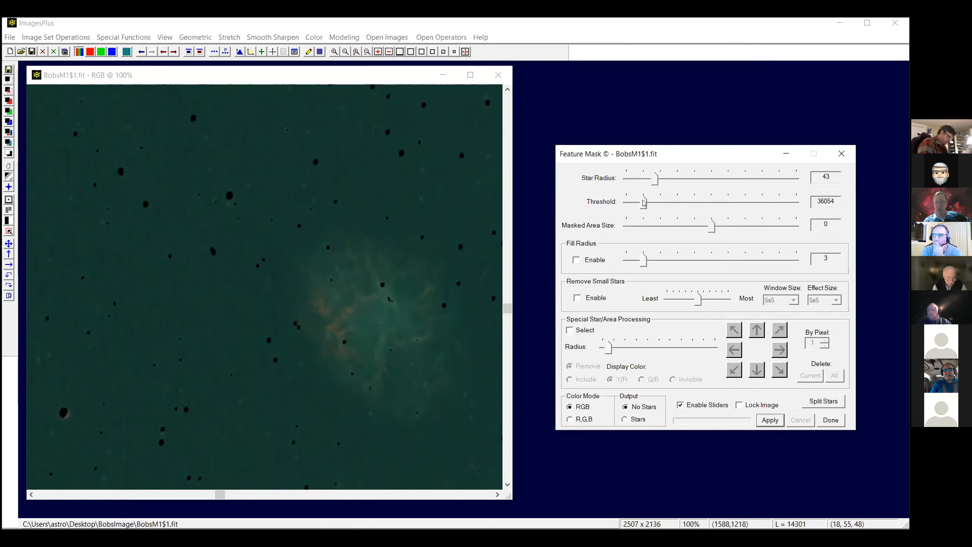
{"action": "left_click_drag", "start_coordinate": [644, 204], "coordinate": [648, 207]}
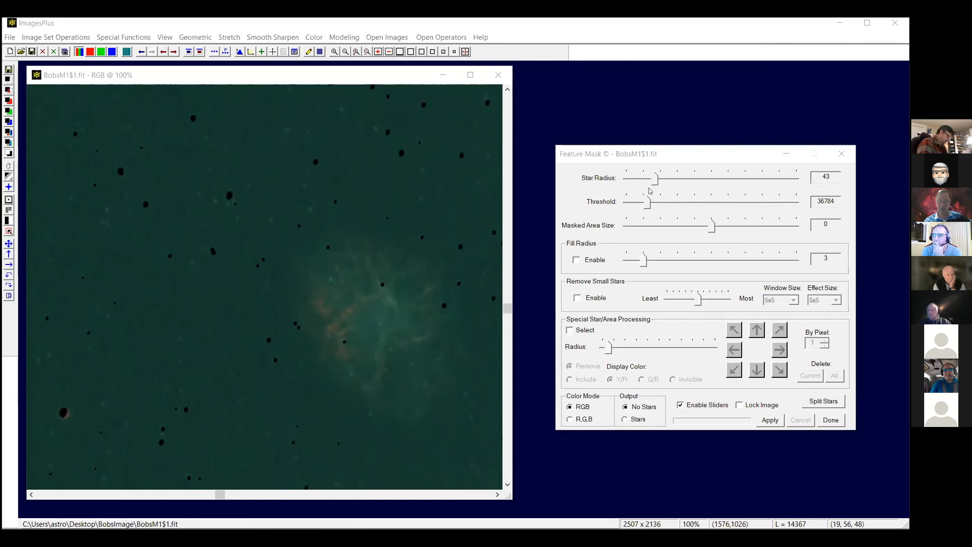
{"action": "left_click", "coordinate": [646, 202]}
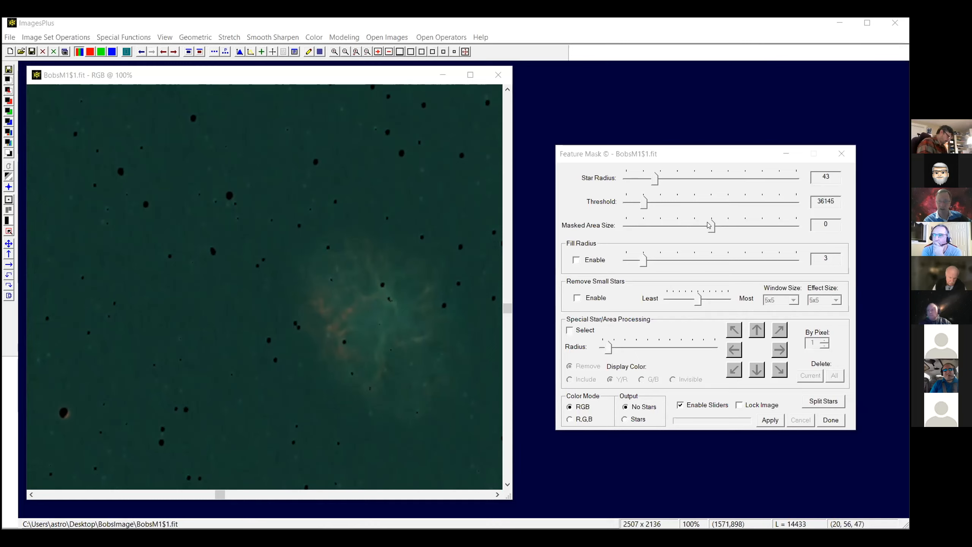
Compare a smaller Masked Area Size of -2 with larger sizes, and set it to 2.
{"action": "left_click_drag", "start_coordinate": [711, 227], "coordinate": [748, 228]}
{"action": "left_click", "coordinate": [640, 223]}
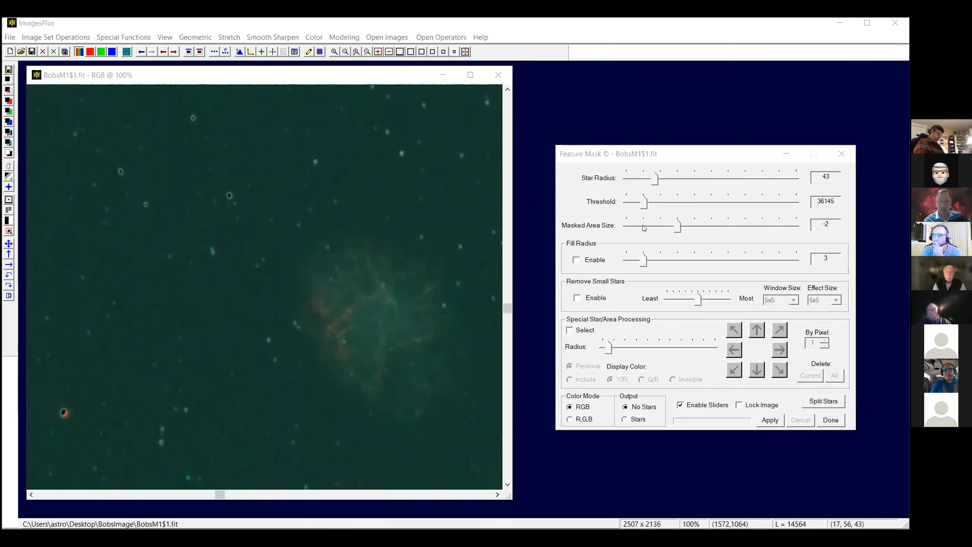
{"action": "left_click_drag", "start_coordinate": [676, 227], "coordinate": [738, 229]}
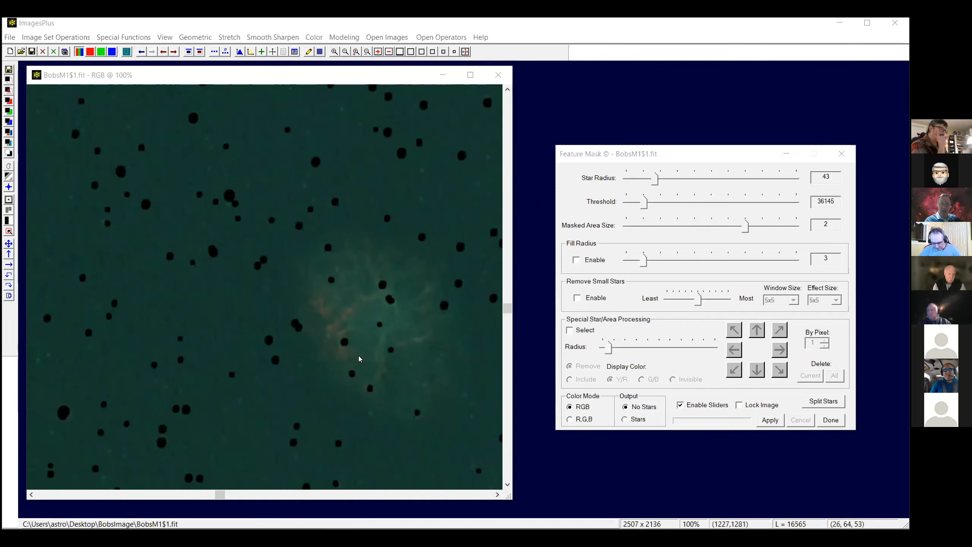
Compare the star mask with and without Fill Radius, and leave Fill Radius enabled at 3.
{"action": "left_click", "coordinate": [576, 260]}
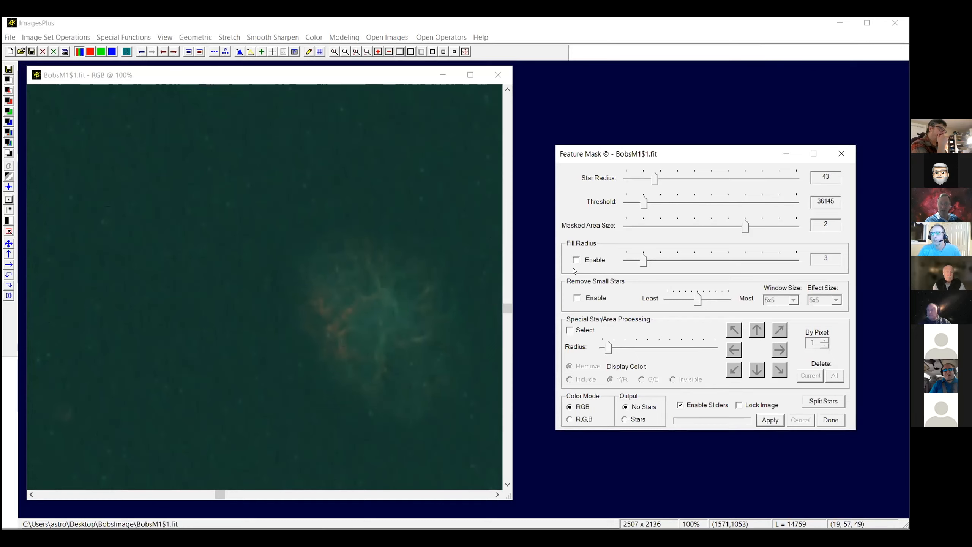
{"action": "left_click", "coordinate": [769, 421]}
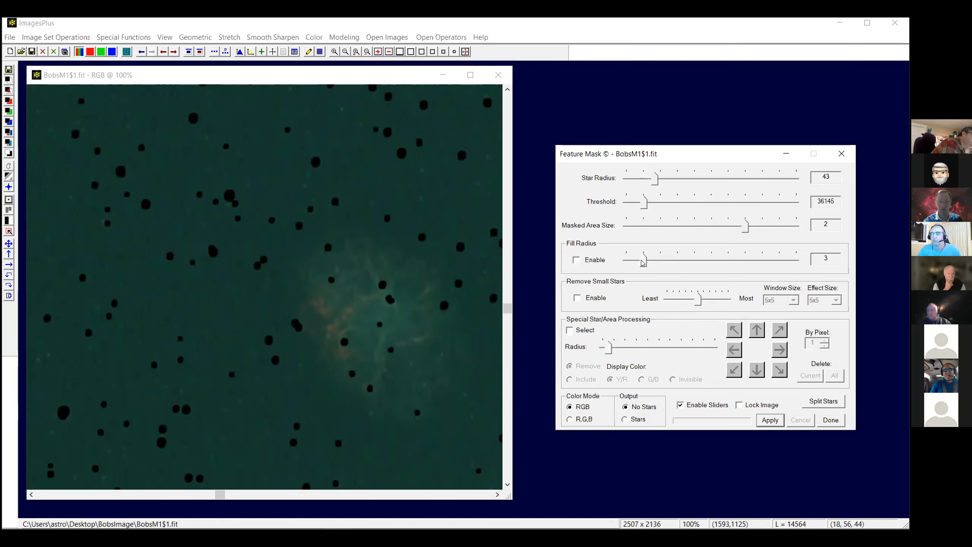
{"action": "left_click", "coordinate": [592, 260]}
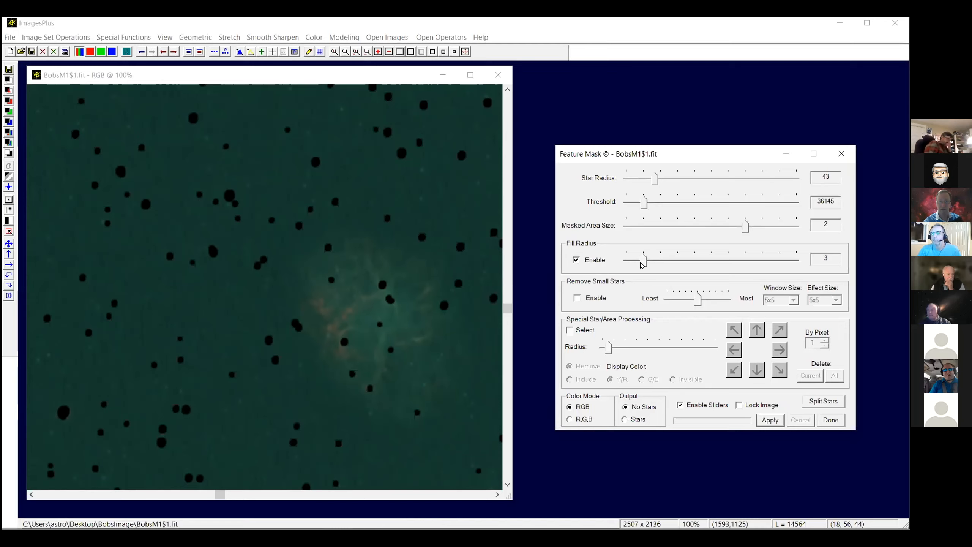
Set Fill Radius to 4 and inspect the star-free M1 image at different zoom levels, ending at 40%.
{"action": "left_click_drag", "start_coordinate": [645, 266], "coordinate": [651, 265]}
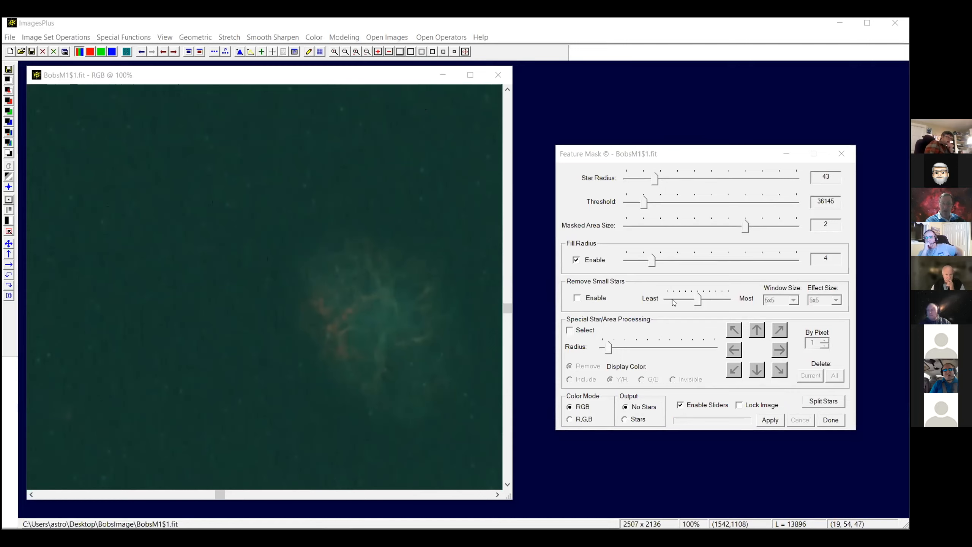
{"action": "left_click", "coordinate": [444, 52]}
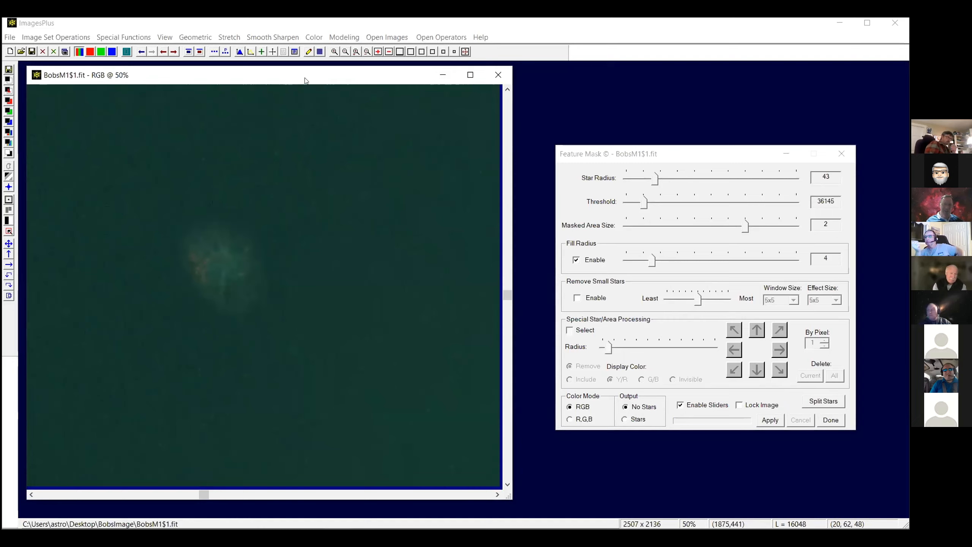
{"action": "left_click", "coordinate": [332, 52]}
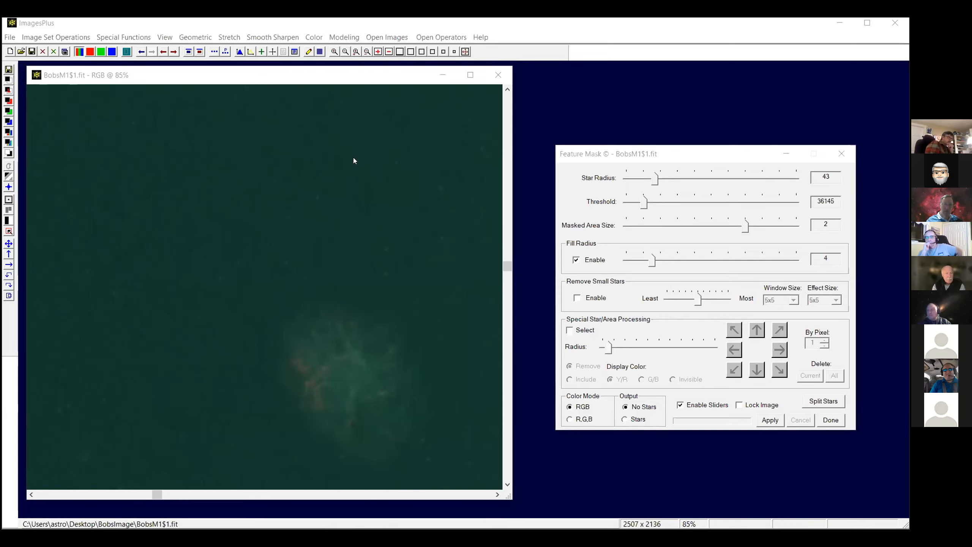
{"action": "left_click", "coordinate": [422, 52]}
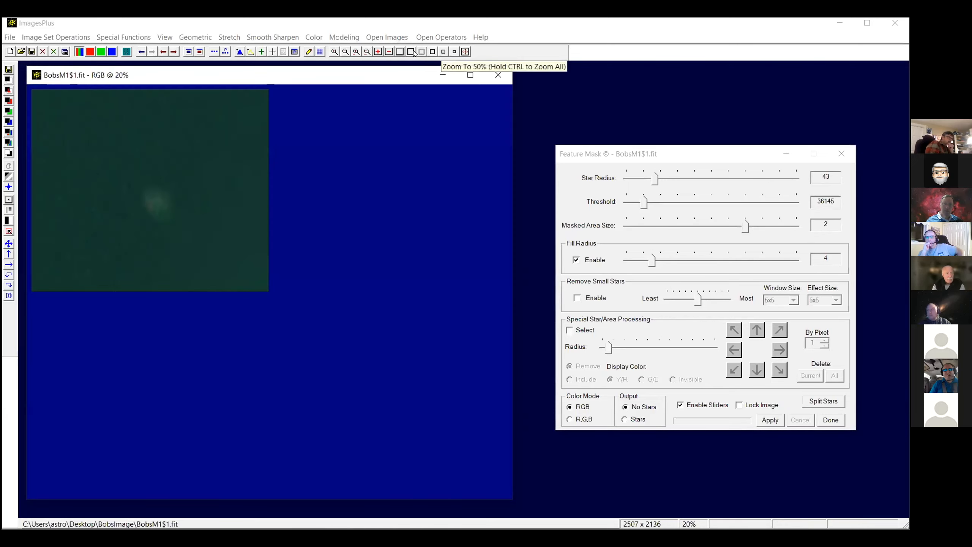
{"action": "left_click", "coordinate": [334, 52]}
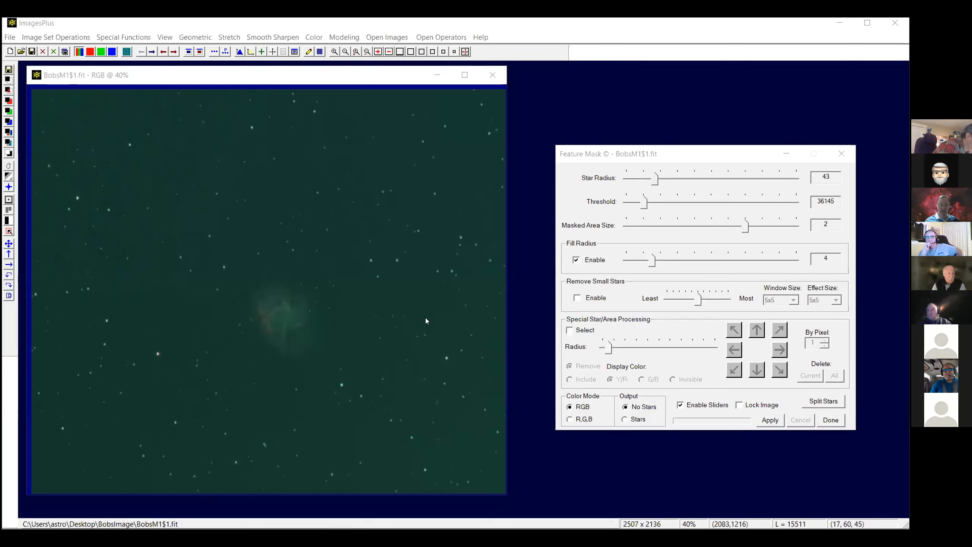
Bring back the star-free result, split the stars into a separate image, and arrange the two images side by side.
{"action": "left_click", "coordinate": [151, 52]}
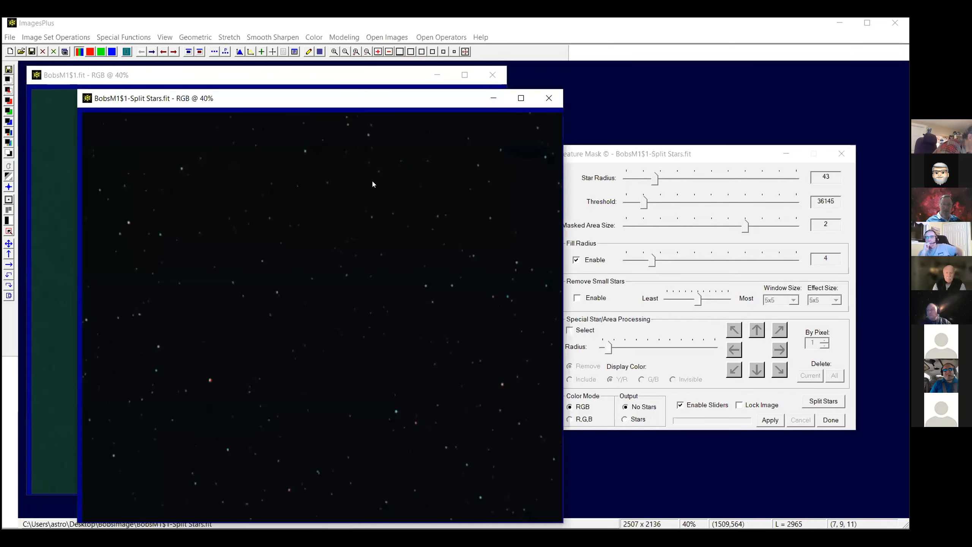
{"action": "left_click_drag", "start_coordinate": [335, 99], "coordinate": [652, 89]}
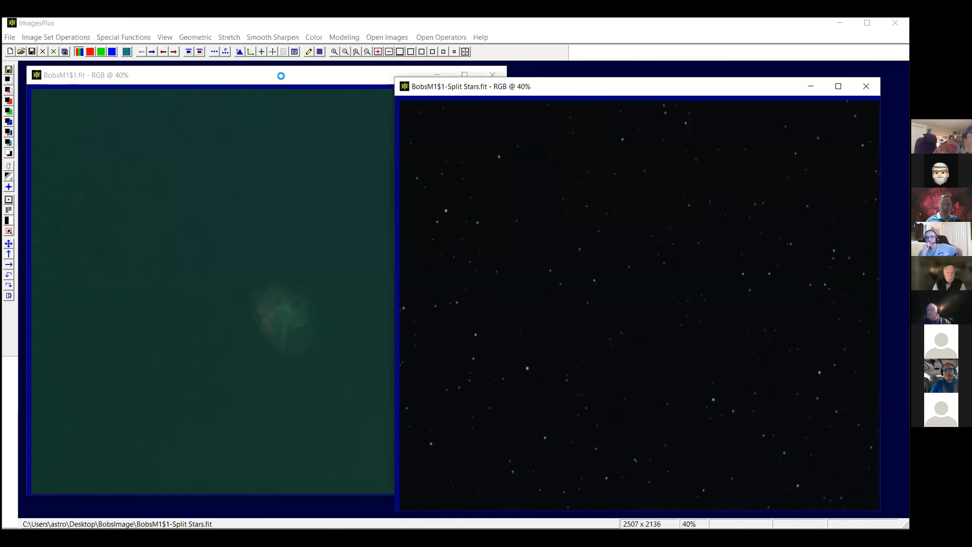
{"action": "left_click_drag", "start_coordinate": [281, 76], "coordinate": [278, 91]}
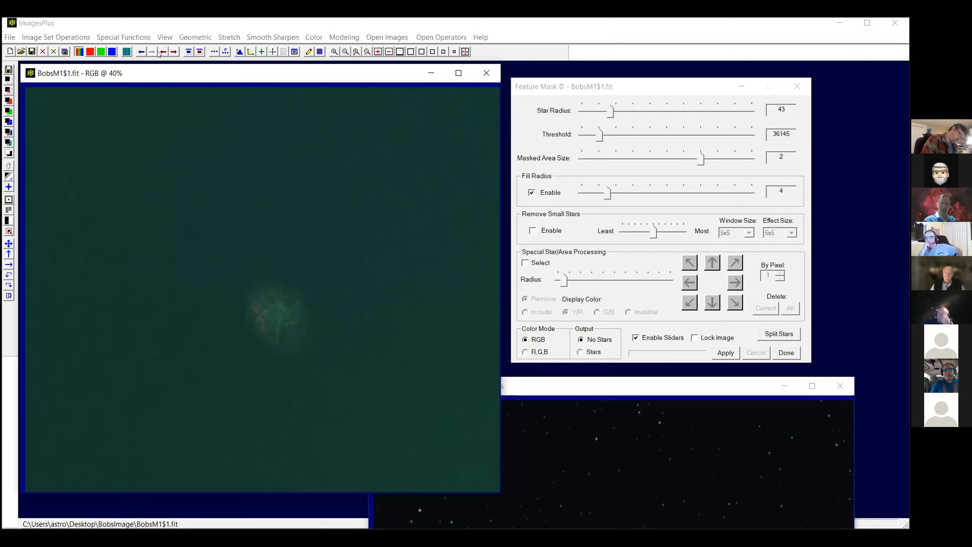
Reapply the star mask without Fill Radius, then compare the masking around the nebula at 100% using R,G,B Color Mode.
{"action": "left_click", "coordinate": [531, 192]}
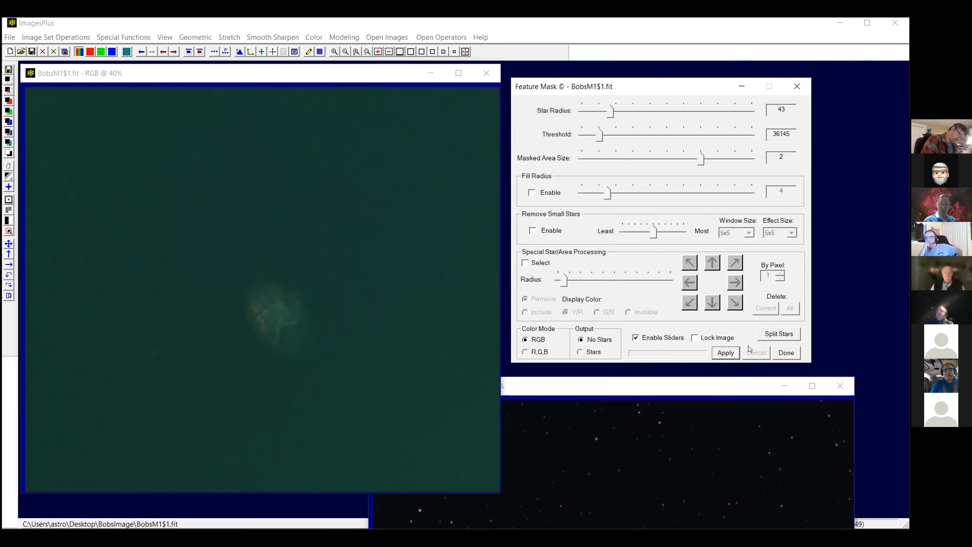
{"action": "left_click", "coordinate": [725, 352]}
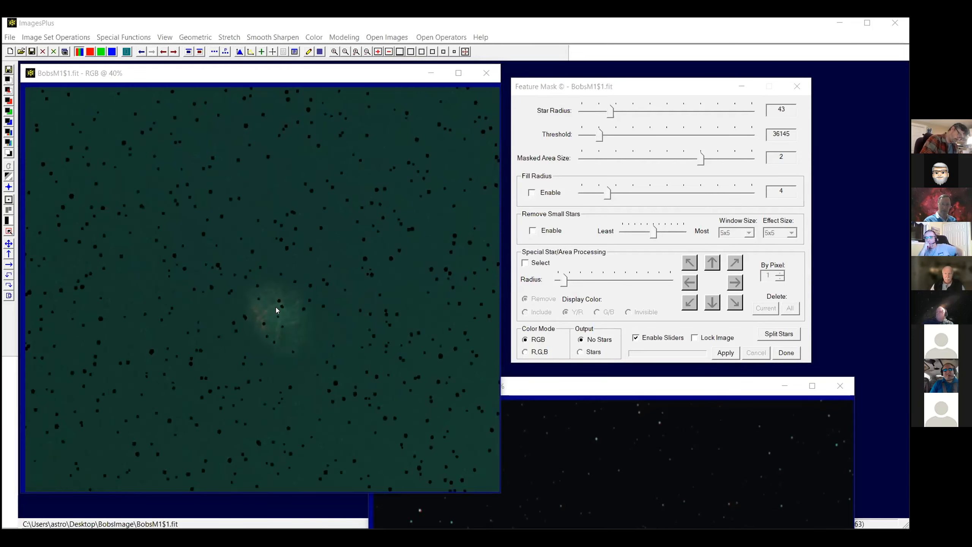
{"action": "left_click", "coordinate": [442, 52]}
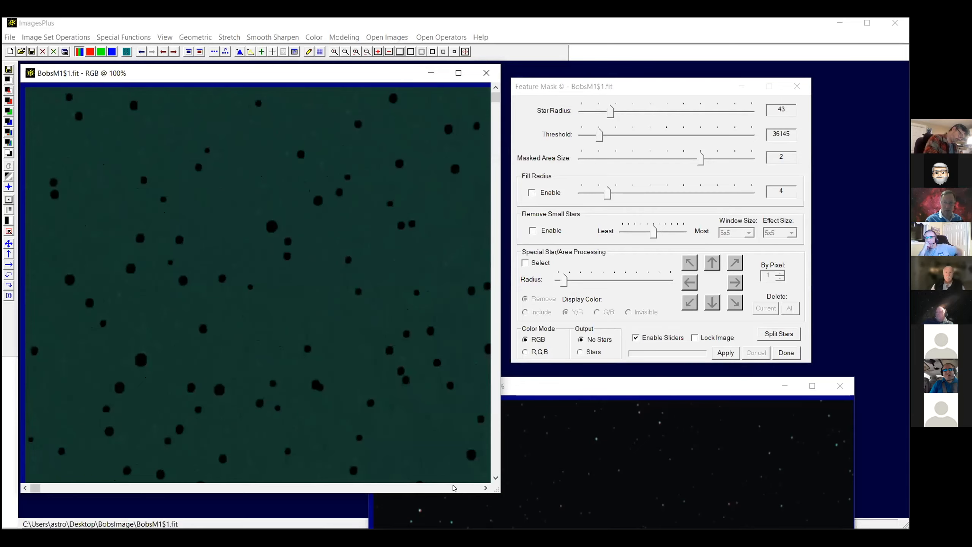
{"action": "left_click", "coordinate": [453, 485]}
{"action": "left_click", "coordinate": [497, 452]}
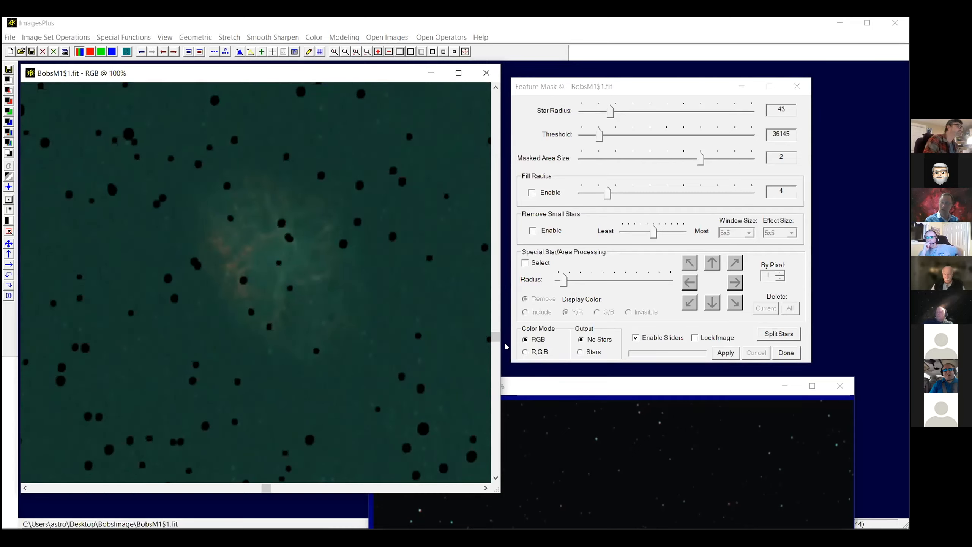
{"action": "left_click", "coordinate": [525, 351]}
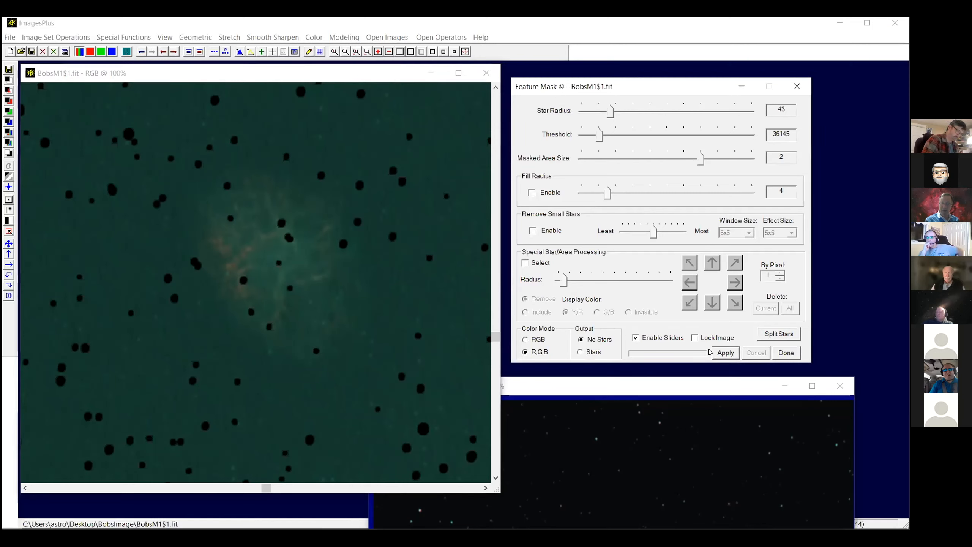
{"action": "left_click", "coordinate": [724, 352]}
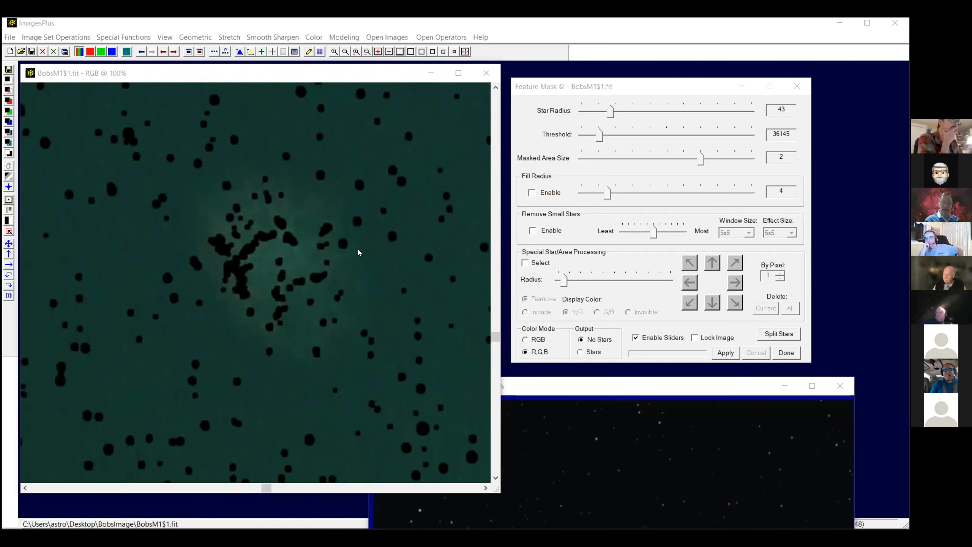
Select a special processing area centred on the nebula and enlarge its circle to cover the nebula's core.
{"action": "left_click", "coordinate": [524, 263]}
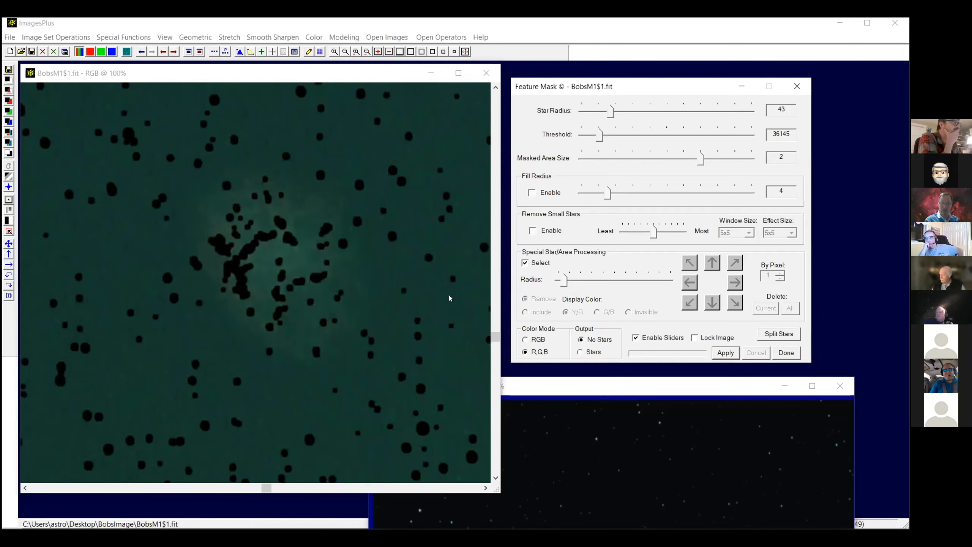
{"action": "left_click", "coordinate": [286, 238]}
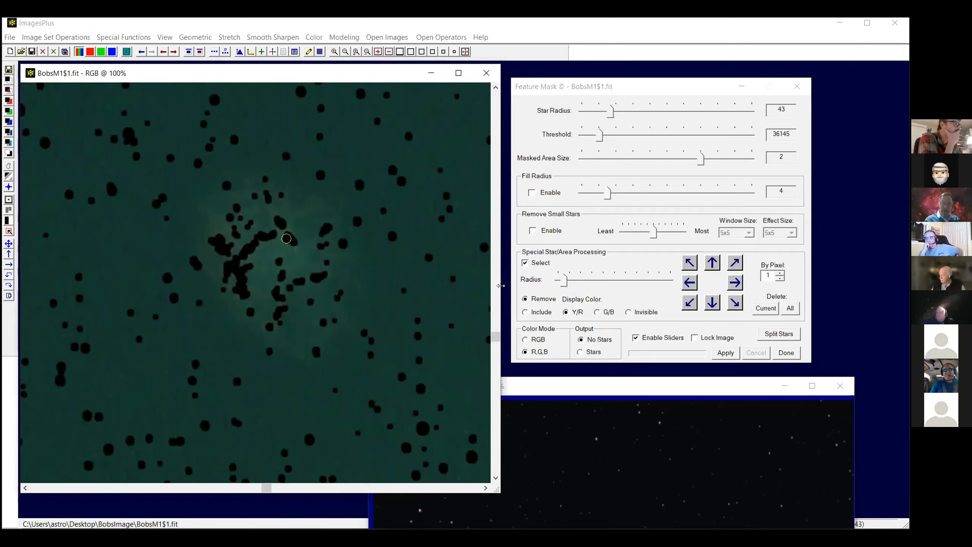
{"action": "left_click_drag", "start_coordinate": [565, 282], "coordinate": [640, 286]}
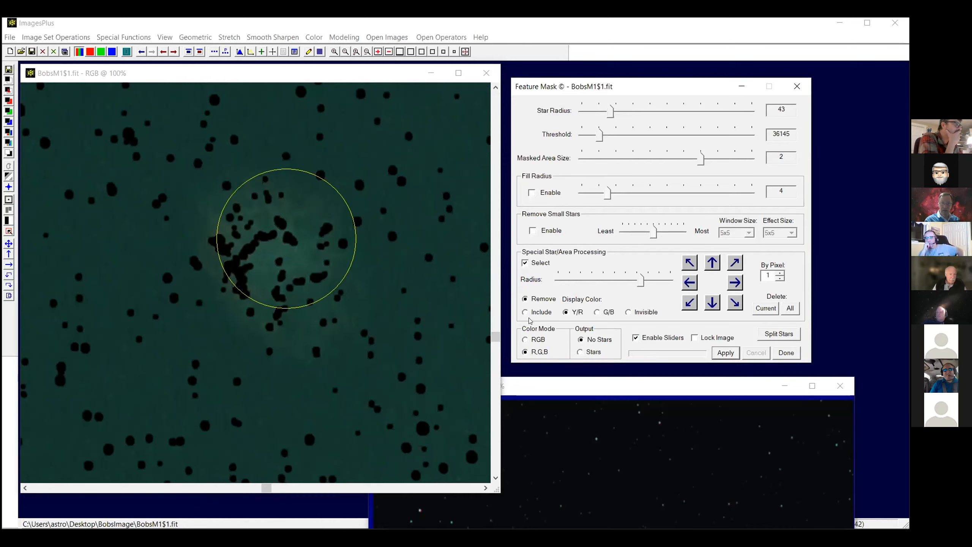
Shift the circle diagonally down and left over the nebula, enlarge it to the maximum radius, and apply it as an Include area.
{"action": "left_click", "coordinate": [688, 303]}
{"action": "left_click", "coordinate": [689, 302]}
{"action": "left_click", "coordinate": [689, 302]}
{"action": "left_click", "coordinate": [689, 302]}
{"action": "left_click", "coordinate": [689, 302]}
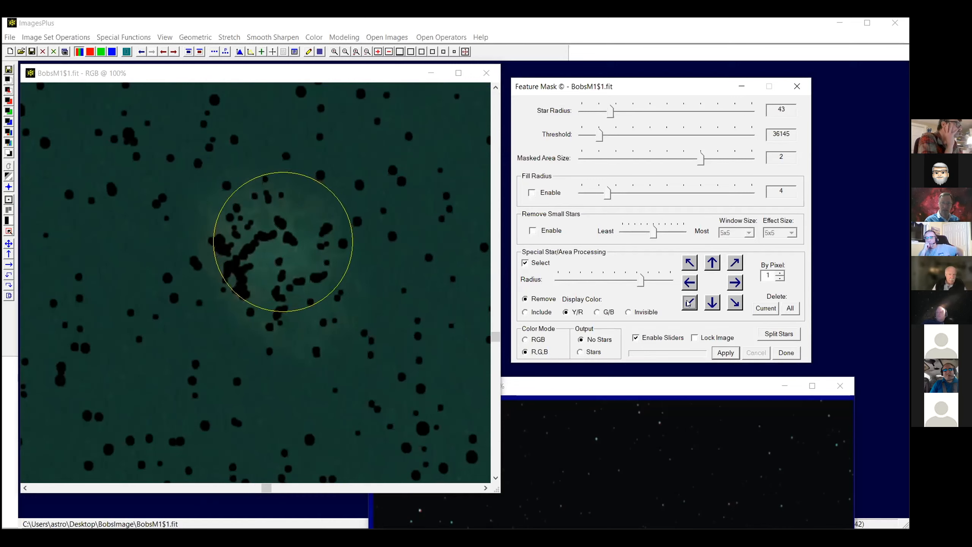
{"action": "left_click", "coordinate": [689, 303]}
{"action": "left_click", "coordinate": [688, 302]}
{"action": "left_click", "coordinate": [688, 302]}
{"action": "left_click", "coordinate": [688, 302]}
{"action": "left_click_drag", "start_coordinate": [643, 285], "coordinate": [669, 285]}
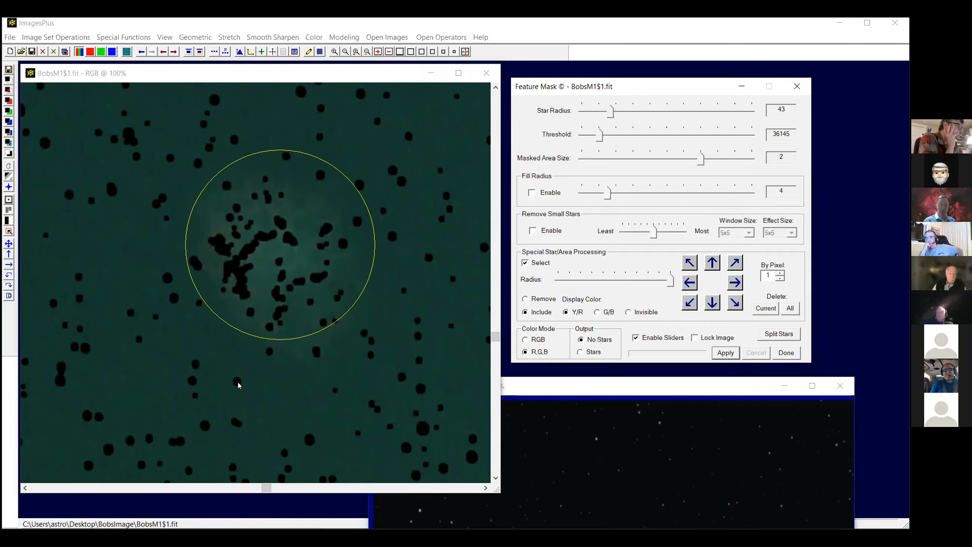
{"action": "left_click", "coordinate": [726, 356]}
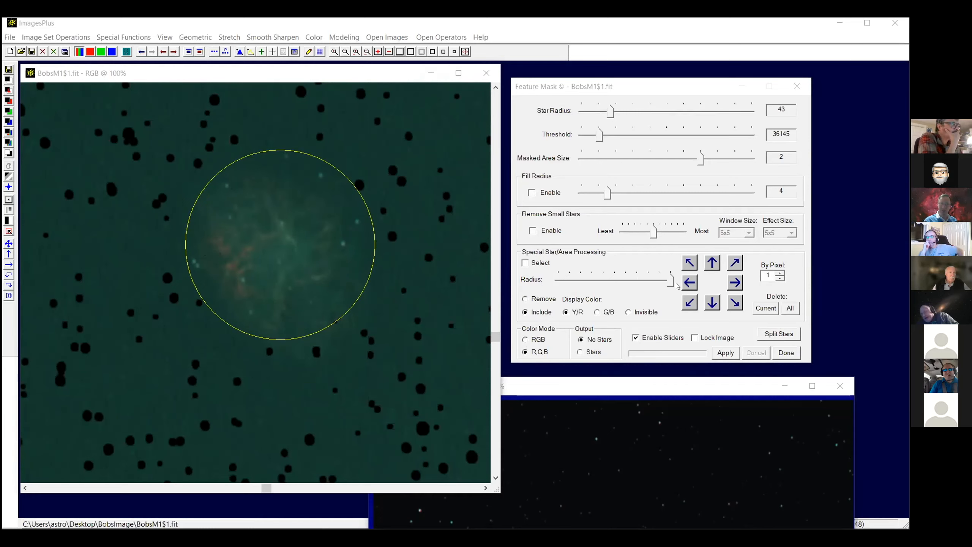
Reduce the special area to its minimum radius, return Color Mode to RGB, and reapply the mask with Fill Radius enabled.
{"action": "left_click_drag", "start_coordinate": [671, 280], "coordinate": [520, 318]}
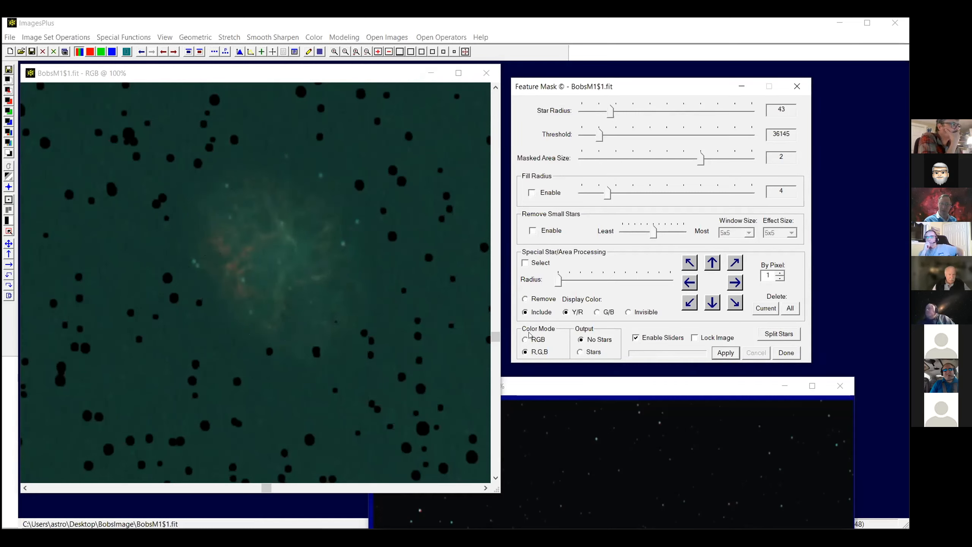
{"action": "left_click", "coordinate": [728, 354]}
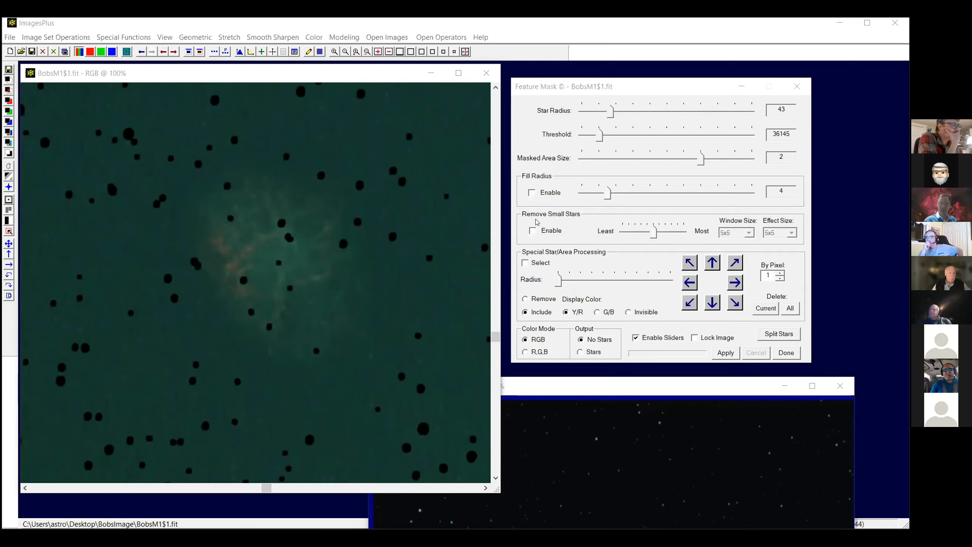
{"action": "left_click", "coordinate": [532, 193]}
{"action": "left_click", "coordinate": [724, 353]}
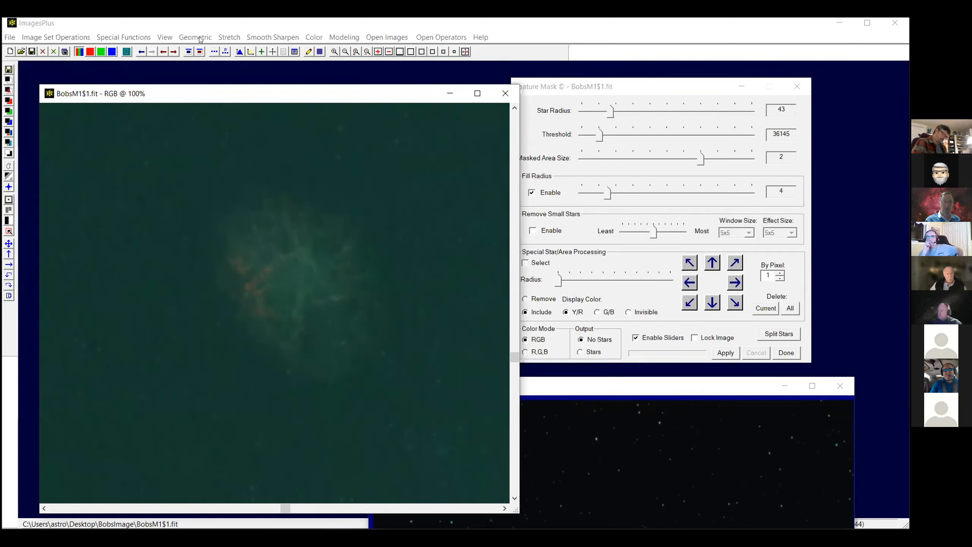
Create a luminance mask from the star-free M1 image.
{"action": "left_click", "coordinate": [113, 36]}
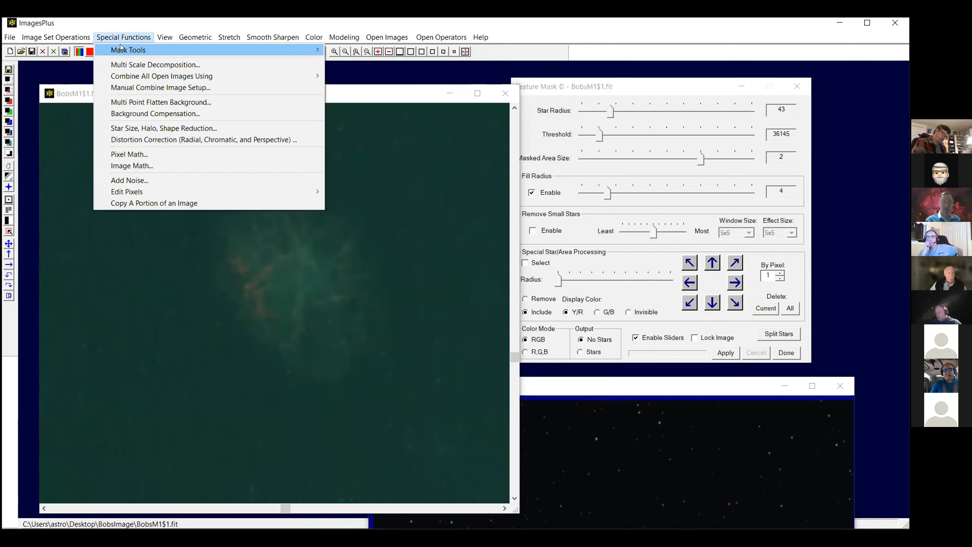
{"action": "mouse_move", "coordinate": [268, 50]}
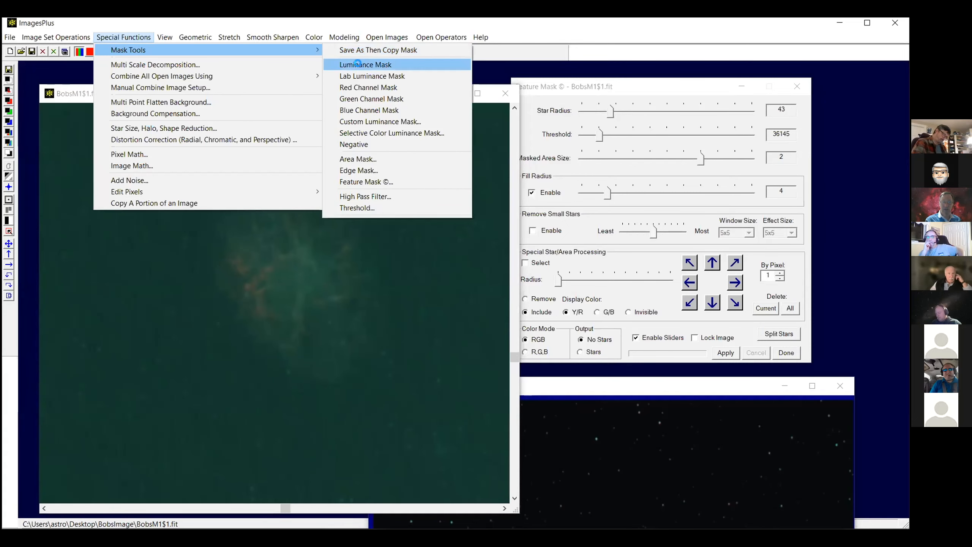
{"action": "key", "text": "Return"}
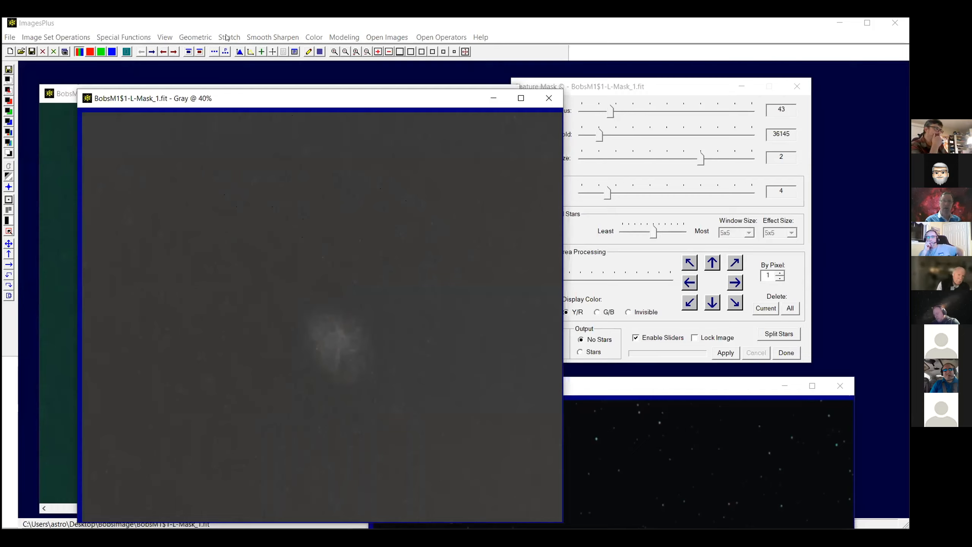
Open Local Mouse Effects for the luminance mask and choose Fill With Intensity Value with an intensity of 65536.
{"action": "left_click", "coordinate": [278, 38]}
{"action": "left_click", "coordinate": [306, 104]}
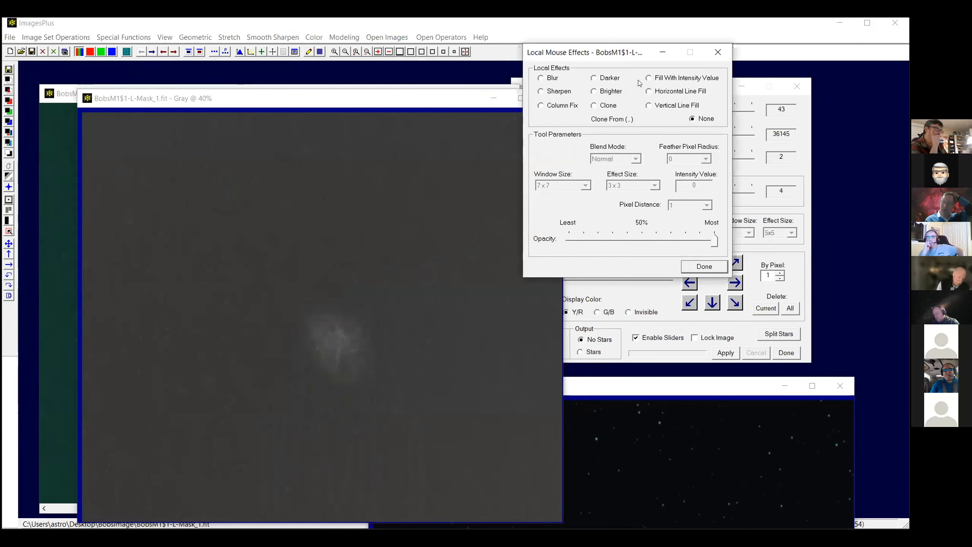
{"action": "left_click", "coordinate": [649, 78]}
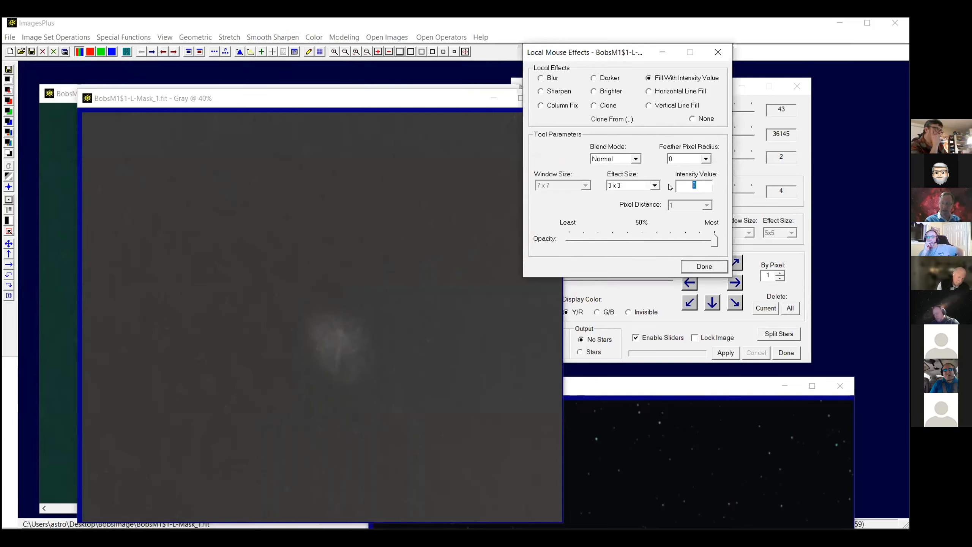
{"action": "type", "text": "6"}
Try a fill Effect Size of 43 x 43 on the mask, then increase it to 83 x 83.
{"action": "left_click", "coordinate": [642, 187]}
{"action": "scroll", "coordinate": [656, 236], "scroll_direction": "down", "scroll_amount": 2}
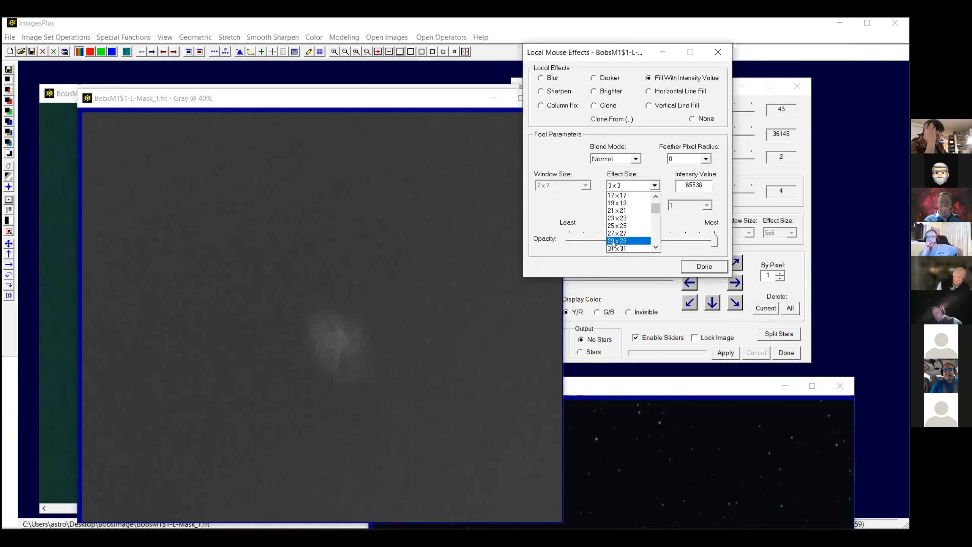
{"action": "left_click", "coordinate": [628, 248]}
{"action": "left_click", "coordinate": [635, 185]}
{"action": "left_click", "coordinate": [620, 248]}
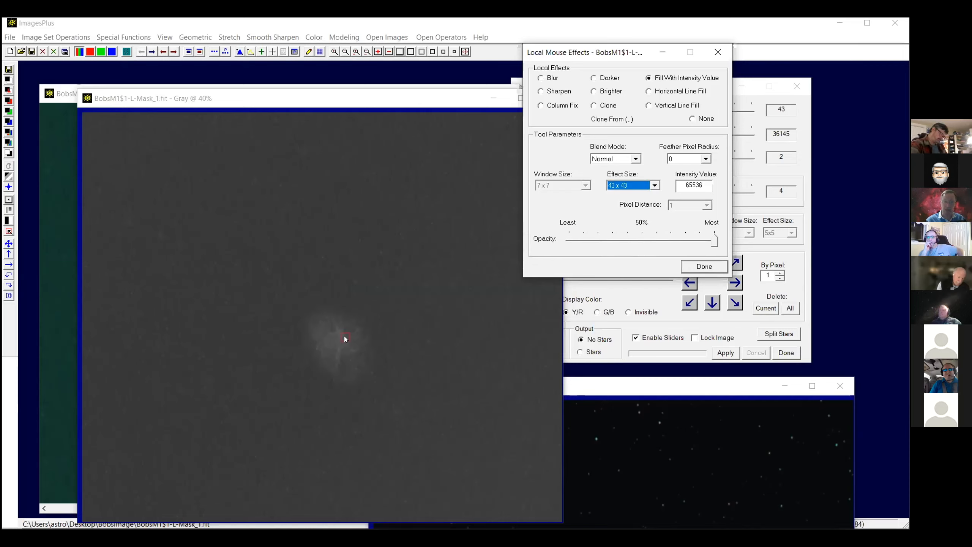
{"action": "left_click", "coordinate": [617, 182]}
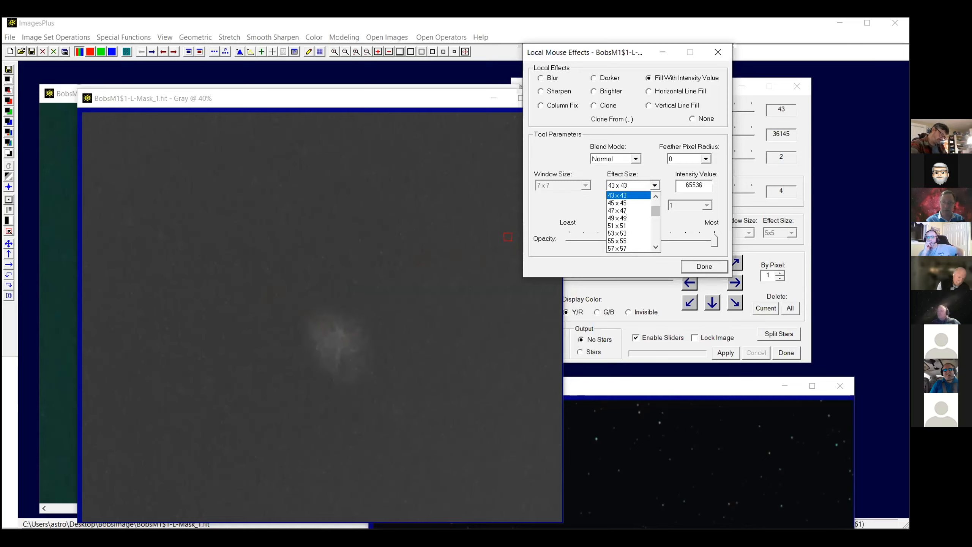
{"action": "left_click", "coordinate": [654, 233]}
{"action": "left_click", "coordinate": [655, 233]}
{"action": "left_click", "coordinate": [628, 240]}
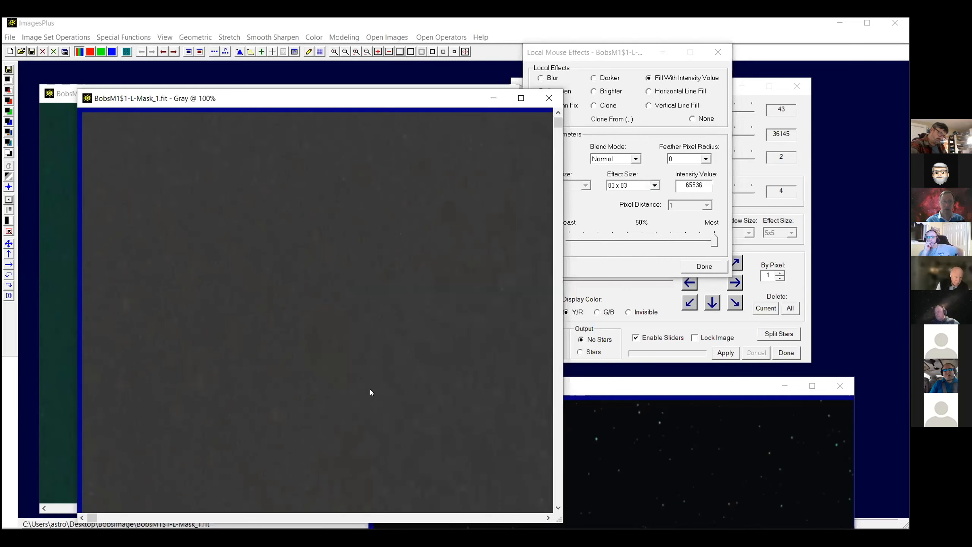
Paint the whole nebula area solid white in the luminance mask at 100% zoom, using an intensity value of 65535.
{"action": "left_click", "coordinate": [437, 489]}
{"action": "left_click", "coordinate": [436, 488]}
{"action": "left_click", "coordinate": [436, 489]}
{"action": "left_click", "coordinate": [436, 488]}
{"action": "left_click", "coordinate": [529, 457]}
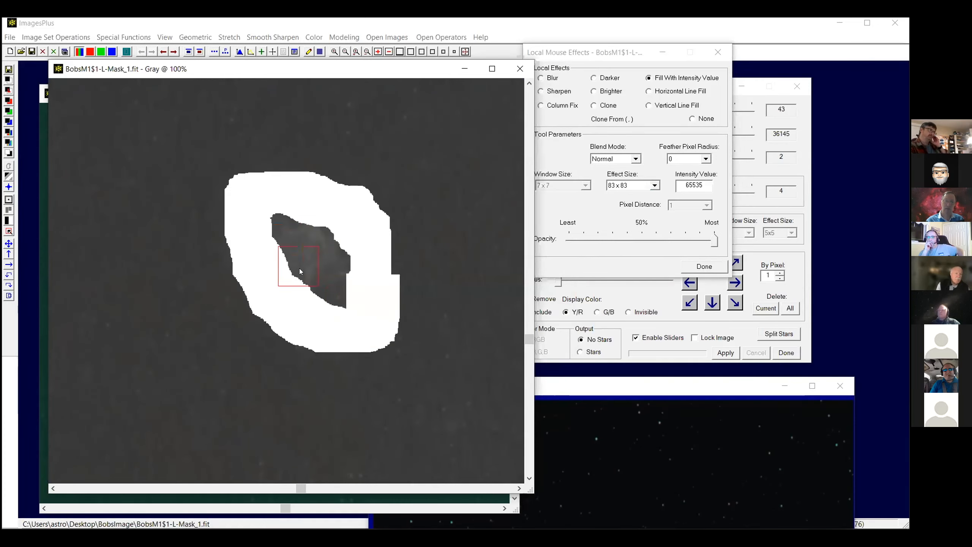
{"action": "left_click", "coordinate": [340, 294]}
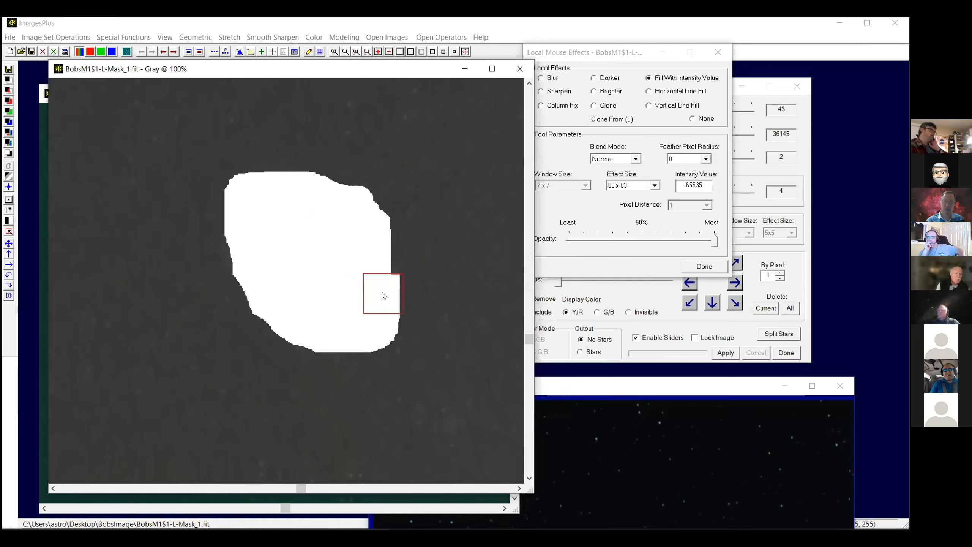
{"action": "left_click", "coordinate": [343, 316]}
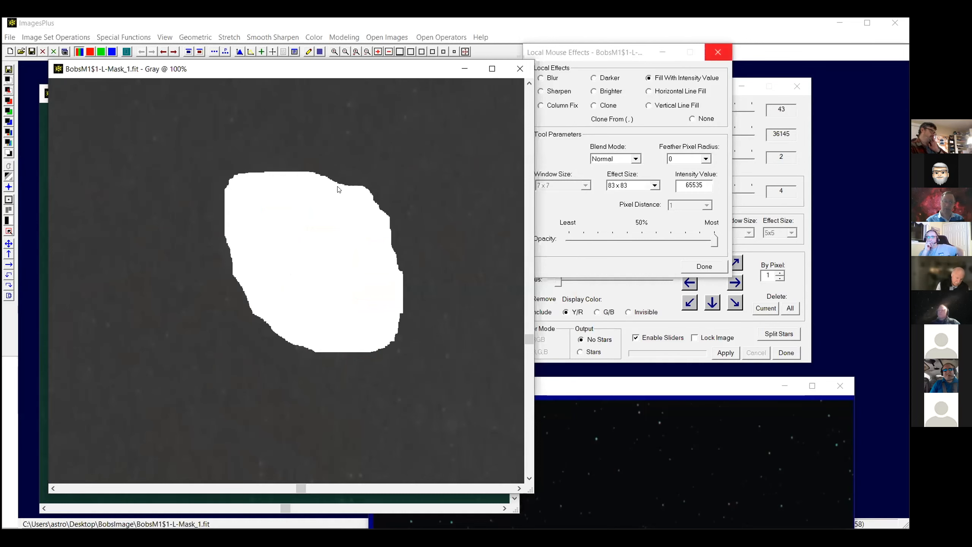
Close Local Mouse Effects and threshold the painted luminance mask at 44548 to make the area outside the nebula black.
{"action": "left_click", "coordinate": [718, 52]}
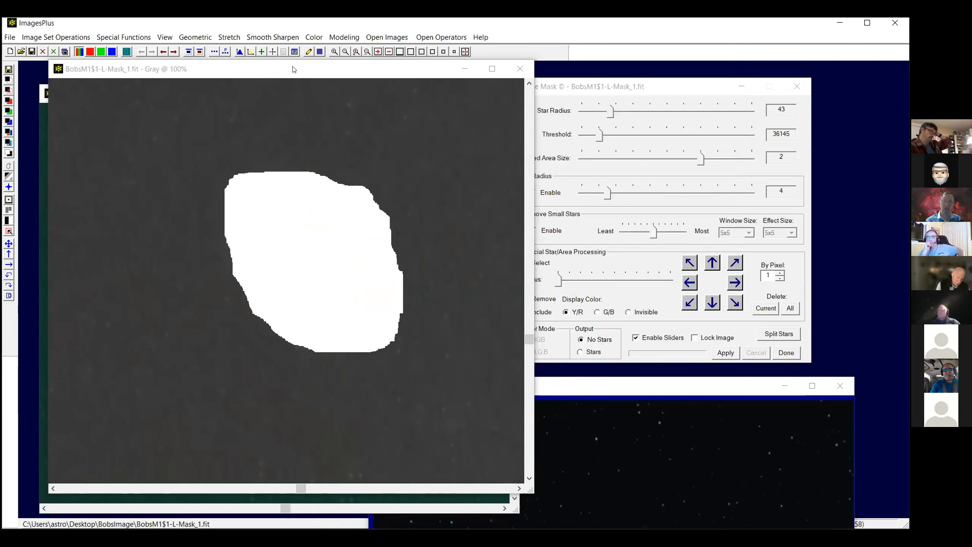
{"action": "left_click_drag", "start_coordinate": [293, 68], "coordinate": [293, 88]}
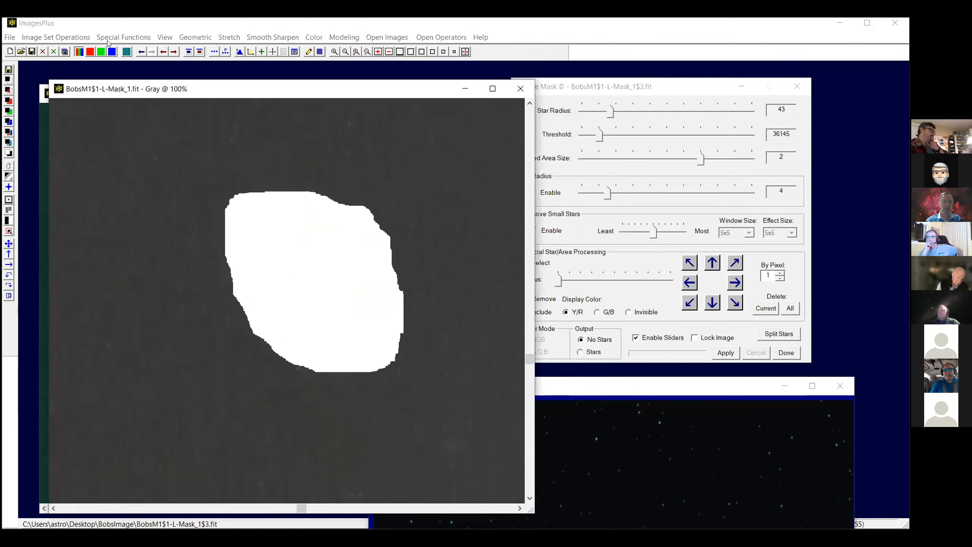
{"action": "left_click", "coordinate": [129, 39]}
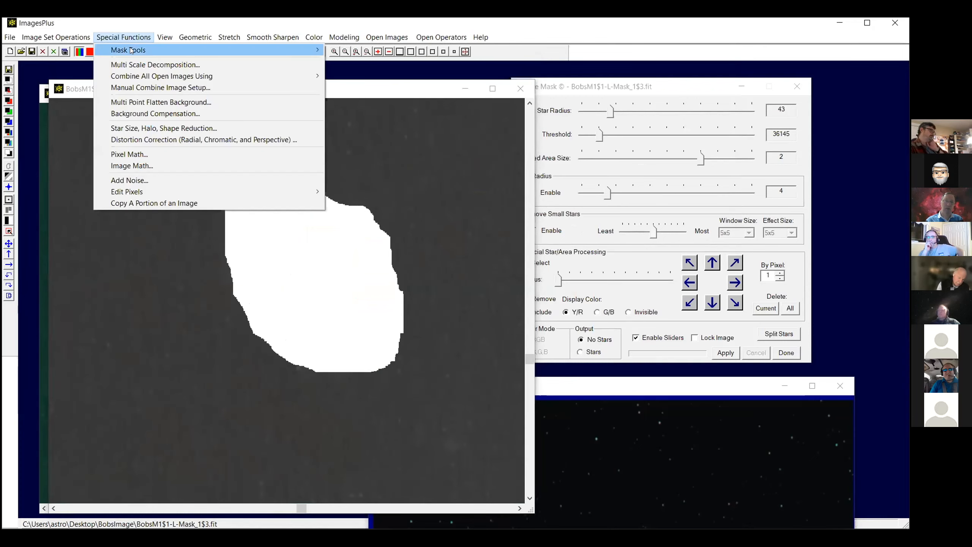
{"action": "mouse_move", "coordinate": [132, 53]}
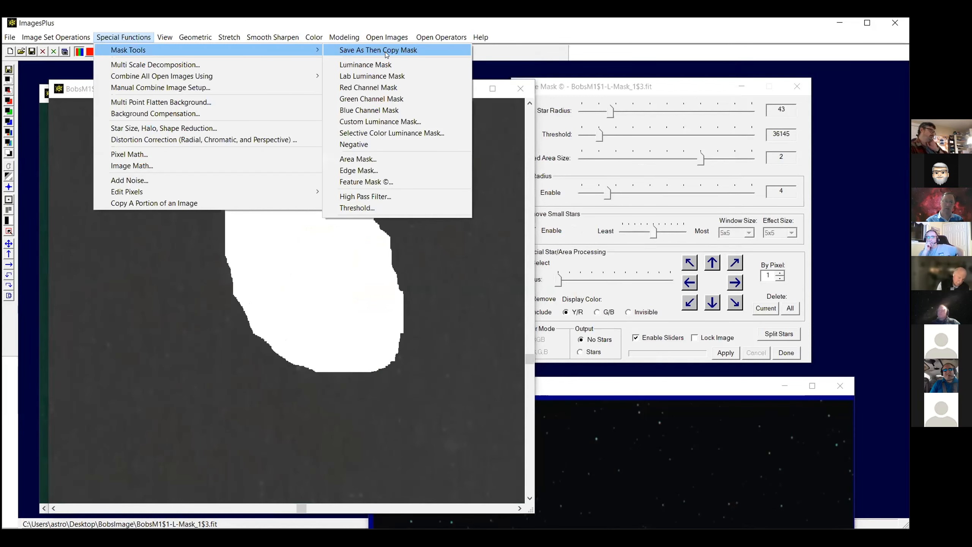
{"action": "left_click", "coordinate": [352, 213]}
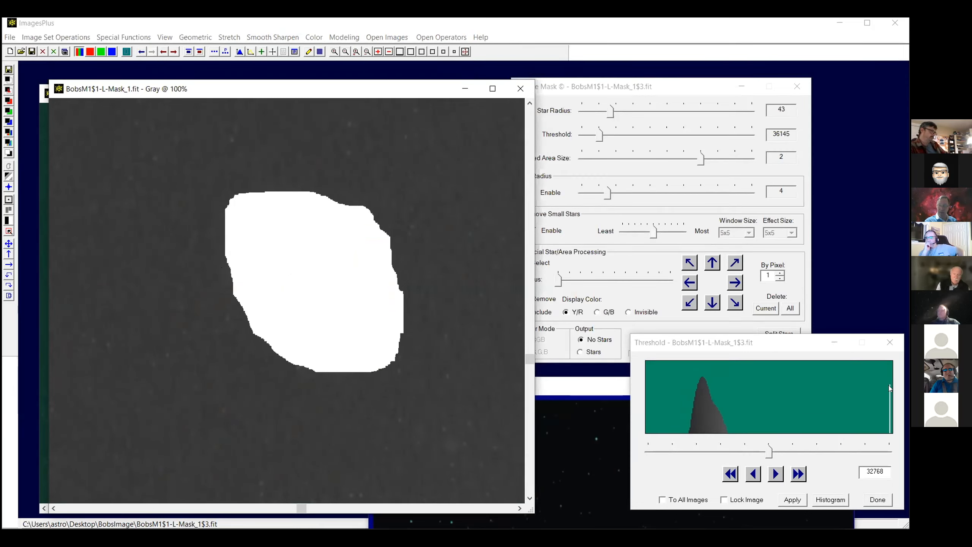
{"action": "left_click_drag", "start_coordinate": [765, 454], "coordinate": [810, 450]}
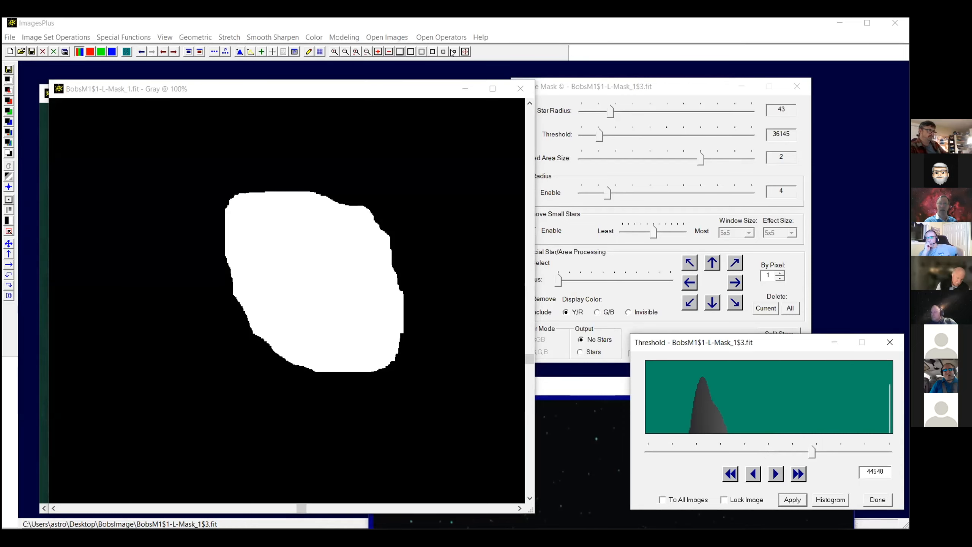
Invert the thresholded mask so the nebula shape is black on a white background.
{"action": "left_click", "coordinate": [389, 225]}
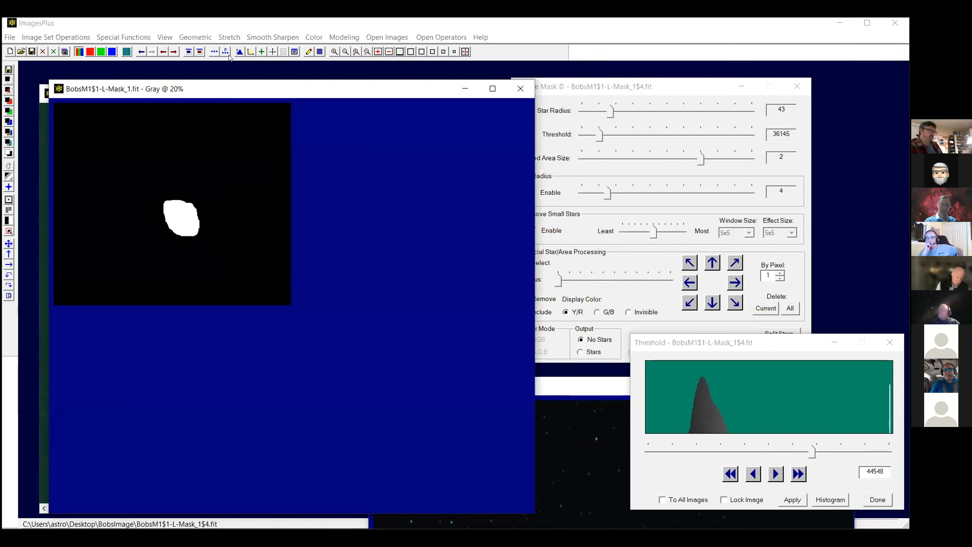
{"action": "left_click", "coordinate": [229, 37]}
{"action": "left_click", "coordinate": [245, 76]}
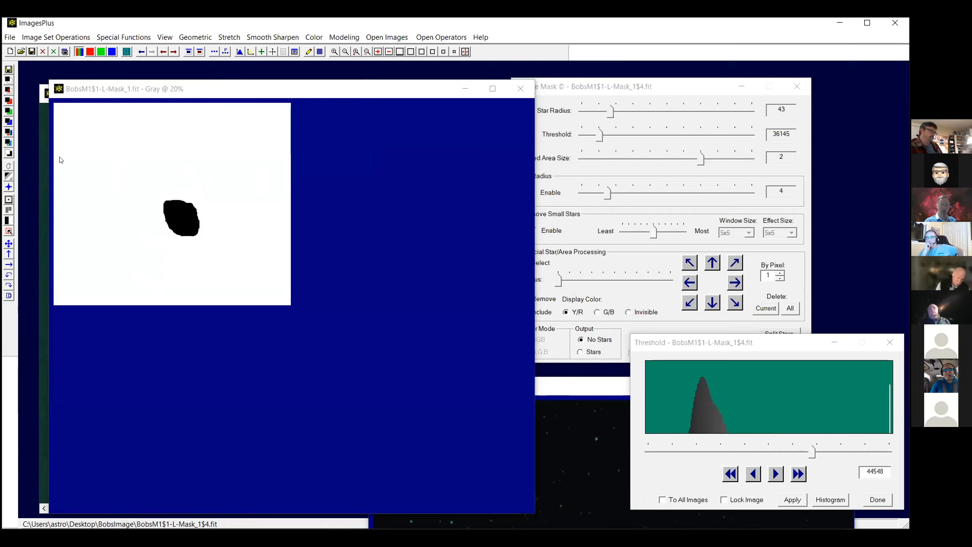
Save and copy the inverted mask over BobsM1$1-L-Mask_1.fit as 16 Bit Integer with Lossless compression, and close its window.
{"action": "left_click", "coordinate": [9, 69]}
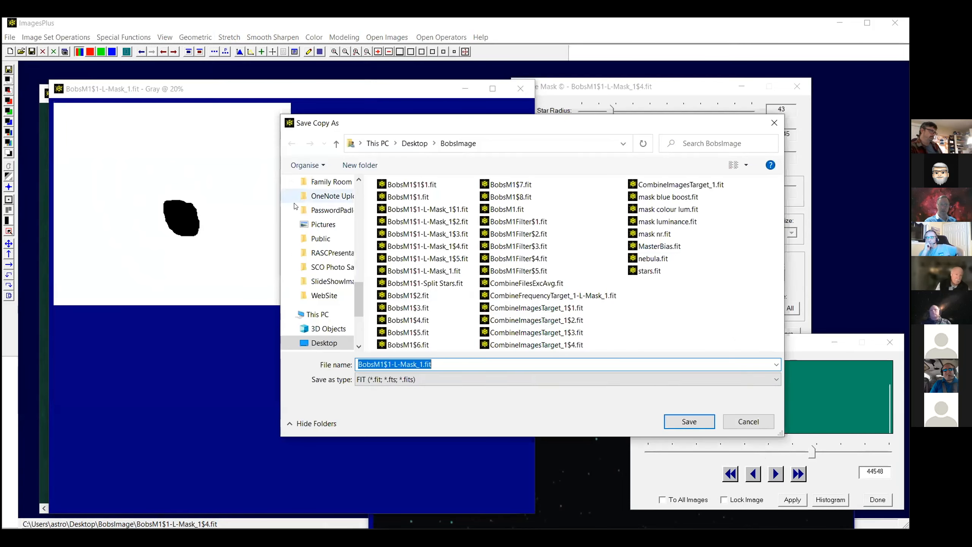
{"action": "left_click", "coordinate": [685, 425]}
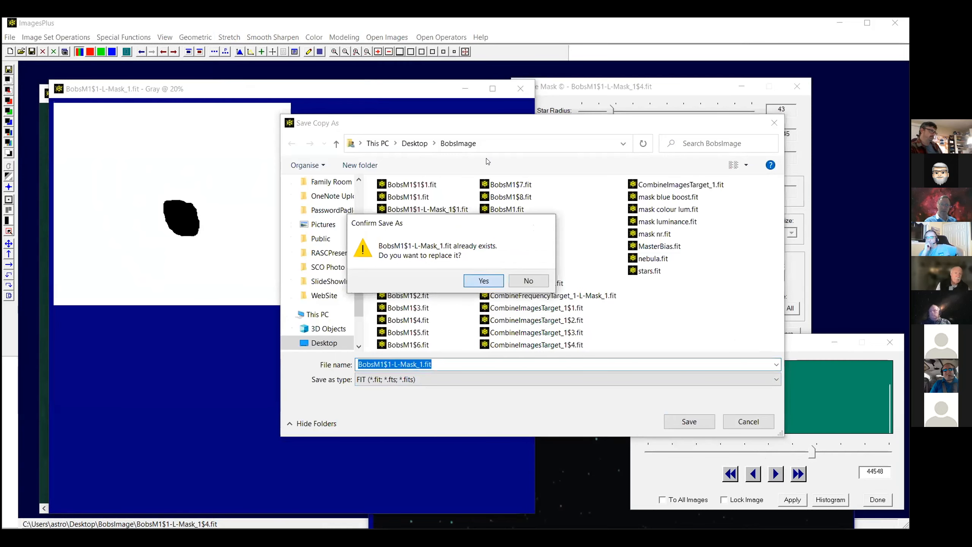
{"action": "key", "text": "Return"}
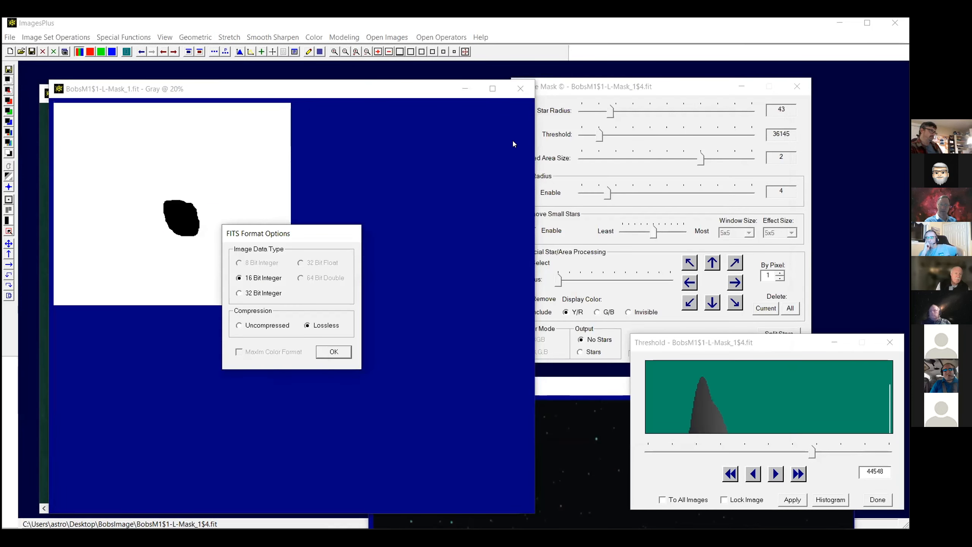
{"action": "left_click", "coordinate": [329, 356]}
{"action": "left_click", "coordinate": [519, 89]}
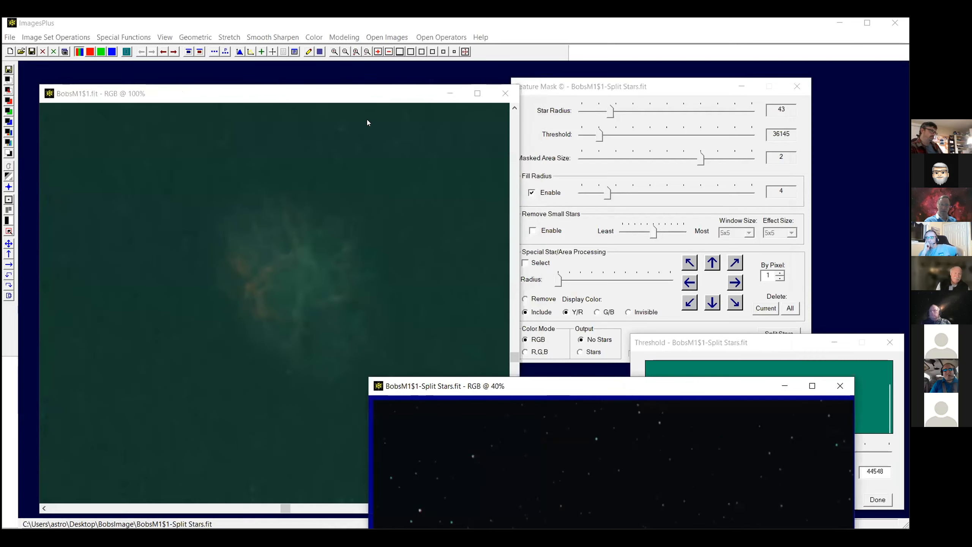
Apply a Low Pass Frequency Filter with a cutoff of 0.021 to the star-free BobsM1$1.fit image.
{"action": "left_click", "coordinate": [347, 92]}
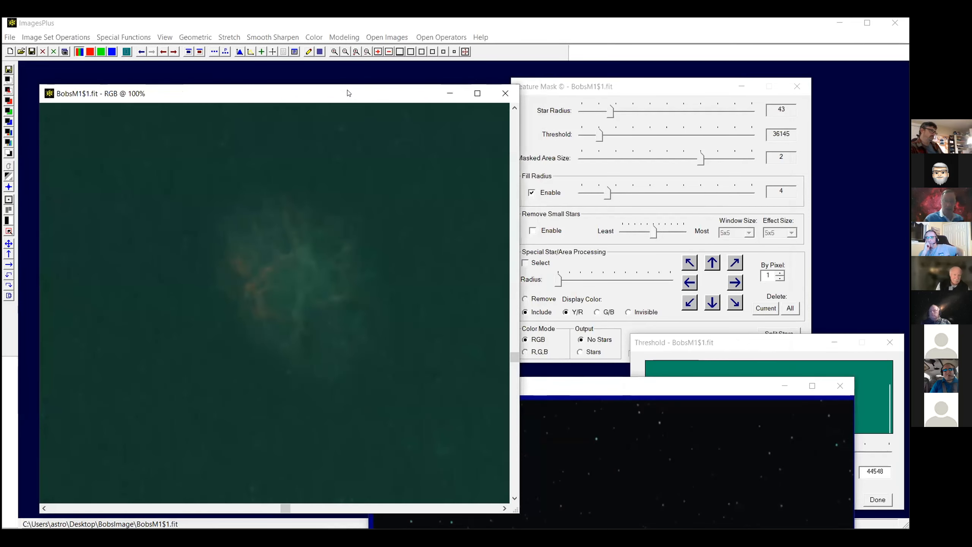
{"action": "left_click", "coordinate": [272, 37]}
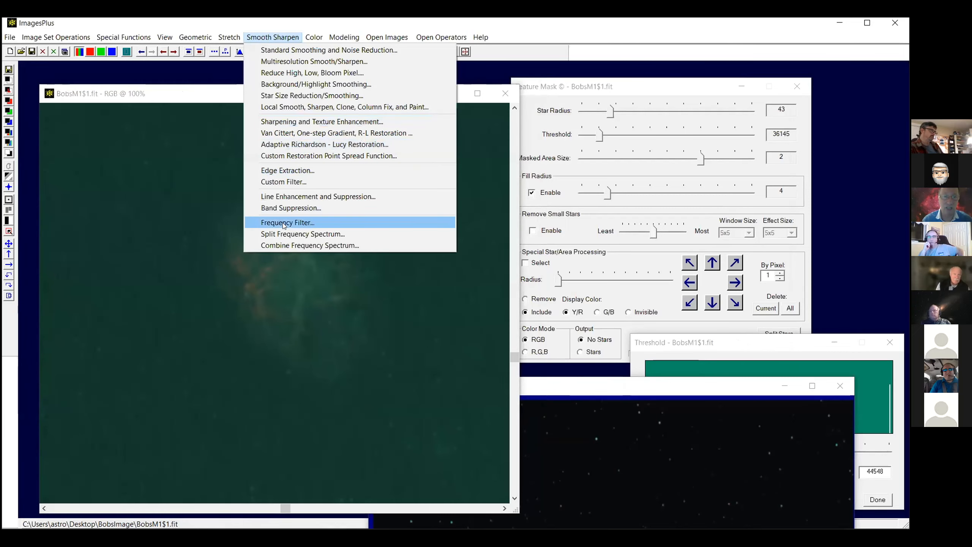
{"action": "left_click", "coordinate": [284, 224]}
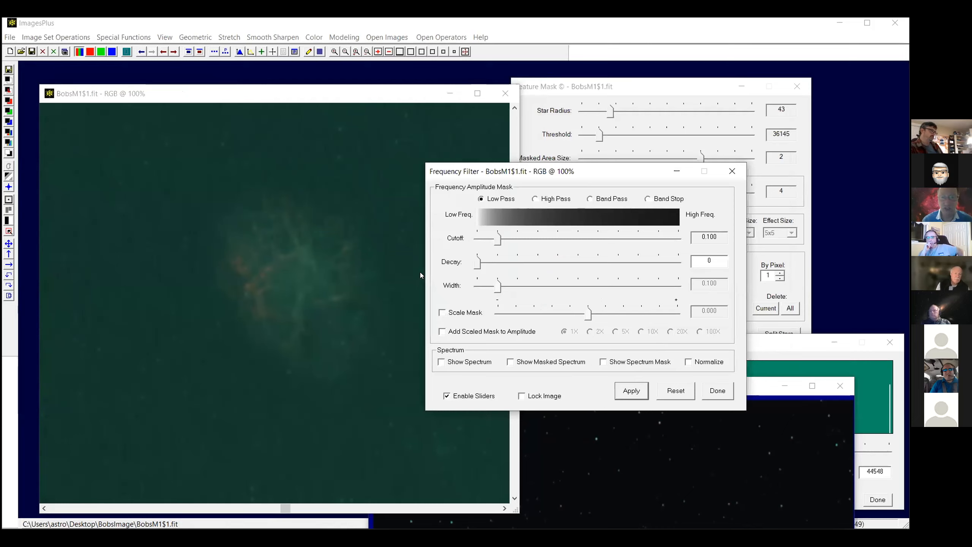
{"action": "left_click_drag", "start_coordinate": [498, 239], "coordinate": [484, 239]}
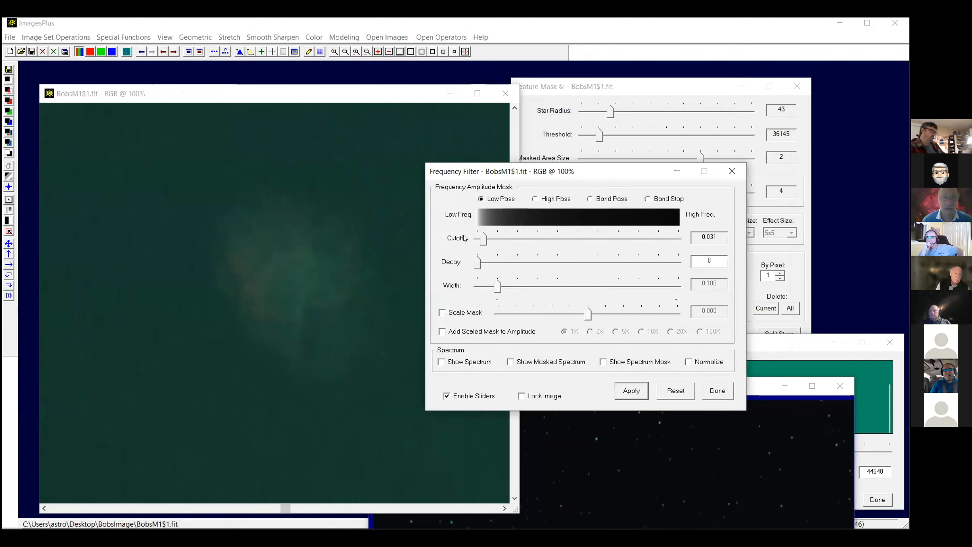
{"action": "left_click_drag", "start_coordinate": [483, 240], "coordinate": [482, 238]}
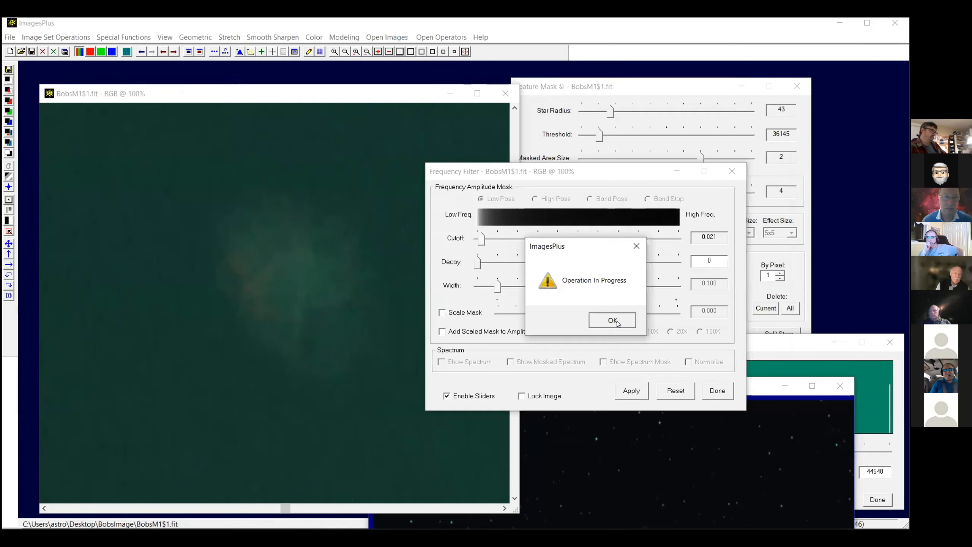
{"action": "left_click", "coordinate": [612, 320]}
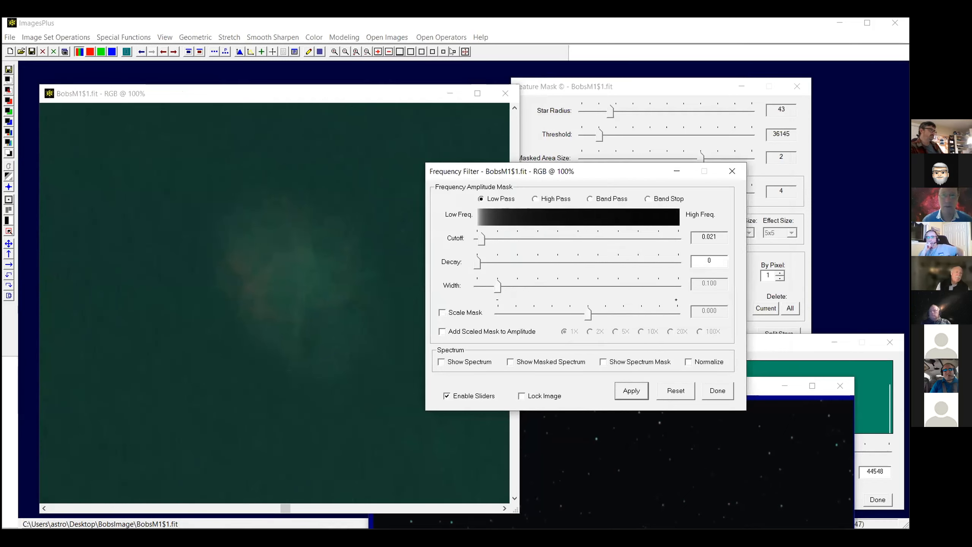
Open the mask settings for the Frequency Filter entry in the process history and paste the inverted mask as a mono image.
{"action": "left_click", "coordinate": [9, 81]}
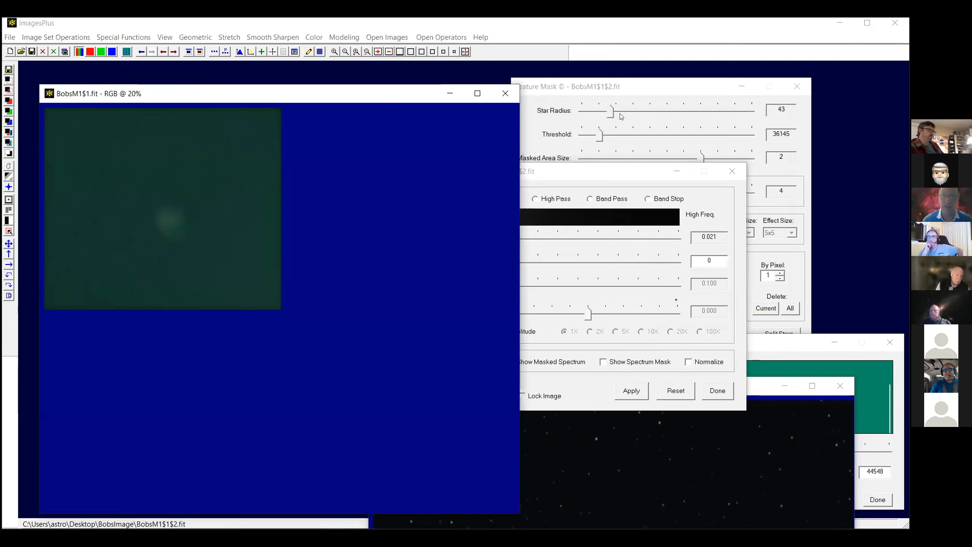
{"action": "left_click", "coordinate": [282, 51]}
{"action": "left_click", "coordinate": [723, 139]}
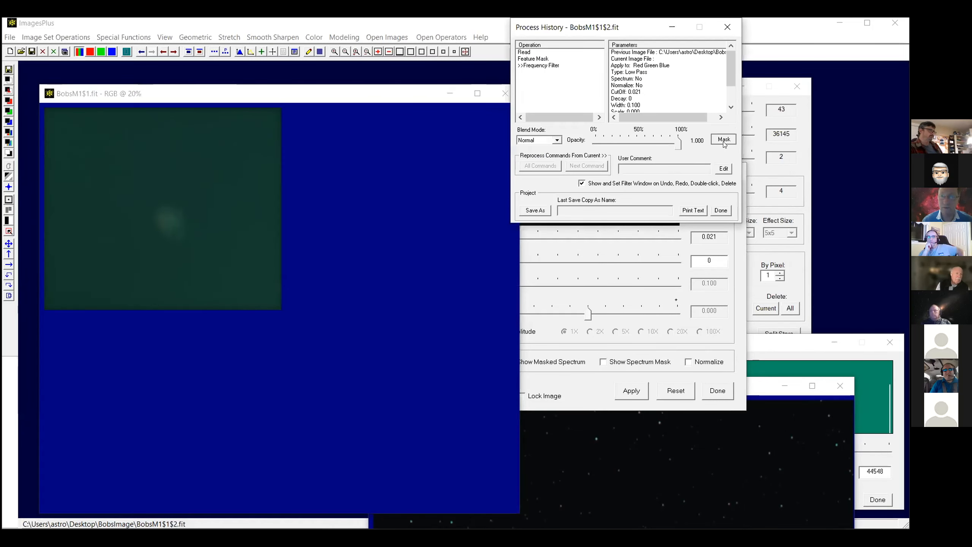
{"action": "left_click", "coordinate": [599, 474]}
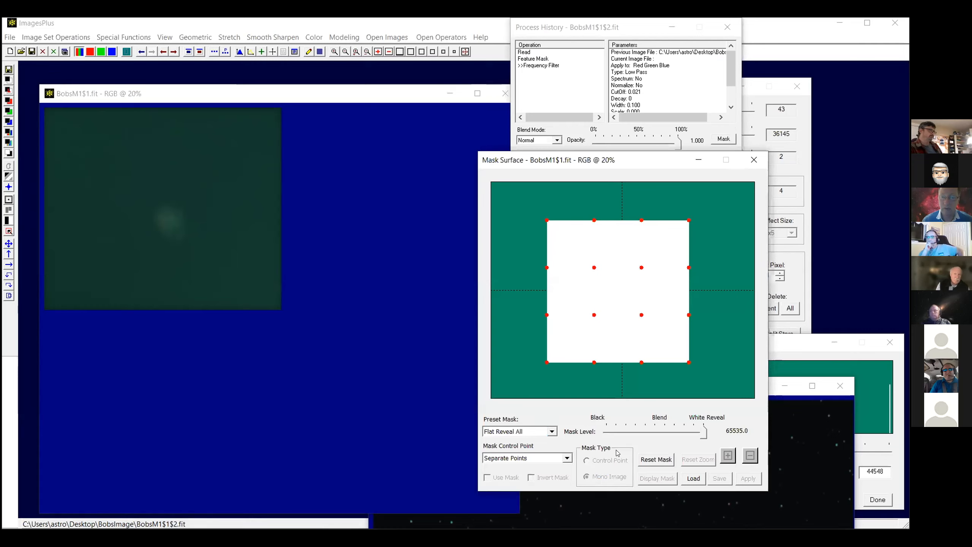
{"action": "right_click", "coordinate": [635, 308]}
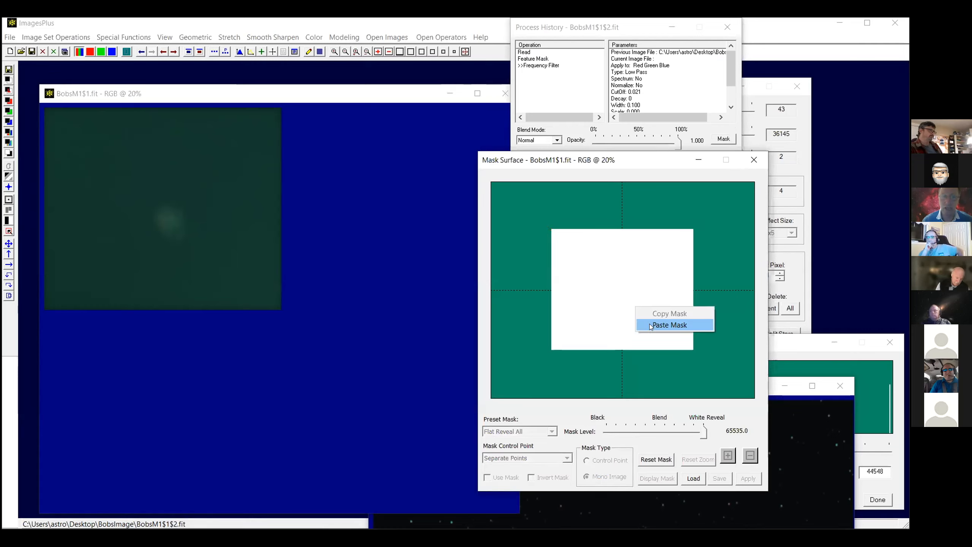
{"action": "left_click", "coordinate": [669, 325]}
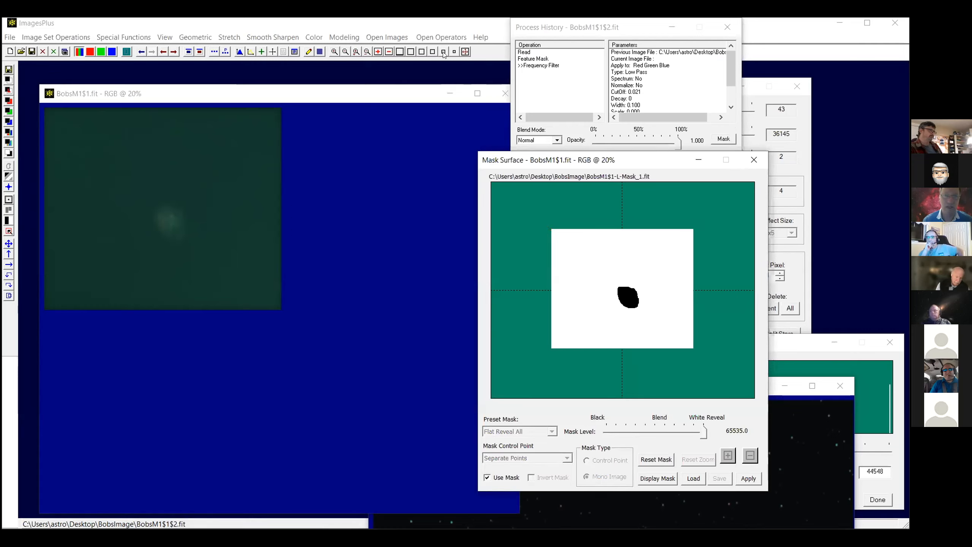
Examine the nebula and its surrounding background in the masked, filtered image at 50%, 100% and 139% zoom.
{"action": "left_click", "coordinate": [423, 308]}
{"action": "left_click", "coordinate": [410, 51]}
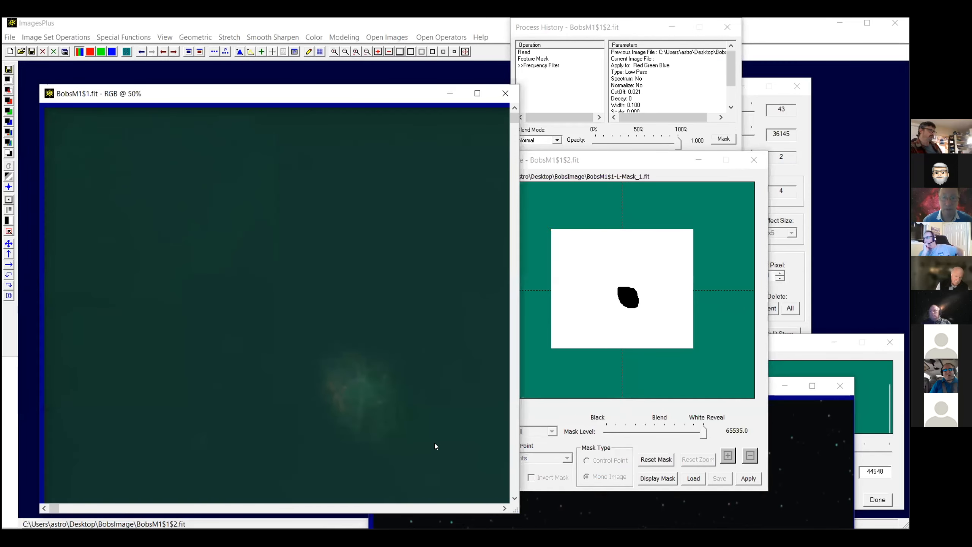
{"action": "left_click", "coordinate": [446, 402]}
{"action": "left_click", "coordinate": [468, 508]}
{"action": "left_click", "coordinate": [468, 508]}
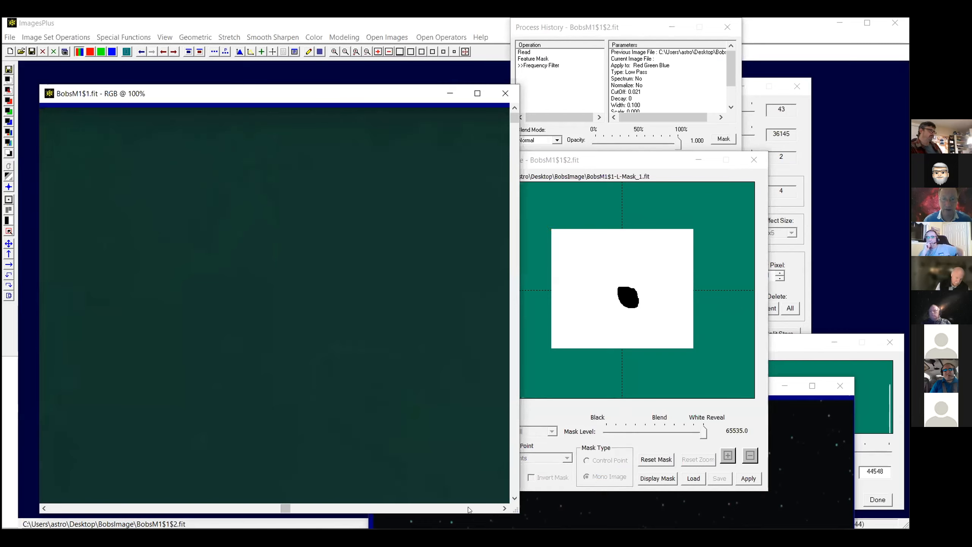
{"action": "left_click", "coordinate": [513, 478]}
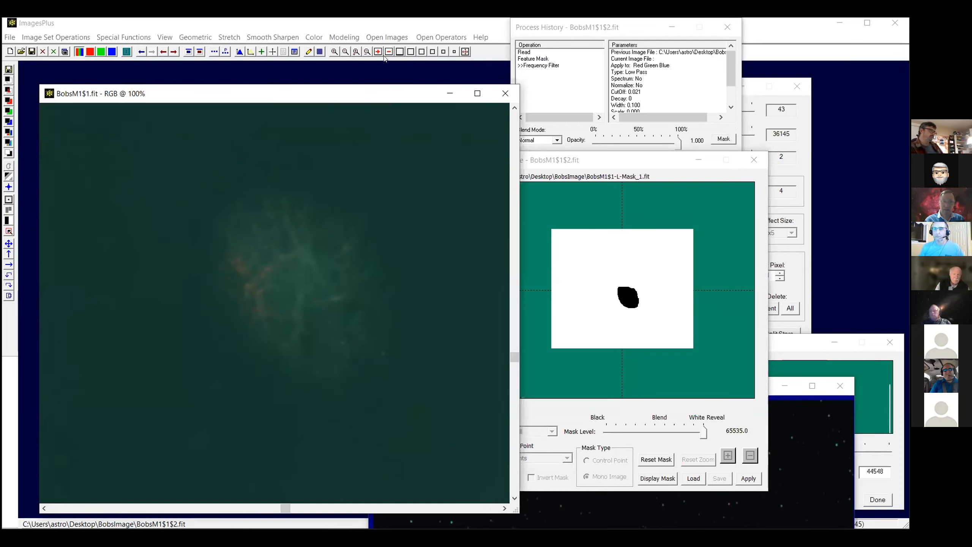
{"action": "left_click", "coordinate": [335, 52]}
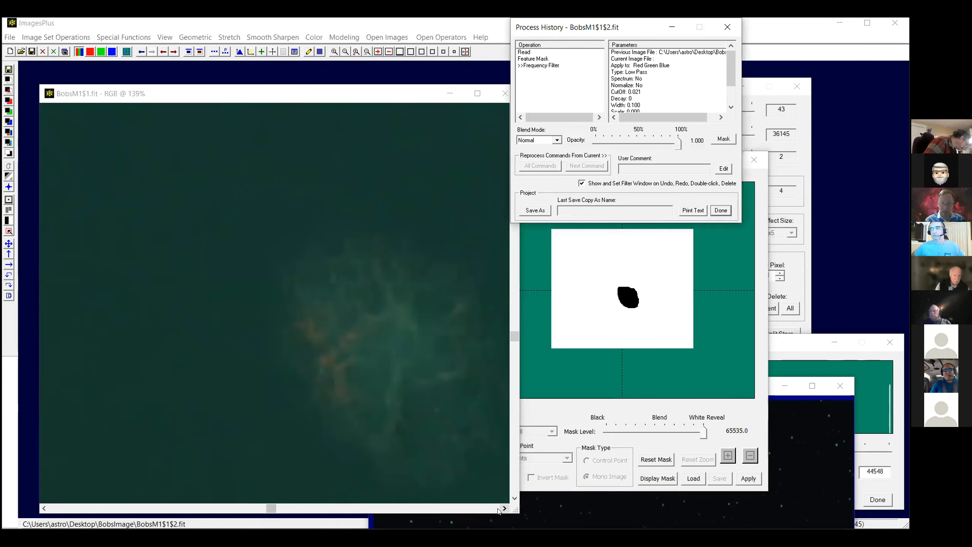
{"action": "left_click", "coordinate": [496, 509]}
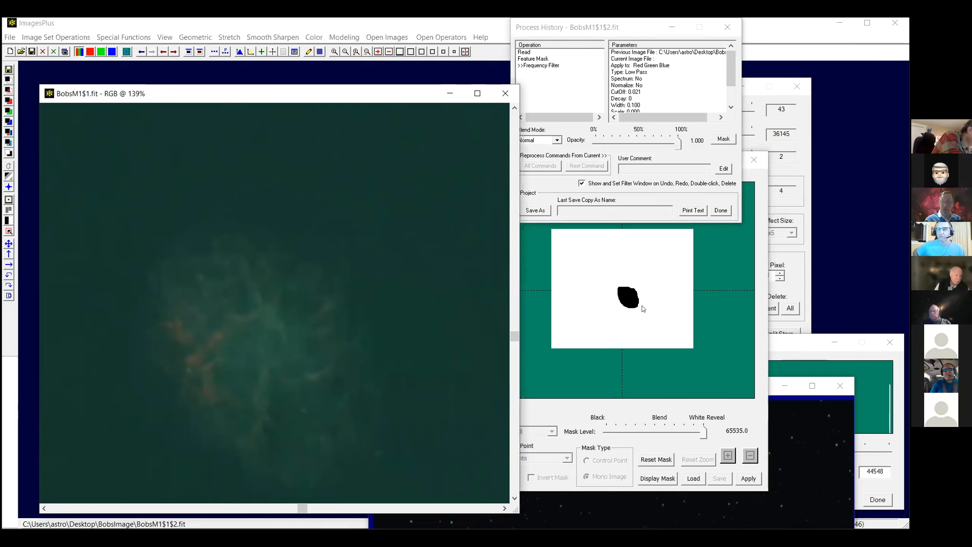
Display the pasted mask as its own image and open Standard Smoothing and Noise Reduction for it.
{"action": "left_click", "coordinate": [651, 478]}
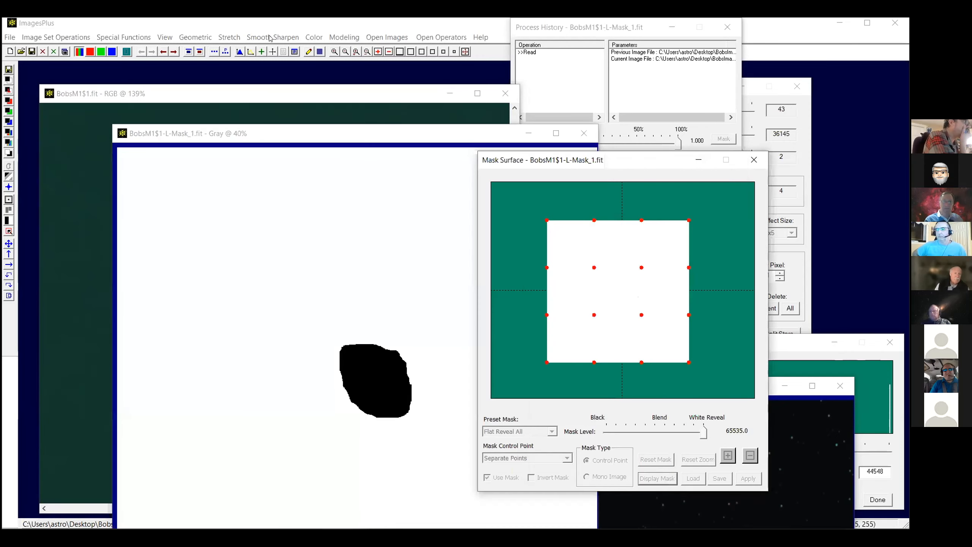
{"action": "left_click", "coordinate": [273, 37]}
{"action": "left_click", "coordinate": [331, 50]}
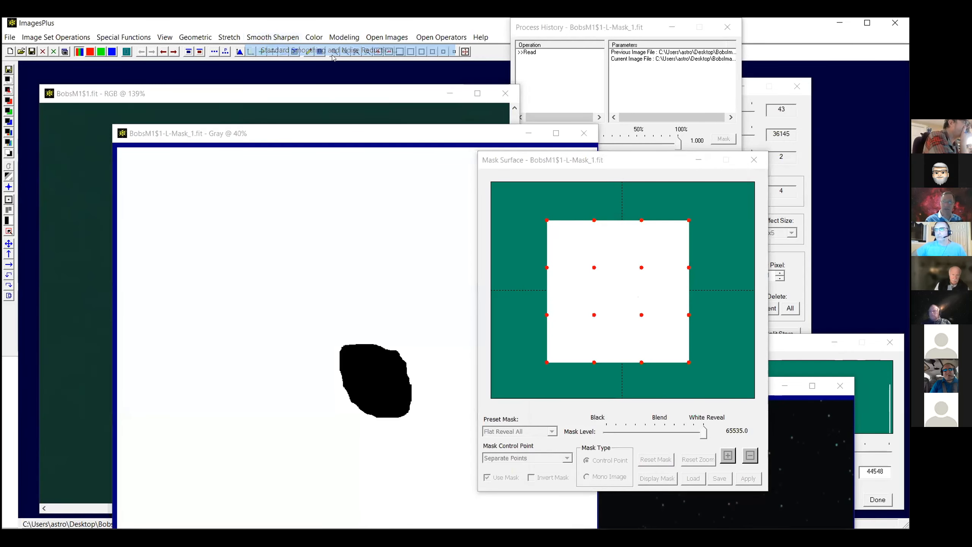
Apply Gaussian smoothing with a 73x73 blur window to the mask image.
{"action": "left_click", "coordinate": [677, 136]}
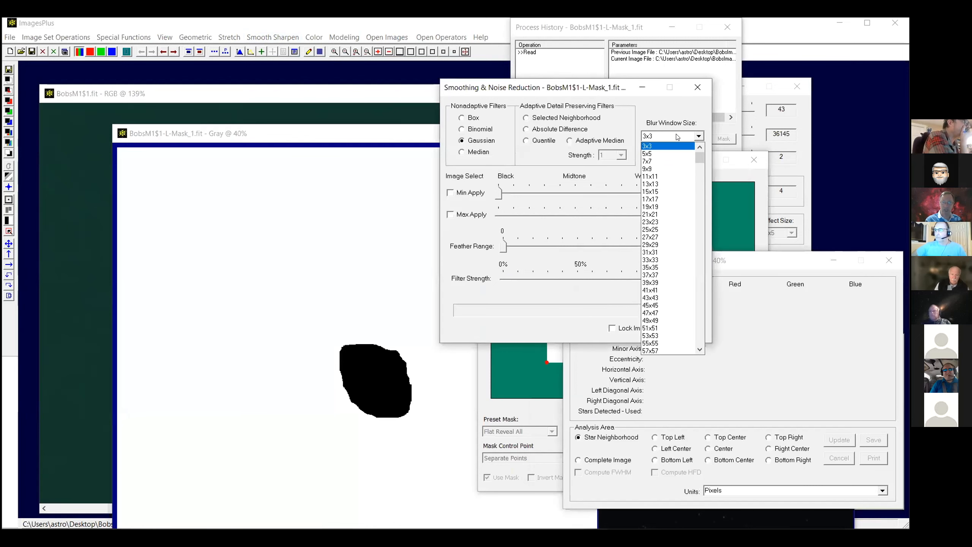
{"action": "left_click", "coordinate": [740, 405]}
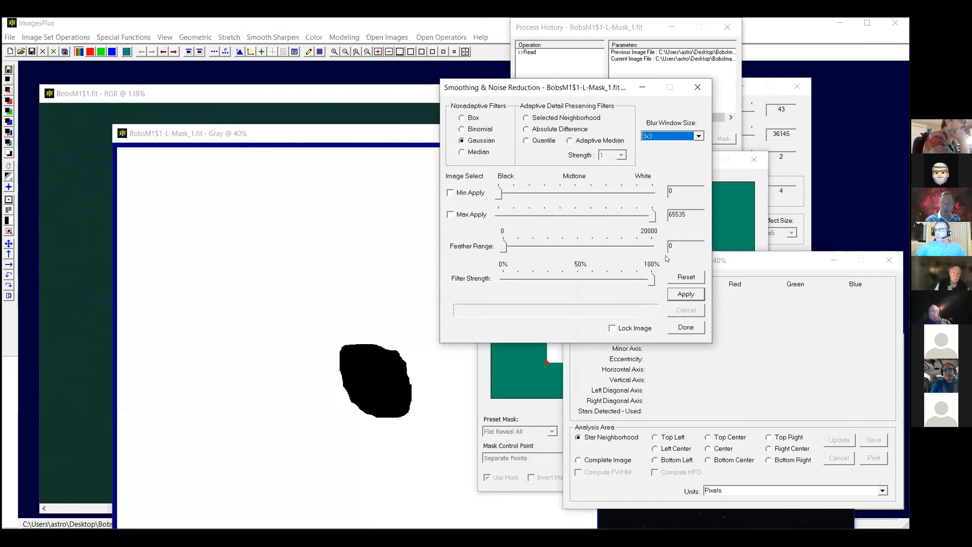
{"action": "left_click_drag", "start_coordinate": [784, 261], "coordinate": [536, 265]}
{"action": "left_click", "coordinate": [642, 267]}
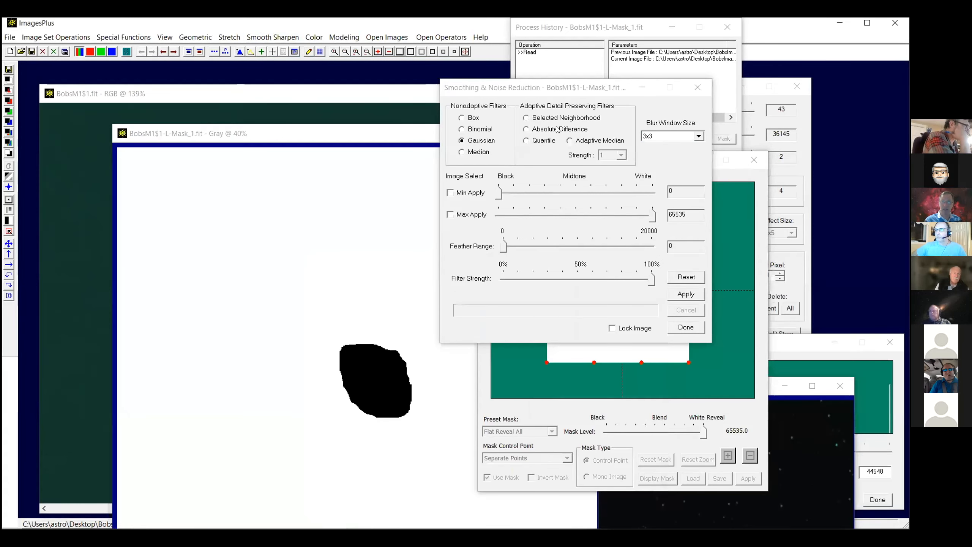
{"action": "left_click", "coordinate": [680, 137]}
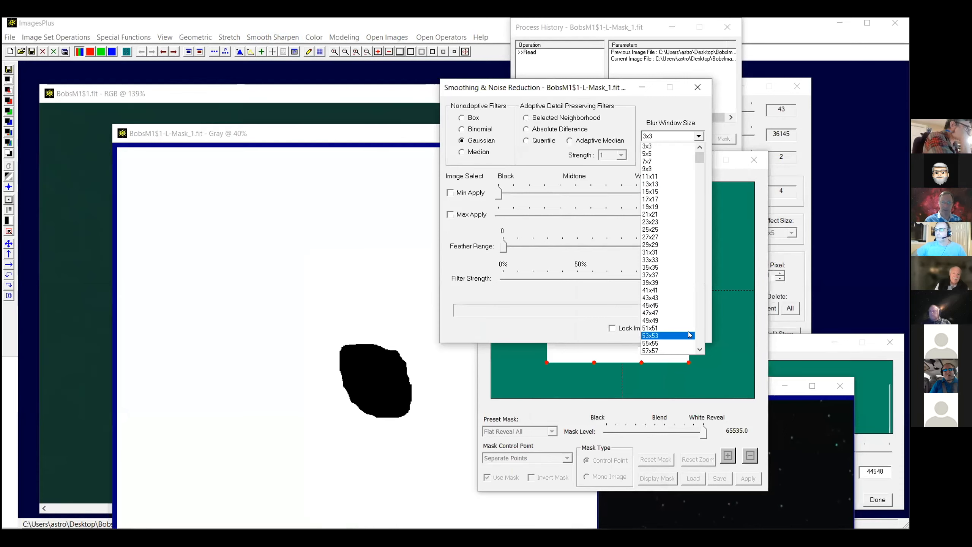
{"action": "left_click", "coordinate": [699, 351]}
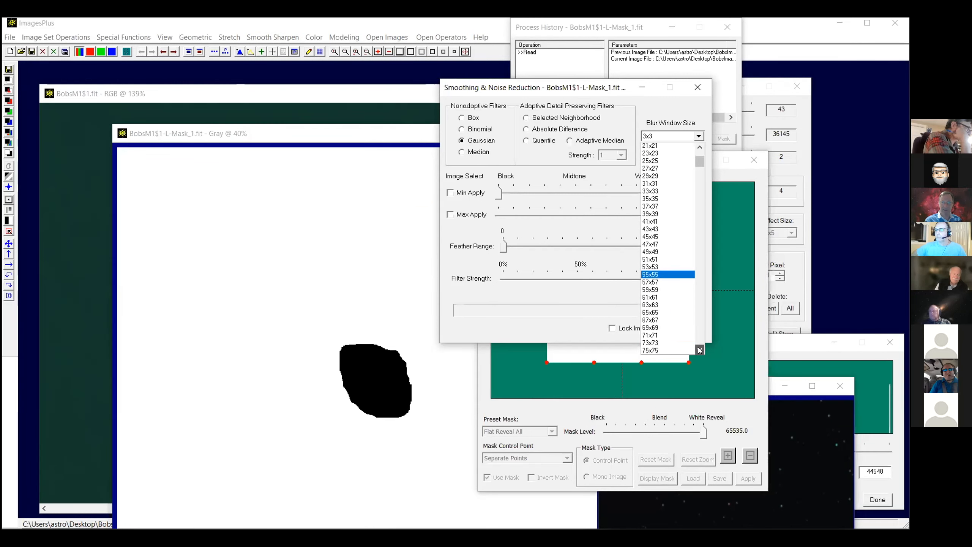
{"action": "left_click", "coordinate": [663, 335]}
{"action": "left_click", "coordinate": [684, 294]}
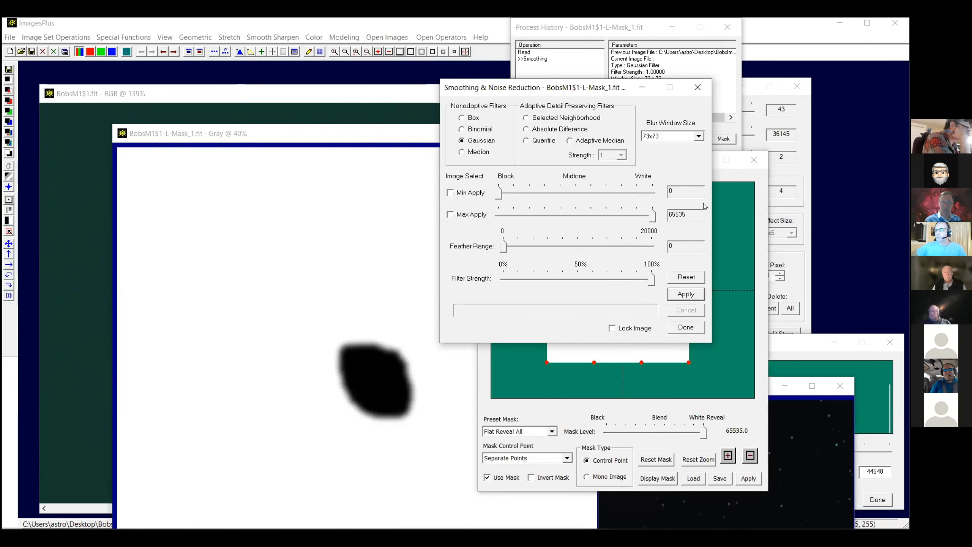
Reapply the Gaussian smoothing to the mask image with a 123x123 blur window.
{"action": "left_click", "coordinate": [684, 135]}
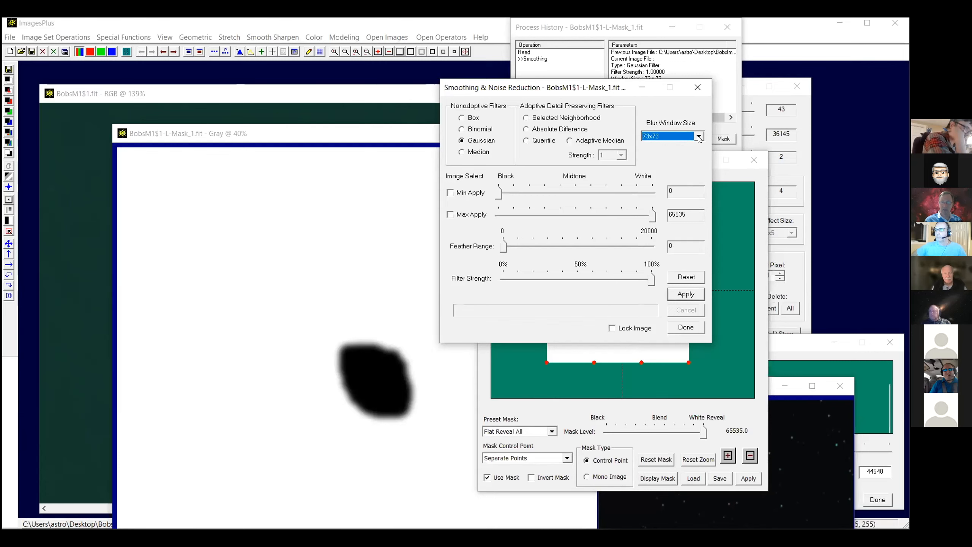
{"action": "left_click", "coordinate": [698, 137]}
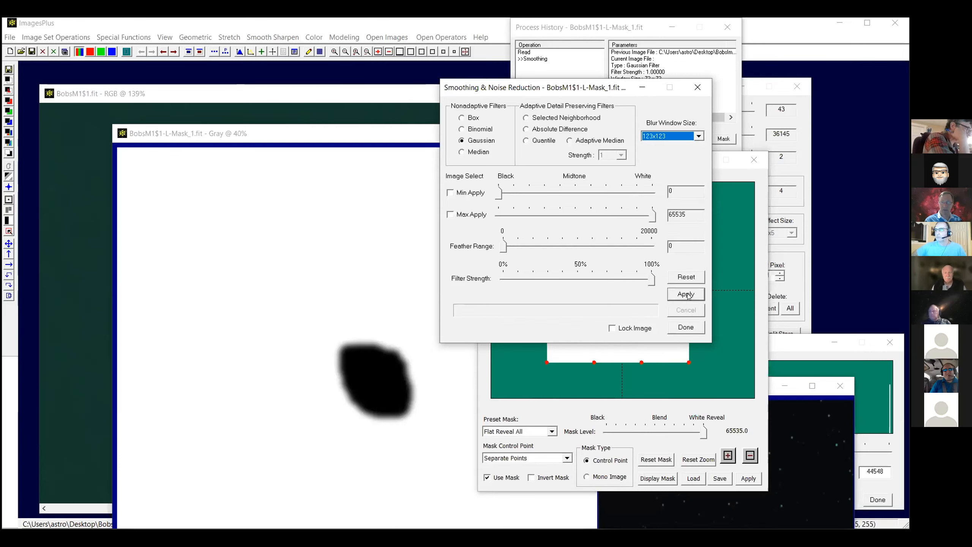
{"action": "left_click", "coordinate": [689, 298]}
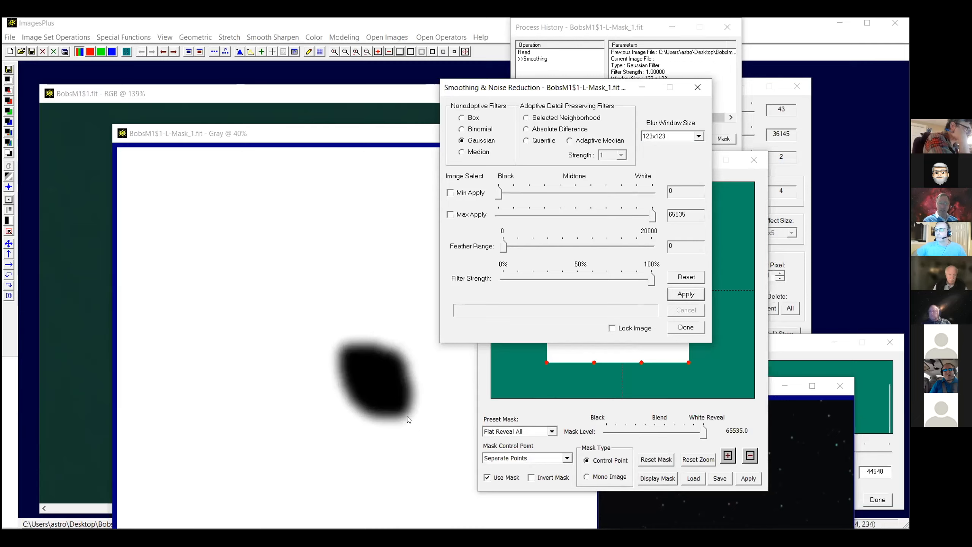
Save the softened mask over BobsM1$1-L-Mask_1.fit and reapply it to the frequency-filtered BobsM1$1.fit image.
{"action": "left_click", "coordinate": [32, 52]}
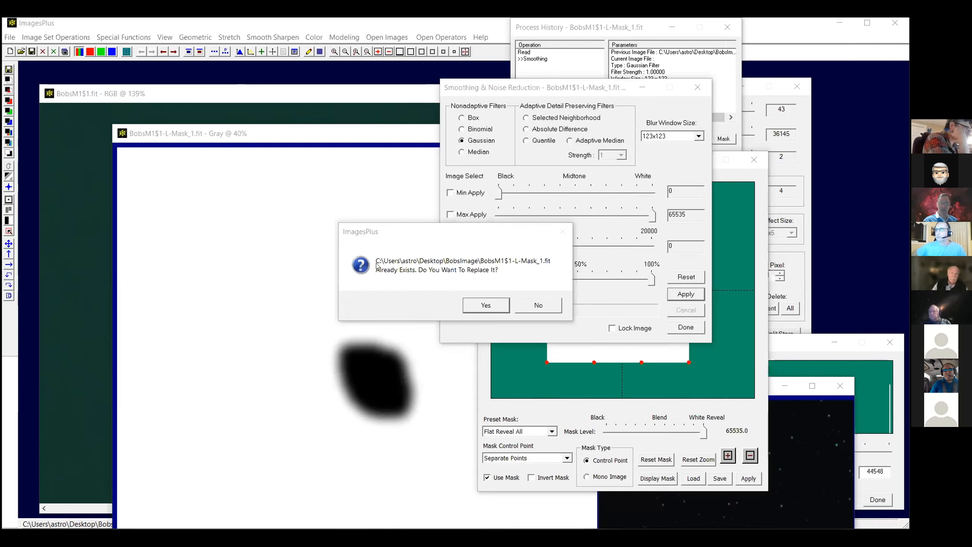
{"action": "left_click", "coordinate": [483, 304]}
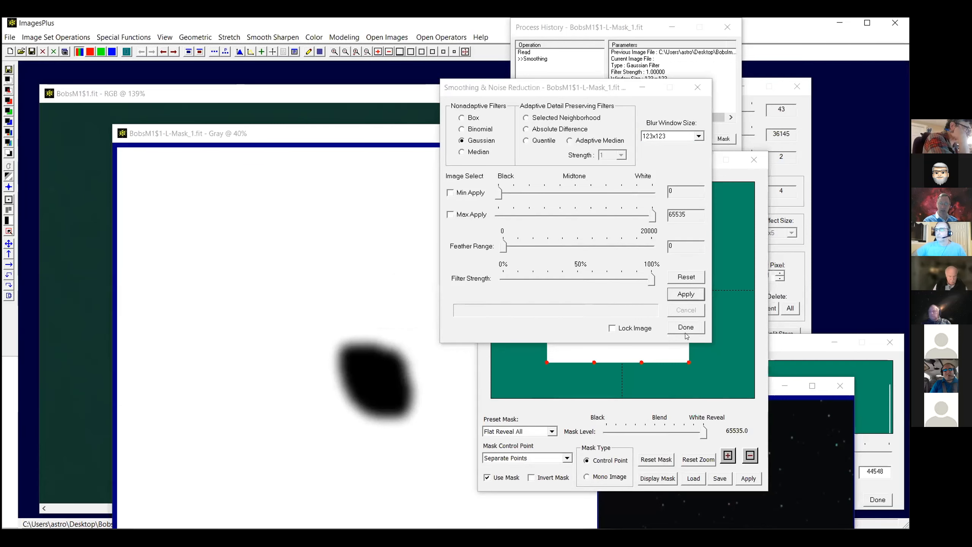
{"action": "left_click", "coordinate": [677, 329]}
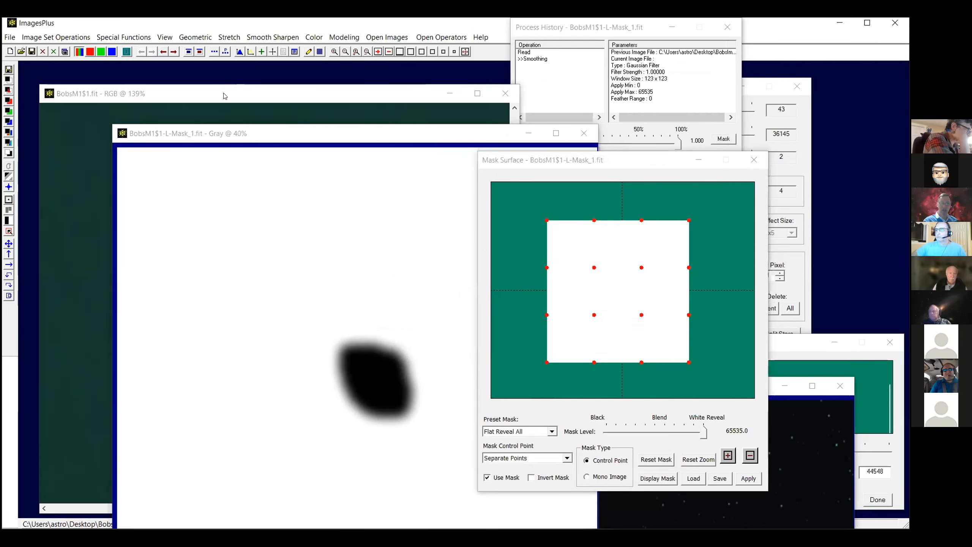
{"action": "left_click_drag", "start_coordinate": [414, 94], "coordinate": [415, 94]}
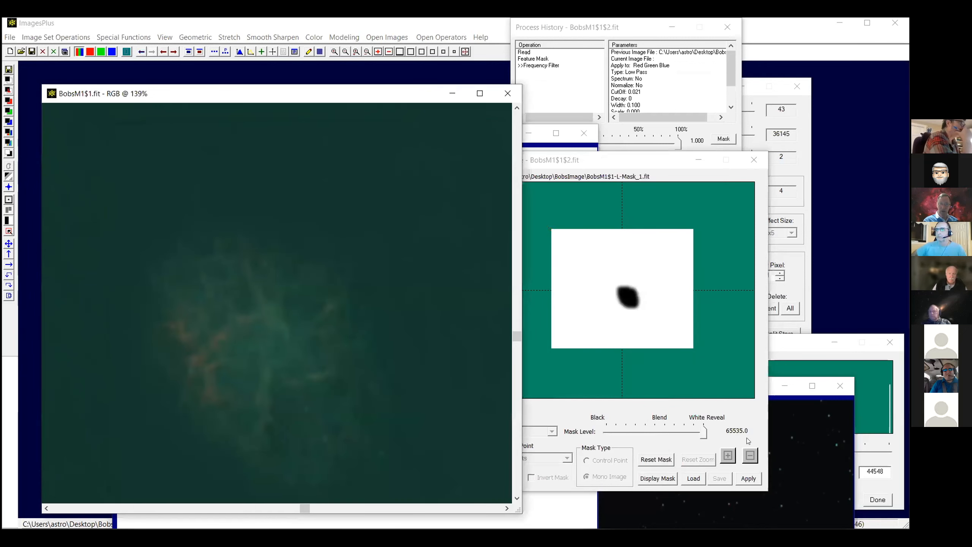
{"action": "left_click", "coordinate": [746, 475]}
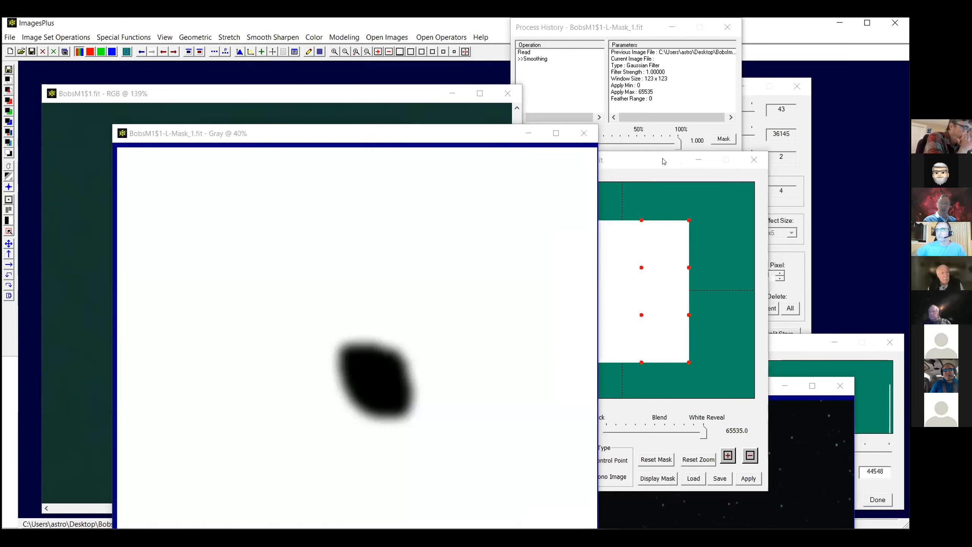
Move the Mask Surface and Frequency Filter windows aside and reopen the Smoothing settings from the mask image's process history.
{"action": "left_click_drag", "start_coordinate": [688, 367], "coordinate": [698, 450]}
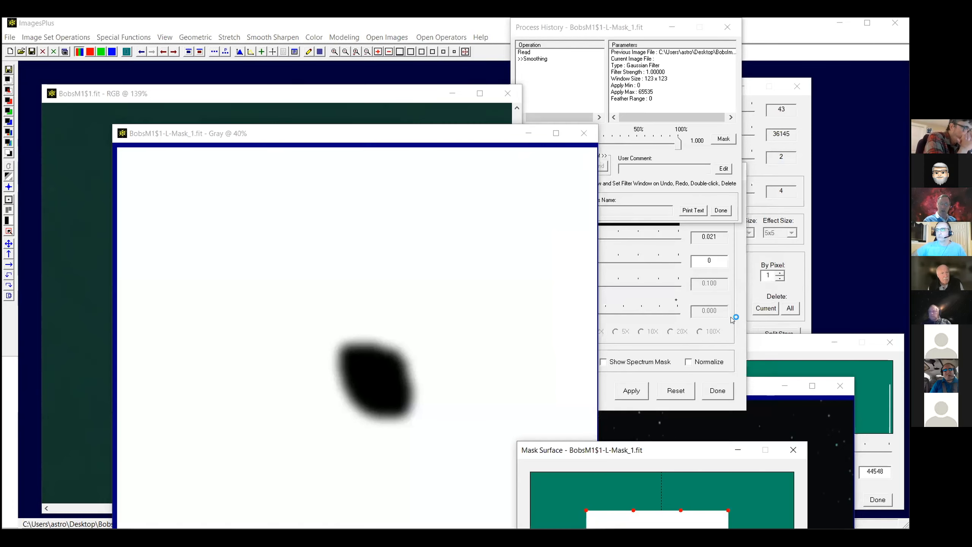
{"action": "left_click", "coordinate": [730, 317]}
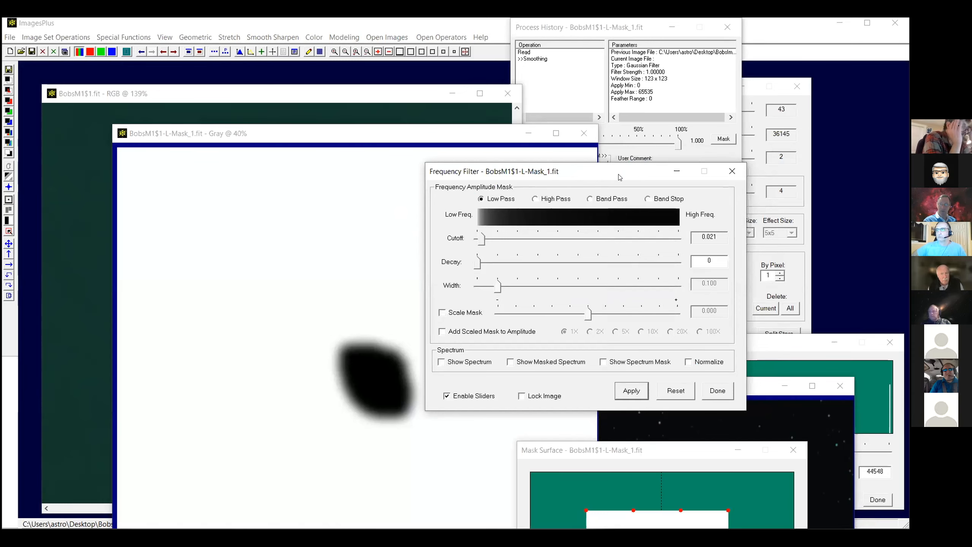
{"action": "left_click_drag", "start_coordinate": [619, 177], "coordinate": [625, 396]}
{"action": "left_click", "coordinate": [665, 312]}
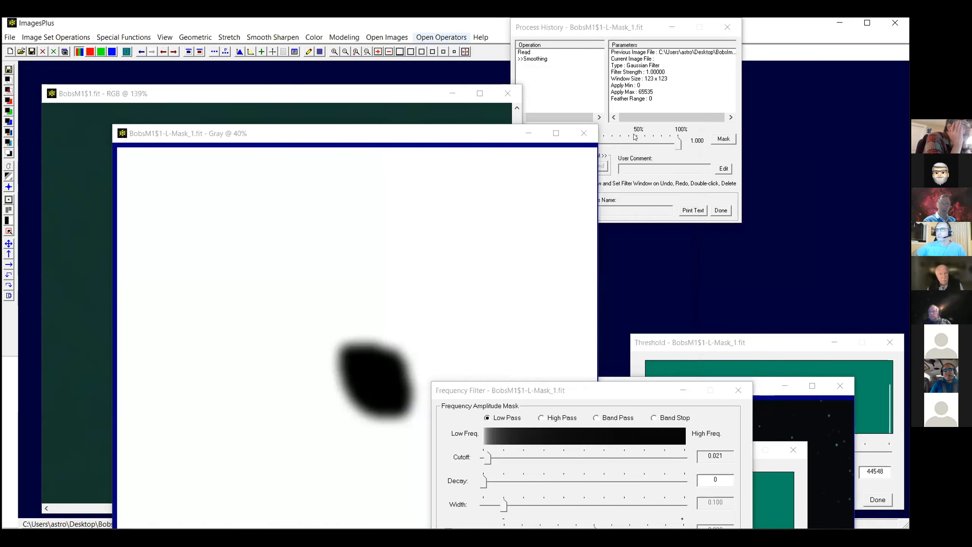
{"action": "left_click", "coordinate": [452, 38]}
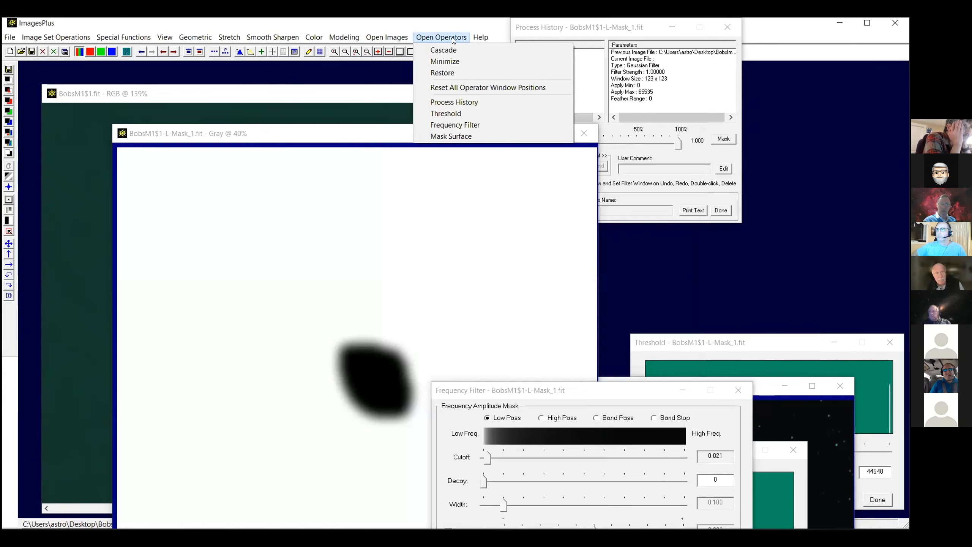
{"action": "left_click", "coordinate": [544, 70]}
{"action": "left_click", "coordinate": [539, 59]}
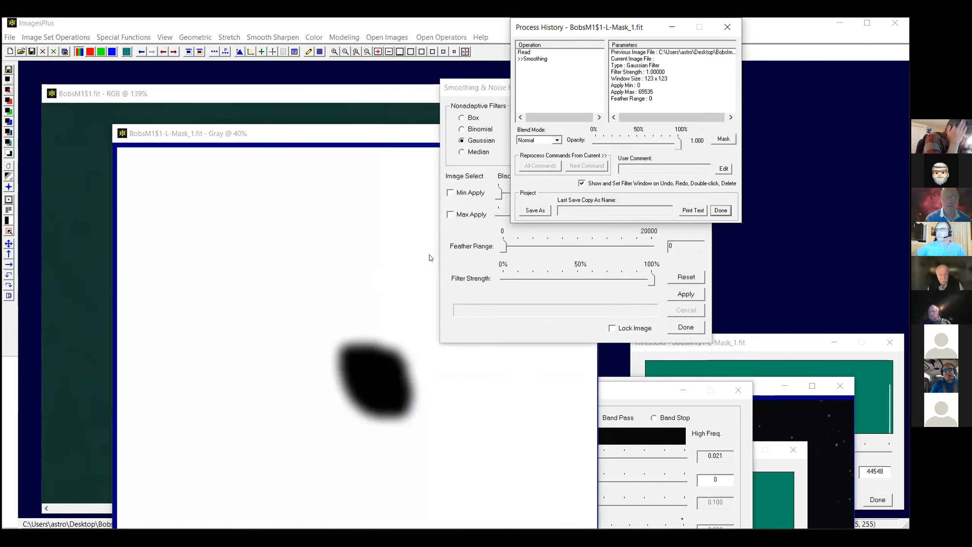
Add two more Gaussian smoothing passes with the 123x123 blur window to the mask image.
{"action": "left_click", "coordinate": [475, 315]}
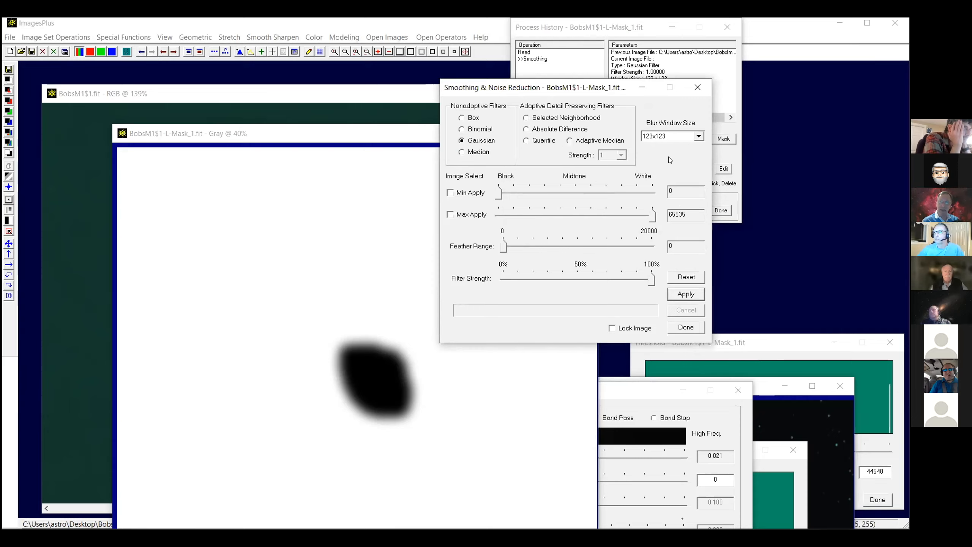
{"action": "left_click", "coordinate": [188, 52]}
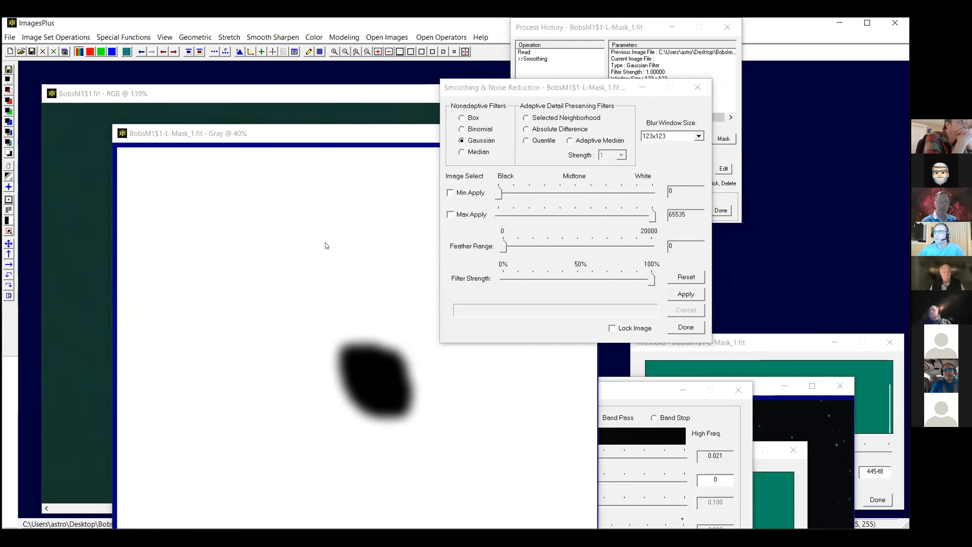
{"action": "left_click", "coordinate": [680, 294]}
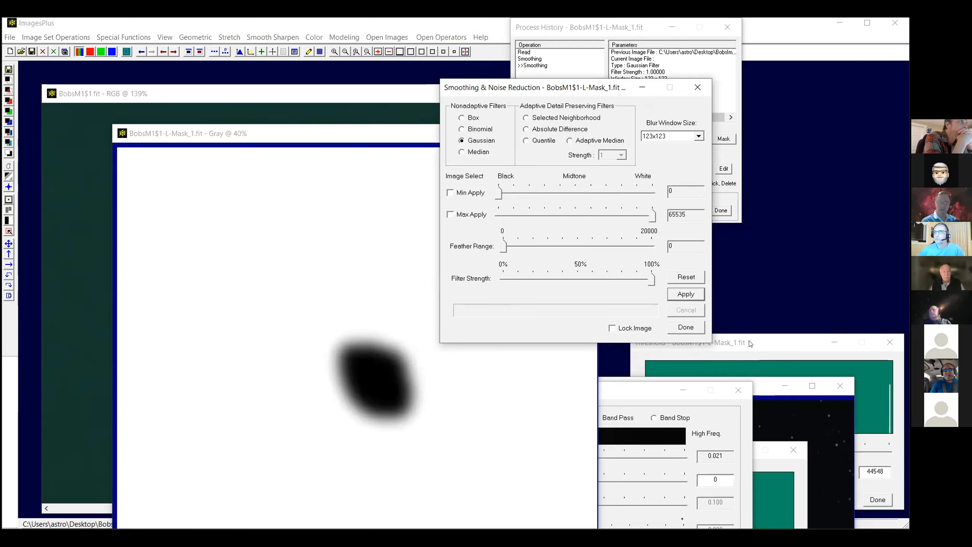
{"action": "left_click", "coordinate": [687, 298]}
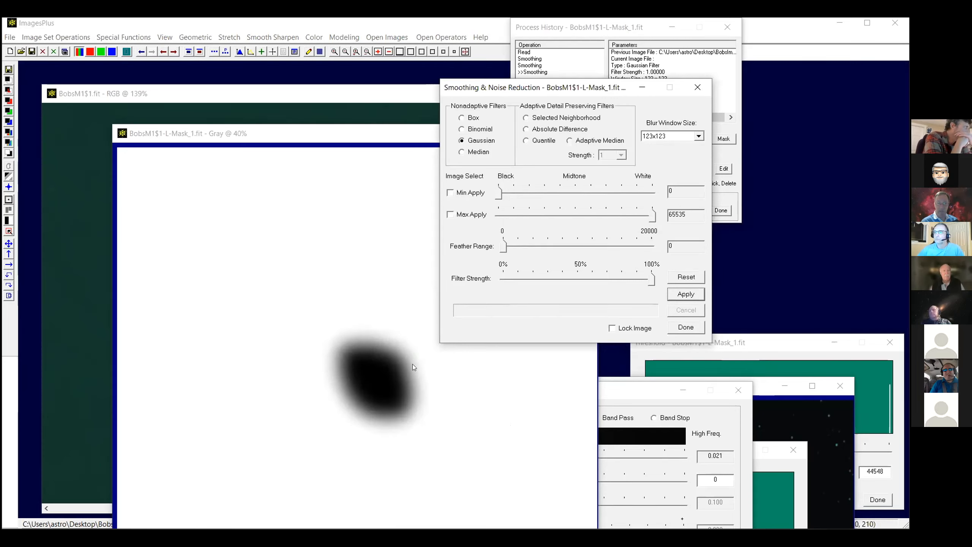
Save the further softened mask over BobsM1$1-L-Mask_1.fit and reapply it to the frequency-filtered nebula image.
{"action": "left_click", "coordinate": [31, 52]}
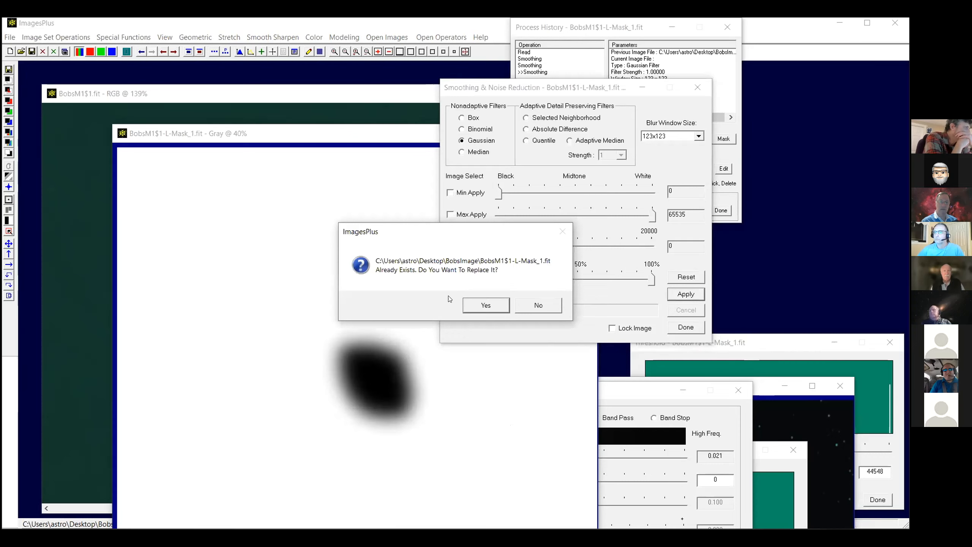
{"action": "left_click", "coordinate": [486, 306]}
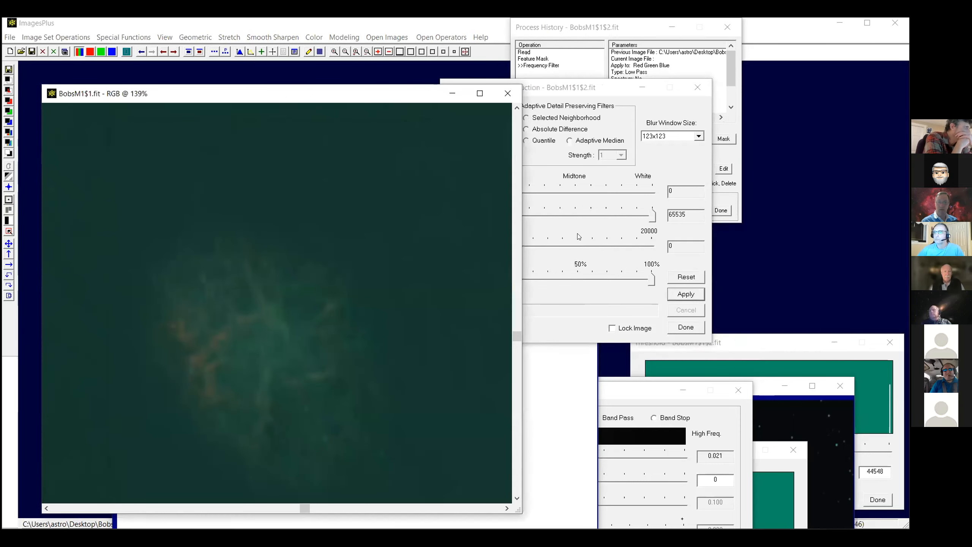
{"action": "left_click", "coordinate": [763, 491]}
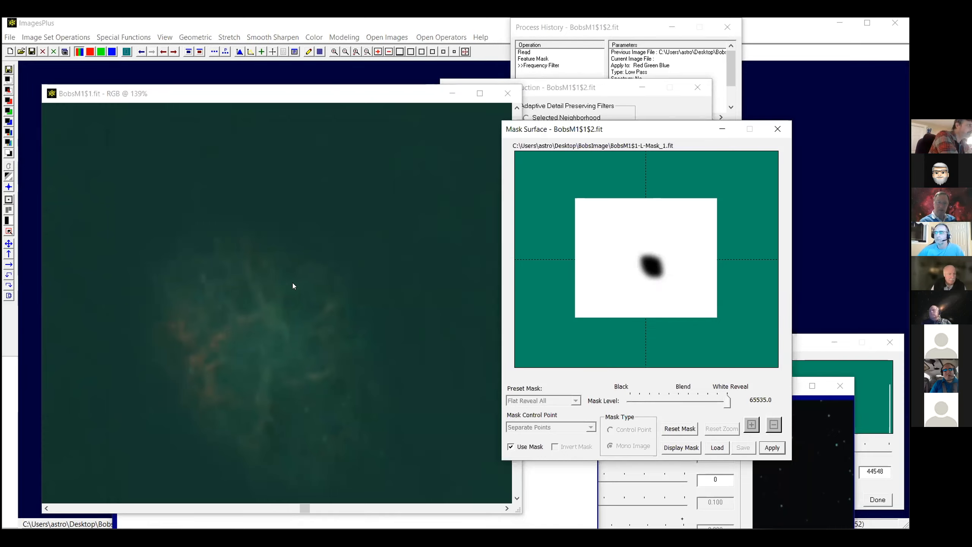
{"action": "left_click", "coordinate": [295, 99]}
{"action": "left_click", "coordinate": [517, 108]}
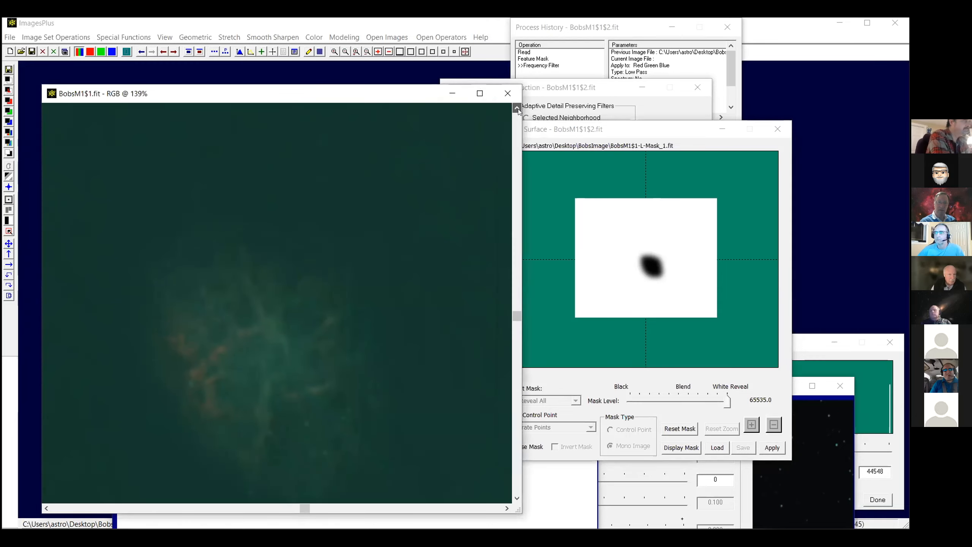
{"action": "left_click", "coordinate": [517, 497]}
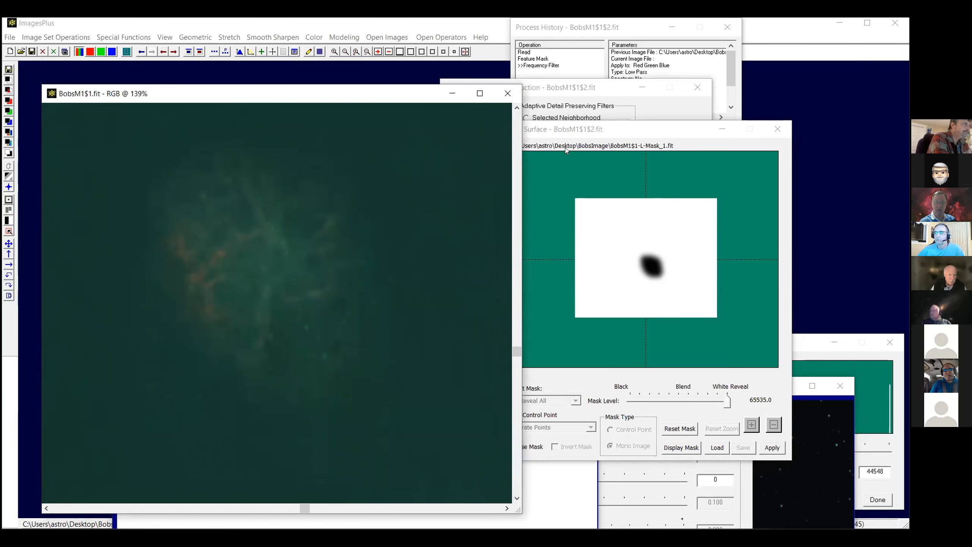
{"action": "left_click_drag", "start_coordinate": [611, 129], "coordinate": [565, 147]}
{"action": "left_click", "coordinate": [730, 146]}
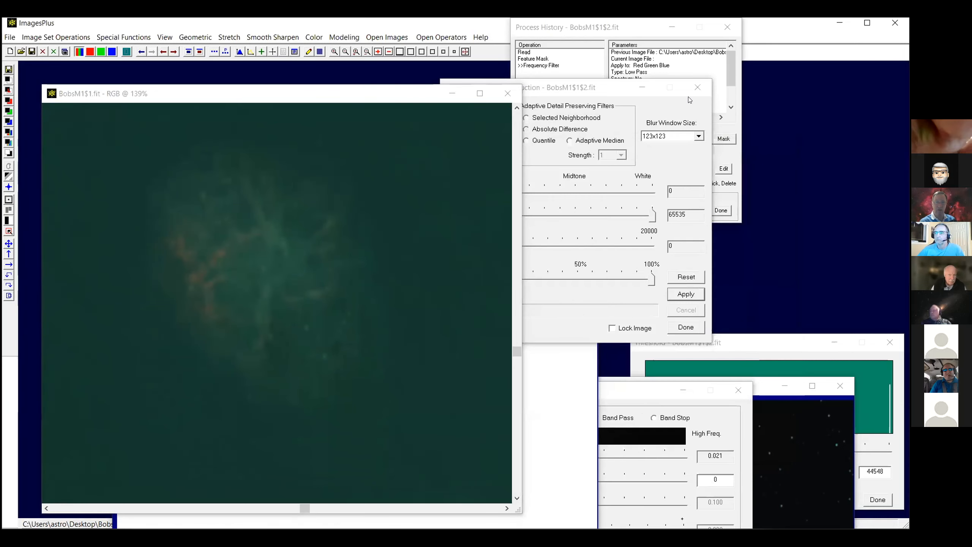
Apply Selected Neighborhood smoothing with a 7x7 blur window to the masked, star-free nebula image.
{"action": "left_click", "coordinate": [592, 92]}
{"action": "left_click", "coordinate": [698, 136]}
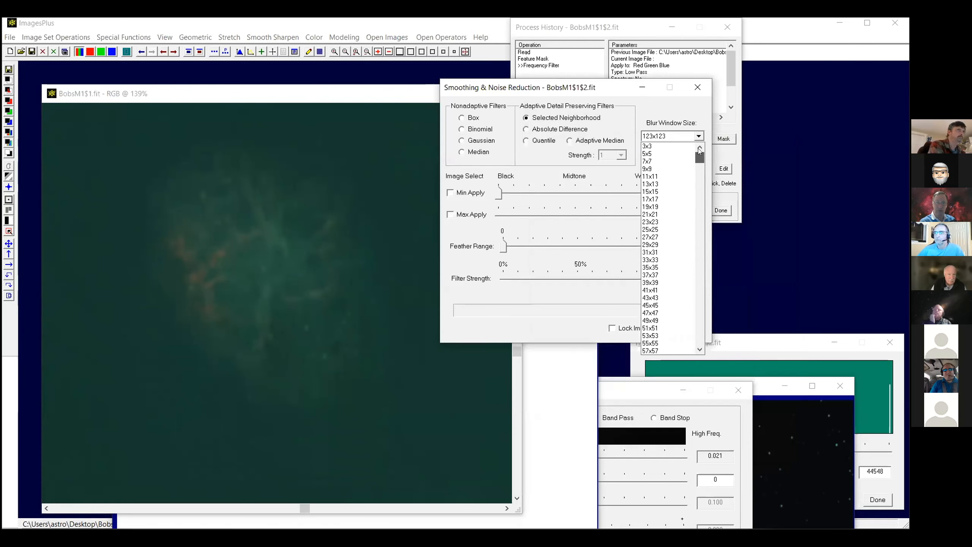
{"action": "left_click", "coordinate": [651, 161]}
{"action": "left_click", "coordinate": [678, 294]}
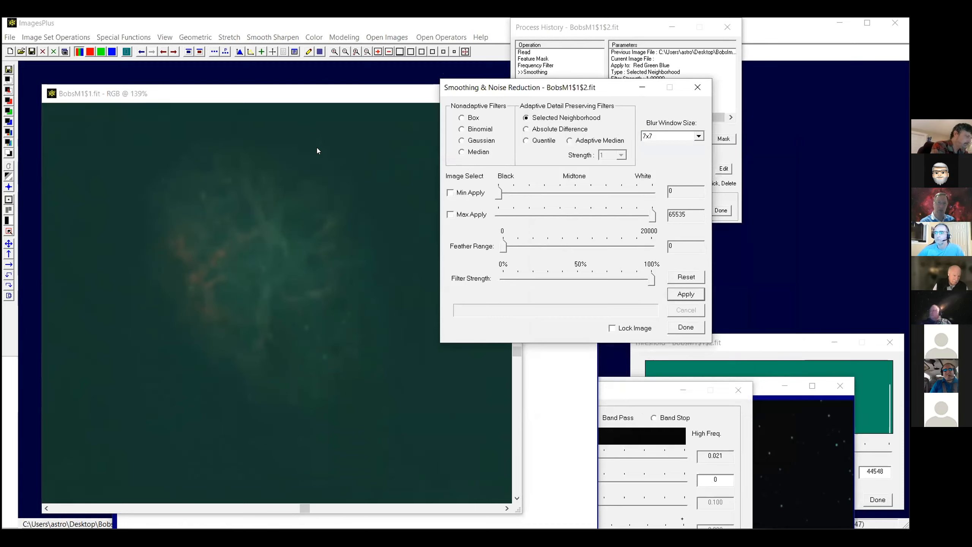
Reduce the blur window of the nebula image's Selected Neighborhood smoothing to 5x5 and reapply it.
{"action": "left_click", "coordinate": [698, 136]}
{"action": "left_click", "coordinate": [700, 147]}
{"action": "left_click", "coordinate": [700, 147]}
{"action": "left_click", "coordinate": [656, 153]}
{"action": "left_click", "coordinate": [683, 293]}
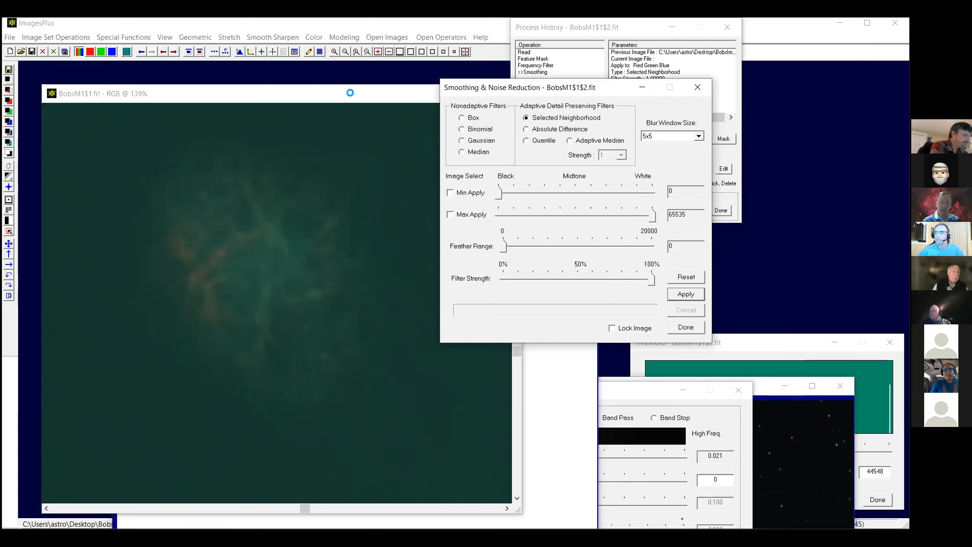
Examine the smoothed nebula and its surrounding background at 50% zoom.
{"action": "left_click", "coordinate": [442, 52]}
{"action": "left_click", "coordinate": [440, 52]}
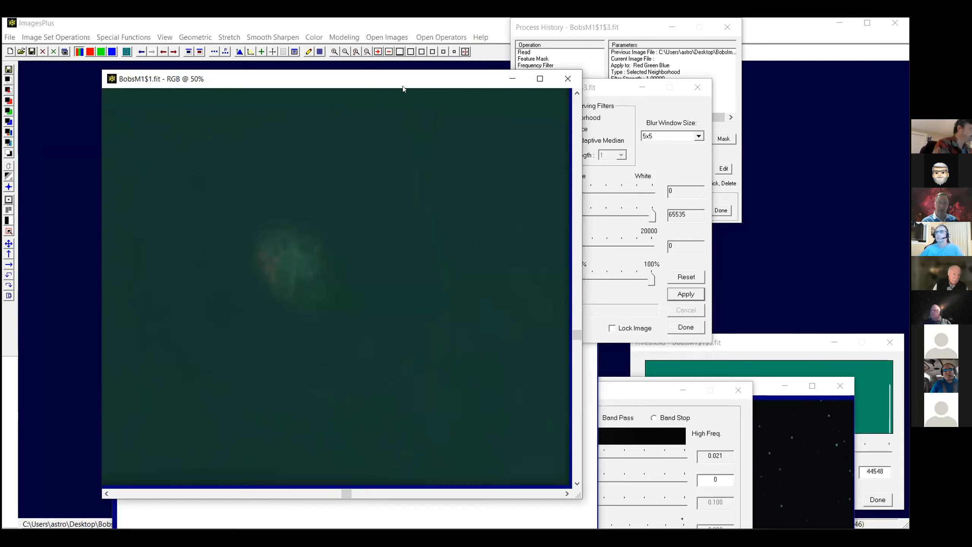
{"action": "left_click_drag", "start_coordinate": [403, 86], "coordinate": [434, 107]}
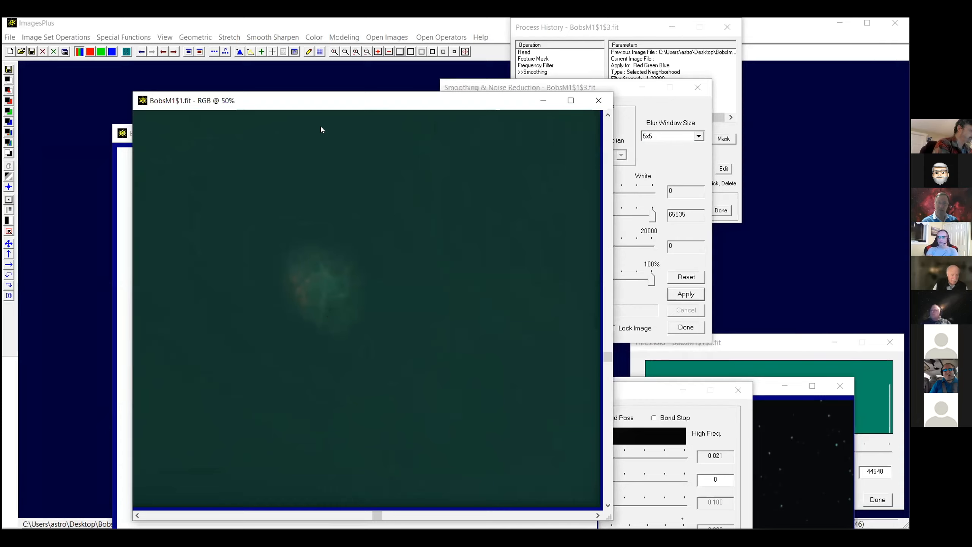
{"action": "double_click", "coordinate": [290, 101]}
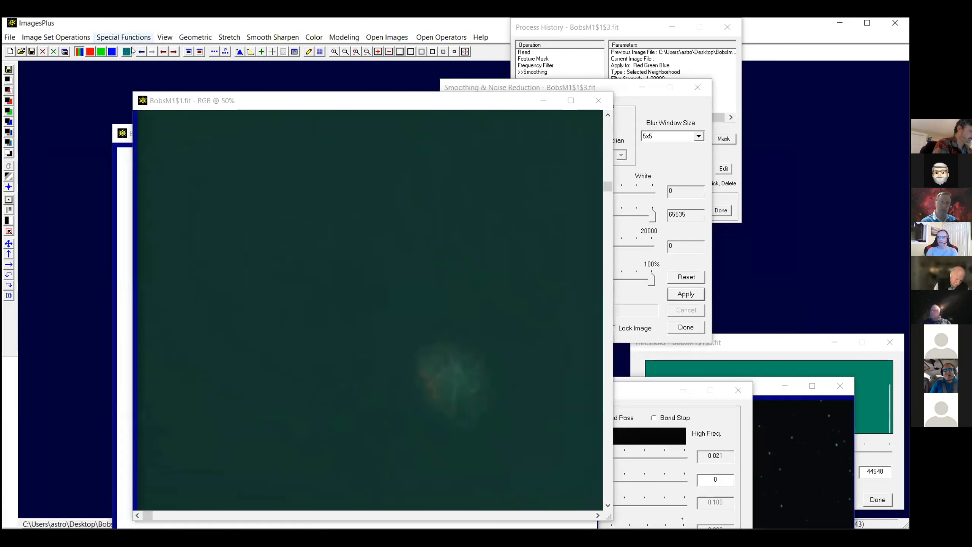
{"action": "left_click", "coordinate": [118, 38]}
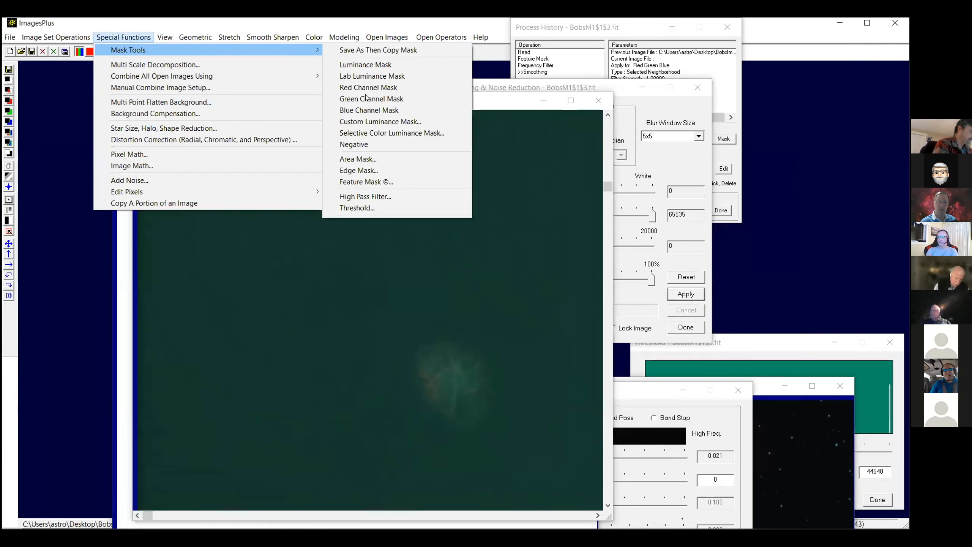
{"action": "left_click_drag", "start_coordinate": [359, 92], "coordinate": [187, 65]}
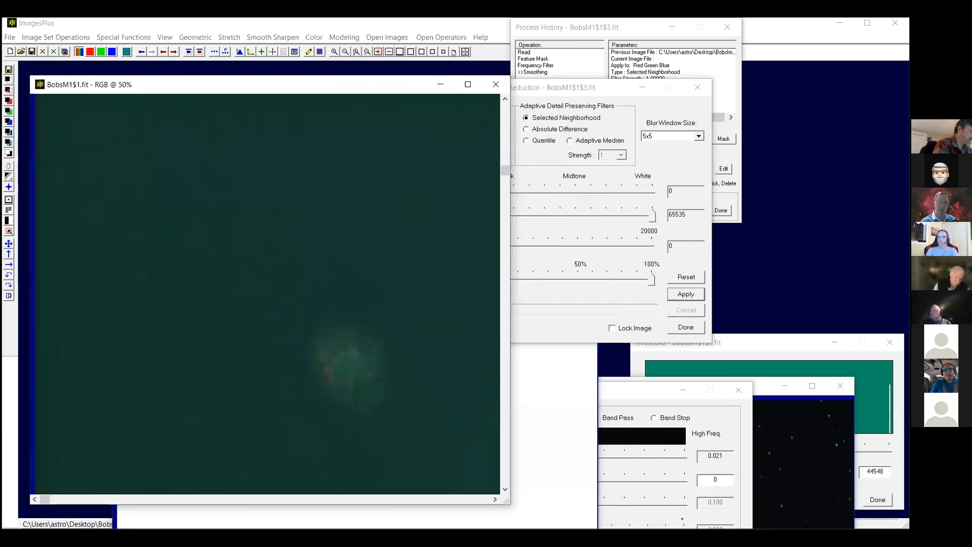
{"action": "left_click", "coordinate": [124, 37]}
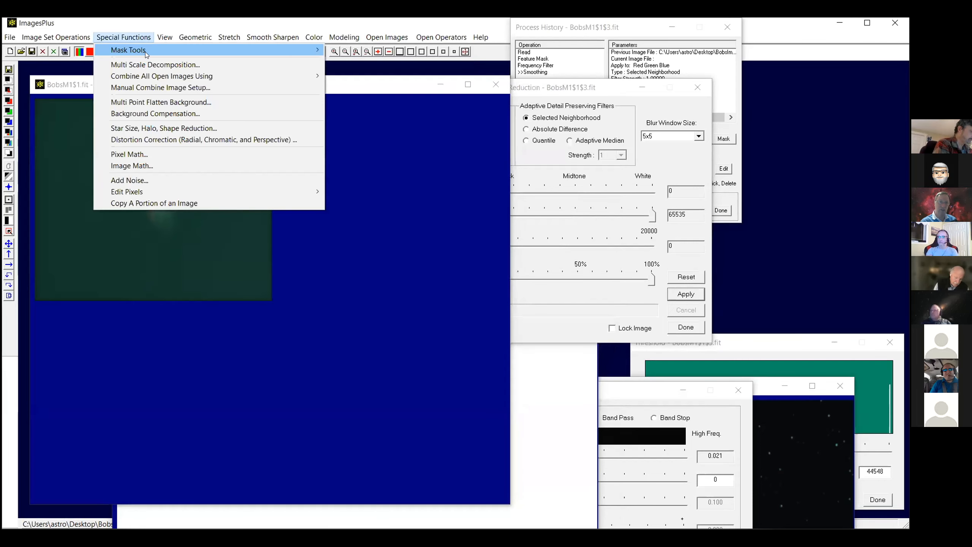
{"action": "mouse_move", "coordinate": [191, 50]}
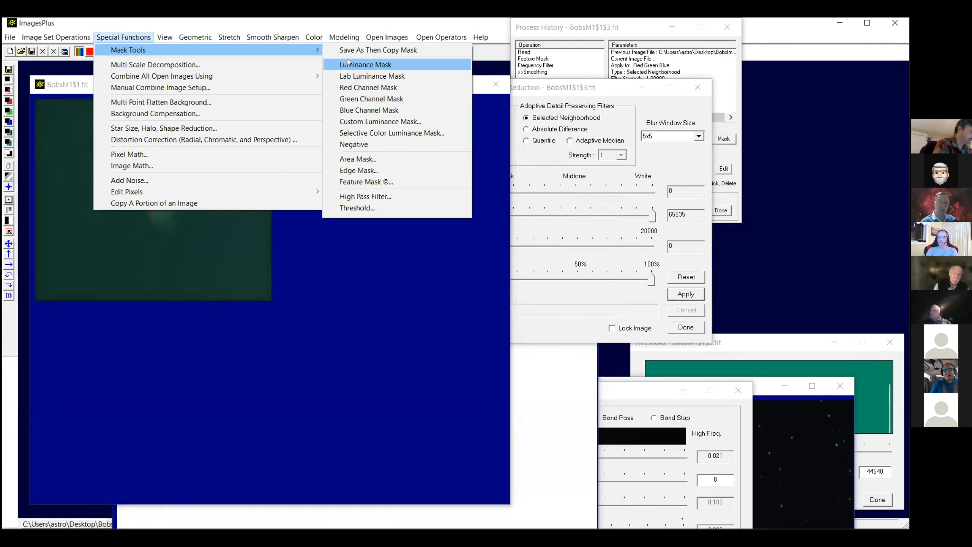
Duplicate the smoothed nebula image and show the copy at 50% zoom in an enlarged window.
{"action": "left_click", "coordinate": [174, 38]}
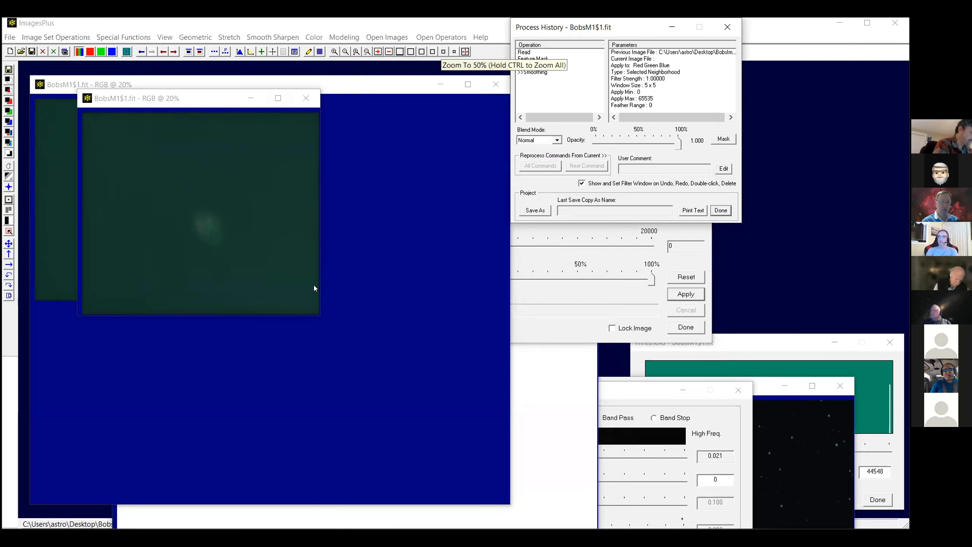
{"action": "left_click", "coordinate": [443, 52]}
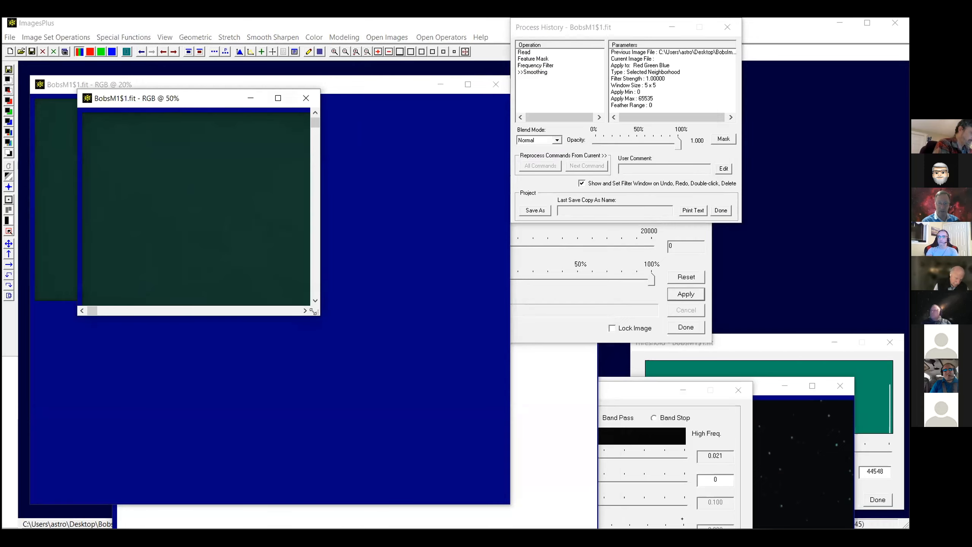
{"action": "left_click_drag", "start_coordinate": [313, 312], "coordinate": [539, 494]}
Examine the nebula in the duplicated image at 50% and then 100% zoom, centring it in the view.
{"action": "left_click", "coordinate": [541, 496]}
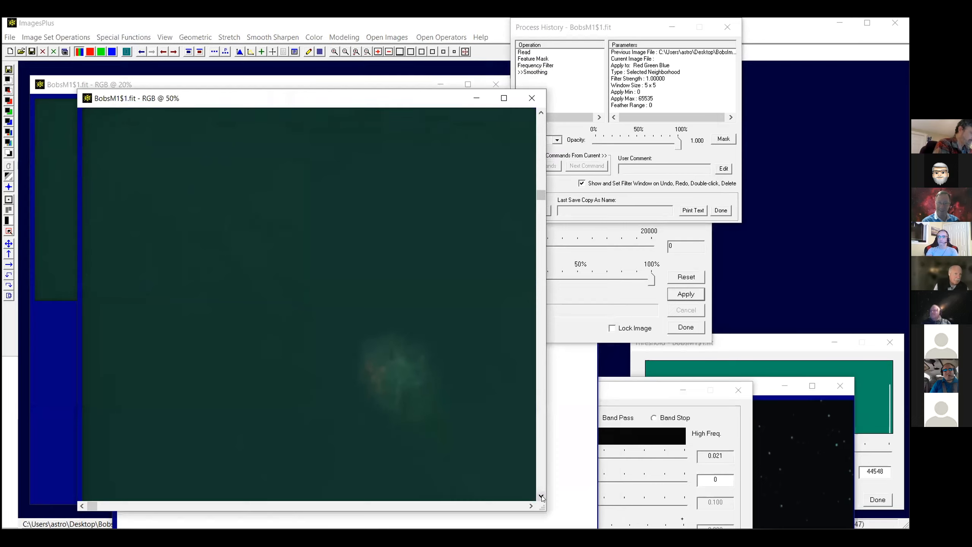
{"action": "left_click", "coordinate": [540, 497]}
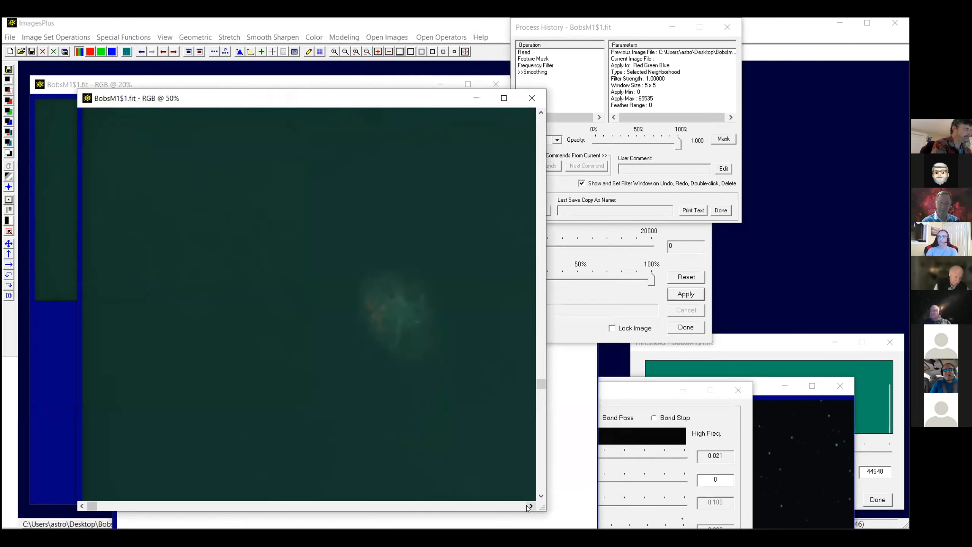
{"action": "left_click", "coordinate": [530, 505]}
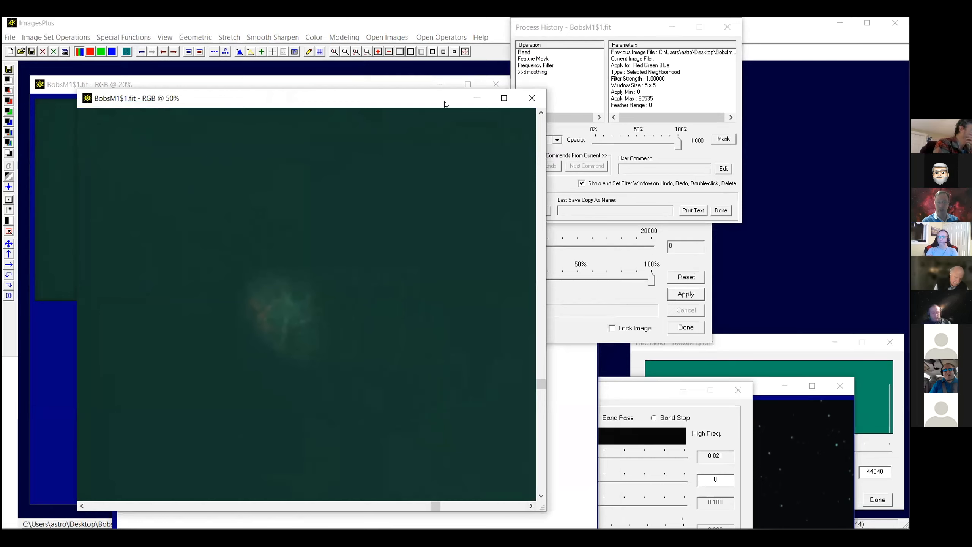
{"action": "left_click", "coordinate": [541, 496]}
{"action": "left_click", "coordinate": [541, 496]}
{"action": "left_click", "coordinate": [541, 496]}
{"action": "left_click", "coordinate": [541, 497]}
{"action": "left_click", "coordinate": [541, 496]}
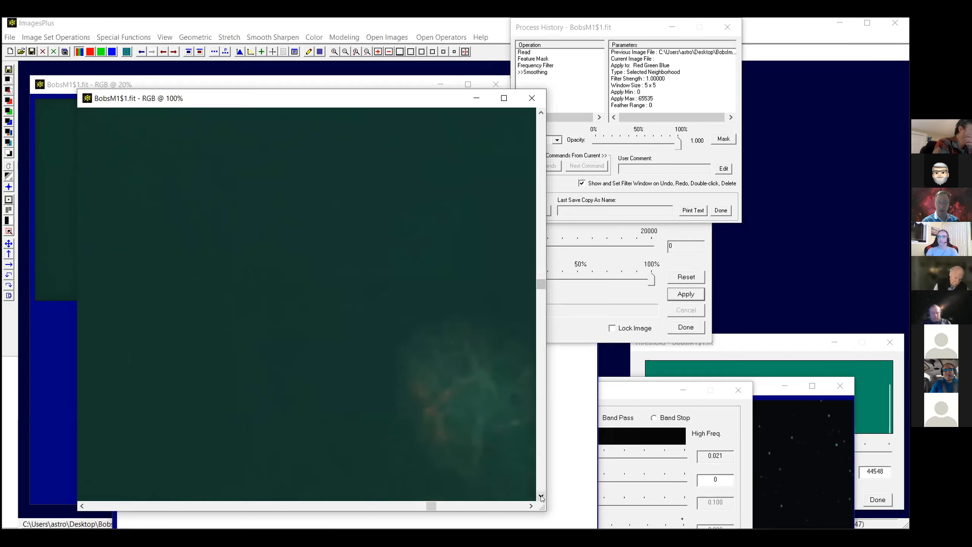
{"action": "left_click", "coordinate": [541, 496]}
{"action": "left_click", "coordinate": [541, 497]}
{"action": "left_click", "coordinate": [541, 496]}
{"action": "left_click", "coordinate": [541, 496]}
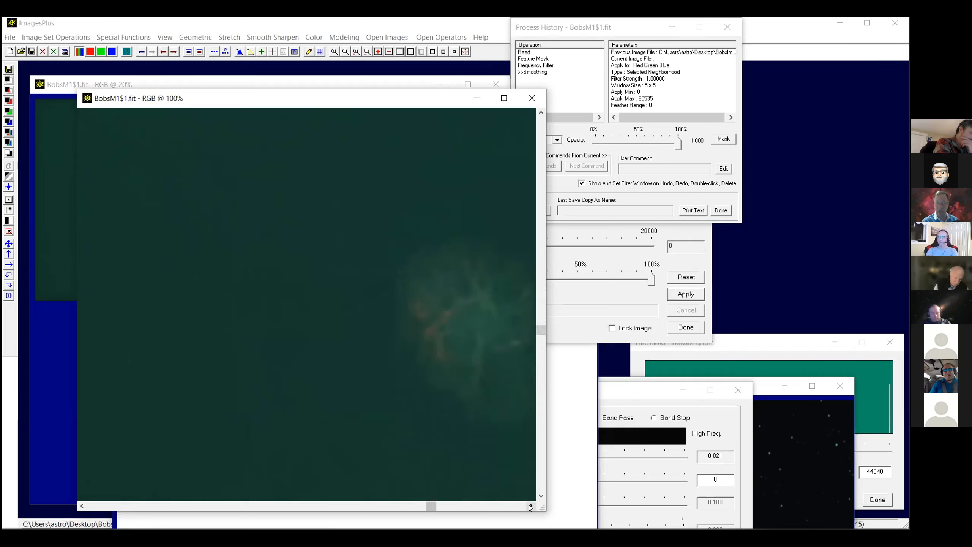
{"action": "left_click", "coordinate": [530, 505]}
{"action": "left_click", "coordinate": [530, 506]}
{"action": "left_click", "coordinate": [530, 506]}
{"action": "left_click", "coordinate": [529, 505]}
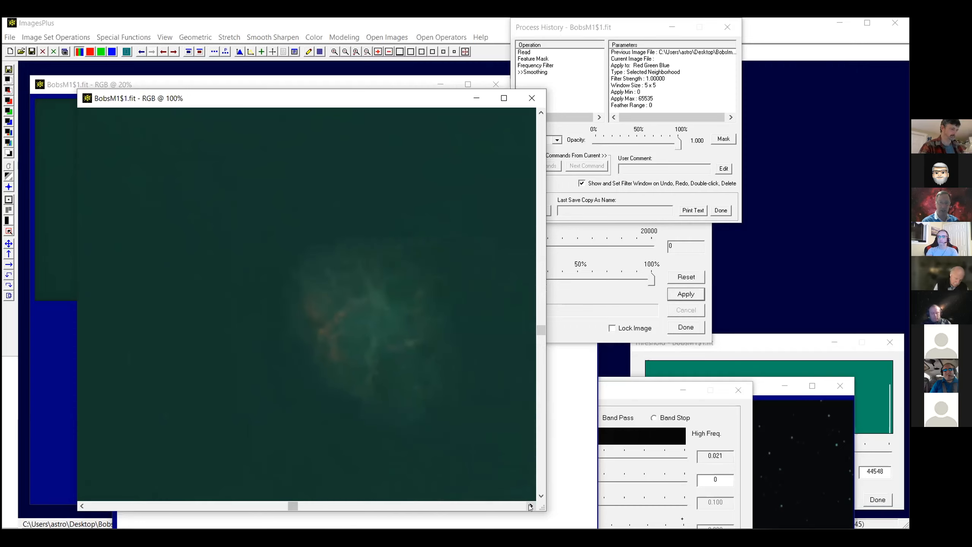
{"action": "left_click", "coordinate": [529, 505]}
{"action": "left_click", "coordinate": [530, 505]}
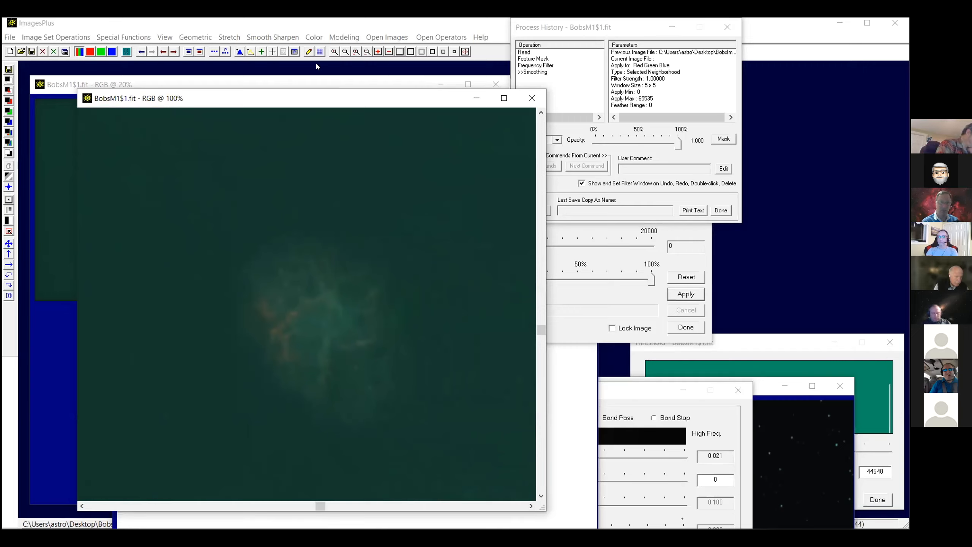
{"action": "left_click", "coordinate": [140, 38]}
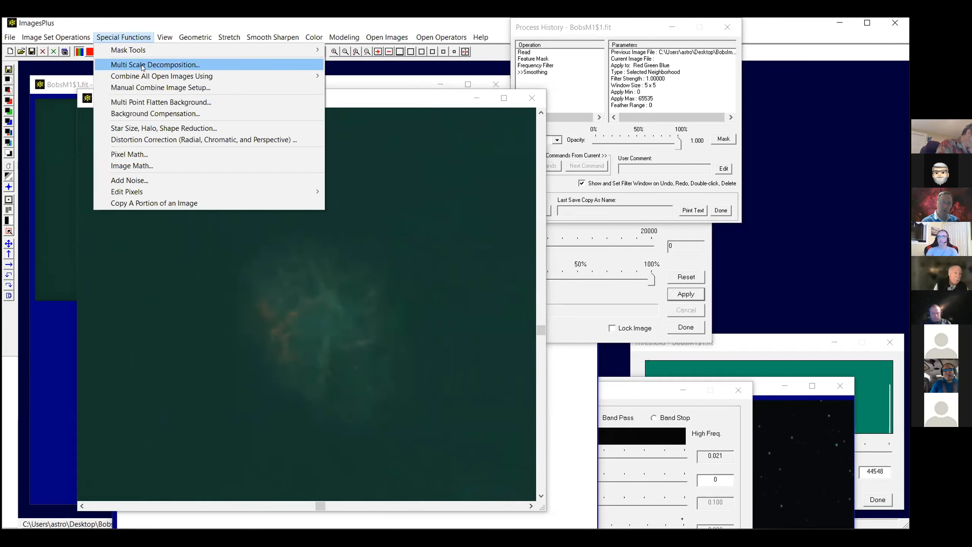
{"action": "mouse_move", "coordinate": [166, 54]}
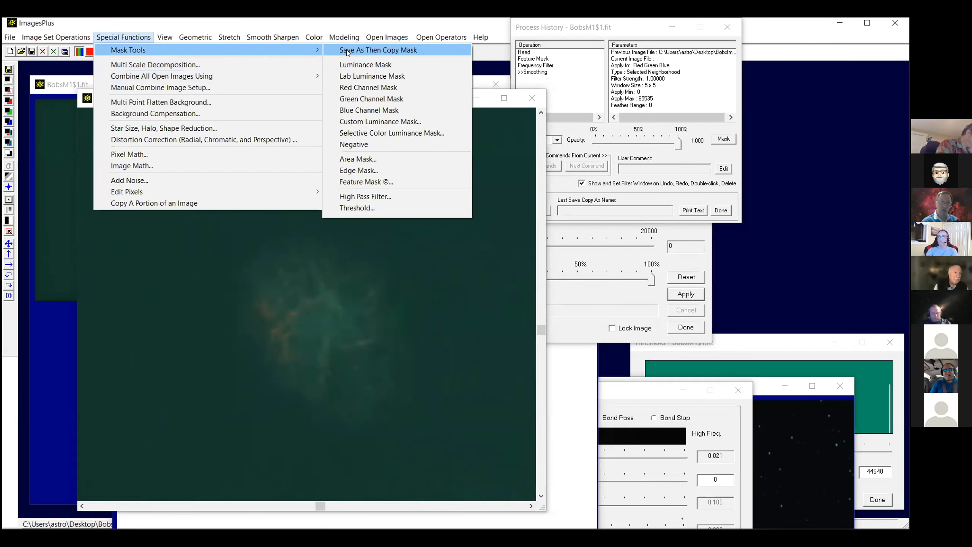
{"action": "left_click", "coordinate": [362, 122]}
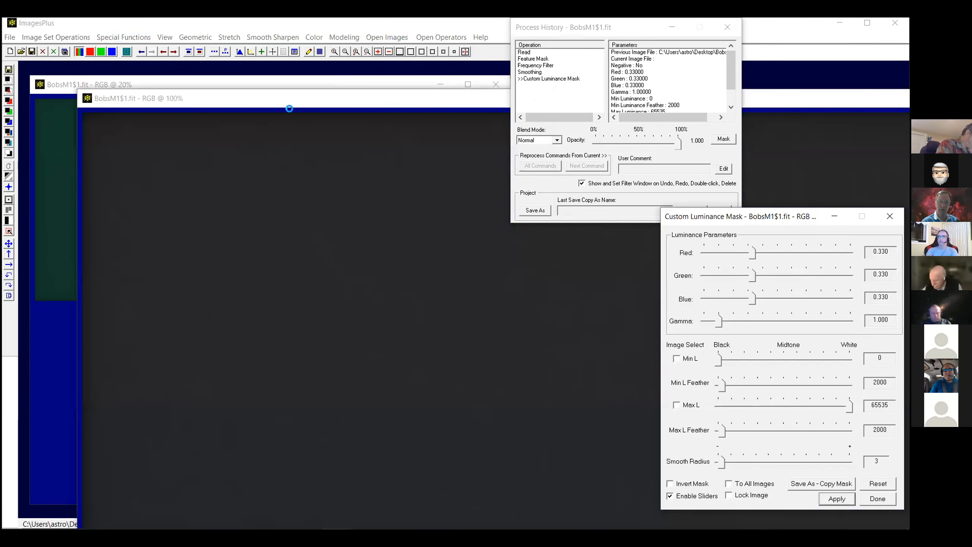
{"action": "left_click", "coordinate": [442, 25]}
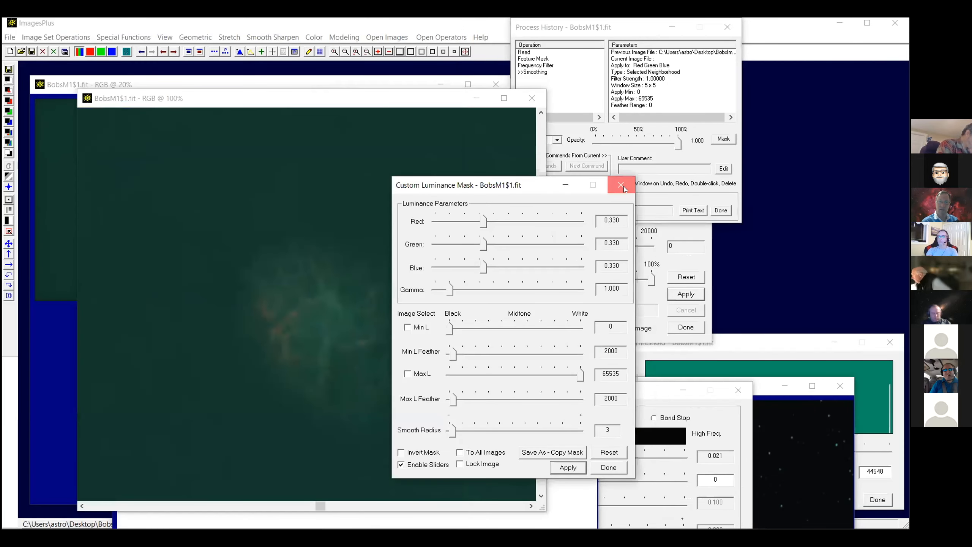
{"action": "left_click", "coordinate": [623, 186]}
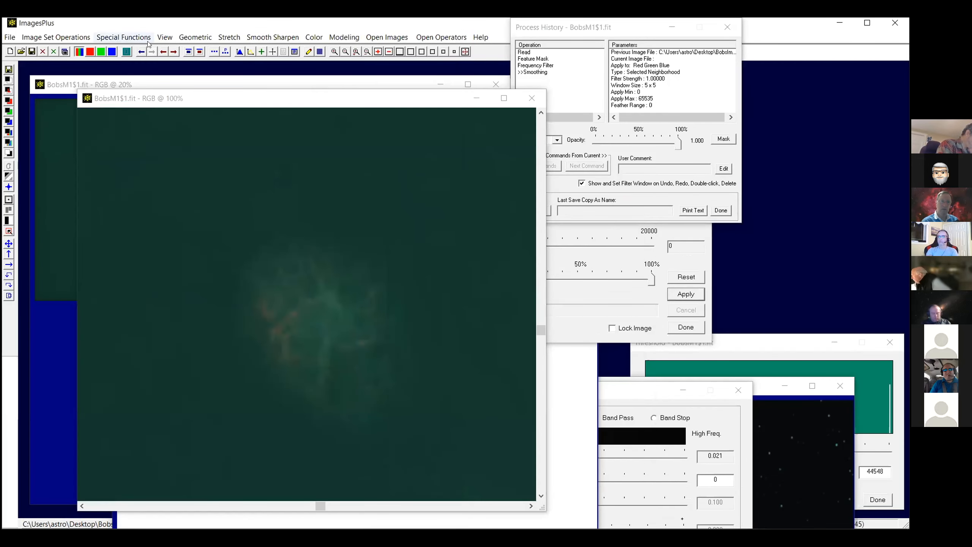
Create a Selective Color Luminance Mask on the duplicate, sampling the Cyans hue from the nebula in the image.
{"action": "left_click", "coordinate": [141, 38]}
{"action": "mouse_move", "coordinate": [199, 50]}
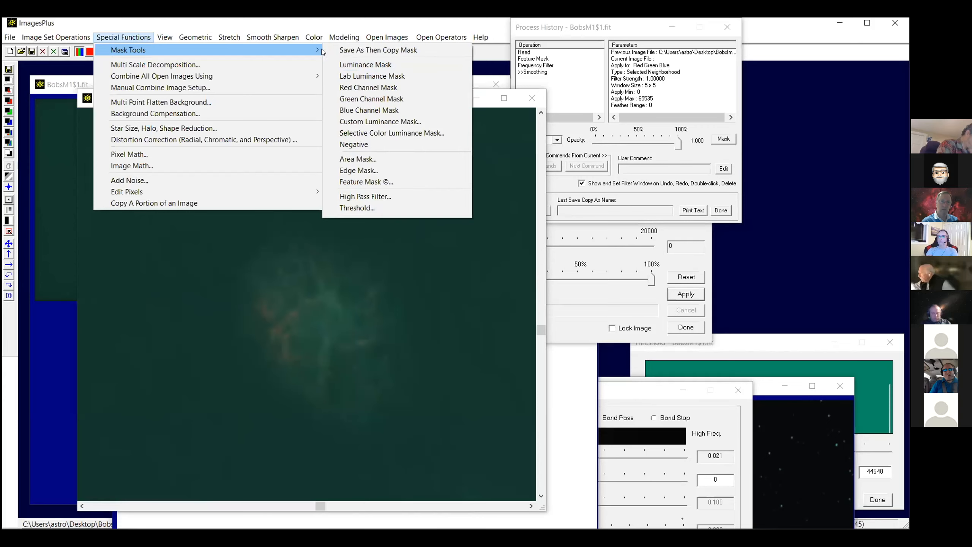
{"action": "left_click", "coordinate": [371, 132]}
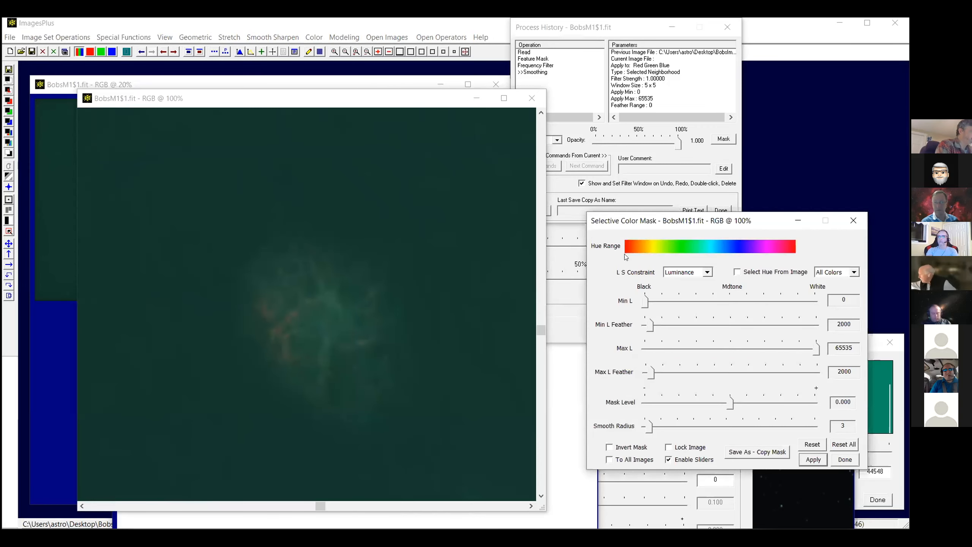
{"action": "left_click", "coordinate": [737, 272]}
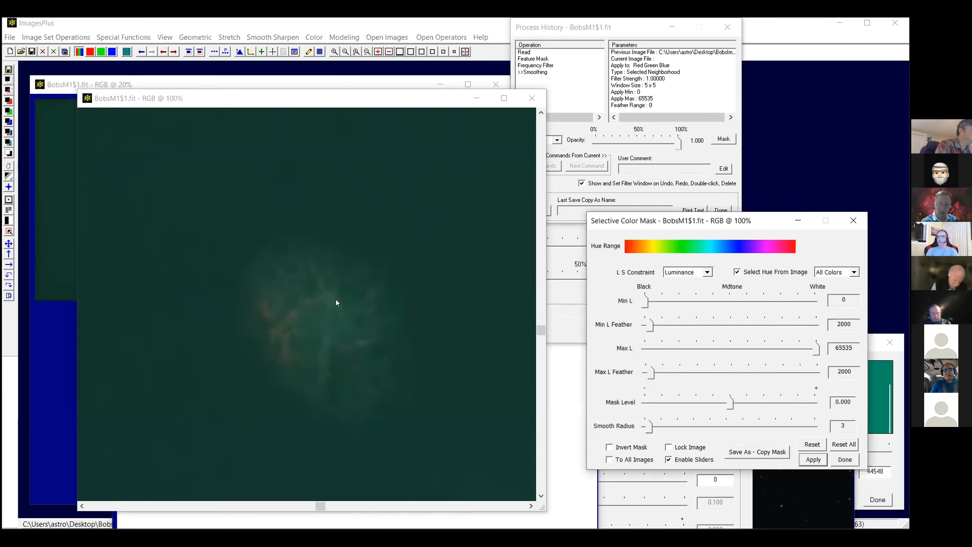
{"action": "left_click", "coordinate": [356, 352]}
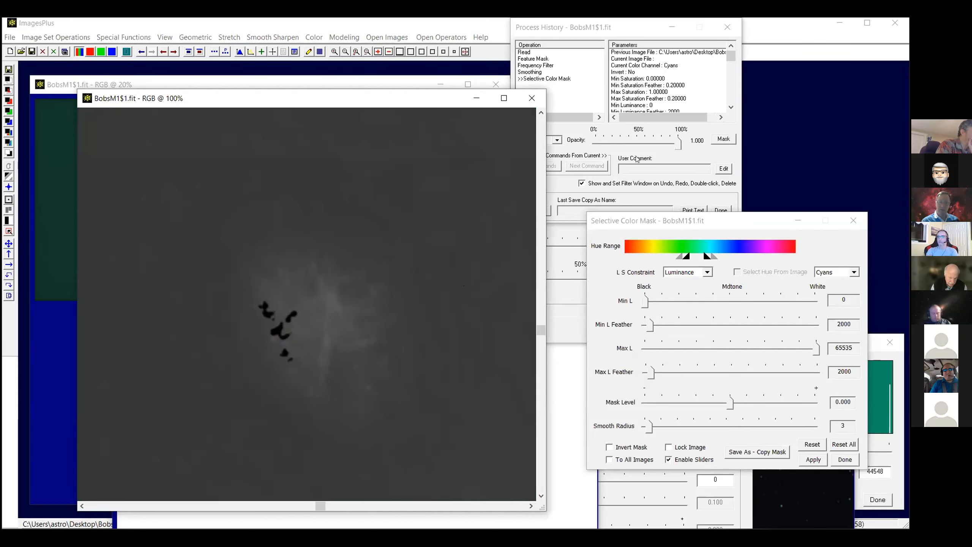
Set the selective color mask's Min L to about 17342 and its Min L Feather to about 2172 to isolate the nebula from the background.
{"action": "left_click_drag", "start_coordinate": [670, 221], "coordinate": [541, 77]}
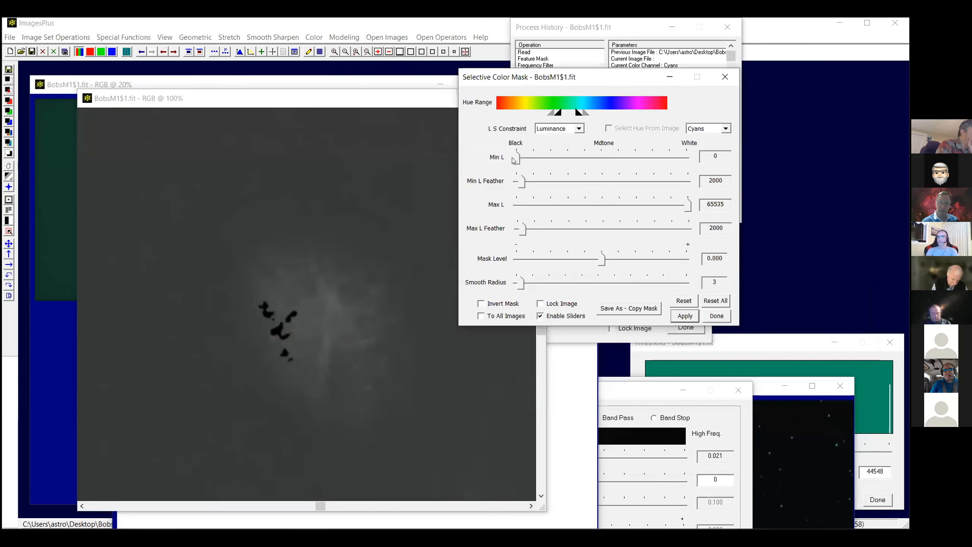
{"action": "left_click_drag", "start_coordinate": [515, 161], "coordinate": [558, 161]}
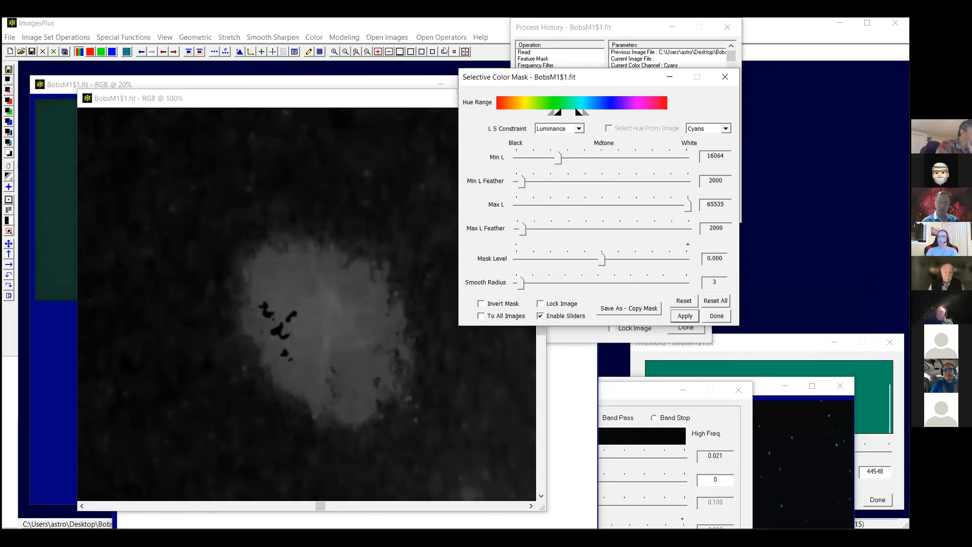
{"action": "left_click", "coordinate": [453, 52]}
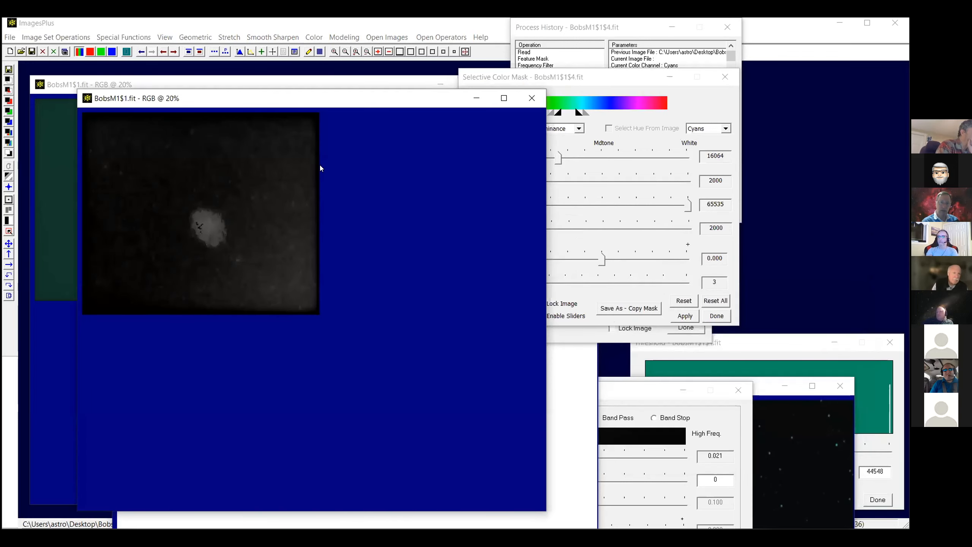
{"action": "left_click", "coordinate": [687, 94]}
{"action": "left_click_drag", "start_coordinate": [558, 159], "coordinate": [561, 156]}
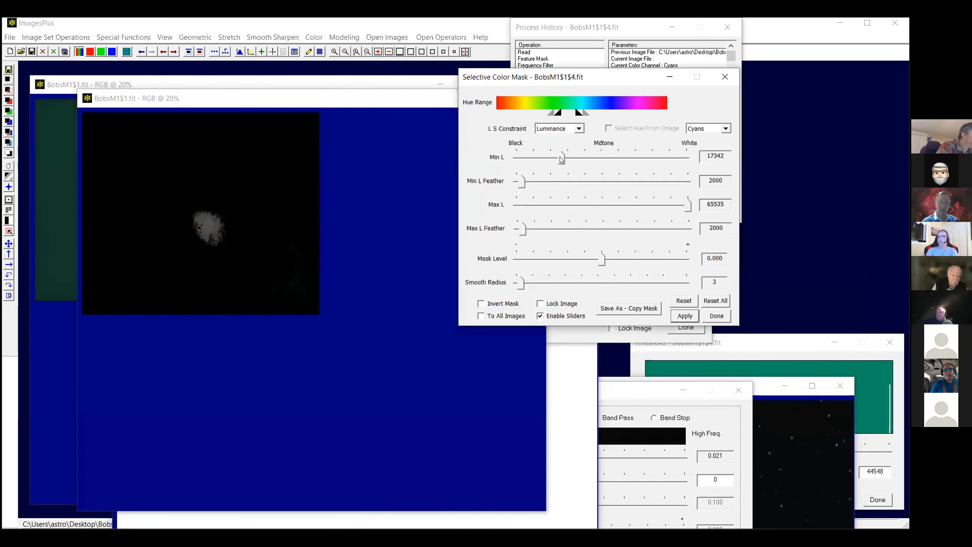
{"action": "left_click_drag", "start_coordinate": [523, 189], "coordinate": [529, 188]}
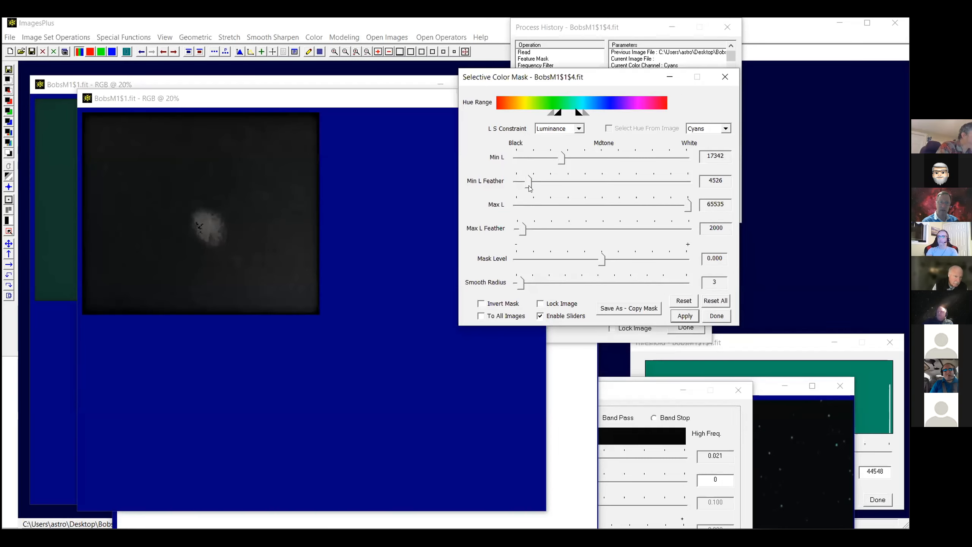
{"action": "left_click_drag", "start_coordinate": [526, 186], "coordinate": [522, 182]}
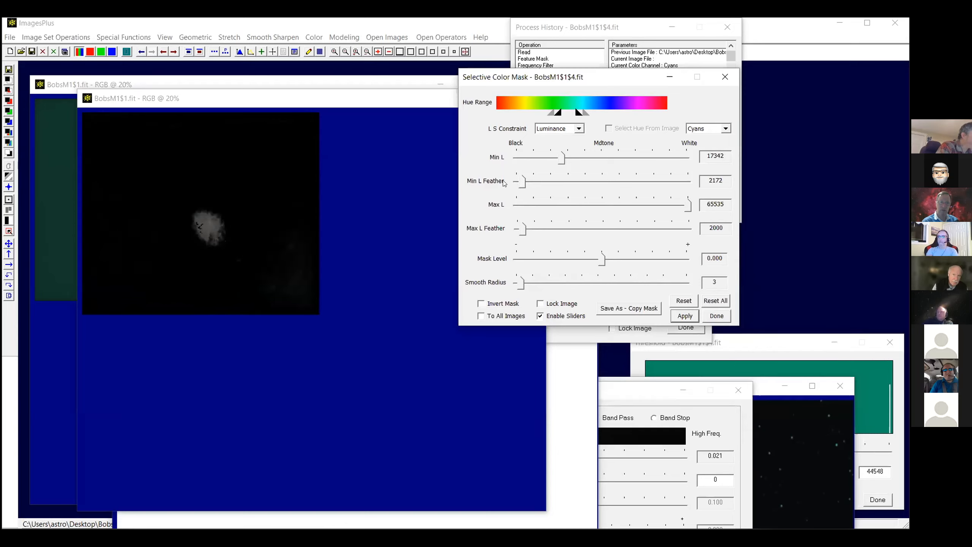
Try to save and copy the selective color result directly as a mask after viewing it at 50% zoom.
{"action": "left_click", "coordinate": [382, 93]}
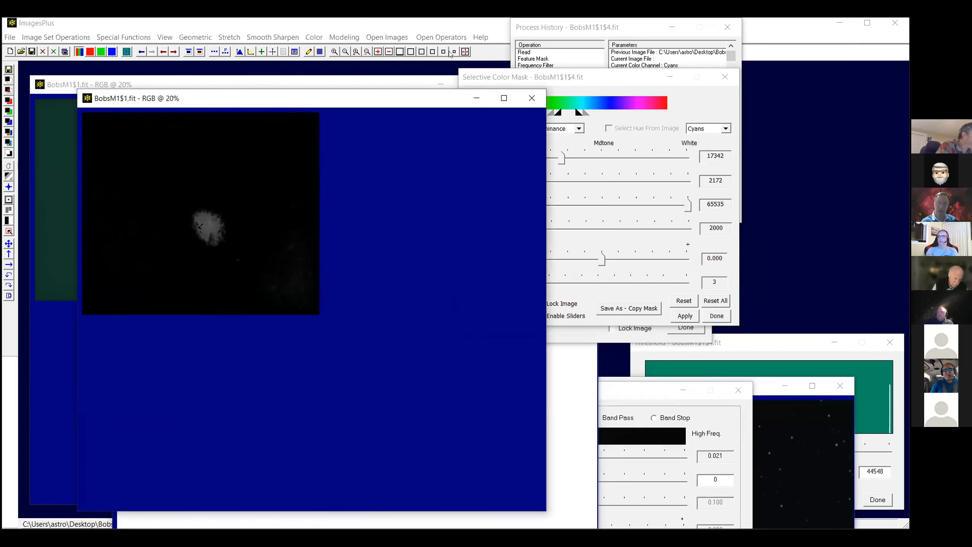
{"action": "left_click", "coordinate": [410, 51]}
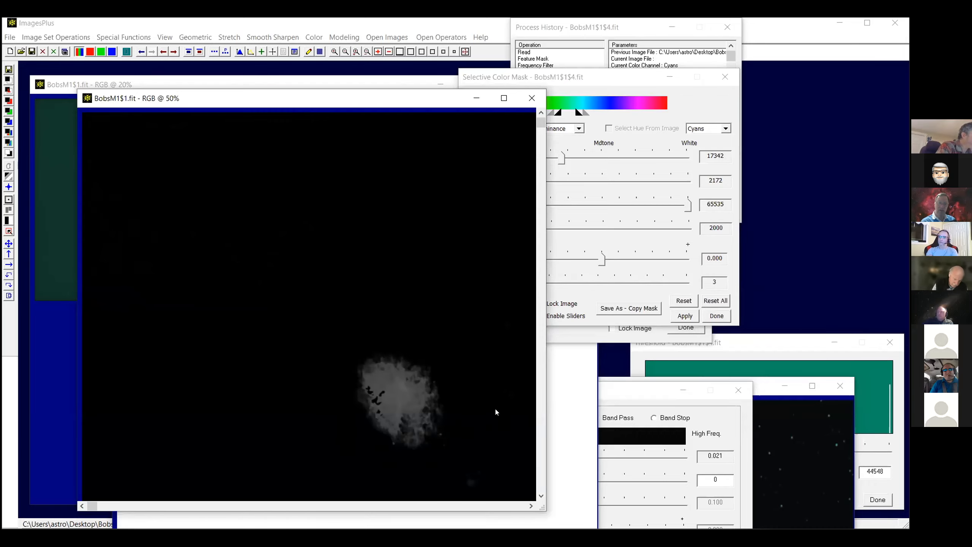
{"action": "left_click", "coordinate": [9, 69]}
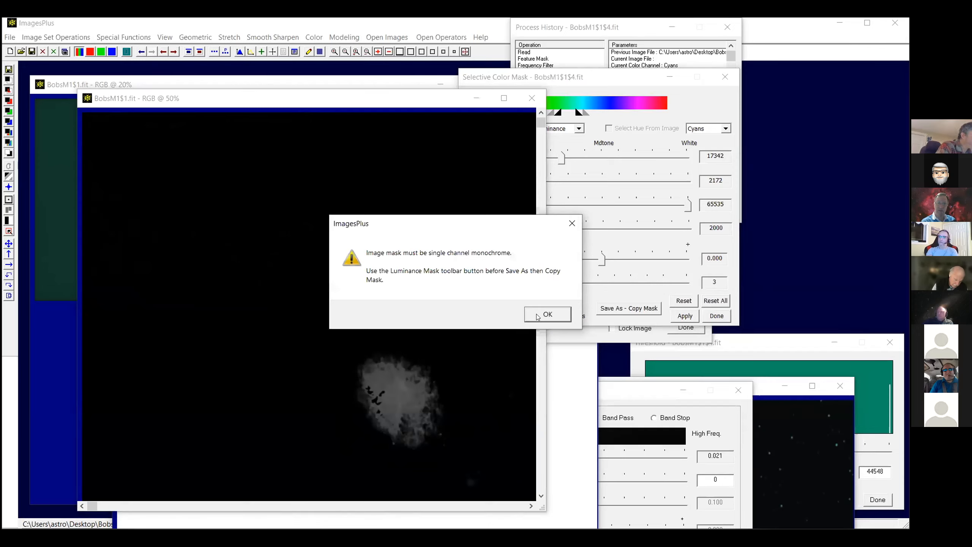
{"action": "key", "text": "Return"}
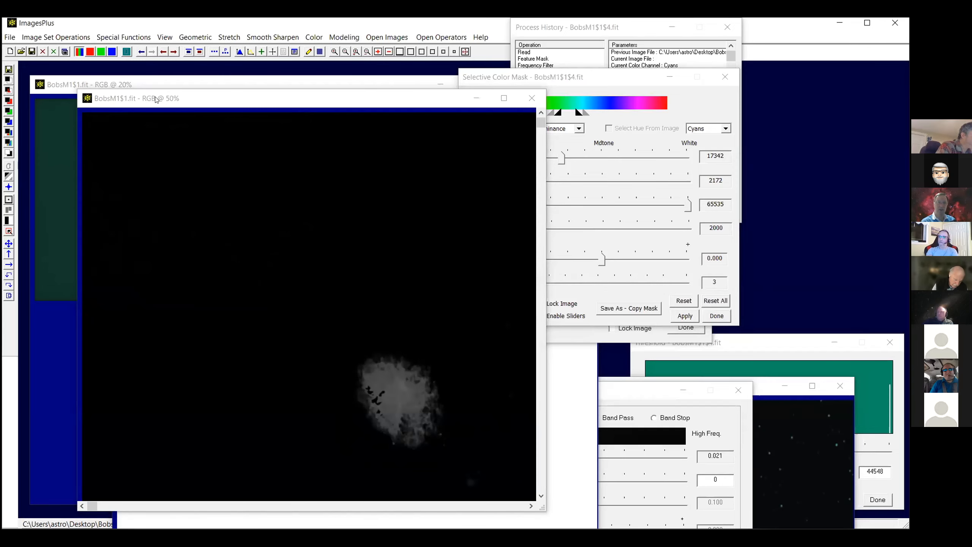
Save the isolated nebula as the luminance mask BobsM1$1$4-L-Mask_1.fit in 16-bit integer with lossless compression, replacing the existing file, and close the duplicate image.
{"action": "left_click", "coordinate": [125, 36]}
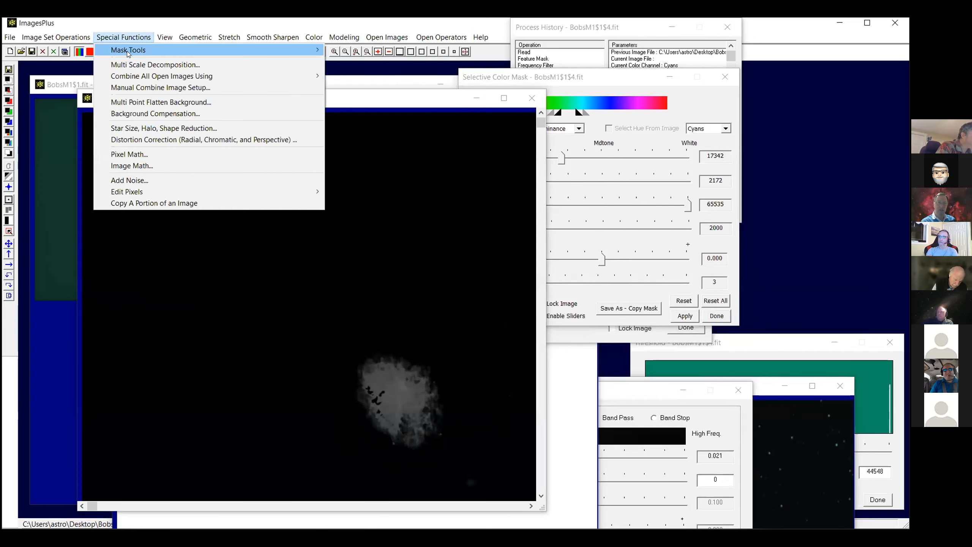
{"action": "mouse_move", "coordinate": [128, 53]}
{"action": "left_click", "coordinate": [351, 65]}
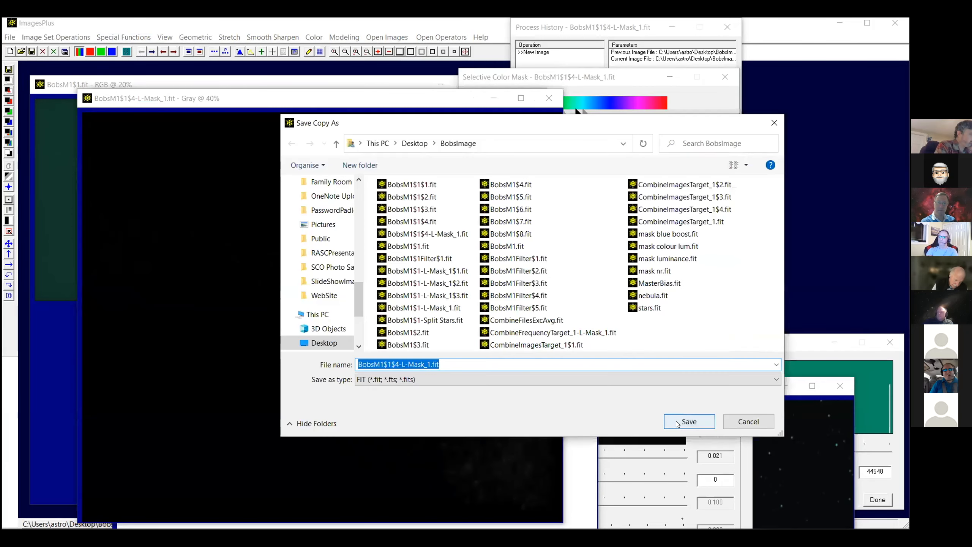
{"action": "left_click", "coordinate": [677, 424]}
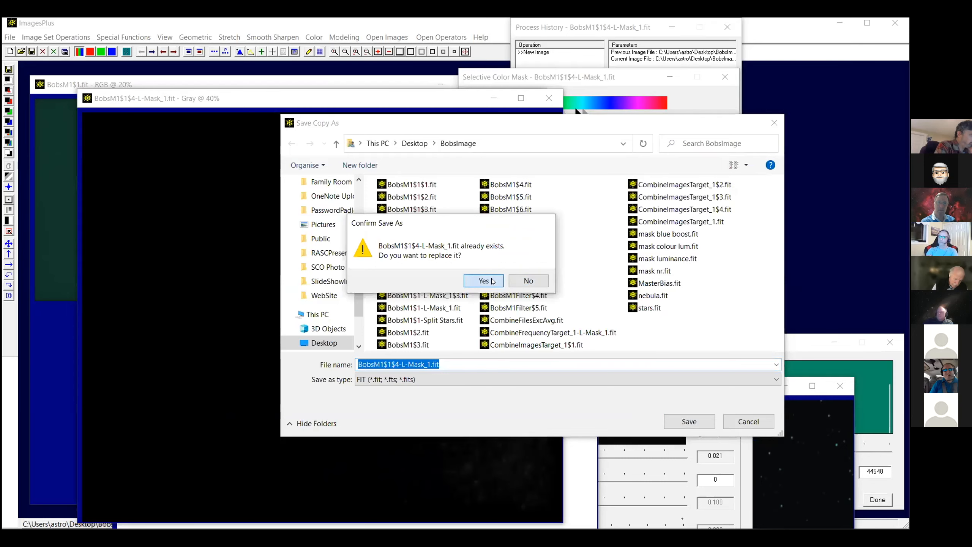
{"action": "left_click", "coordinate": [493, 282]}
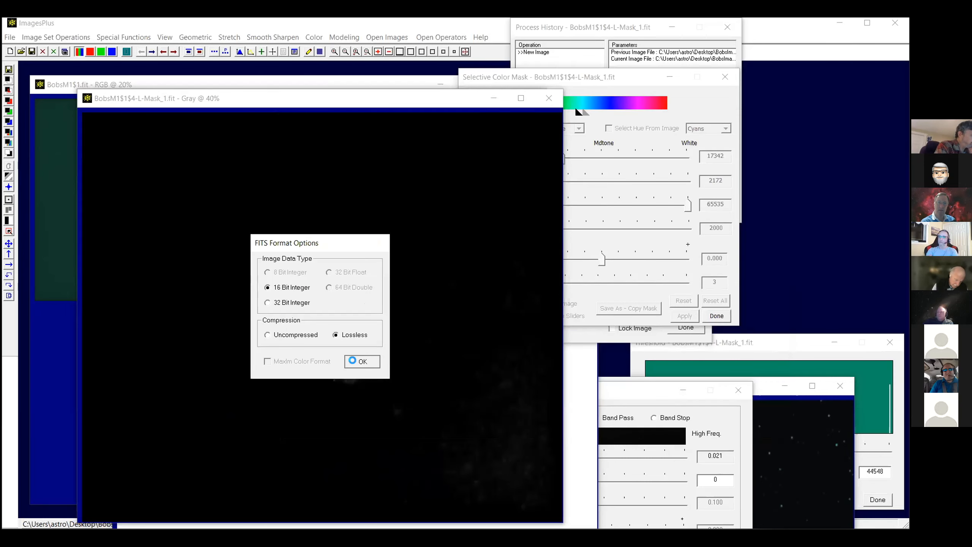
{"action": "left_click", "coordinate": [352, 360]}
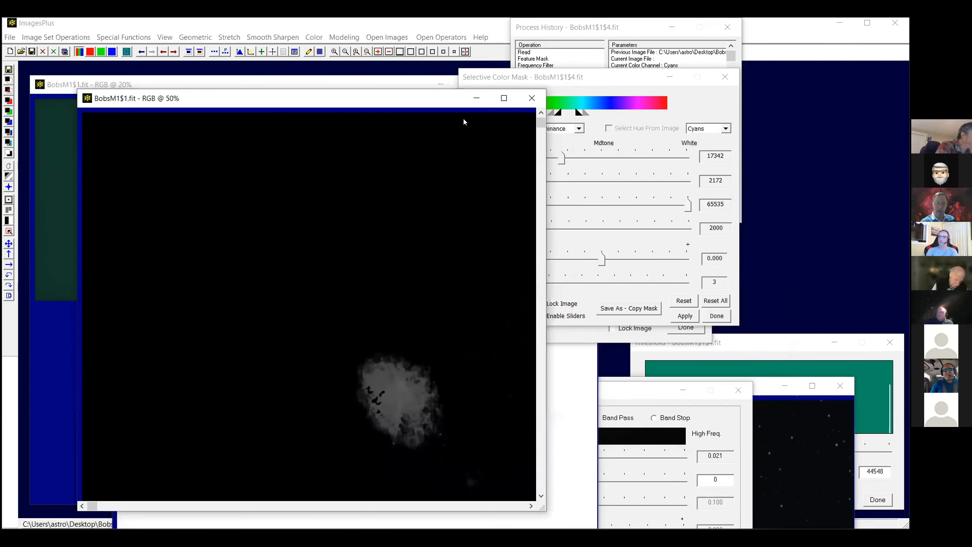
{"action": "left_click", "coordinate": [531, 98]}
{"action": "left_click", "coordinate": [584, 132]}
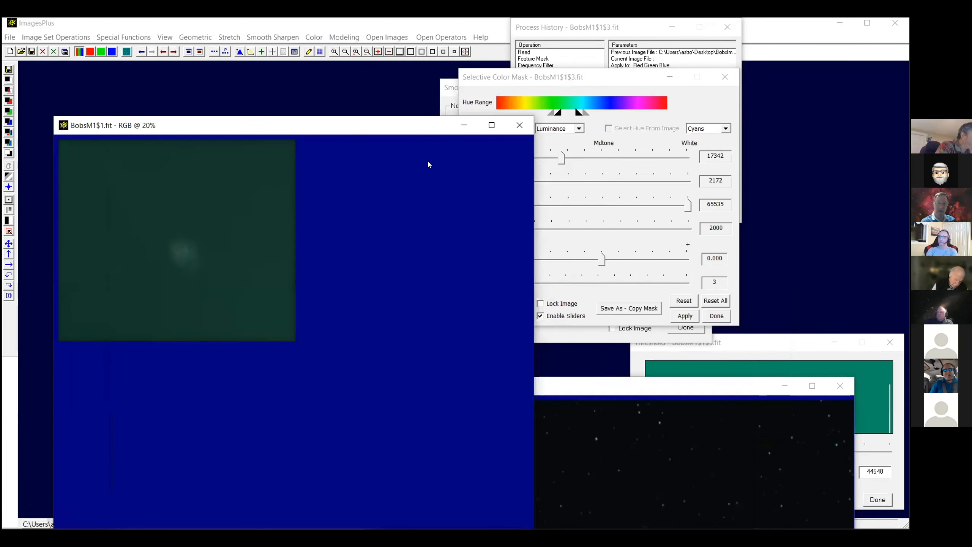
Apply a Selective HSL Color Balance to the star-free image, raising Red to about 1.316 in Luminance mode for all colors and levels.
{"action": "scroll", "coordinate": [427, 165], "scroll_direction": "up", "scroll_amount": 5}
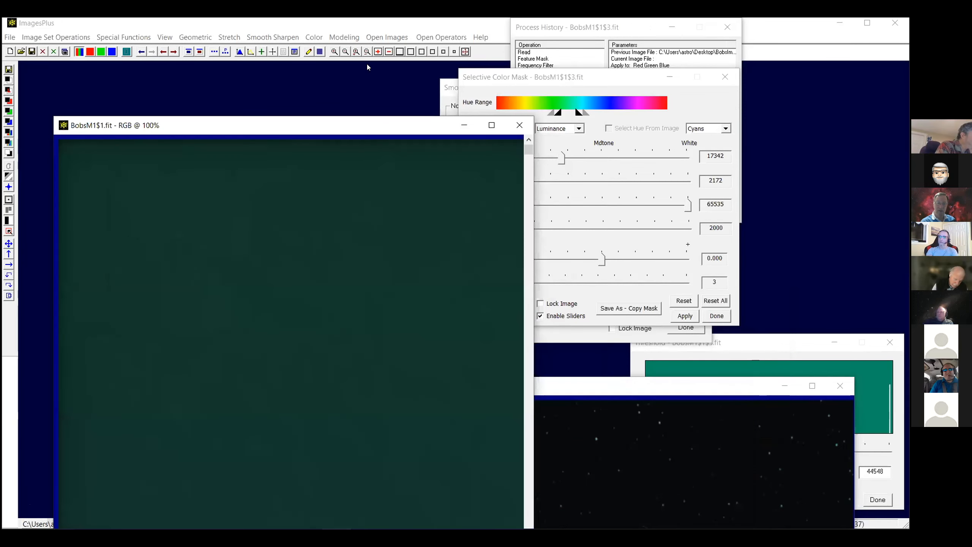
{"action": "left_click_drag", "start_coordinate": [385, 132], "coordinate": [367, 62]}
{"action": "left_click", "coordinate": [431, 468]}
{"action": "left_click", "coordinate": [430, 468]}
{"action": "left_click", "coordinate": [431, 469]}
{"action": "left_click", "coordinate": [431, 468]}
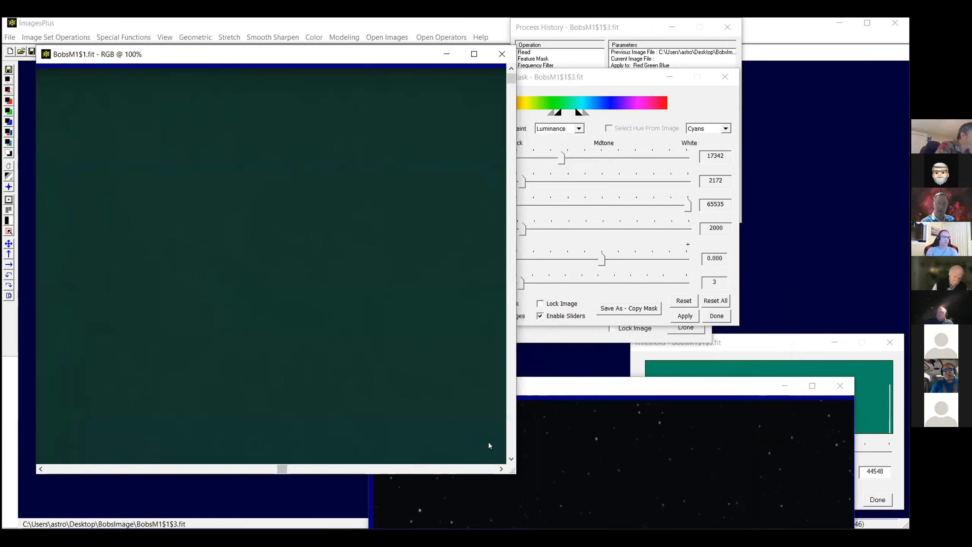
{"action": "scroll", "coordinate": [481, 432], "scroll_direction": "down", "scroll_amount": 5}
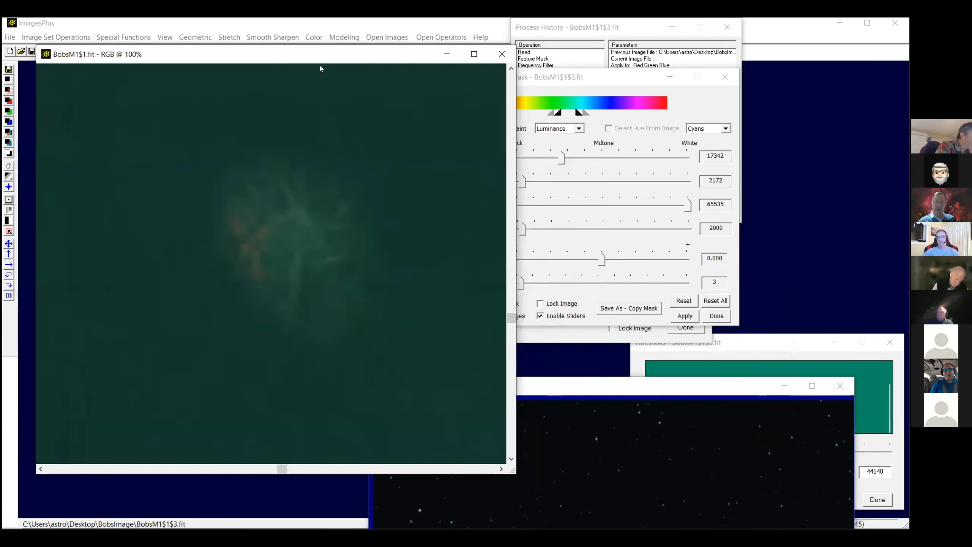
{"action": "left_click_drag", "start_coordinate": [321, 52], "coordinate": [320, 71]}
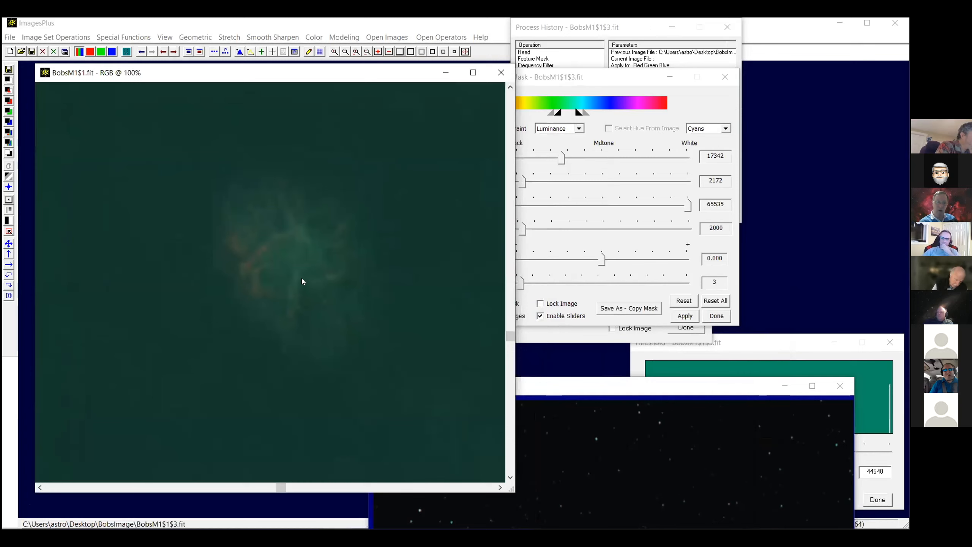
{"action": "left_click", "coordinate": [313, 37]}
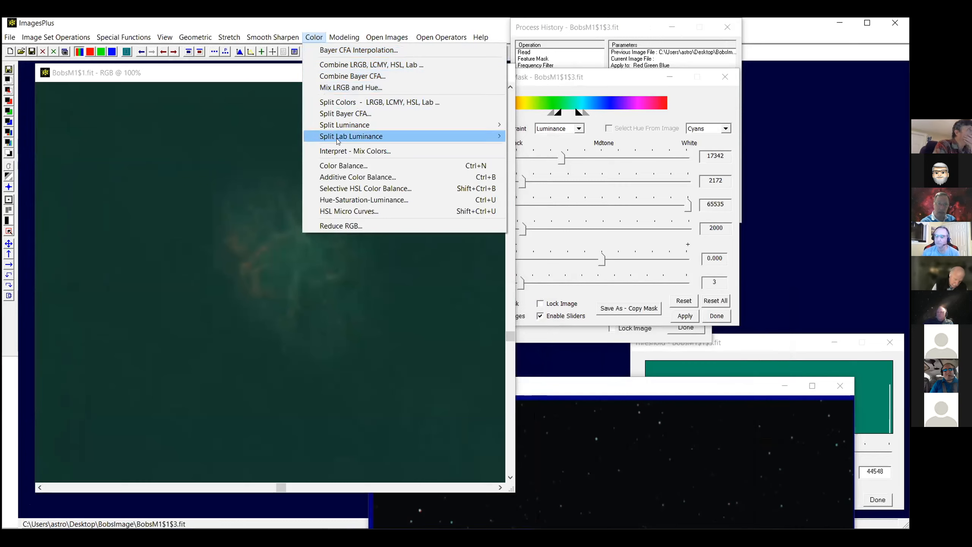
{"action": "left_click", "coordinate": [350, 187]}
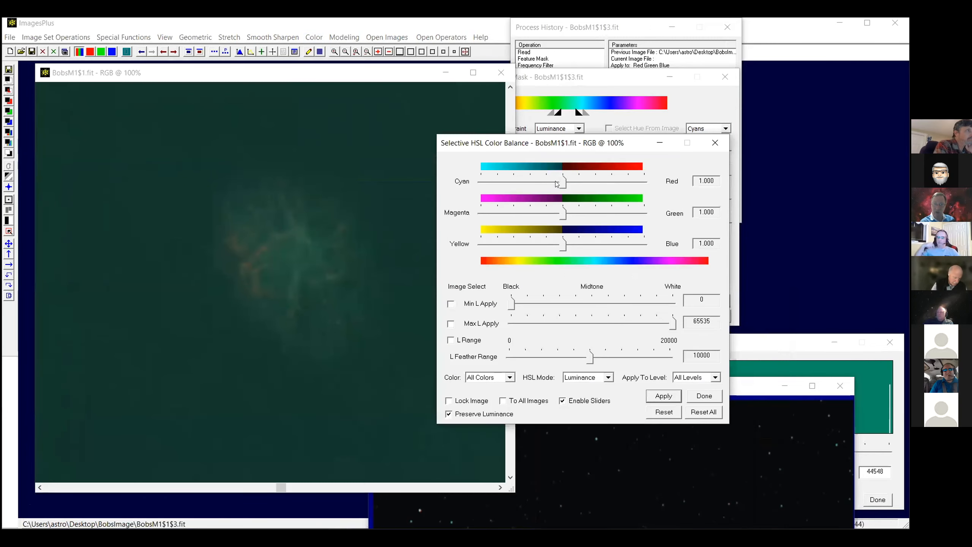
{"action": "left_click", "coordinate": [566, 180]}
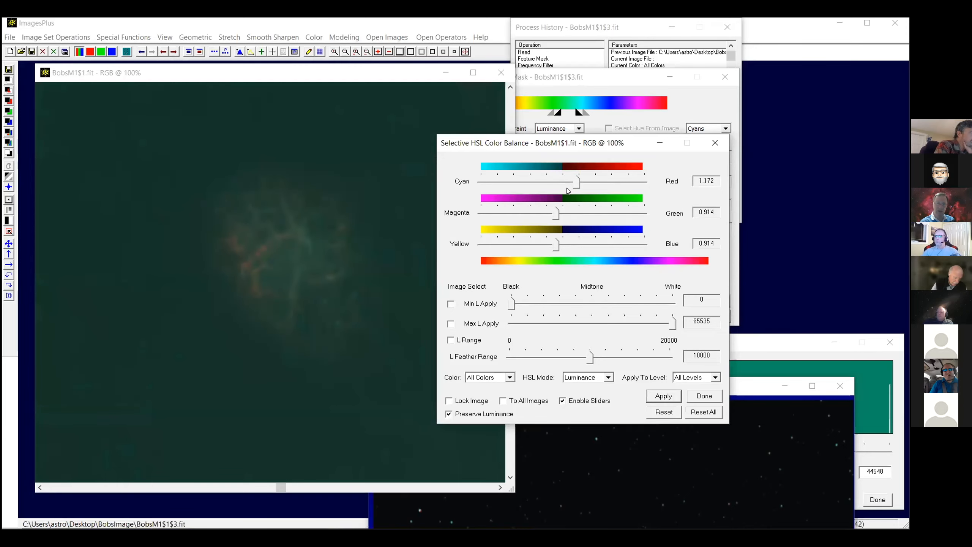
{"action": "left_click_drag", "start_coordinate": [578, 182], "coordinate": [588, 180]}
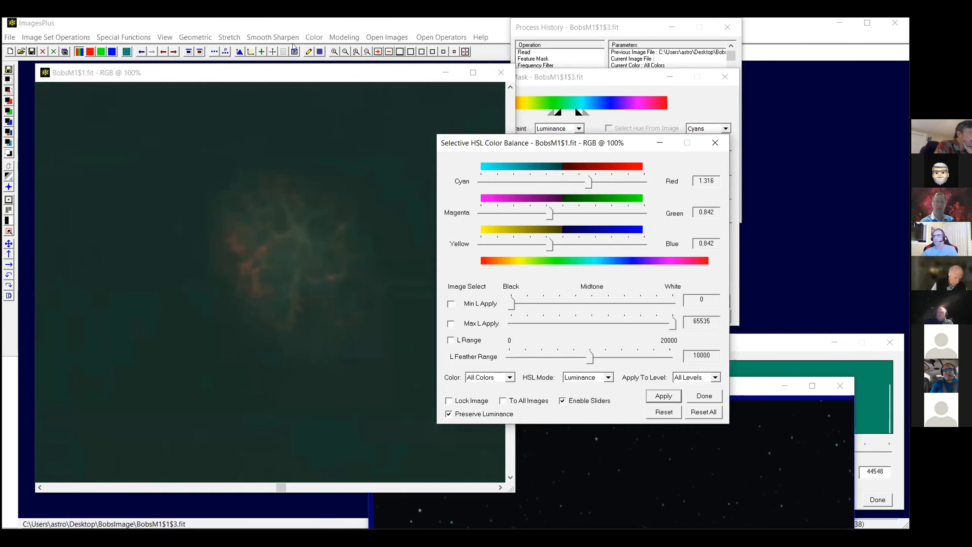
Mask the Selective HSL Color Balance with the mono image BobsM1$1$4-L-Mask_1.fit so it affects only the nebula.
{"action": "left_click", "coordinate": [638, 52]}
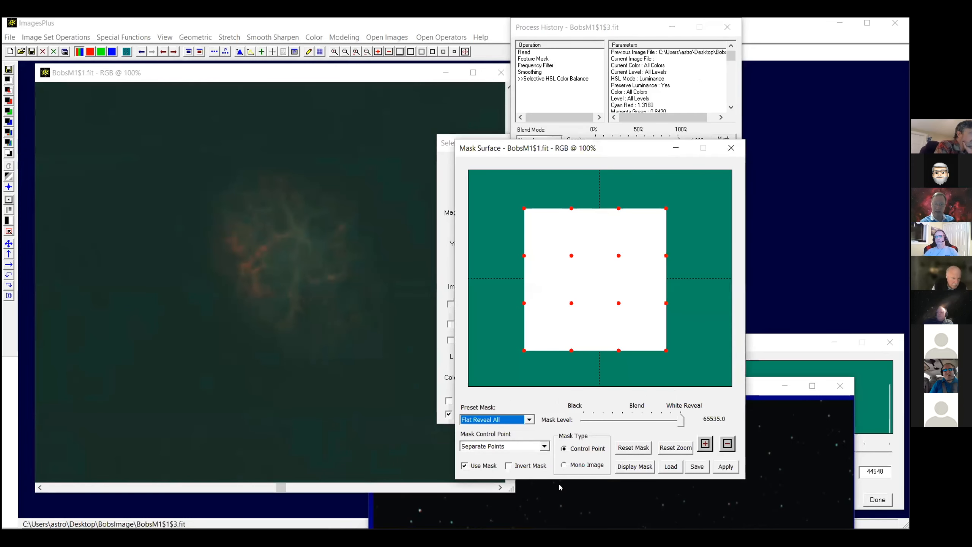
{"action": "left_click", "coordinate": [564, 465]}
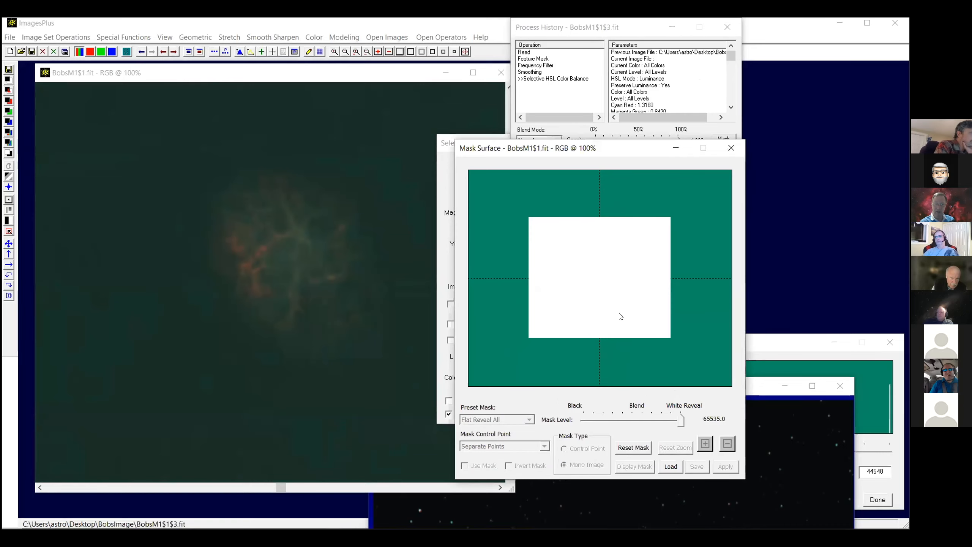
{"action": "right_click", "coordinate": [607, 275]}
{"action": "left_click", "coordinate": [624, 293]}
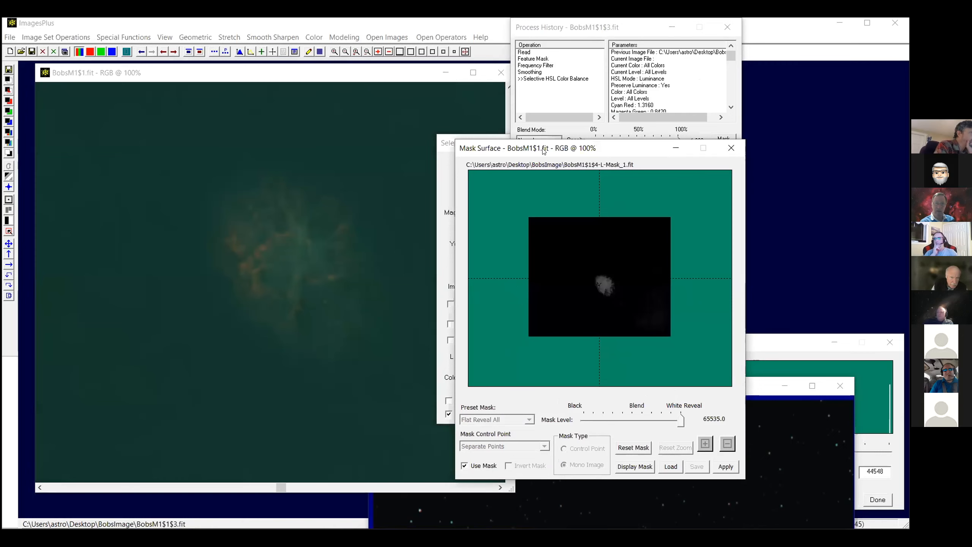
{"action": "left_click_drag", "start_coordinate": [543, 151], "coordinate": [545, 306]}
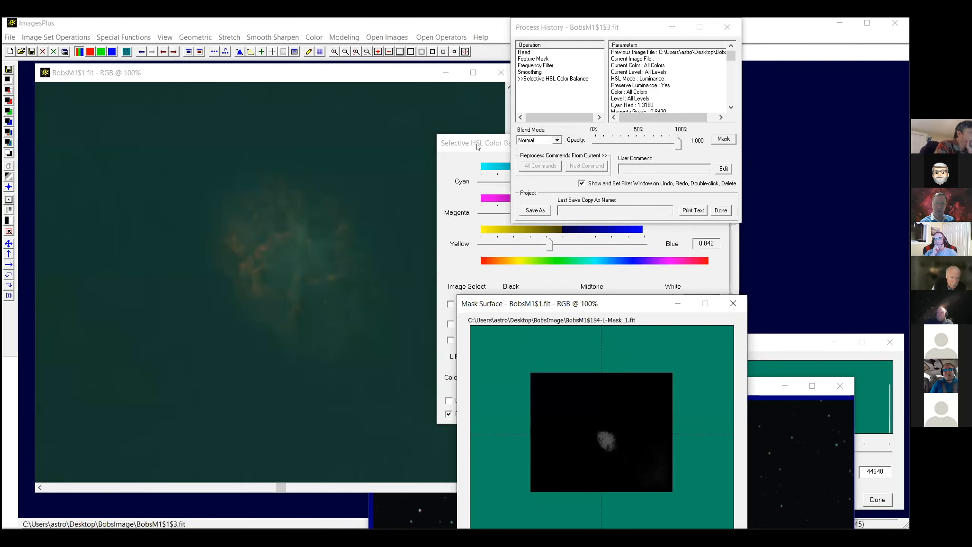
Raise the masked color balance's Red to about 1.786 and compare the image at 0% and 100% opacity.
{"action": "left_click_drag", "start_coordinate": [591, 184], "coordinate": [612, 183]}
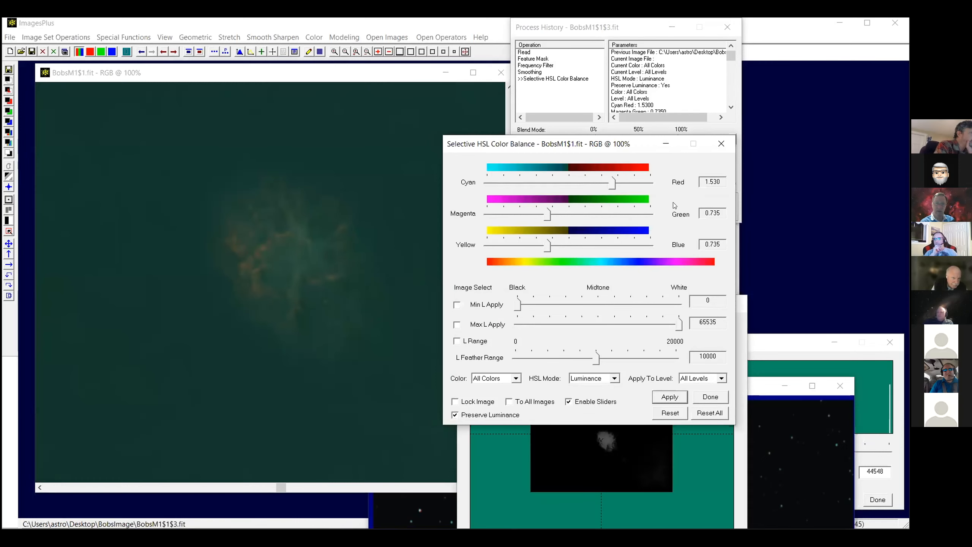
{"action": "left_click_drag", "start_coordinate": [611, 181], "coordinate": [633, 183]}
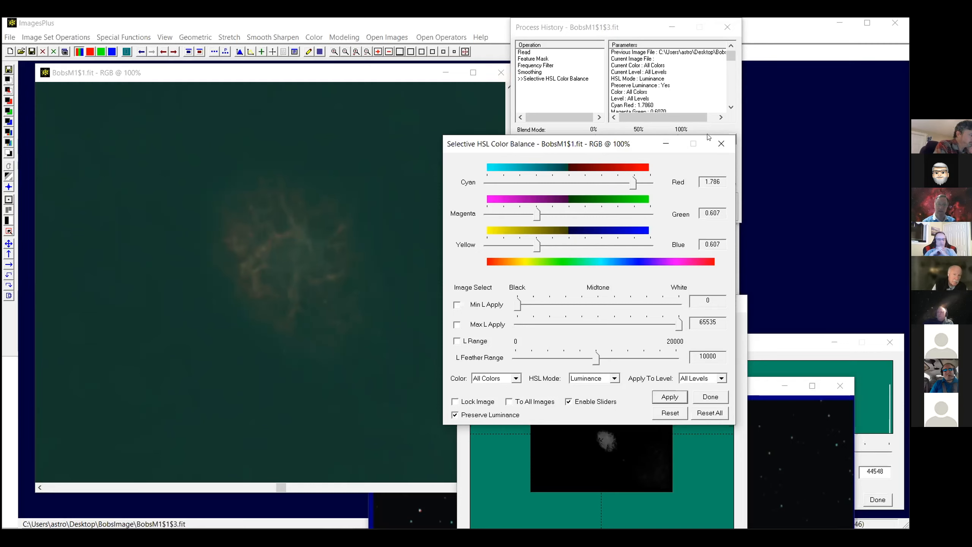
{"action": "left_click", "coordinate": [721, 144]}
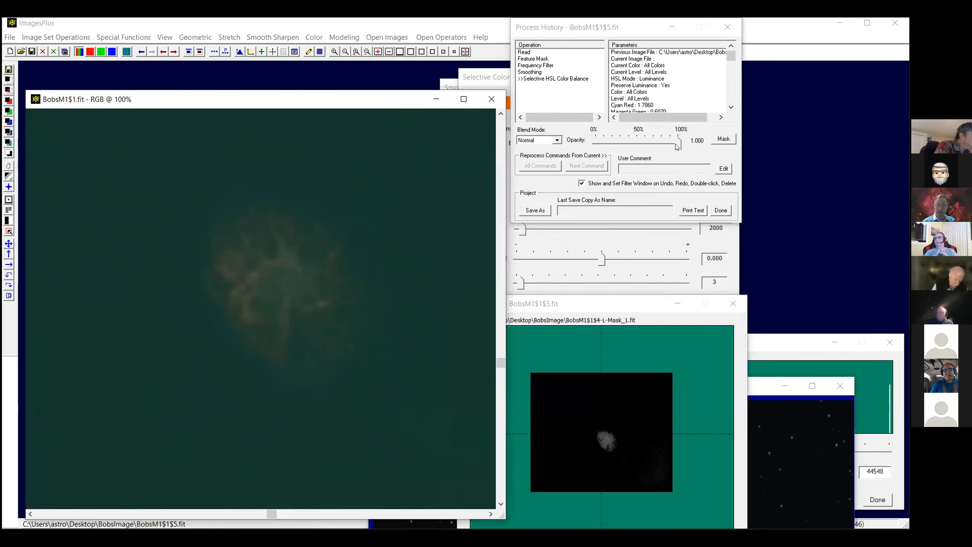
{"action": "left_click_drag", "start_coordinate": [676, 147], "coordinate": [562, 139]}
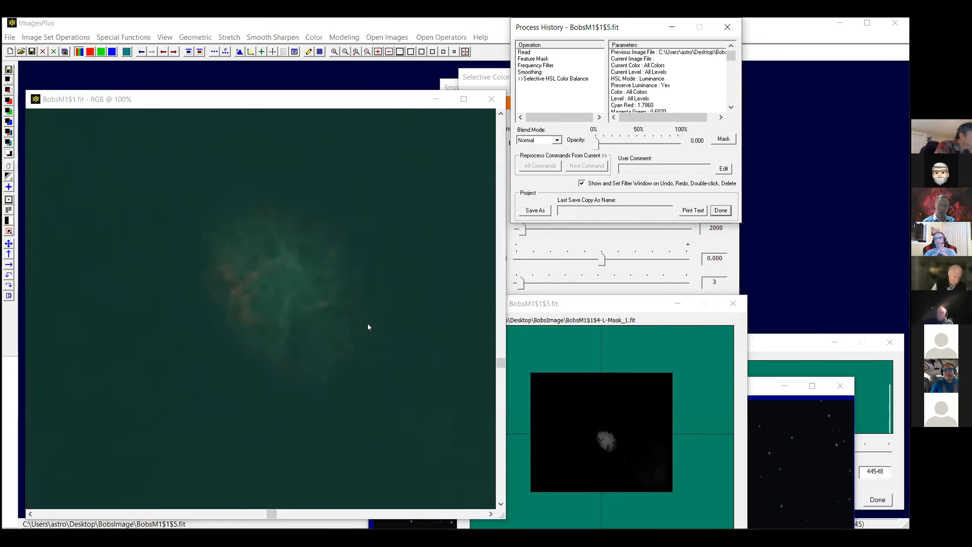
{"action": "left_click_drag", "start_coordinate": [598, 144], "coordinate": [689, 146]}
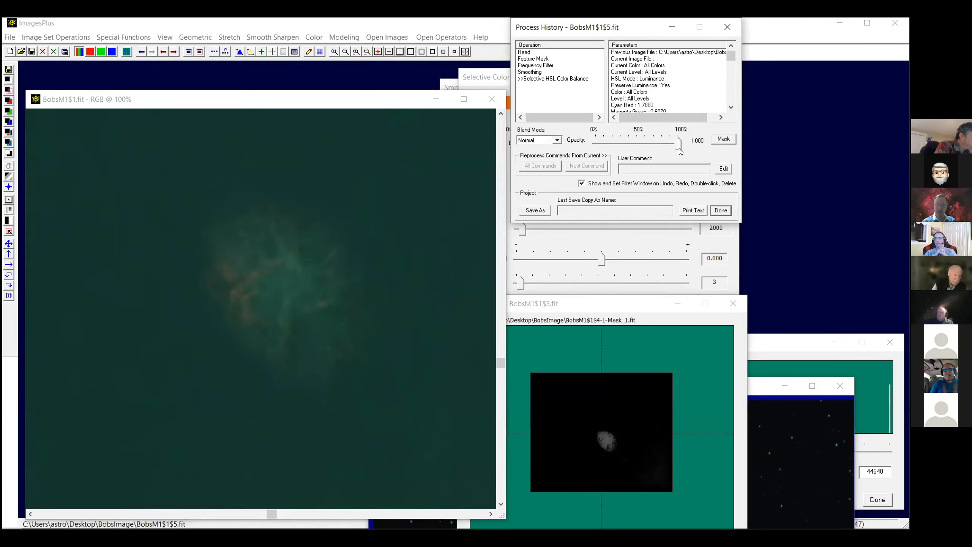
Close the selective color mask settings and delete the Selective HSL Color Balance operation from the process history.
{"action": "left_click", "coordinate": [498, 81]}
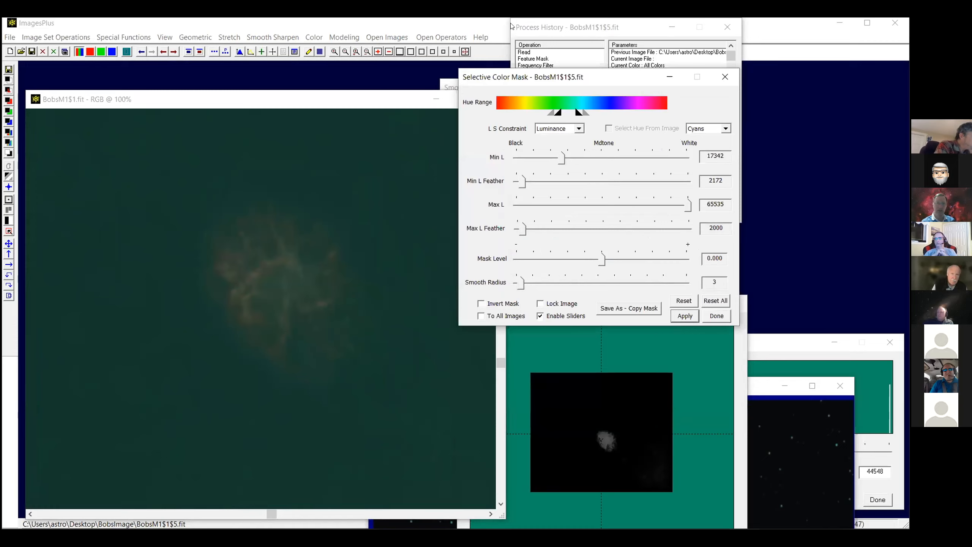
{"action": "left_click", "coordinate": [725, 77]}
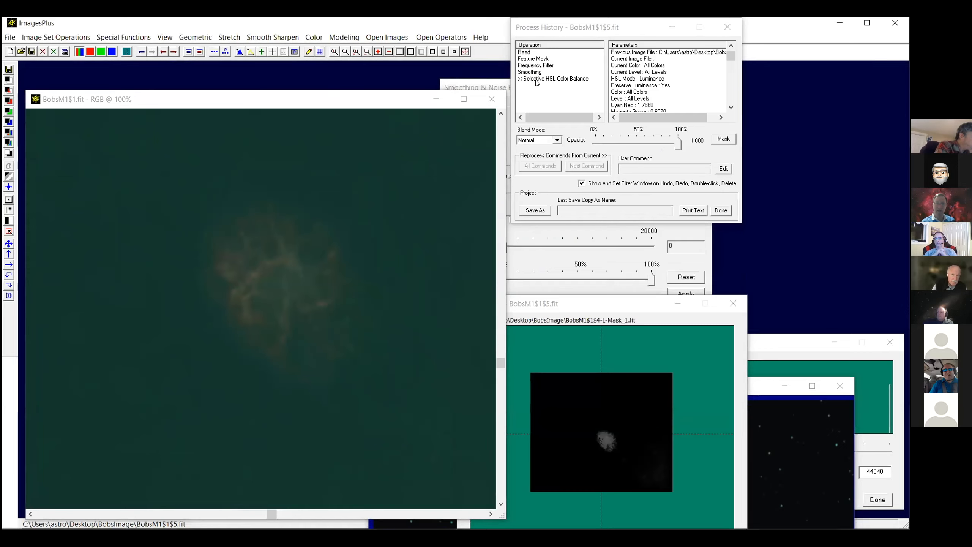
{"action": "right_click", "coordinate": [537, 83]}
{"action": "left_click", "coordinate": [555, 123]}
{"action": "left_click", "coordinate": [594, 155]}
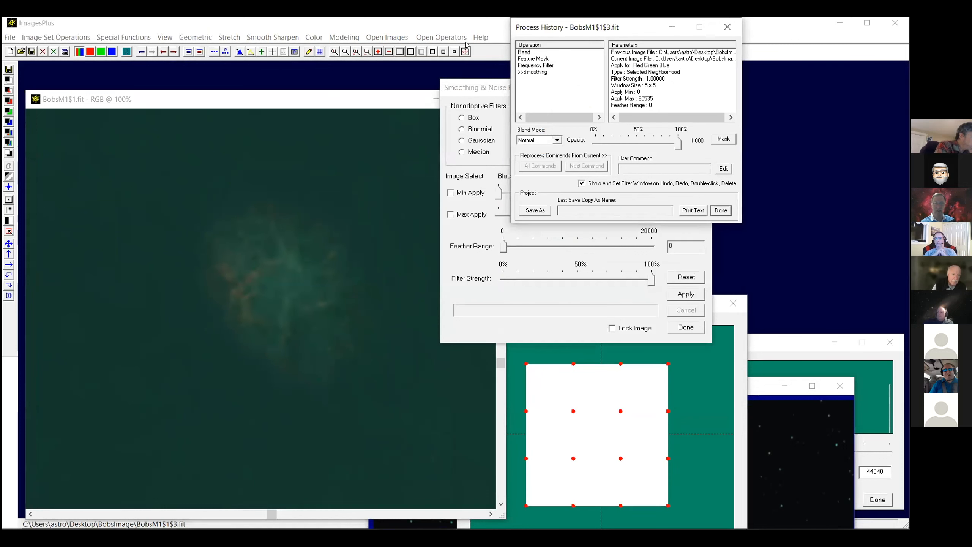
Apply an Additive Color Balance to the star-free image with Red at about 6174 and luminance preserved.
{"action": "left_click", "coordinate": [313, 37]}
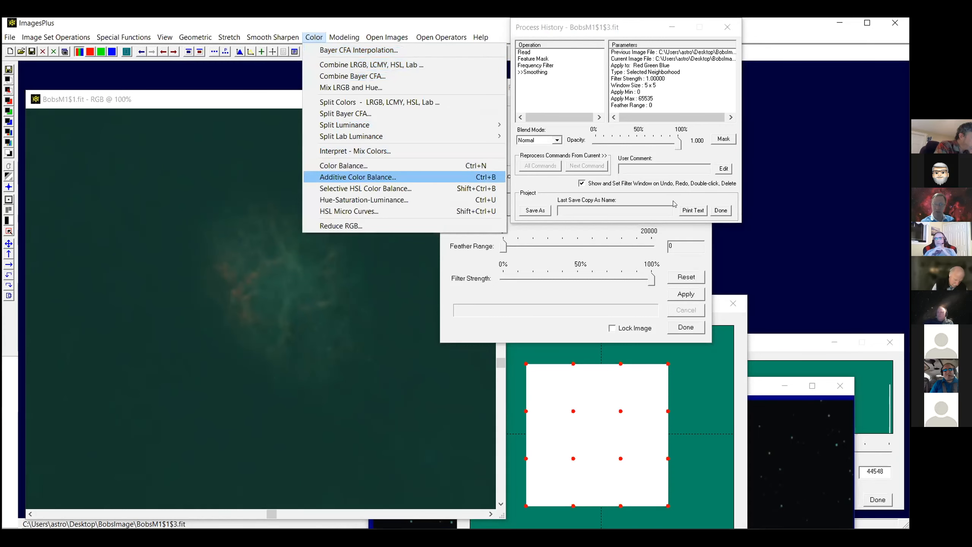
{"action": "key", "text": "Return"}
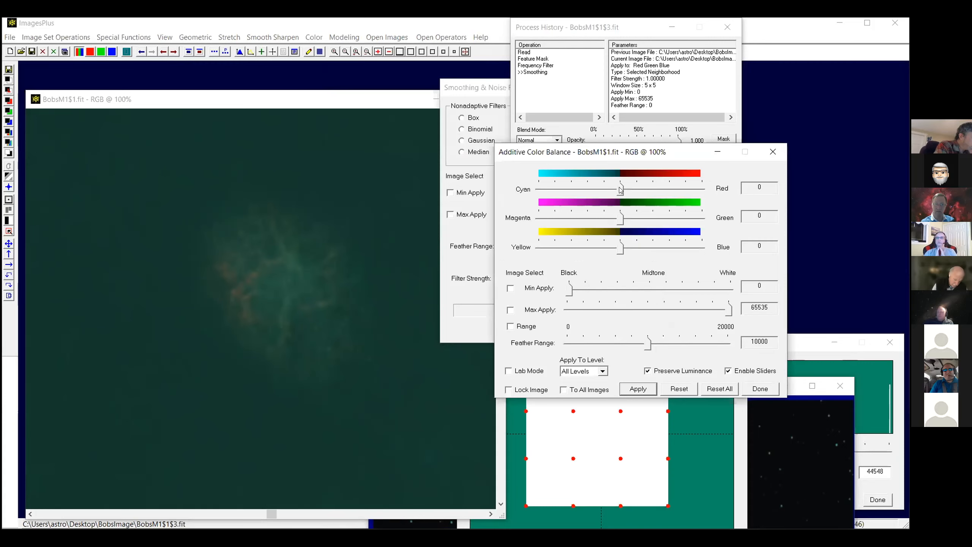
{"action": "left_click_drag", "start_coordinate": [628, 190], "coordinate": [635, 190]}
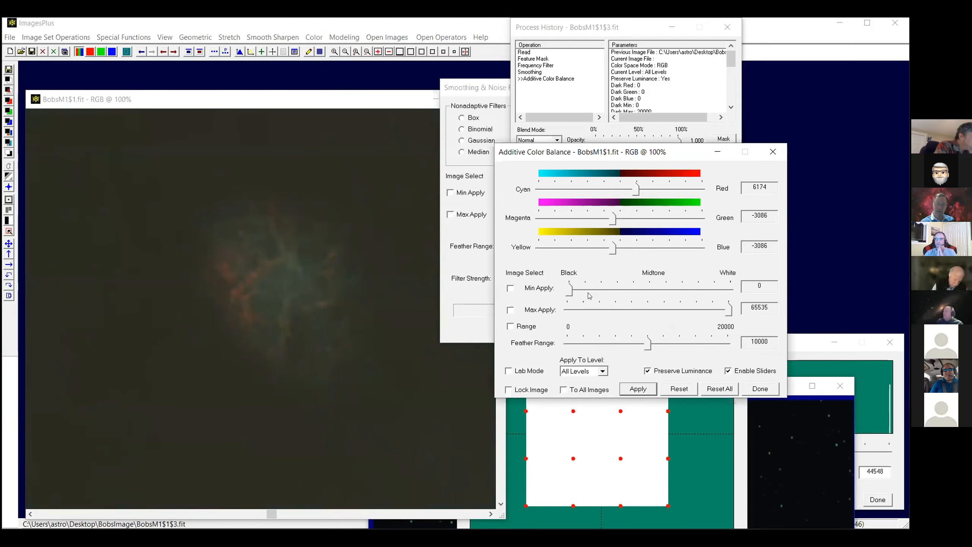
{"action": "left_click", "coordinate": [529, 66]}
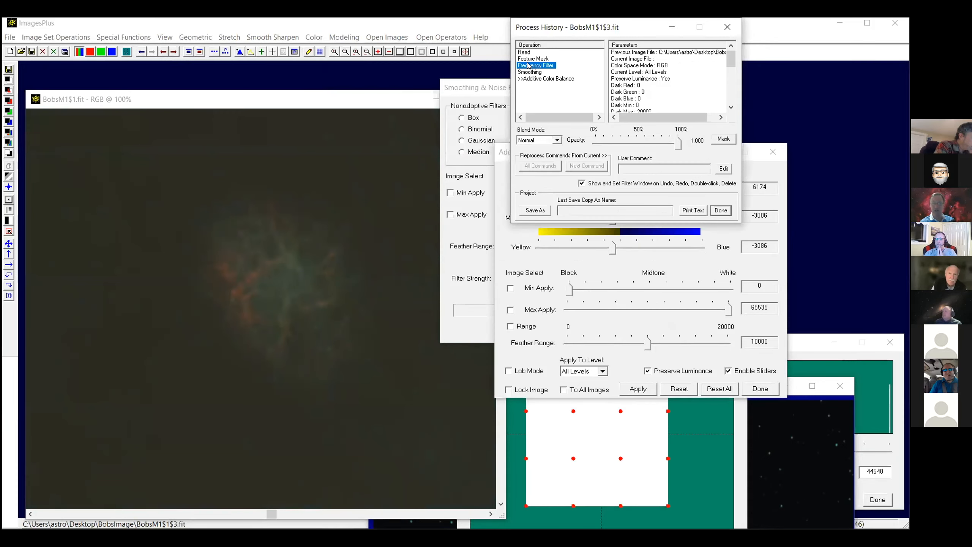
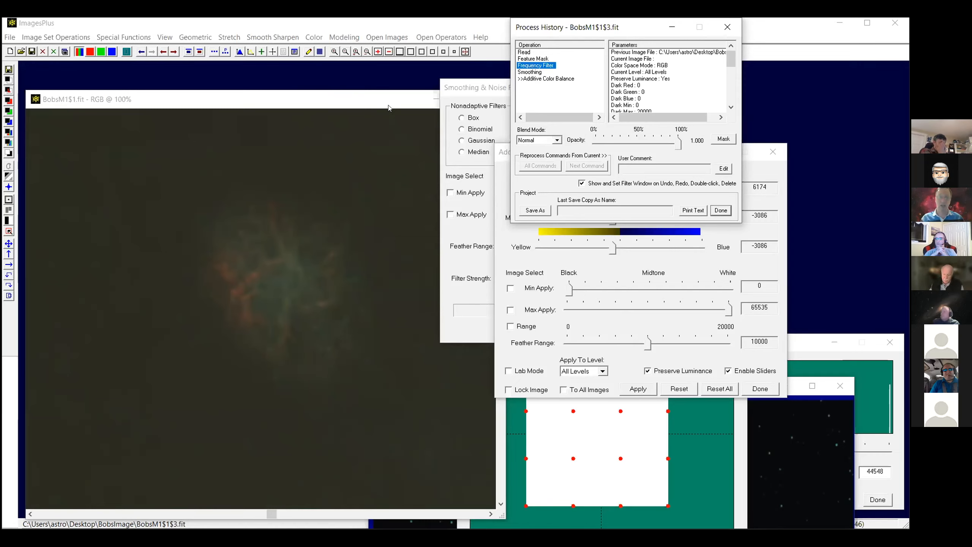
Raise red to 9213 in the additive color balance and mask the adjustment with the mono image BobsM1$1$4-L-Mask_1.fit.
{"action": "left_click", "coordinate": [535, 263]}
{"action": "left_click_drag", "start_coordinate": [635, 191], "coordinate": [644, 191]}
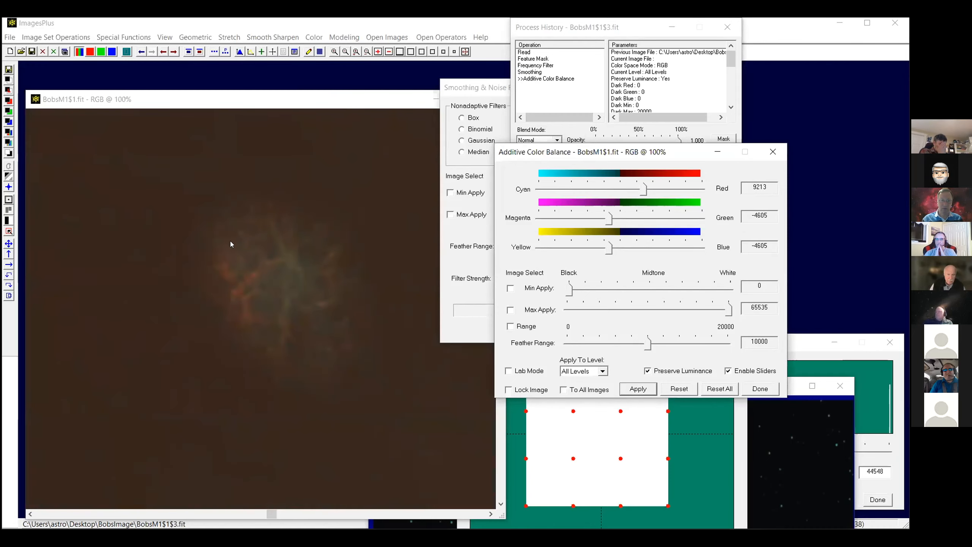
{"action": "left_click", "coordinate": [579, 431]}
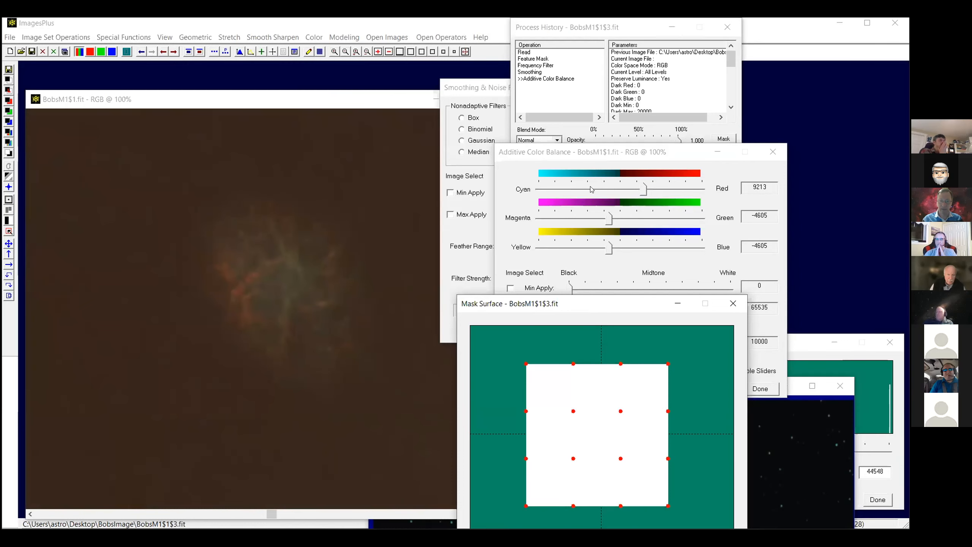
{"action": "left_click_drag", "start_coordinate": [577, 304], "coordinate": [593, 132]}
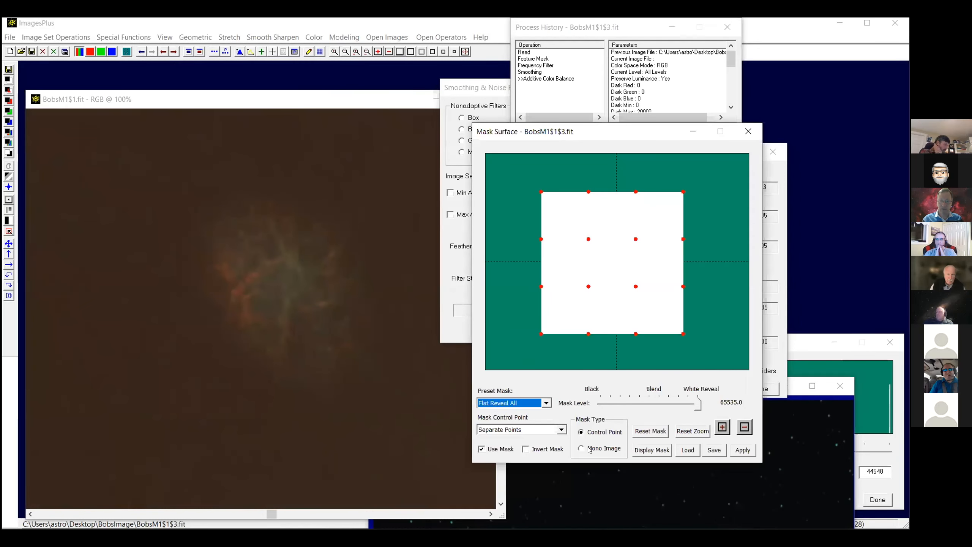
{"action": "left_click", "coordinate": [589, 449]}
{"action": "right_click", "coordinate": [620, 262]}
{"action": "left_click", "coordinate": [635, 280]}
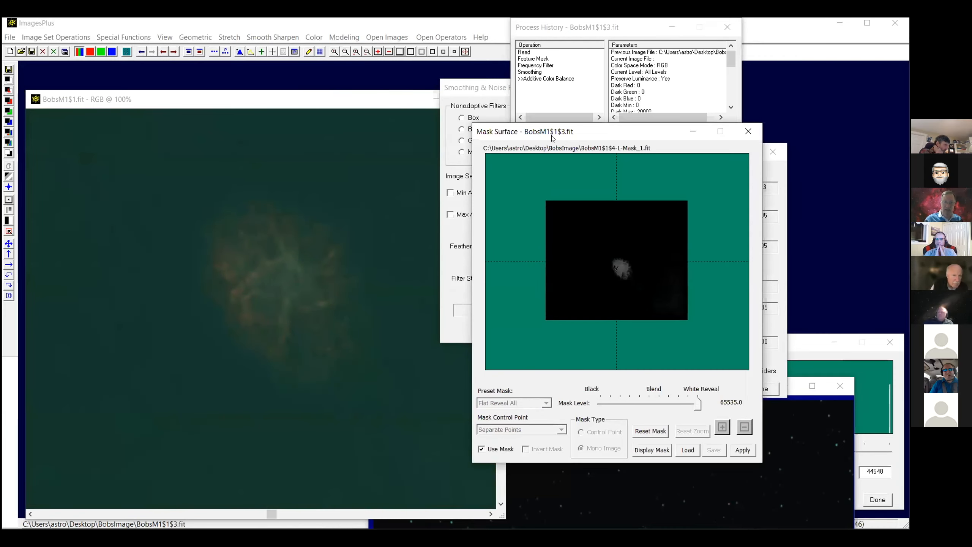
Compare the image with and without the color balance by lowering its opacity to 0.000 and restoring it to 1.000.
{"action": "left_click", "coordinate": [650, 29]}
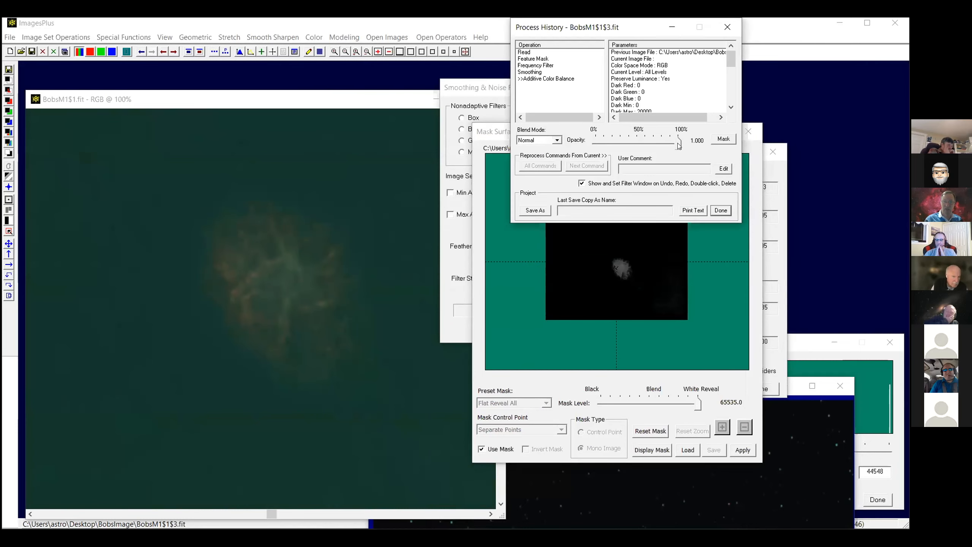
{"action": "left_click_drag", "start_coordinate": [678, 142], "coordinate": [546, 139]}
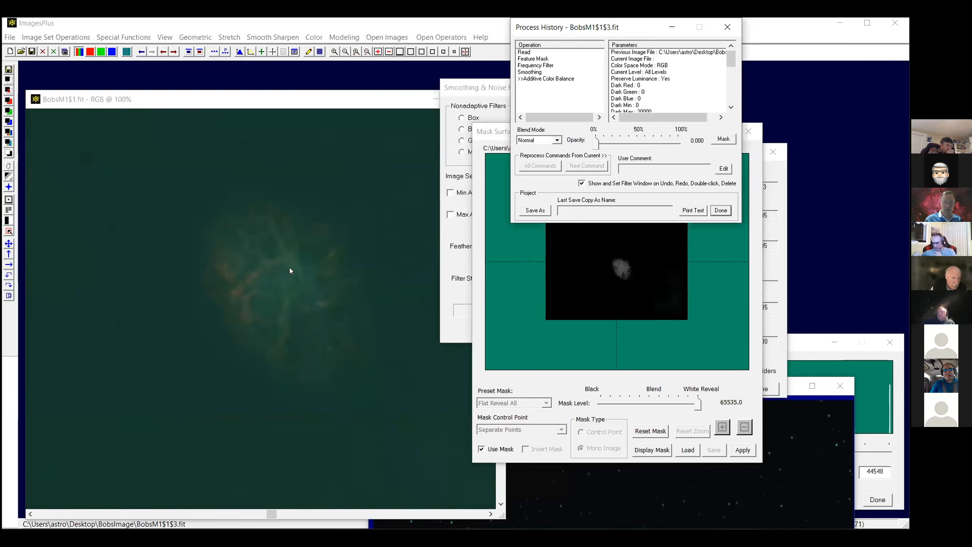
{"action": "left_click_drag", "start_coordinate": [597, 144], "coordinate": [683, 150]}
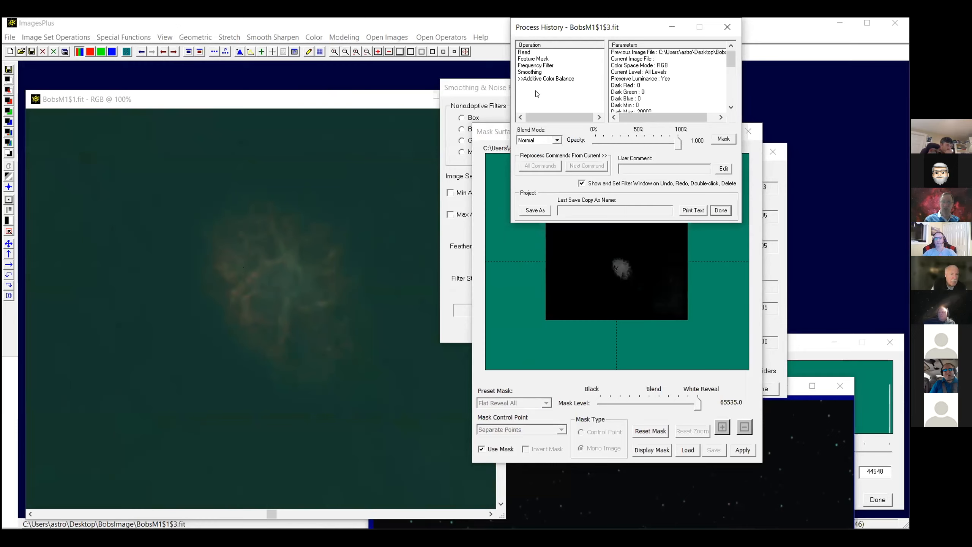
Delete the Additive Color Balance operation from the process history of BobsM1$1$3.fit.
{"action": "left_click", "coordinate": [543, 78]}
{"action": "right_click", "coordinate": [539, 79]}
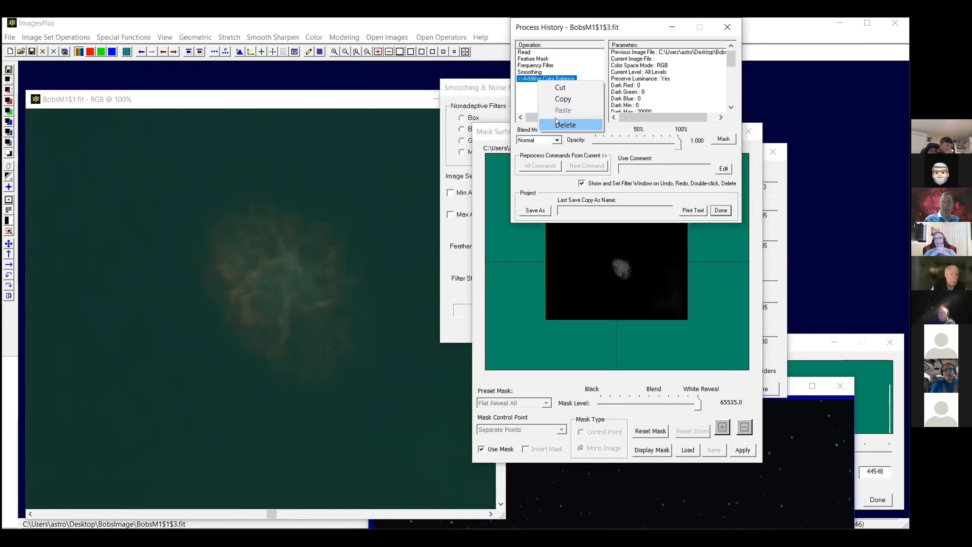
{"action": "left_click", "coordinate": [558, 124]}
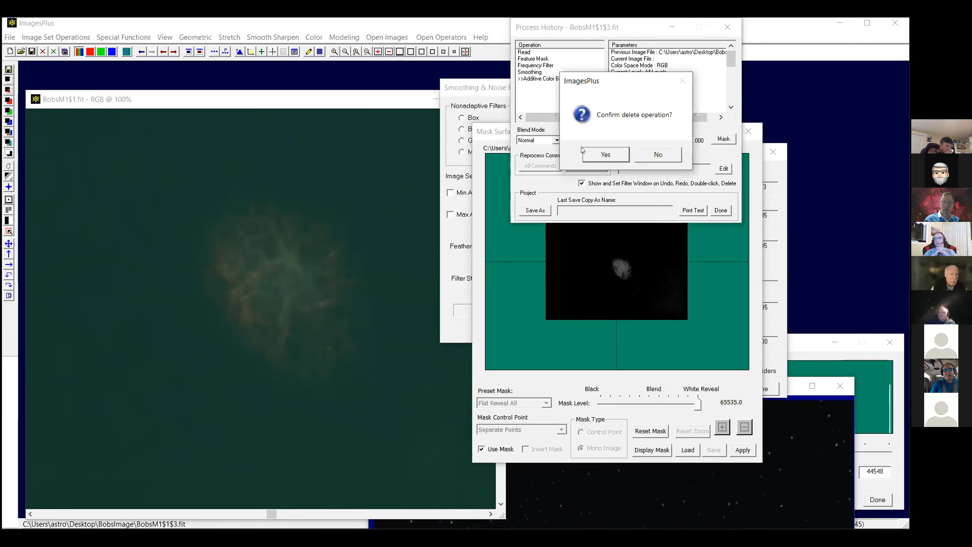
{"action": "left_click", "coordinate": [602, 153]}
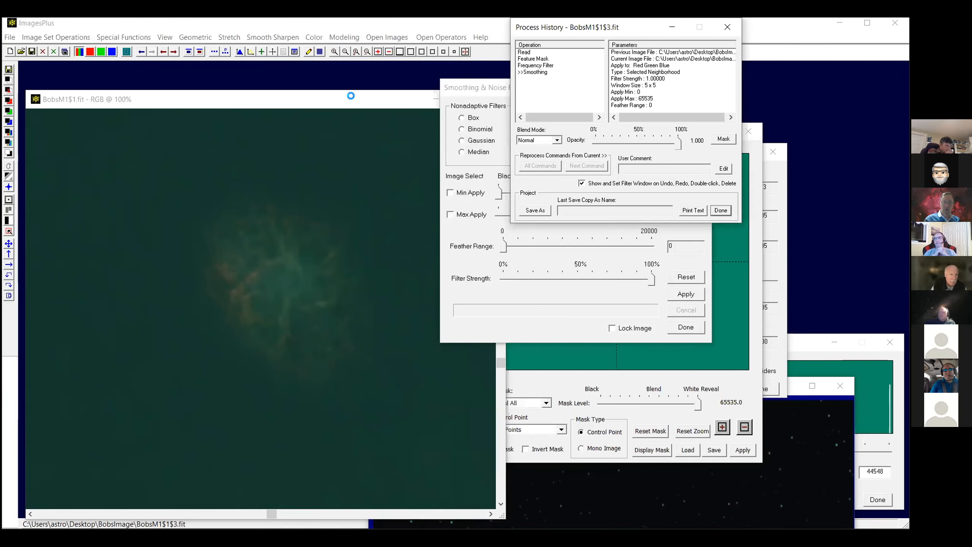
Close the Process History, Smoothing, Mask Surface, Additive Color Balance and Threshold windows.
{"action": "left_click", "coordinate": [726, 24]}
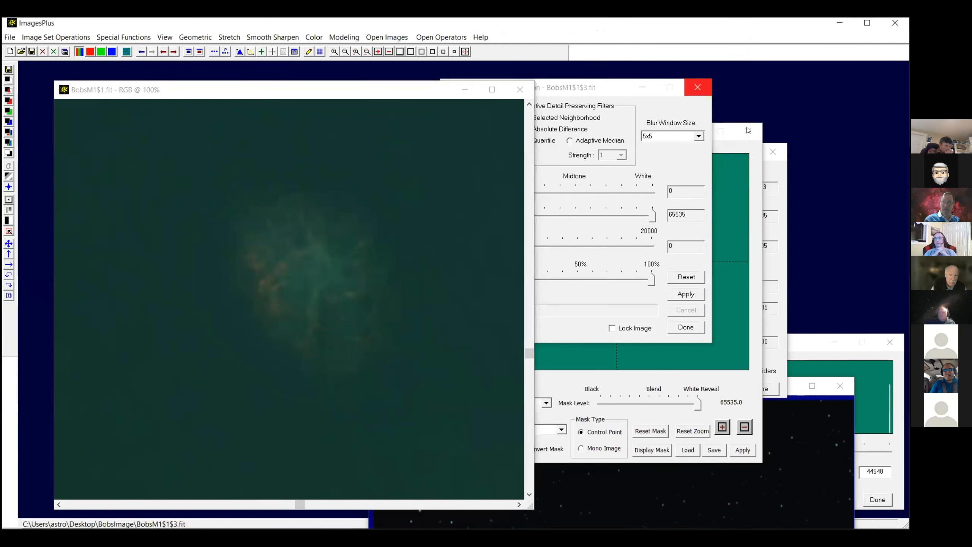
{"action": "left_click", "coordinate": [748, 131]}
{"action": "left_click", "coordinate": [677, 153]}
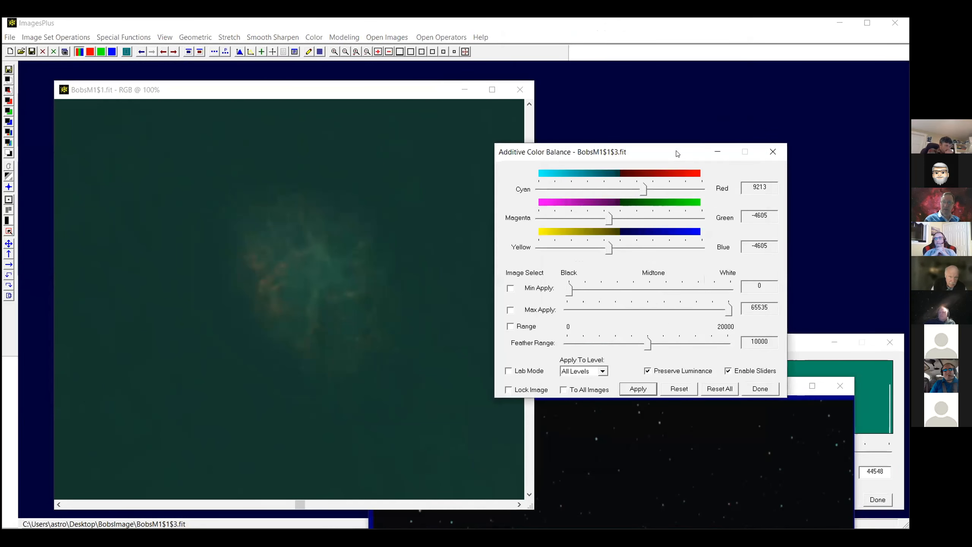
{"action": "left_click_drag", "start_coordinate": [664, 148], "coordinate": [617, 122]}
{"action": "left_click", "coordinate": [726, 123]}
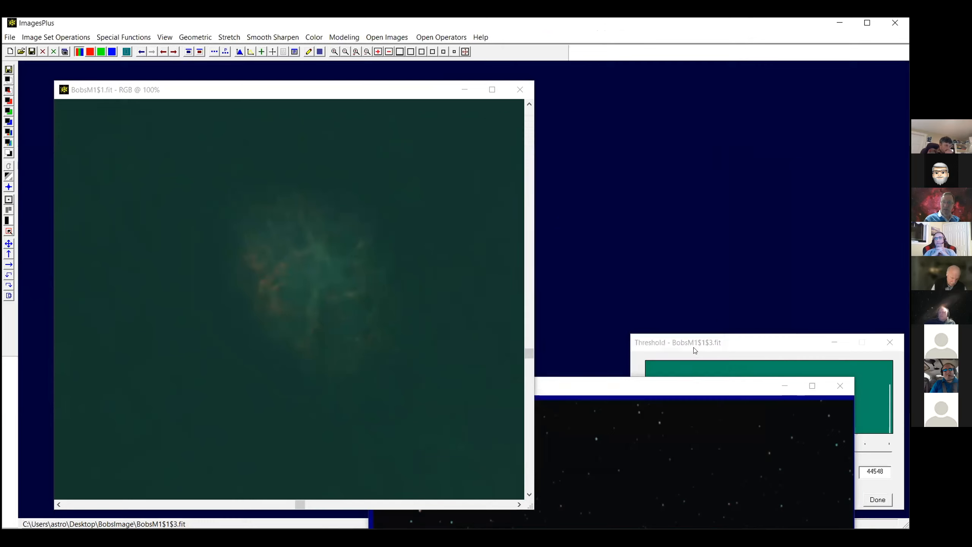
{"action": "left_click_drag", "start_coordinate": [695, 342], "coordinate": [463, 197]}
{"action": "left_click", "coordinate": [657, 199]}
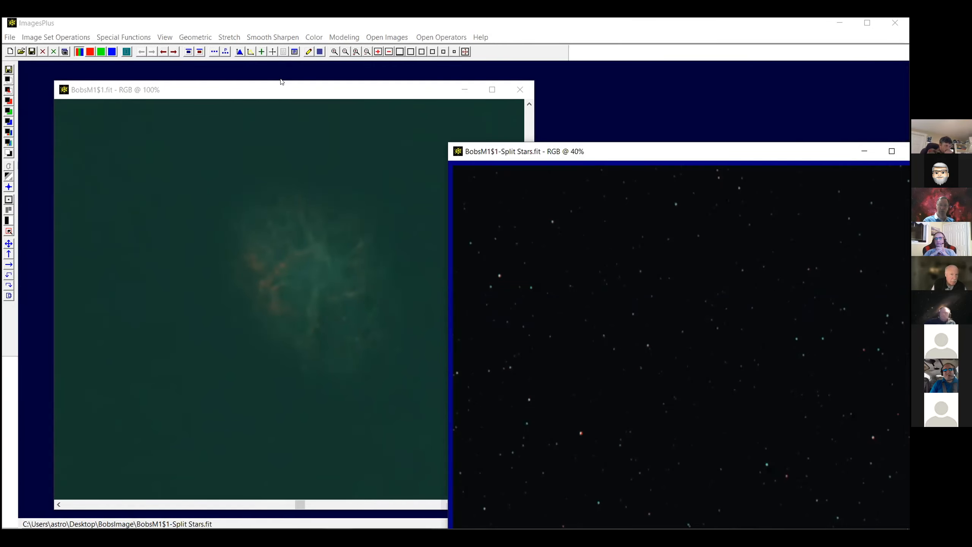
Combine all open images using Blend Mode, Opacity, and Masks into CombineImagesTarget with a 2507 by 2136 initial size.
{"action": "left_click_drag", "start_coordinate": [282, 82], "coordinate": [263, 71]}
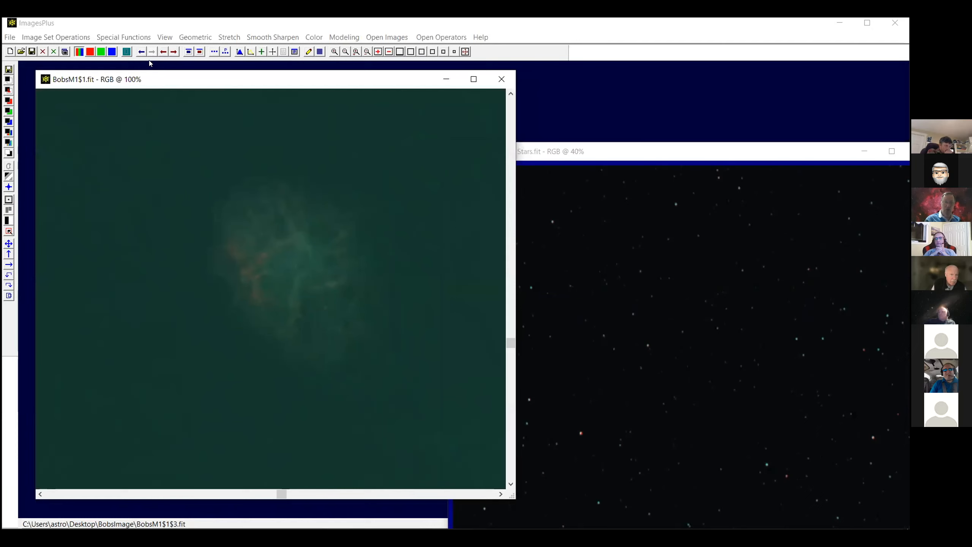
{"action": "left_click", "coordinate": [131, 39]}
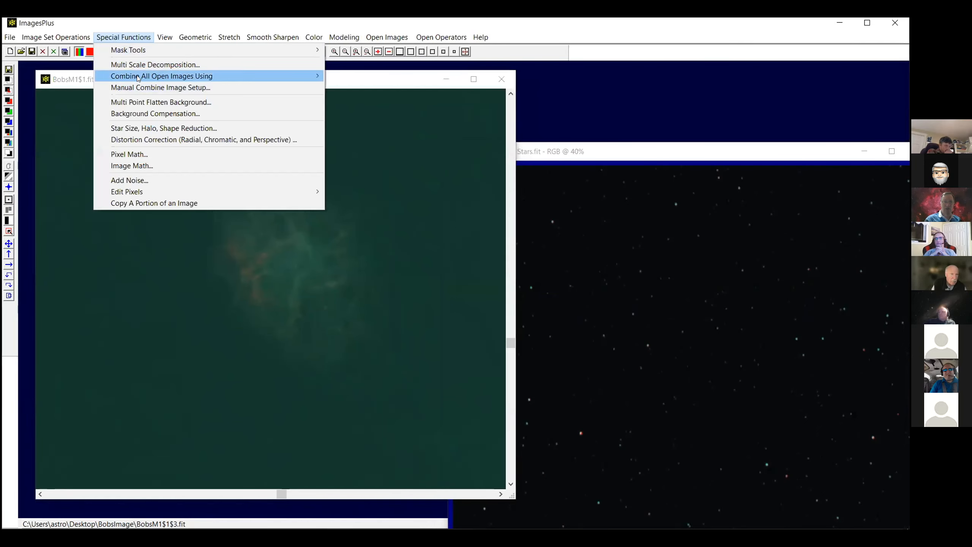
{"action": "mouse_move", "coordinate": [139, 78]}
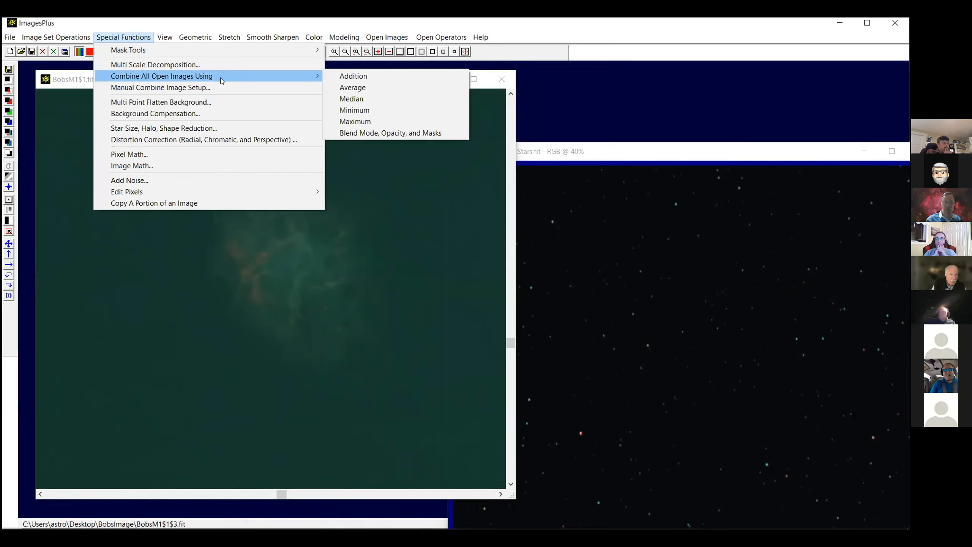
{"action": "left_click", "coordinate": [355, 134]}
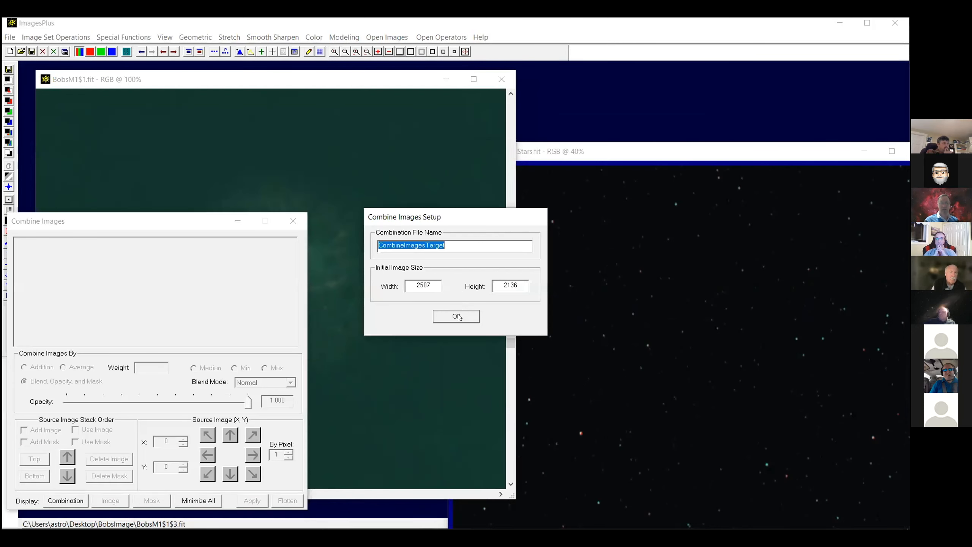
{"action": "left_click", "coordinate": [456, 315]}
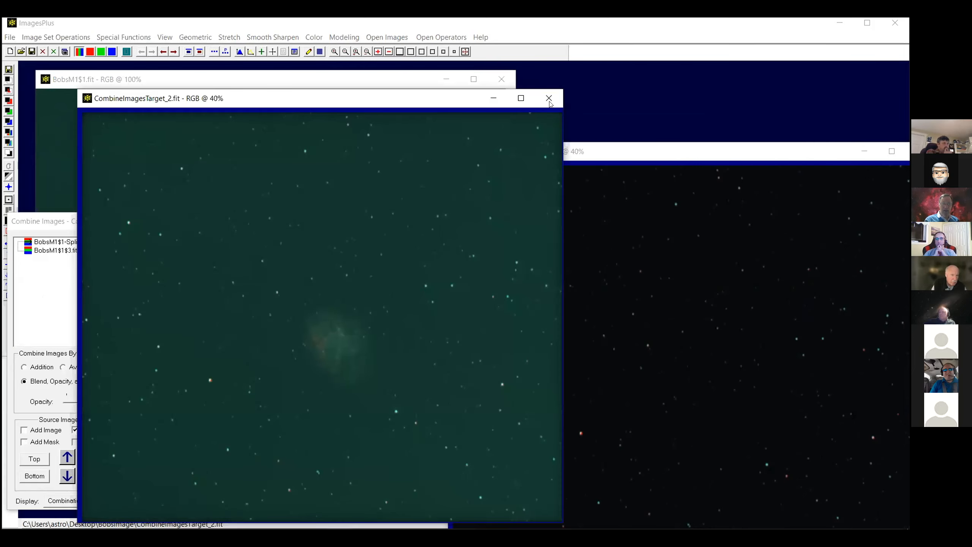
Display the Split Stars and BobsM1$1$3.fit source images of the combination in turn and check their blend modes.
{"action": "left_click_drag", "start_coordinate": [390, 100], "coordinate": [548, 89]}
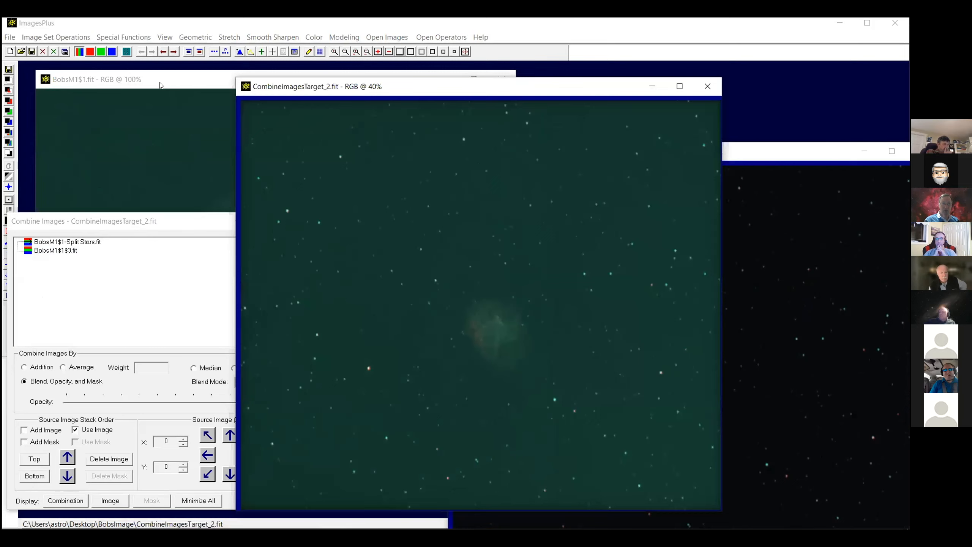
{"action": "left_click", "coordinate": [151, 253]}
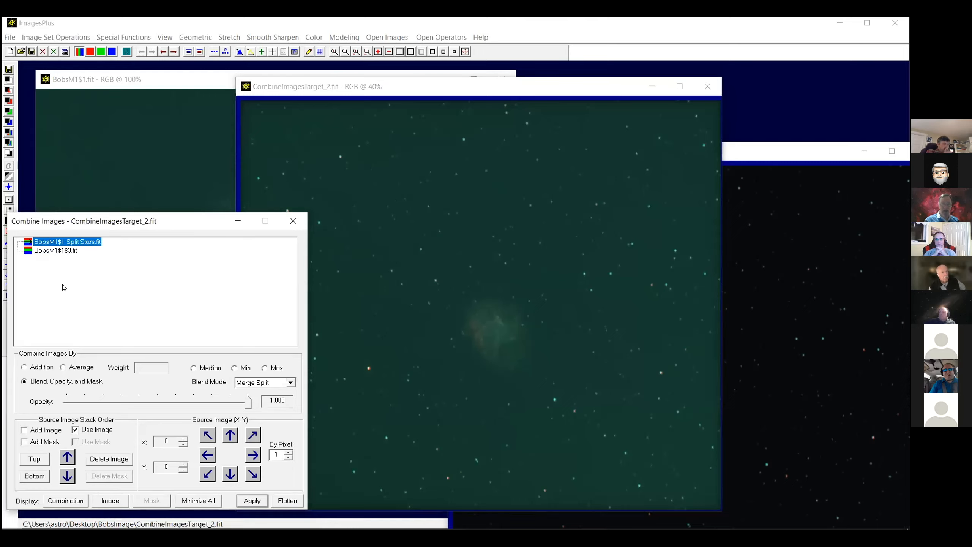
{"action": "left_click", "coordinate": [109, 501]}
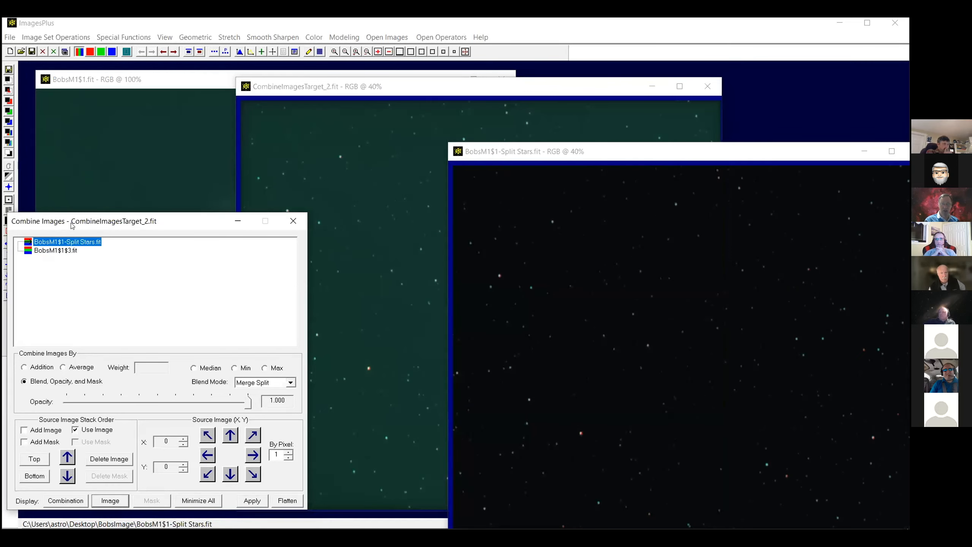
{"action": "left_click", "coordinate": [40, 252]}
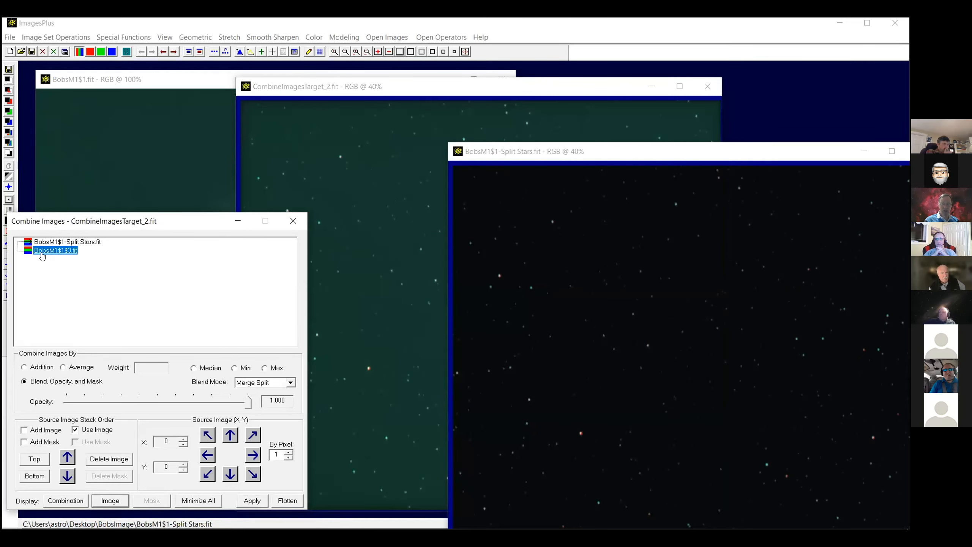
{"action": "left_click", "coordinate": [103, 504]}
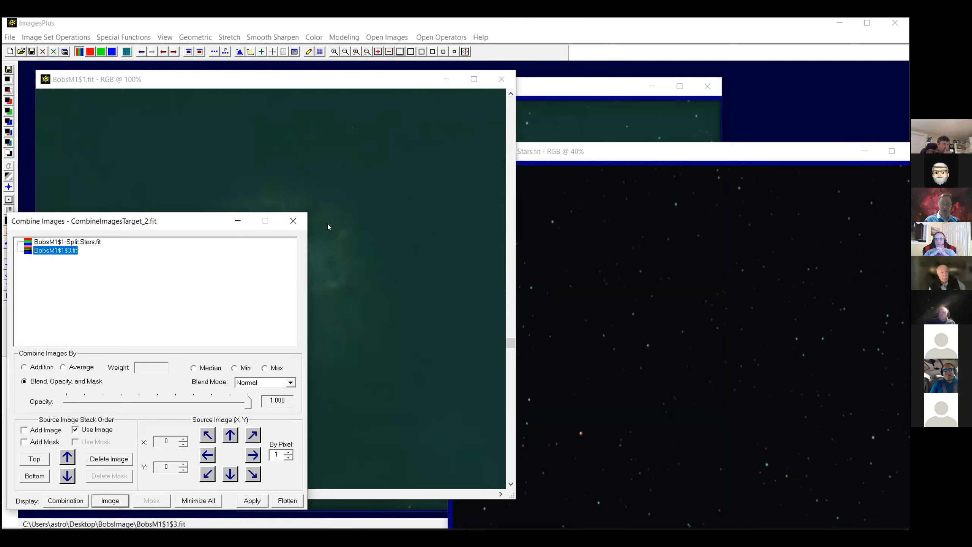
Select the Split Stars source image and apply the combination with the Merge Split blend mode at 1.000 opacity.
{"action": "left_click", "coordinate": [64, 243]}
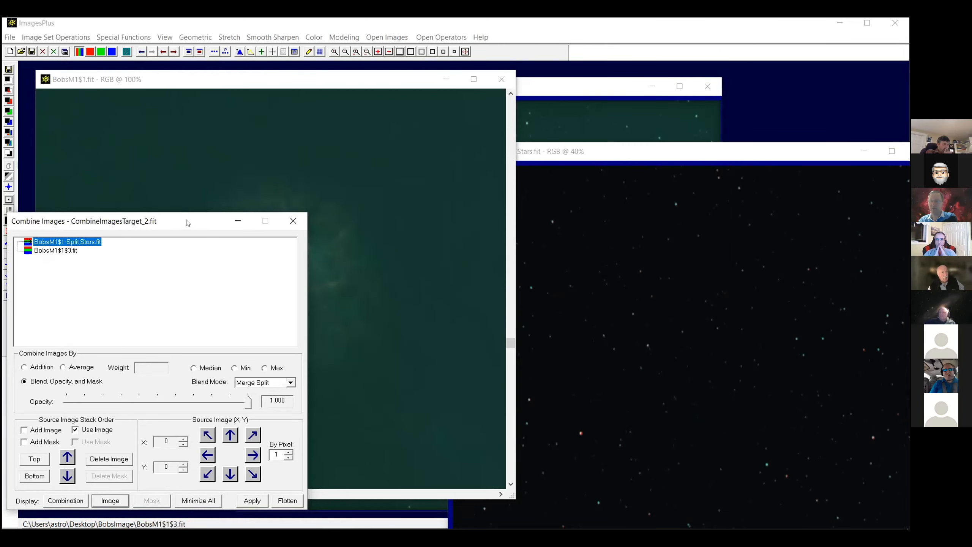
{"action": "left_click_drag", "start_coordinate": [186, 224], "coordinate": [190, 170]}
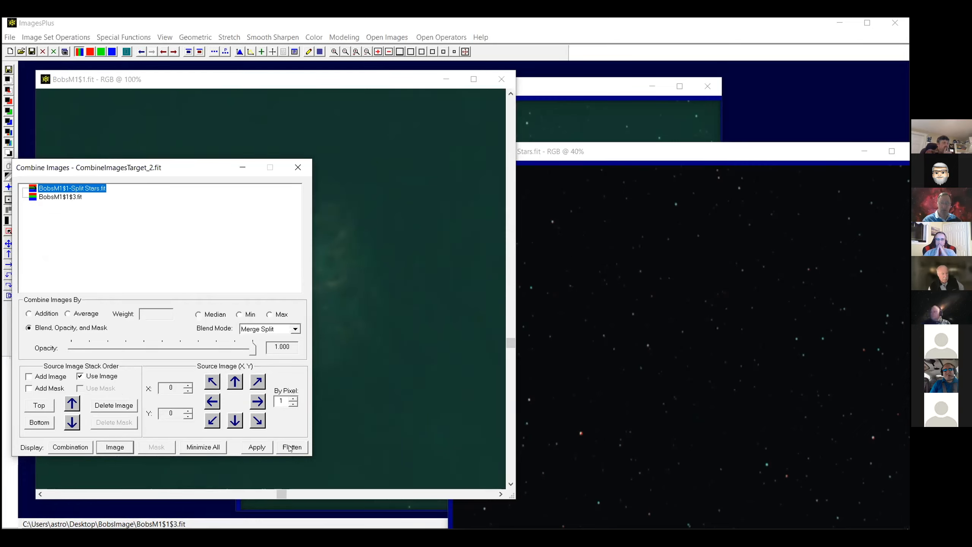
{"action": "left_click", "coordinate": [247, 448]}
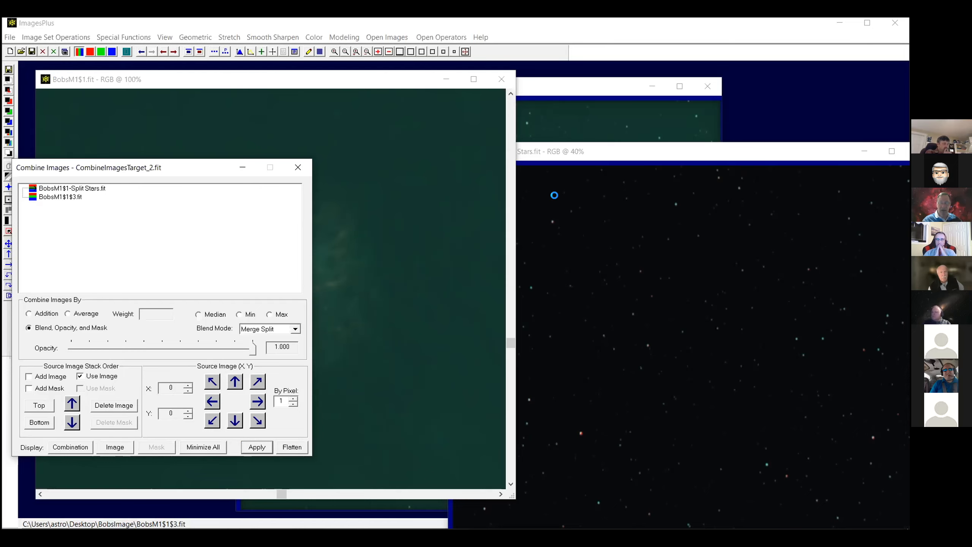
Examine the nebula and surrounding stars in the combined image at 100%.
{"action": "left_click_drag", "start_coordinate": [520, 90], "coordinate": [489, 66]}
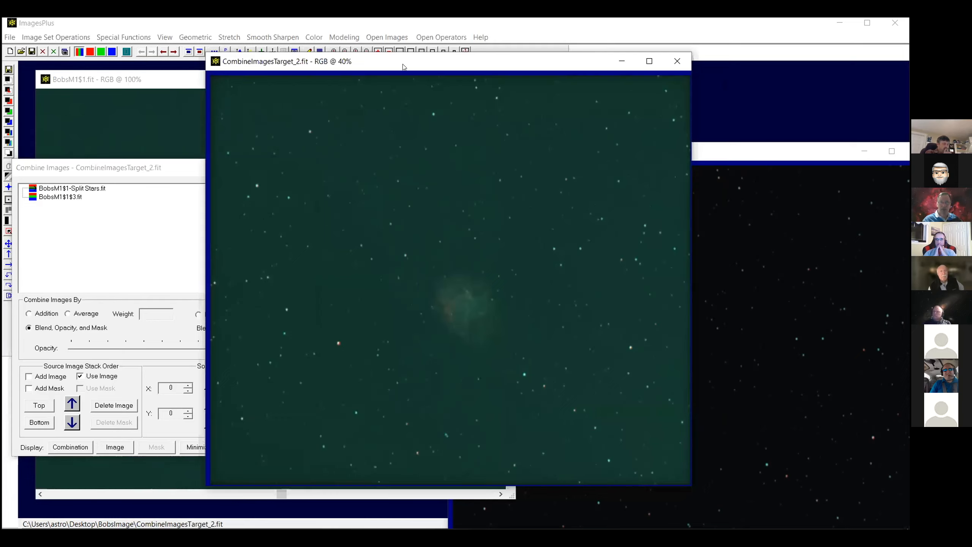
{"action": "left_click", "coordinate": [431, 53]}
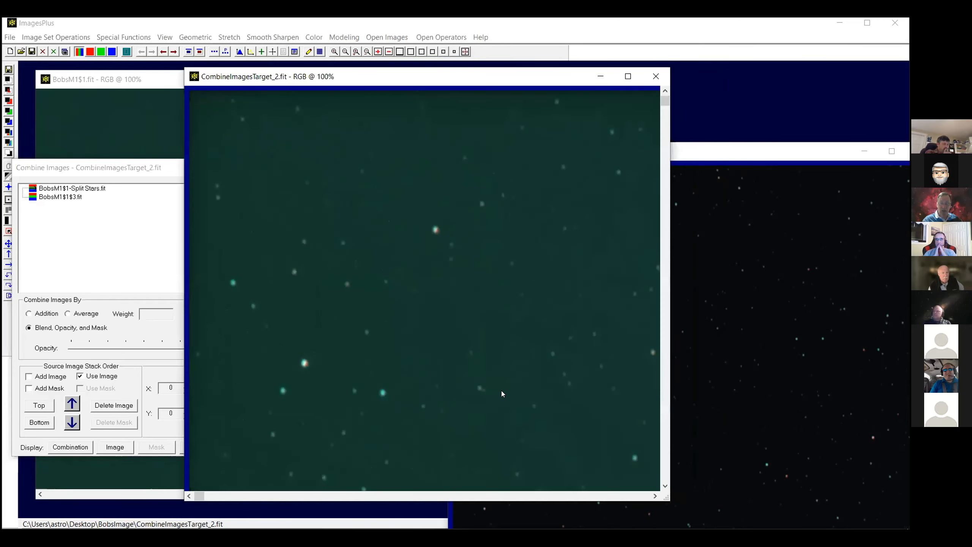
{"action": "left_click", "coordinate": [620, 496]}
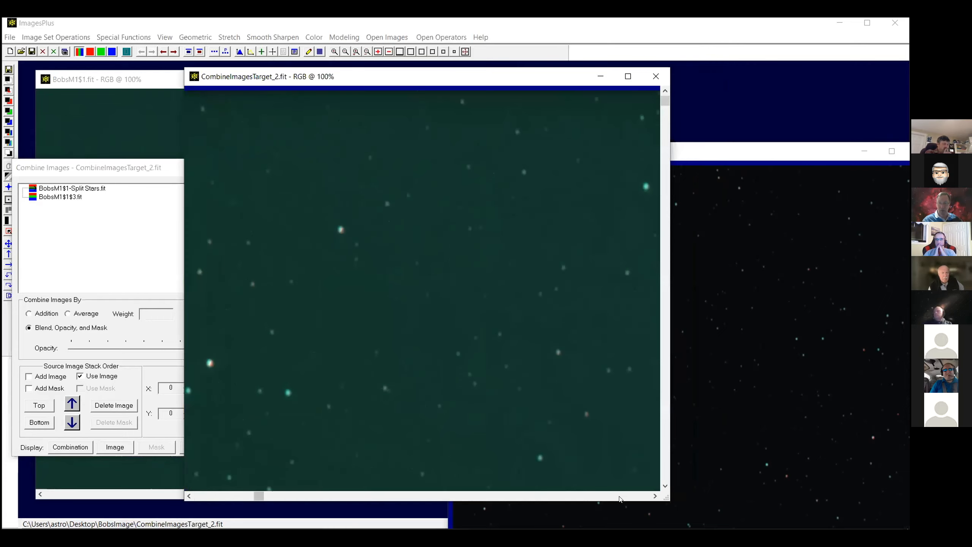
{"action": "left_click", "coordinate": [663, 467]}
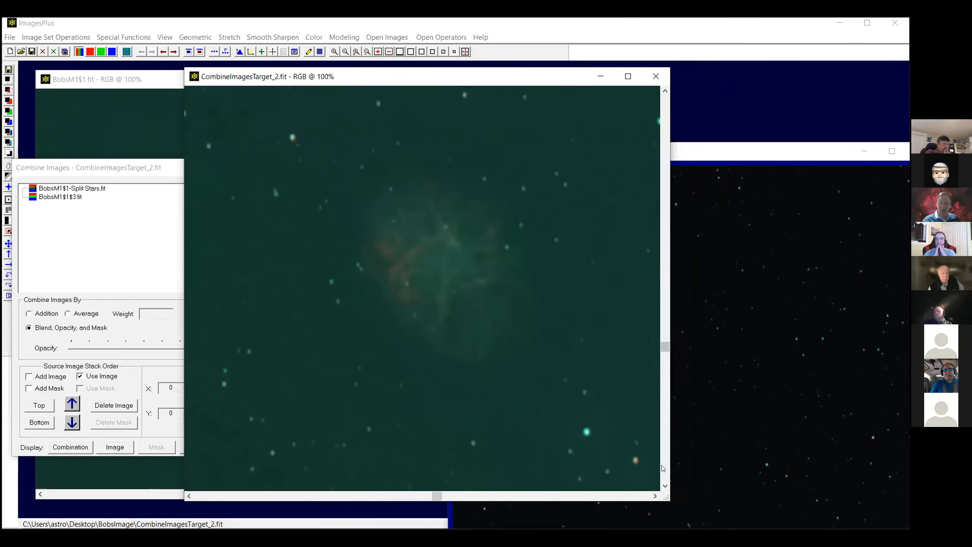
{"action": "left_click", "coordinate": [663, 468]}
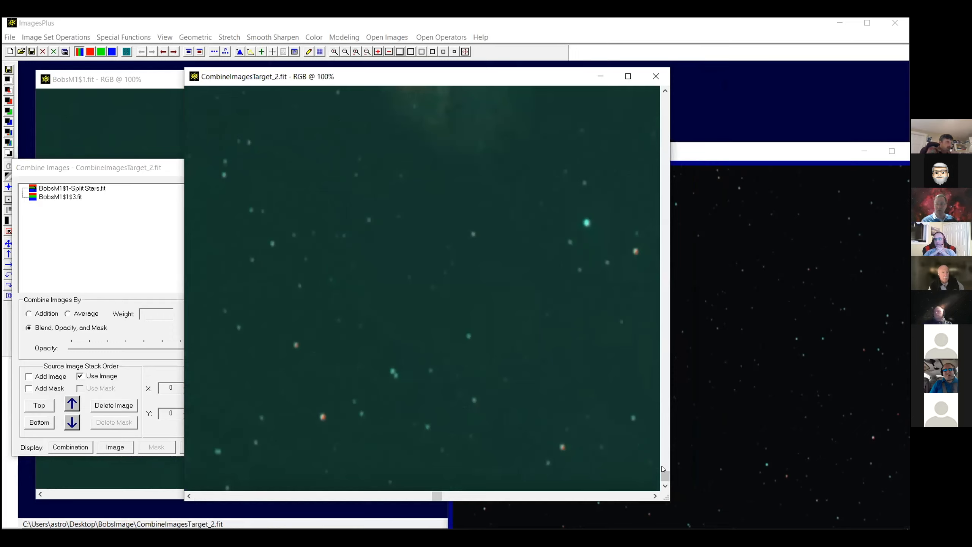
Flatten the combination of the Split Stars and starless nebula images.
{"action": "left_click", "coordinate": [101, 263]}
{"action": "left_click", "coordinate": [291, 448]}
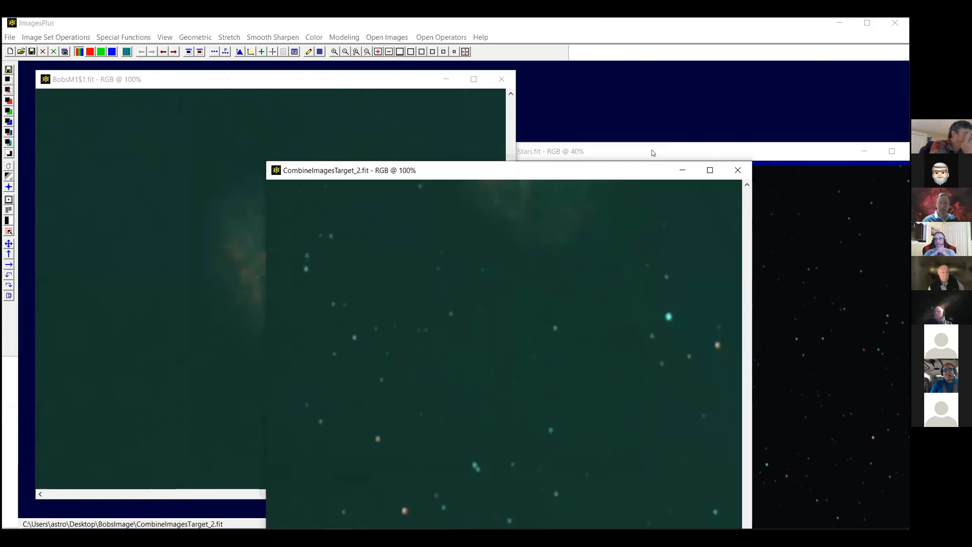
Close the BobsM1$1-Split Stars.fit image.
{"action": "left_click", "coordinate": [647, 153]}
{"action": "left_click_drag", "start_coordinate": [646, 153], "coordinate": [372, 100]}
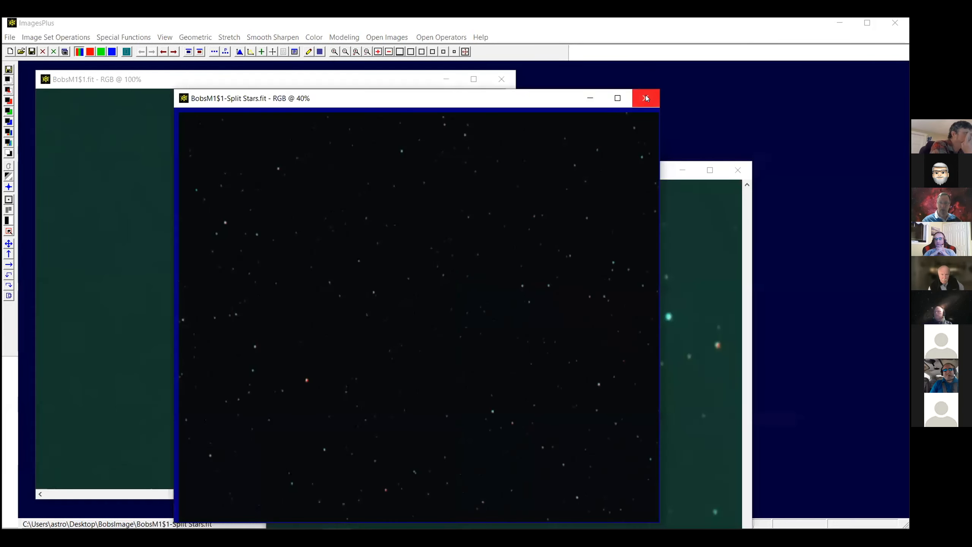
{"action": "left_click", "coordinate": [645, 96]}
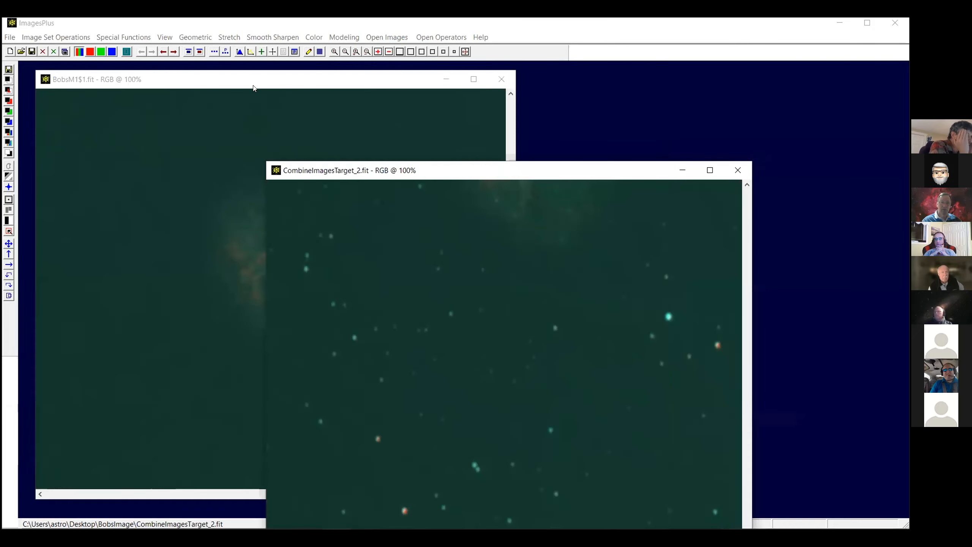
Return the BobsM1$1 image to its Read operation in the Process History and compare its nebula with the one in the combined image.
{"action": "left_click", "coordinate": [253, 85]}
{"action": "left_click", "coordinate": [294, 52]}
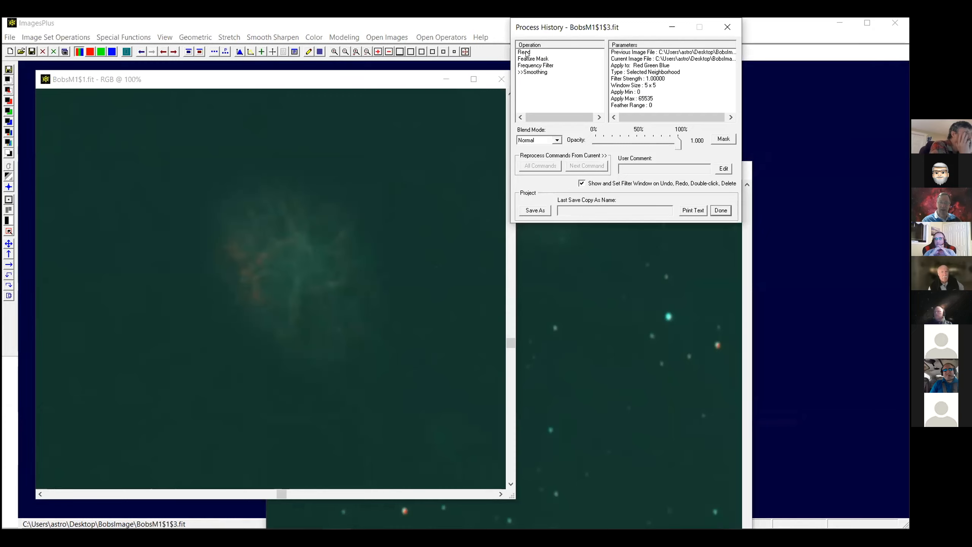
{"action": "left_click", "coordinate": [525, 53]}
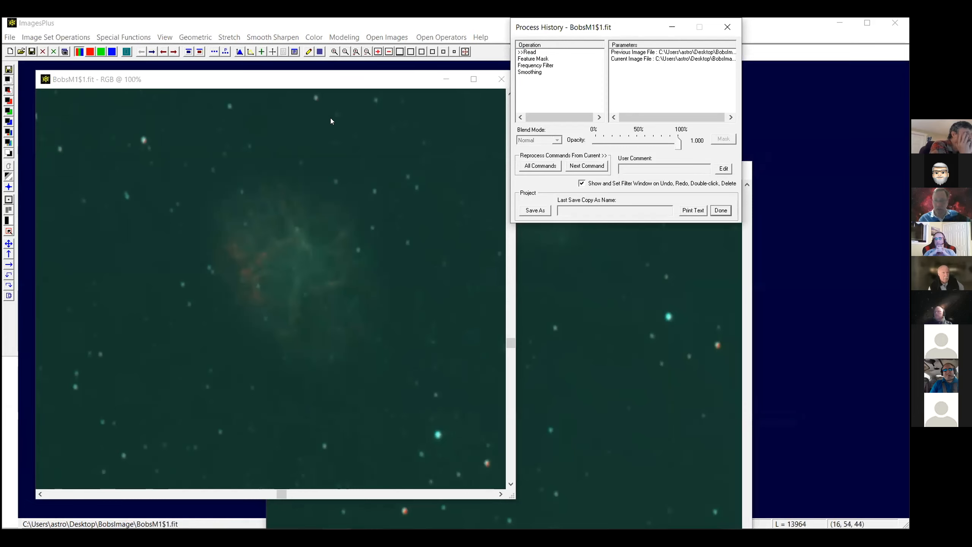
{"action": "left_click", "coordinate": [619, 300]}
{"action": "left_click", "coordinate": [747, 186]}
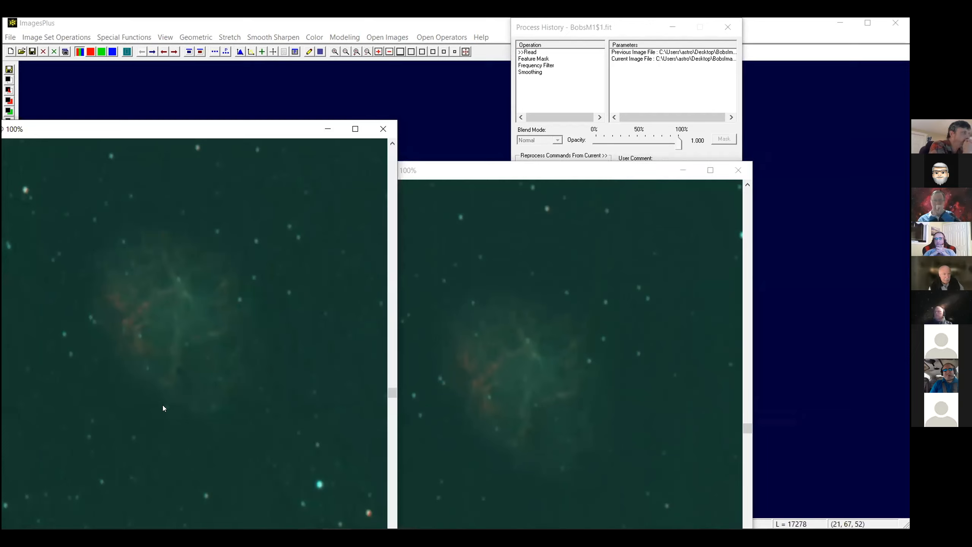
{"action": "left_click", "coordinate": [328, 127]}
White-balance CombineImagesTarget_2.fit with Color Balance by sampling a point beside the nebula.
{"action": "left_click_drag", "start_coordinate": [442, 173], "coordinate": [211, 94]}
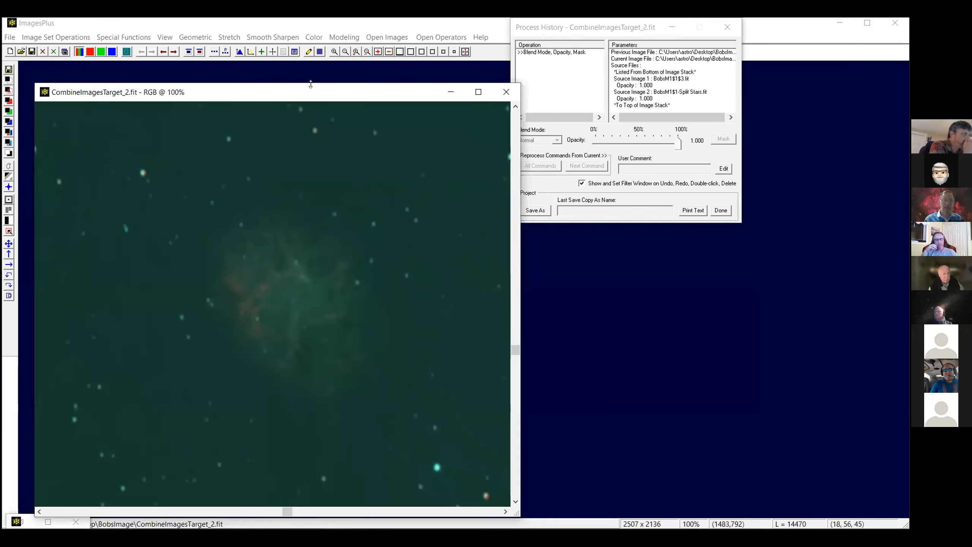
{"action": "left_click", "coordinate": [313, 36]}
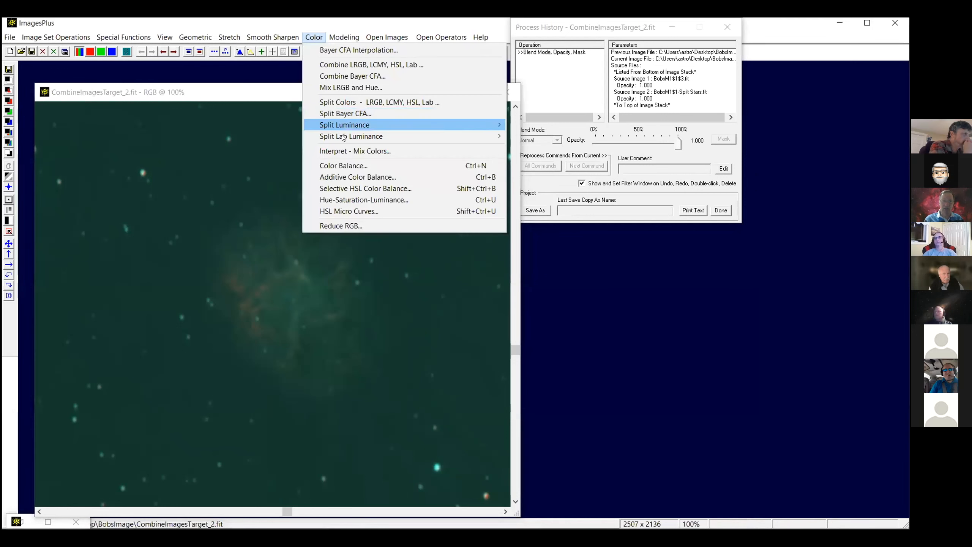
{"action": "left_click", "coordinate": [348, 166]}
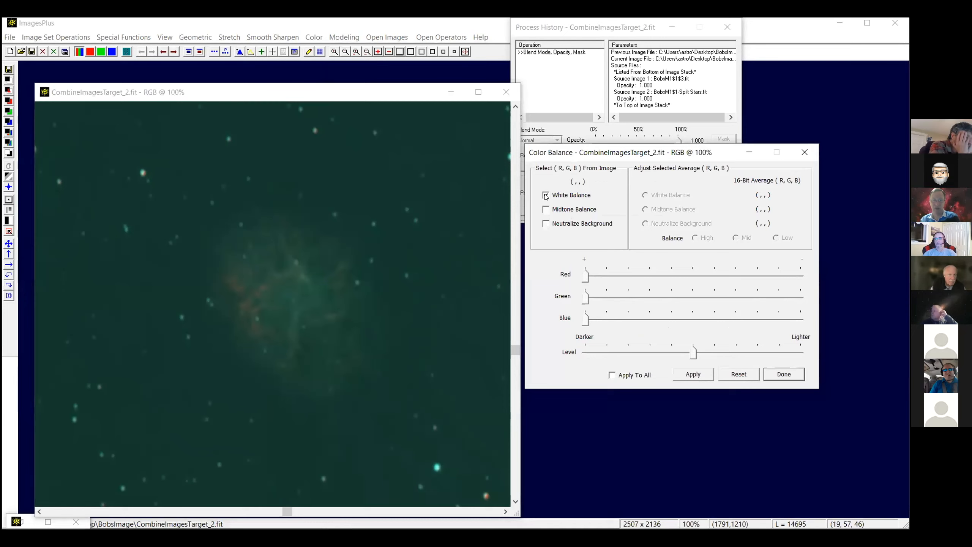
{"action": "left_click", "coordinate": [373, 223]}
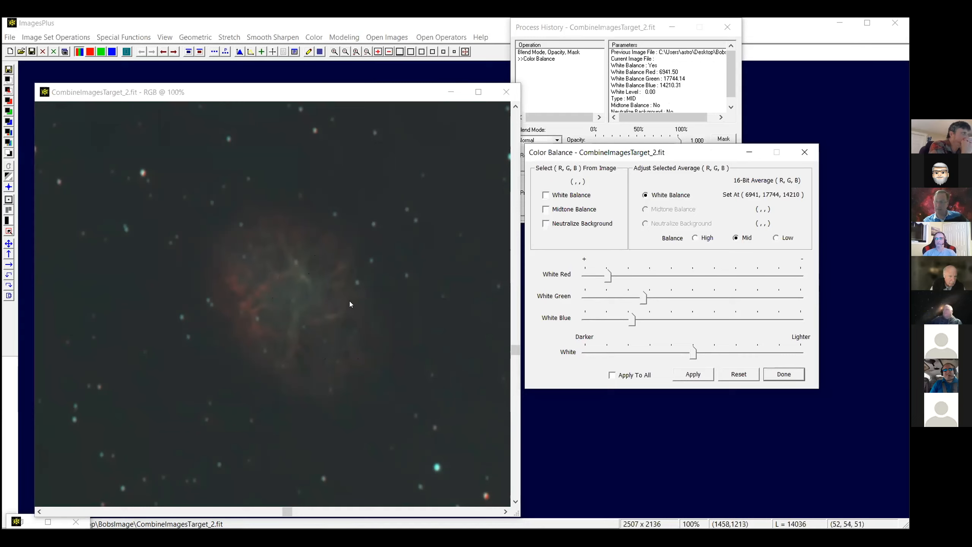
Neutralize the background of the combined image by sampling an empty patch of sky at 20% zoom.
{"action": "left_click", "coordinate": [443, 52]}
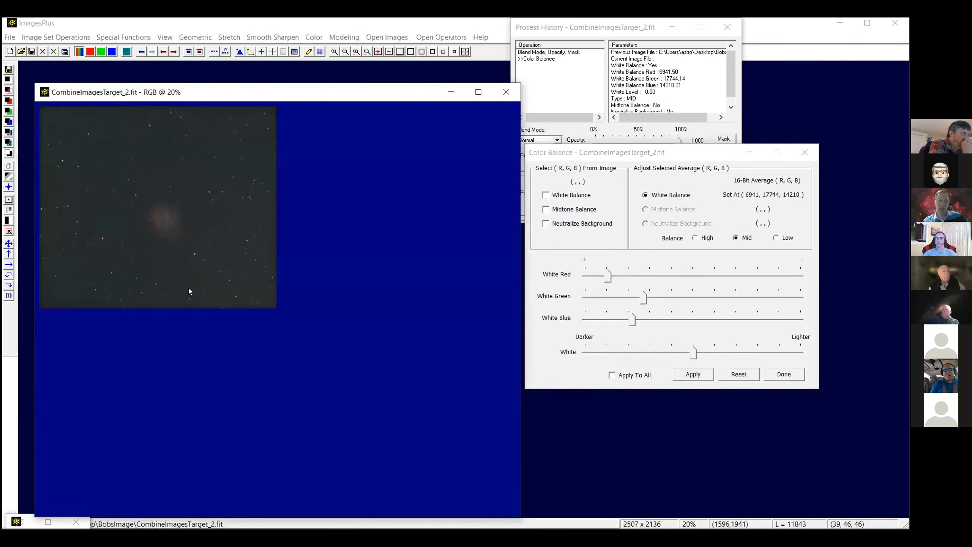
{"action": "left_click", "coordinate": [546, 223]}
{"action": "left_click", "coordinate": [237, 180]}
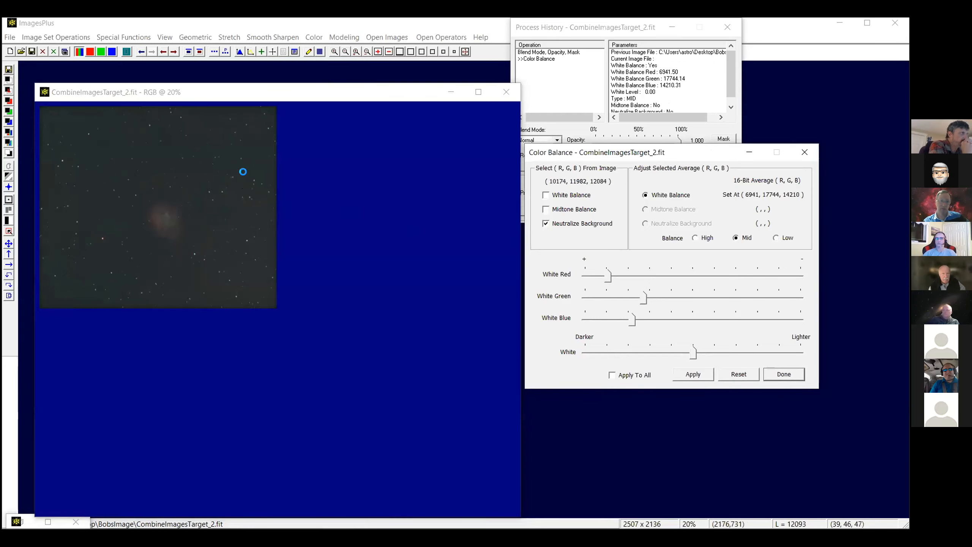
Check the balanced background and nebula of the combined image at 100% and finish the Color Balance.
{"action": "left_click", "coordinate": [433, 52]}
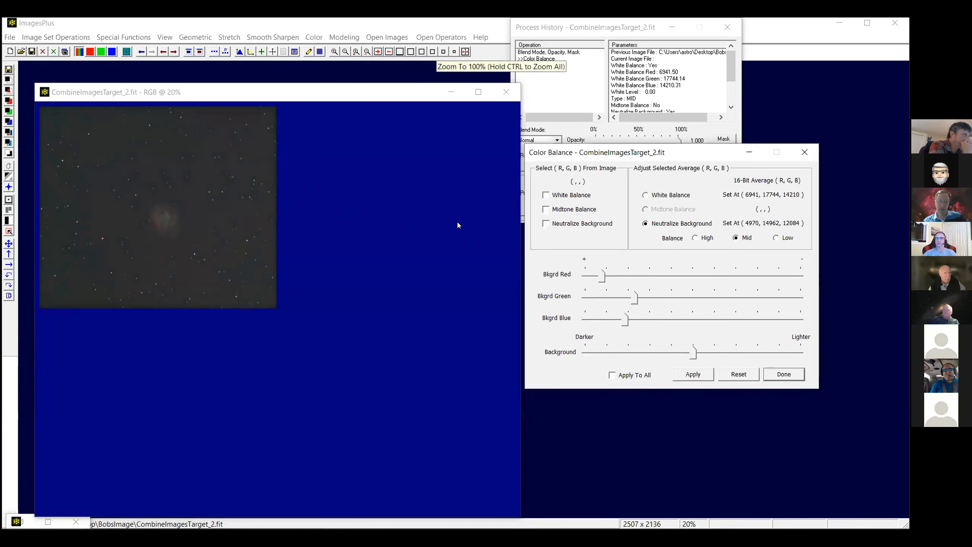
{"action": "scroll", "coordinate": [477, 510], "scroll_direction": "right", "scroll_amount": 4}
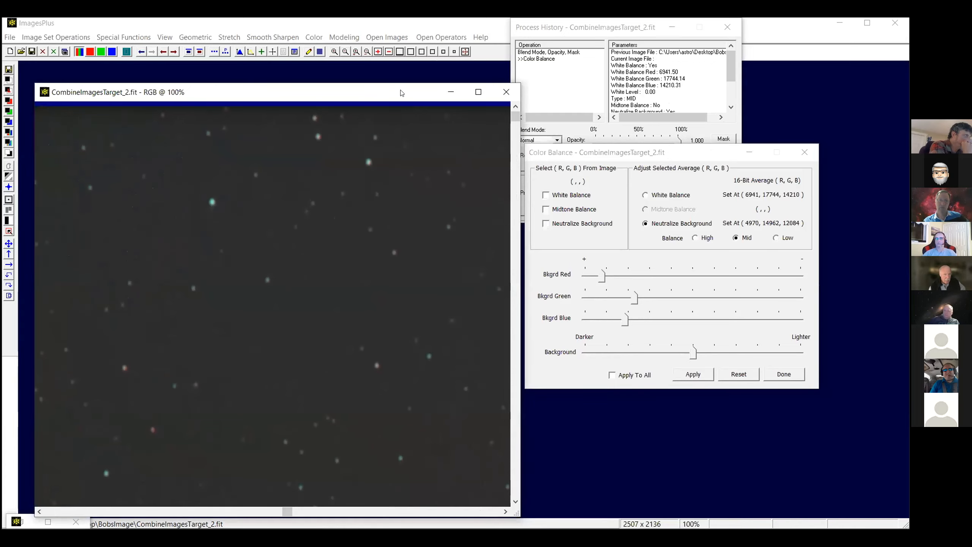
{"action": "left_click_drag", "start_coordinate": [401, 93], "coordinate": [399, 61]}
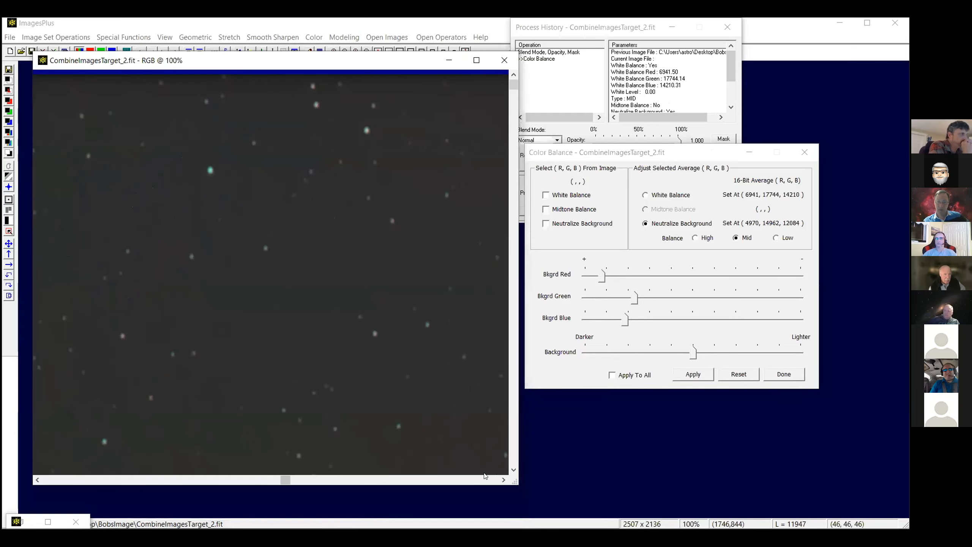
{"action": "left_click", "coordinate": [513, 453]}
{"action": "left_click", "coordinate": [514, 75]}
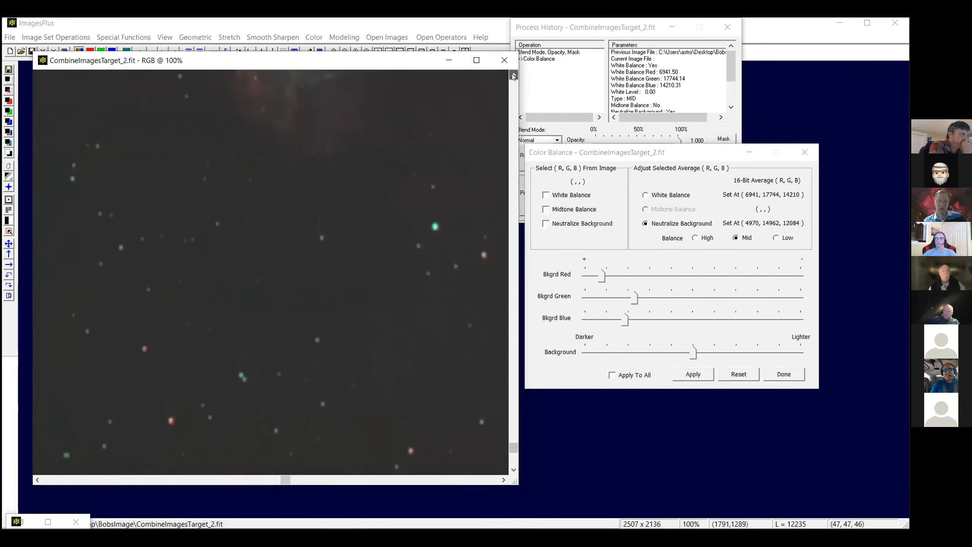
{"action": "left_click", "coordinate": [513, 76]}
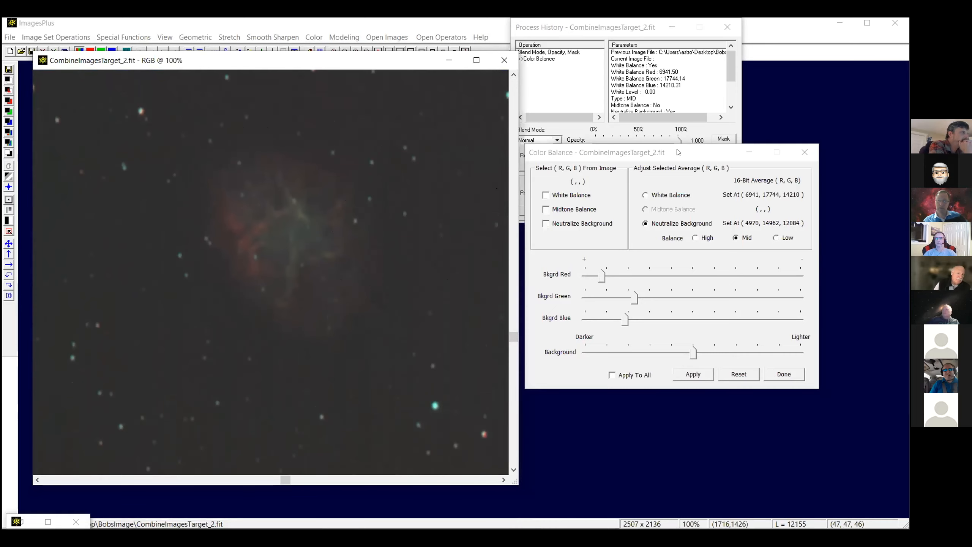
{"action": "left_click_drag", "start_coordinate": [617, 153], "coordinate": [524, 155]}
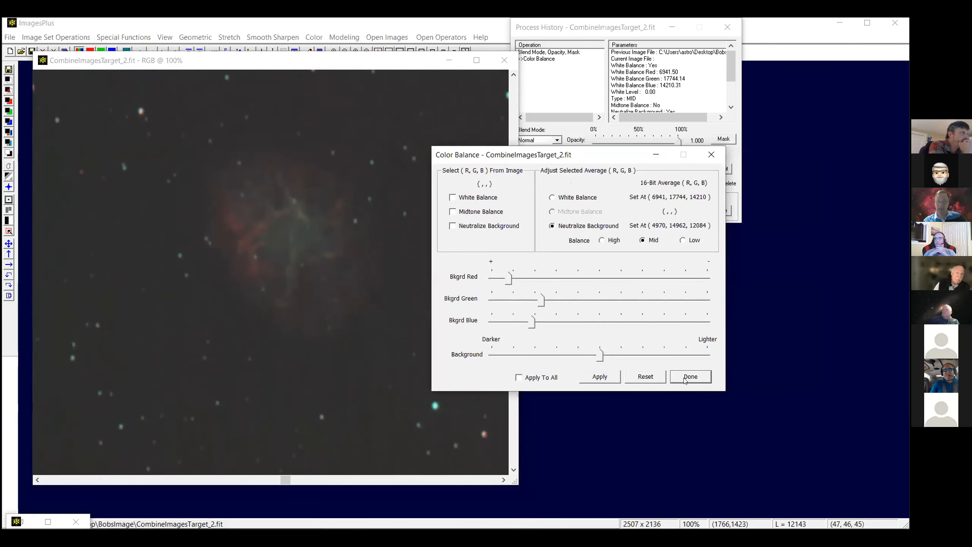
{"action": "left_click", "coordinate": [690, 376]}
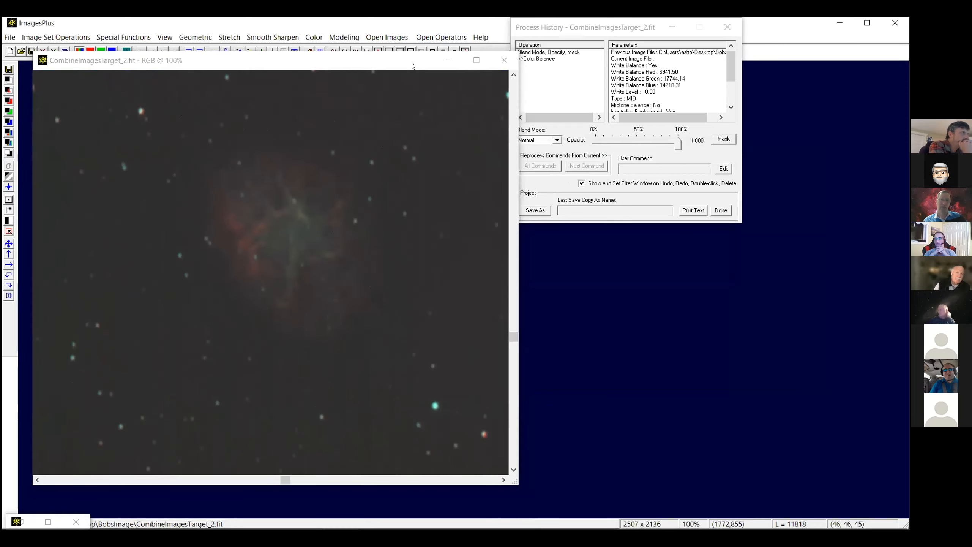
Display the histogram of the combined image and place it beside the nebula.
{"action": "left_click_drag", "start_coordinate": [410, 61], "coordinate": [416, 84]}
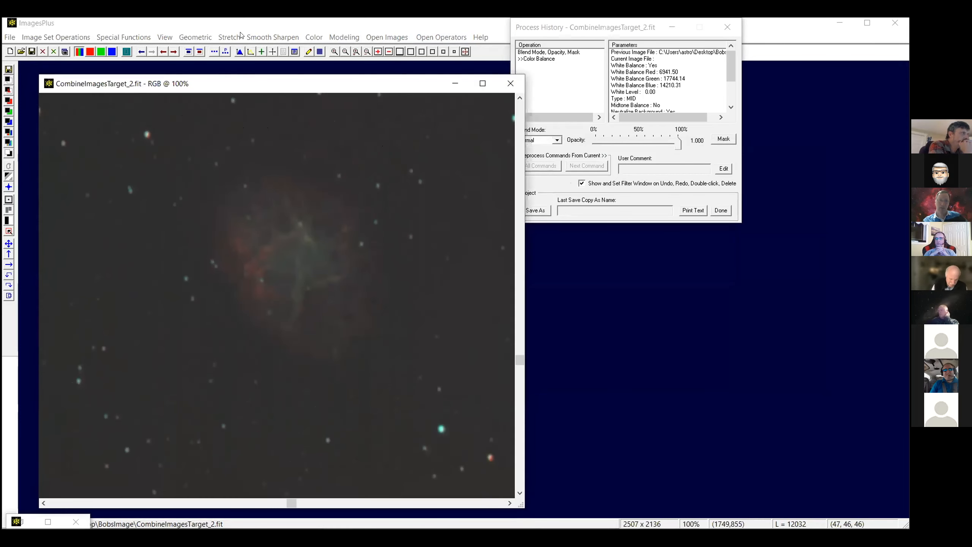
{"action": "left_click", "coordinate": [230, 37]}
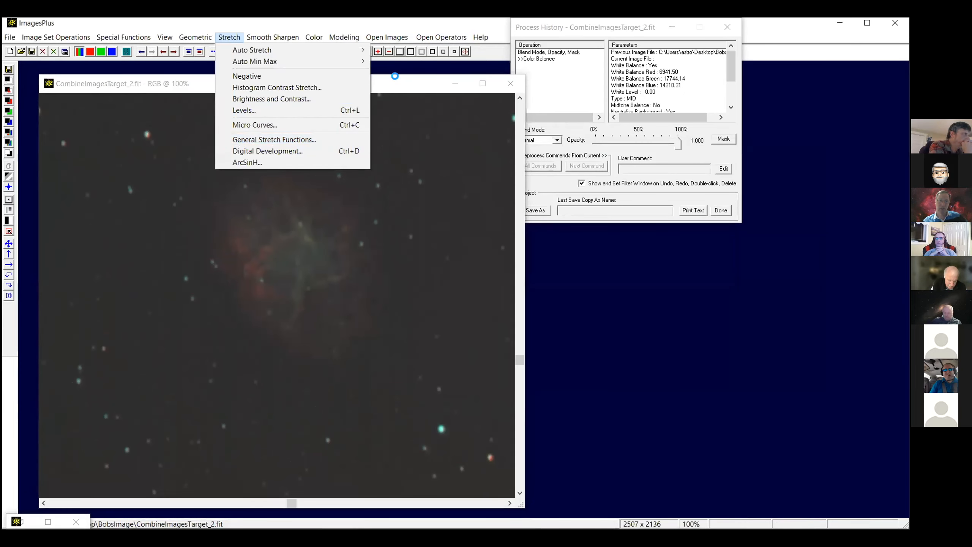
{"action": "left_click_drag", "start_coordinate": [398, 81], "coordinate": [368, 88]}
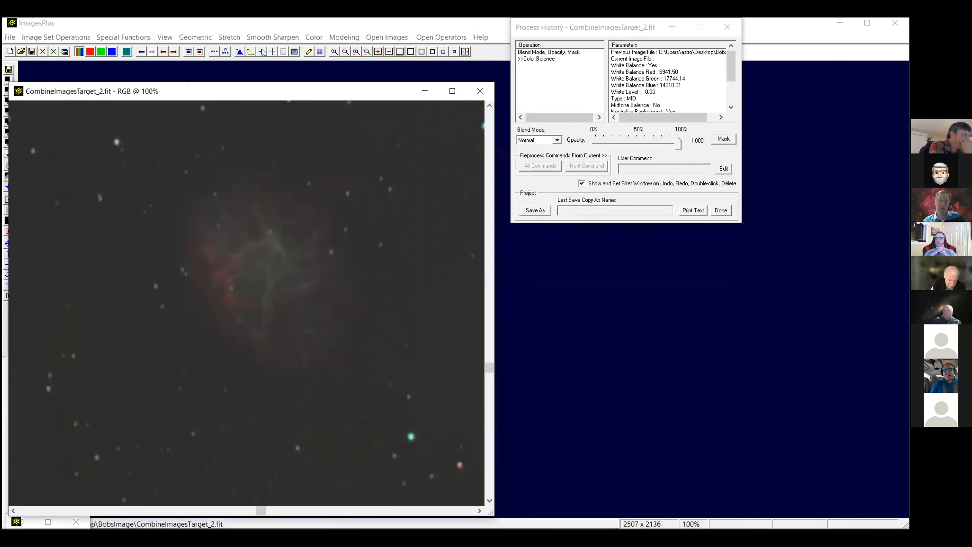
{"action": "left_click", "coordinate": [240, 53]}
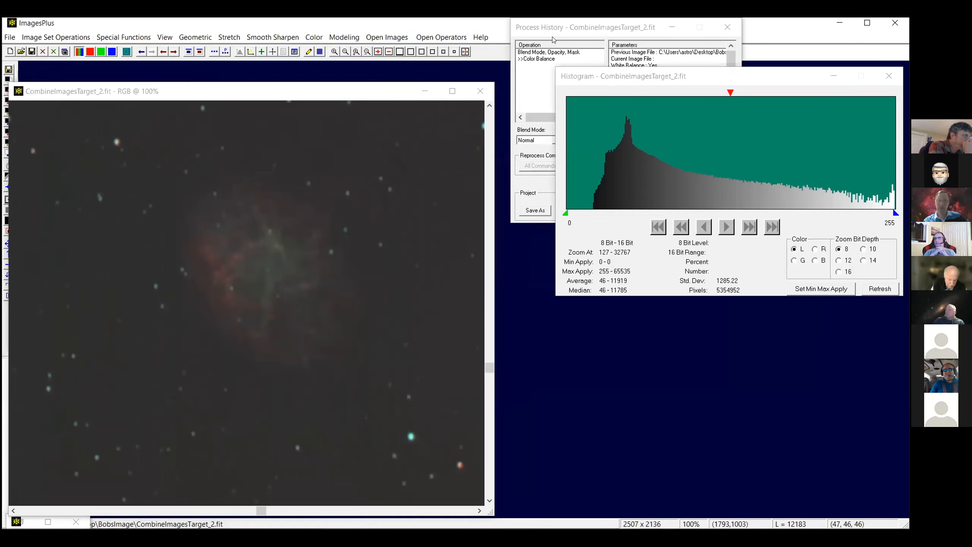
{"action": "left_click_drag", "start_coordinate": [612, 76], "coordinate": [457, 127]}
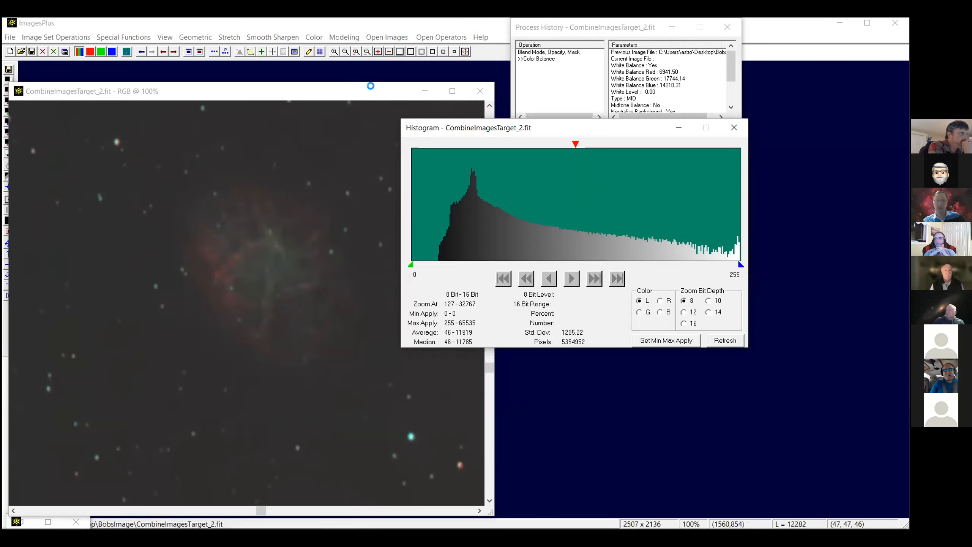
Examine the upper and lower edges of the combined image at 100% and 124% zoom.
{"action": "left_click_drag", "start_coordinate": [370, 86], "coordinate": [407, 82]}
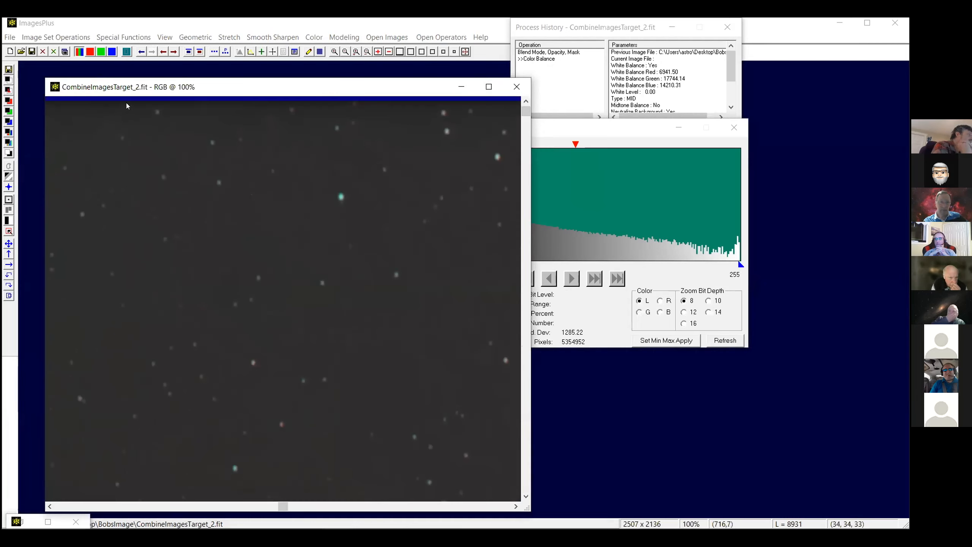
{"action": "left_click", "coordinate": [334, 52]}
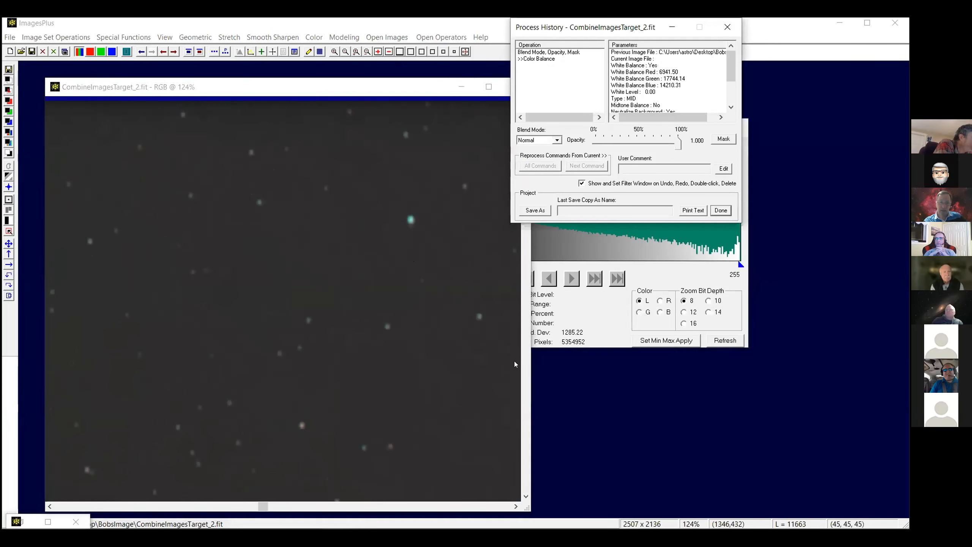
{"action": "left_click", "coordinate": [522, 463]}
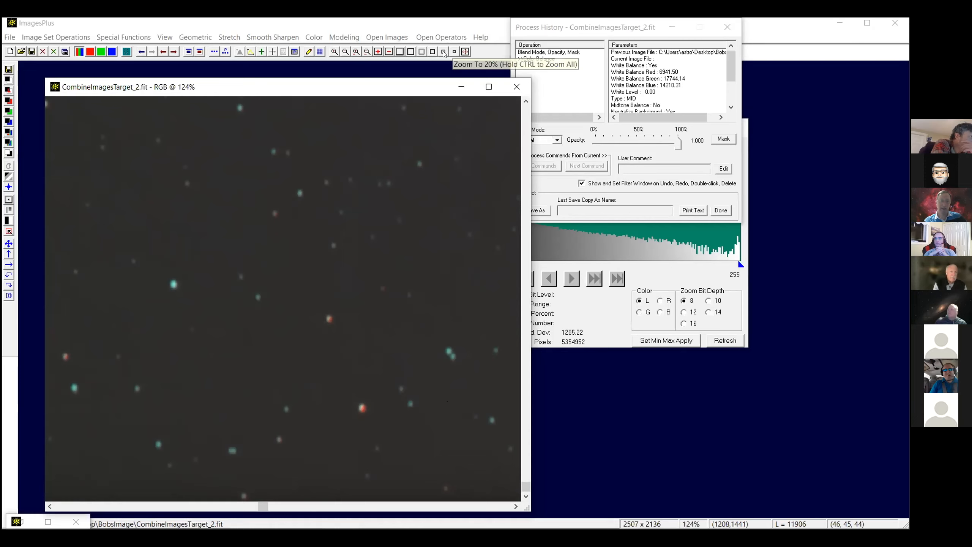
Copy the combined image without its dark borders into a new 2435 x 2050 pixel image.
{"action": "left_click", "coordinate": [453, 52]}
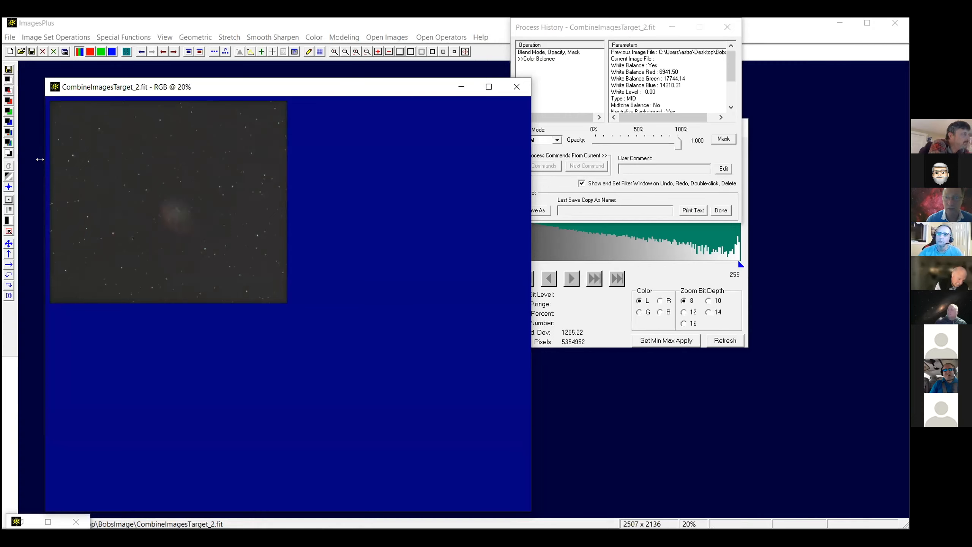
{"action": "left_click", "coordinate": [587, 242]}
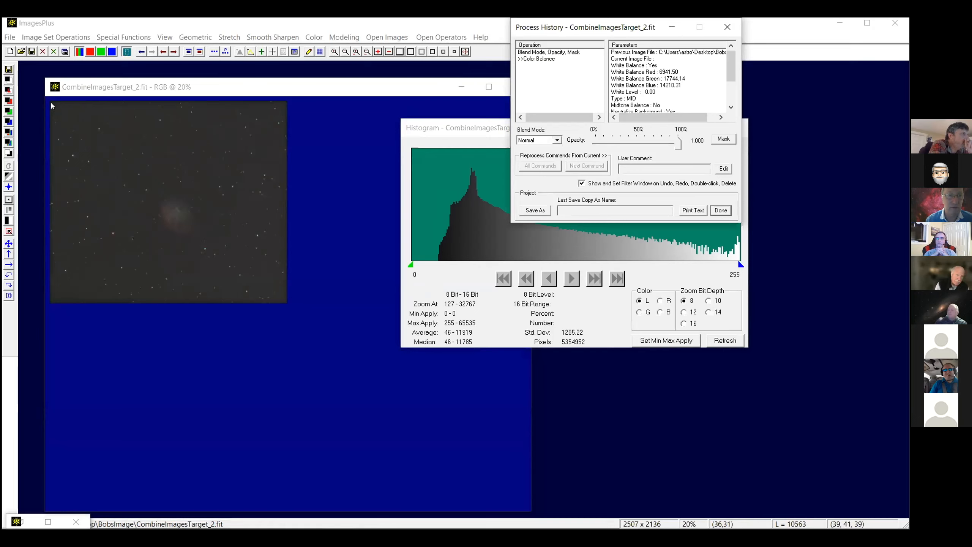
{"action": "left_click", "coordinate": [138, 161]}
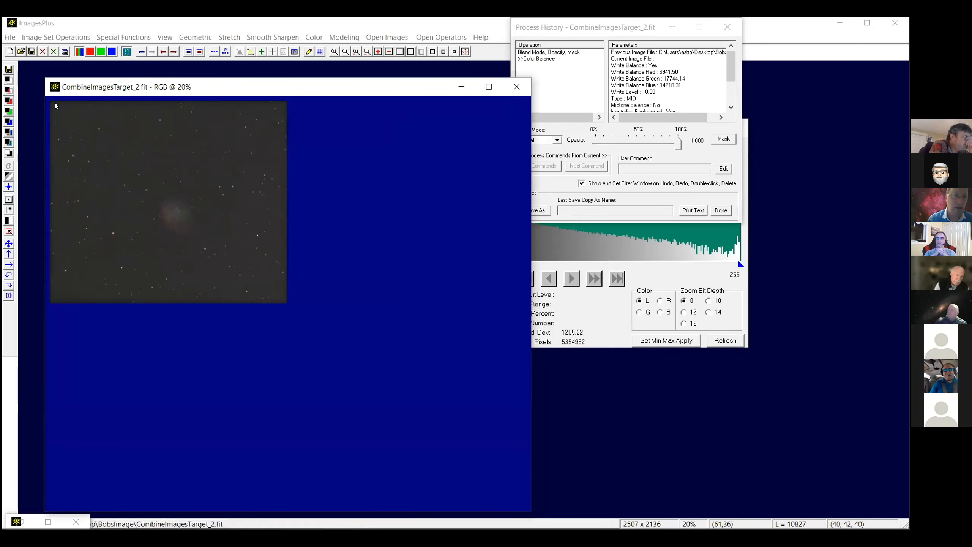
{"action": "left_click_drag", "start_coordinate": [53, 104], "coordinate": [285, 302]}
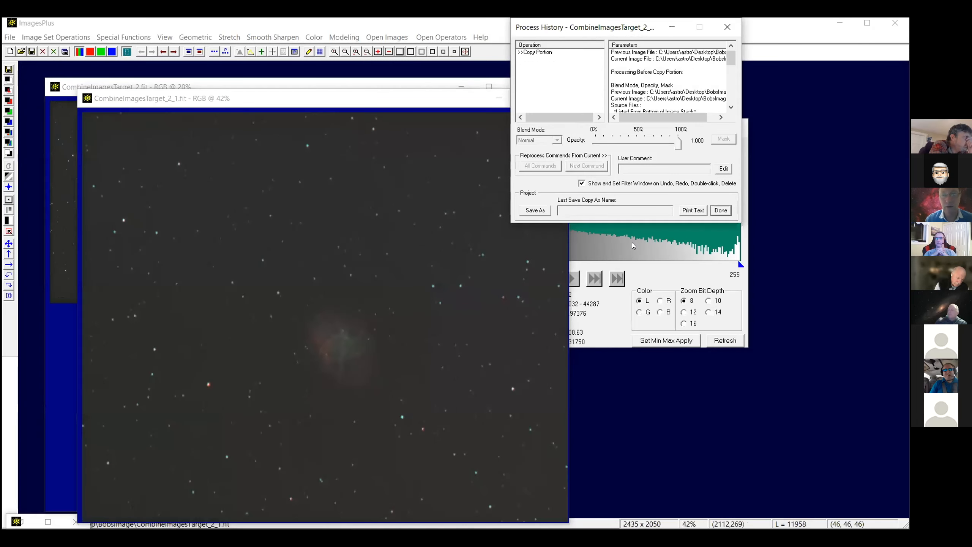
Examine the cropped image's histogram for luminance, red and blue.
{"action": "left_click", "coordinate": [631, 242]}
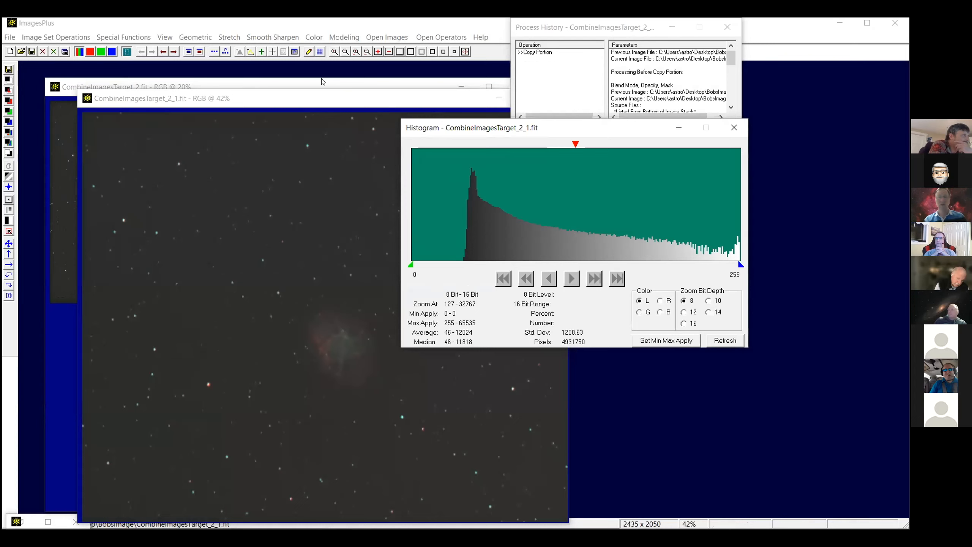
{"action": "left_click_drag", "start_coordinate": [323, 98], "coordinate": [268, 79]}
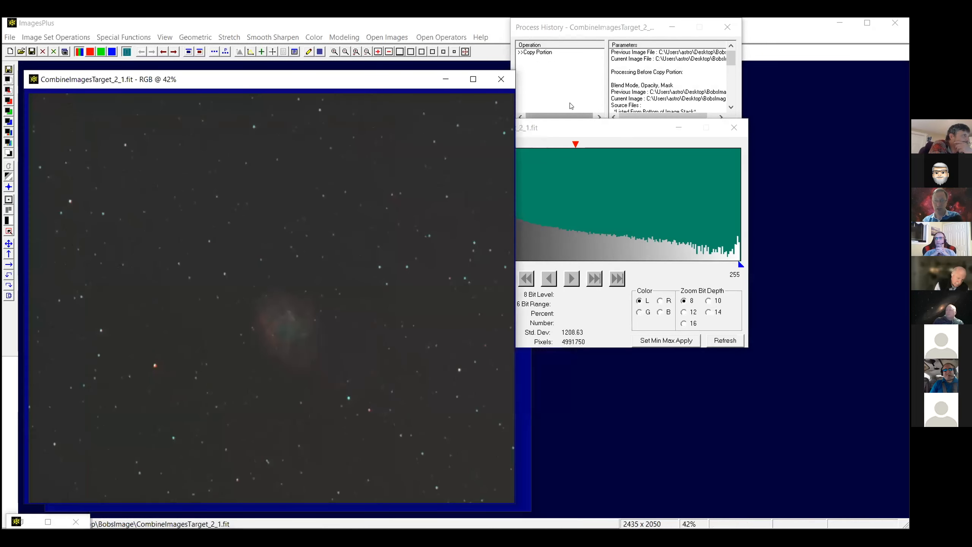
{"action": "left_click_drag", "start_coordinate": [573, 128], "coordinate": [591, 100]}
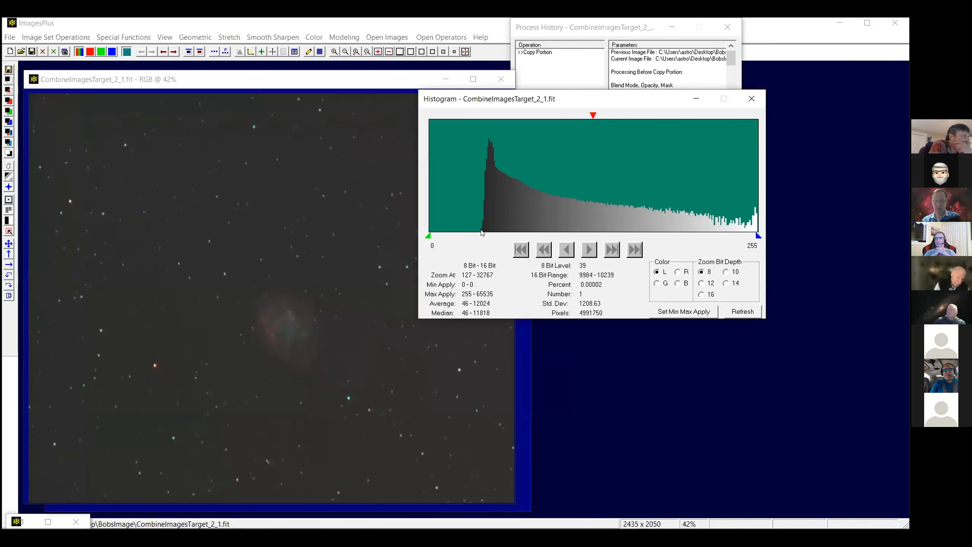
{"action": "left_click", "coordinate": [678, 272]}
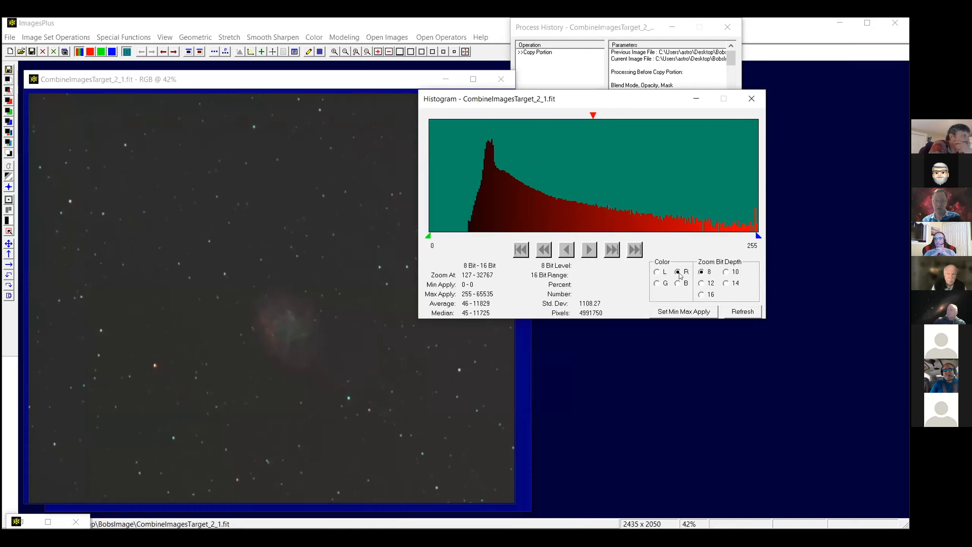
{"action": "left_click", "coordinate": [678, 284]}
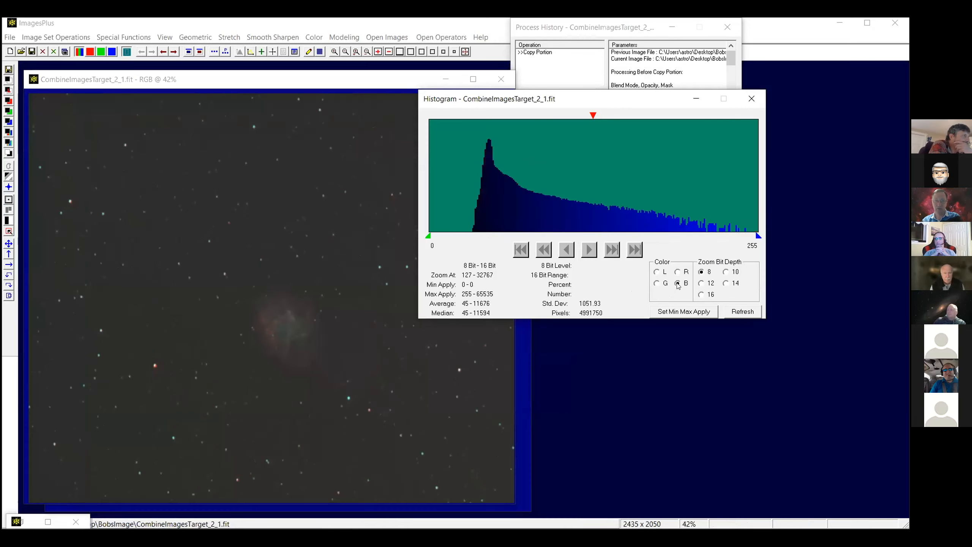
Examine the cropped image's green channel histogram and close the histogram window.
{"action": "left_click", "coordinate": [658, 284]}
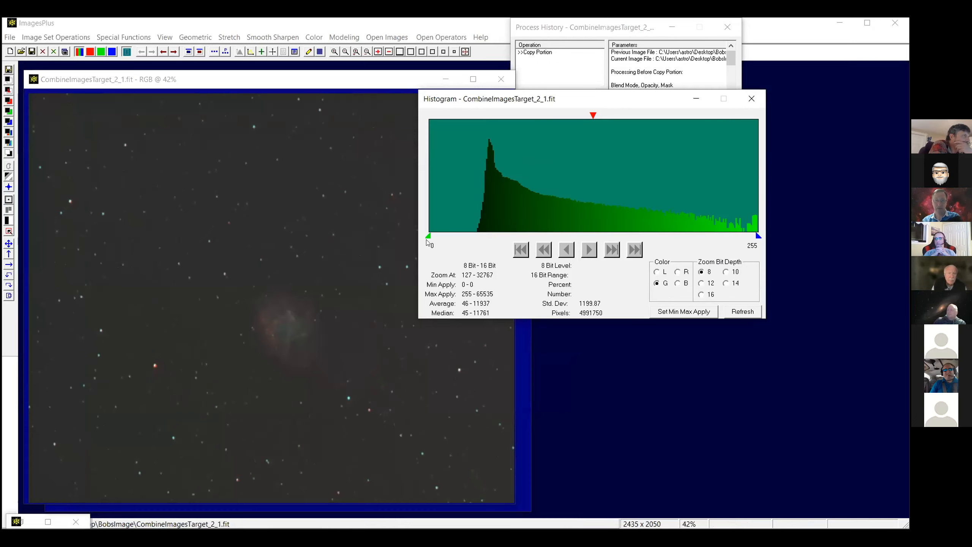
{"action": "left_click", "coordinate": [750, 99]}
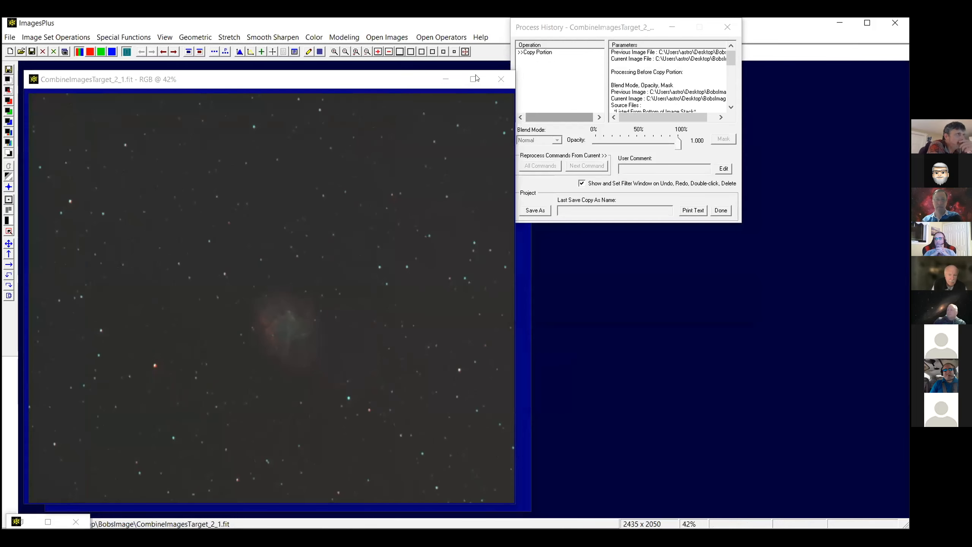
Try a Levels stretch on the cropped image's RGB channel with black level 5217 and midtone 23287.
{"action": "left_click", "coordinate": [228, 37]}
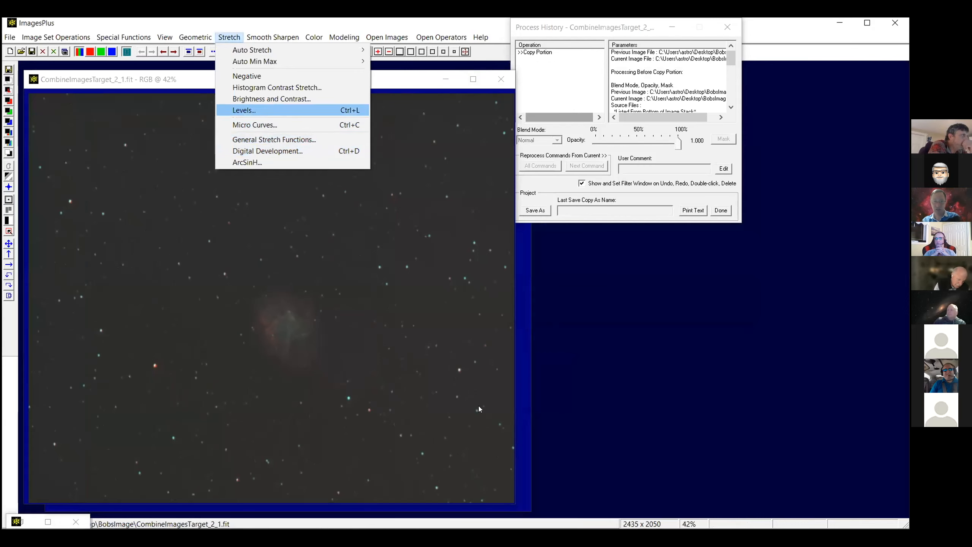
{"action": "key", "text": "Return"}
{"action": "left_click_drag", "start_coordinate": [475, 436], "coordinate": [495, 439]}
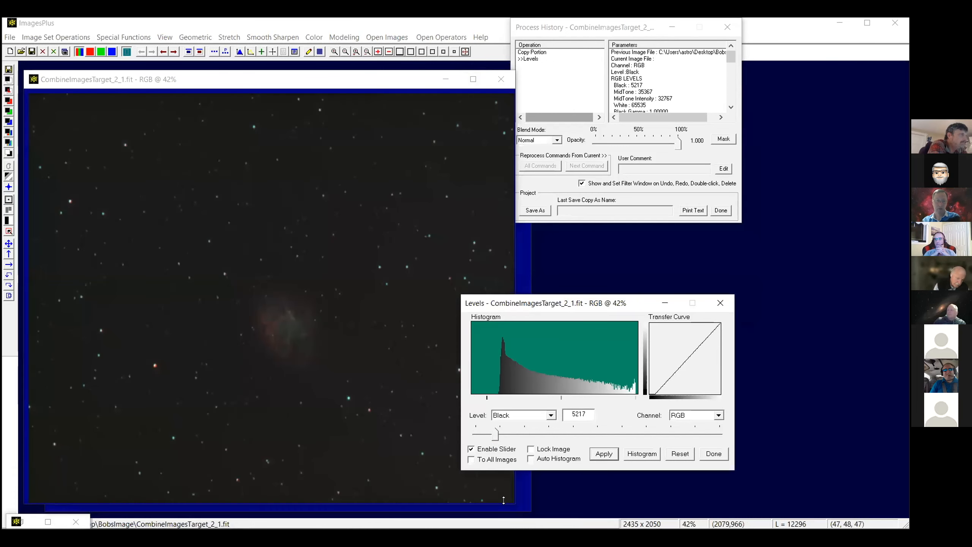
{"action": "left_click", "coordinate": [551, 417]}
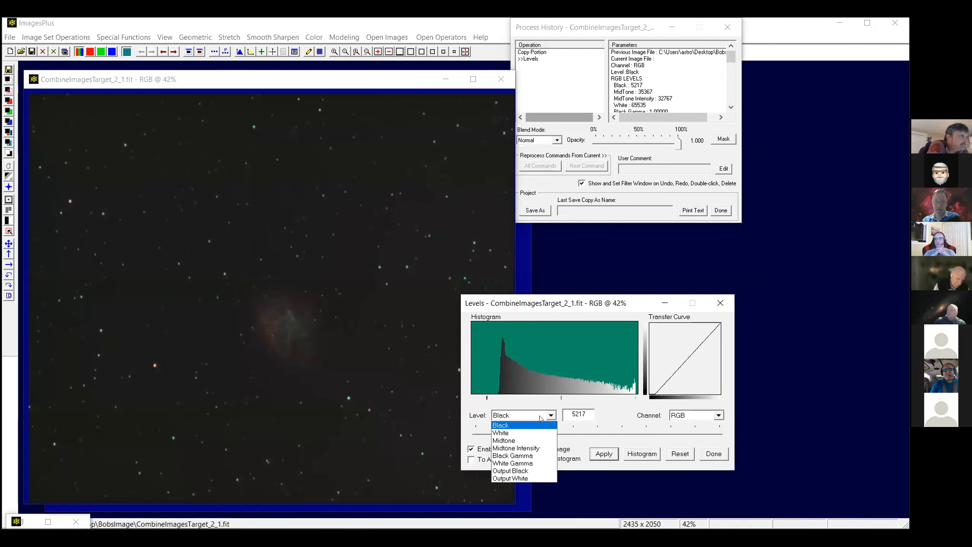
{"action": "left_click", "coordinate": [539, 437]}
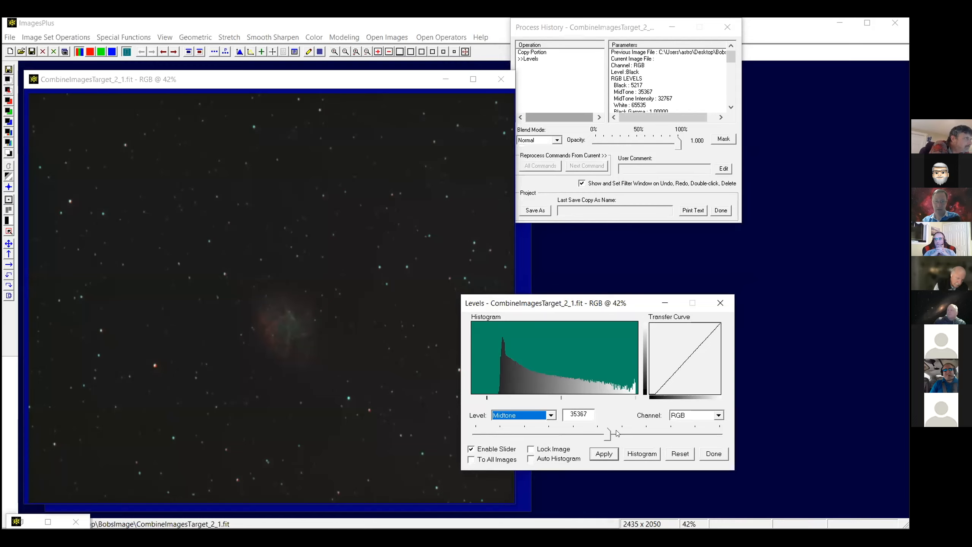
{"action": "left_click_drag", "start_coordinate": [607, 433], "coordinate": [560, 435]}
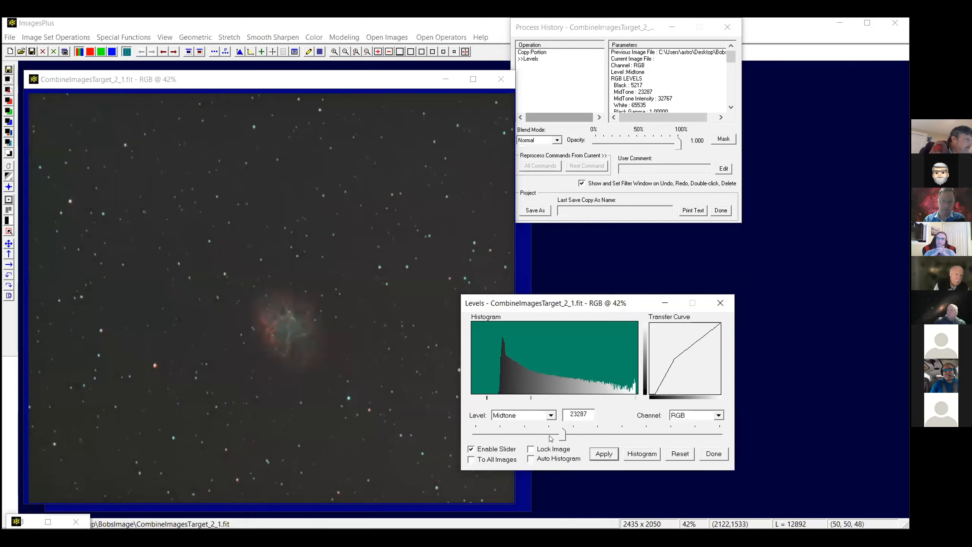
Reset the Levels adjustment to its defaults, apply it and finish the command.
{"action": "left_click", "coordinate": [679, 453]}
{"action": "left_click", "coordinate": [603, 453]}
{"action": "left_click", "coordinate": [706, 457]}
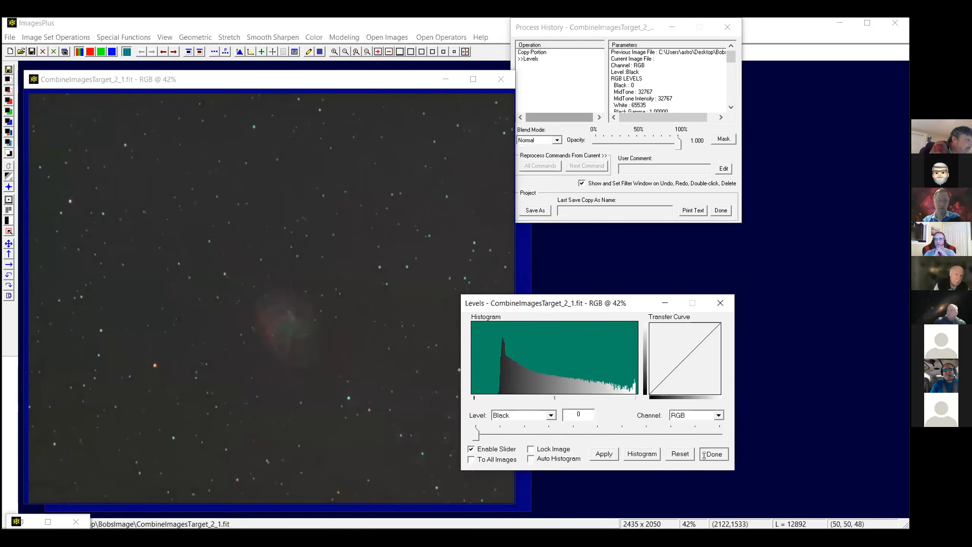
Stretch the cropped image with Micro Curves, pulling both RGB control points upward and setting the black minimum to 11772.
{"action": "left_click", "coordinate": [227, 38]}
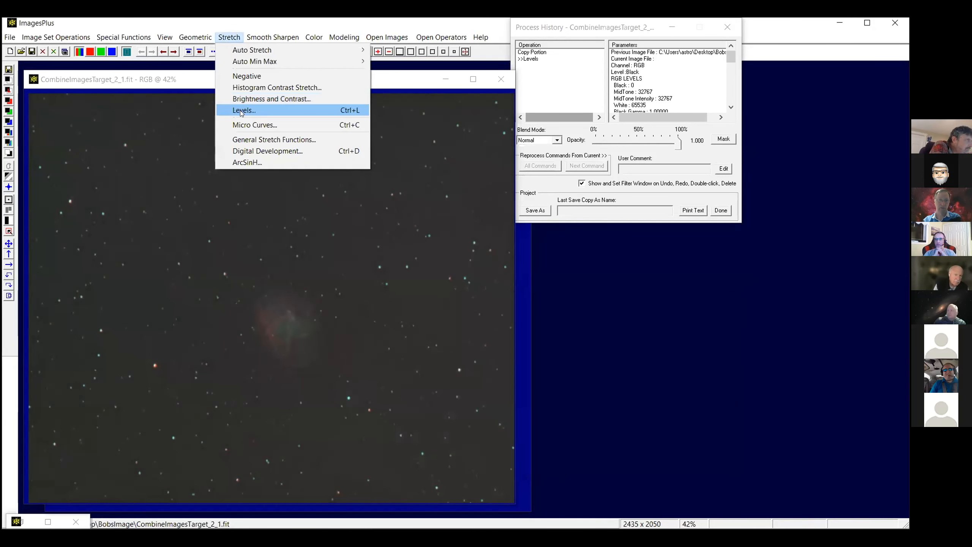
{"action": "key", "text": "Return"}
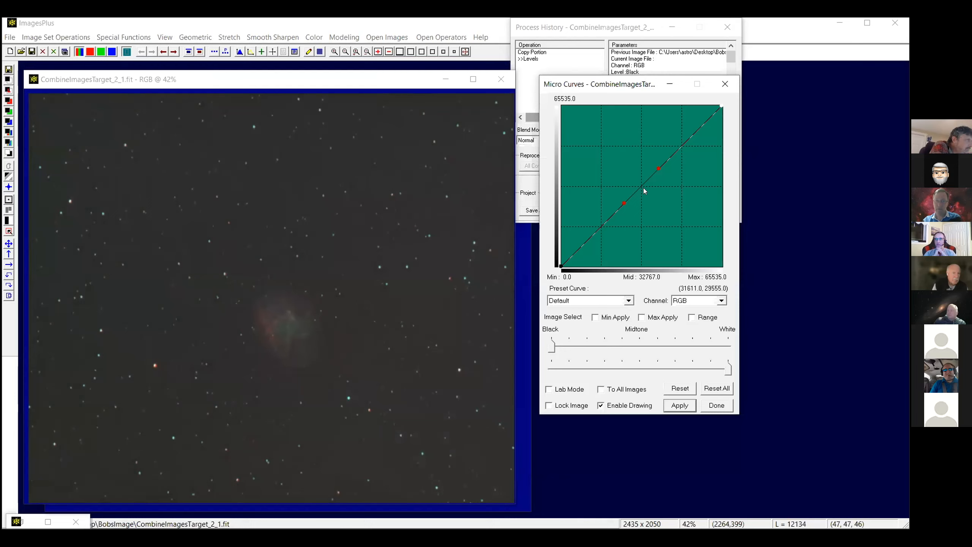
{"action": "left_click_drag", "start_coordinate": [658, 169], "coordinate": [619, 137]}
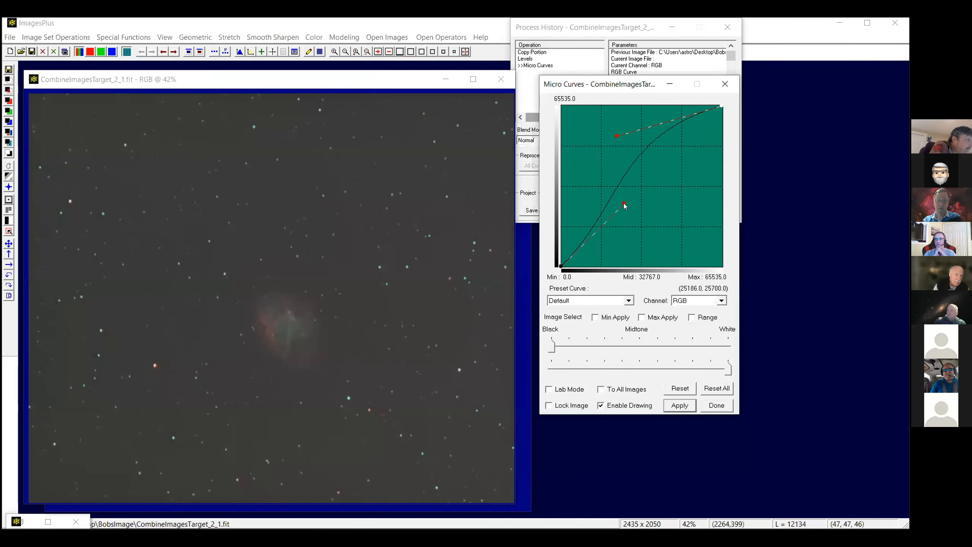
{"action": "left_click_drag", "start_coordinate": [624, 201], "coordinate": [601, 139]}
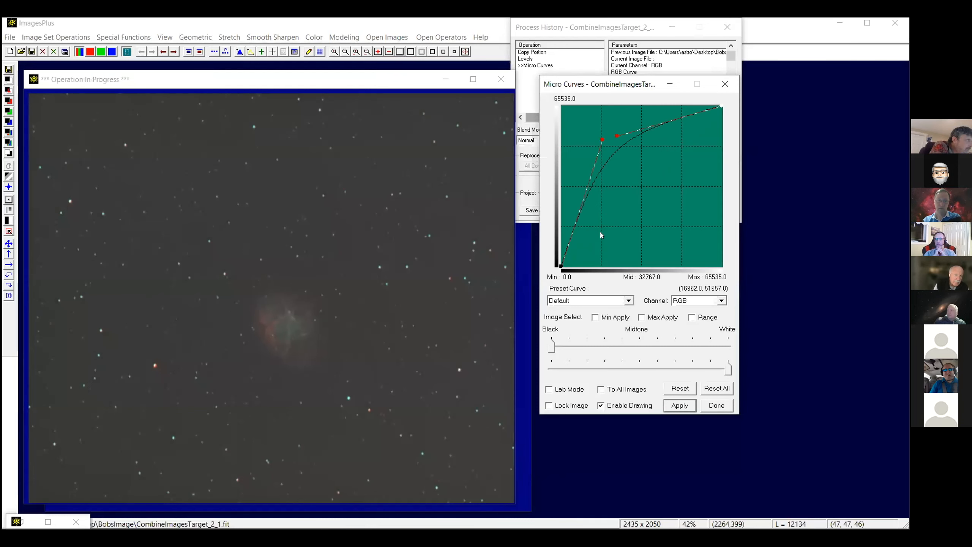
{"action": "left_click_drag", "start_coordinate": [549, 347], "coordinate": [573, 349]}
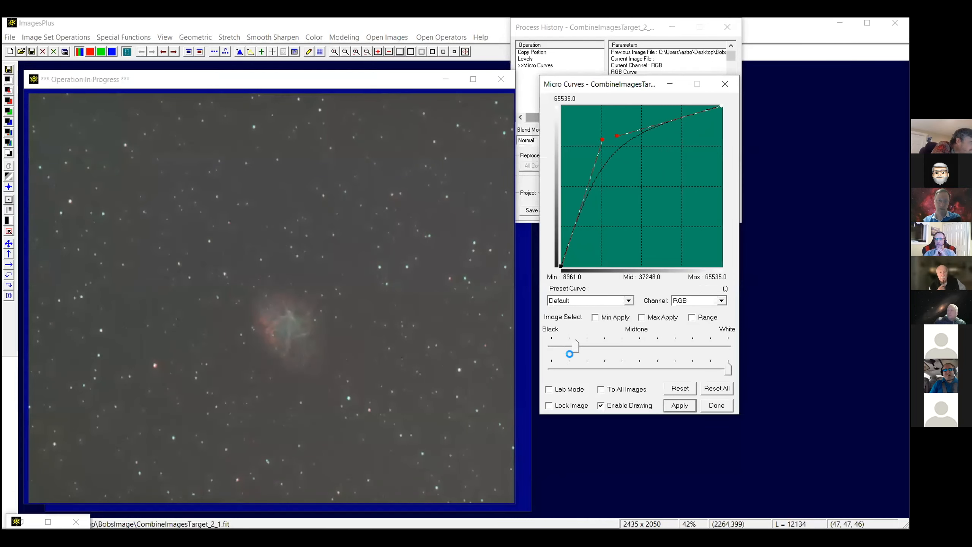
{"action": "left_click_drag", "start_coordinate": [575, 347], "coordinate": [583, 349]}
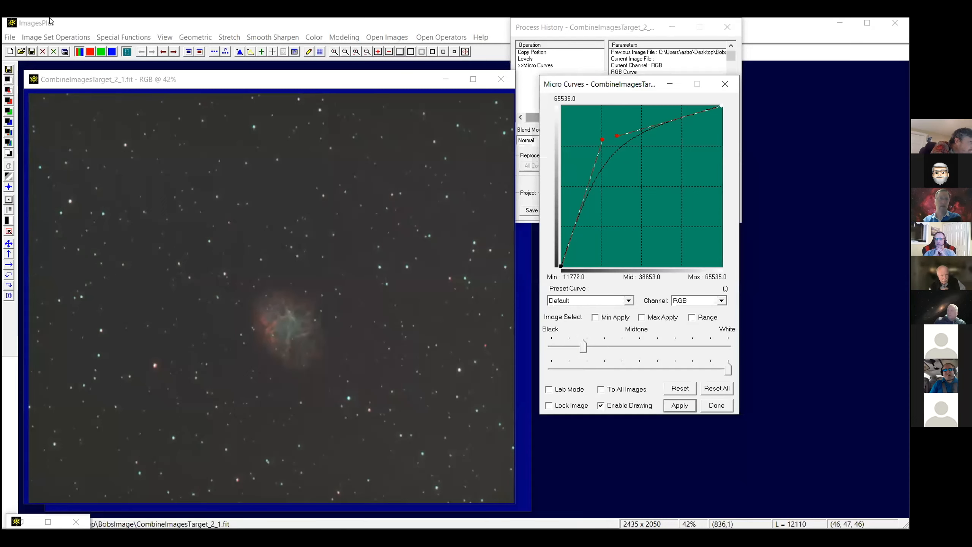
Create a luminance mask and save it over CombineImagesTarget_2_1$1-L-Mask_1.fit as 16-bit integer with lossless compression, closing the mask image.
{"action": "left_click", "coordinate": [111, 39]}
{"action": "mouse_move", "coordinate": [295, 58]}
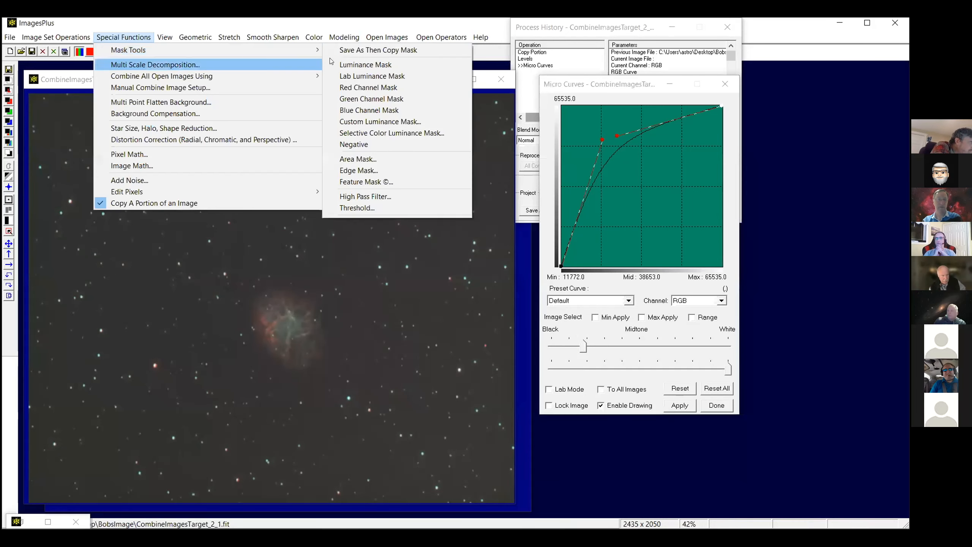
{"action": "left_click", "coordinate": [351, 63]}
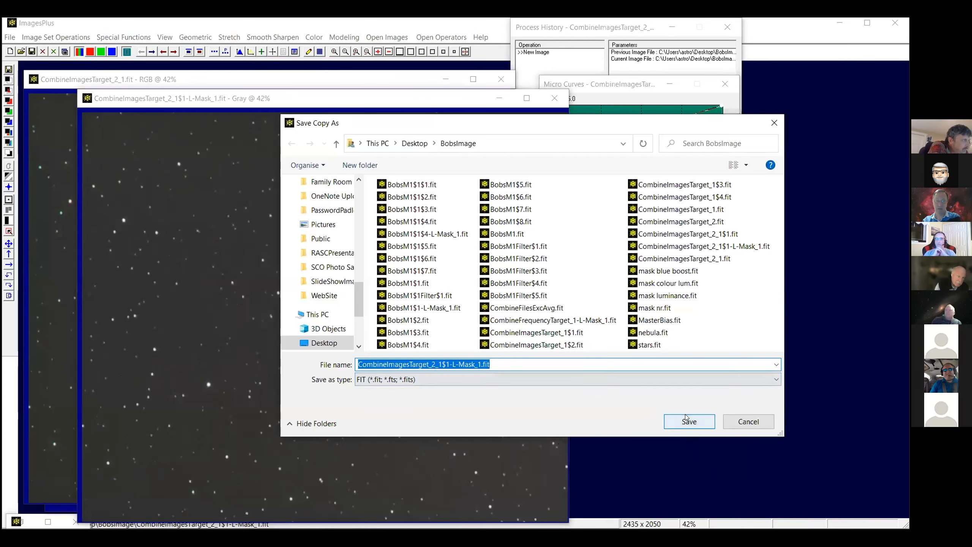
{"action": "left_click", "coordinate": [688, 422]}
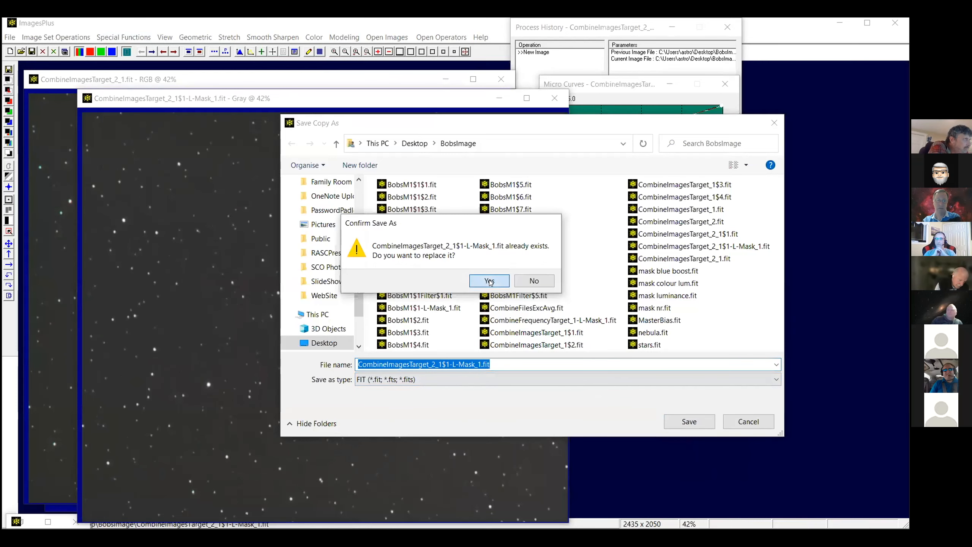
{"action": "key", "text": "Return"}
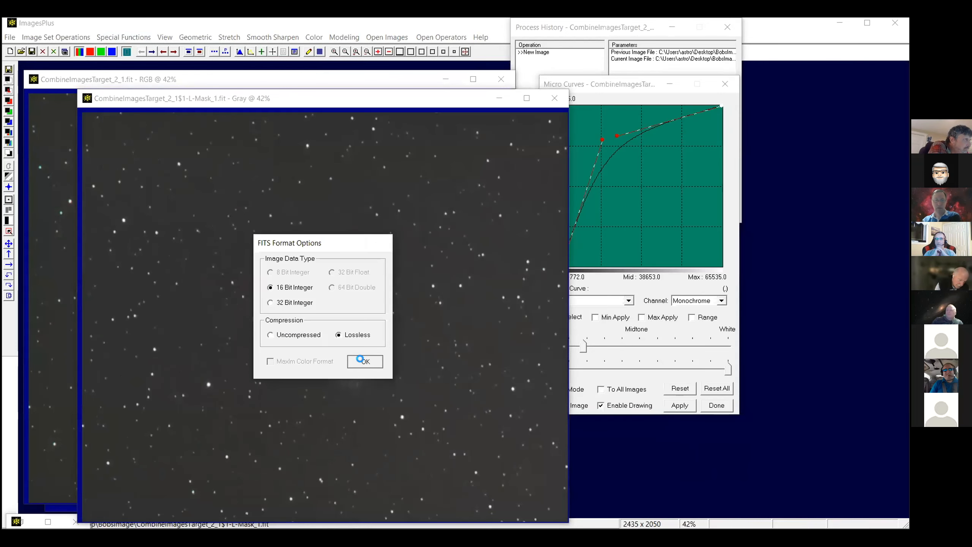
{"action": "key", "text": "Return"}
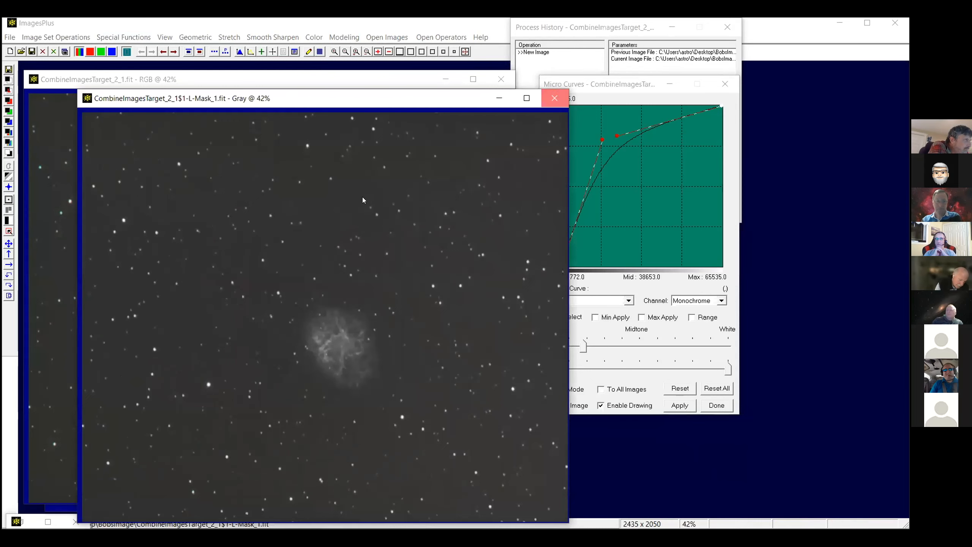
{"action": "left_click", "coordinate": [554, 98]}
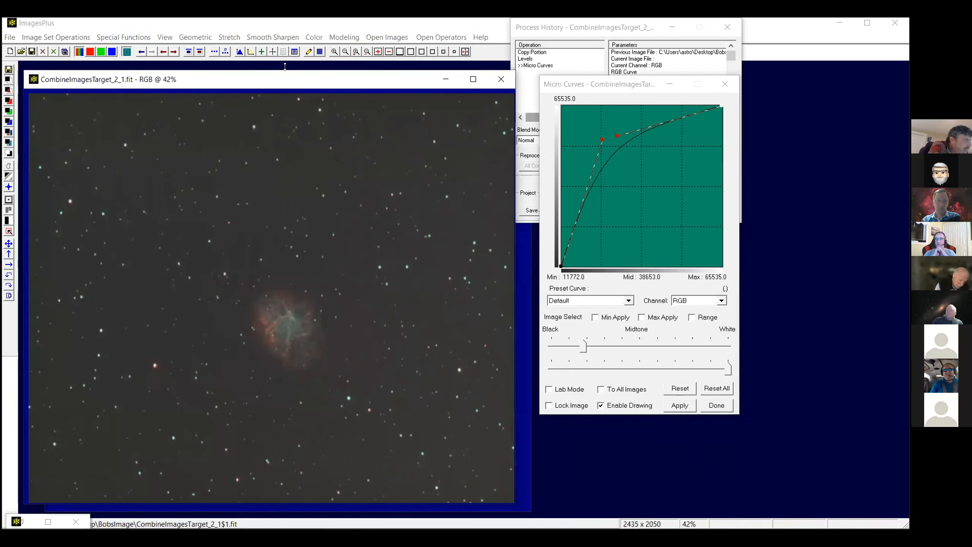
Apply the luminance mask to the cropped image's Micro Curves operation and close the Mask Surface window.
{"action": "left_click", "coordinate": [556, 62]}
{"action": "left_click", "coordinate": [717, 138]}
{"action": "left_click", "coordinate": [581, 451]}
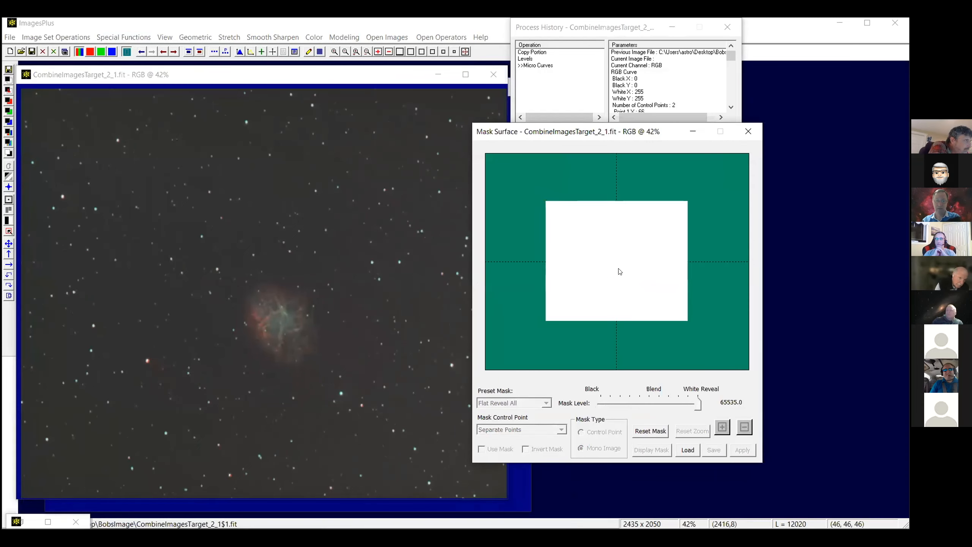
{"action": "left_click", "coordinate": [635, 283]}
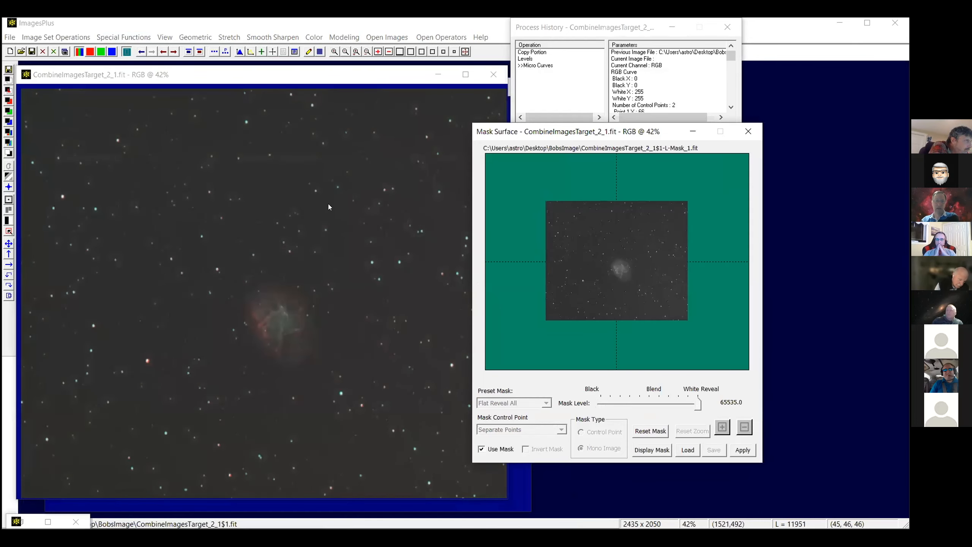
{"action": "left_click", "coordinate": [674, 73]}
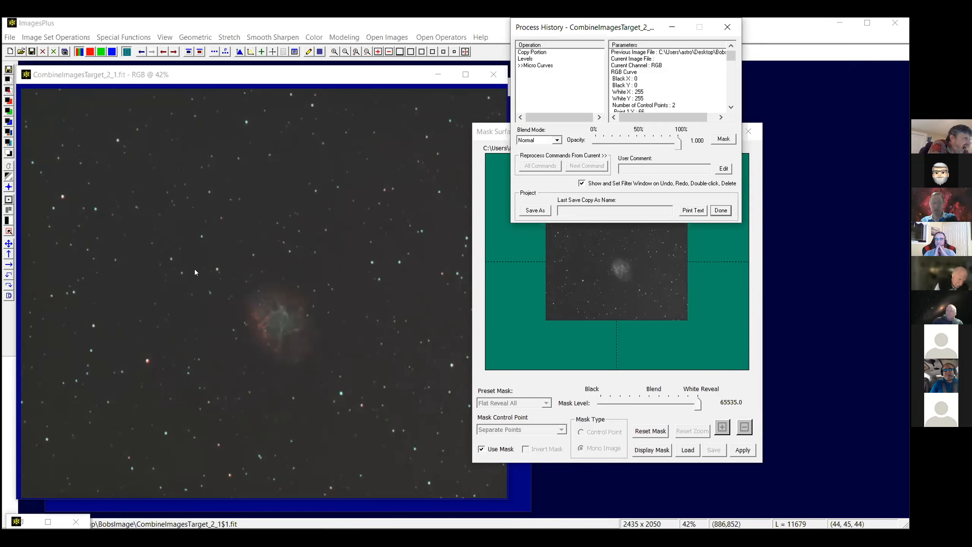
{"action": "left_click", "coordinate": [741, 450]}
{"action": "left_click", "coordinate": [747, 132]}
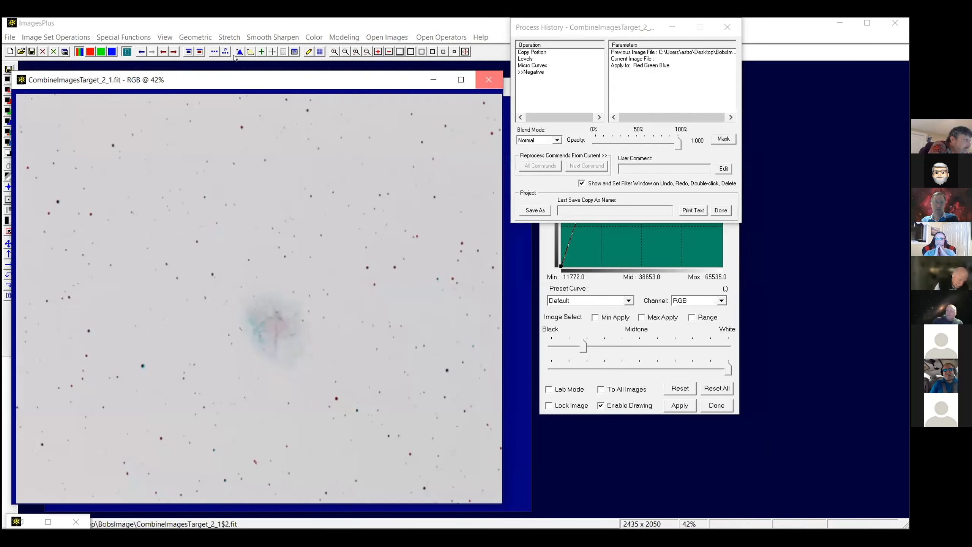
Close the cropped image and set the uncropped combined image's RGB brightness to 16082 and contrast to 1.13.
{"action": "left_click", "coordinate": [489, 80]}
{"action": "left_click", "coordinate": [226, 39]}
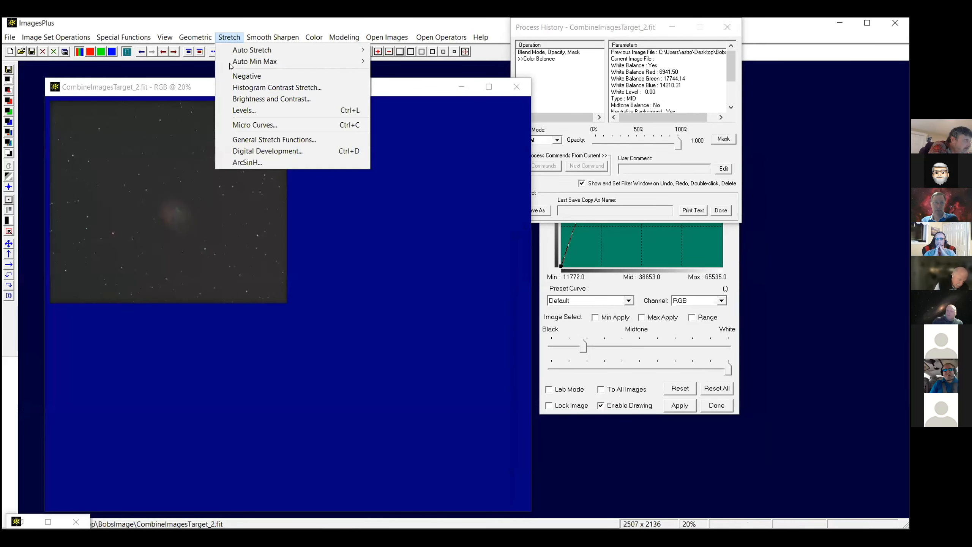
{"action": "left_click", "coordinate": [235, 98]}
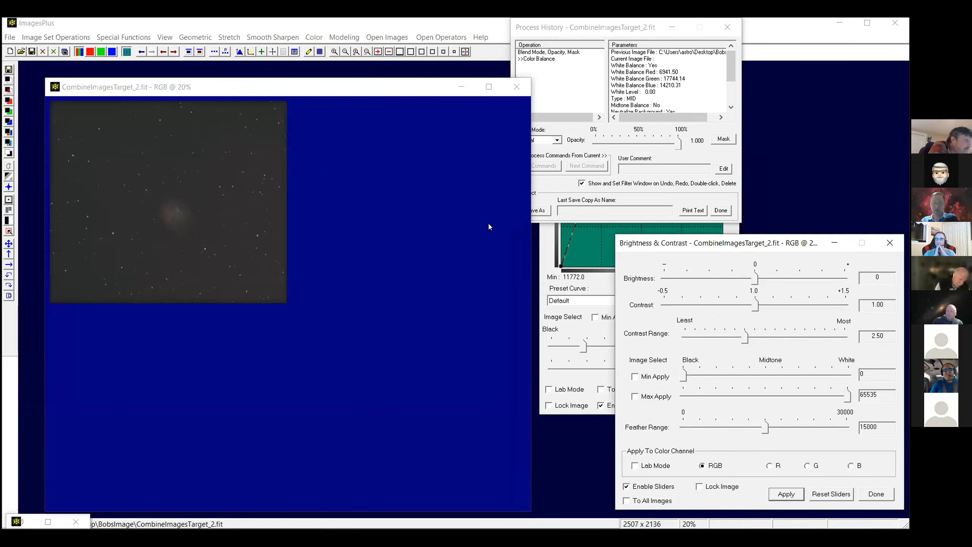
{"action": "left_click_drag", "start_coordinate": [673, 238], "coordinate": [489, 226]}
{"action": "left_click_drag", "start_coordinate": [572, 269], "coordinate": [613, 274]}
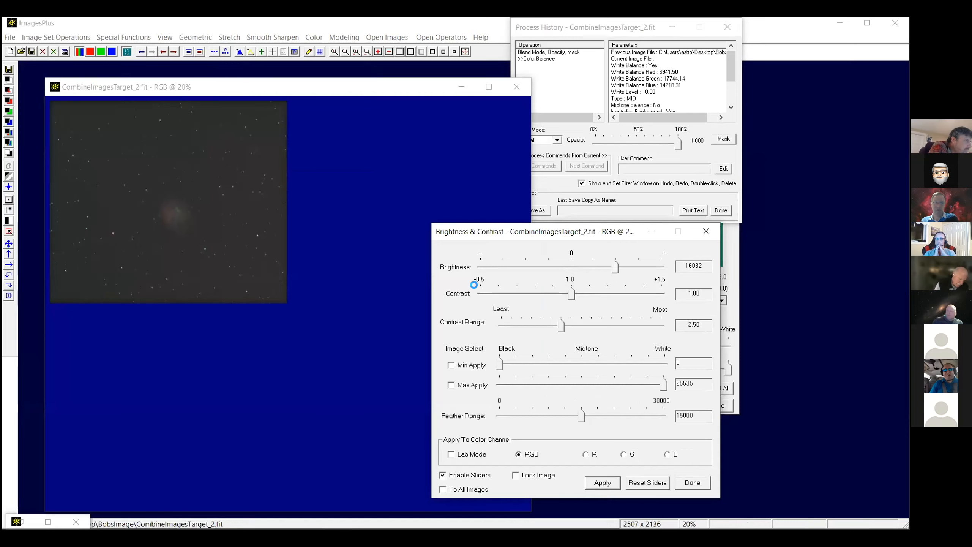
{"action": "left_click_drag", "start_coordinate": [573, 293], "coordinate": [596, 296]}
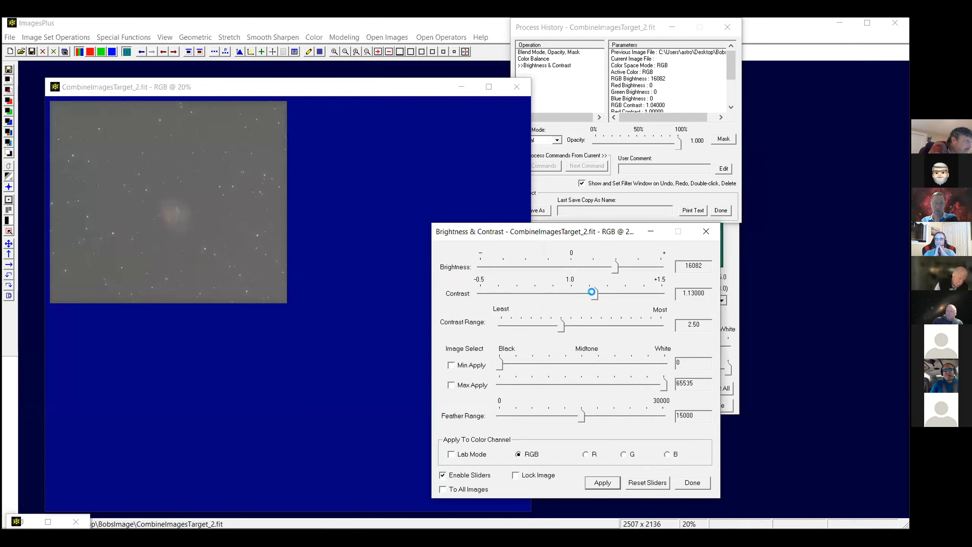
Try to paste the copied luminance mask onto the uncropped image's Brightness & Contrast operation.
{"action": "left_click", "coordinate": [724, 139]}
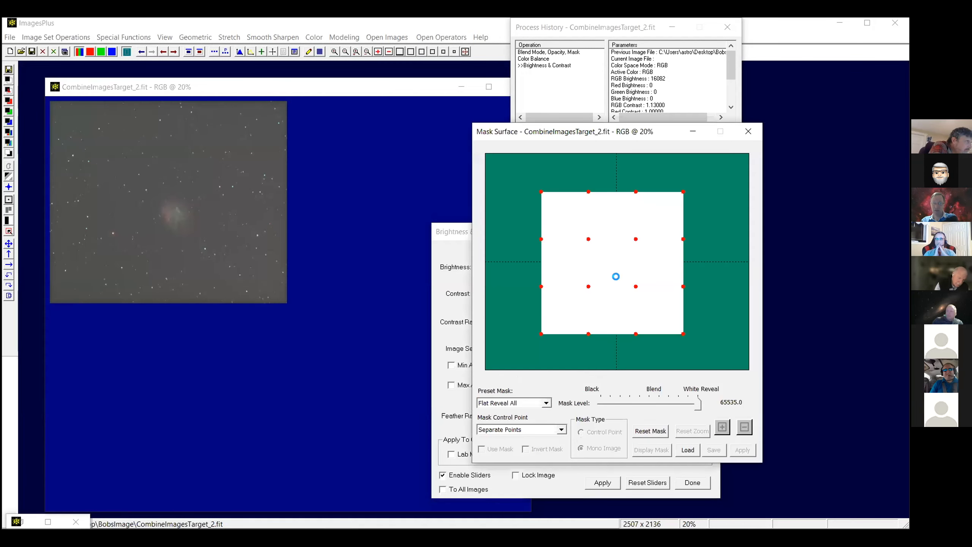
{"action": "right_click", "coordinate": [646, 282]}
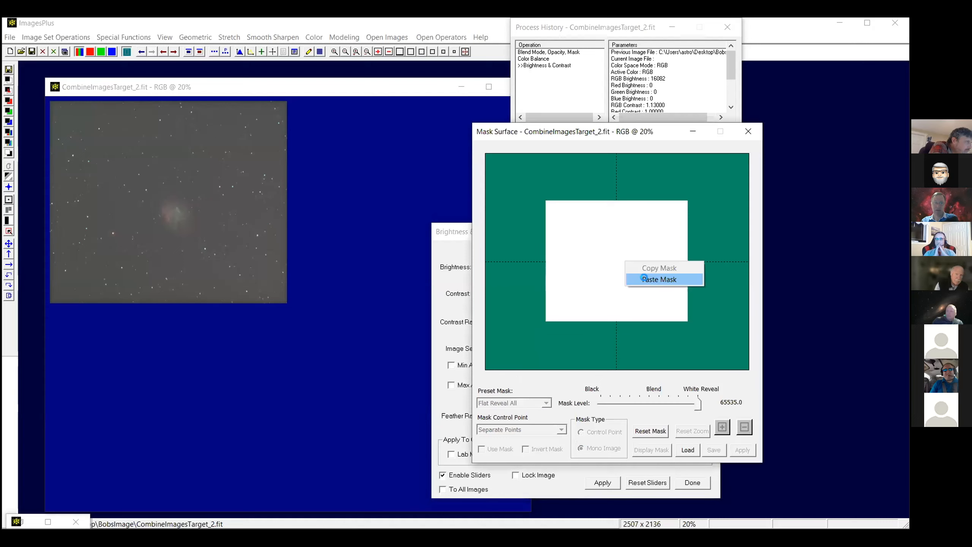
{"action": "left_click", "coordinate": [644, 279]}
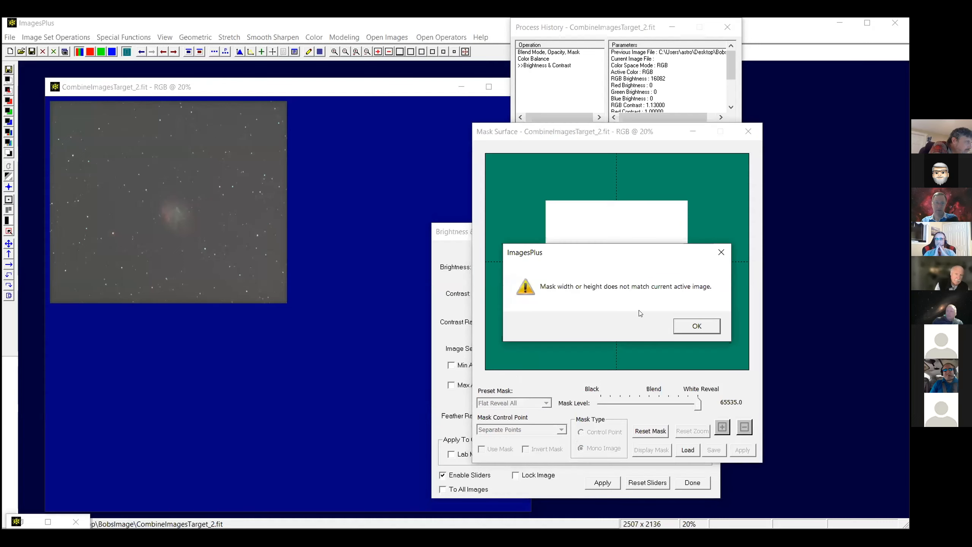
{"action": "left_click", "coordinate": [687, 325]}
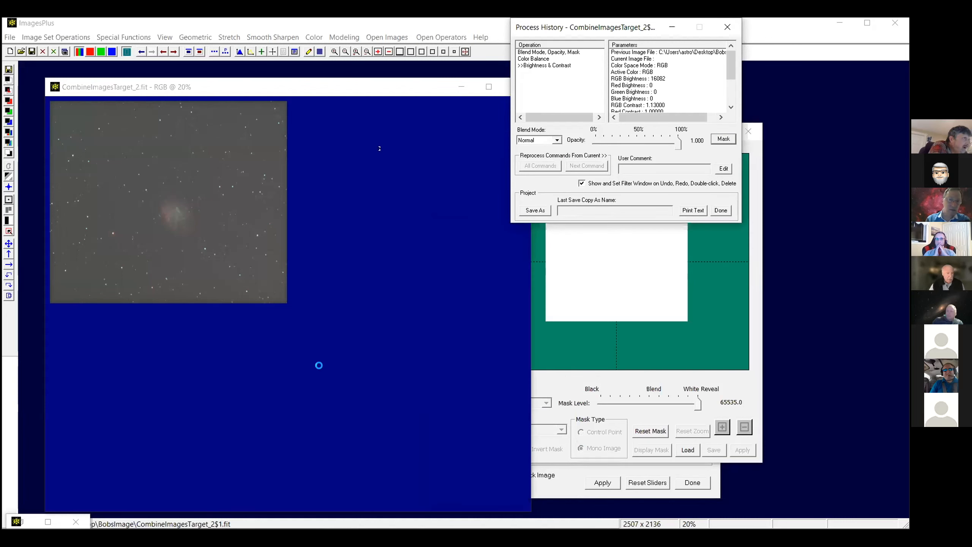
Close the open mask and adjustment windows and redisplay the uncropped image's Process History.
{"action": "left_click", "coordinate": [727, 30]}
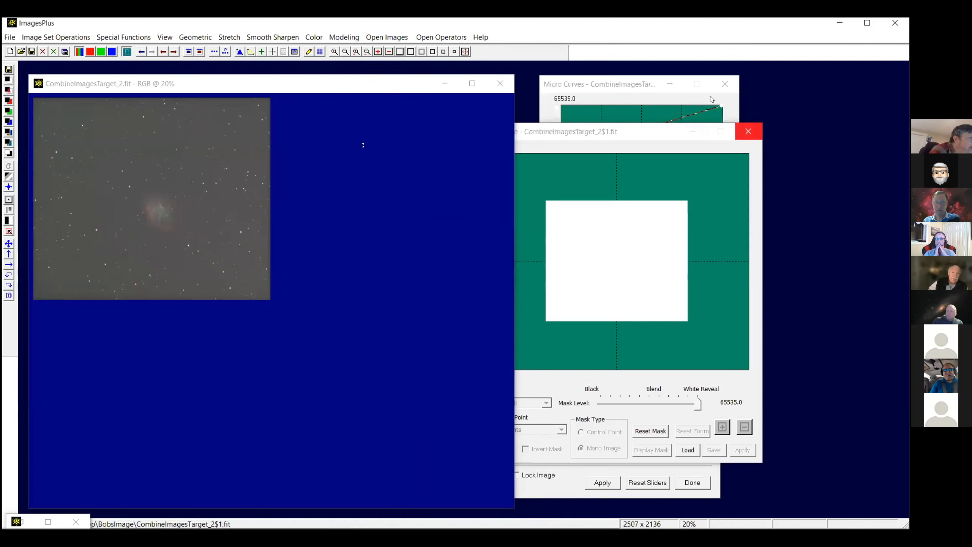
{"action": "left_click", "coordinate": [747, 136]}
{"action": "left_click", "coordinate": [706, 234]}
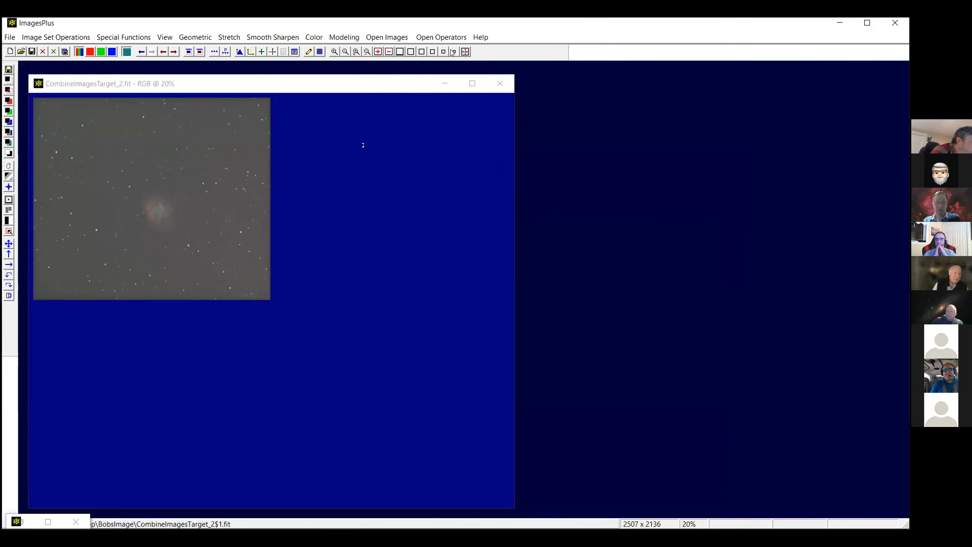
{"action": "left_click", "coordinate": [284, 52]}
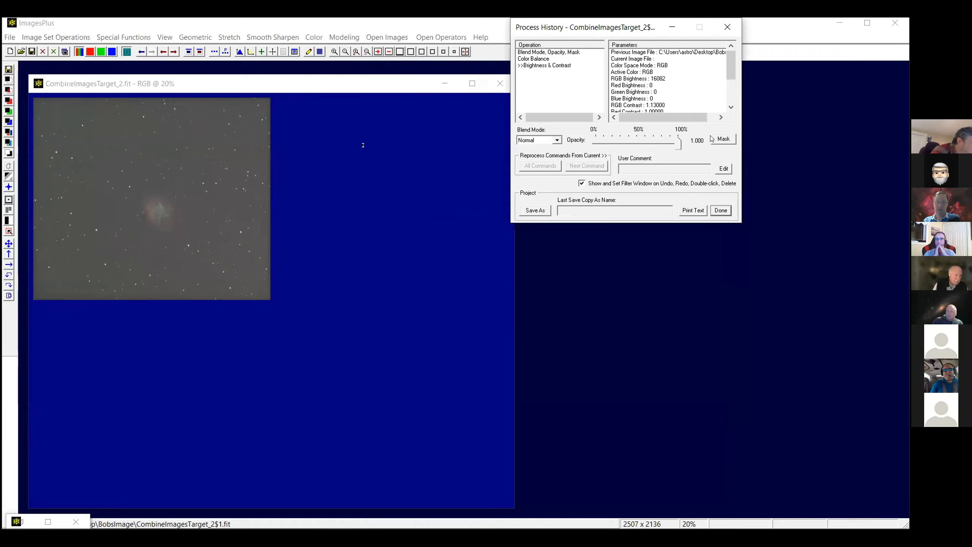
Step the combined image back to its Color Balance operation and create a luminance mask from it.
{"action": "left_click", "coordinate": [528, 60]}
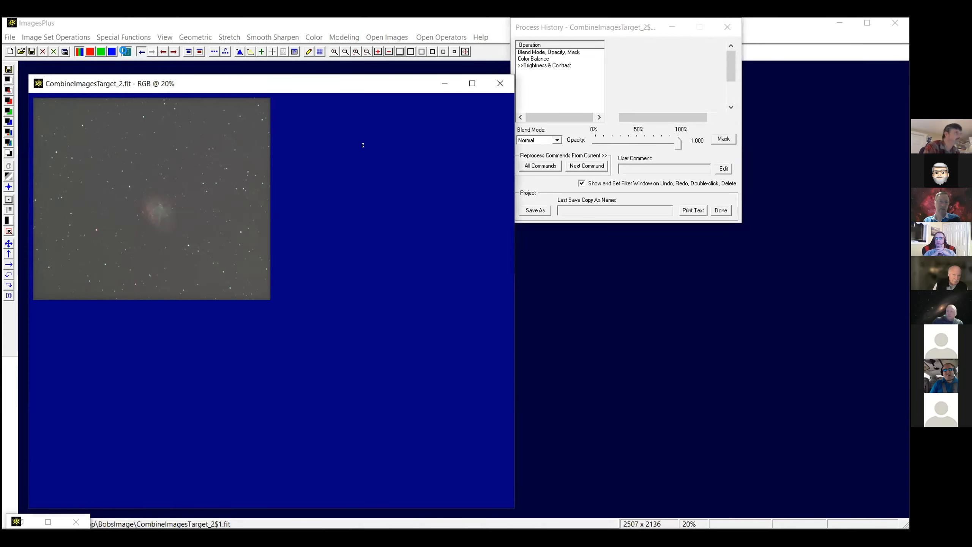
{"action": "key", "text": "ctrl+z"}
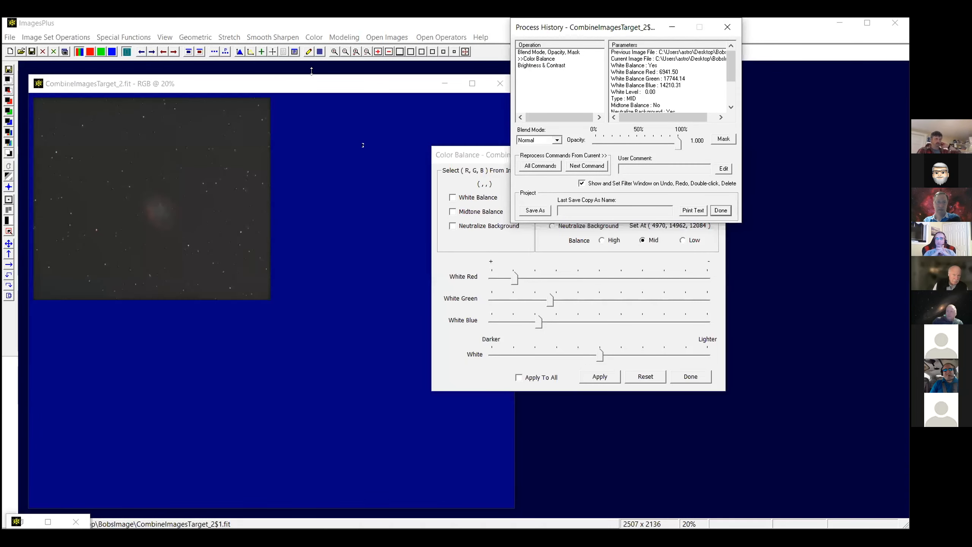
{"action": "left_click", "coordinate": [140, 38]}
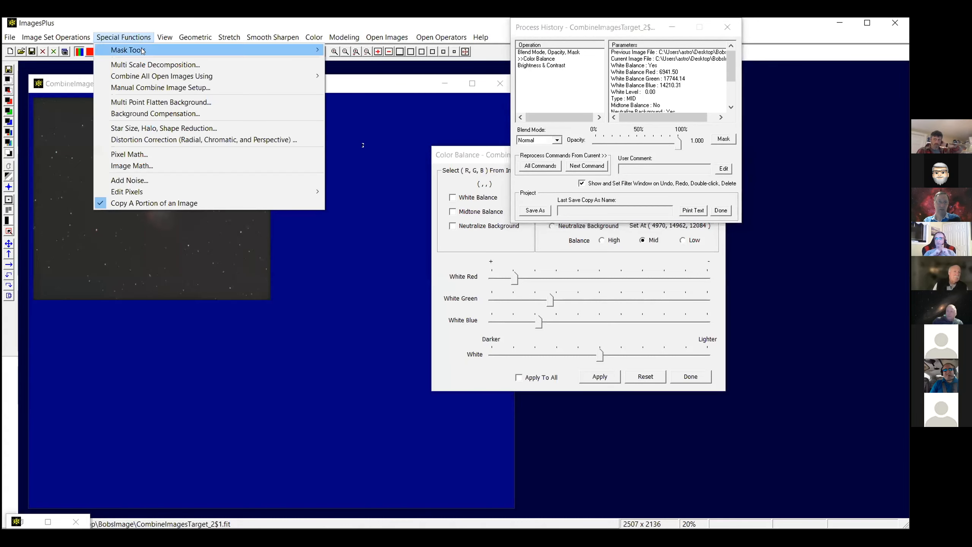
{"action": "mouse_move", "coordinate": [142, 51]}
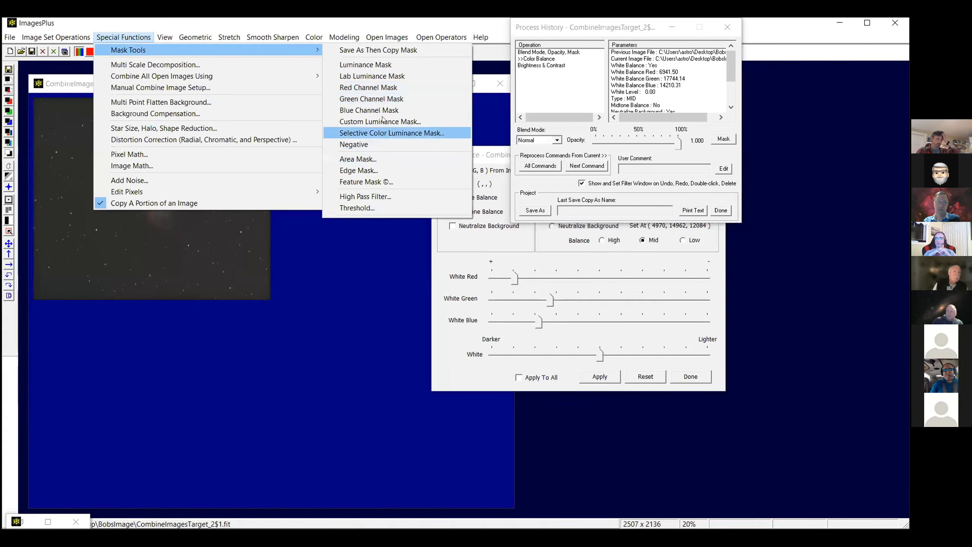
{"action": "left_click", "coordinate": [374, 62]}
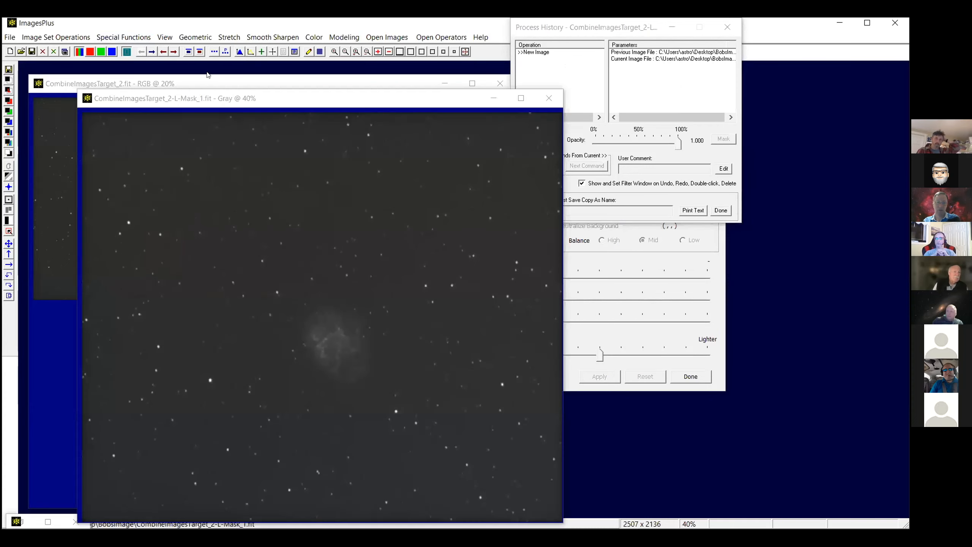
Apply Levels to the new luminance mask with the black level at 5726 and the white level at 37158.
{"action": "left_click", "coordinate": [229, 38]}
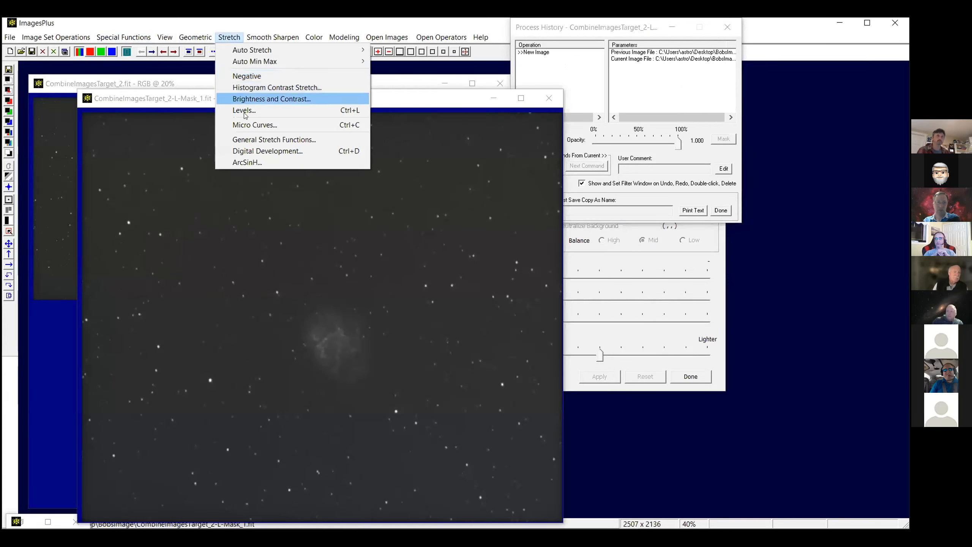
{"action": "left_click", "coordinate": [243, 110]}
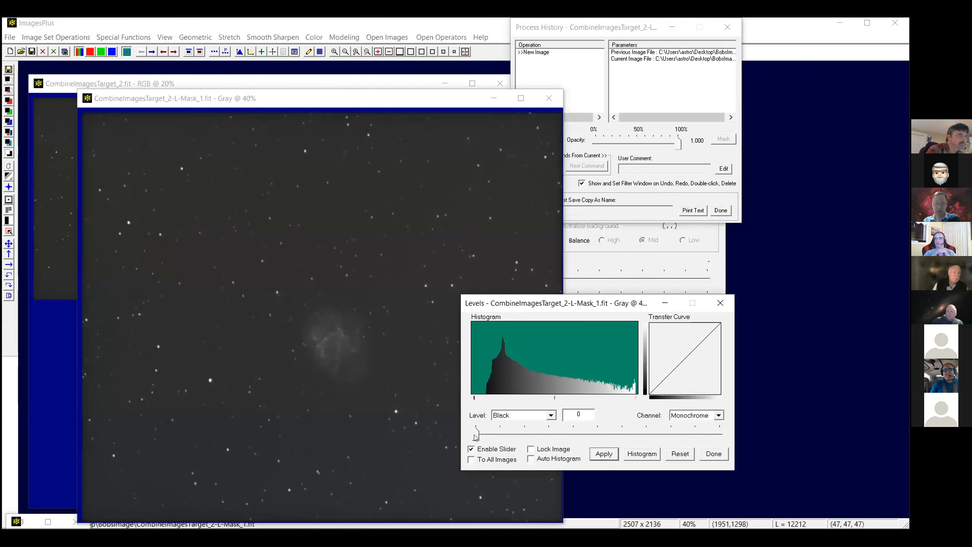
{"action": "left_click_drag", "start_coordinate": [488, 439], "coordinate": [497, 440]}
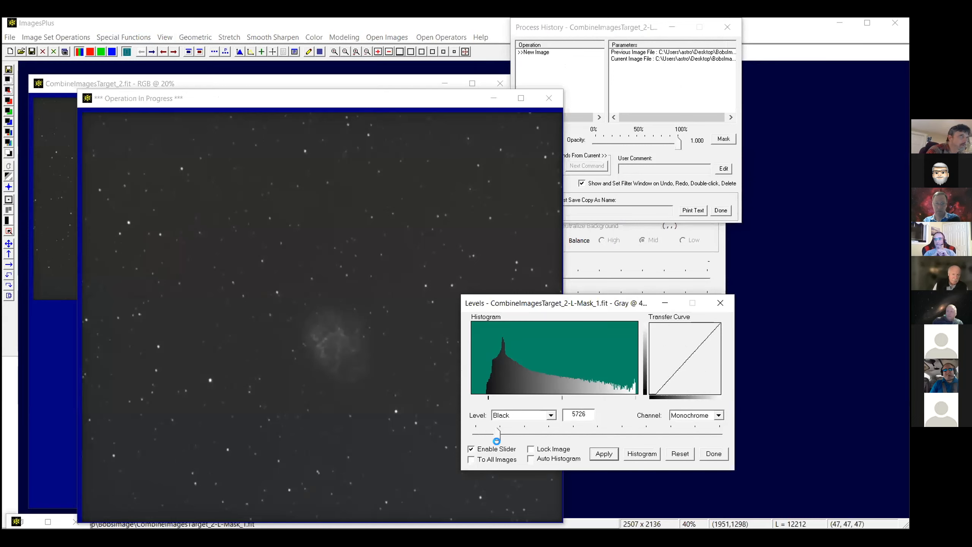
{"action": "left_click", "coordinate": [552, 416]}
{"action": "left_click", "coordinate": [505, 478]}
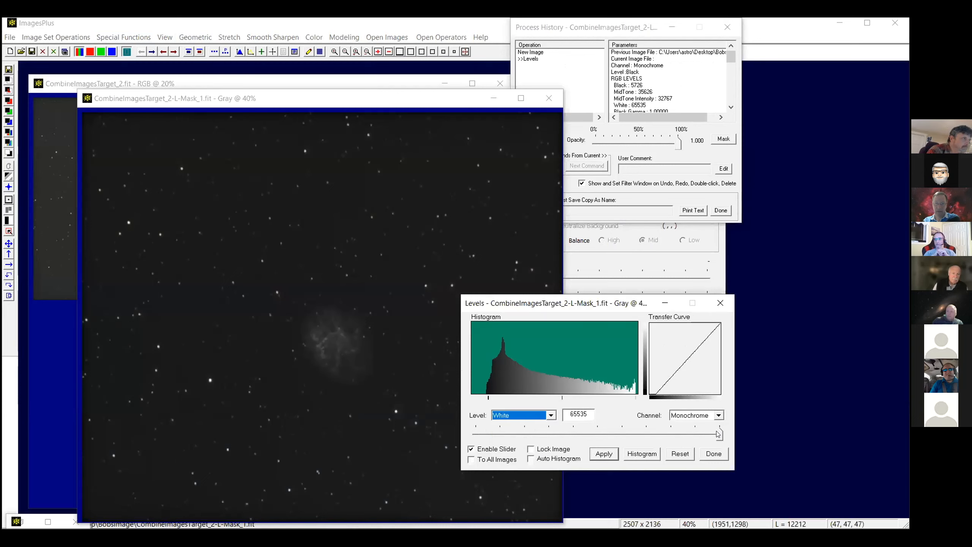
{"action": "left_click_drag", "start_coordinate": [716, 431], "coordinate": [615, 435]}
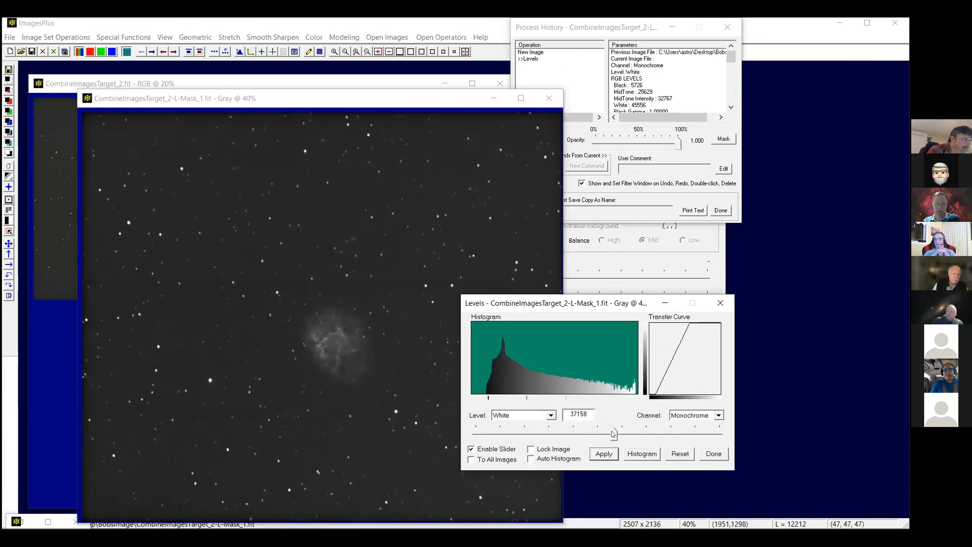
Refine the luminance mask's levels to a midtone of 19088 and a black level of 10435.
{"action": "left_click", "coordinate": [545, 418]}
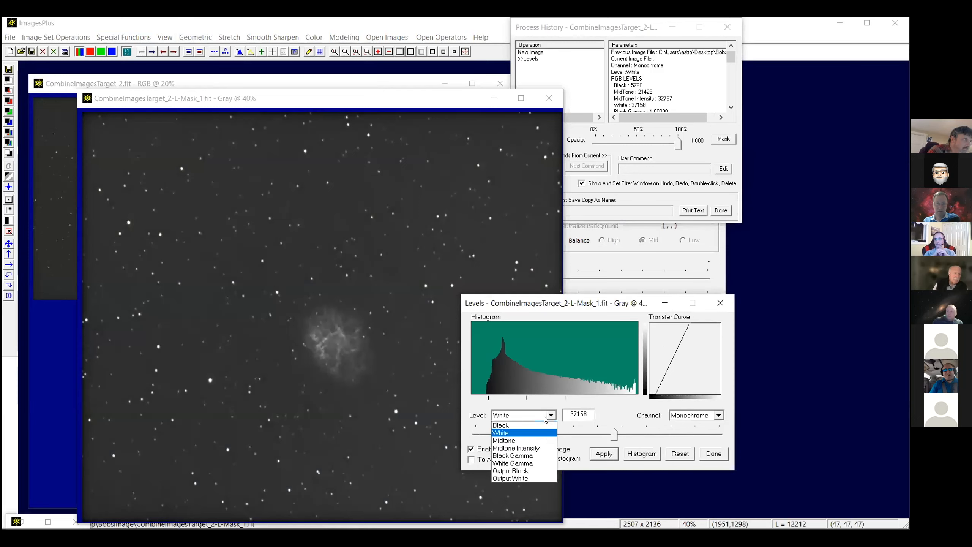
{"action": "left_click", "coordinate": [508, 424]}
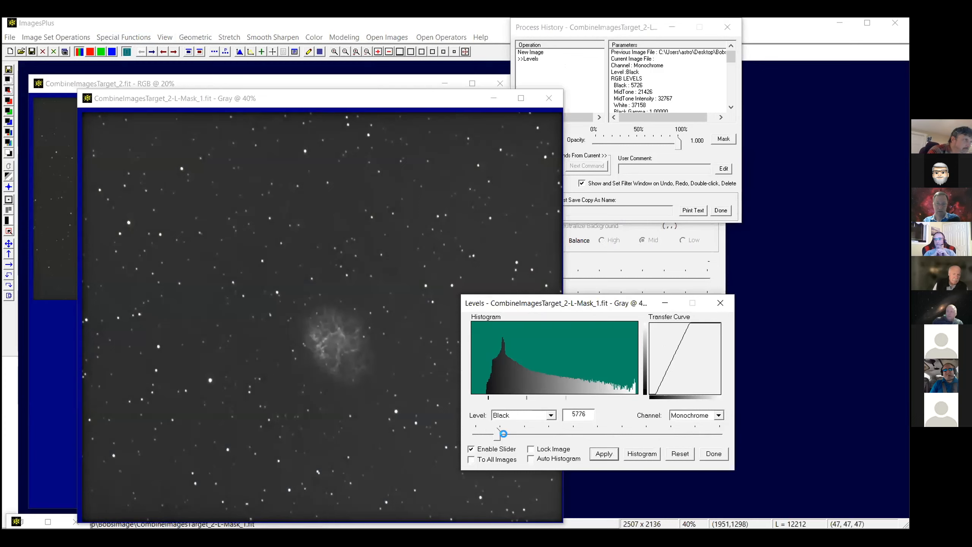
{"action": "left_click_drag", "start_coordinate": [497, 433], "coordinate": [507, 436]}
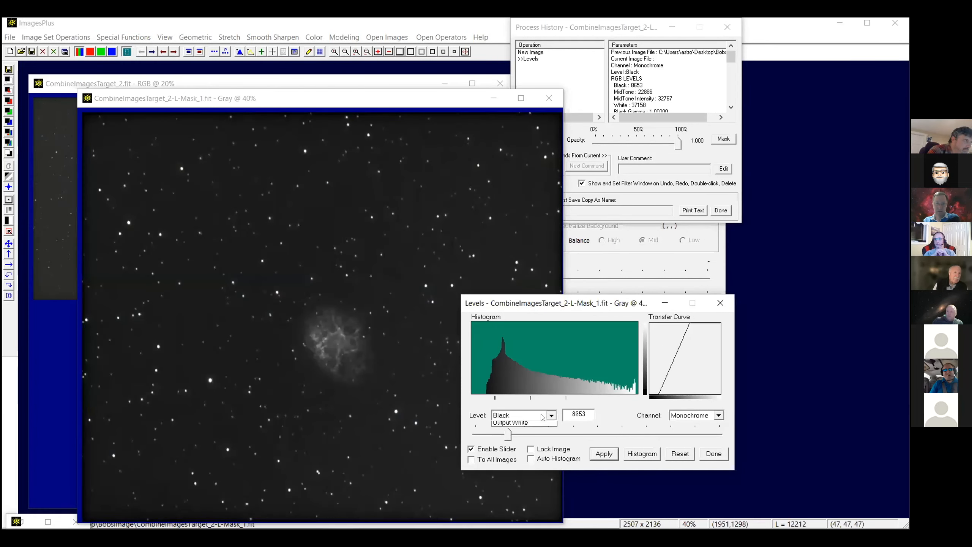
{"action": "left_click", "coordinate": [542, 417]}
{"action": "left_click", "coordinate": [531, 437]}
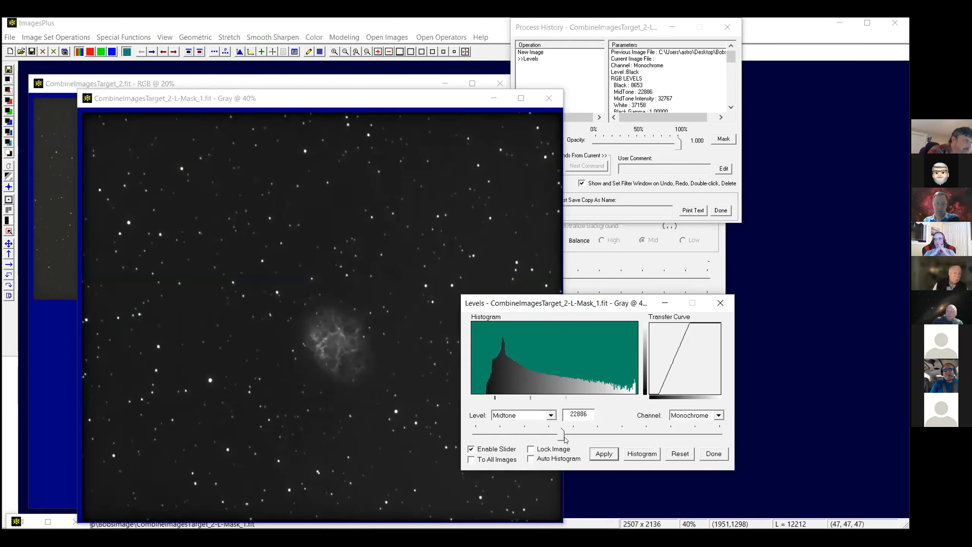
{"action": "left_click_drag", "start_coordinate": [560, 438], "coordinate": [547, 439]}
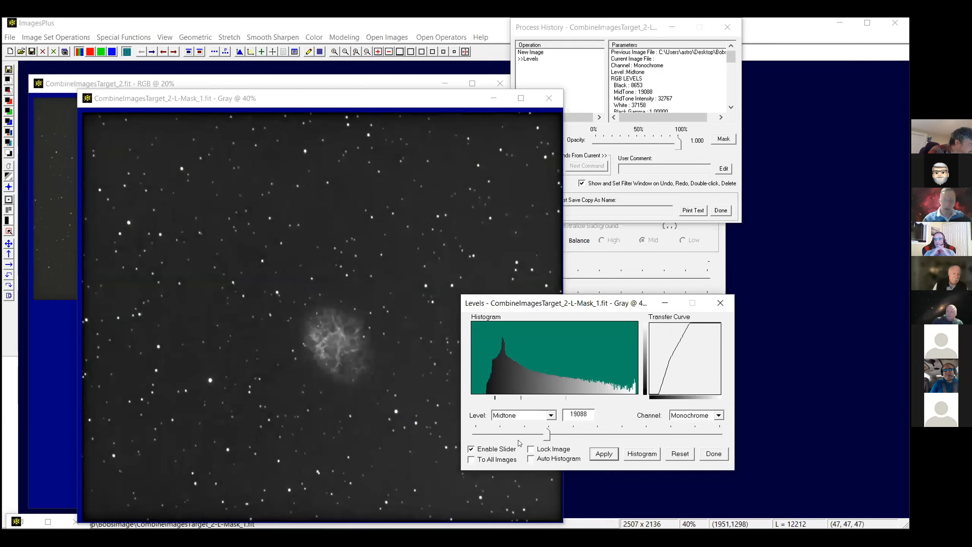
{"action": "left_click", "coordinate": [533, 416]}
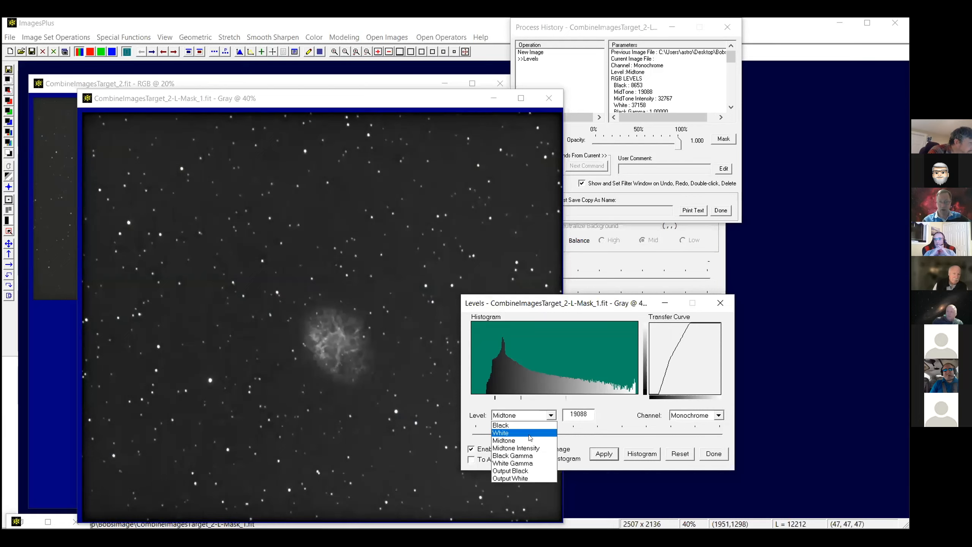
{"action": "left_click", "coordinate": [528, 424]}
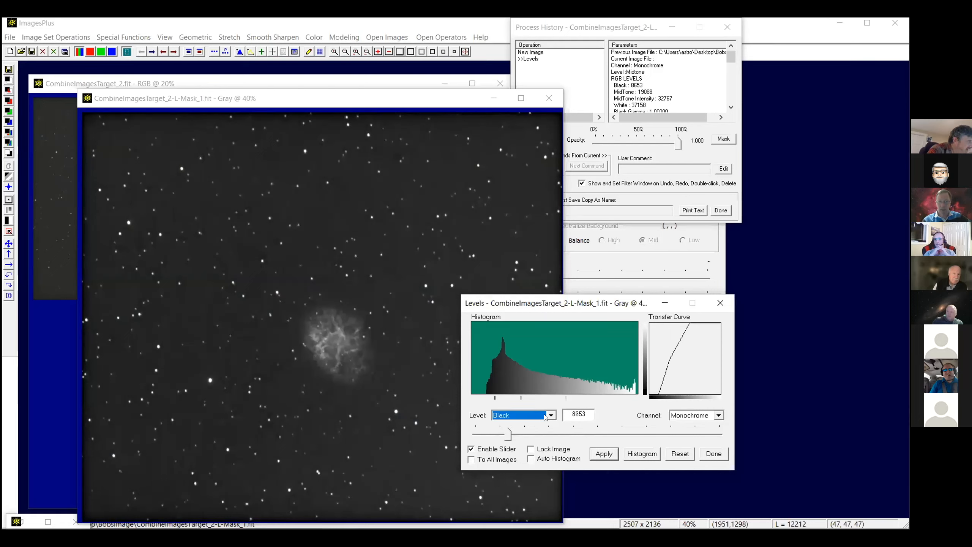
{"action": "left_click_drag", "start_coordinate": [506, 437], "coordinate": [509, 434]}
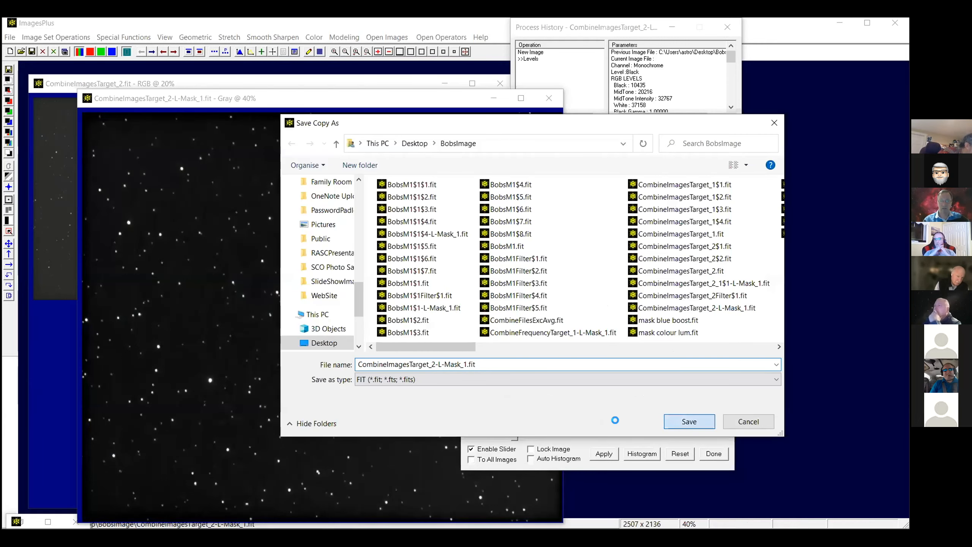
Save and copy the mask over CombineImagesTarget_2-L-Mask_1.fit as a 16-bit integer with lossless compression, and close the leftover adjustment windows.
{"action": "left_click", "coordinate": [678, 424]}
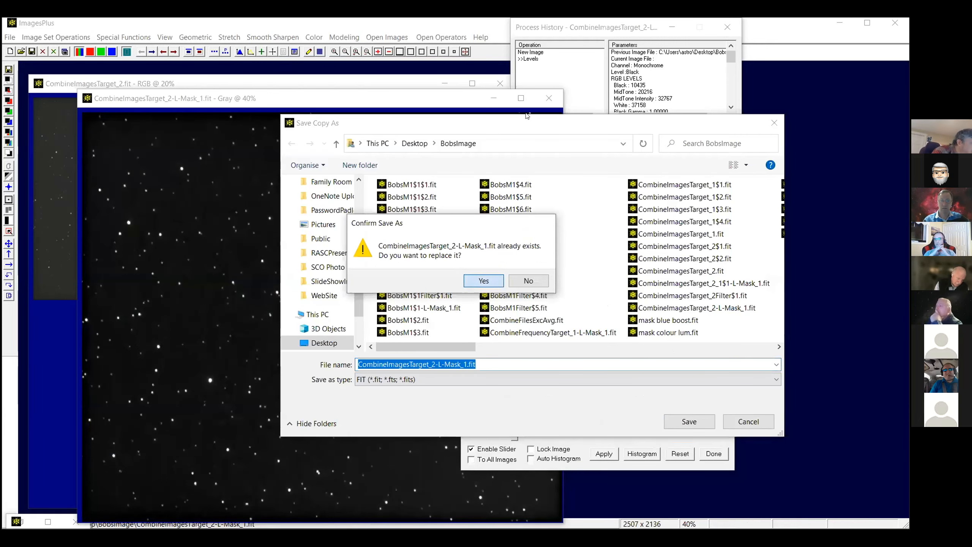
{"action": "left_click", "coordinate": [469, 281]}
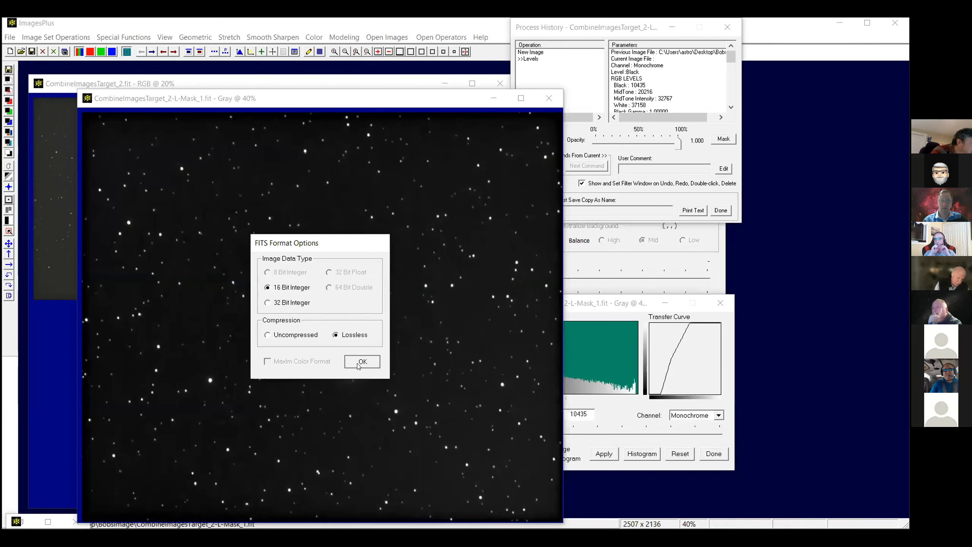
{"action": "left_click", "coordinate": [359, 361]}
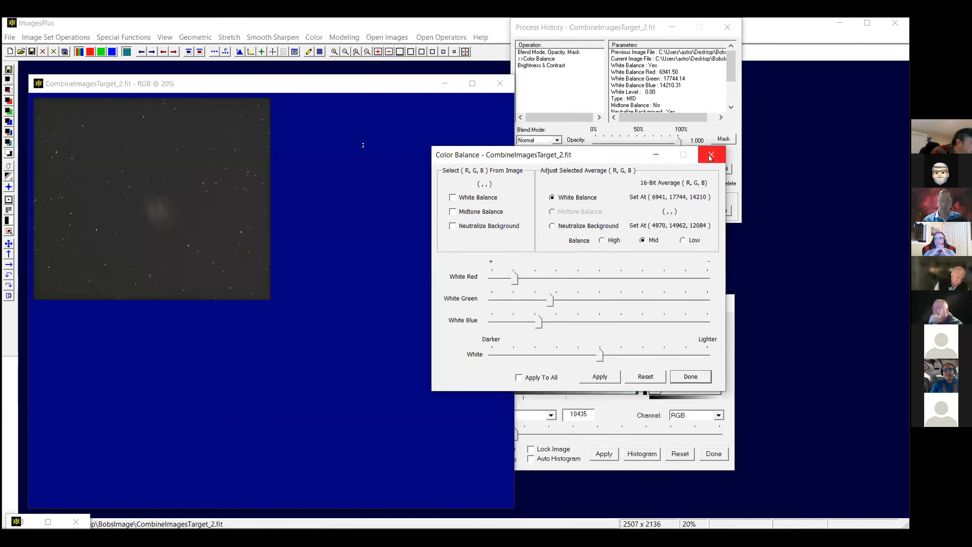
{"action": "left_click", "coordinate": [712, 152]}
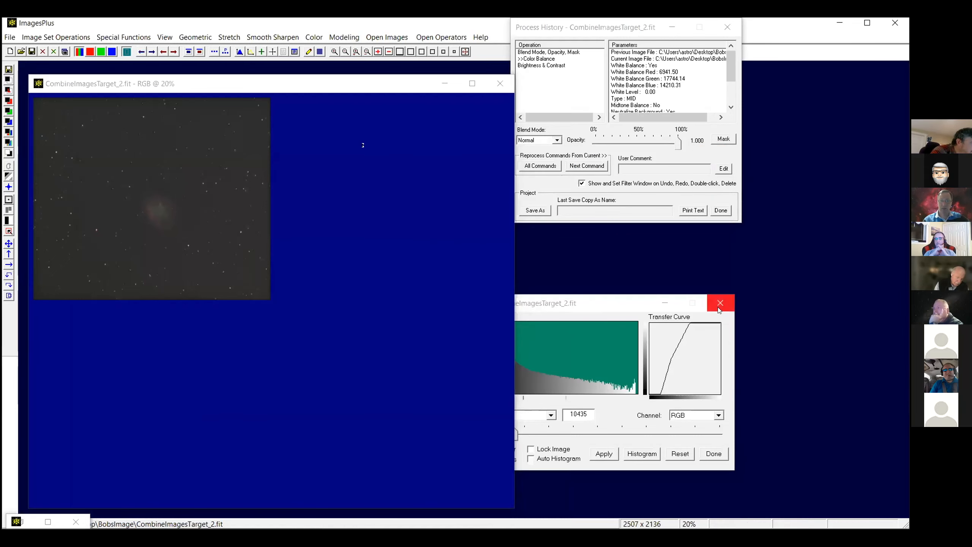
Set the combined image's RGB brightness to 22447 and contrast to 1.21.
{"action": "left_click", "coordinate": [232, 38]}
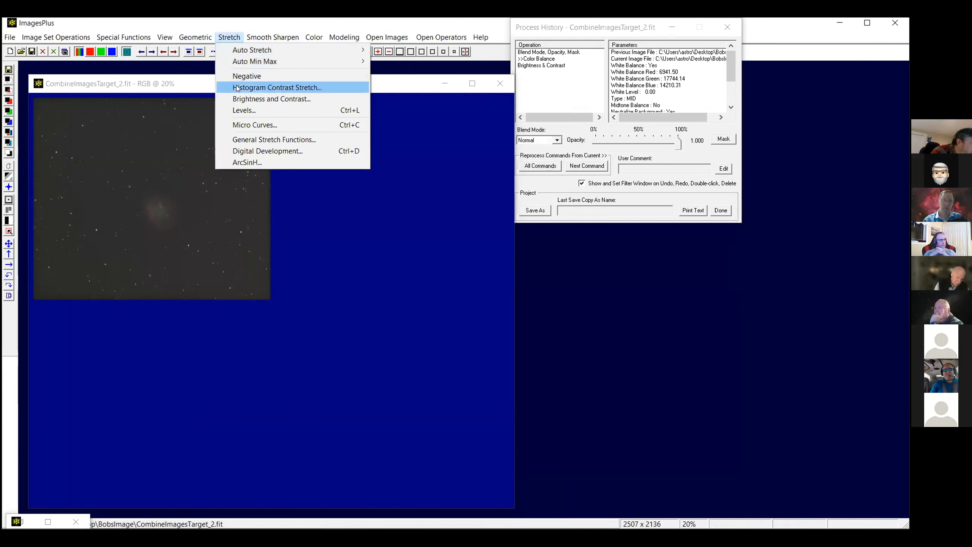
{"action": "left_click", "coordinate": [238, 100]}
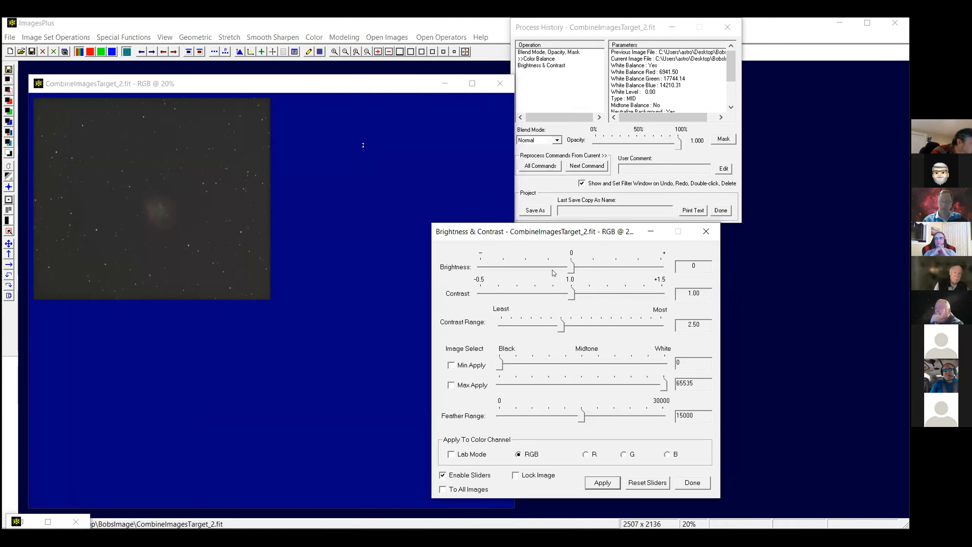
{"action": "left_click_drag", "start_coordinate": [609, 273], "coordinate": [632, 267]}
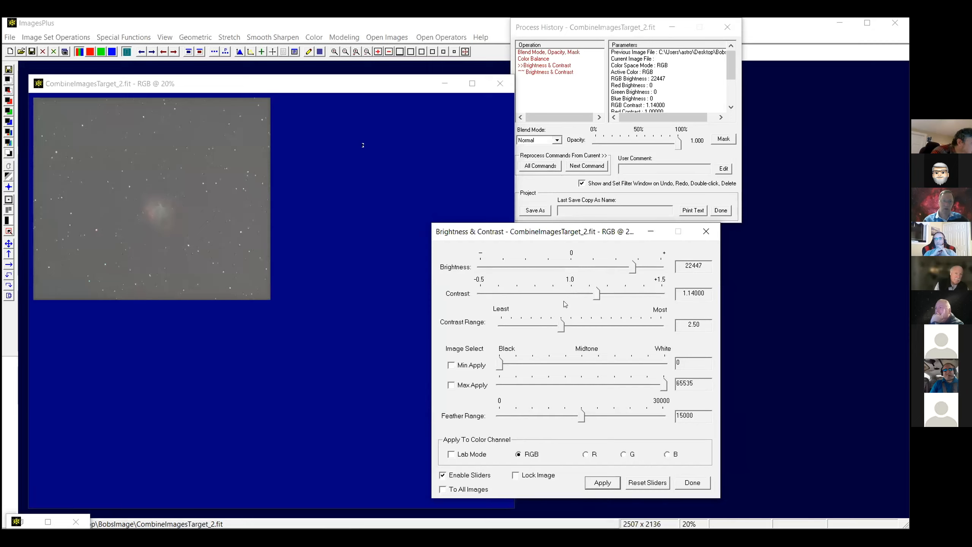
{"action": "left_click_drag", "start_coordinate": [609, 301], "coordinate": [610, 300]}
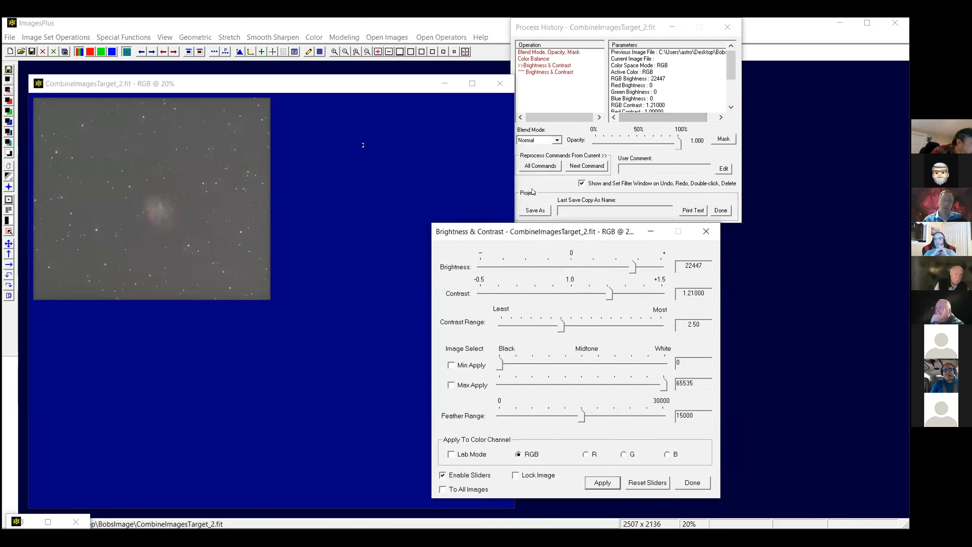
Paste the copied luminance mask as a mono image mask onto the Brightness & Contrast operation and apply it.
{"action": "left_click", "coordinate": [580, 447]}
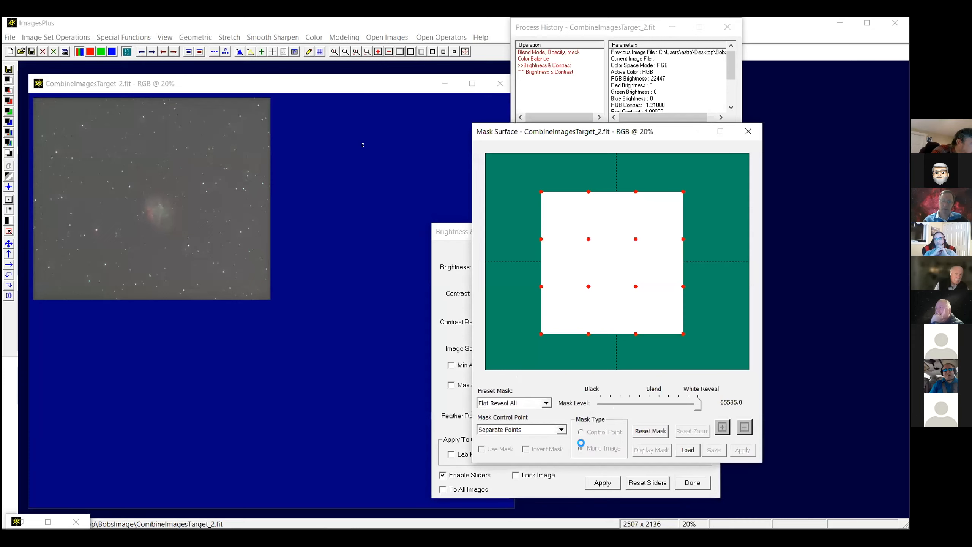
{"action": "right_click", "coordinate": [627, 260]}
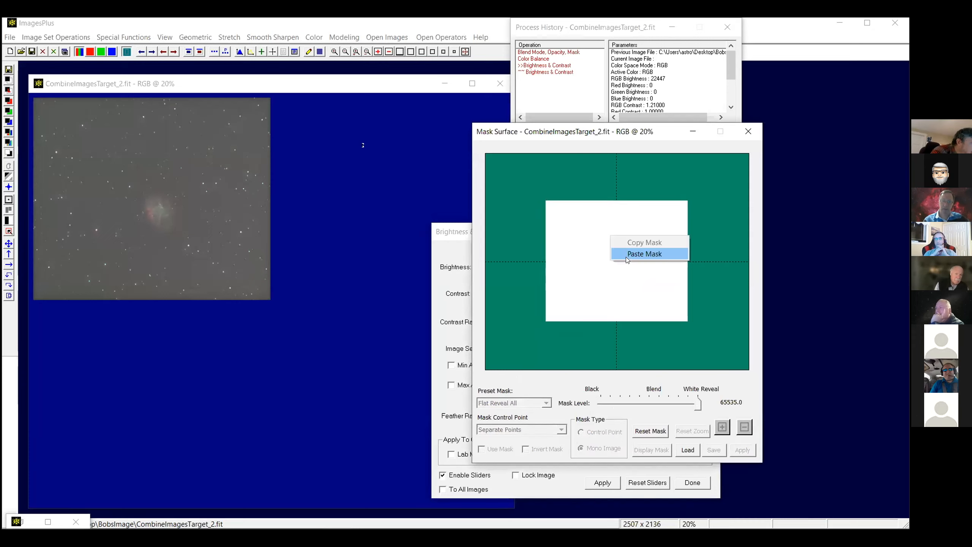
{"action": "left_click", "coordinate": [629, 256]}
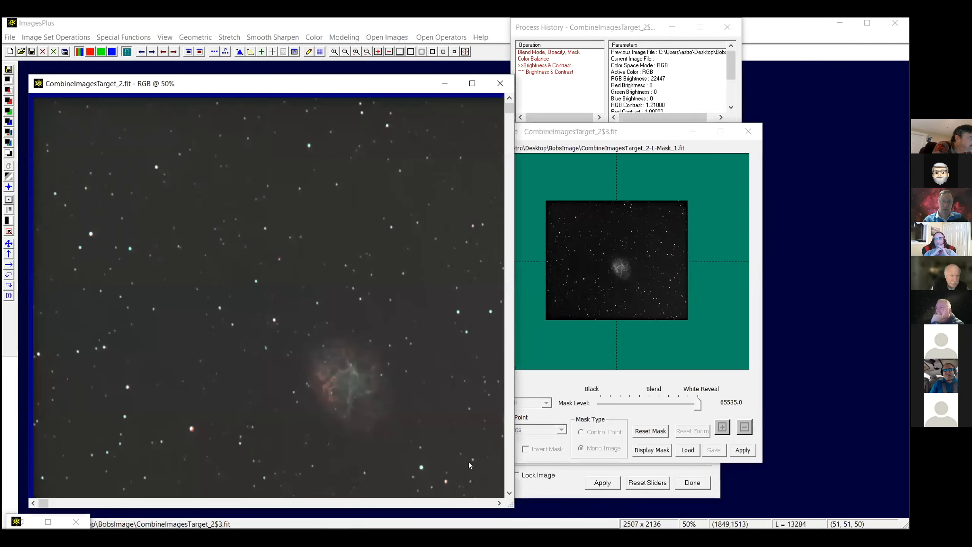
Compare the nebula with and without the masked brightness adjustment by switching the operation's opacity between 0% and 100%.
{"action": "left_click", "coordinate": [498, 503]}
{"action": "left_click", "coordinate": [499, 503]}
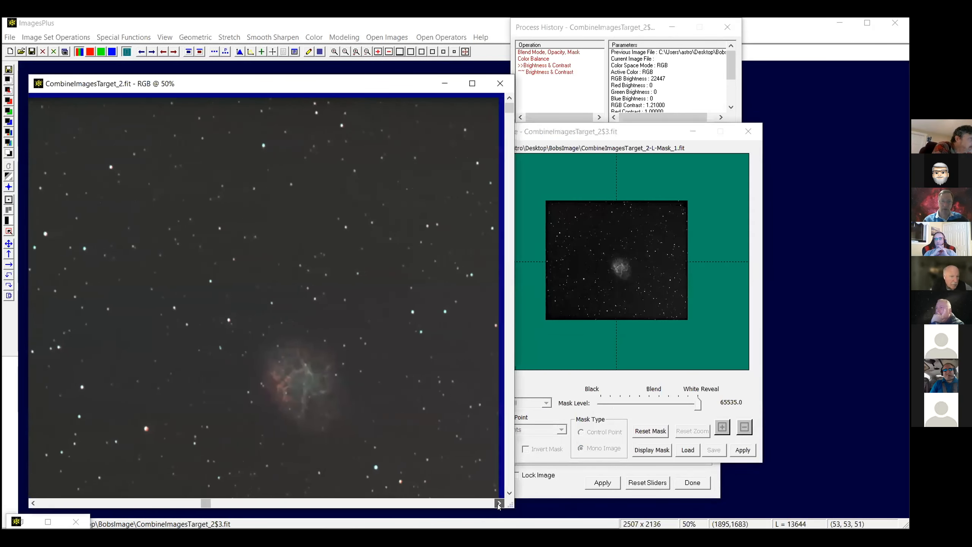
{"action": "left_click", "coordinate": [509, 493]}
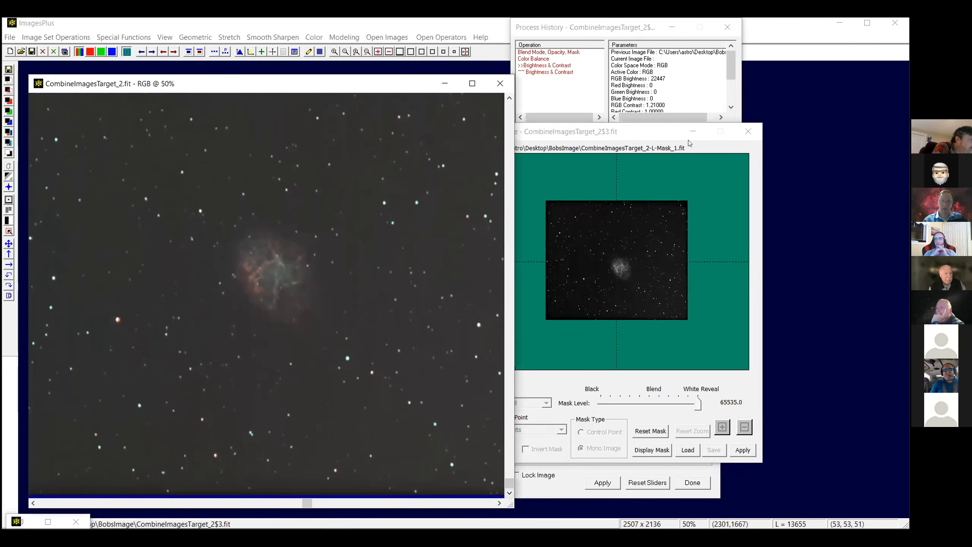
{"action": "left_click", "coordinate": [686, 93]}
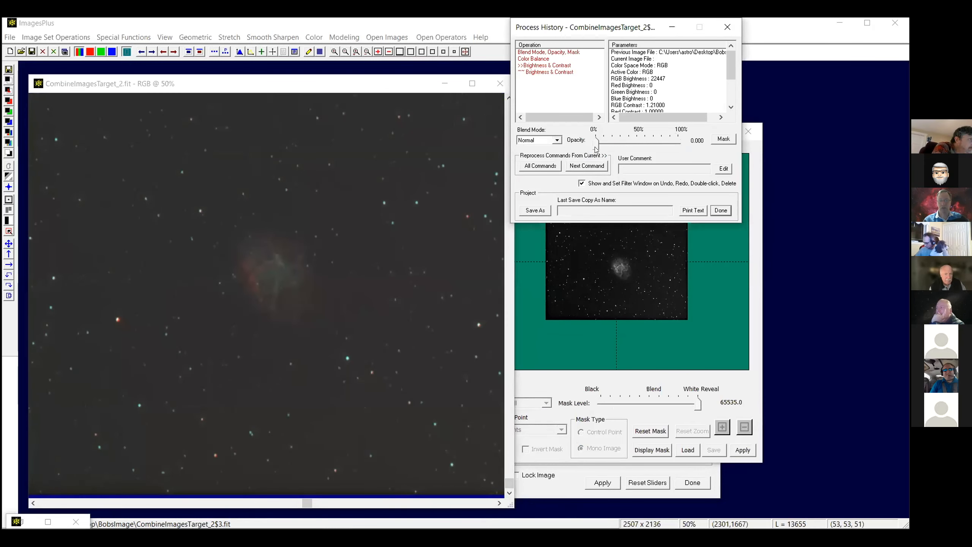
{"action": "left_click_drag", "start_coordinate": [592, 145], "coordinate": [679, 144]}
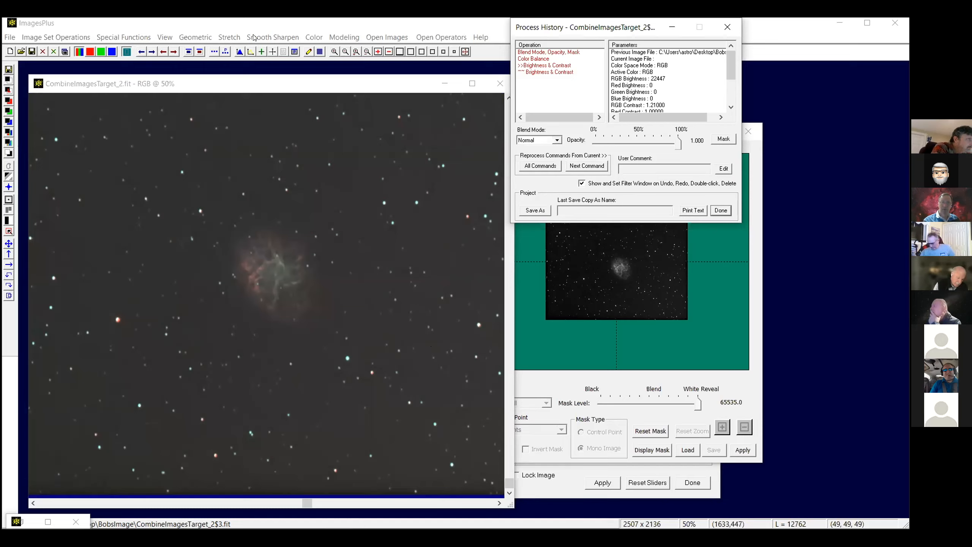
Apply Levels to the combined image with the RGB black level at 2418.
{"action": "left_click", "coordinate": [235, 36]}
{"action": "left_click", "coordinate": [238, 109]}
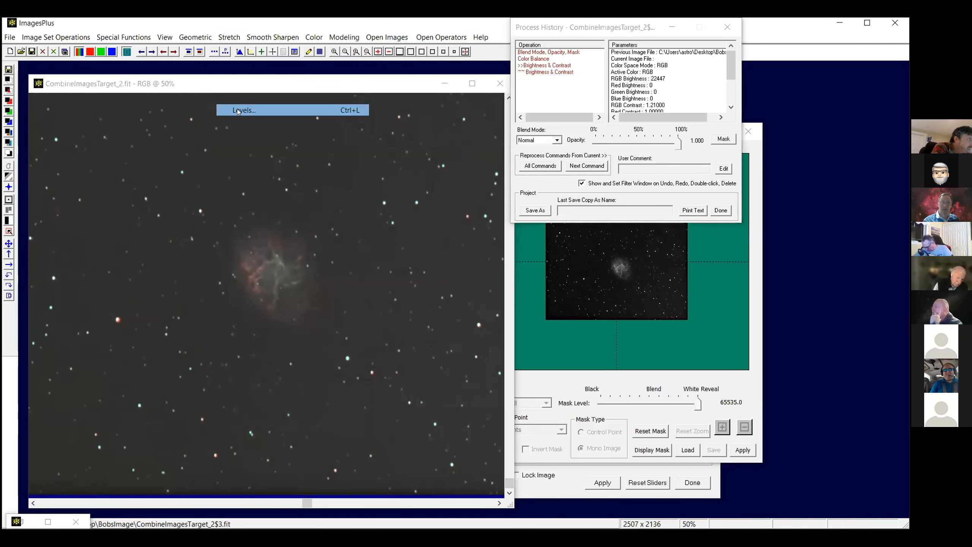
{"action": "left_click_drag", "start_coordinate": [473, 443], "coordinate": [482, 441]}
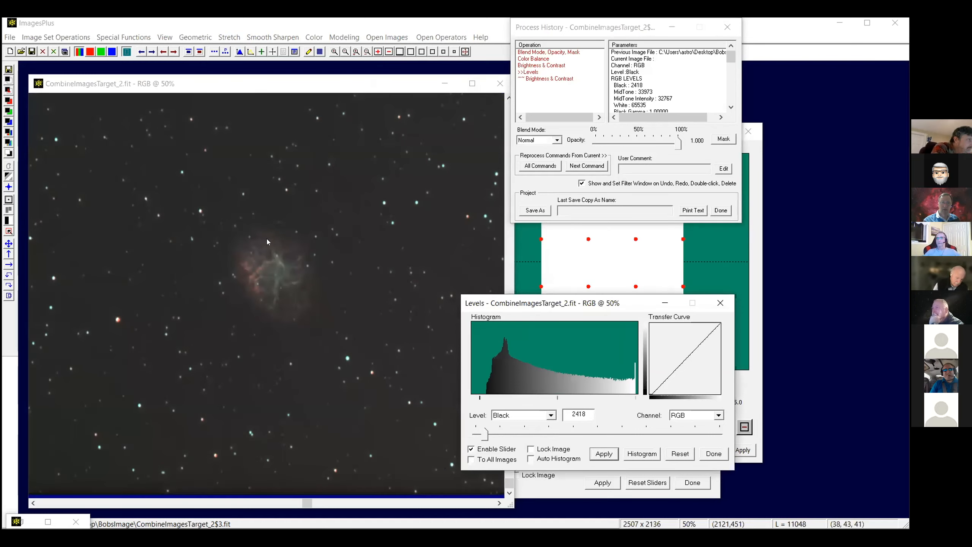
Close the Process History, Levels and Brightness & Contrast windows and reposition the combined image in the workspace.
{"action": "left_click", "coordinate": [361, 197]}
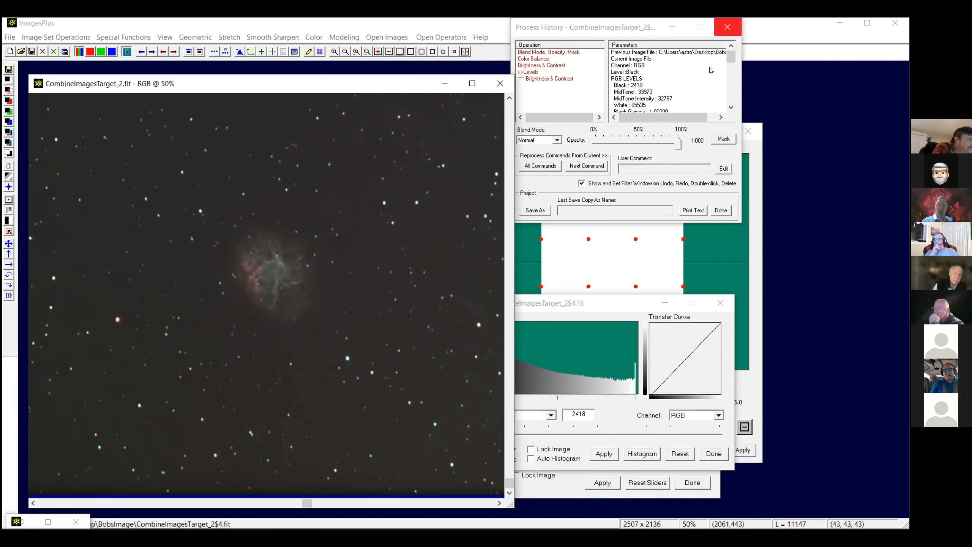
{"action": "left_click", "coordinate": [727, 27]}
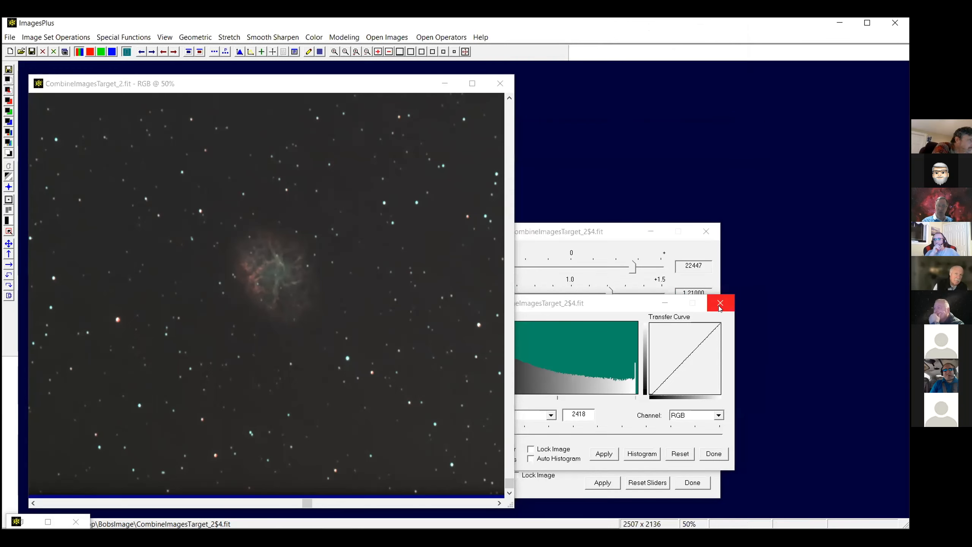
{"action": "left_click", "coordinate": [706, 232]}
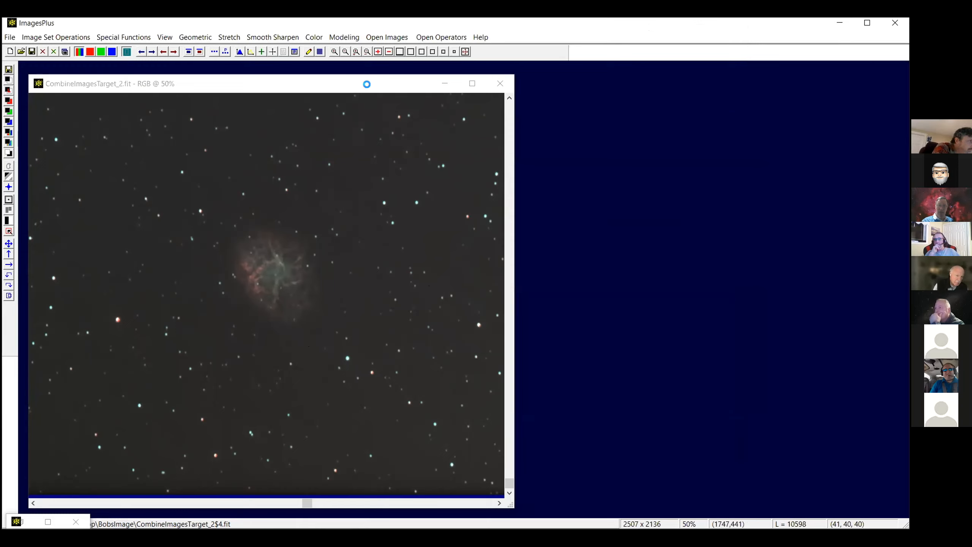
{"action": "left_click_drag", "start_coordinate": [367, 83], "coordinate": [562, 86]}
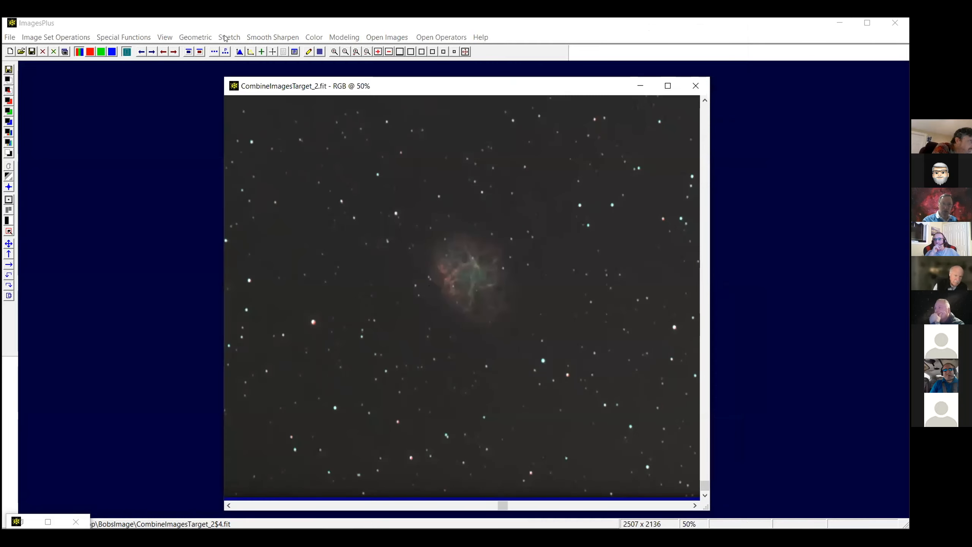
Try an RGB contrast of 1.06 on the combined image, limited to a maximum level of 7932 with a feather range of 0.
{"action": "left_click", "coordinate": [229, 37]}
{"action": "left_click", "coordinate": [245, 99]}
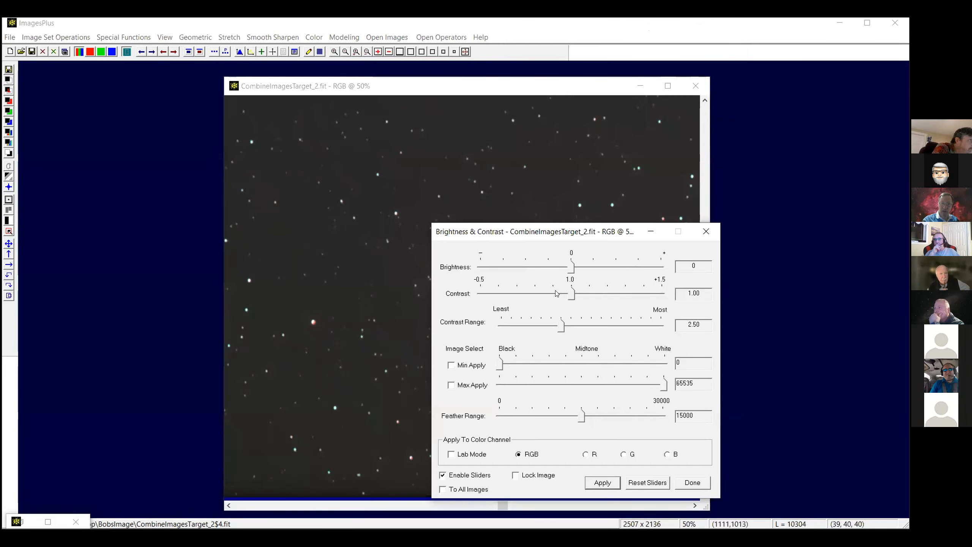
{"action": "left_click_drag", "start_coordinate": [567, 295], "coordinate": [584, 298]}
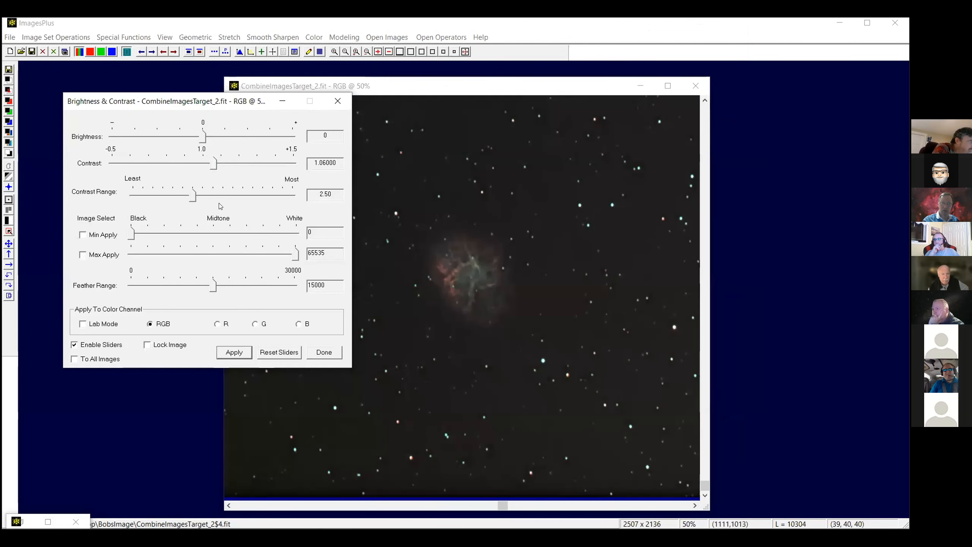
{"action": "left_click_drag", "start_coordinate": [295, 254], "coordinate": [178, 253]}
{"action": "left_click_drag", "start_coordinate": [213, 280], "coordinate": [132, 287]}
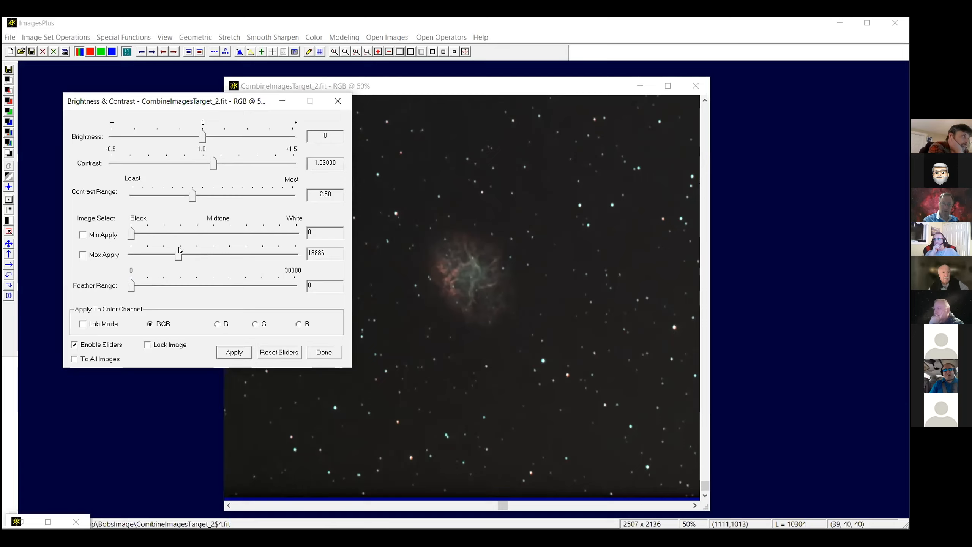
{"action": "left_click_drag", "start_coordinate": [179, 257], "coordinate": [173, 254]}
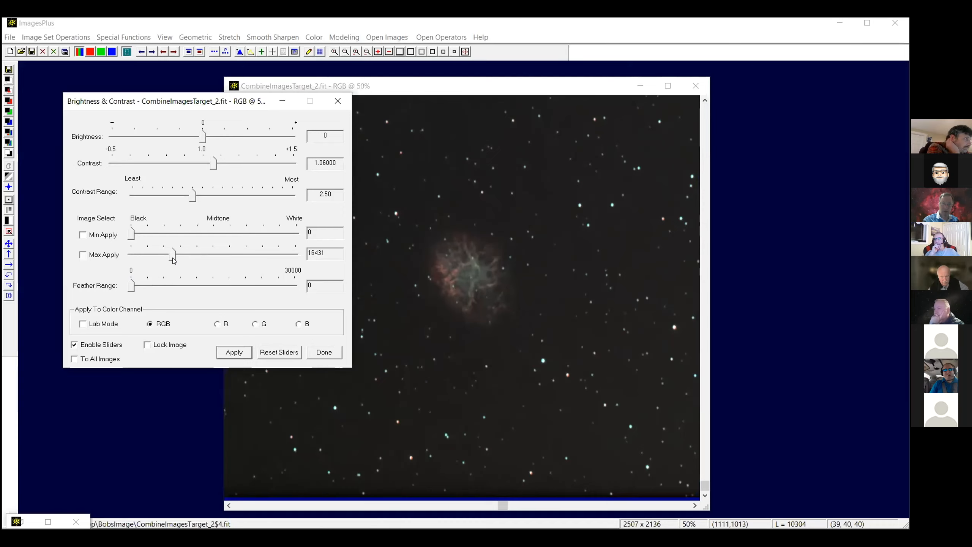
{"action": "left_click_drag", "start_coordinate": [168, 255], "coordinate": [154, 254]}
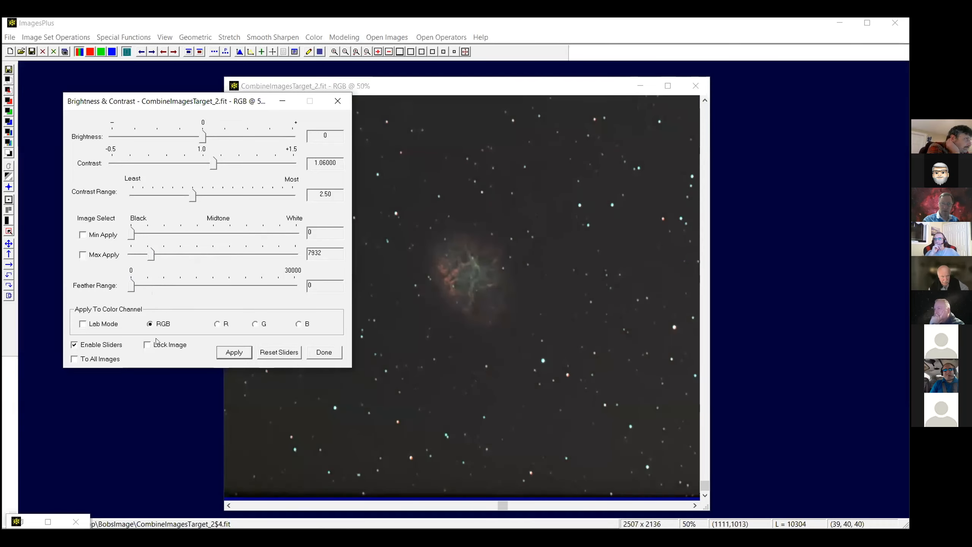
Try a feather range of 4522 for the contrast adjustment, reset its settings, undo the adjustment and close Brightness & Contrast.
{"action": "left_click_drag", "start_coordinate": [129, 288], "coordinate": [141, 294]}
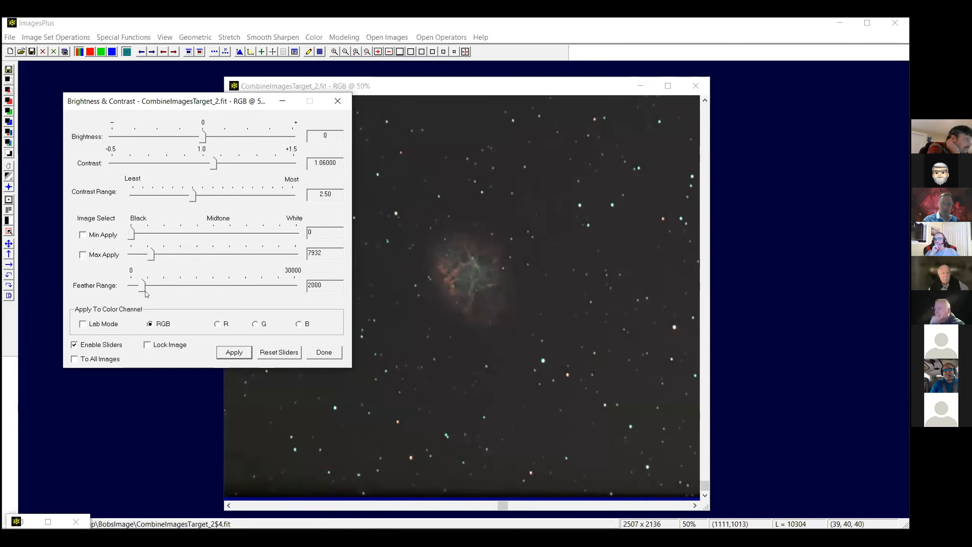
{"action": "left_click_drag", "start_coordinate": [145, 291], "coordinate": [147, 288]}
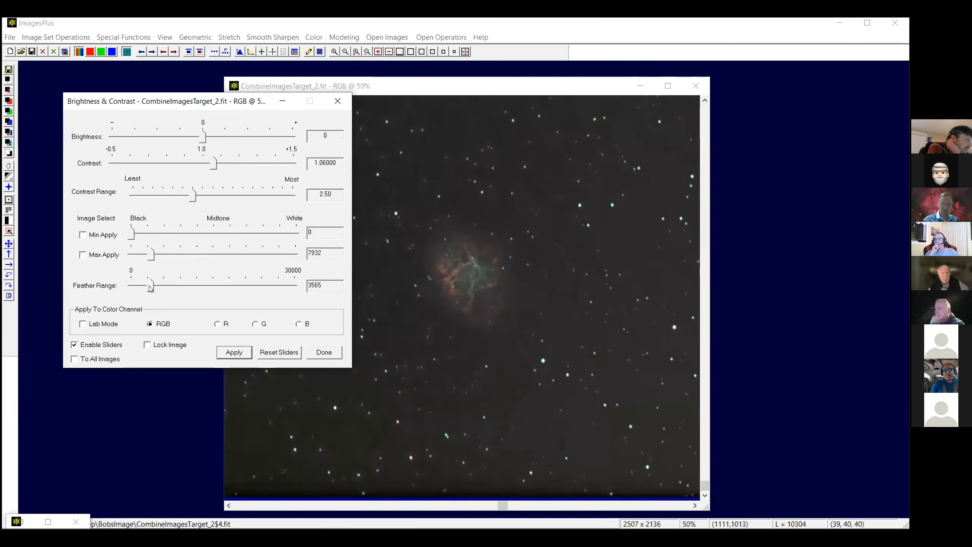
{"action": "left_click_drag", "start_coordinate": [152, 289], "coordinate": [157, 287]}
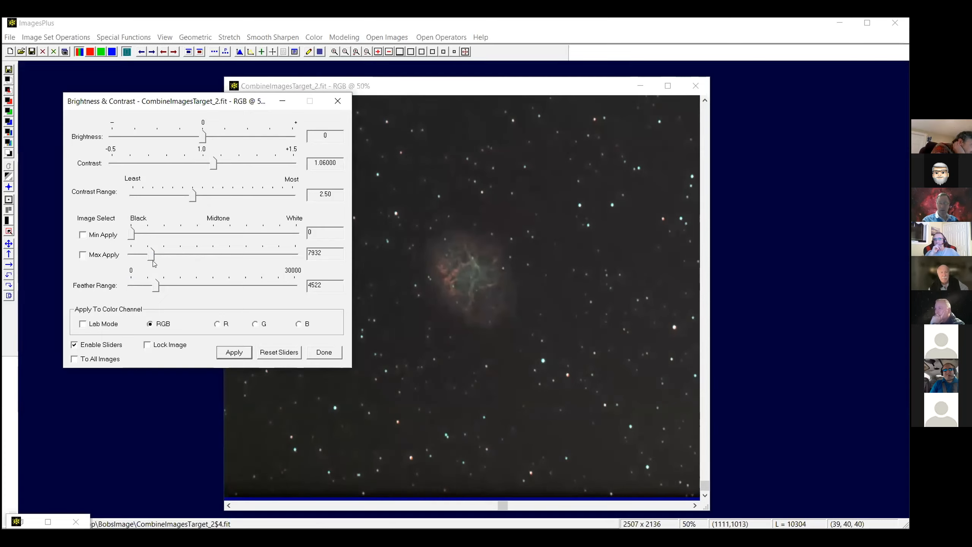
{"action": "left_click", "coordinate": [270, 355]}
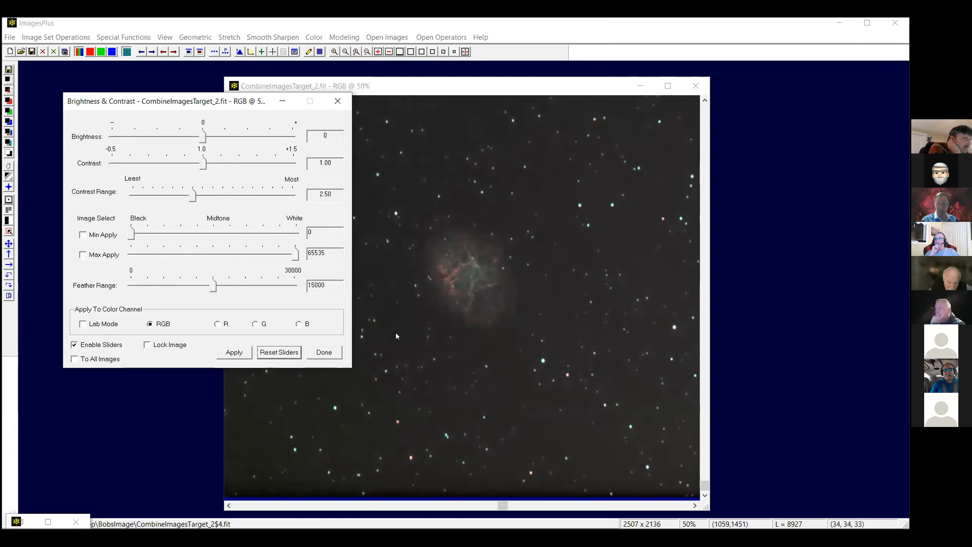
{"action": "left_click", "coordinate": [140, 52]}
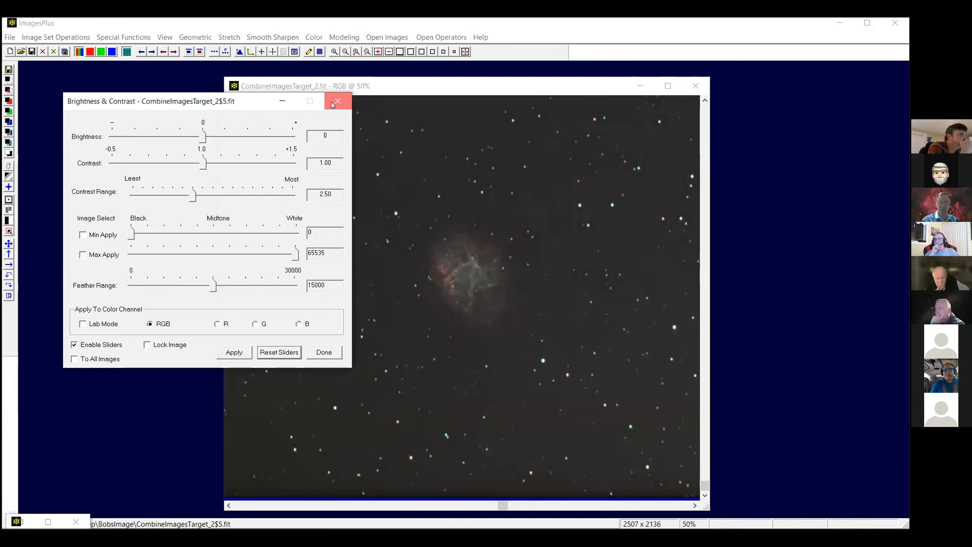
{"action": "left_click", "coordinate": [331, 102]}
Open Micro Curves for the combined image and bend the RGB curve upward by raising both the highlight and shadow handles.
{"action": "left_click", "coordinate": [230, 37]}
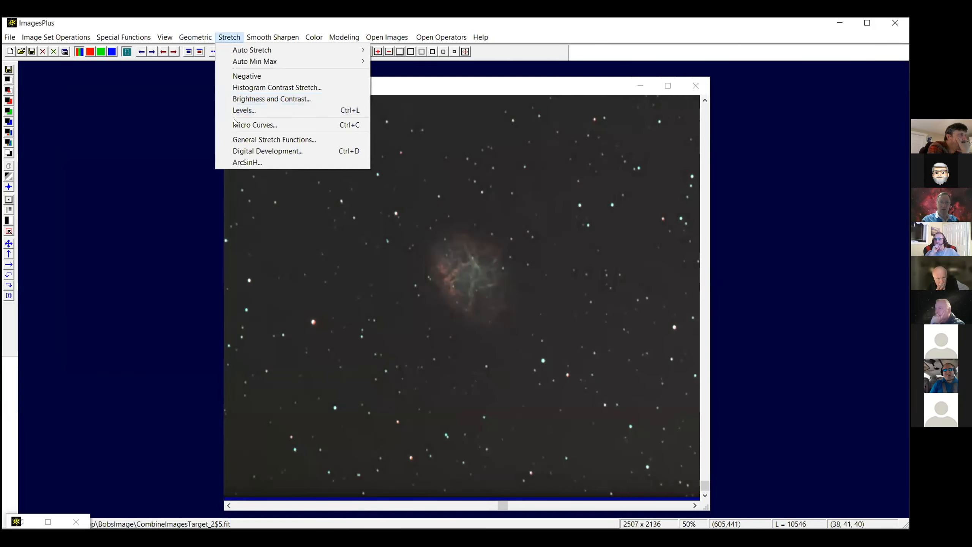
{"action": "left_click", "coordinate": [278, 124]}
{"action": "left_click_drag", "start_coordinate": [646, 160], "coordinate": [617, 132]}
{"action": "left_click", "coordinate": [623, 204]}
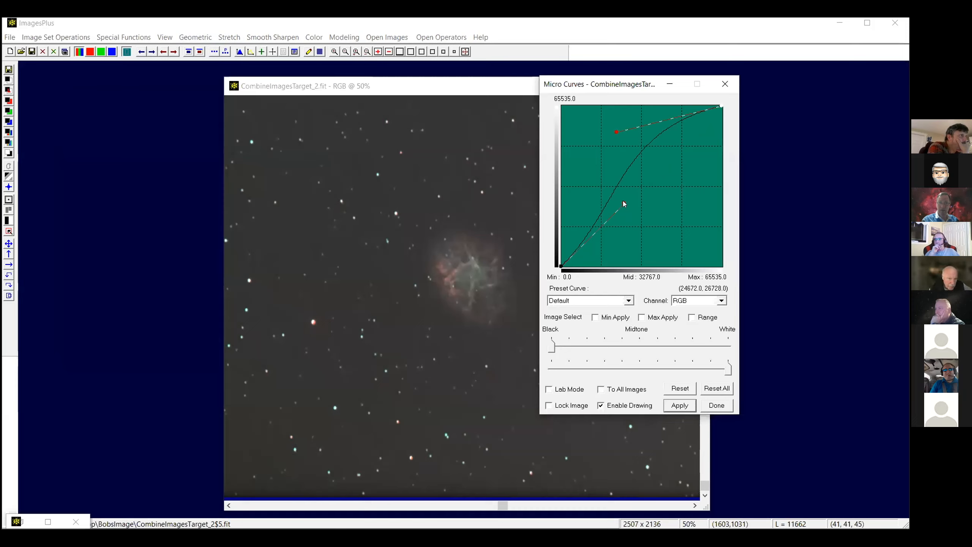
{"action": "left_click_drag", "start_coordinate": [626, 206], "coordinate": [612, 167]}
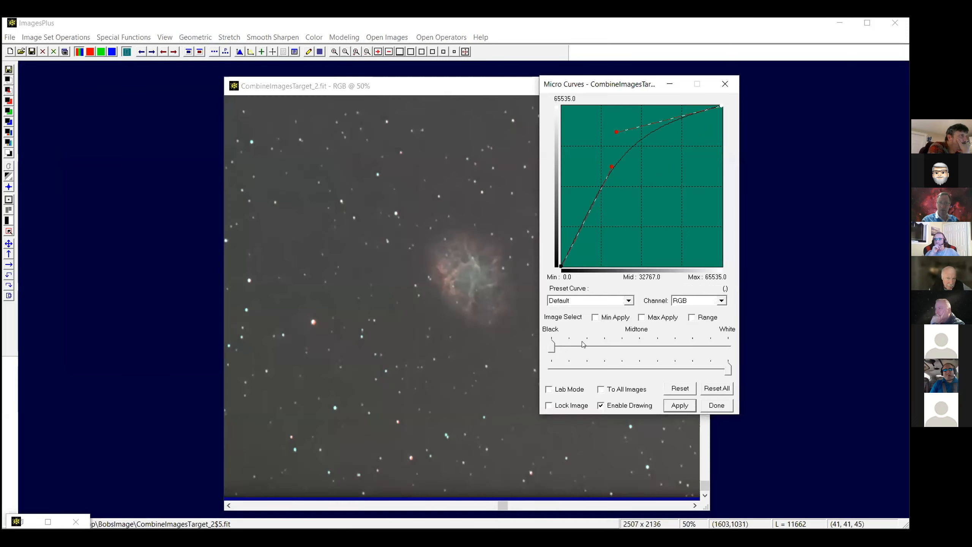
Raise the Micro Curves minimum limit to 13353, lower the shadow handle slightly and apply the curve.
{"action": "left_click_drag", "start_coordinate": [550, 345], "coordinate": [586, 347]}
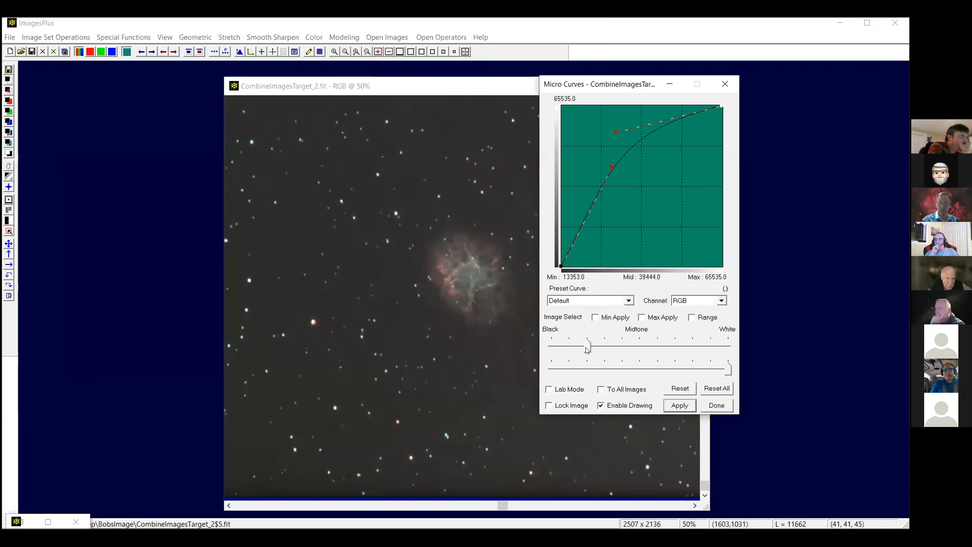
{"action": "left_click", "coordinate": [611, 180]}
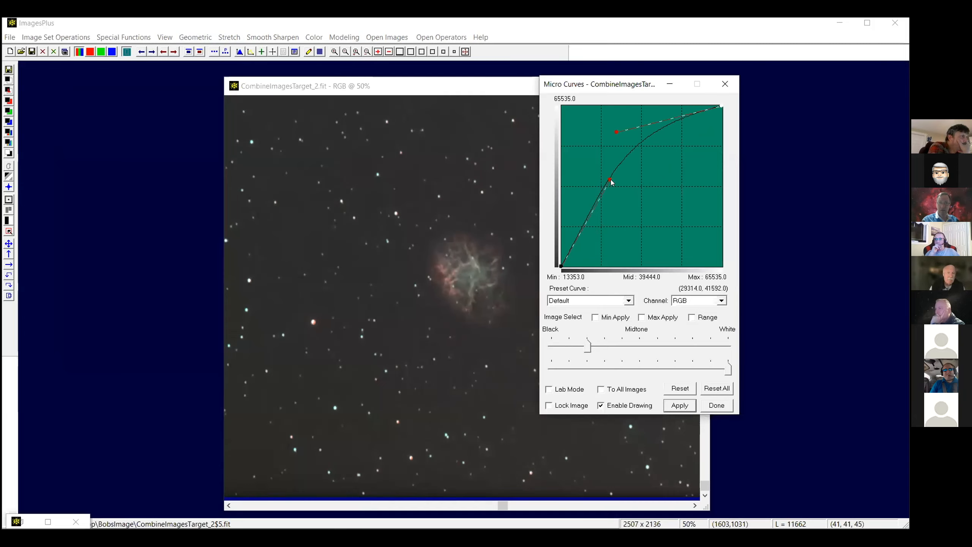
{"action": "left_click", "coordinate": [605, 187]}
Apply Levels to the combined image with the RGB black level at 2036, and close the Levels window.
{"action": "left_click", "coordinate": [444, 84]}
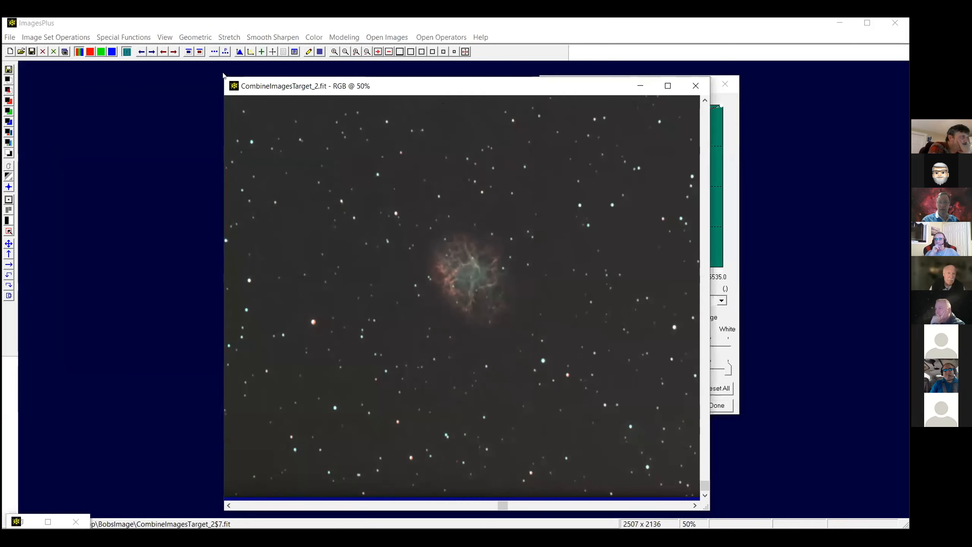
{"action": "left_click", "coordinate": [230, 37]}
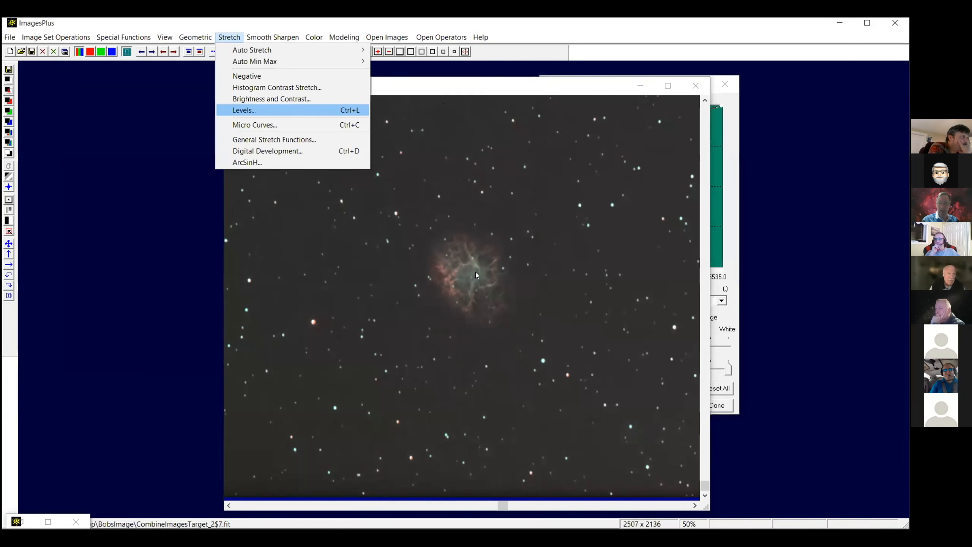
{"action": "key", "text": "Return"}
{"action": "left_click_drag", "start_coordinate": [475, 435], "coordinate": [481, 439]}
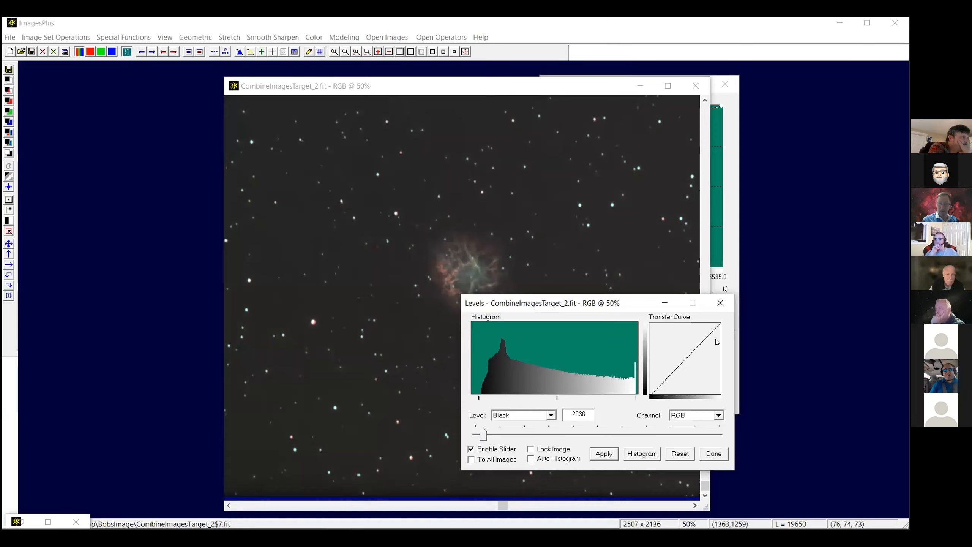
{"action": "left_click", "coordinate": [721, 302]}
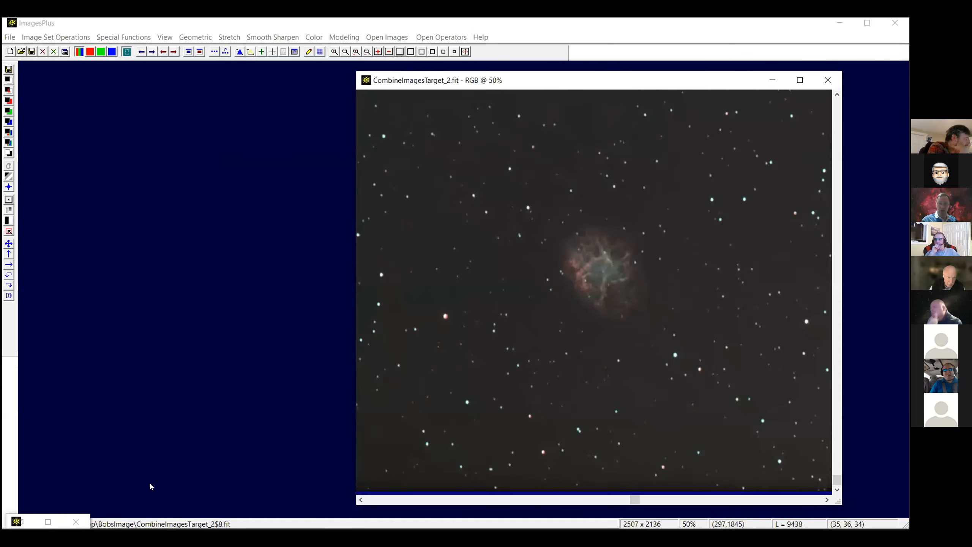
Restore the minimized BobsM1$1.fit image at 50% zoom and place the combined image beside it to compare the two.
{"action": "left_click", "coordinate": [45, 521]}
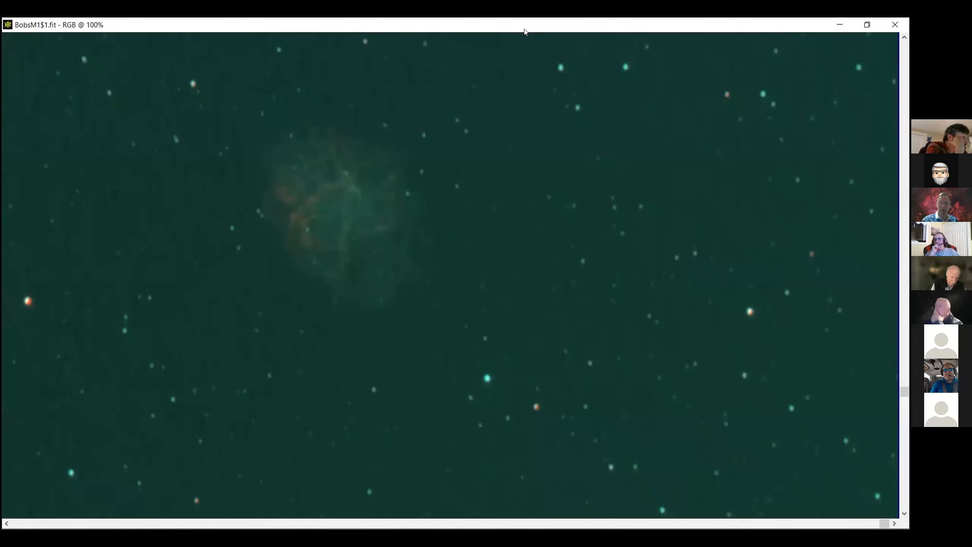
{"action": "double_click", "coordinate": [412, 26]}
{"action": "left_click", "coordinate": [346, 52]}
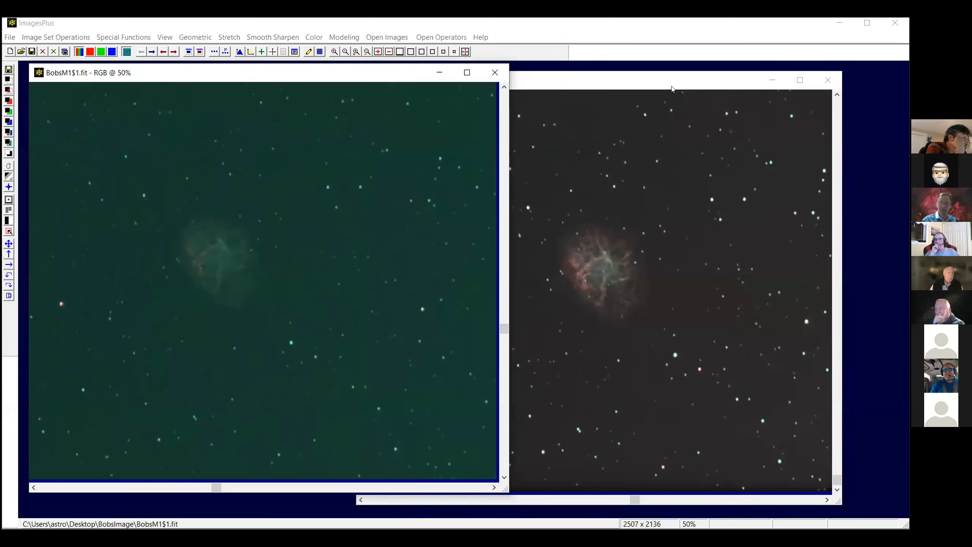
{"action": "left_click", "coordinate": [358, 498]}
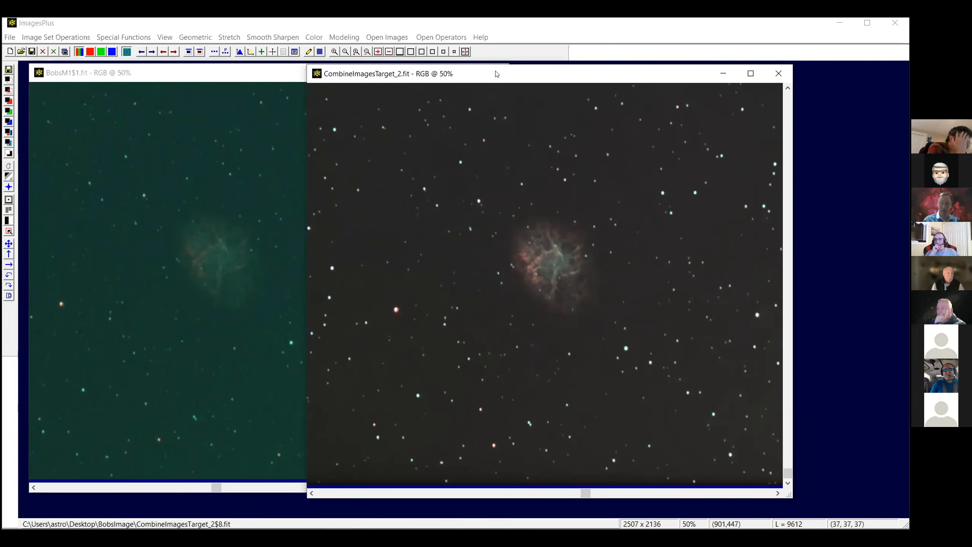
{"action": "left_click_drag", "start_coordinate": [496, 74], "coordinate": [505, 74]}
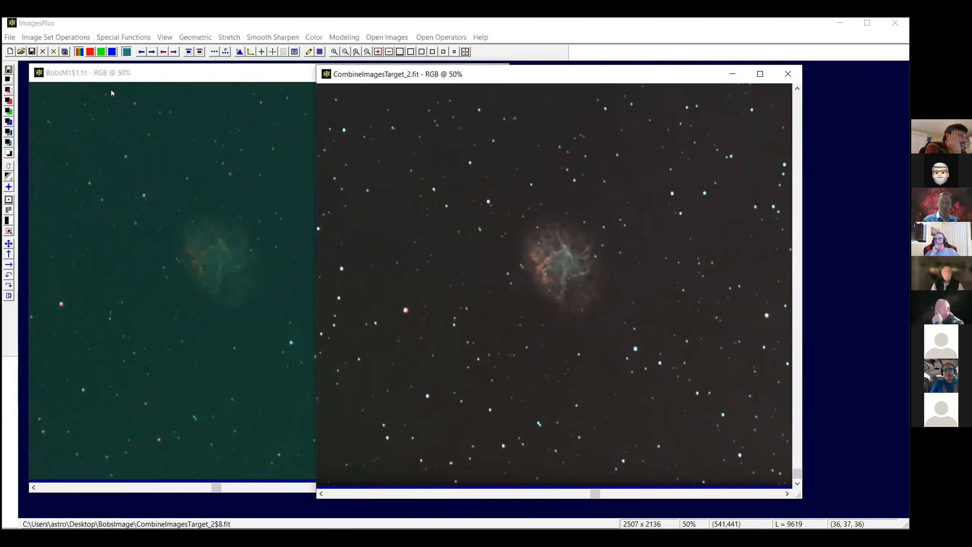
Apply Star Size, Halo & Shape Reduction to the combined image with red, green and blue reduction at 0.500.
{"action": "left_click", "coordinate": [124, 37]}
{"action": "left_click", "coordinate": [160, 127]}
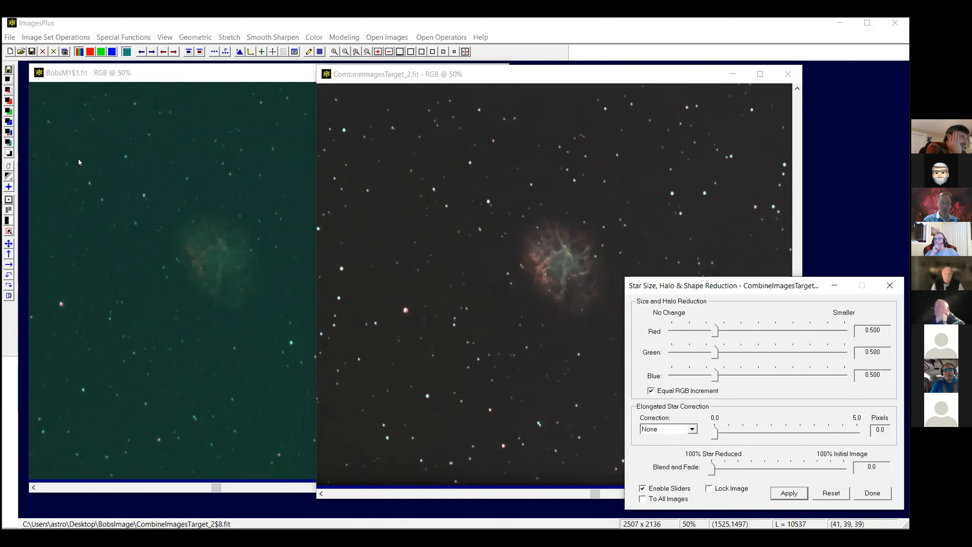
{"action": "left_click_drag", "start_coordinate": [708, 285], "coordinate": [87, 77]}
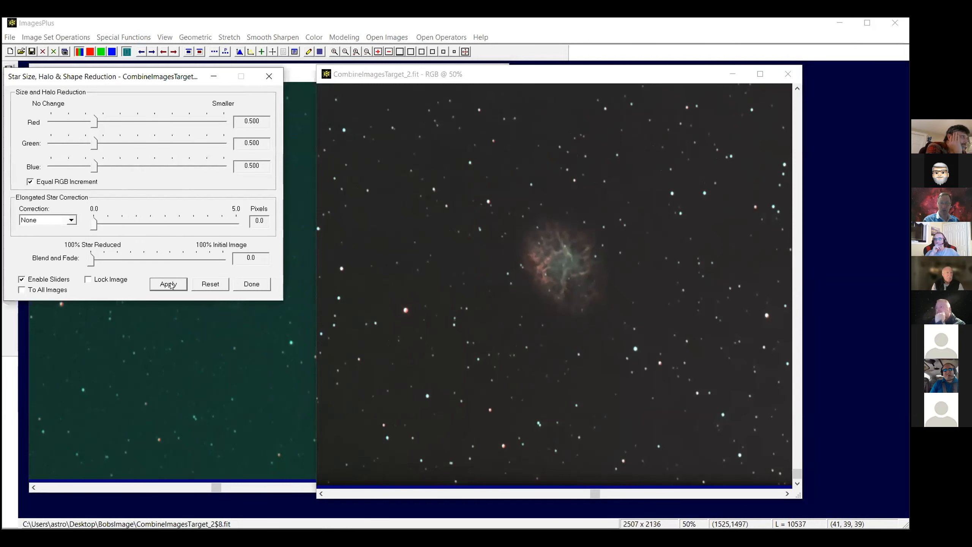
{"action": "left_click", "coordinate": [171, 284]}
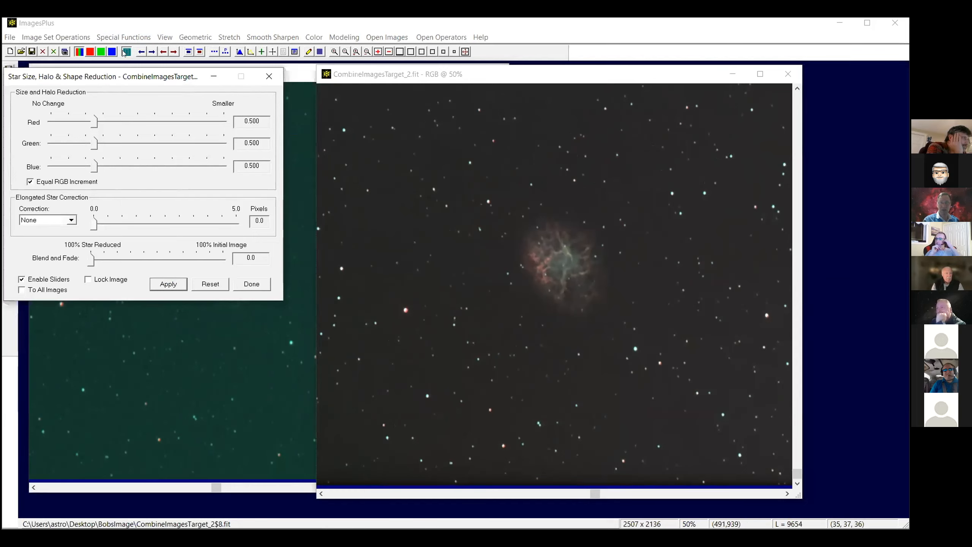
Compare the combined image with and without the star size reduction by switching the operation's opacity between 0% and 100%.
{"action": "left_click", "coordinate": [282, 51]}
{"action": "left_click_drag", "start_coordinate": [678, 145], "coordinate": [596, 144]}
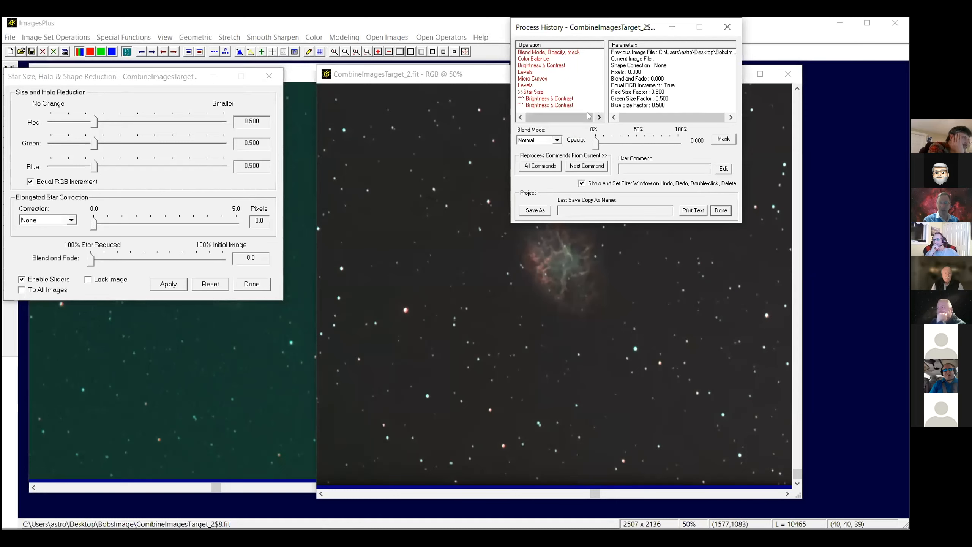
{"action": "left_click_drag", "start_coordinate": [595, 144], "coordinate": [681, 149]}
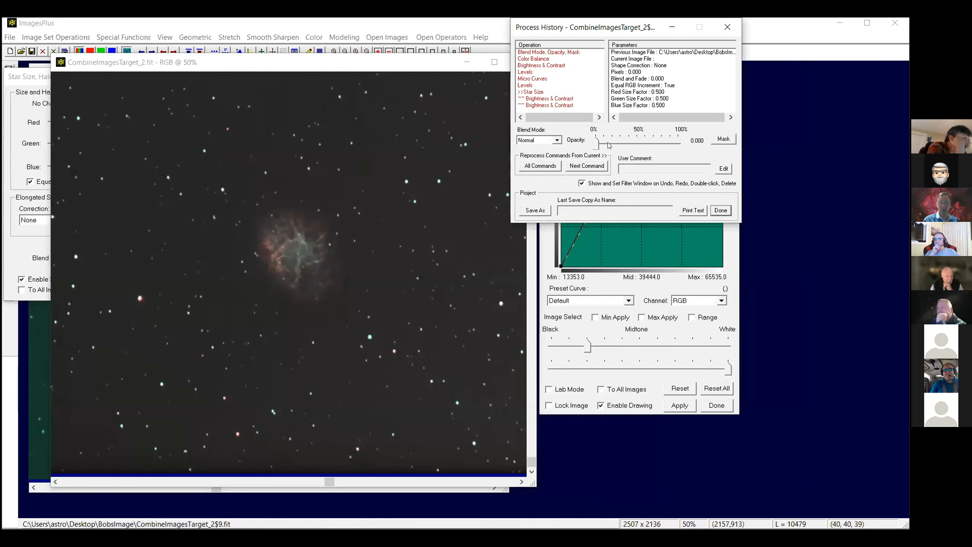
{"action": "left_click_drag", "start_coordinate": [594, 143], "coordinate": [684, 154]}
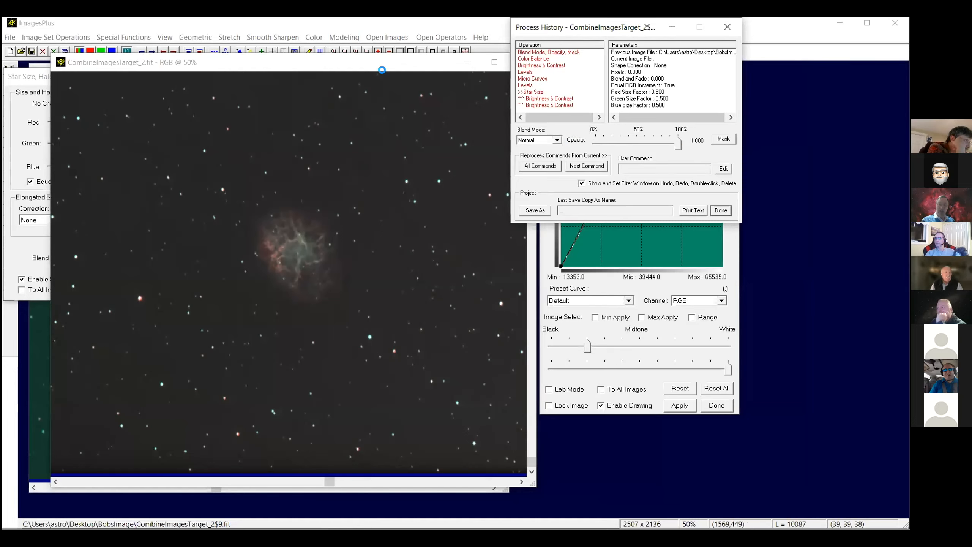
{"action": "left_click_drag", "start_coordinate": [382, 69], "coordinate": [471, 106]}
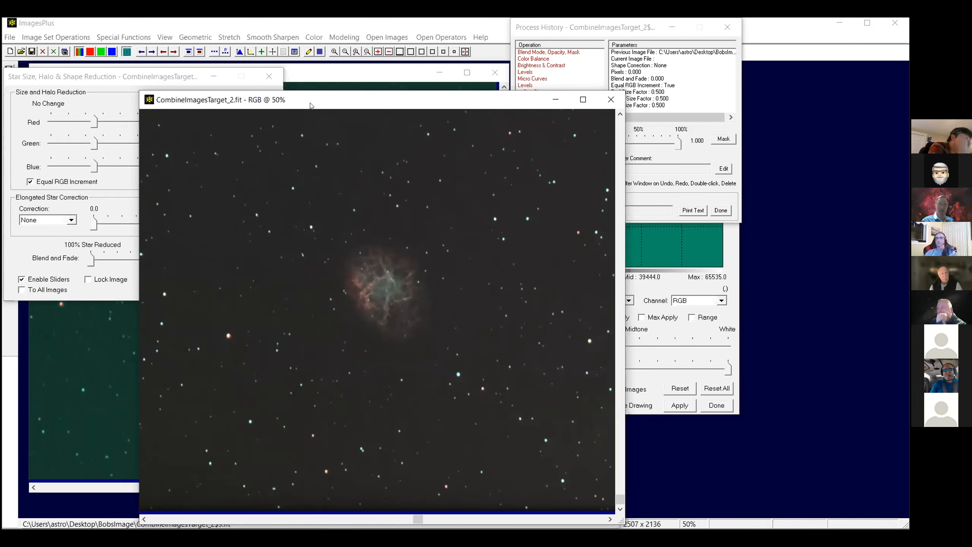
{"action": "left_click_drag", "start_coordinate": [310, 105], "coordinate": [451, 92]}
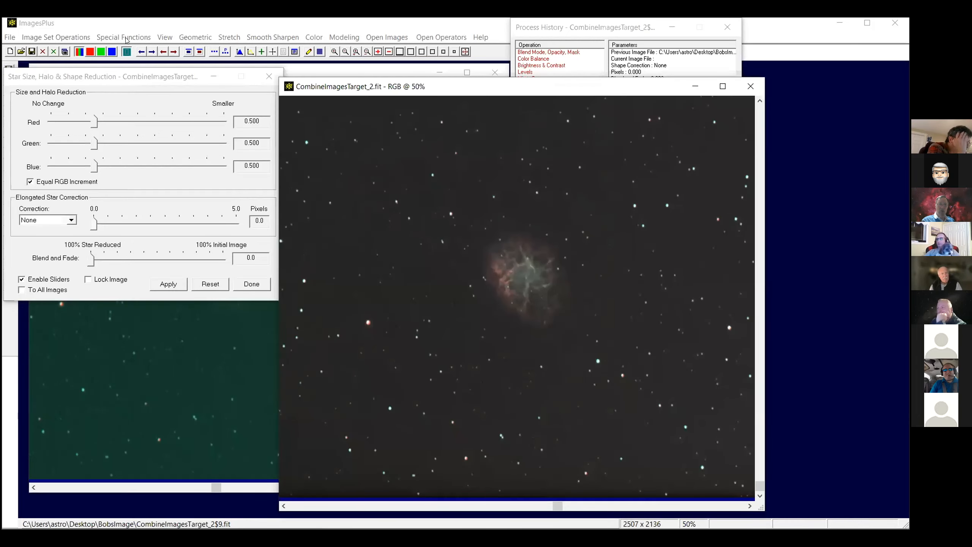
Close the comparison image, then duplicate the combined image at 50% zoom and enlarge the duplicate's window to show the nebula.
{"action": "left_click", "coordinate": [126, 39]}
{"action": "mouse_move", "coordinate": [127, 48]}
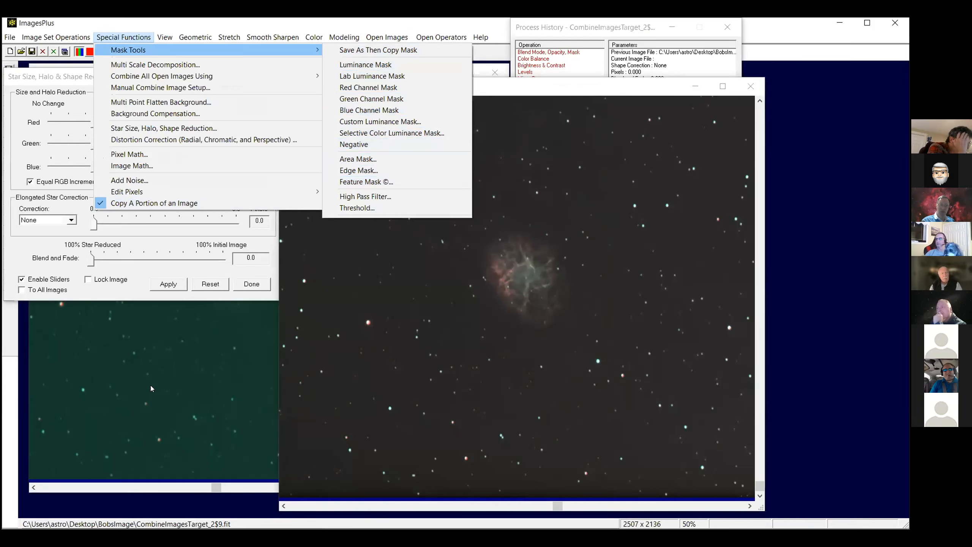
{"action": "left_click", "coordinate": [495, 75]}
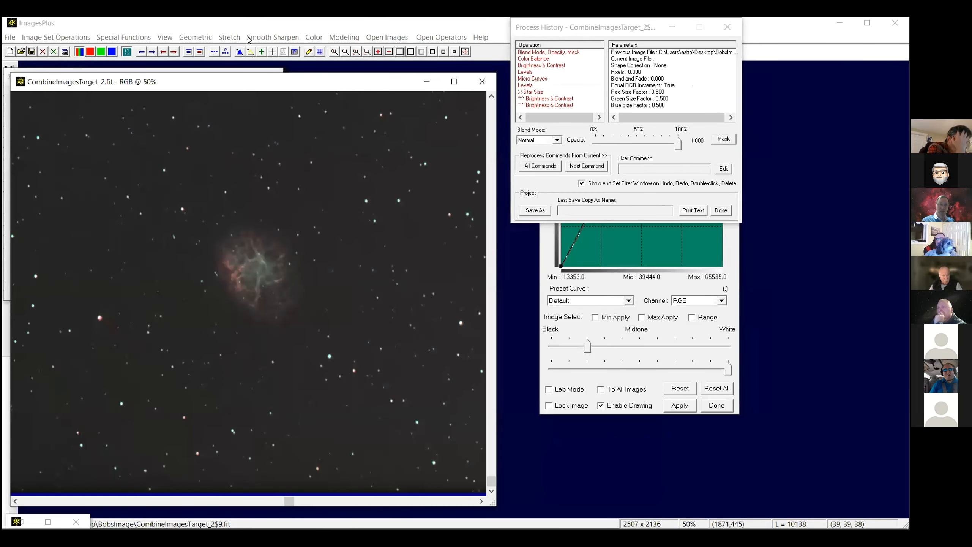
{"action": "left_click", "coordinate": [164, 38]}
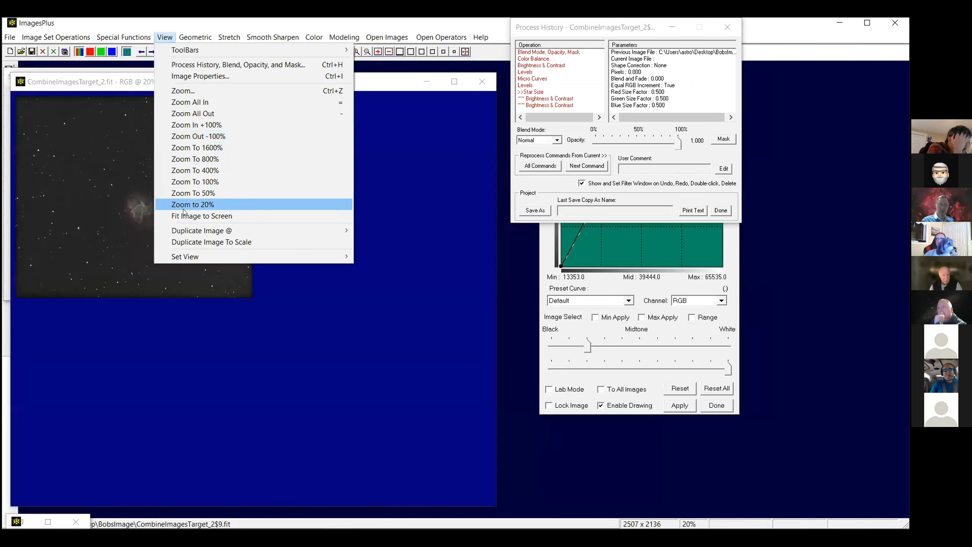
{"action": "left_click", "coordinate": [187, 241]}
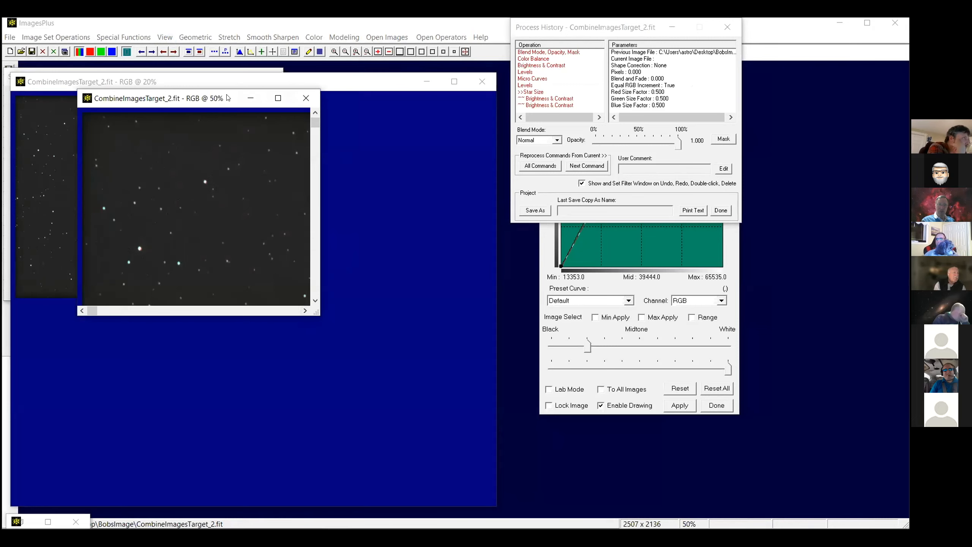
{"action": "left_click_drag", "start_coordinate": [319, 314], "coordinate": [552, 492]}
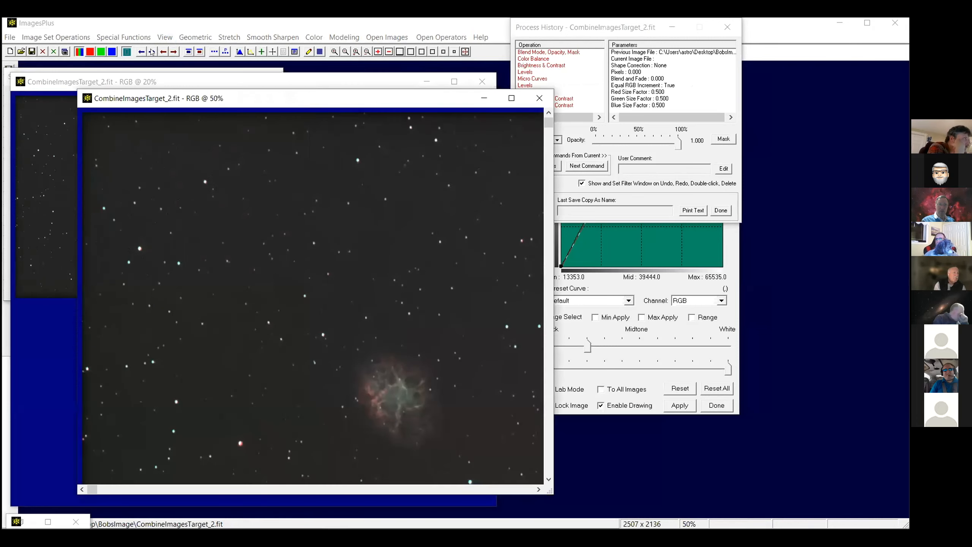
Apply a No Stars Feature Mask to the duplicate with star radius 10, threshold 36068 and masked area size 2.
{"action": "left_click", "coordinate": [425, 38]}
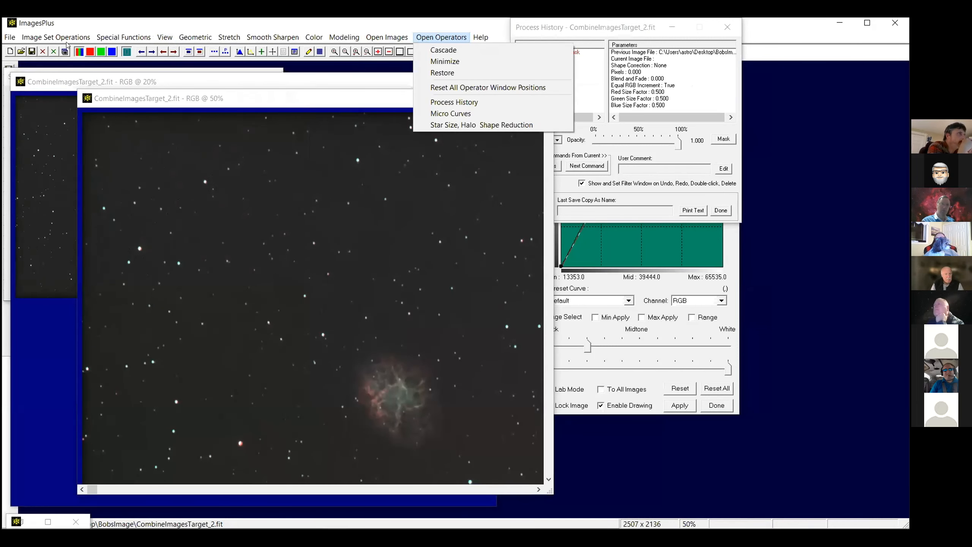
{"action": "mouse_move", "coordinate": [124, 37]}
{"action": "mouse_move", "coordinate": [314, 50]}
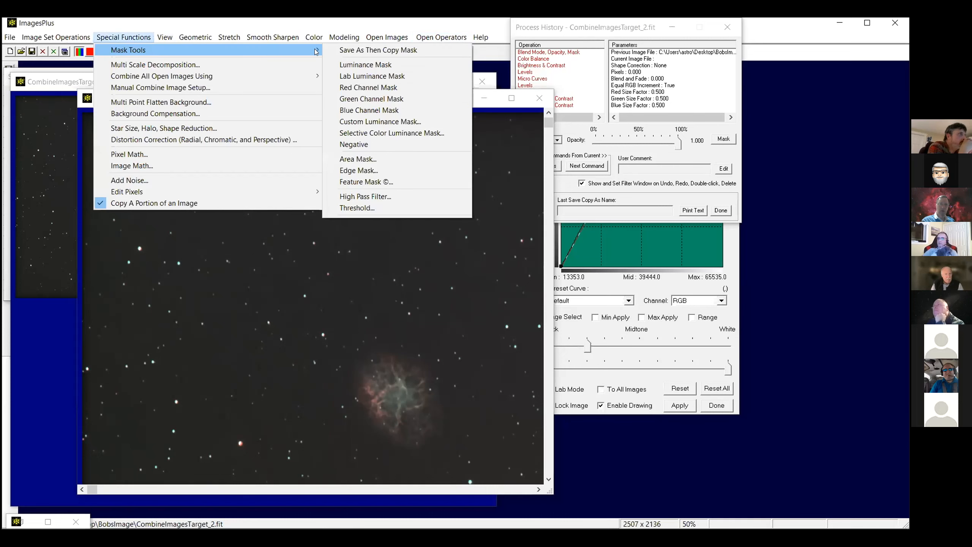
{"action": "left_click", "coordinate": [339, 182]}
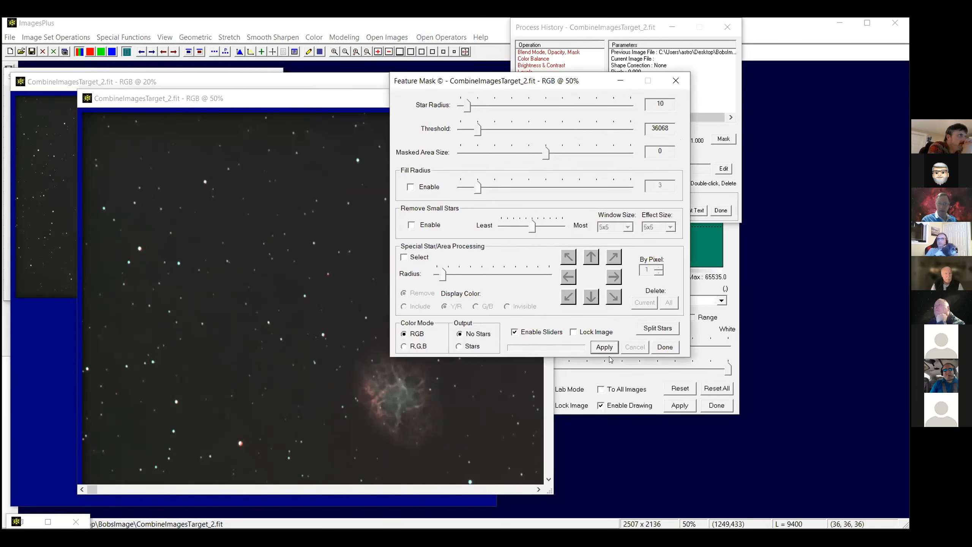
{"action": "left_click", "coordinate": [603, 346]}
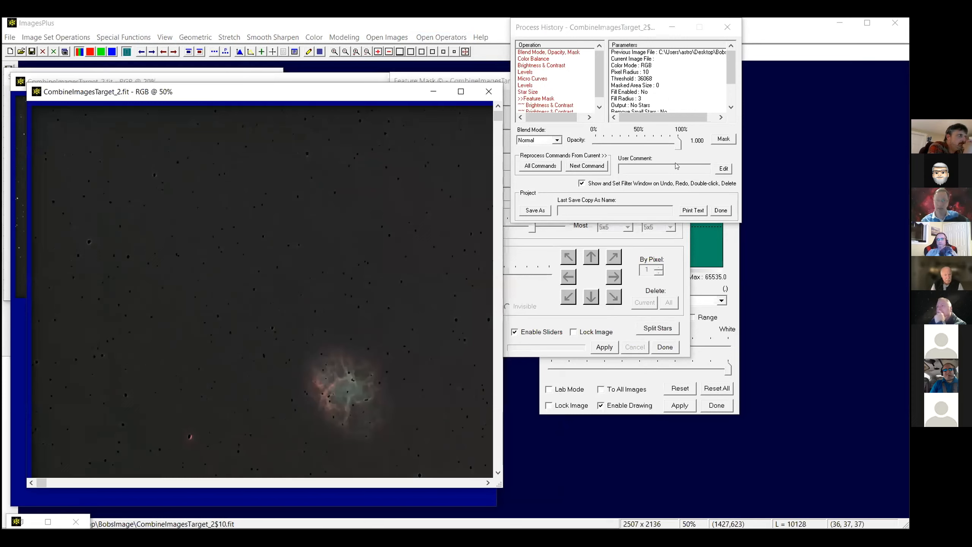
{"action": "left_click", "coordinate": [542, 300]}
{"action": "left_click_drag", "start_coordinate": [547, 161], "coordinate": [575, 161]}
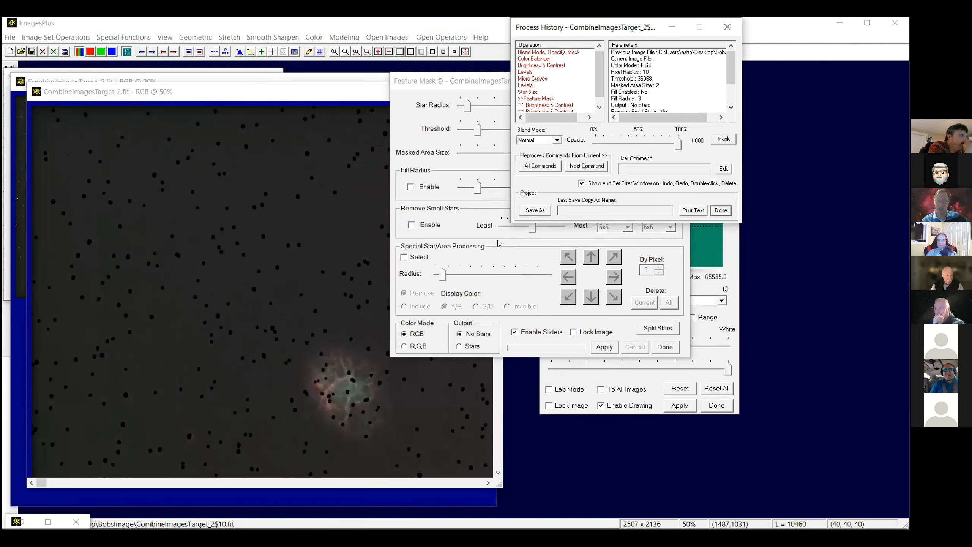
Place a special-area circle on the nebula, enlarge it to the maximum radius and nudge it diagonally until it surrounds the nebula.
{"action": "left_click", "coordinate": [404, 257]}
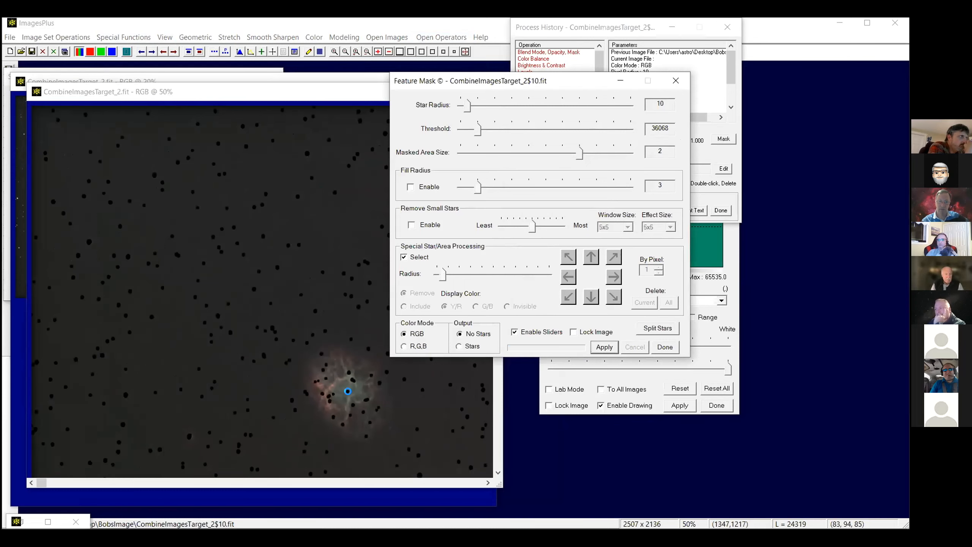
{"action": "left_click", "coordinate": [347, 391]}
{"action": "left_click_drag", "start_coordinate": [440, 273], "coordinate": [550, 273]}
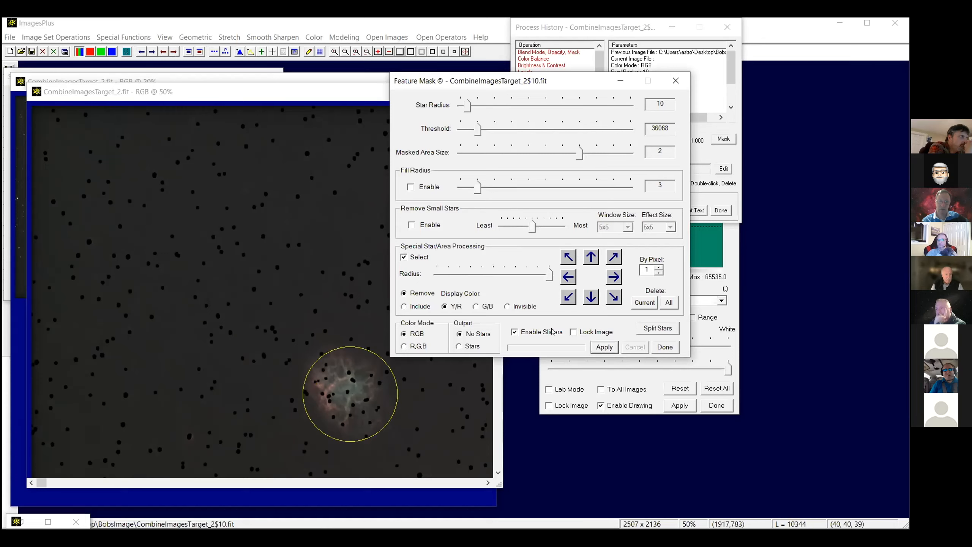
{"action": "left_click", "coordinate": [569, 258]}
{"action": "left_click", "coordinate": [569, 258]}
{"action": "left_click", "coordinate": [568, 258]}
{"action": "left_click", "coordinate": [569, 258]}
{"action": "left_click", "coordinate": [569, 258]}
{"action": "left_click", "coordinate": [569, 258]}
{"action": "left_click", "coordinate": [569, 257]}
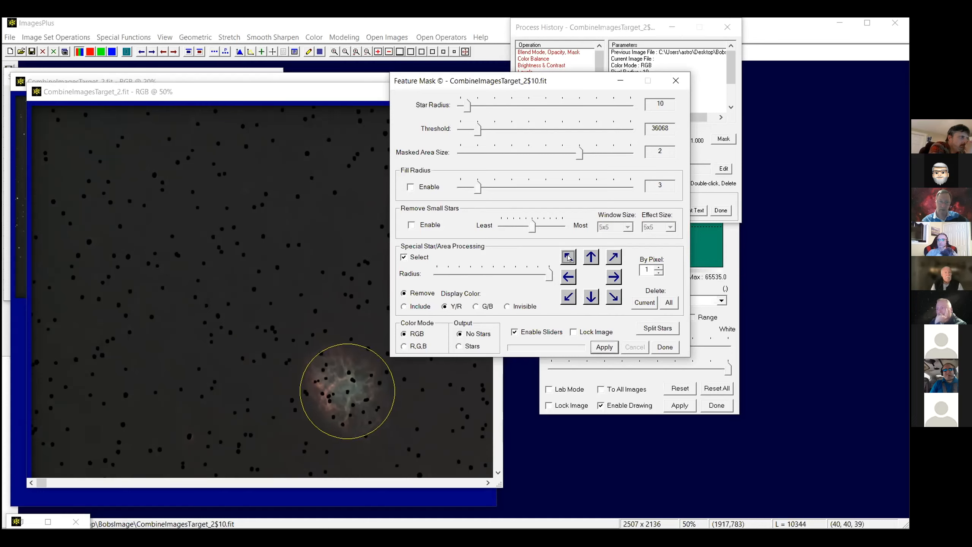
{"action": "left_click", "coordinate": [569, 258]}
{"action": "left_click", "coordinate": [569, 258]}
{"action": "left_click", "coordinate": [568, 258]}
{"action": "left_click", "coordinate": [568, 258]}
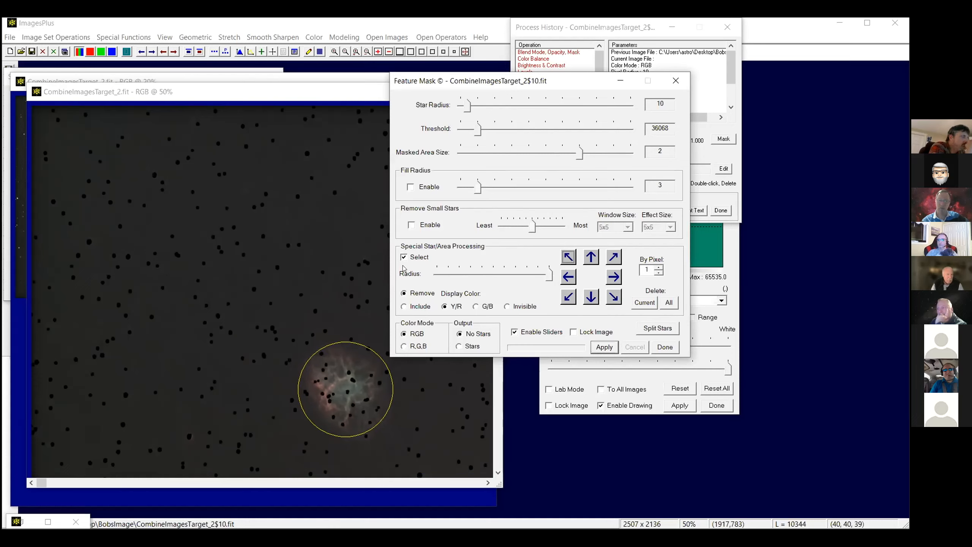
Set the circled area to Include, split the stars into their own image, and close the duplicate image and the Feature Mask window.
{"action": "left_click", "coordinate": [404, 306]}
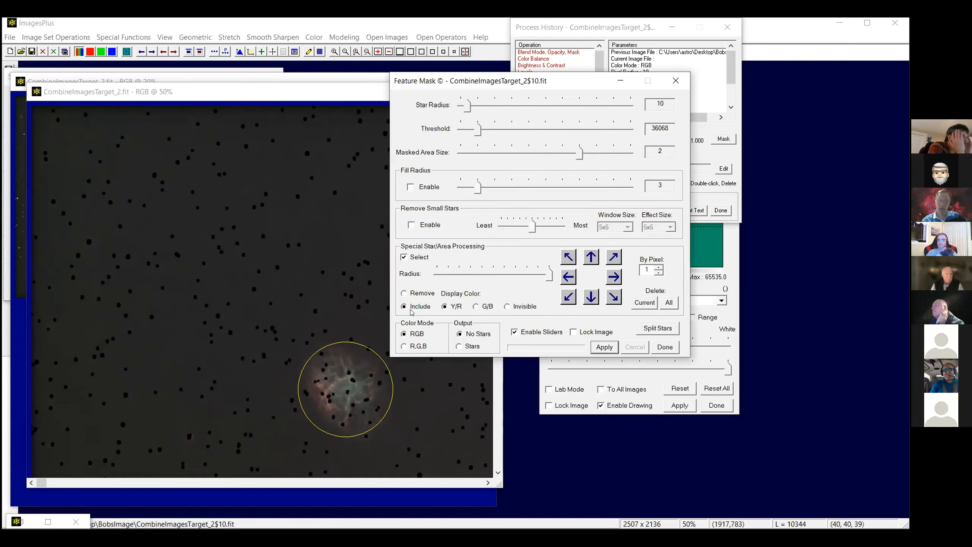
{"action": "left_click", "coordinate": [603, 348]}
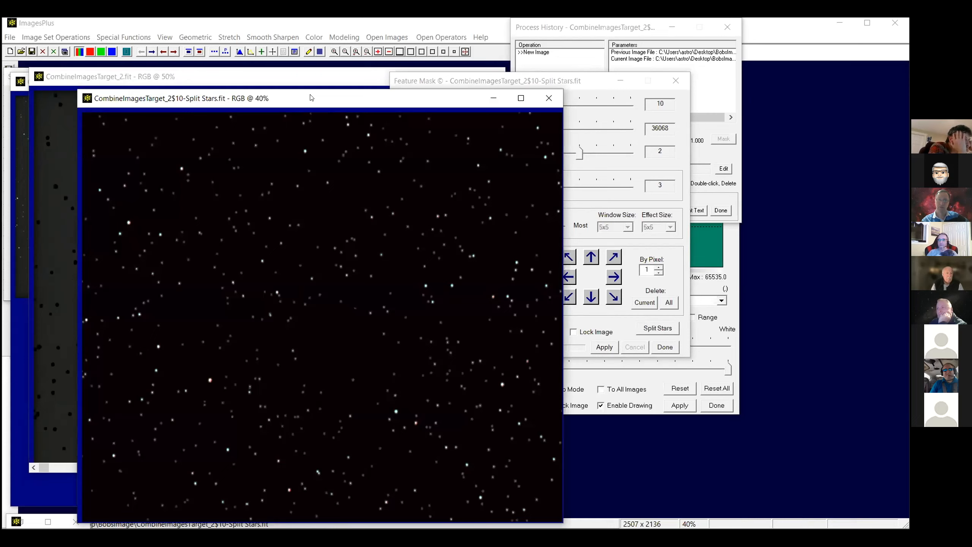
{"action": "left_click_drag", "start_coordinate": [444, 97], "coordinate": [456, 193]}
{"action": "left_click", "coordinate": [367, 78]}
{"action": "left_click", "coordinate": [488, 77]}
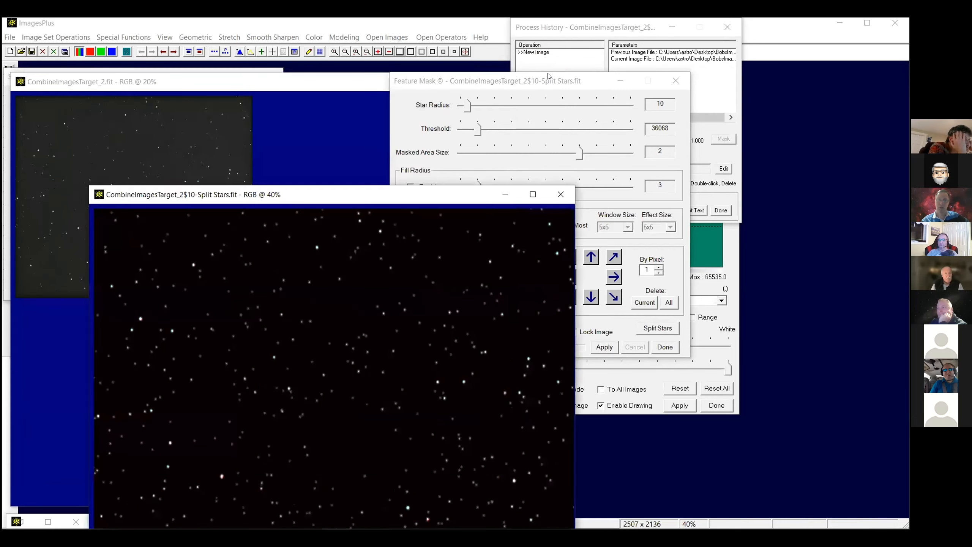
{"action": "left_click", "coordinate": [676, 79]}
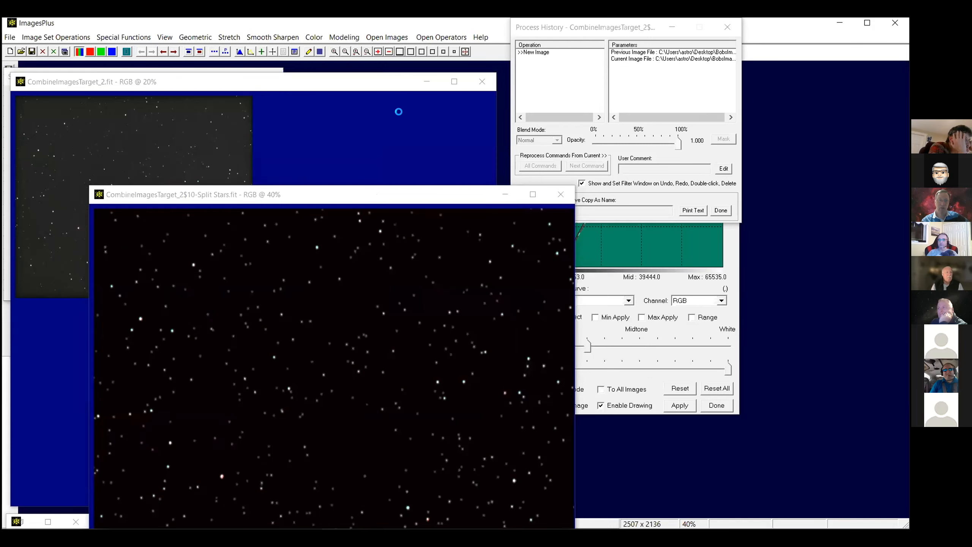
Apply a Threshold of 13905 to the Split Stars image and close the Threshold window.
{"action": "left_click", "coordinate": [124, 37]}
{"action": "mouse_move", "coordinate": [128, 51]}
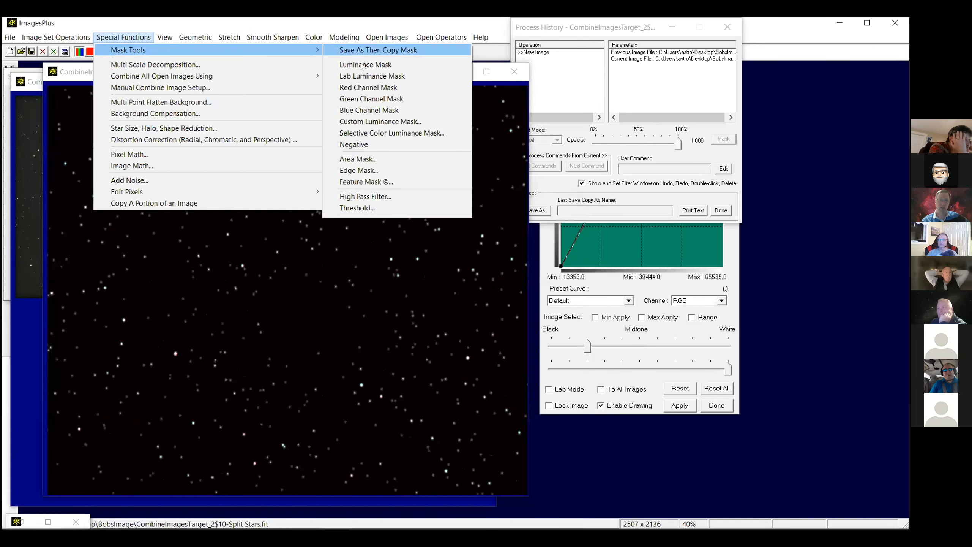
{"action": "left_click", "coordinate": [351, 203]}
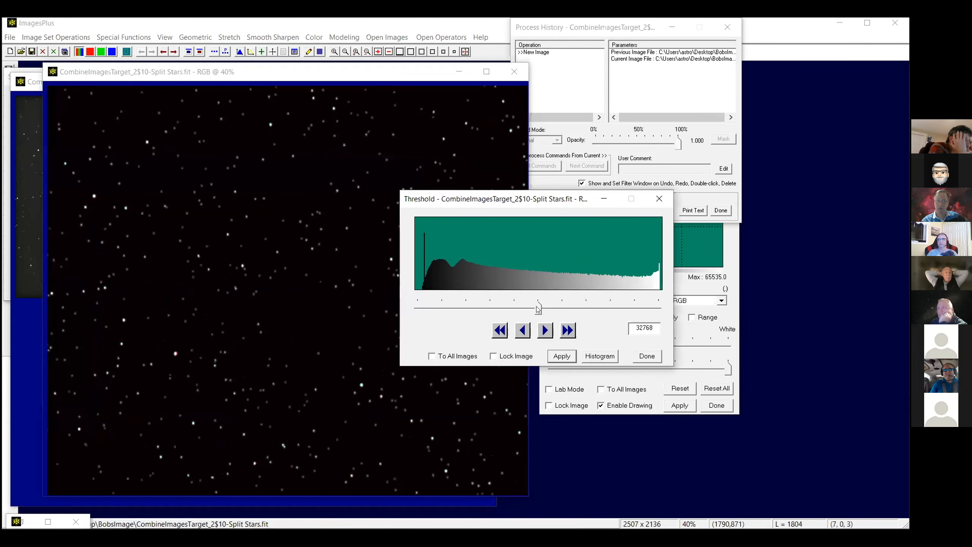
{"action": "left_click_drag", "start_coordinate": [538, 308], "coordinate": [466, 299]}
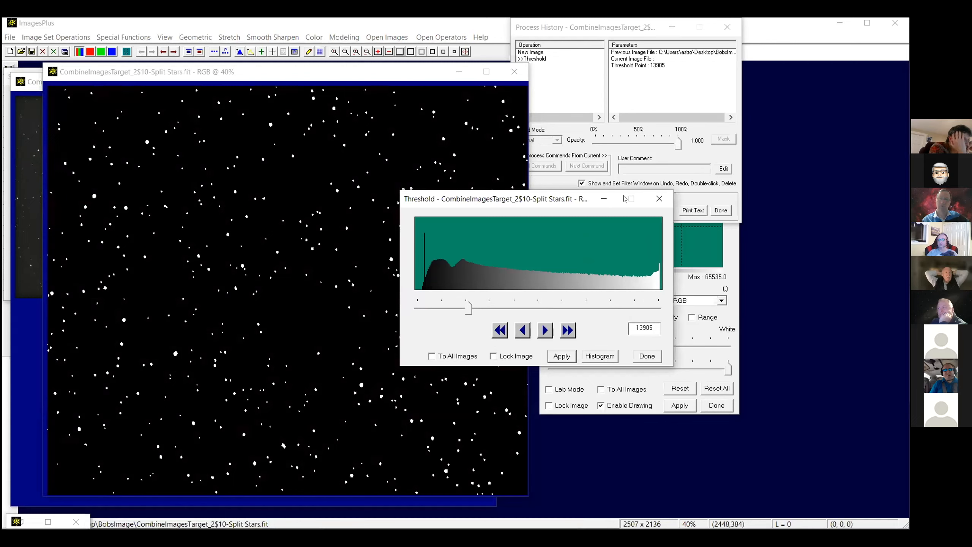
{"action": "left_click", "coordinate": [658, 198]}
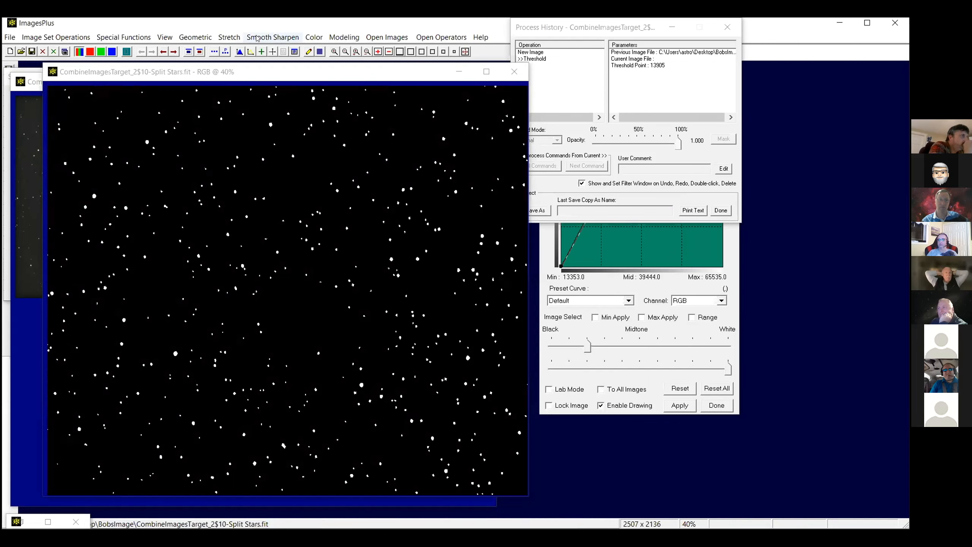
Enlarge the white stars in the Split Stars image with three iterations of Dilation using alternate neighborhoods.
{"action": "left_click", "coordinate": [260, 38]}
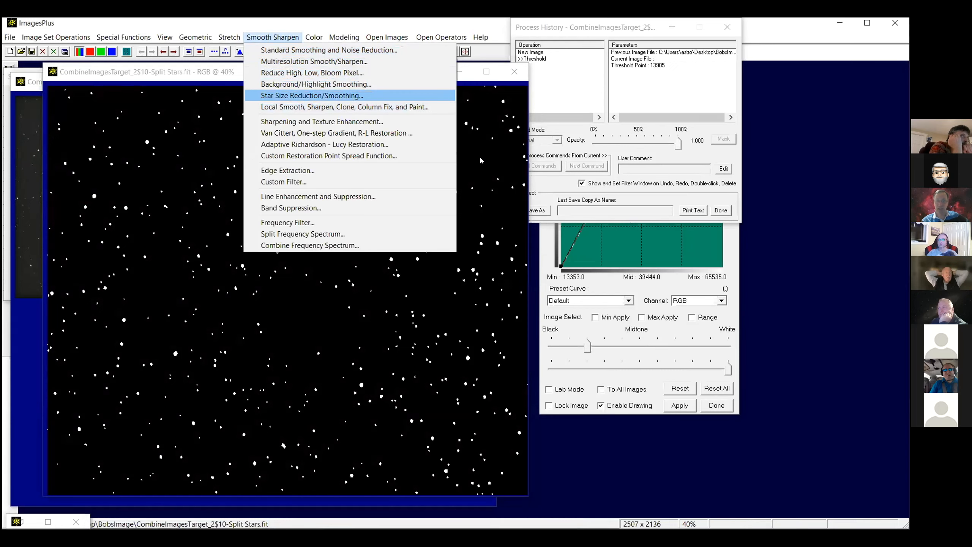
{"action": "key", "text": "Return"}
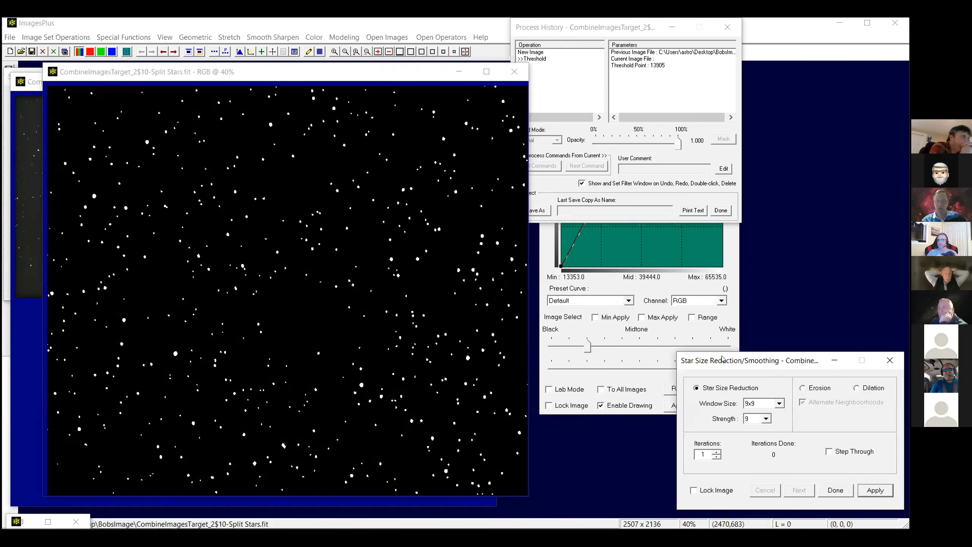
{"action": "left_click_drag", "start_coordinate": [722, 360], "coordinate": [543, 275]}
{"action": "left_click", "coordinate": [686, 304]}
{"action": "left_click", "coordinate": [537, 367]}
{"action": "left_click", "coordinate": [537, 367]}
{"action": "key", "text": "Return"}
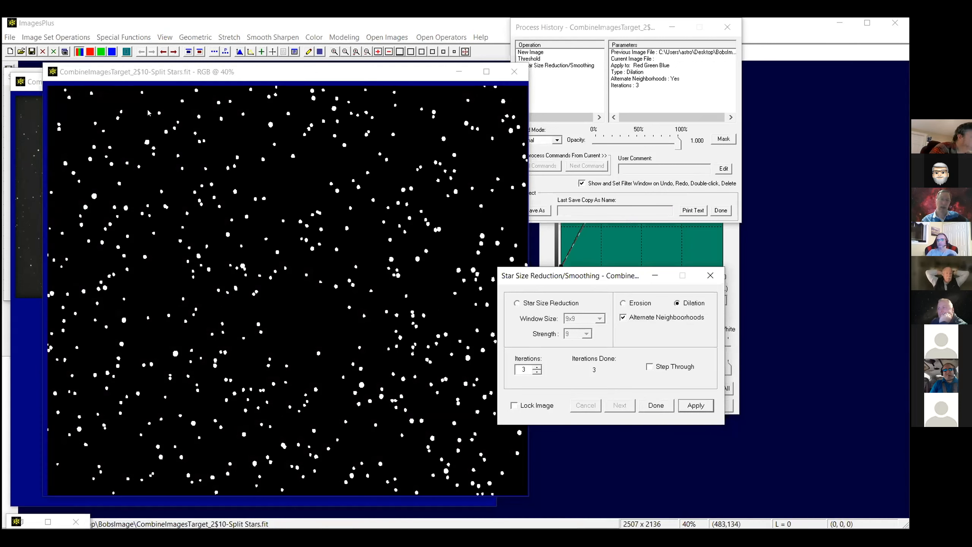
Create a luminance mask from the dilated Split Stars image, move the mask aside and close the Split Stars image.
{"action": "left_click", "coordinate": [109, 37]}
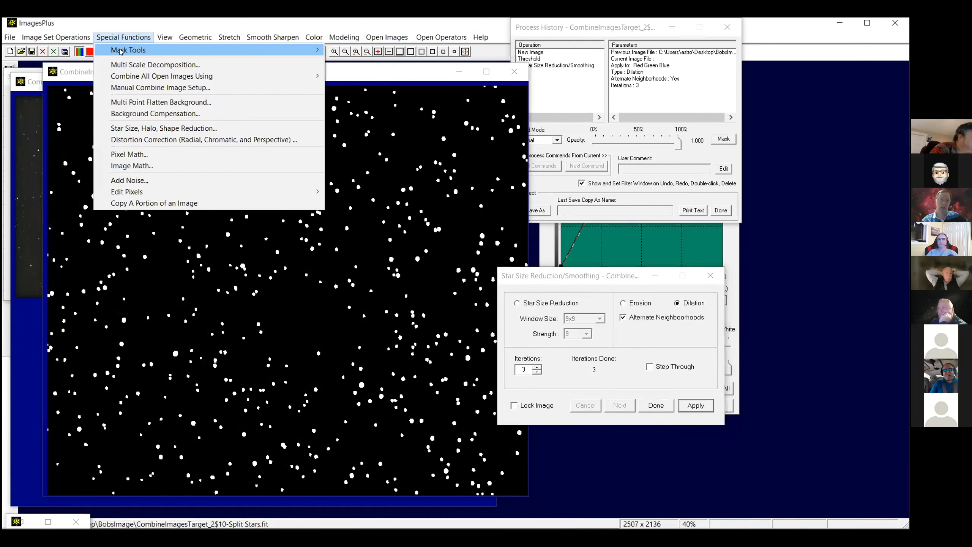
{"action": "mouse_move", "coordinate": [120, 50]}
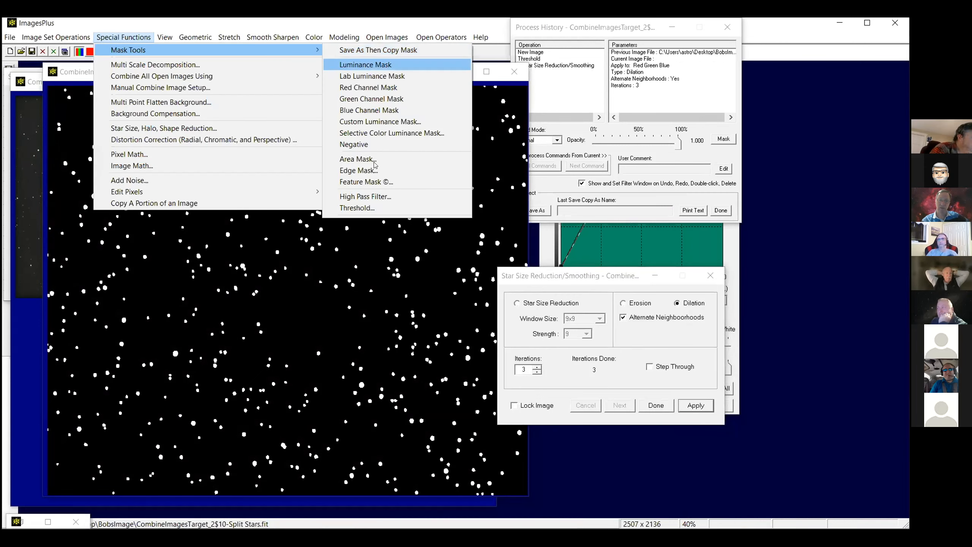
{"action": "left_click", "coordinate": [344, 65]}
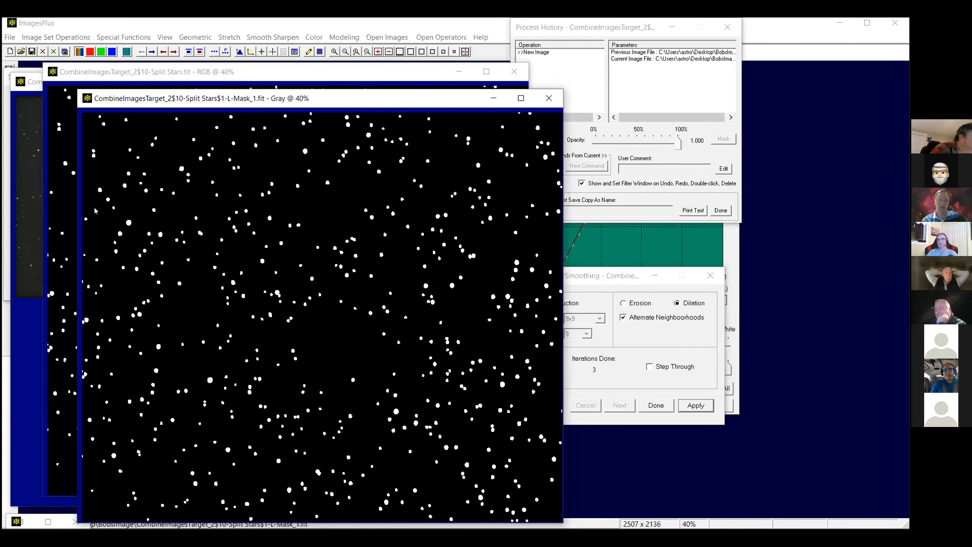
{"action": "left_click_drag", "start_coordinate": [241, 98], "coordinate": [119, 246]}
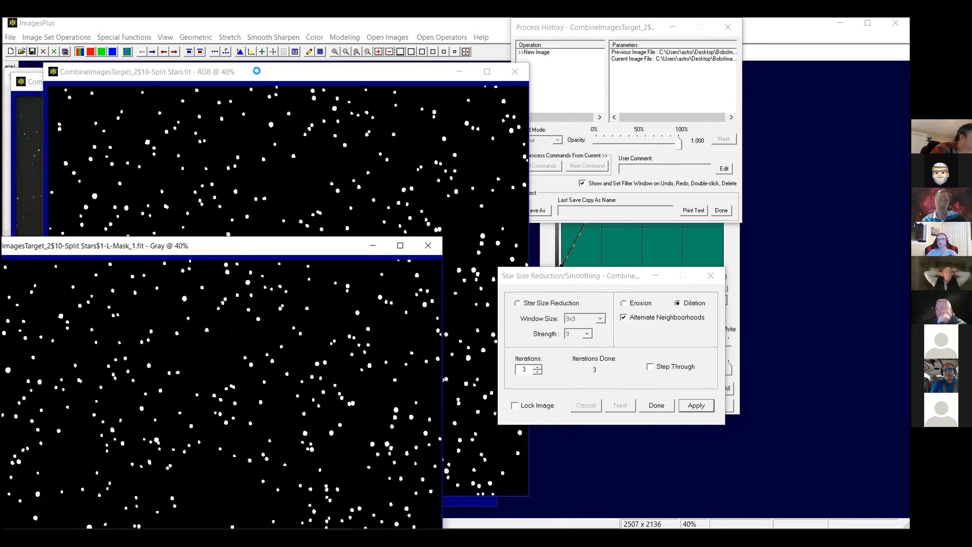
{"action": "left_click", "coordinate": [258, 73]}
{"action": "left_click", "coordinate": [515, 72]}
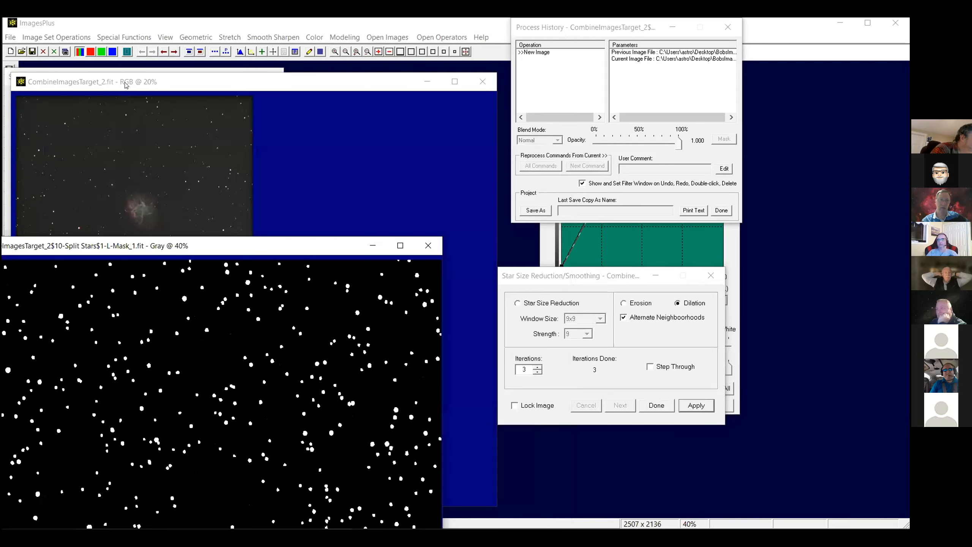
Move the combined image and the Star Size, Halo & Shape Reduction window so that neither covers the star mask.
{"action": "left_click_drag", "start_coordinate": [70, 79], "coordinate": [171, 79]}
{"action": "left_click", "coordinate": [255, 70]}
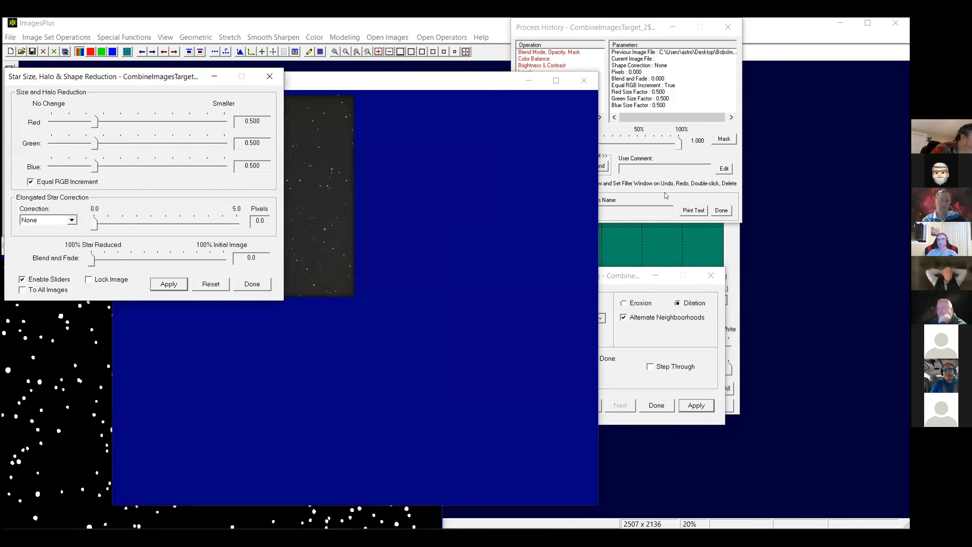
{"action": "left_click_drag", "start_coordinate": [130, 79], "coordinate": [665, 192]}
Save the star mask as CombineImagesTarget_2$10-Split Stars$1-L-Mask_1.fit, replacing the existing file, as a 16-bit integer FITS with lossless compression.
{"action": "left_click", "coordinate": [57, 249]}
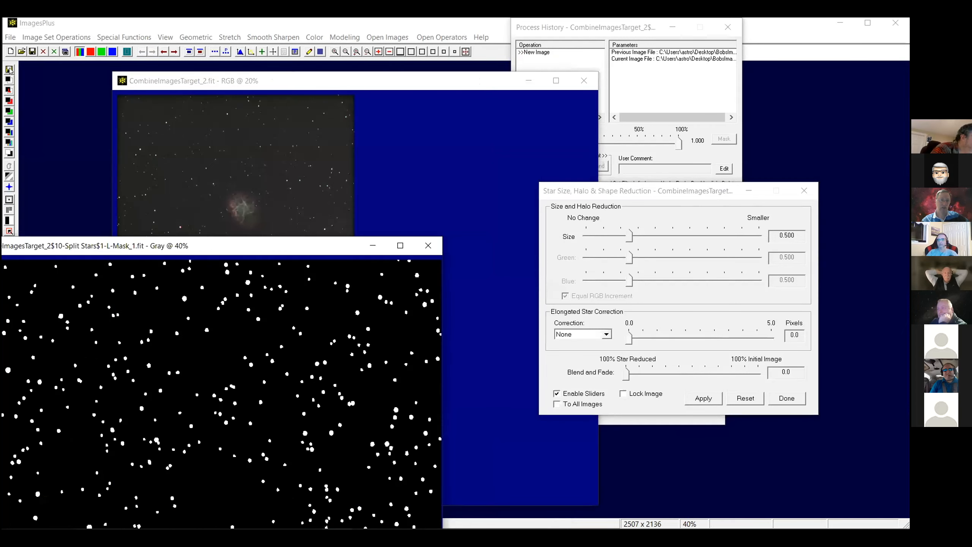
{"action": "left_click", "coordinate": [670, 420]}
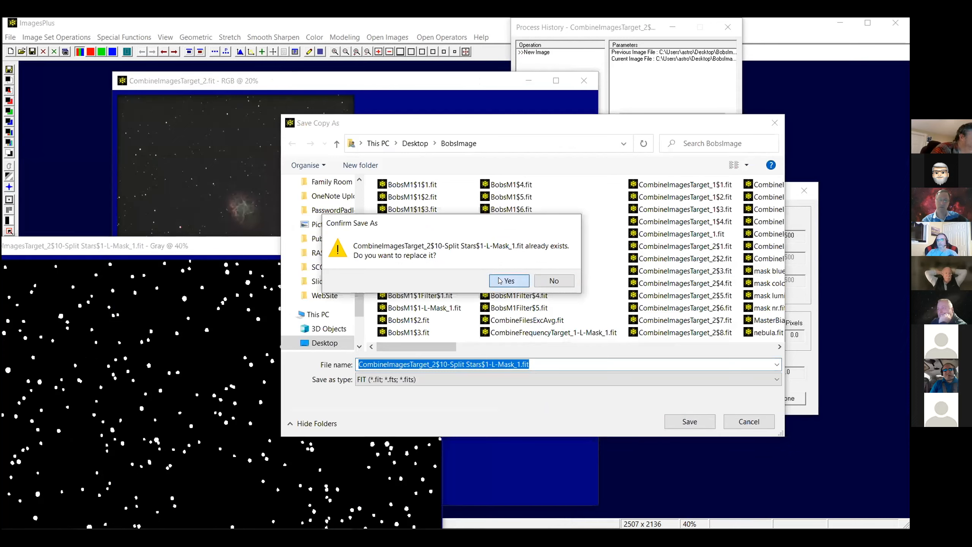
{"action": "key", "text": "Return"}
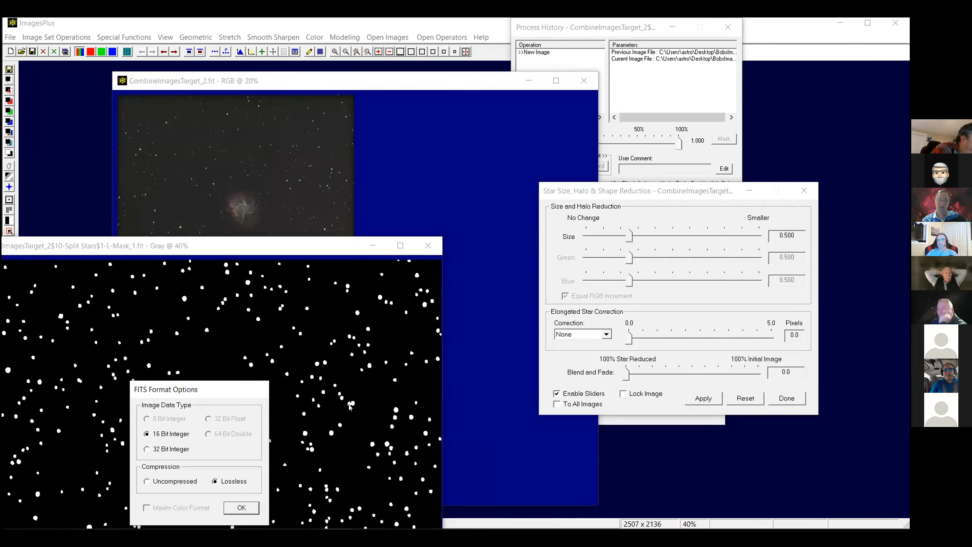
{"action": "left_click", "coordinate": [245, 506]}
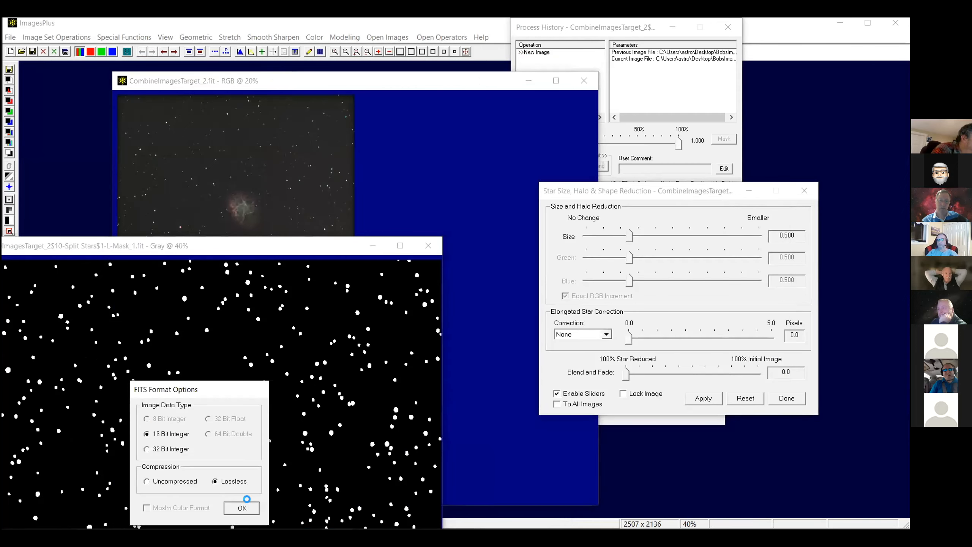
Close the star mask image and load the saved star mask as a mono image mask for the combined image's Star Size operation.
{"action": "left_click", "coordinate": [427, 245]}
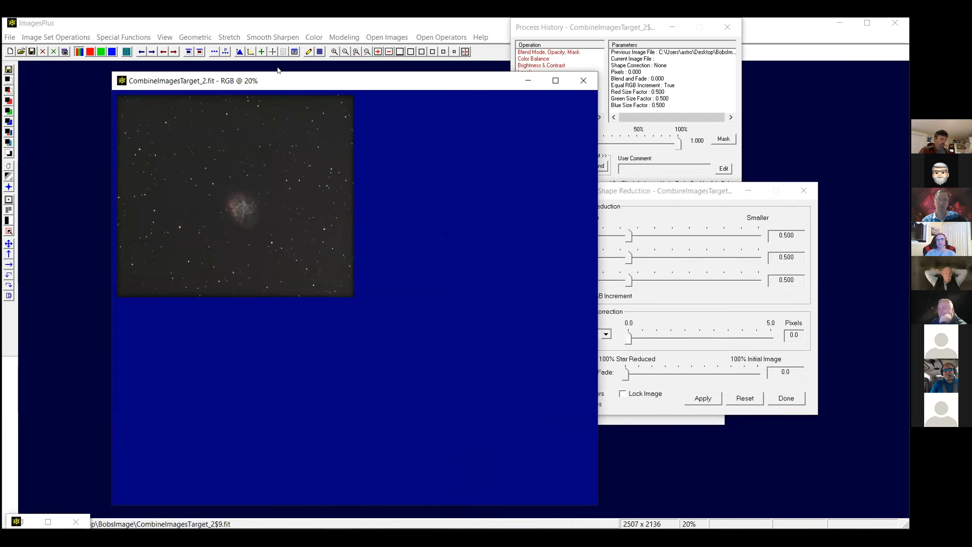
{"action": "left_click", "coordinate": [444, 52]}
{"action": "left_click", "coordinate": [718, 144]}
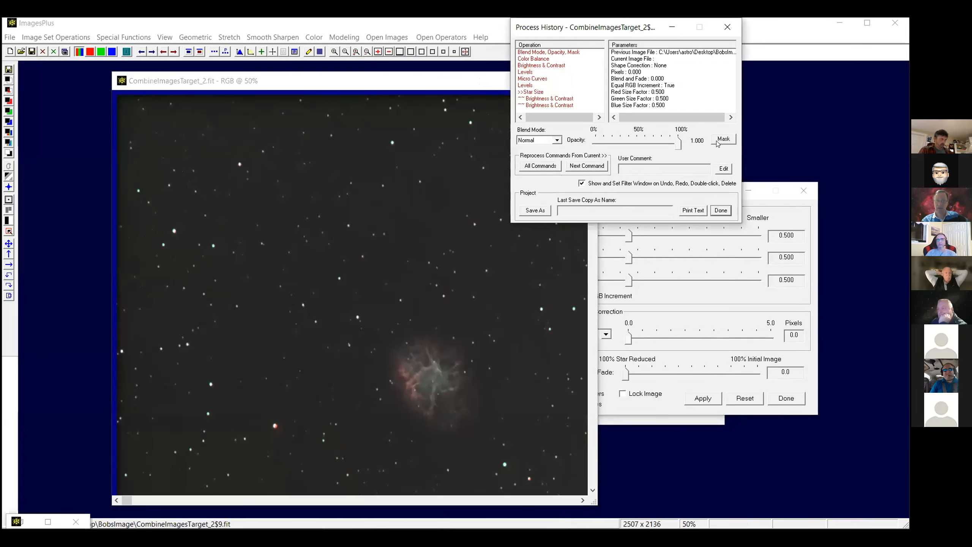
{"action": "left_click", "coordinate": [719, 141]}
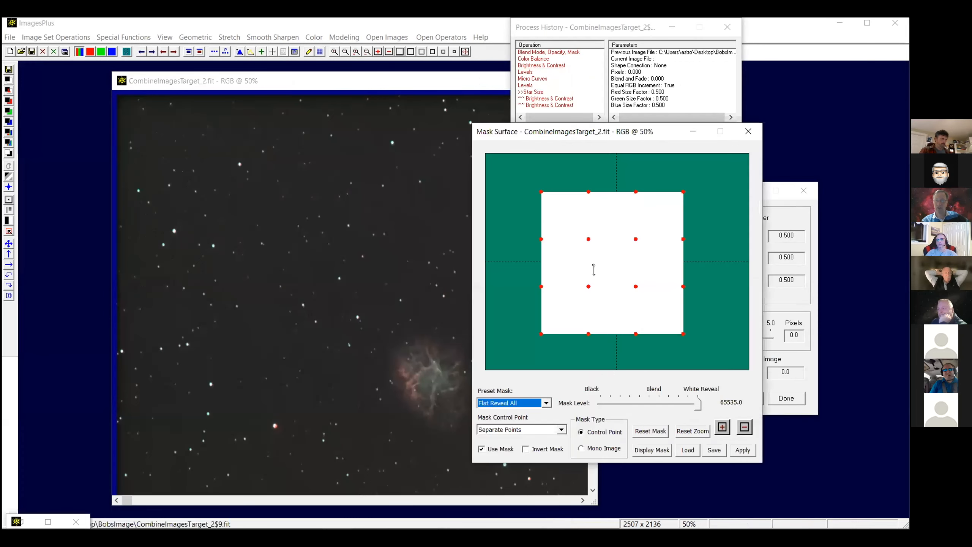
{"action": "left_click", "coordinate": [581, 448]}
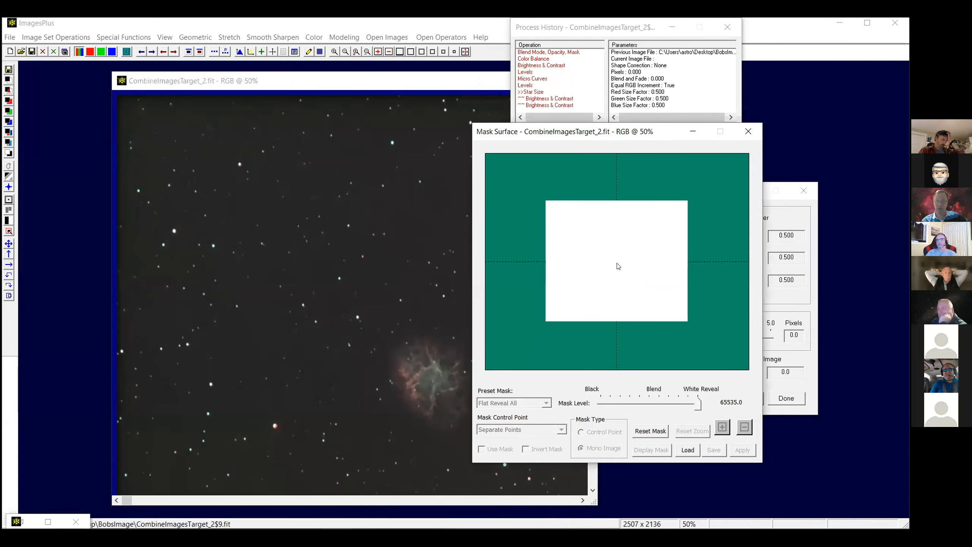
{"action": "right_click", "coordinate": [618, 266]}
{"action": "left_click", "coordinate": [644, 283]}
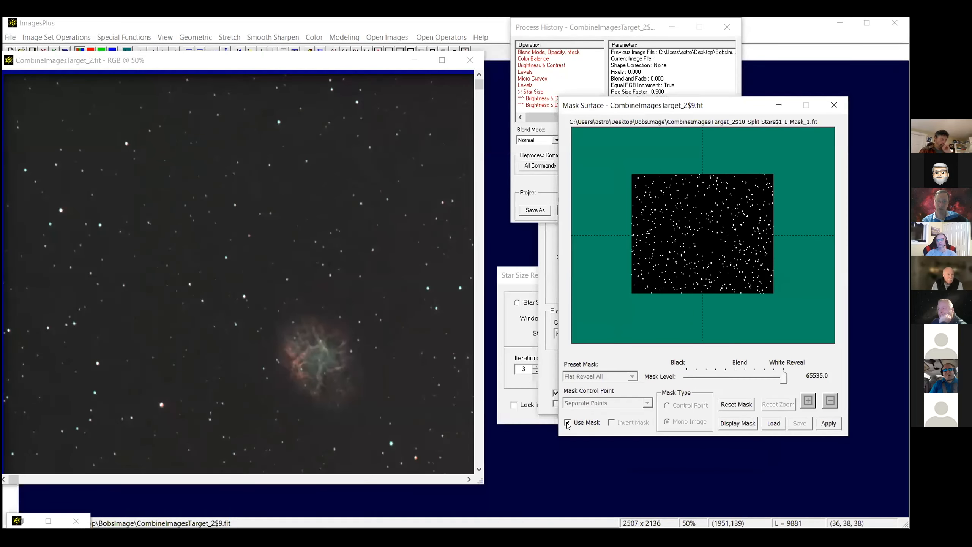
Toggle the star mask off and on, move its window aside, and set the red, green and blue star size reduction to 0.822.
{"action": "left_click", "coordinate": [567, 423]}
{"action": "left_click", "coordinate": [567, 423]}
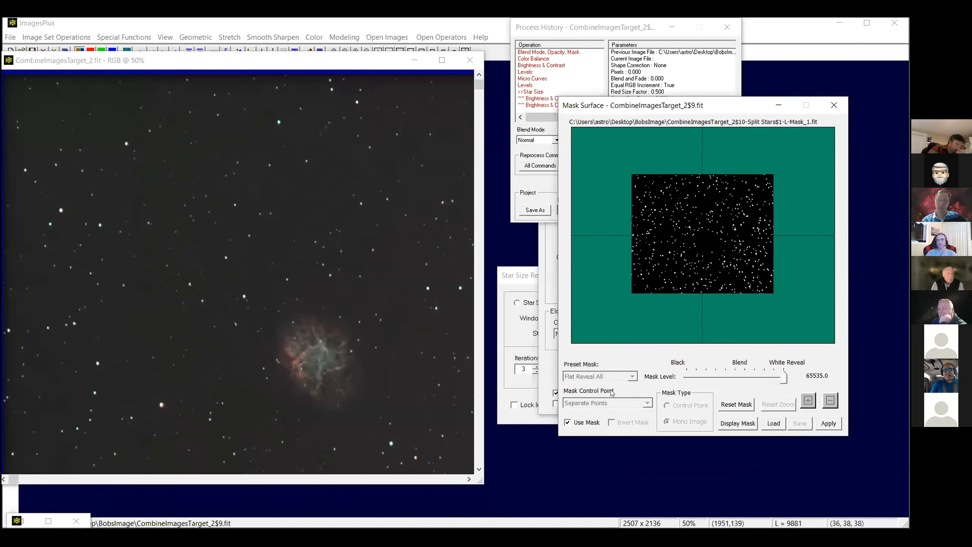
{"action": "left_click_drag", "start_coordinate": [655, 105], "coordinate": [611, 401]}
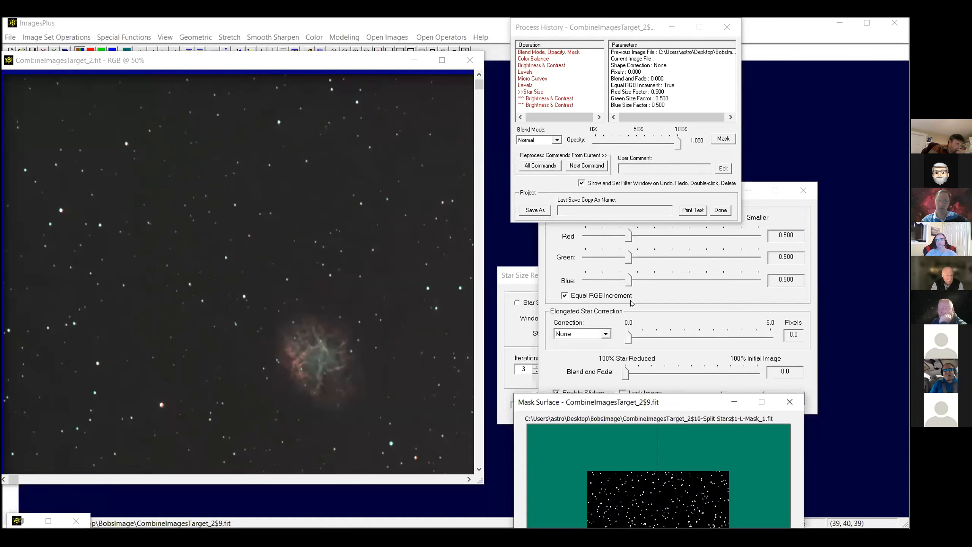
{"action": "left_click_drag", "start_coordinate": [628, 280], "coordinate": [653, 285]}
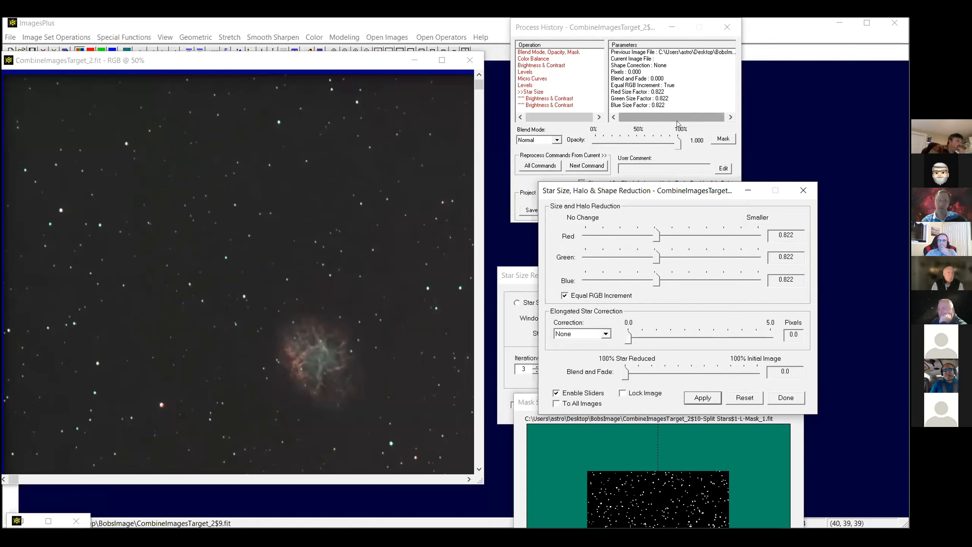
Compare the combined image with and without star reduction by switching the operation's opacity between 0 and 1.000.
{"action": "left_click_drag", "start_coordinate": [678, 141], "coordinate": [575, 153]}
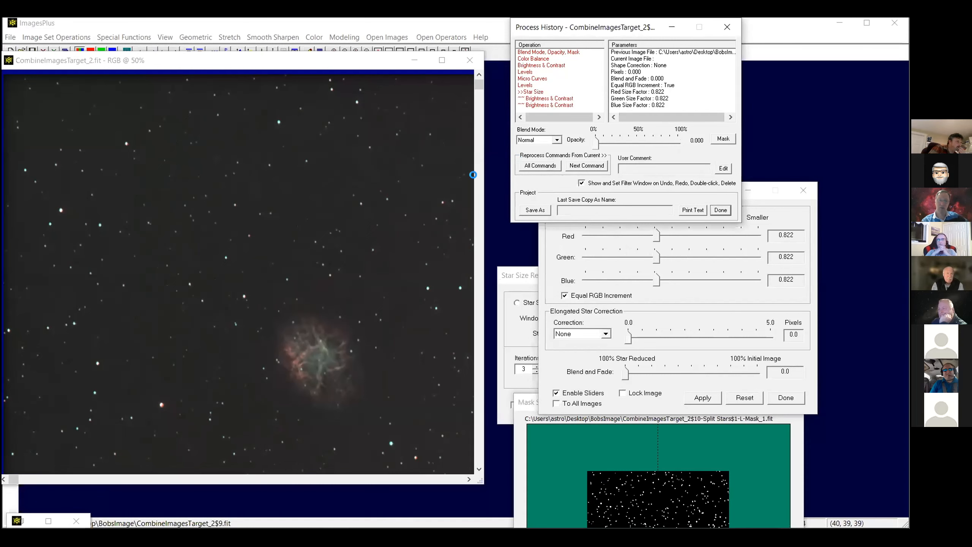
{"action": "left_click_drag", "start_coordinate": [595, 144], "coordinate": [688, 146]}
{"action": "double_click", "coordinate": [327, 61]}
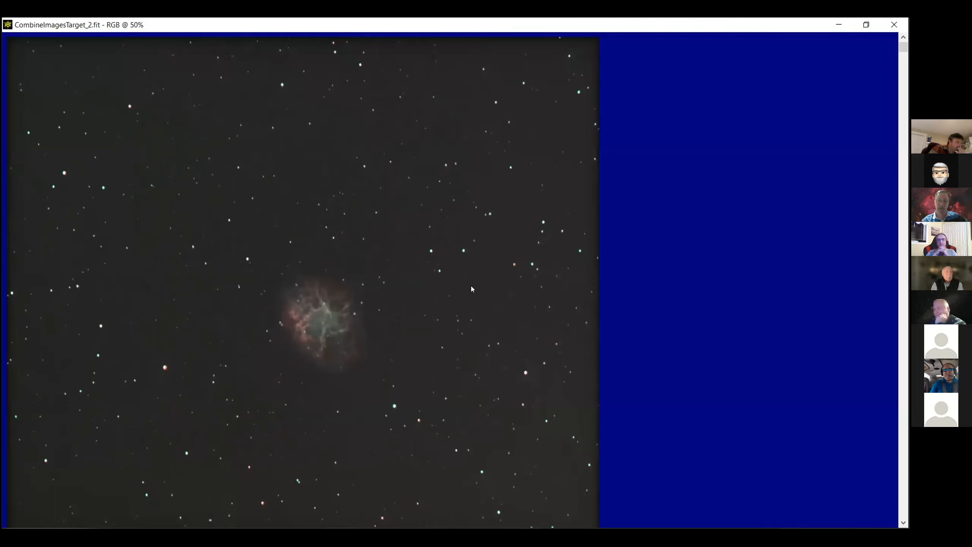
{"action": "double_click", "coordinate": [534, 28]}
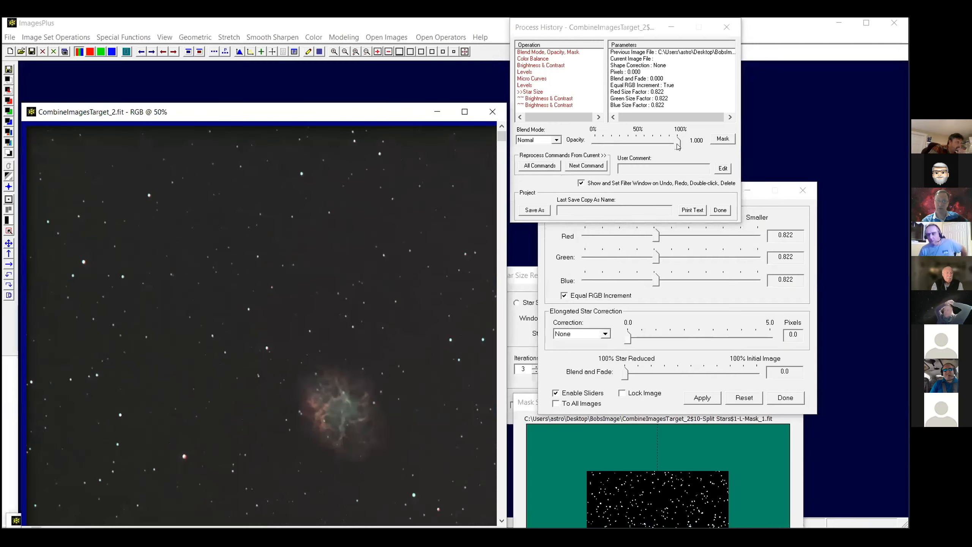
{"action": "left_click", "coordinate": [577, 142]}
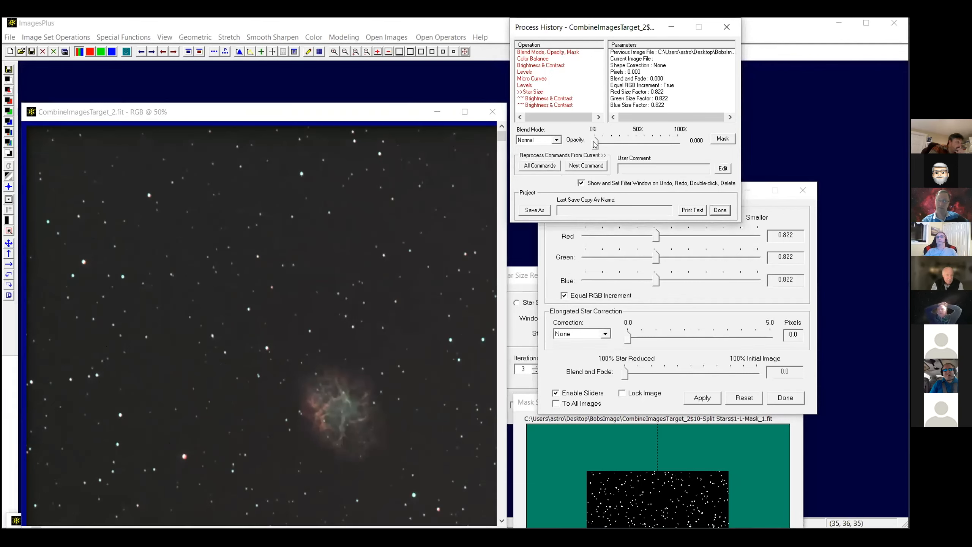
{"action": "left_click_drag", "start_coordinate": [603, 143], "coordinate": [691, 146]}
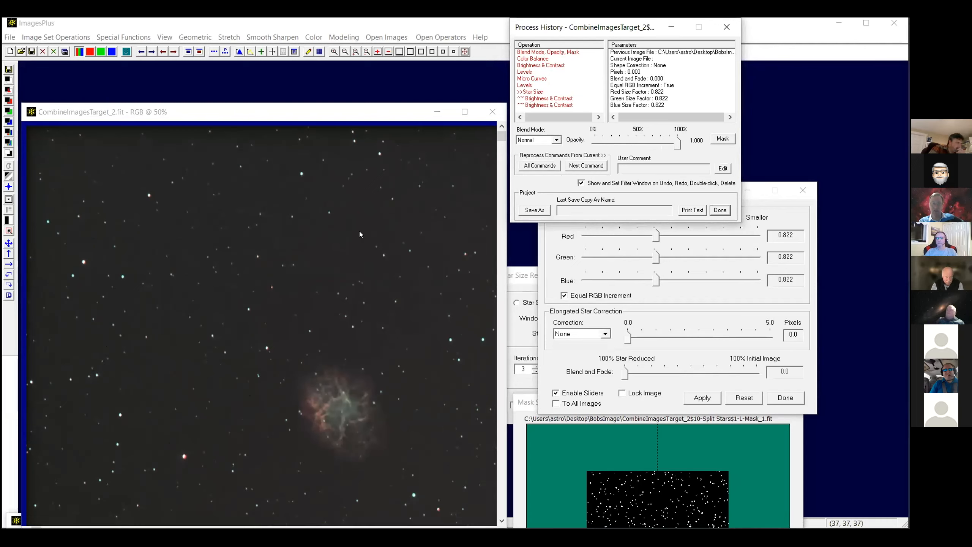
Close the Mask Surface, Process History and Star Size, Halo & Shape Reduction windows.
{"action": "left_click", "coordinate": [589, 444]}
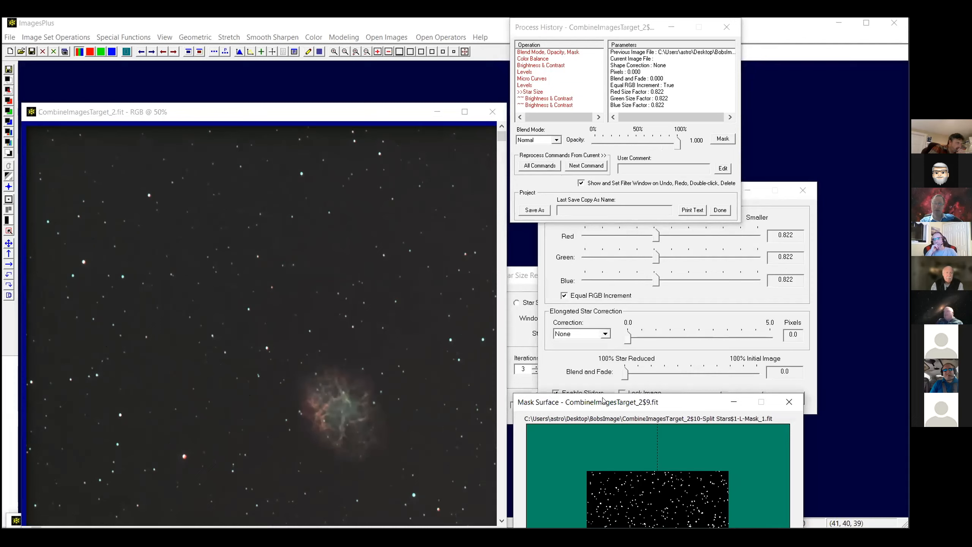
{"action": "left_click_drag", "start_coordinate": [603, 400], "coordinate": [548, 107]}
{"action": "left_click", "coordinate": [731, 108]}
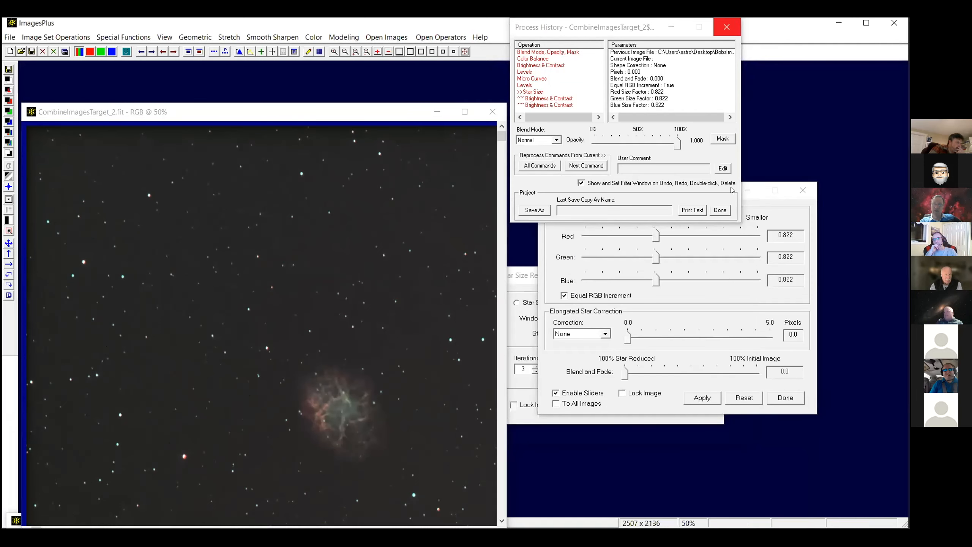
{"action": "left_click", "coordinate": [726, 27]}
{"action": "left_click_drag", "start_coordinate": [696, 193], "coordinate": [599, 189]}
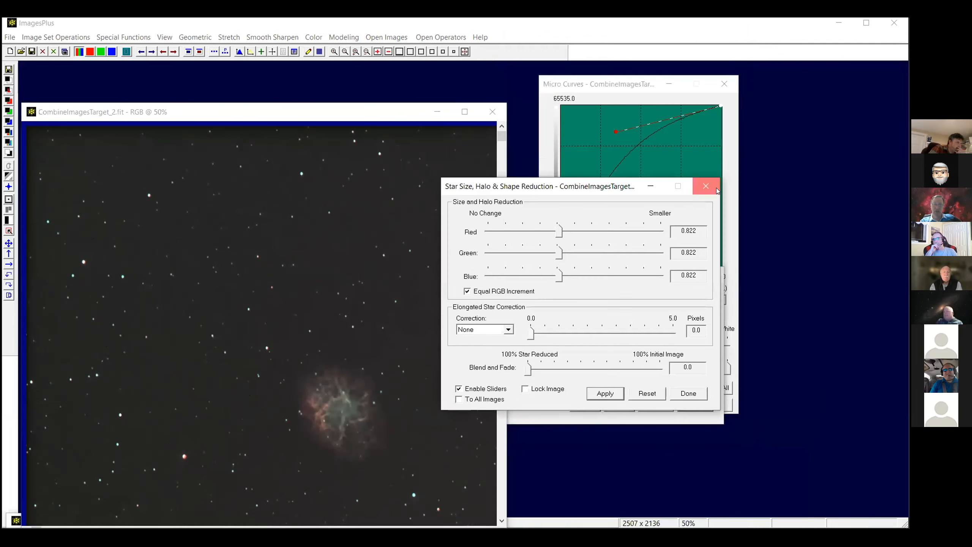
{"action": "left_click", "coordinate": [716, 187]}
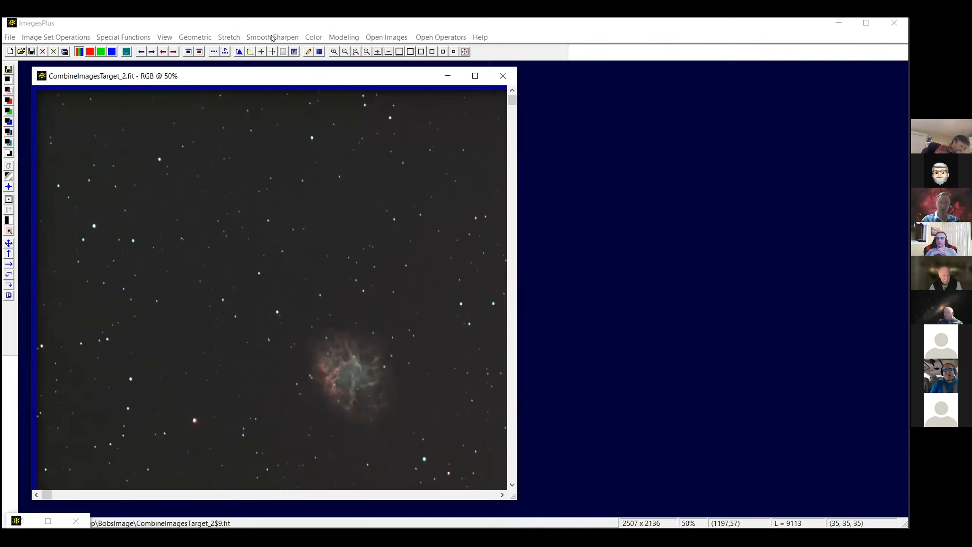
Raise the combined image's saturation to 0.722 with Hue-Saturation-Luminance and close the reopened Star Size, Halo & Shape Reduction window.
{"action": "left_click", "coordinate": [310, 39]}
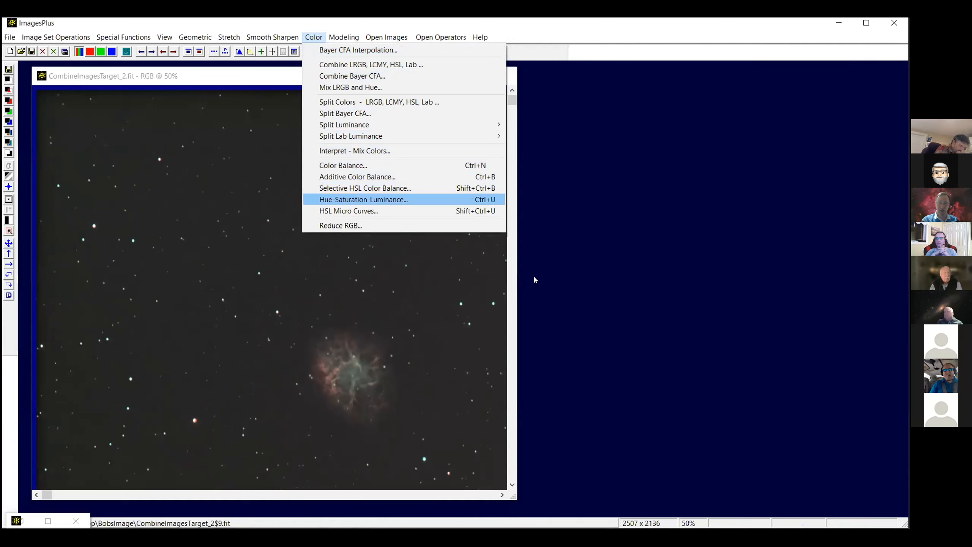
{"action": "key", "text": "Return"}
{"action": "left_click_drag", "start_coordinate": [598, 358], "coordinate": [647, 363]}
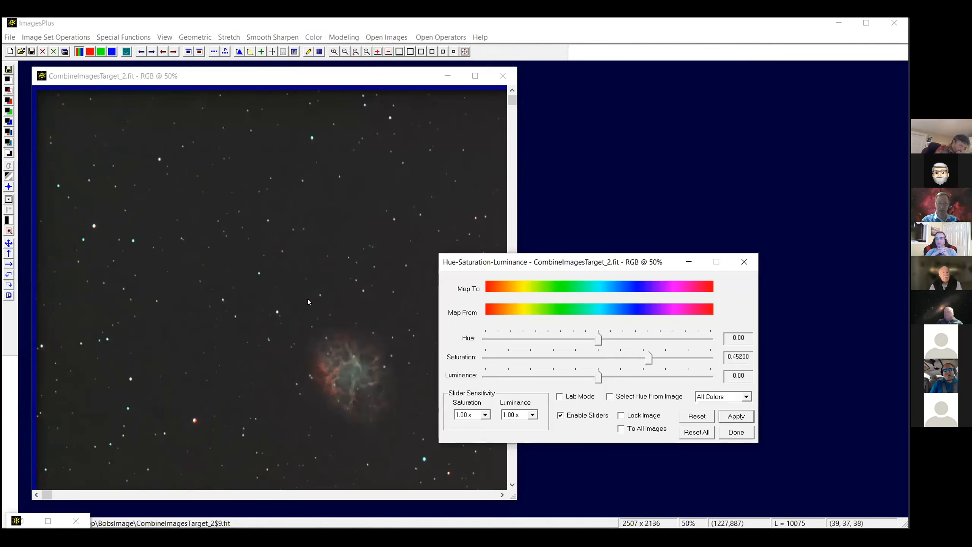
{"action": "left_click_drag", "start_coordinate": [649, 358], "coordinate": [679, 358]}
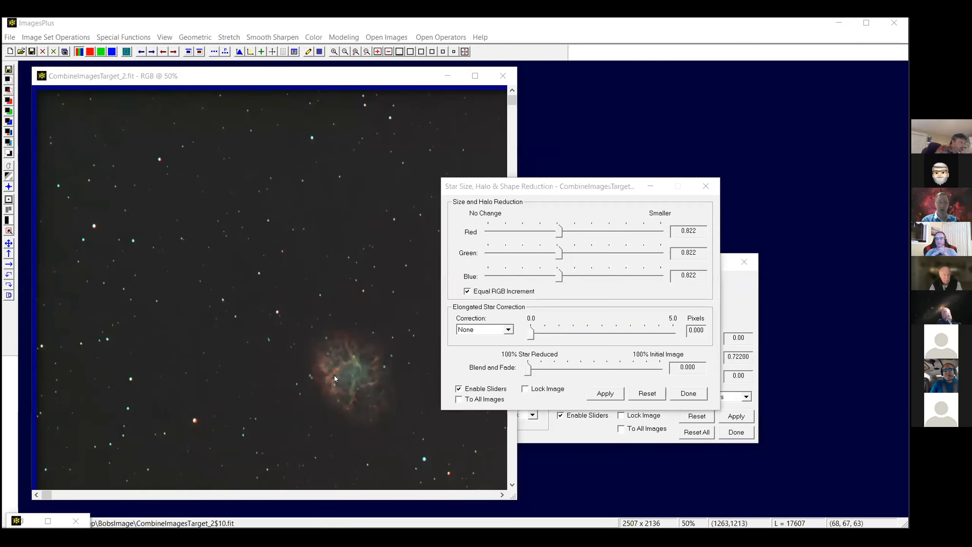
{"action": "left_click", "coordinate": [678, 397]}
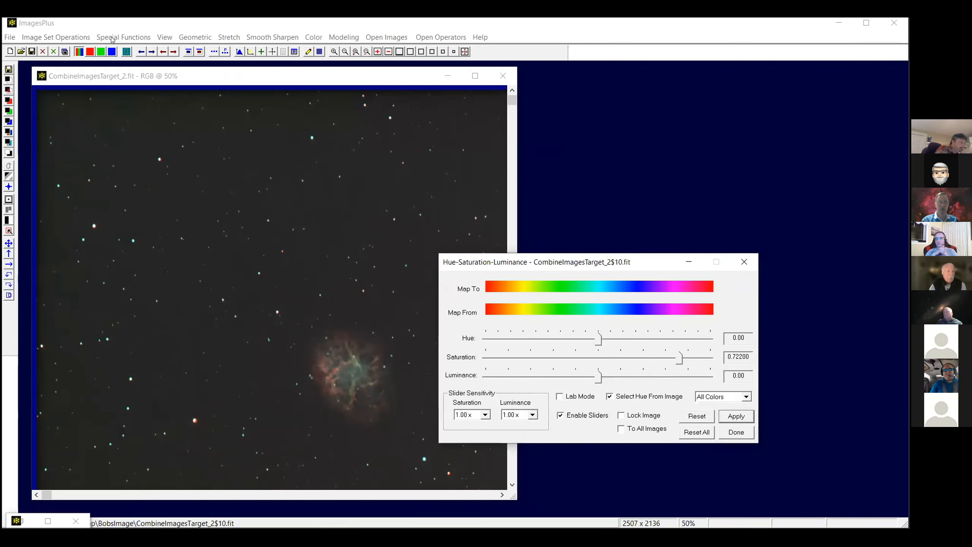
Start a Feature Mask on the combined image with a star radius of 25 and move the image so the nebula is unobstructed.
{"action": "left_click", "coordinate": [113, 38]}
{"action": "mouse_move", "coordinate": [117, 48]}
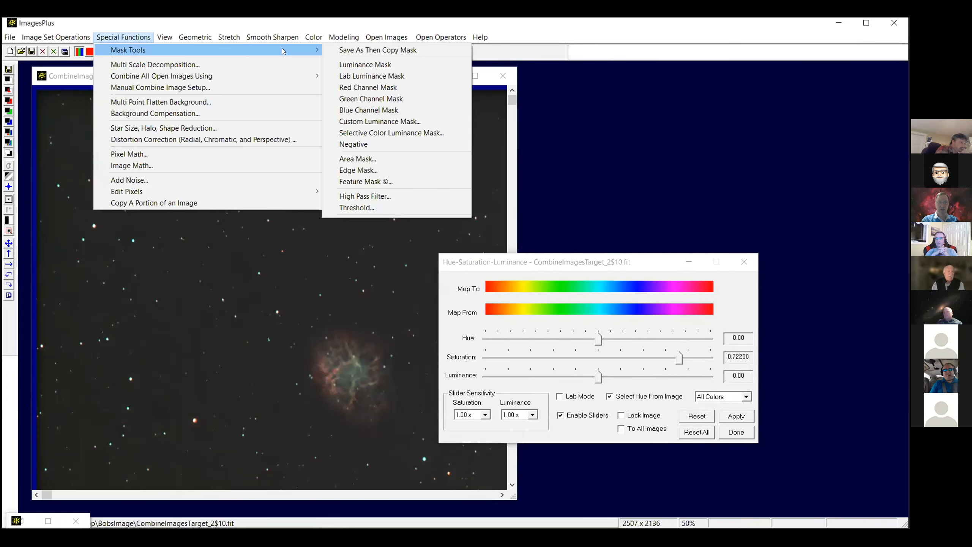
{"action": "left_click", "coordinate": [351, 181]}
{"action": "left_click_drag", "start_coordinate": [467, 111], "coordinate": [477, 112]}
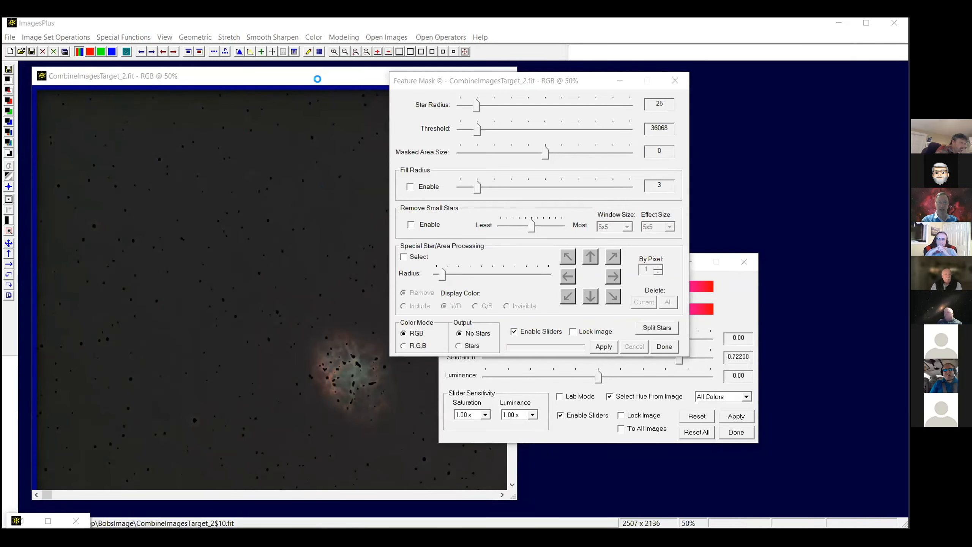
{"action": "left_click_drag", "start_coordinate": [320, 78], "coordinate": [301, 72]}
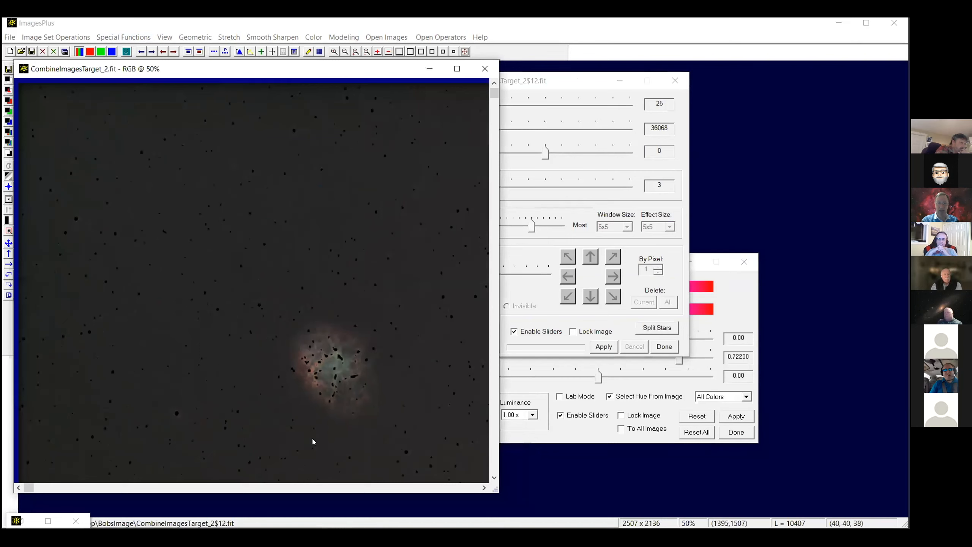
Raise the Feature Mask threshold to 40800 so that the nebula's structure is left out of the star mask.
{"action": "left_click", "coordinate": [535, 87]}
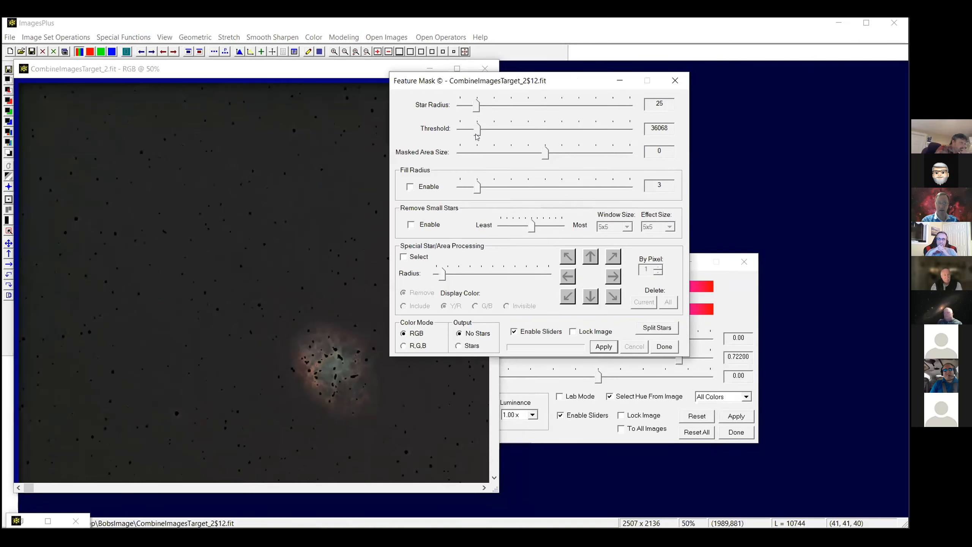
{"action": "left_click", "coordinate": [478, 131]}
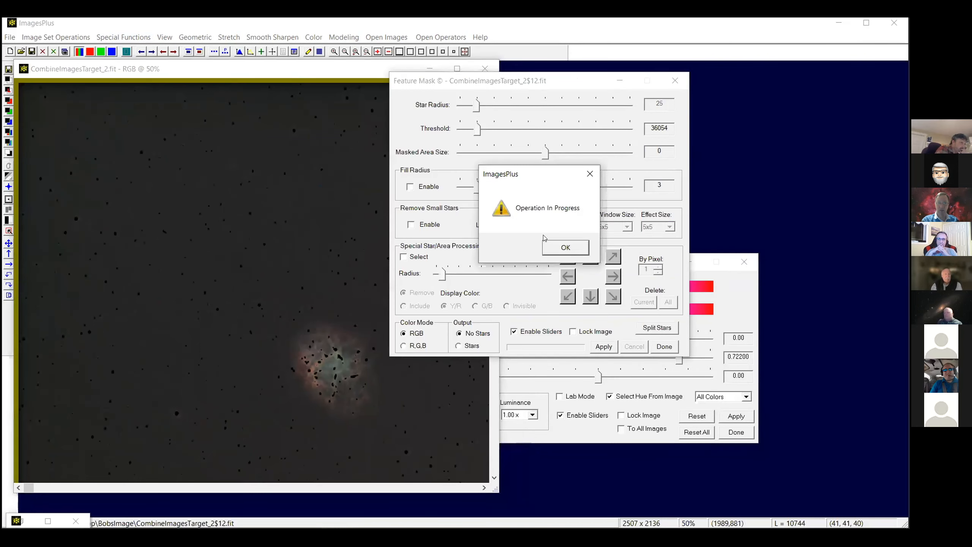
{"action": "left_click", "coordinate": [548, 248]}
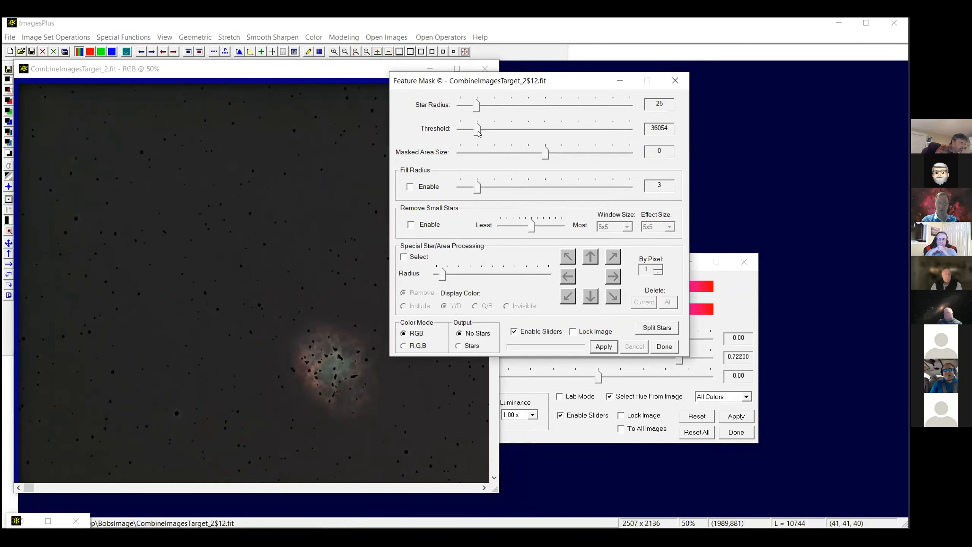
{"action": "left_click", "coordinate": [479, 132]}
{"action": "left_click", "coordinate": [552, 246]}
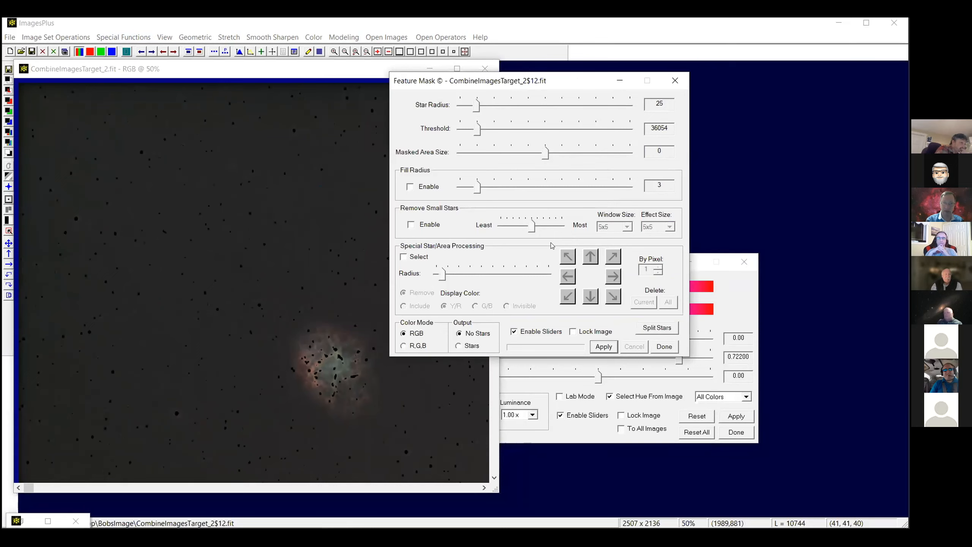
{"action": "left_click_drag", "start_coordinate": [475, 129], "coordinate": [487, 130]}
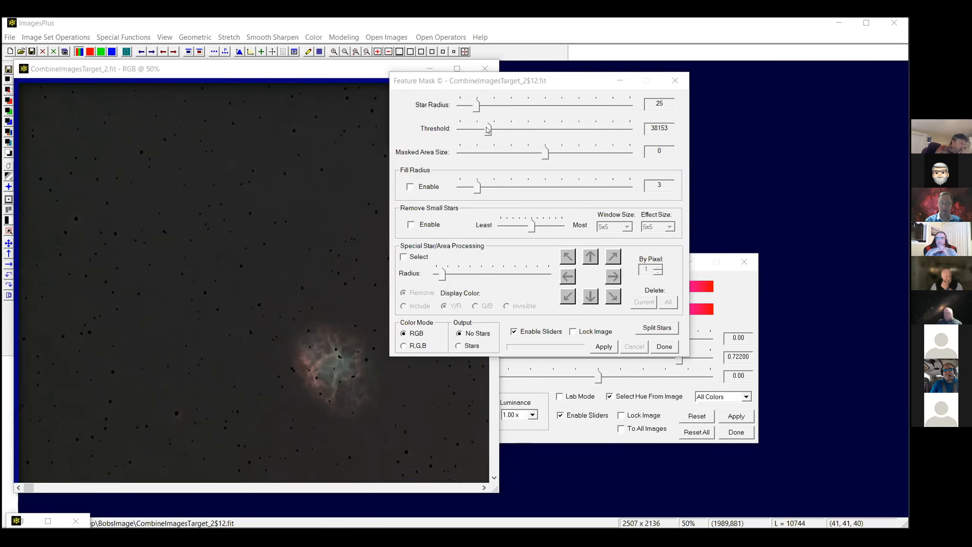
{"action": "left_click_drag", "start_coordinate": [488, 130], "coordinate": [491, 130]}
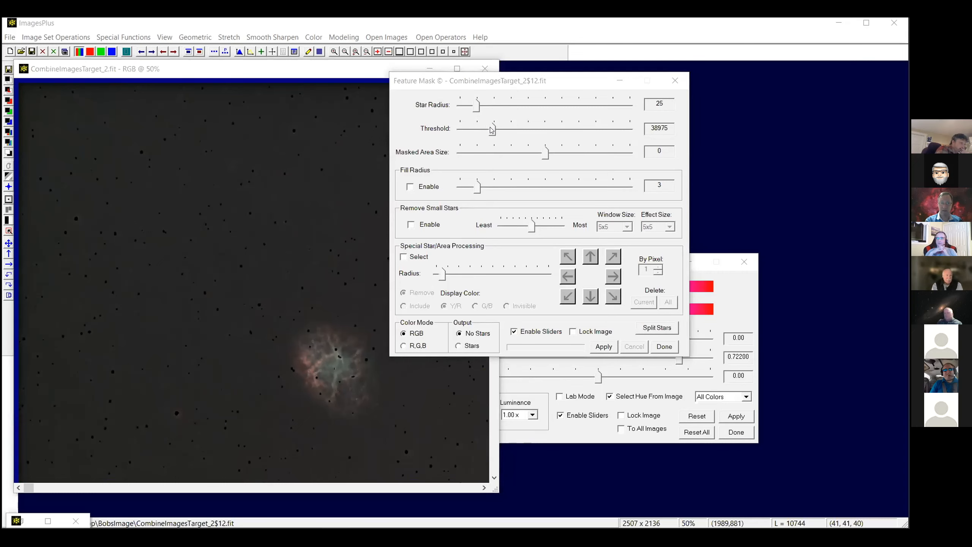
{"action": "left_click_drag", "start_coordinate": [491, 130], "coordinate": [502, 130]}
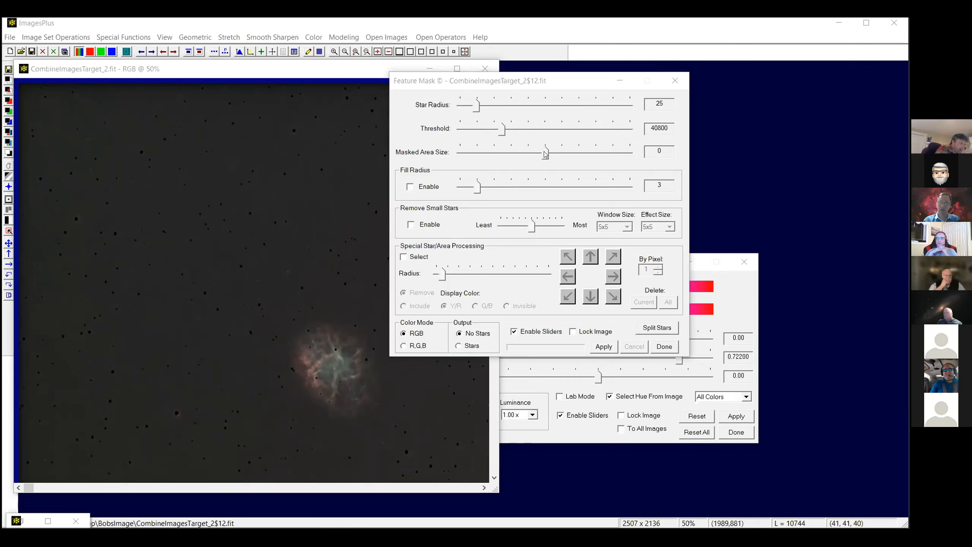
Split off the stars using a masked area size of 2 and a fill radius of 3, and close the surplus double-split image.
{"action": "left_click_drag", "start_coordinate": [545, 154], "coordinate": [578, 157]}
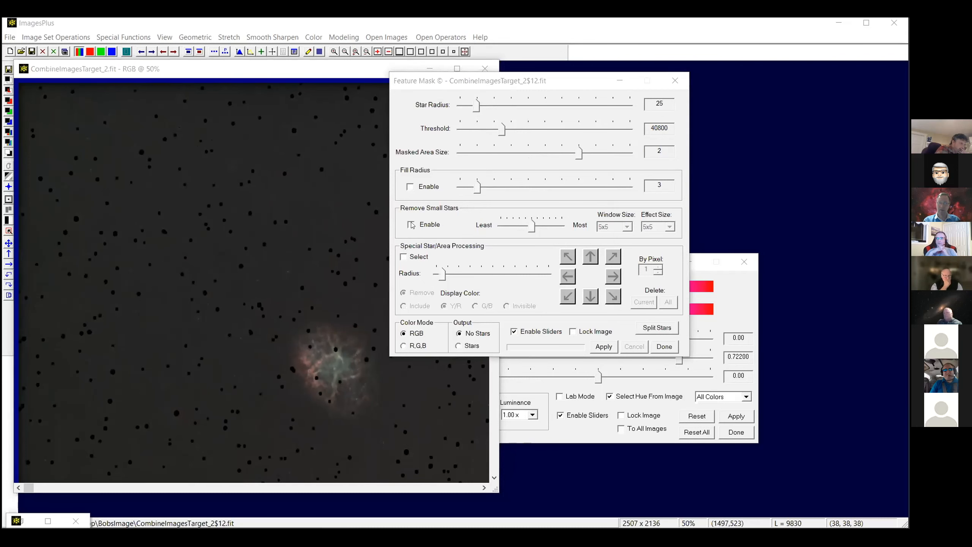
{"action": "left_click", "coordinate": [410, 187]}
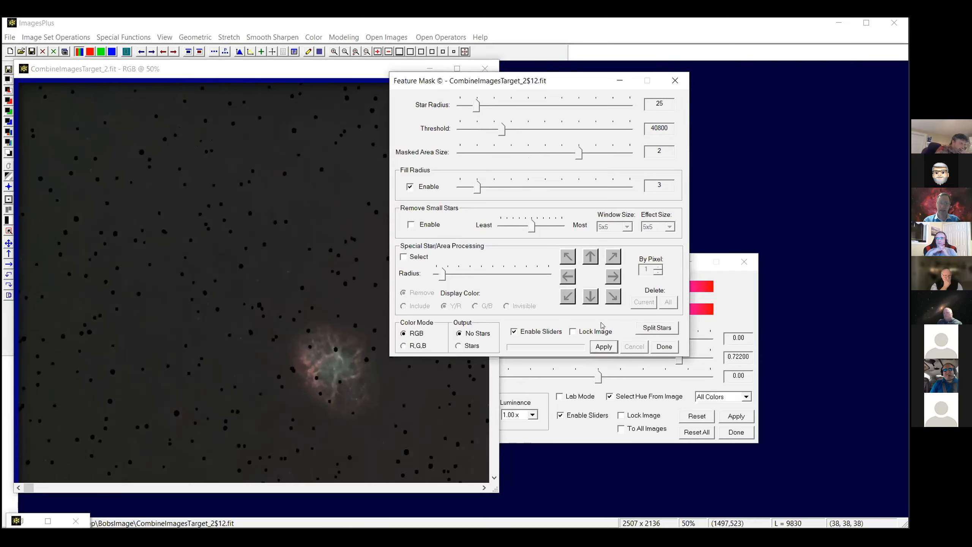
{"action": "left_click", "coordinate": [609, 350]}
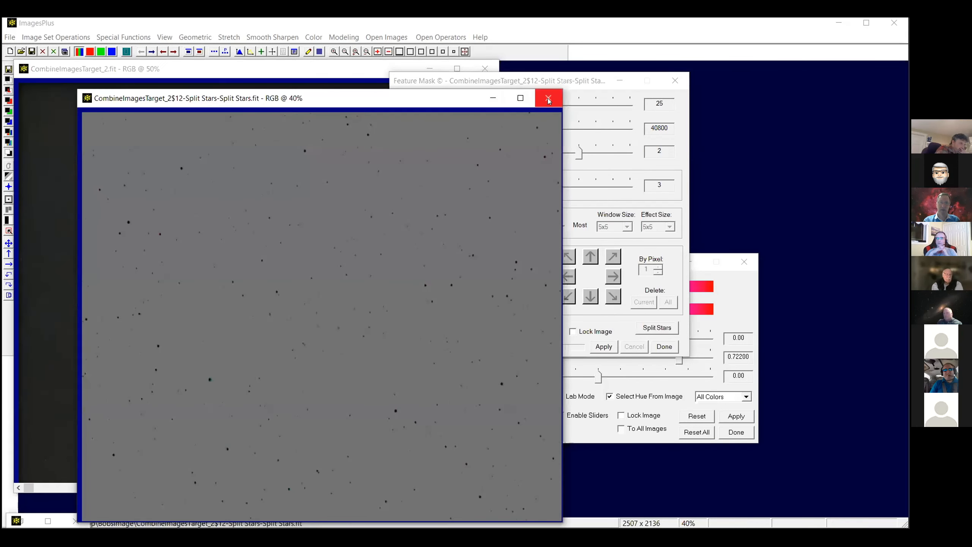
{"action": "left_click", "coordinate": [542, 96]}
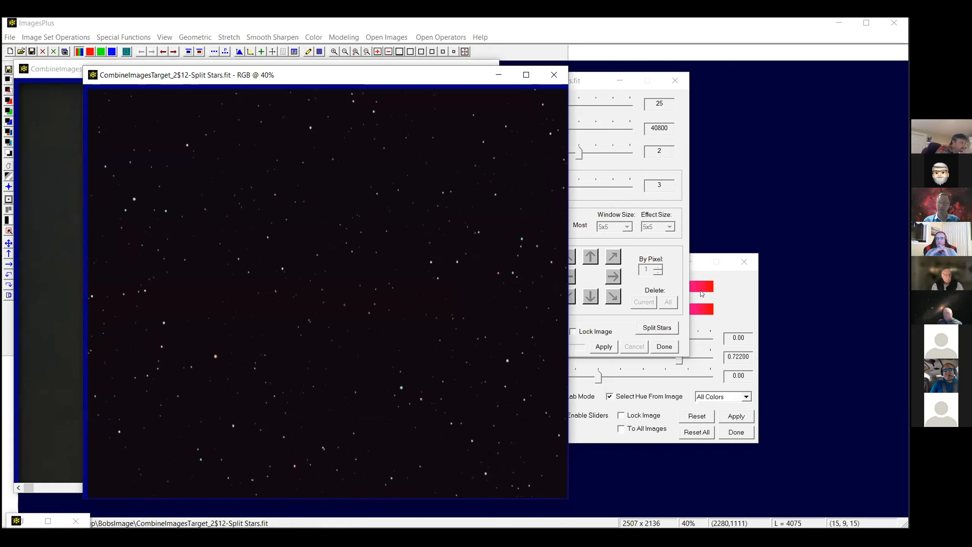
Apply a saturation boost of 0.722 to the split-off stars image.
{"action": "left_click", "coordinate": [741, 295]}
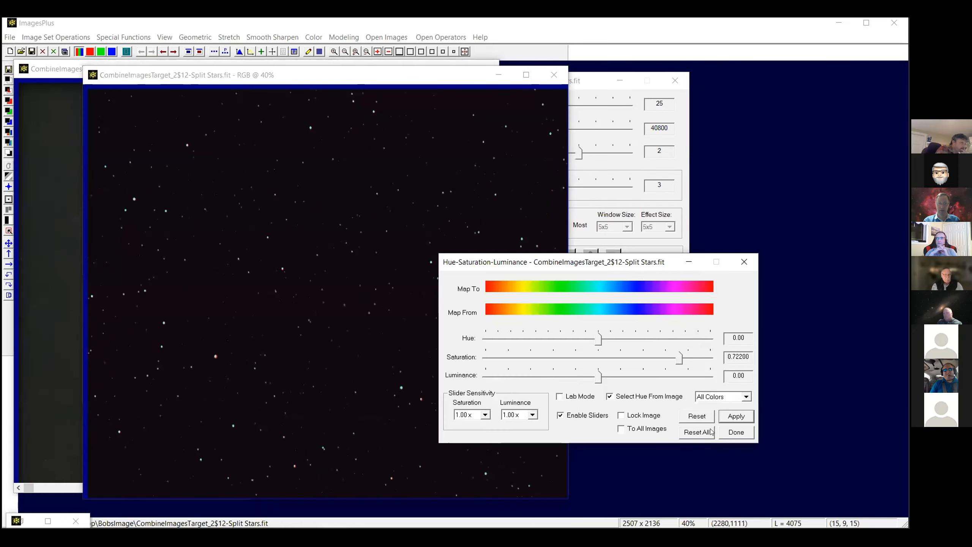
{"action": "left_click", "coordinate": [737, 416]}
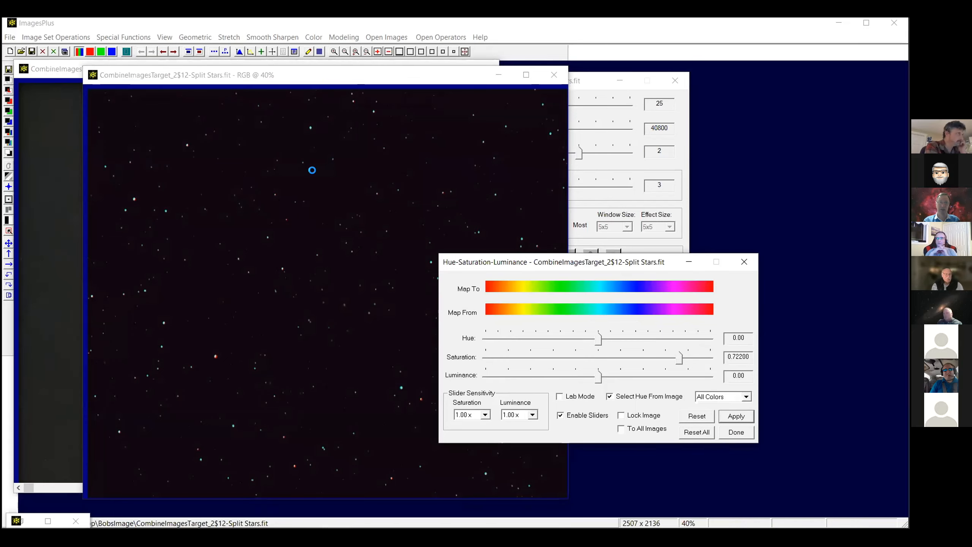
Start combining all open images into CombineImagesTarget with the Merge Split blend mode and cancel the running computation.
{"action": "left_click", "coordinate": [123, 37]}
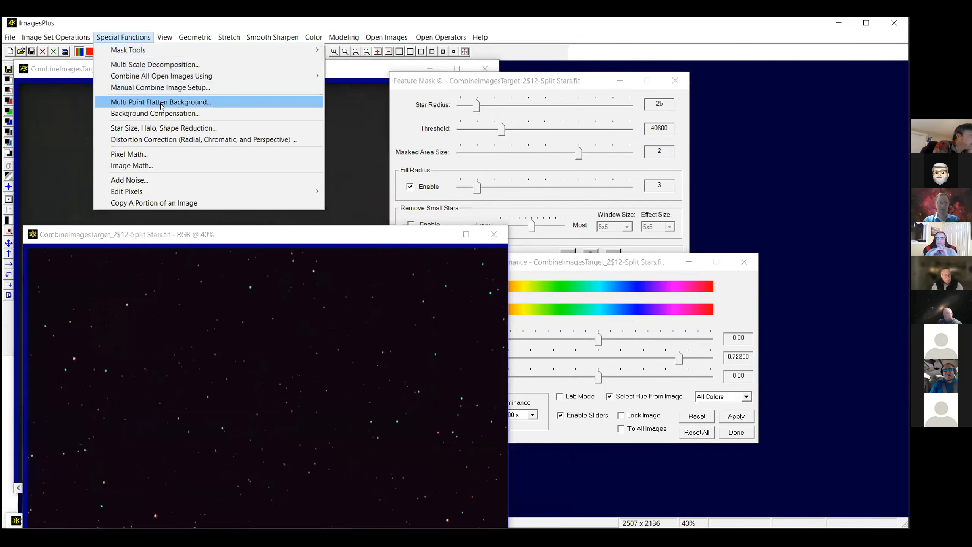
{"action": "mouse_move", "coordinate": [298, 76]}
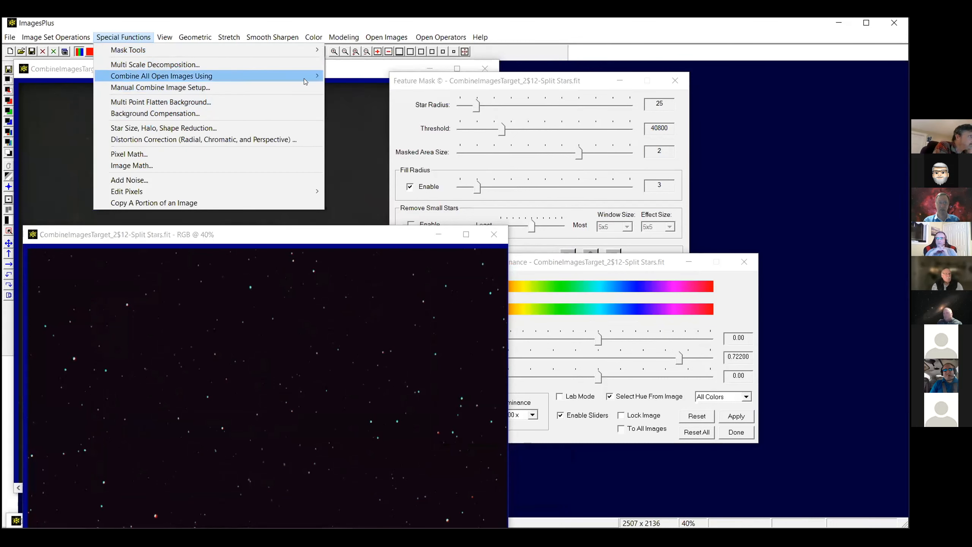
{"action": "left_click", "coordinate": [354, 133]}
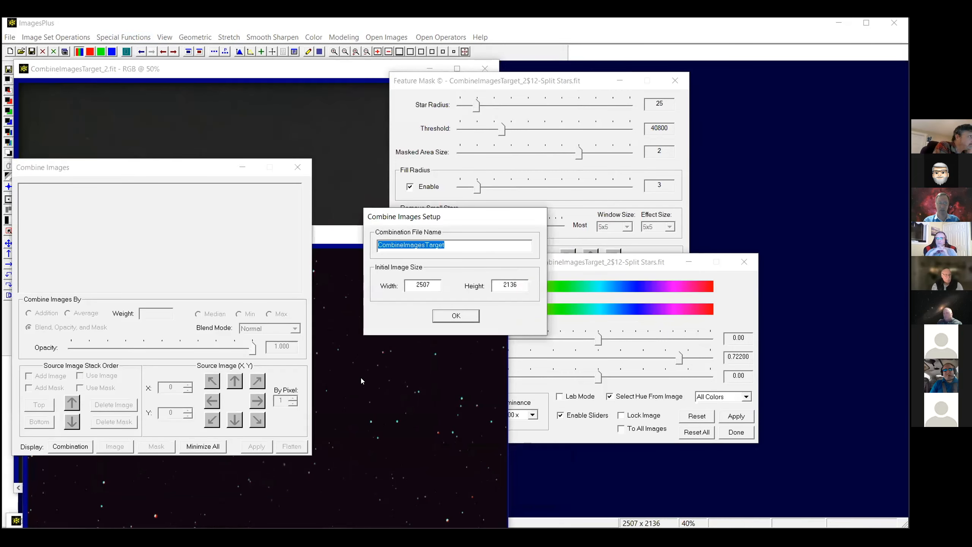
{"action": "left_click", "coordinate": [448, 312]}
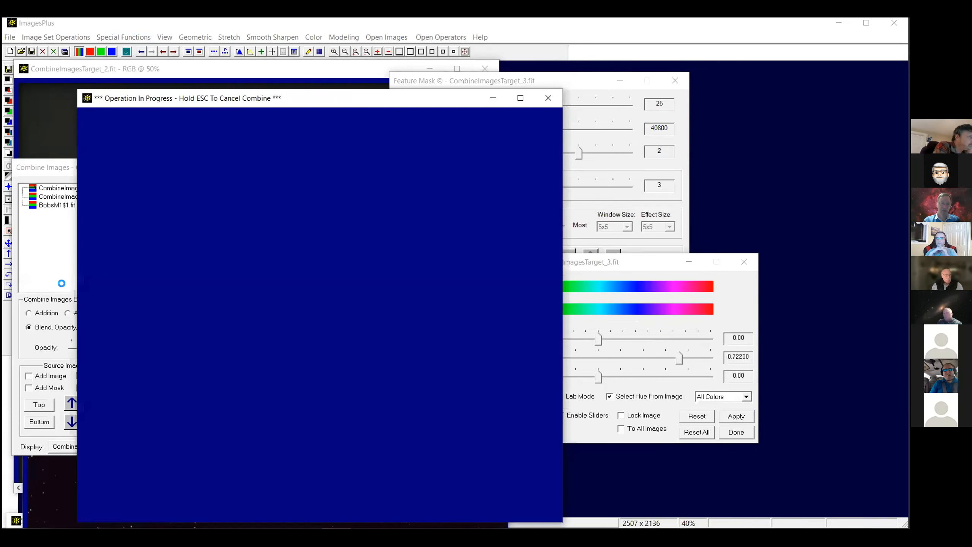
{"action": "key", "text": "Escape"}
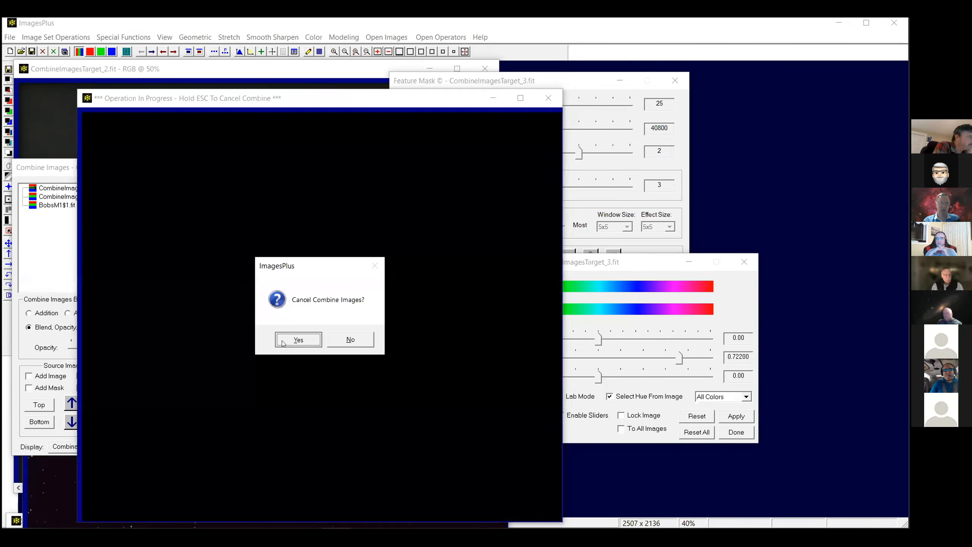
{"action": "left_click", "coordinate": [298, 339]}
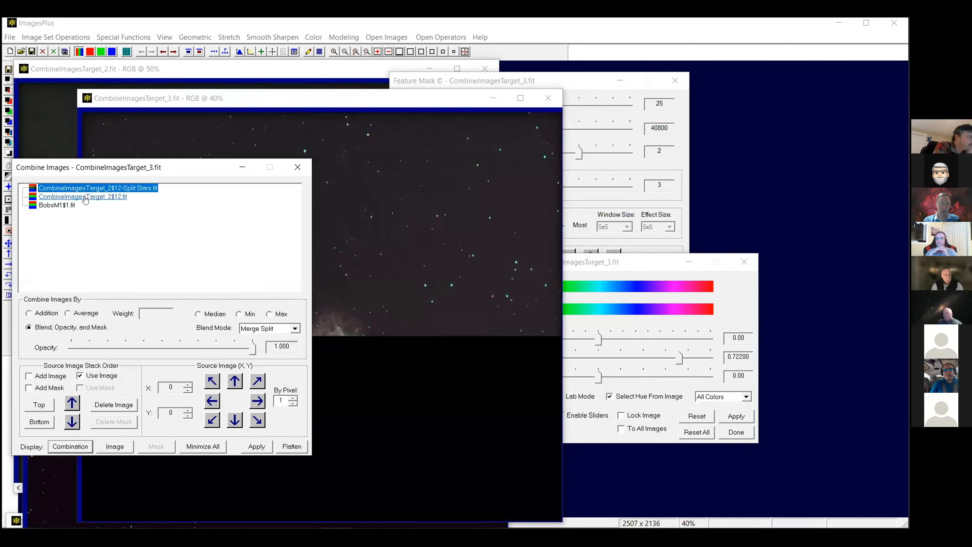
Check the extra BobsM1$1.fit source image, delete it from the combine stack and recompute the combination with the split stars image.
{"action": "left_click", "coordinate": [42, 206]}
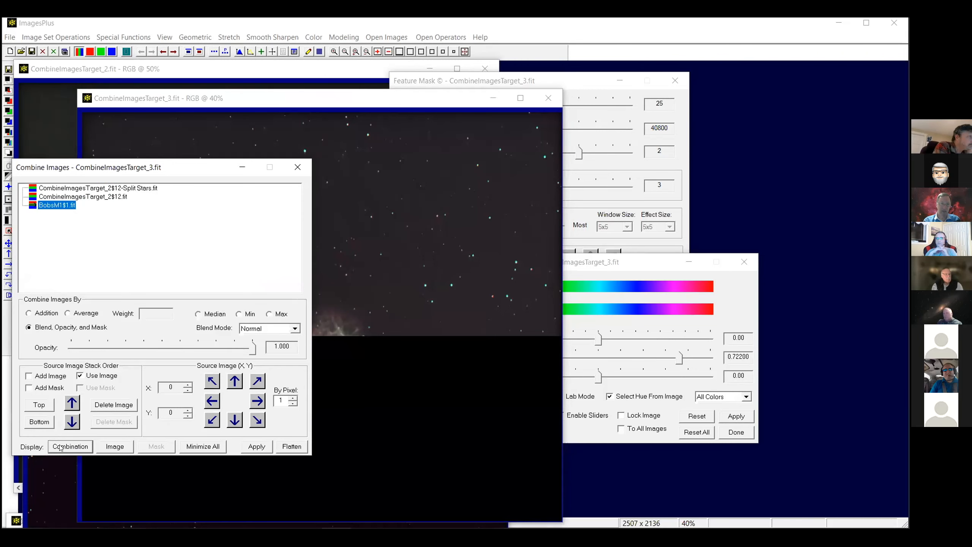
{"action": "left_click", "coordinate": [113, 446]}
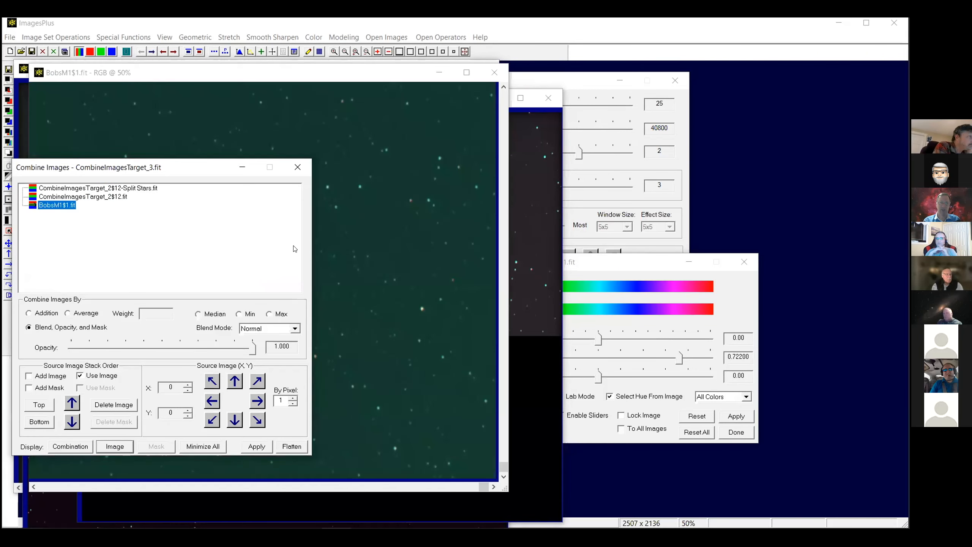
{"action": "left_click", "coordinate": [439, 72]}
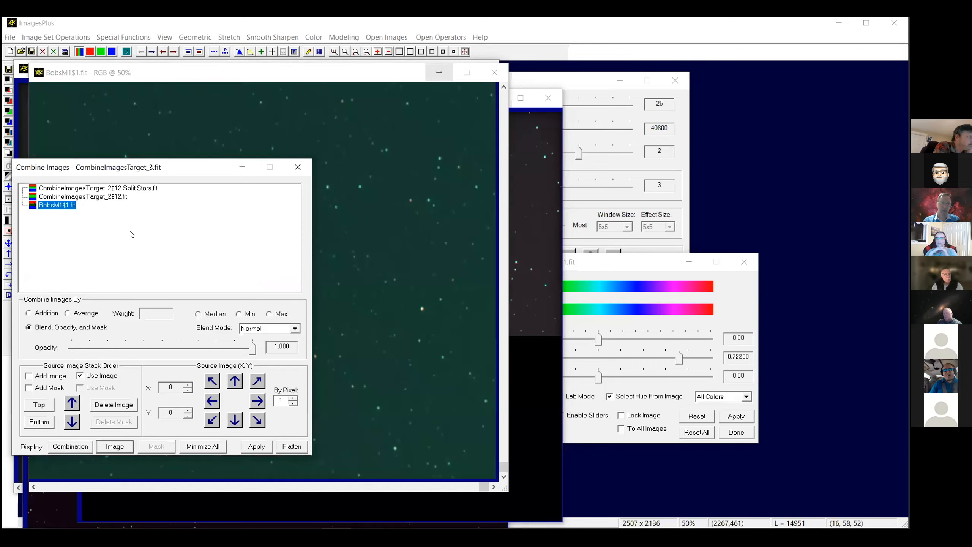
{"action": "left_click", "coordinate": [103, 405]}
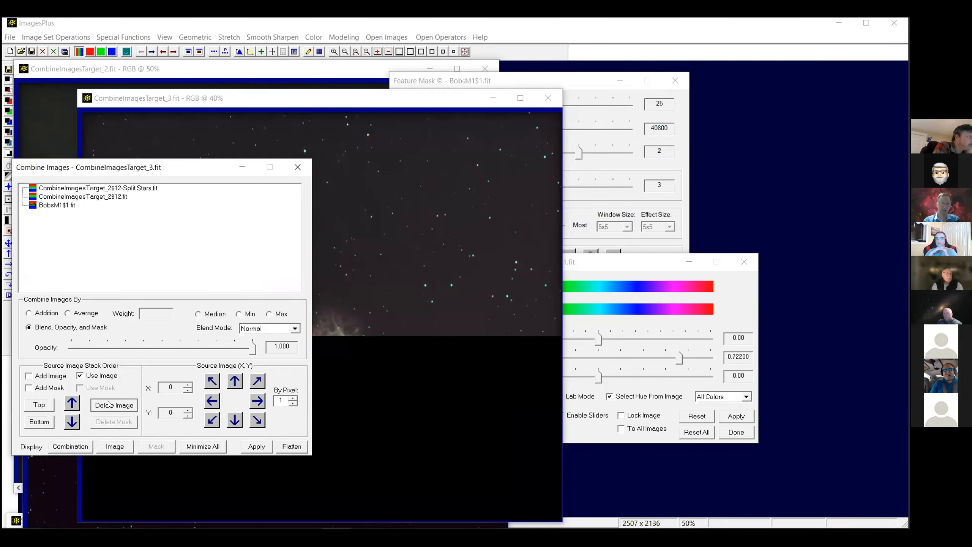
{"action": "left_click", "coordinate": [97, 189]}
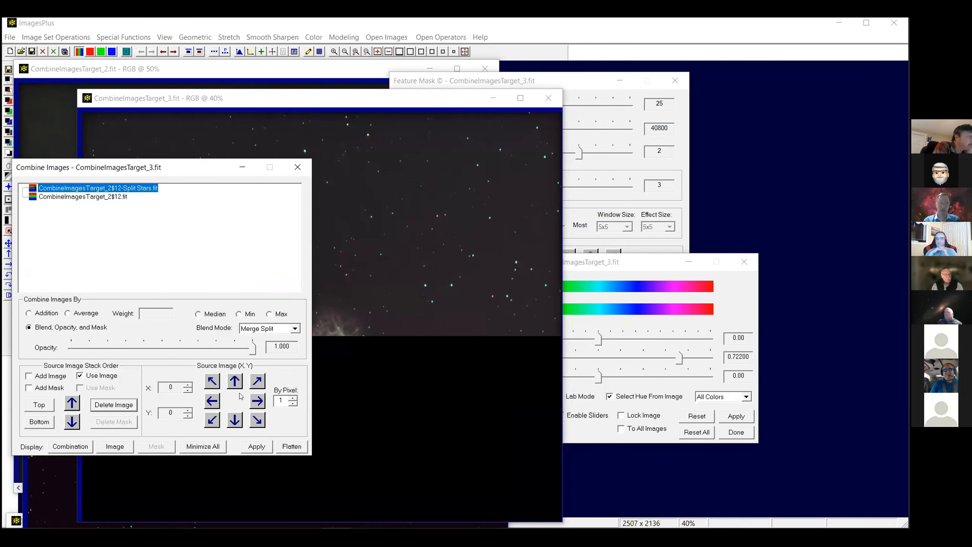
{"action": "left_click", "coordinate": [257, 446]}
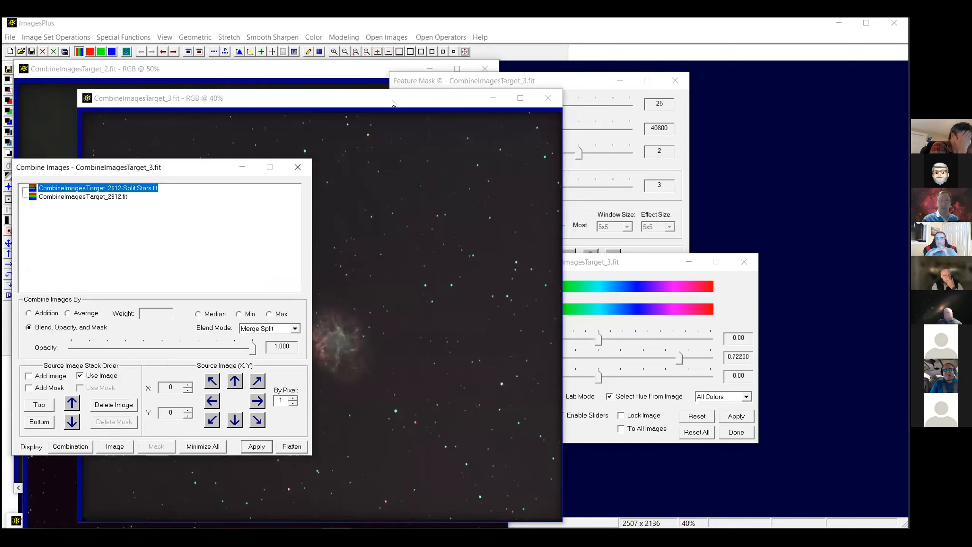
Examine the recombined image at full window size and compare it with the starless nebula image alongside.
{"action": "double_click", "coordinate": [450, 94]}
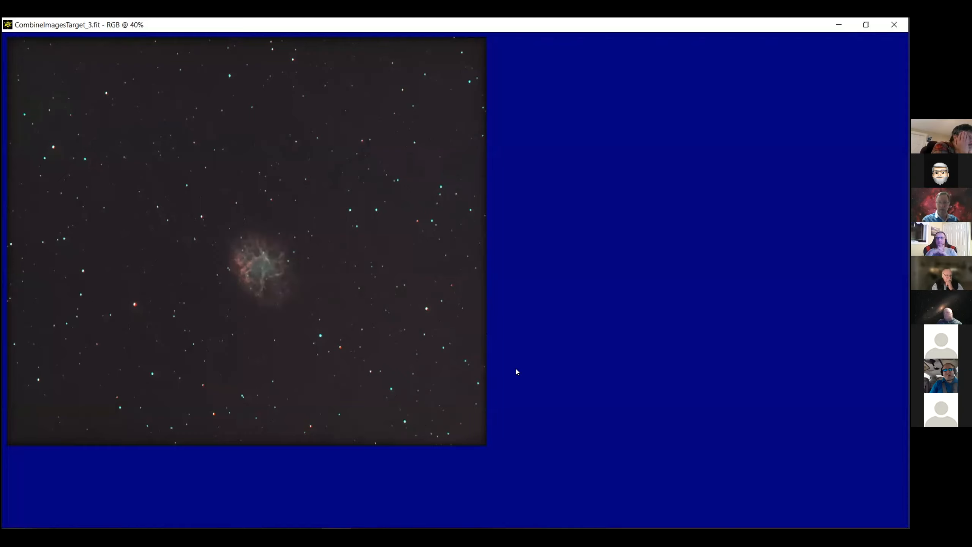
{"action": "double_click", "coordinate": [539, 30]}
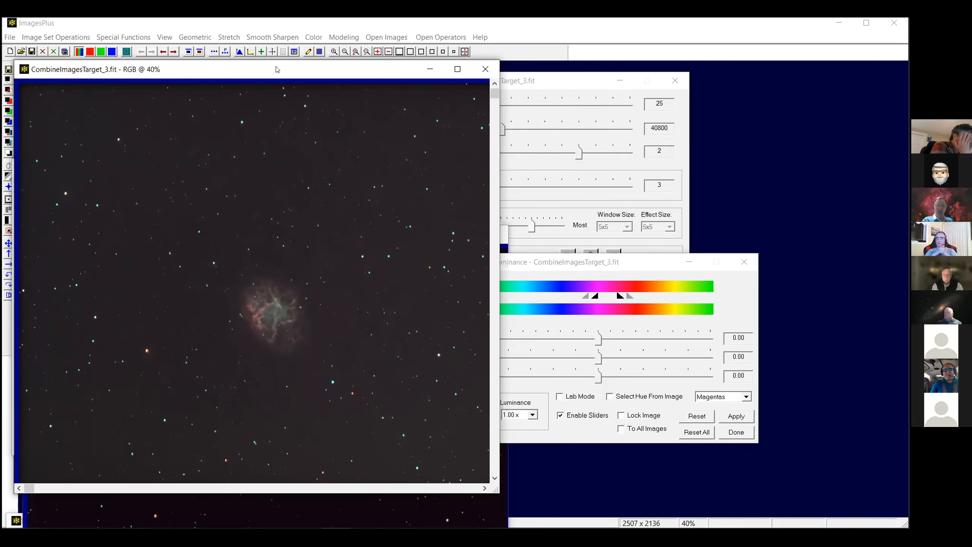
{"action": "left_click_drag", "start_coordinate": [301, 73], "coordinate": [328, 86]}
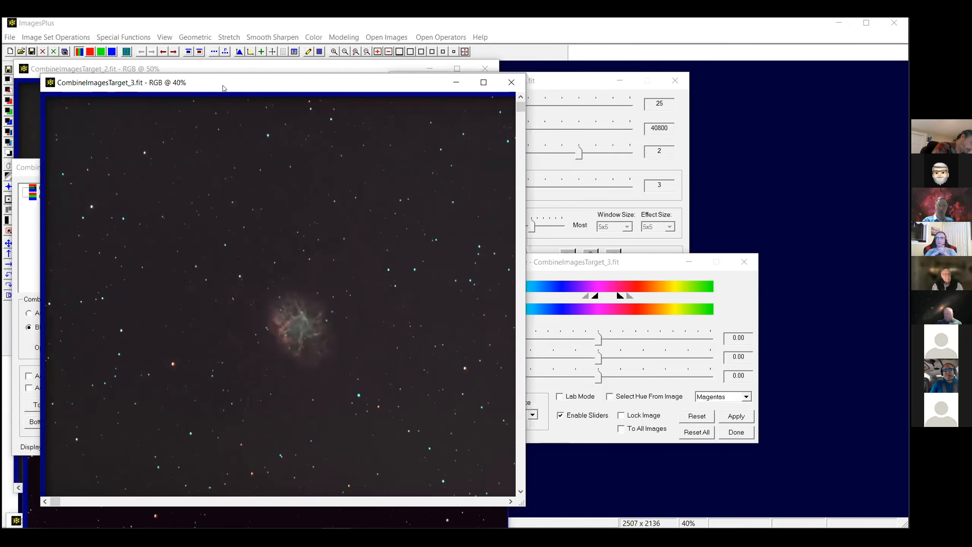
{"action": "left_click_drag", "start_coordinate": [224, 88], "coordinate": [525, 134]}
{"action": "left_click", "coordinate": [300, 248]}
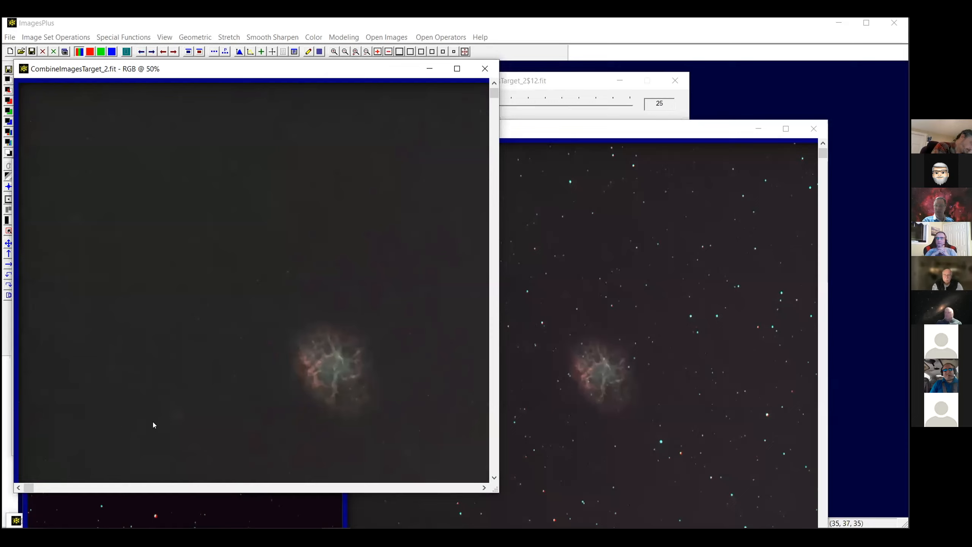
{"action": "double_click", "coordinate": [601, 129]}
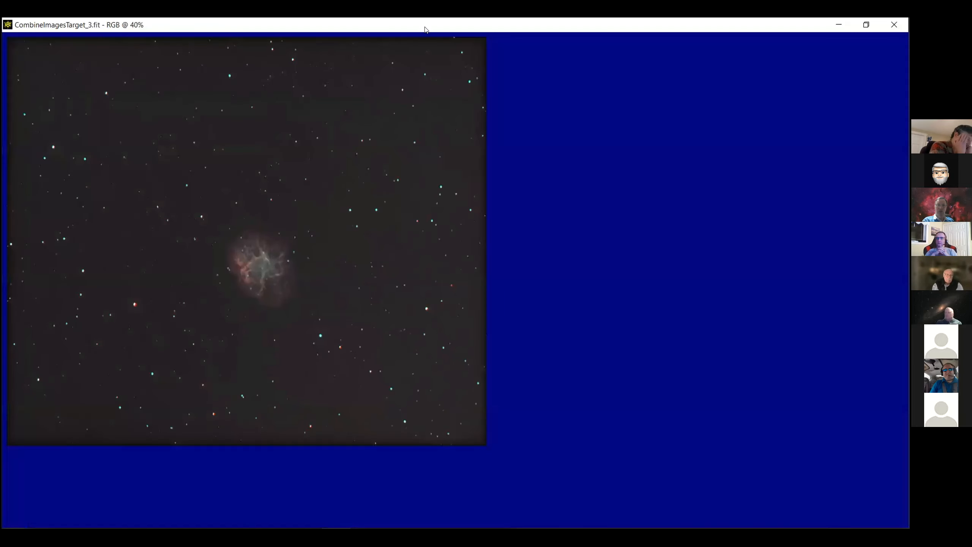
{"action": "double_click", "coordinate": [425, 28]}
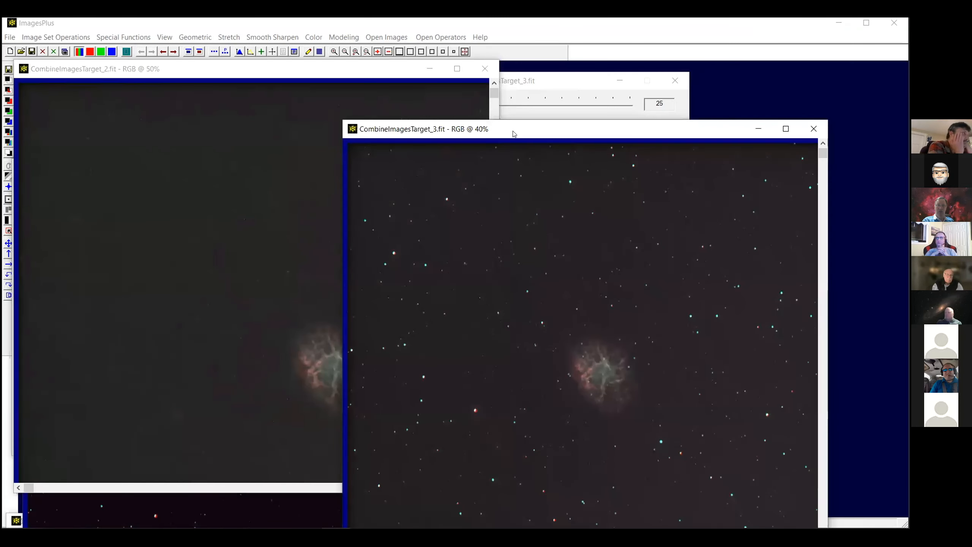
{"action": "double_click", "coordinate": [514, 131]}
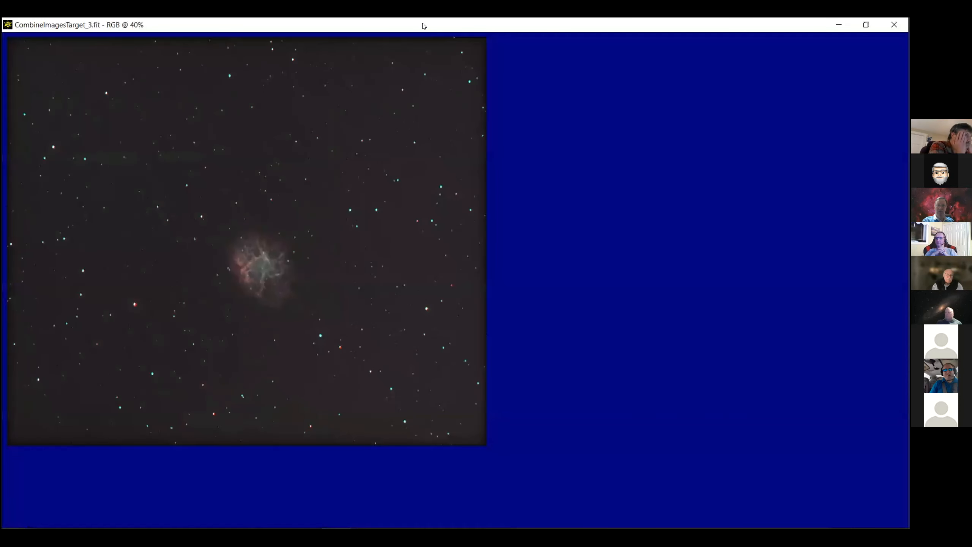
{"action": "double_click", "coordinate": [424, 27]}
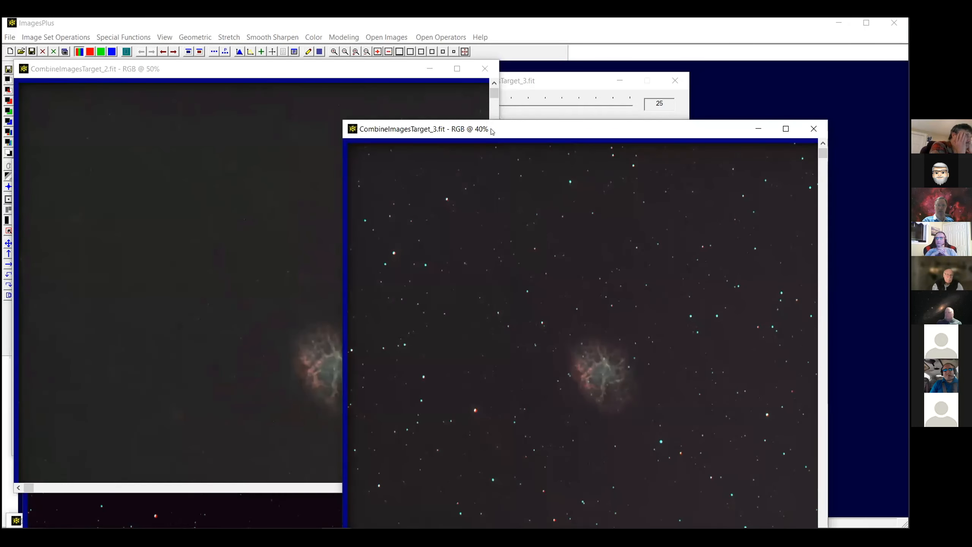
{"action": "left_click_drag", "start_coordinate": [491, 129], "coordinate": [164, 71]}
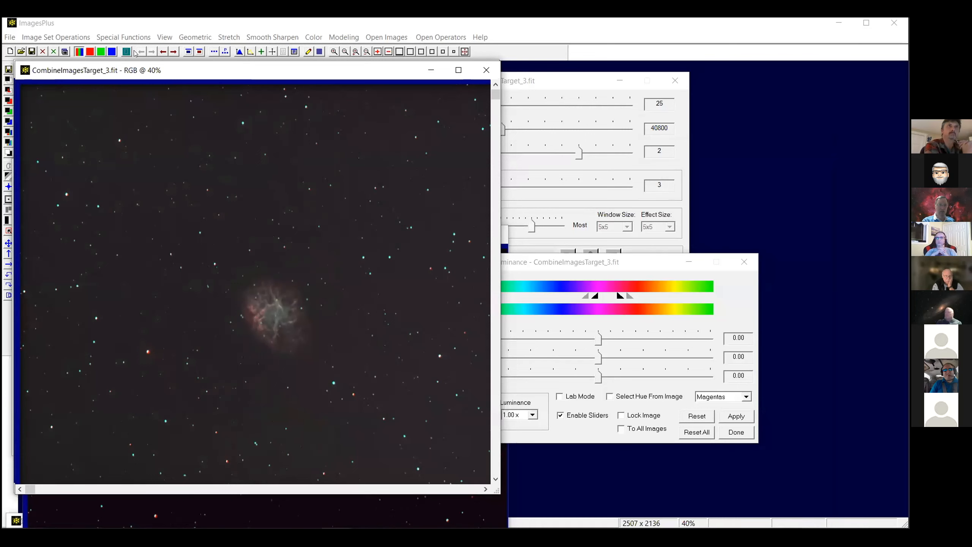
{"action": "left_click", "coordinate": [124, 37]}
{"action": "mouse_move", "coordinate": [230, 49]}
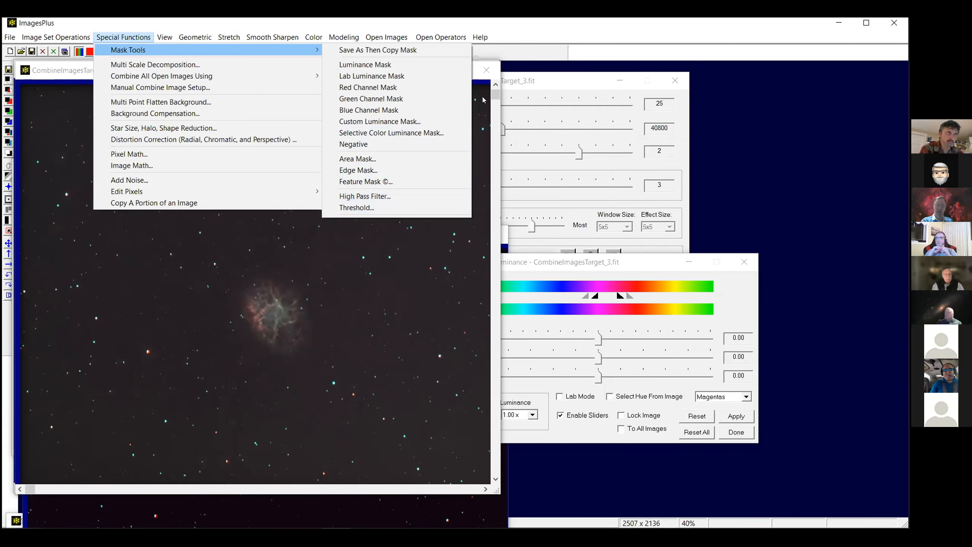
{"action": "left_click", "coordinate": [459, 178]}
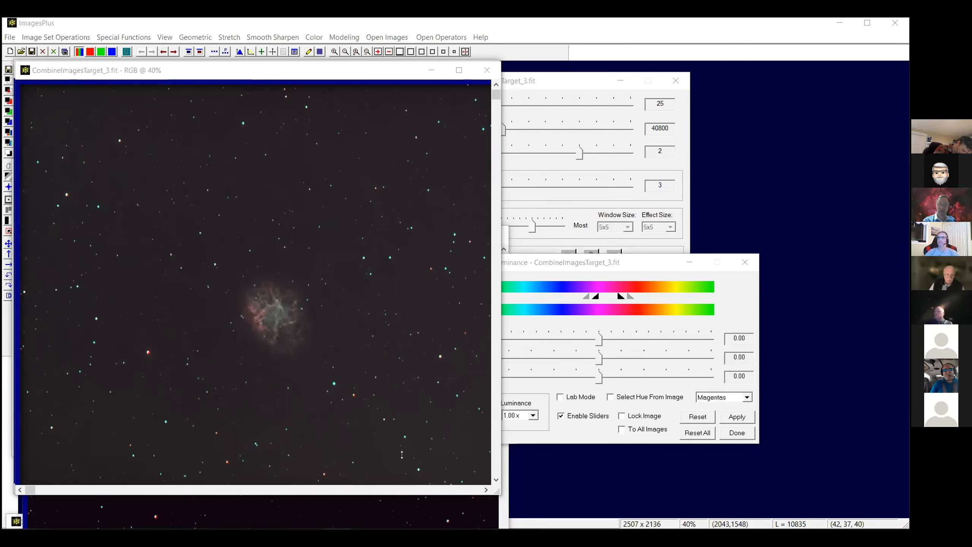
{"action": "left_click", "coordinate": [459, 70]}
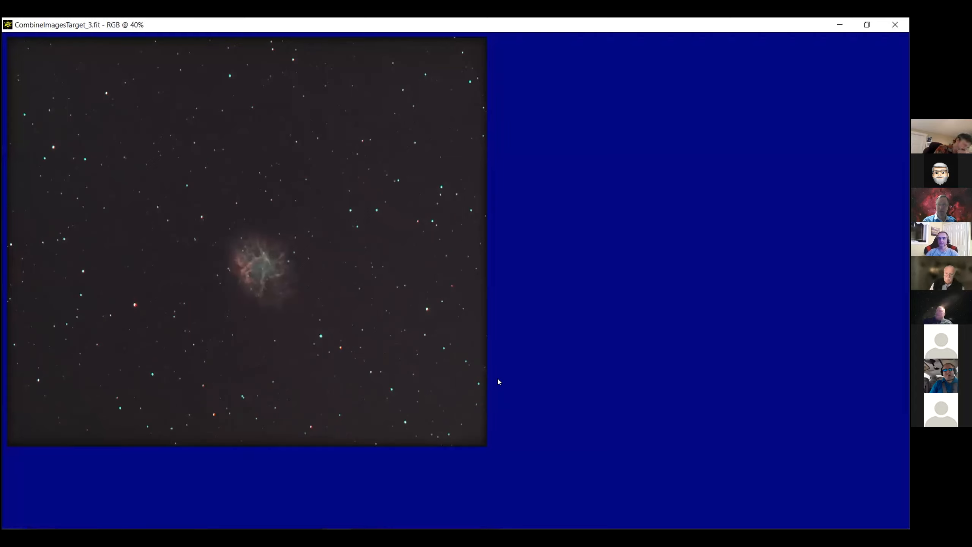
{"action": "left_click", "coordinate": [549, 378]}
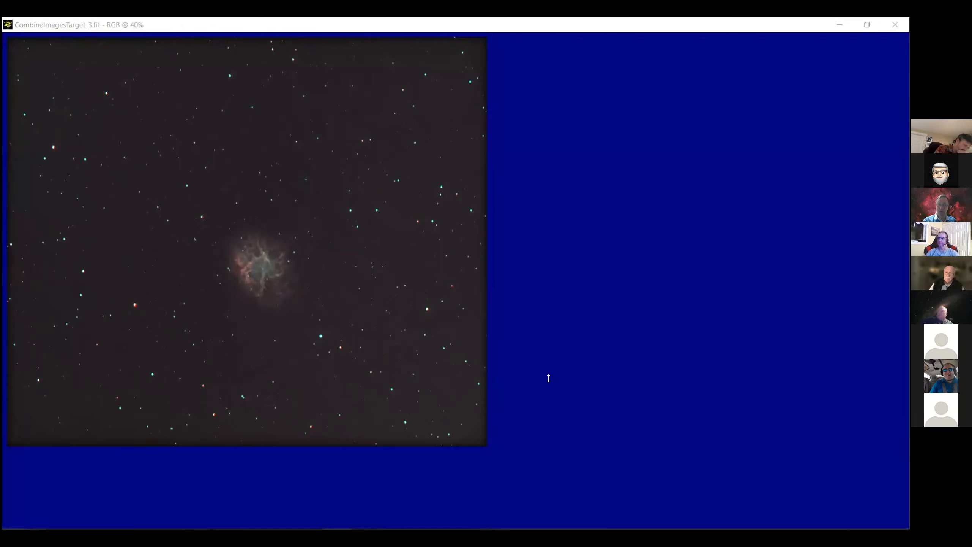
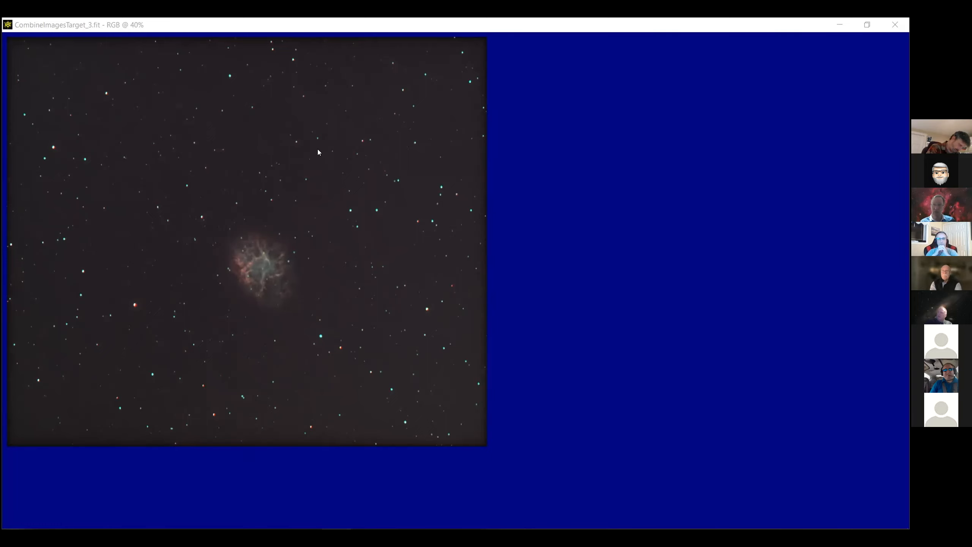
{"action": "left_click", "coordinate": [867, 25]}
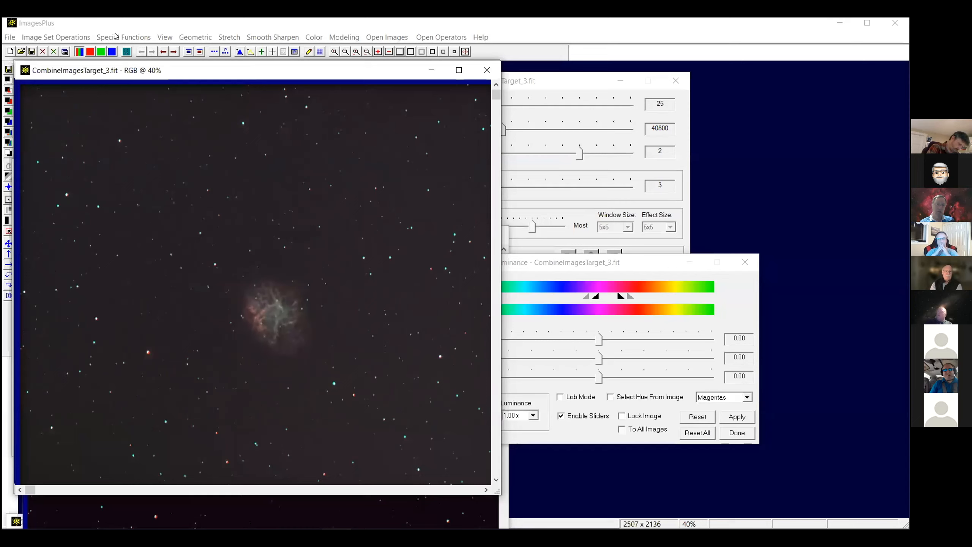
Open Automatic DSLR, OSC CCD, CCD Image Set Processing and close the Feature Mask window behind it.
{"action": "left_click", "coordinate": [115, 36]}
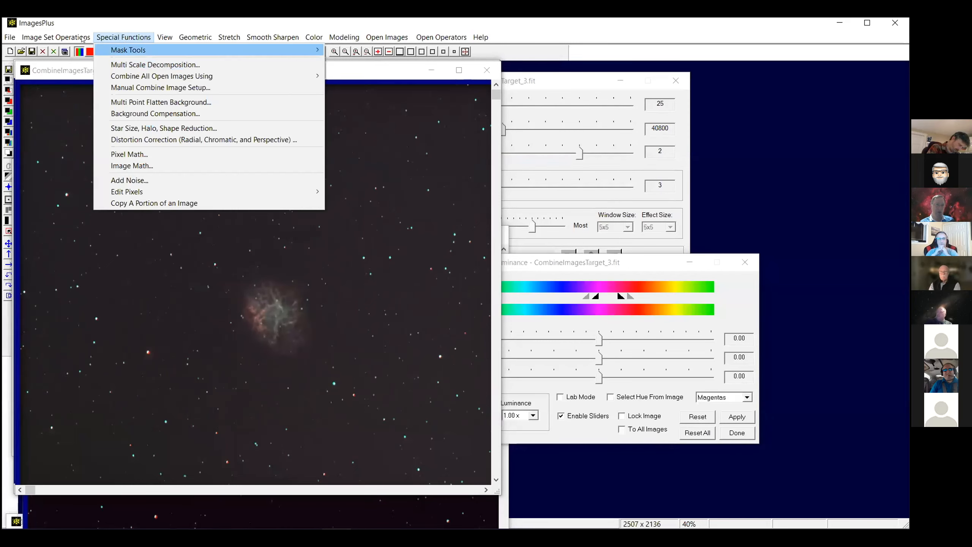
{"action": "left_click", "coordinate": [83, 39]}
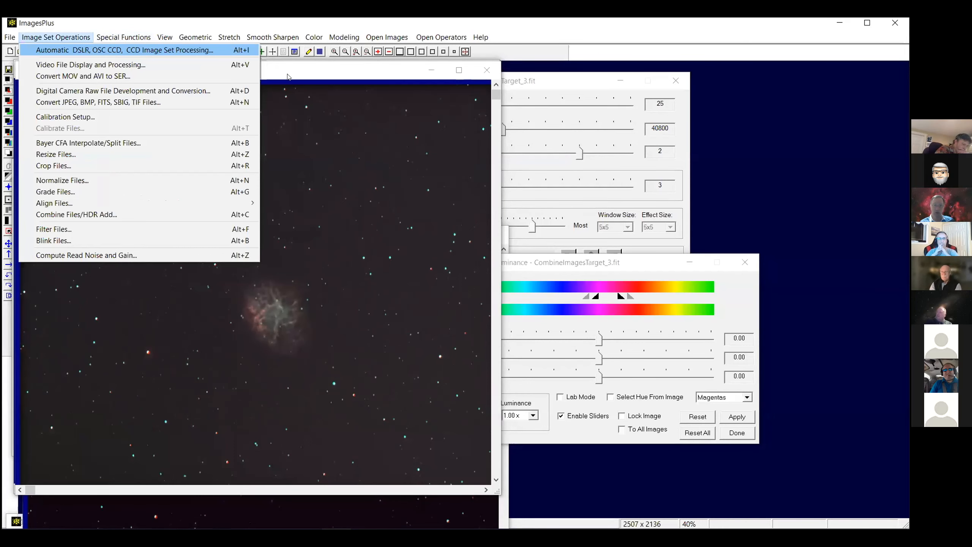
{"action": "left_click", "coordinate": [89, 52]}
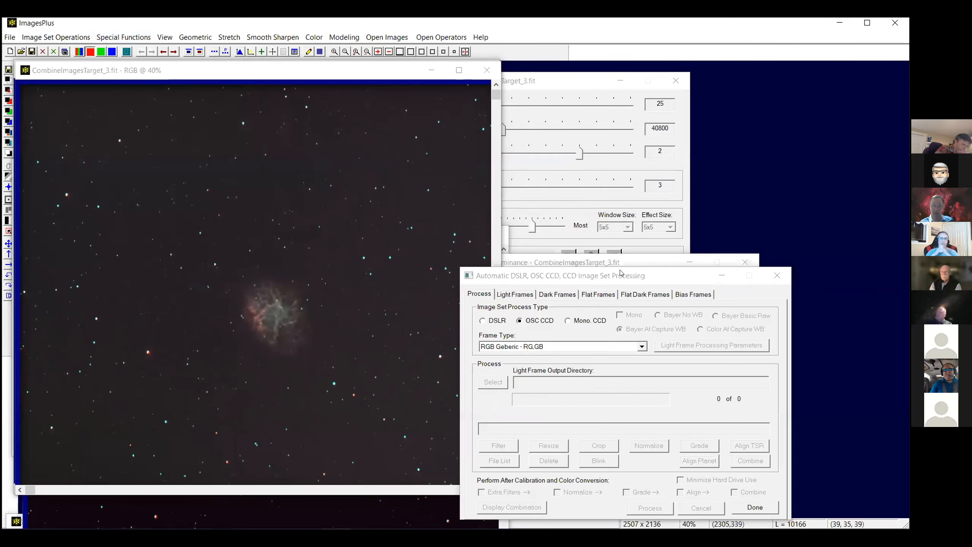
{"action": "left_click", "coordinate": [646, 98]}
{"action": "left_click", "coordinate": [676, 80]}
{"action": "left_click_drag", "start_coordinate": [624, 275], "coordinate": [553, 165]}
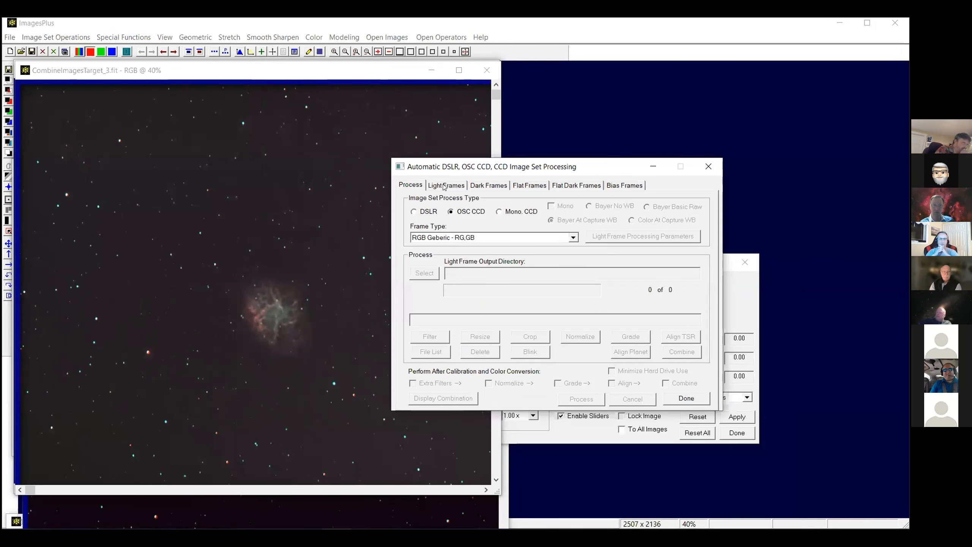
Load CombineImagesTarget_2$4.fit and CombineImagesTarget_2$5.fit from the BobsImage folder as light frames for the automatic image set processing.
{"action": "left_click", "coordinate": [443, 186]}
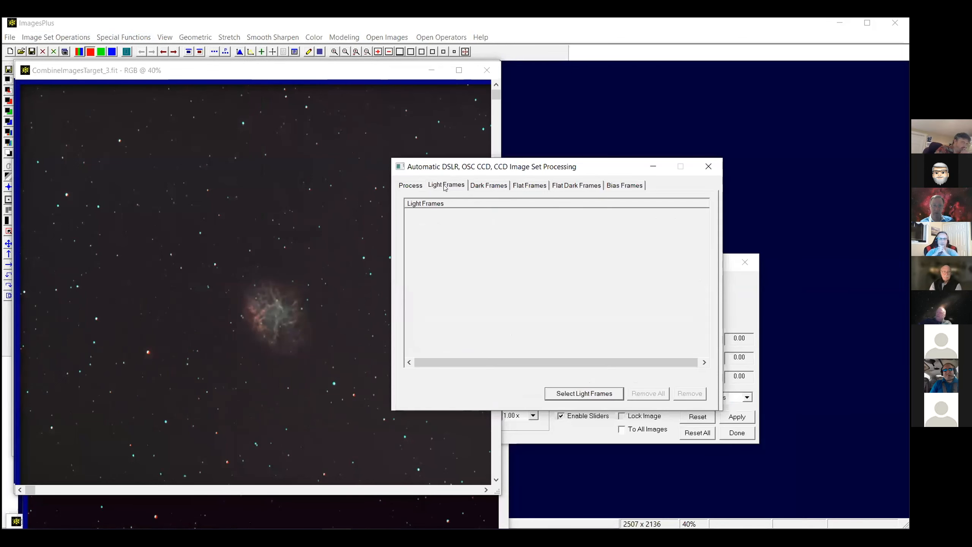
{"action": "left_click", "coordinate": [564, 394]}
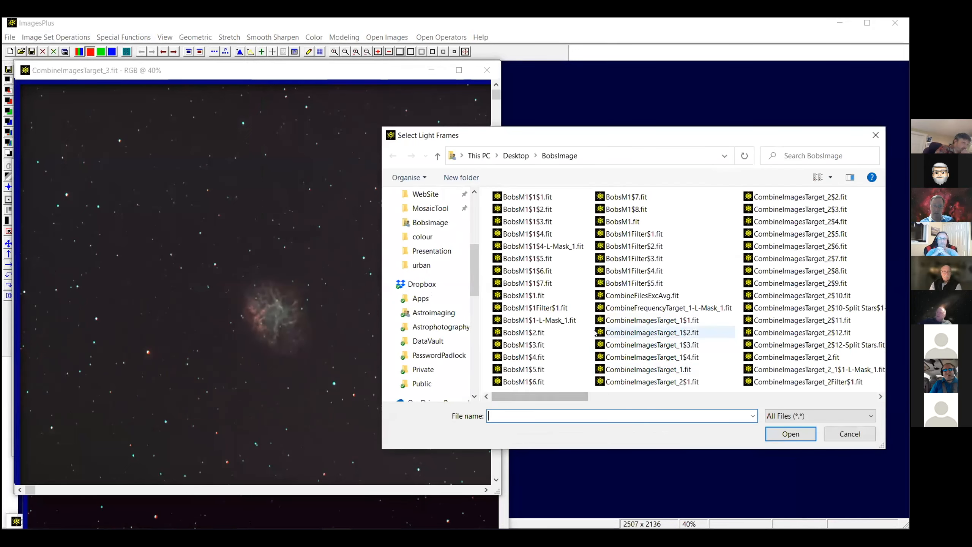
{"action": "left_click_drag", "start_coordinate": [604, 135], "coordinate": [494, 101]}
{"action": "left_click", "coordinate": [610, 363]}
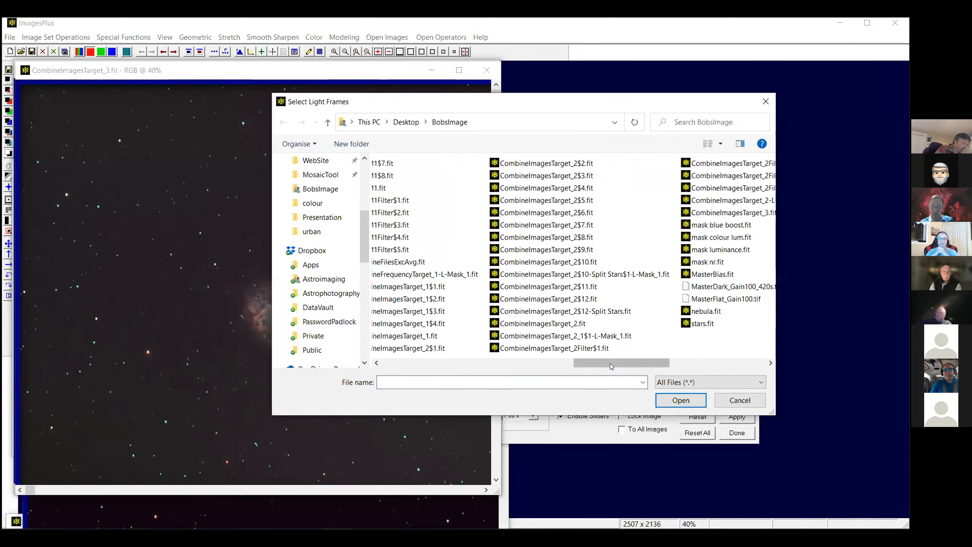
{"action": "left_click", "coordinate": [425, 188]}
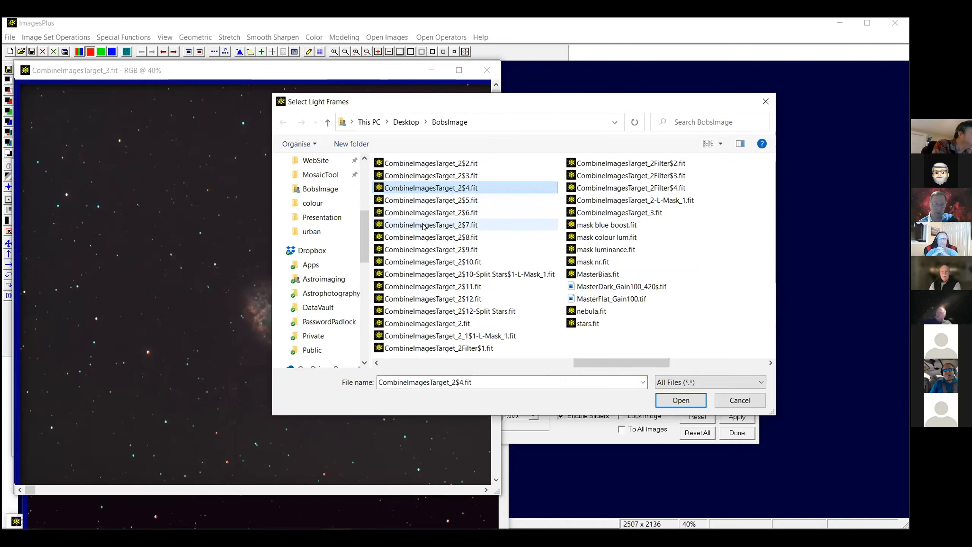
{"action": "left_click", "coordinate": [423, 200], "text": "ctrl"}
{"action": "left_click", "coordinate": [681, 400]}
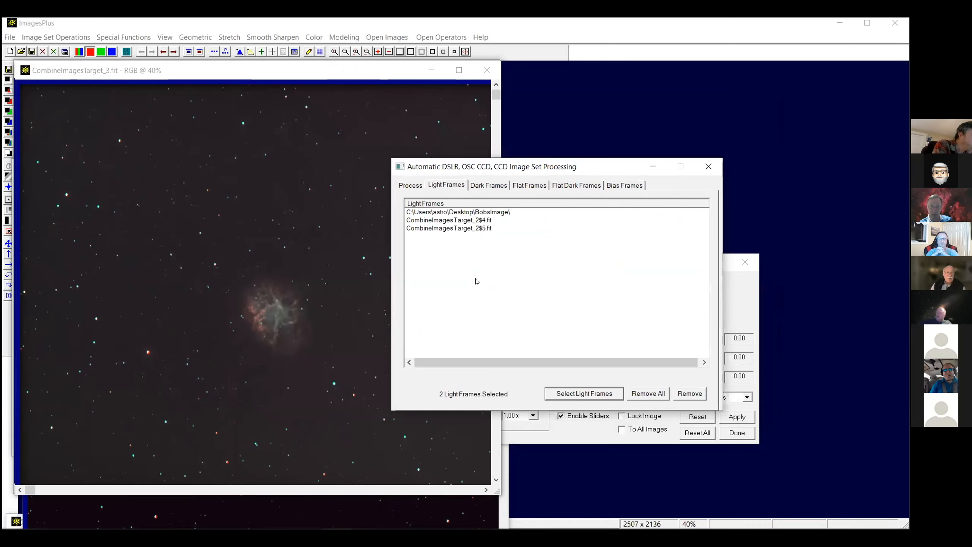
Examine the light frame auto process parameters for OSC CCD and close them without saving.
{"action": "left_click", "coordinate": [410, 186]}
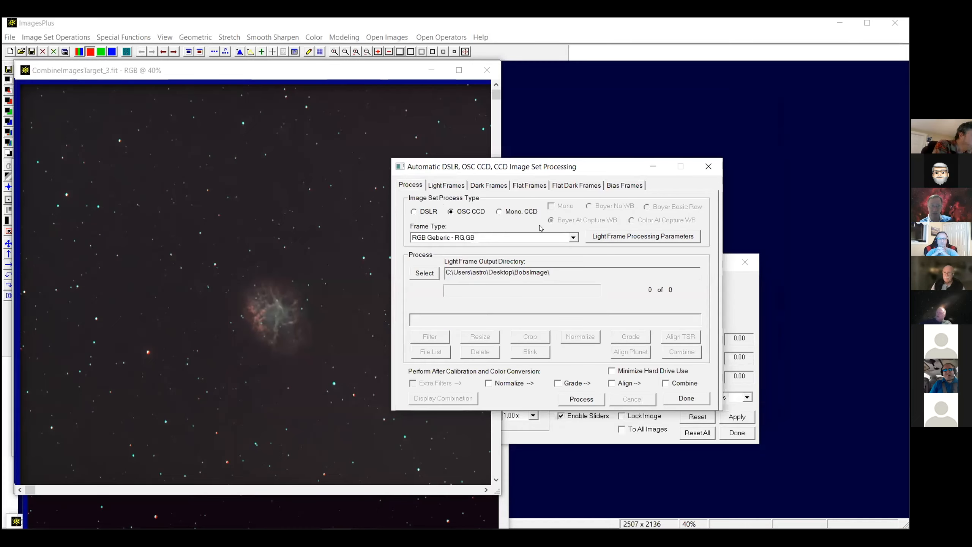
{"action": "left_click", "coordinate": [621, 237]}
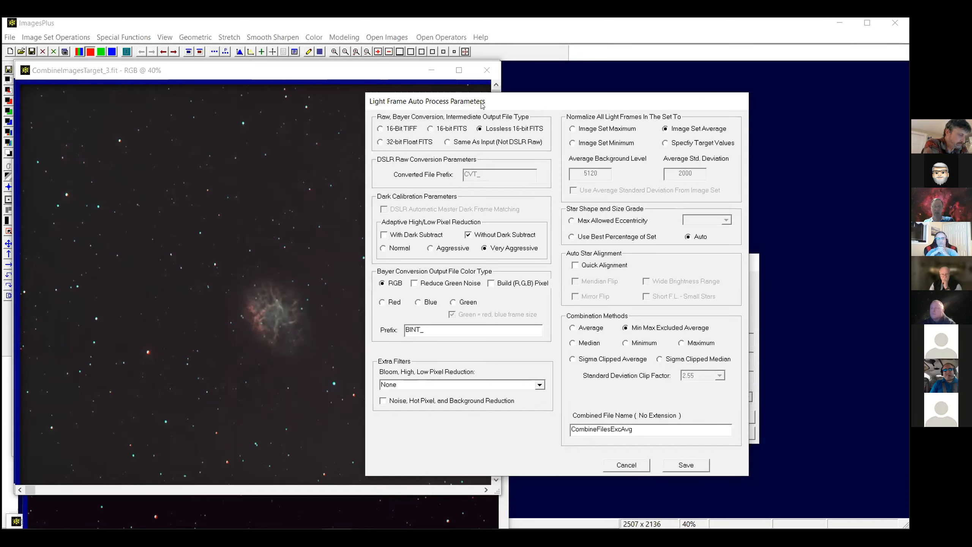
{"action": "left_click_drag", "start_coordinate": [491, 100], "coordinate": [406, 90]}
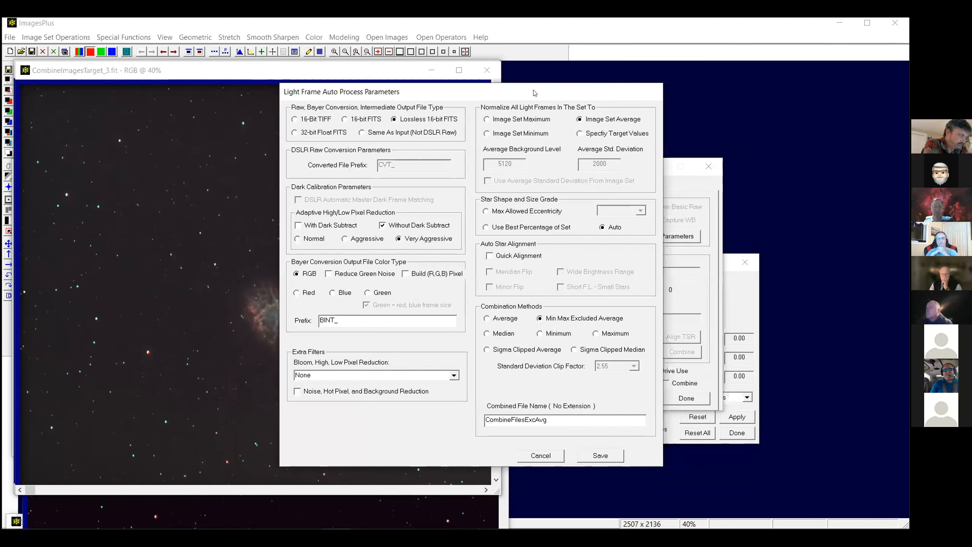
{"action": "left_click", "coordinate": [543, 455]}
{"action": "left_click_drag", "start_coordinate": [580, 161], "coordinate": [527, 147]}
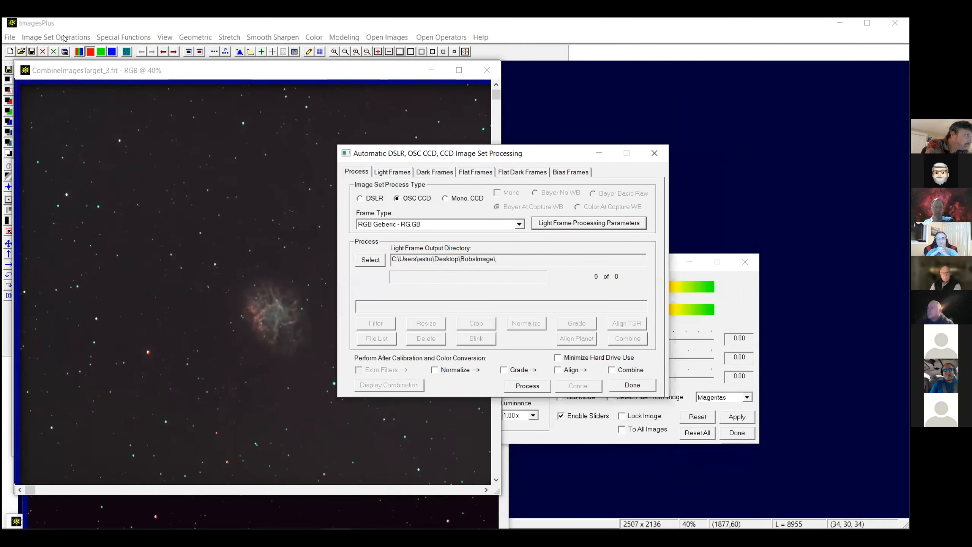
Review the available image set operations and the light, dark and flat frame lists of the automatic processing.
{"action": "left_click", "coordinate": [64, 37]}
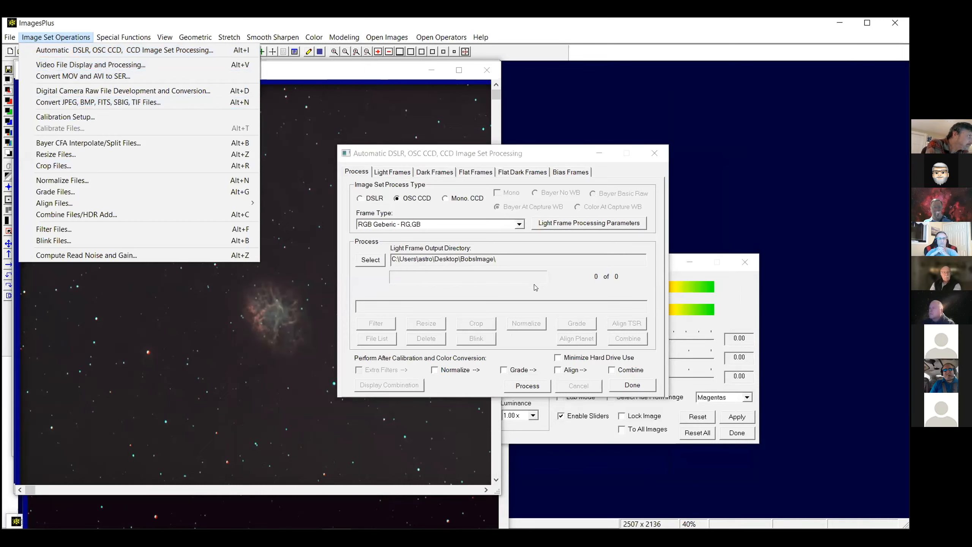
{"action": "left_click", "coordinate": [382, 171]}
{"action": "left_click", "coordinate": [382, 171]}
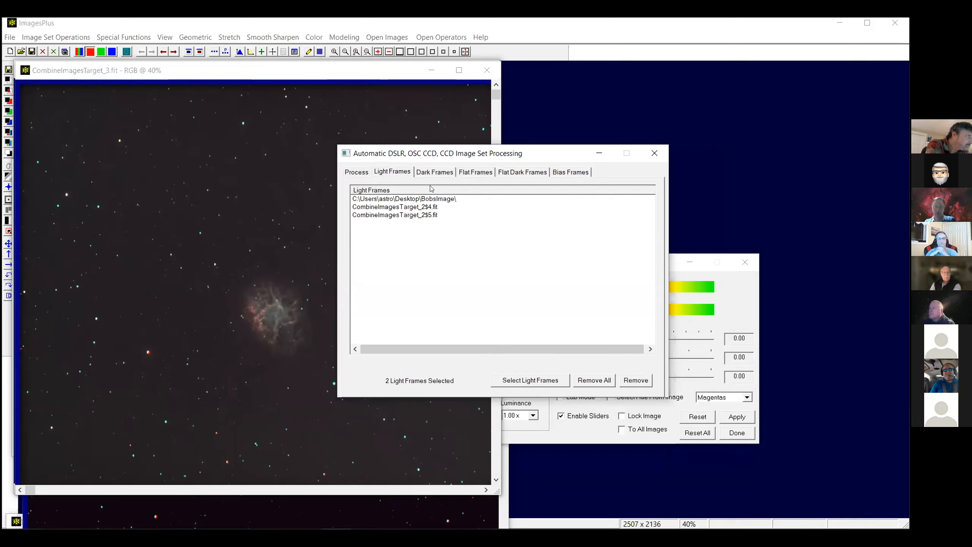
{"action": "left_click", "coordinate": [435, 172]}
{"action": "left_click", "coordinate": [467, 173]}
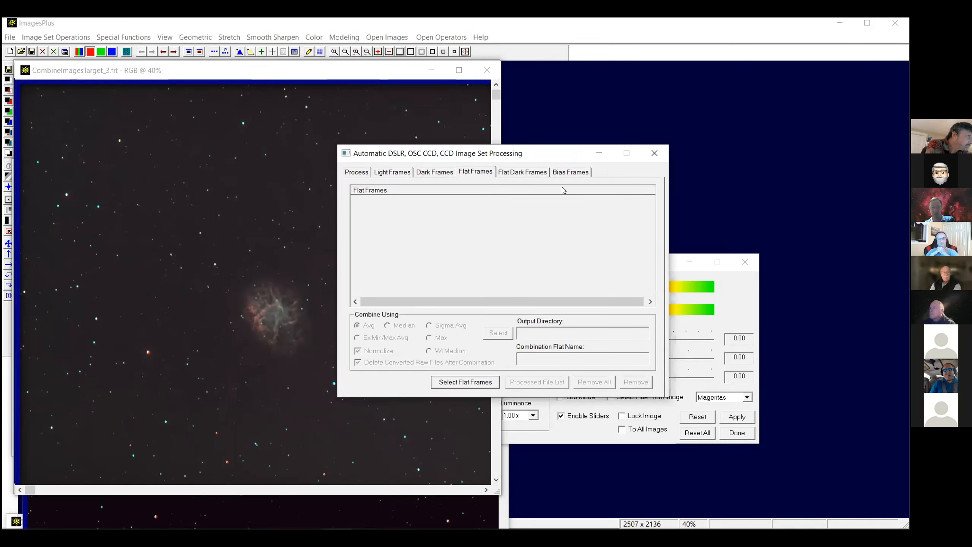
{"action": "left_click", "coordinate": [364, 175]}
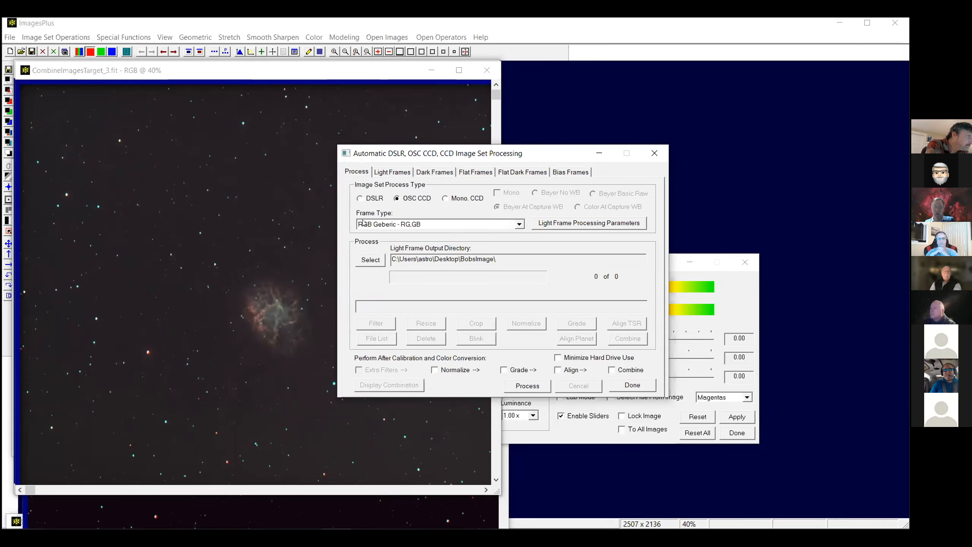
Compare the DSLR and OSC CCD process types and look through the camera frame types, keeping OSC CCD with RGB Geberic - RG,GB.
{"action": "left_click", "coordinate": [366, 198]}
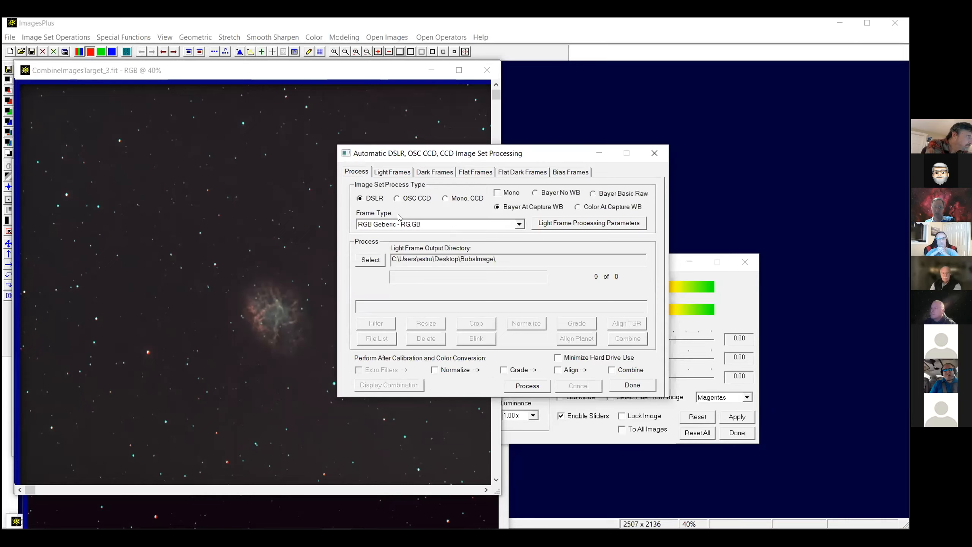
{"action": "left_click", "coordinate": [408, 202]}
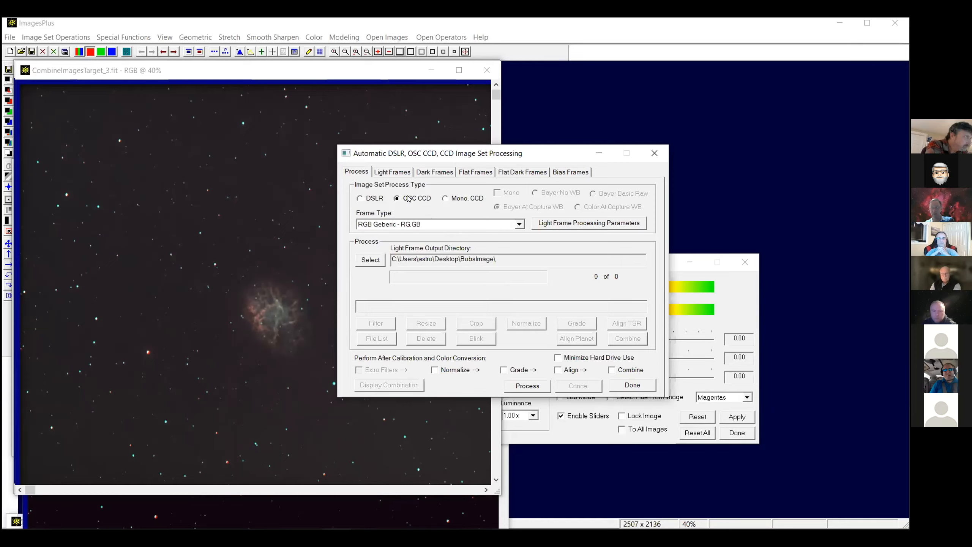
{"action": "left_click", "coordinate": [513, 225]}
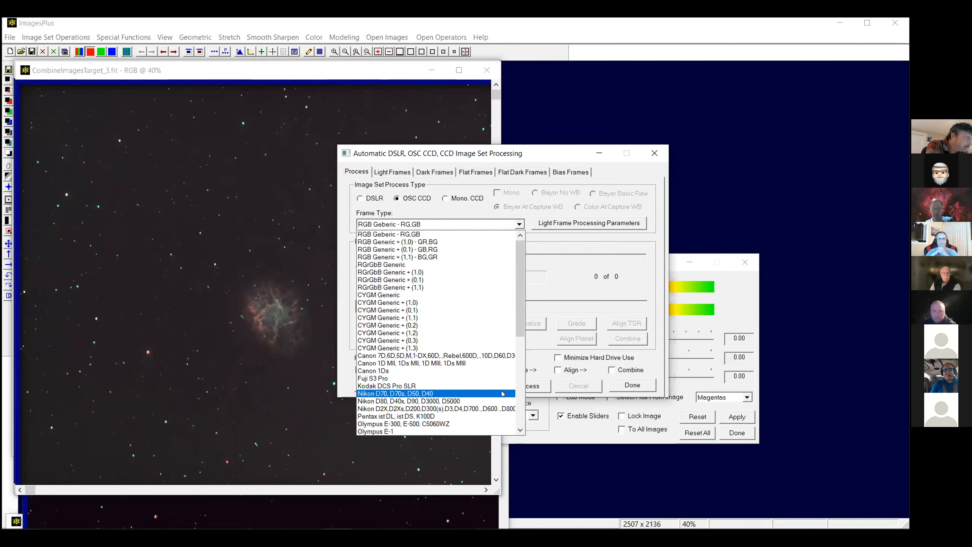
{"action": "left_click_drag", "start_coordinate": [518, 311], "coordinate": [507, 405]}
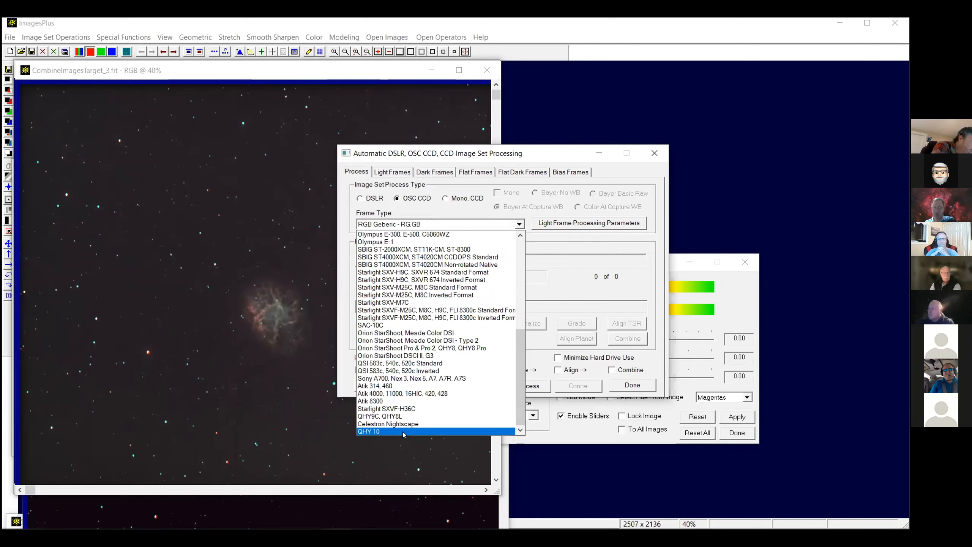
{"action": "scroll", "coordinate": [512, 311], "scroll_direction": "up", "scroll_amount": 8}
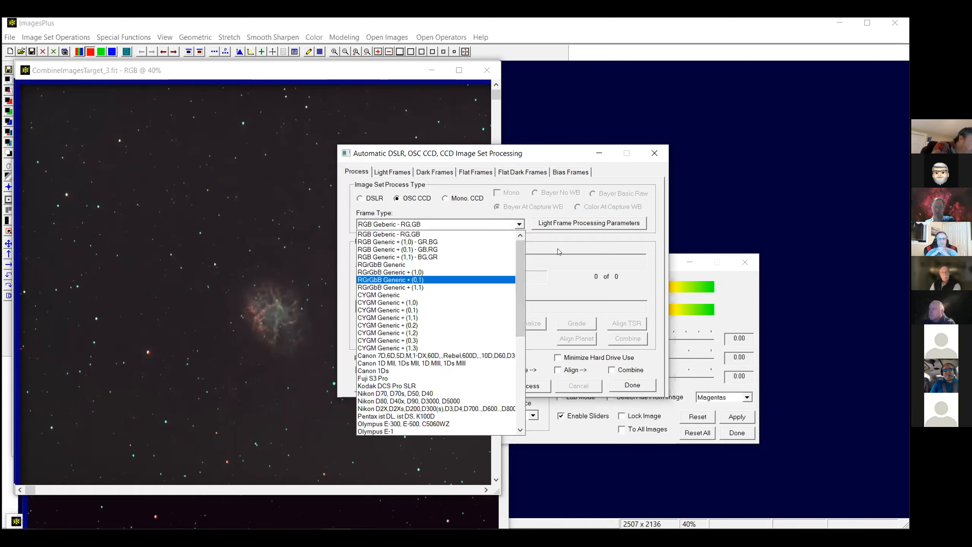
{"action": "left_click", "coordinate": [424, 233]}
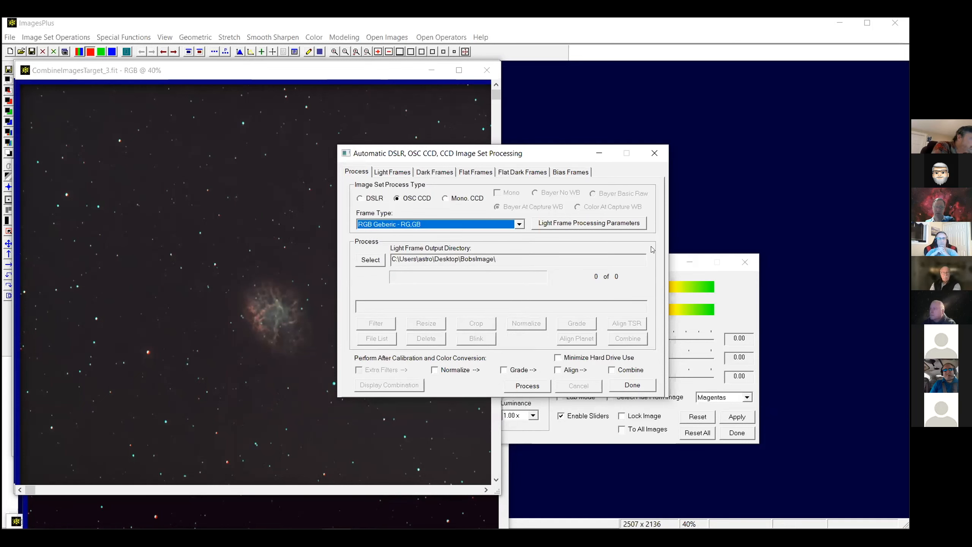
Save the light frame processing parameters as they are and close the image set processing and luminance adjustment windows.
{"action": "left_click", "coordinate": [568, 225]}
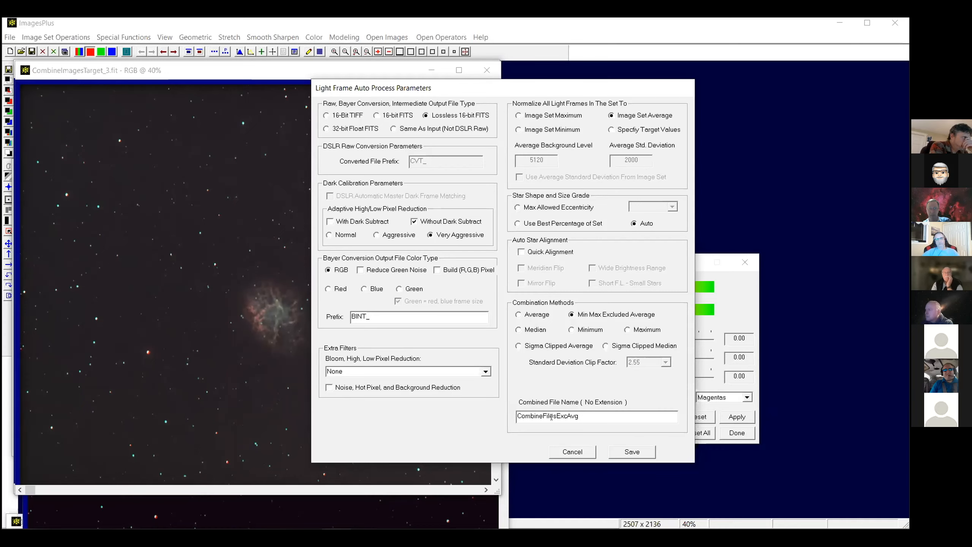
{"action": "left_click", "coordinate": [631, 452]}
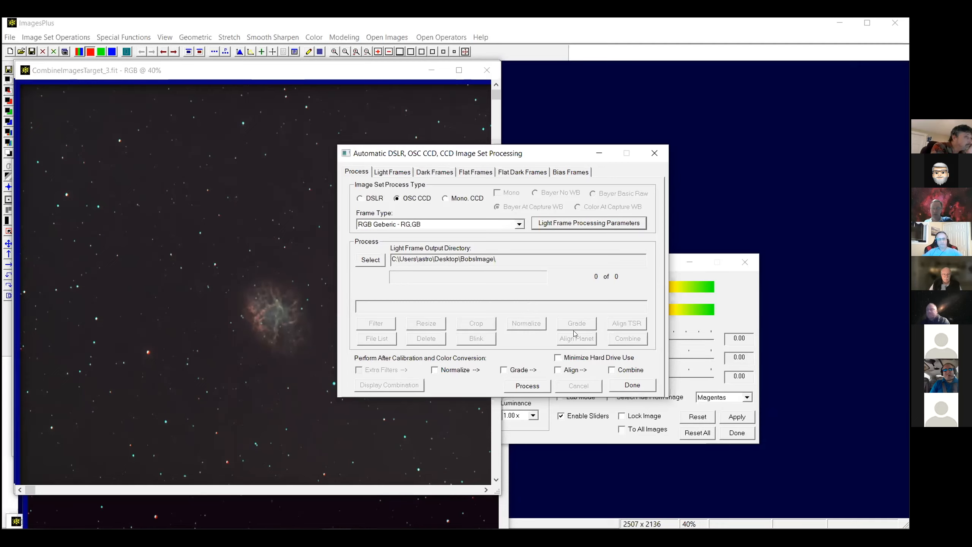
{"action": "left_click", "coordinate": [631, 385]}
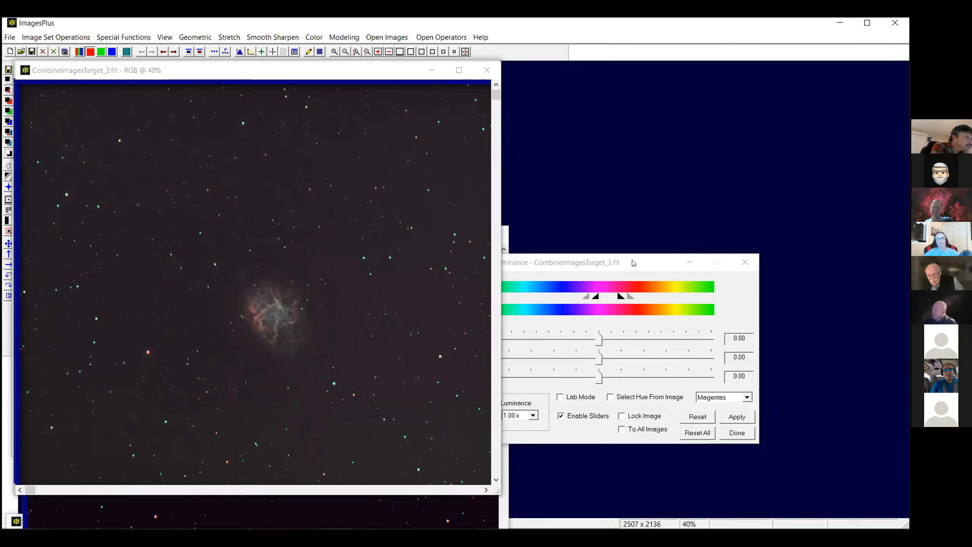
{"action": "left_click", "coordinate": [727, 435]}
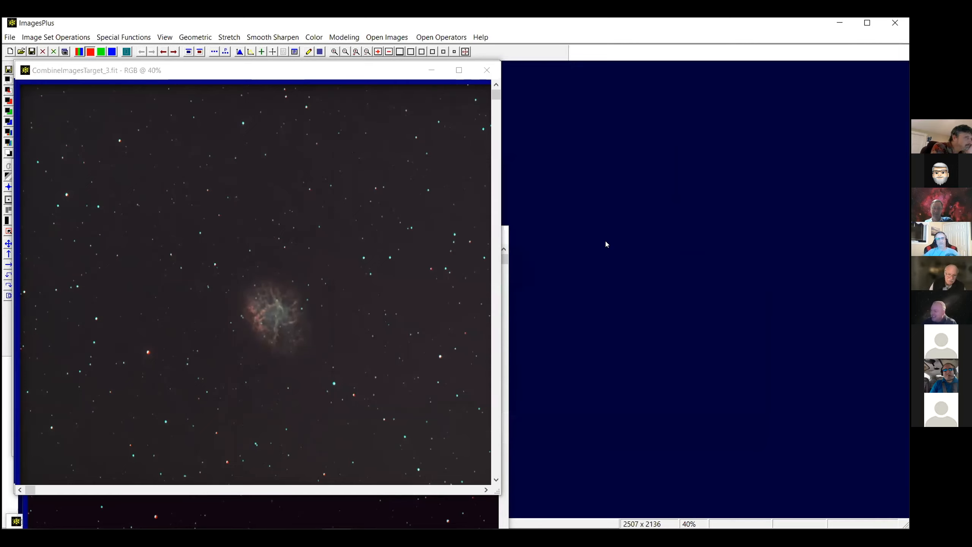